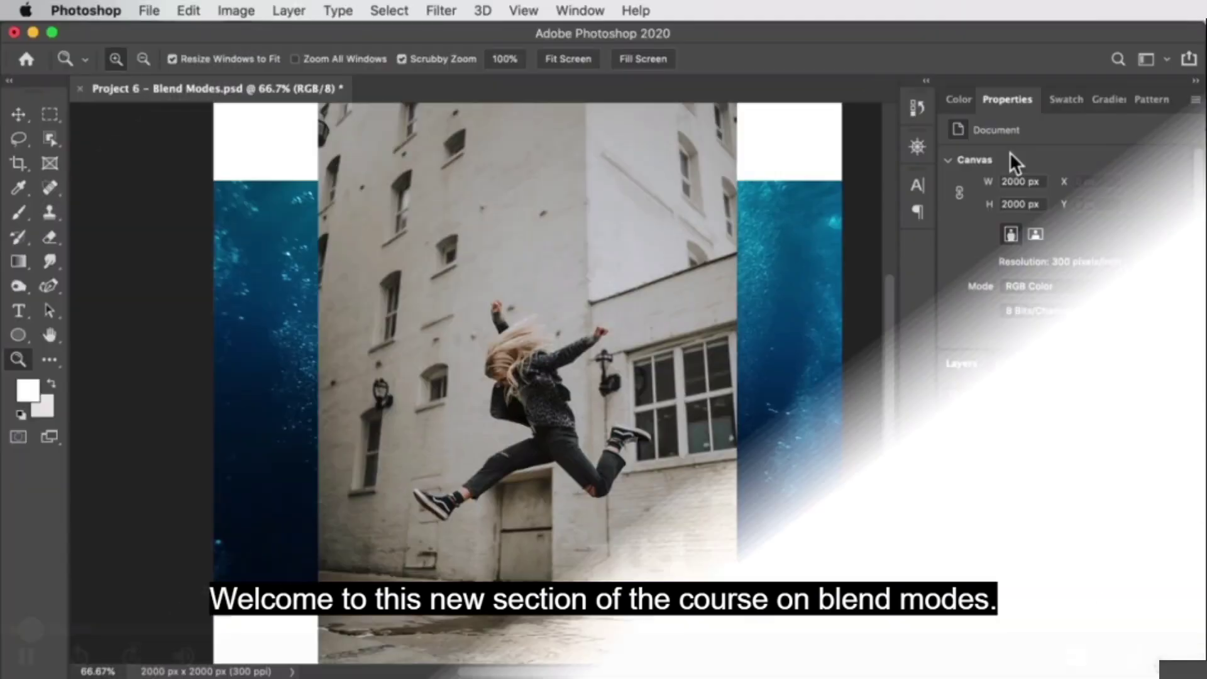
Step: Switch to Finder to locate Project 6 - Blend Modes.psd in the PSD Files folder, and return to Photoshop
{"action": "key", "text": "super+Tab"}
{"action": "key", "text": "super+Tab"}
{"action": "key", "text": "super+Tab"}
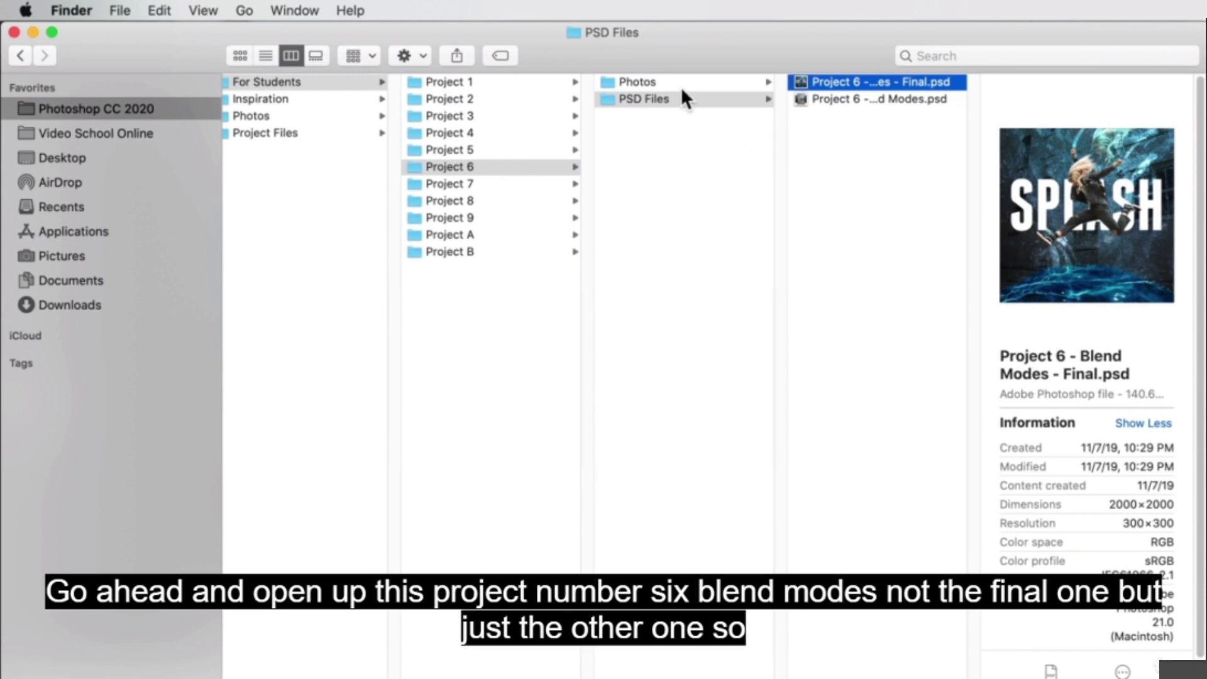
{"action": "left_click", "coordinate": [886, 101]}
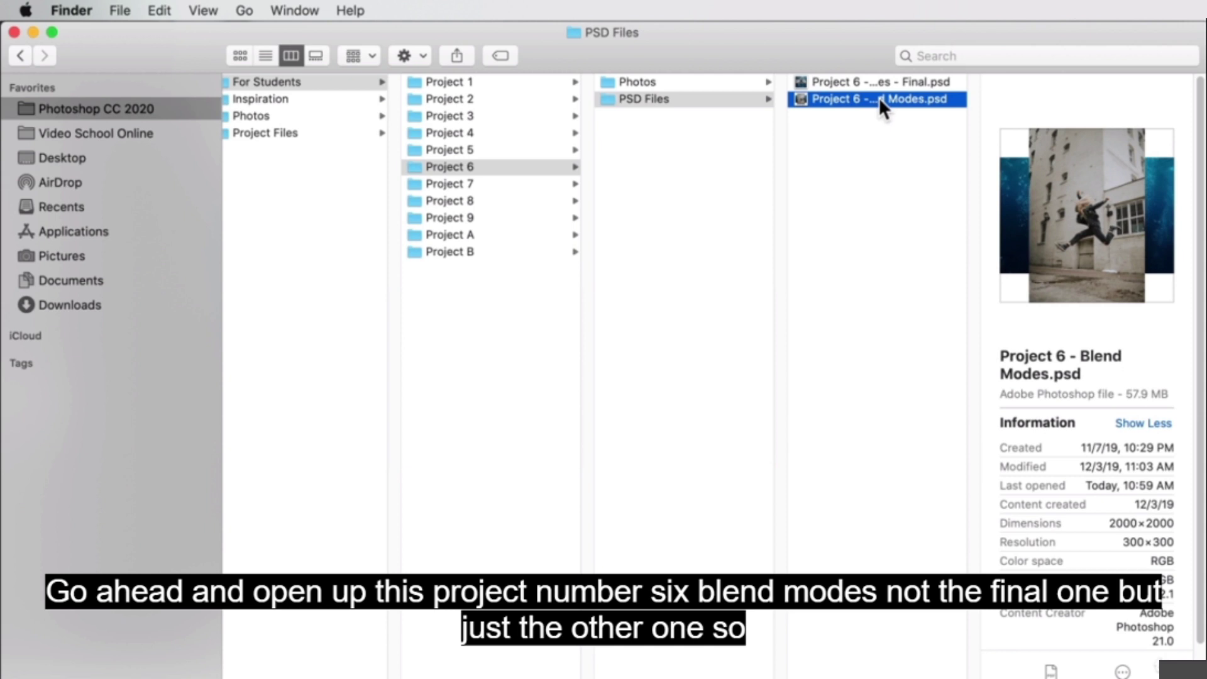
{"action": "key", "text": "super+Tab"}
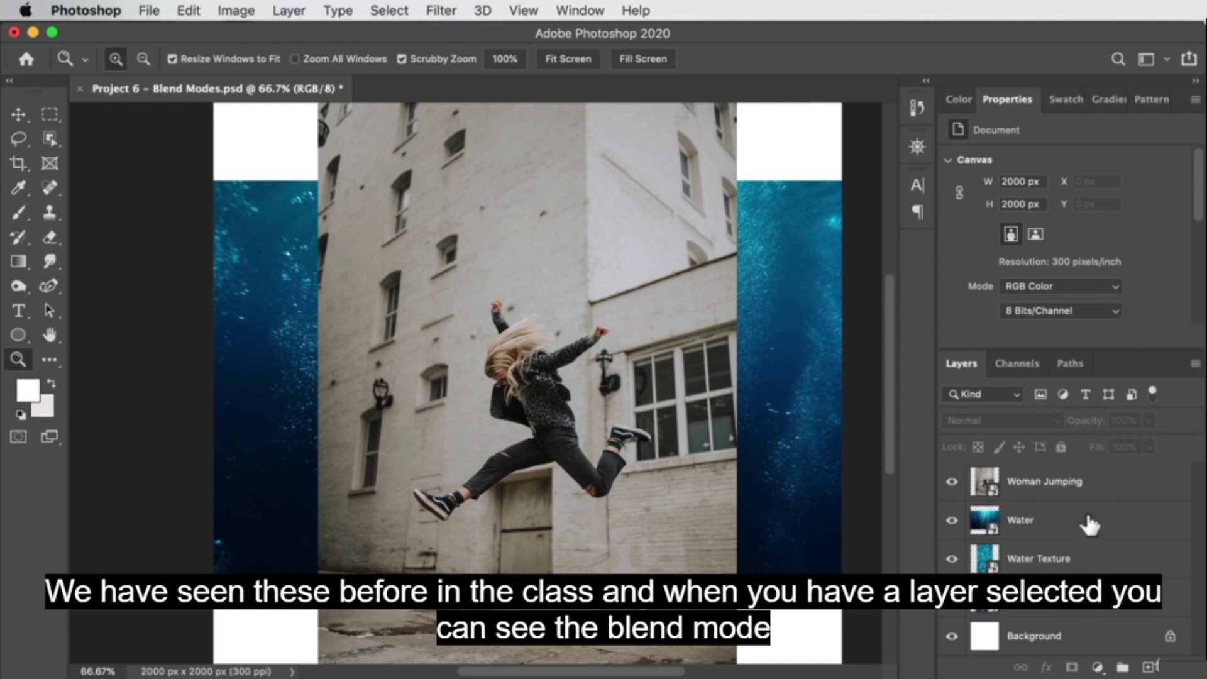
Step: Select the Woman Jumping layer and hide the Water and Grunge Texture layers, keeping Woman Jumping and Water Texture shown
{"action": "left_click", "coordinate": [1092, 481]}
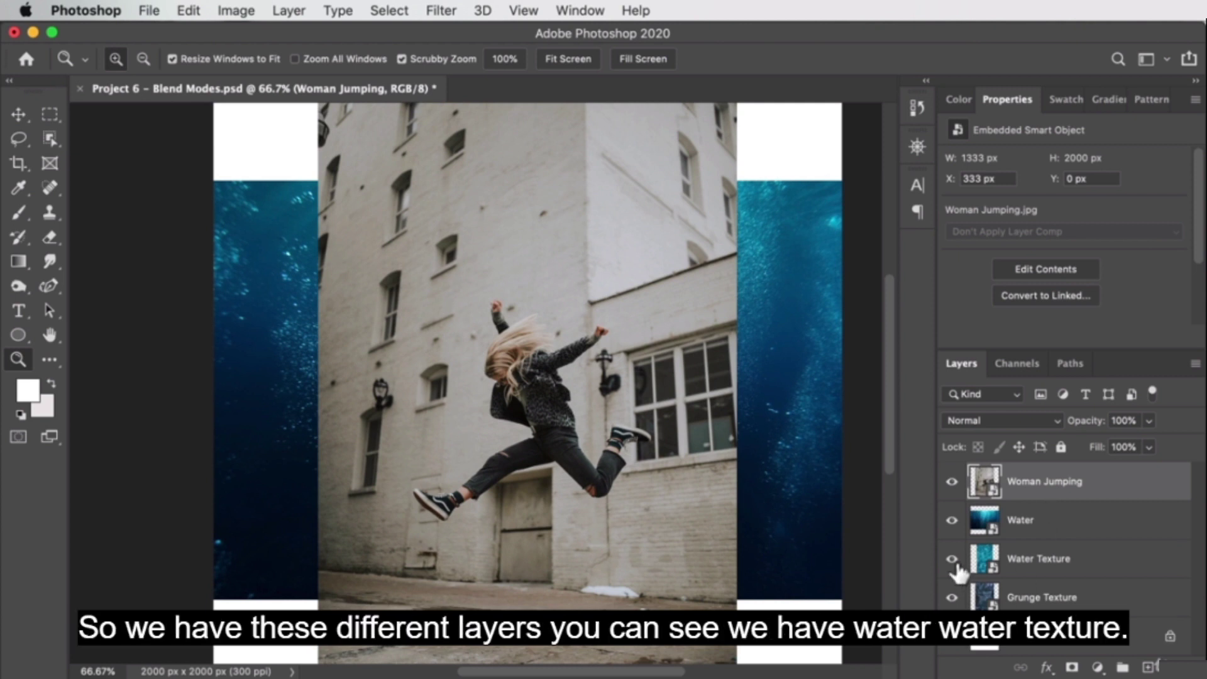
{"action": "left_click", "coordinate": [952, 482]}
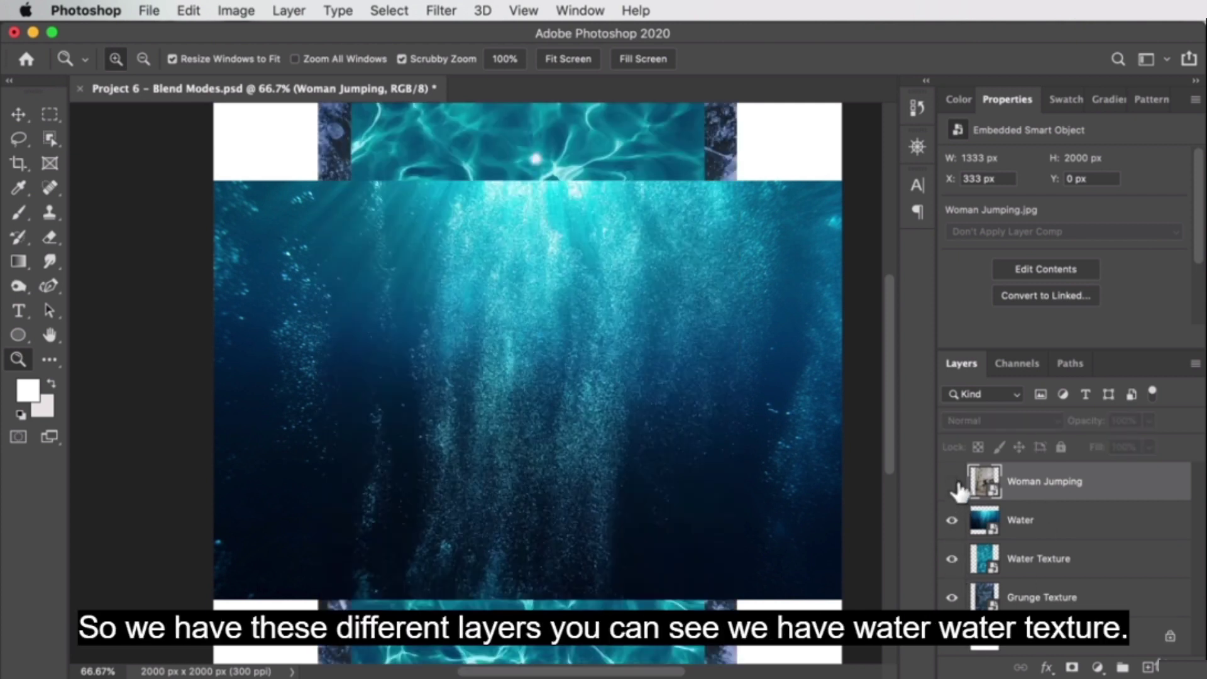
{"action": "left_click", "coordinate": [952, 520]}
{"action": "left_click", "coordinate": [952, 558]}
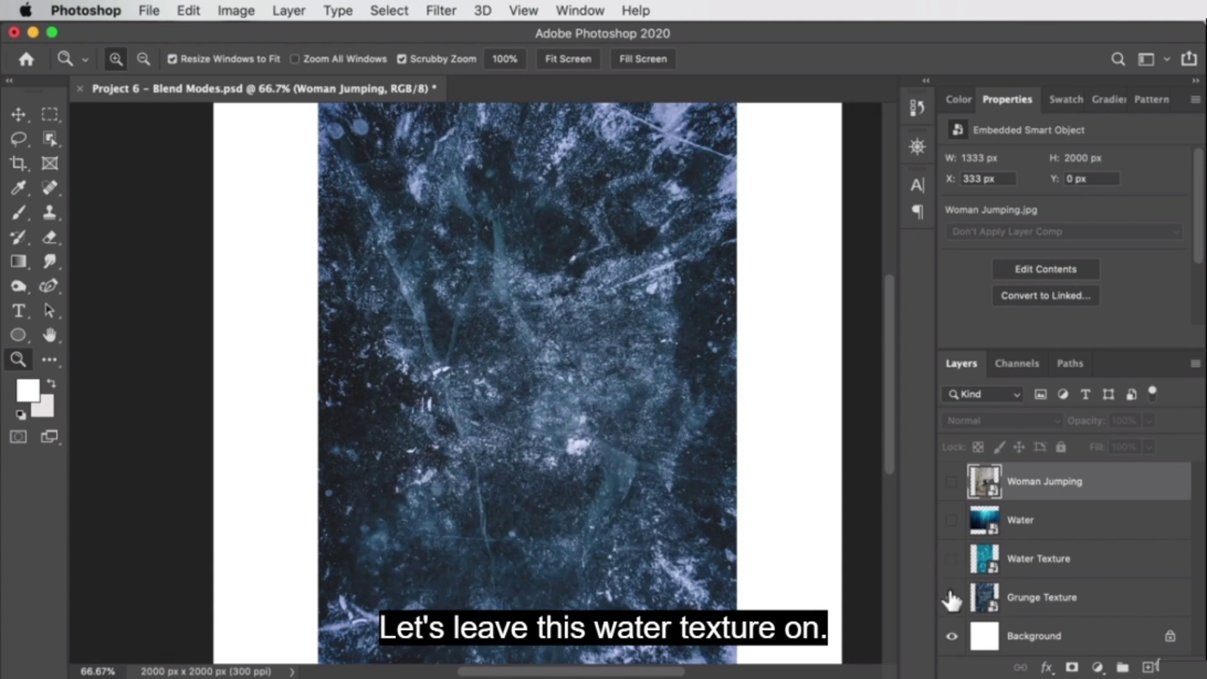
{"action": "left_click", "coordinate": [952, 597]}
{"action": "left_click", "coordinate": [952, 559]}
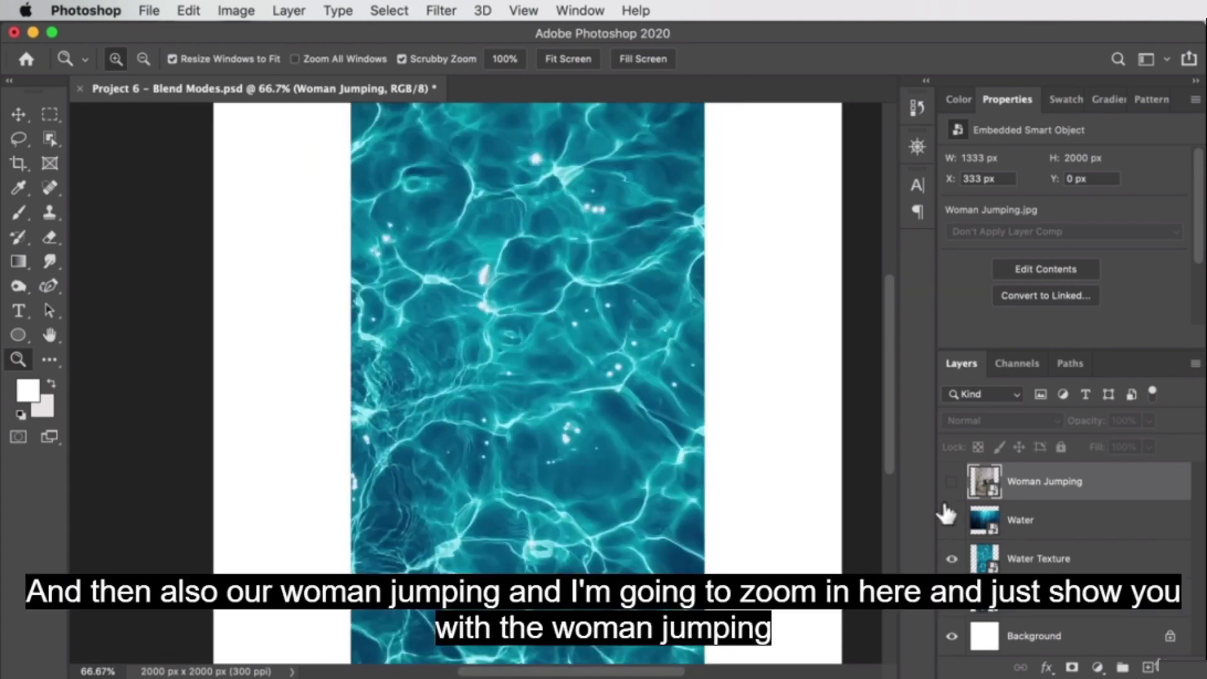
{"action": "left_click", "coordinate": [952, 482]}
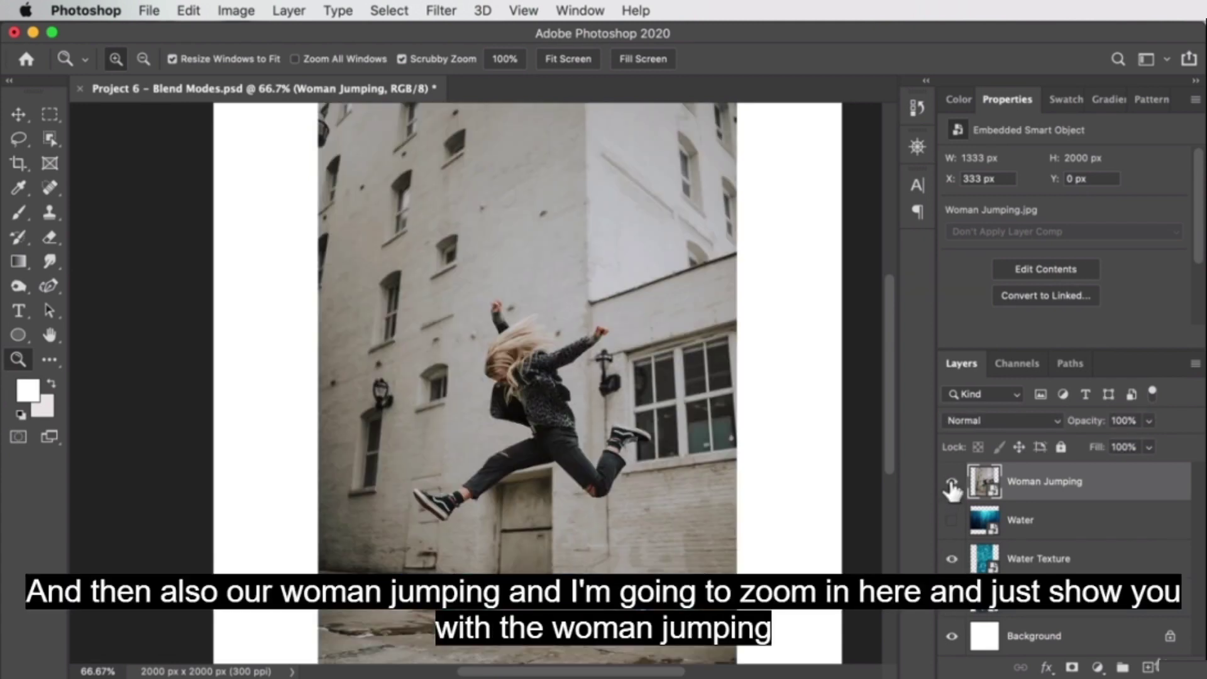
Step: Move the Woman Jumping layer directly above Water Texture and set its blend mode to Darken
{"action": "left_click", "coordinate": [579, 405]}
{"action": "scroll", "coordinate": [518, 437], "scroll_direction": "down", "scroll_amount": 1}
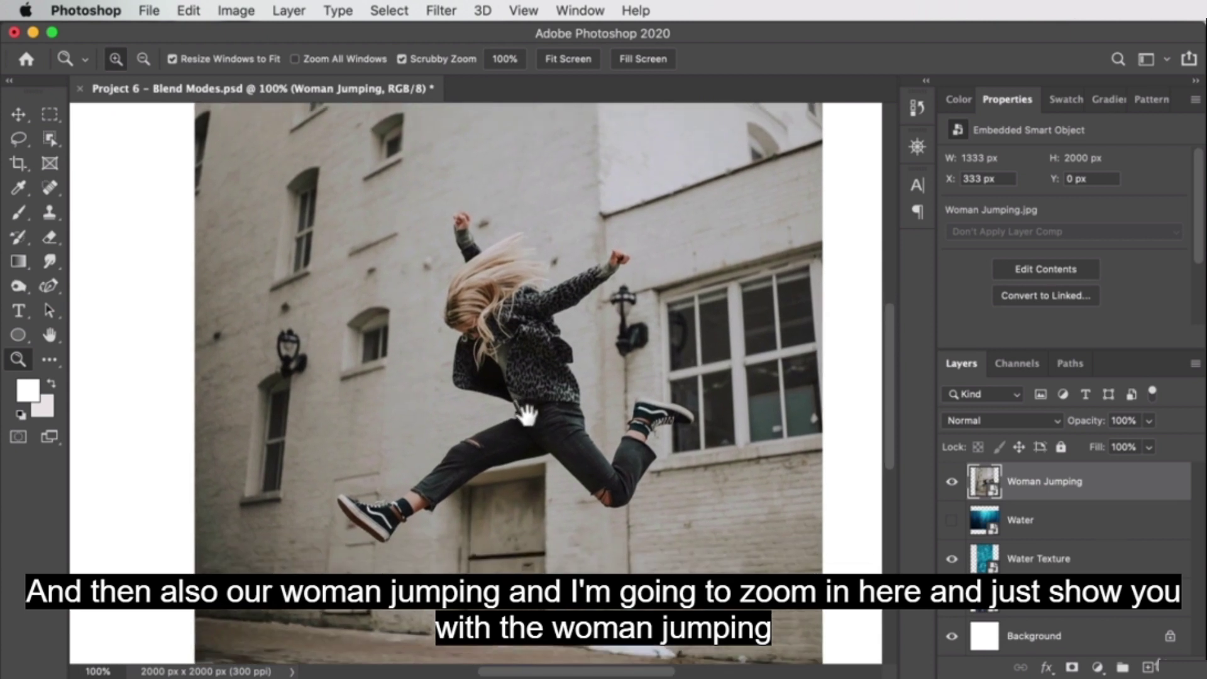
{"action": "left_click_drag", "start_coordinate": [1050, 485], "coordinate": [1056, 539]}
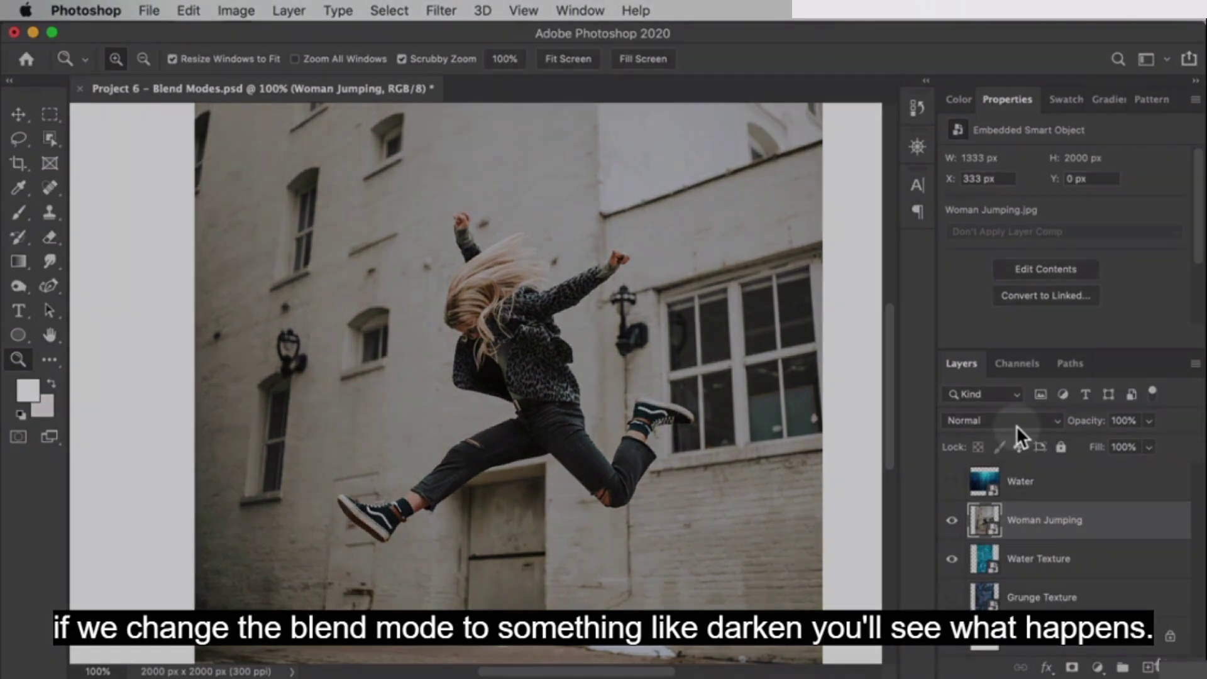
{"action": "left_click", "coordinate": [1017, 422]}
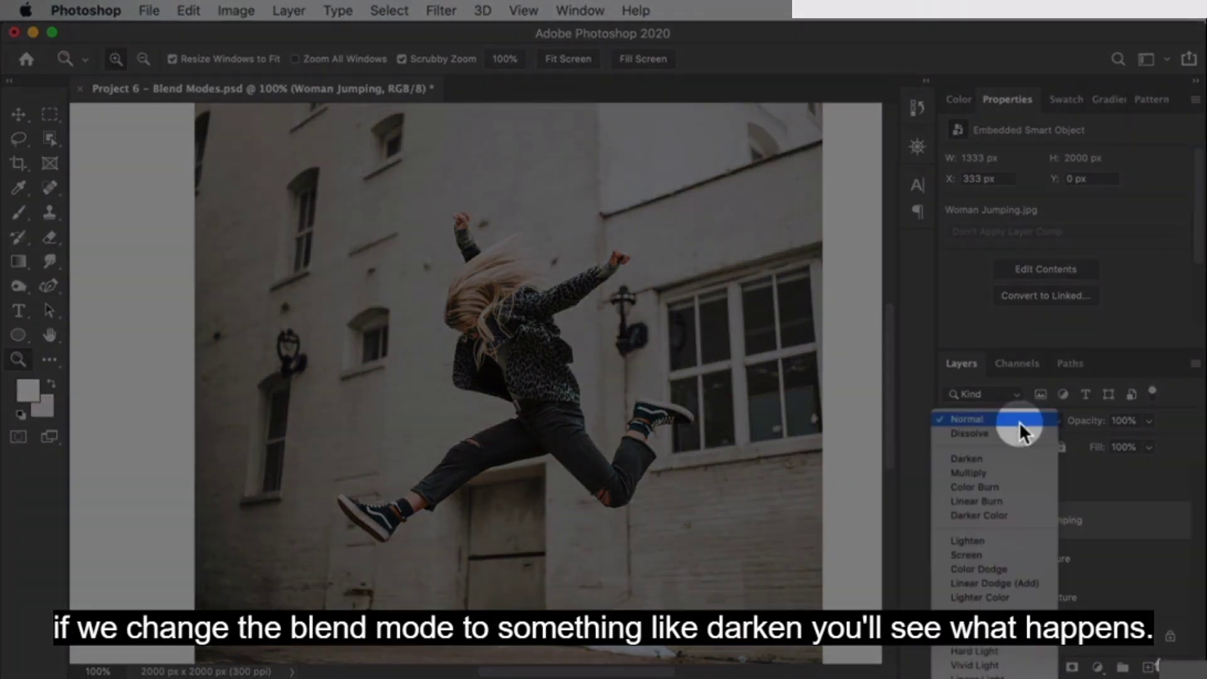
{"action": "left_click", "coordinate": [1016, 462]}
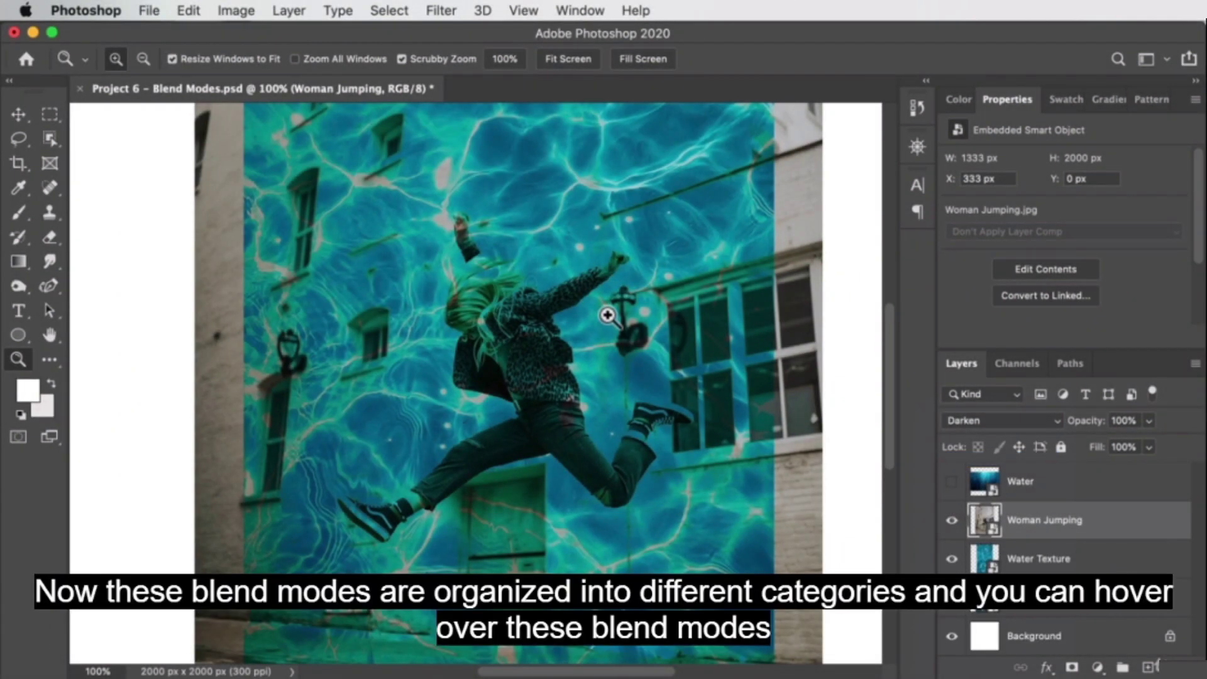
Step: Preview the different blend modes on the Woman Jumping layer and set it back to Normal
{"action": "left_click", "coordinate": [1030, 422]}
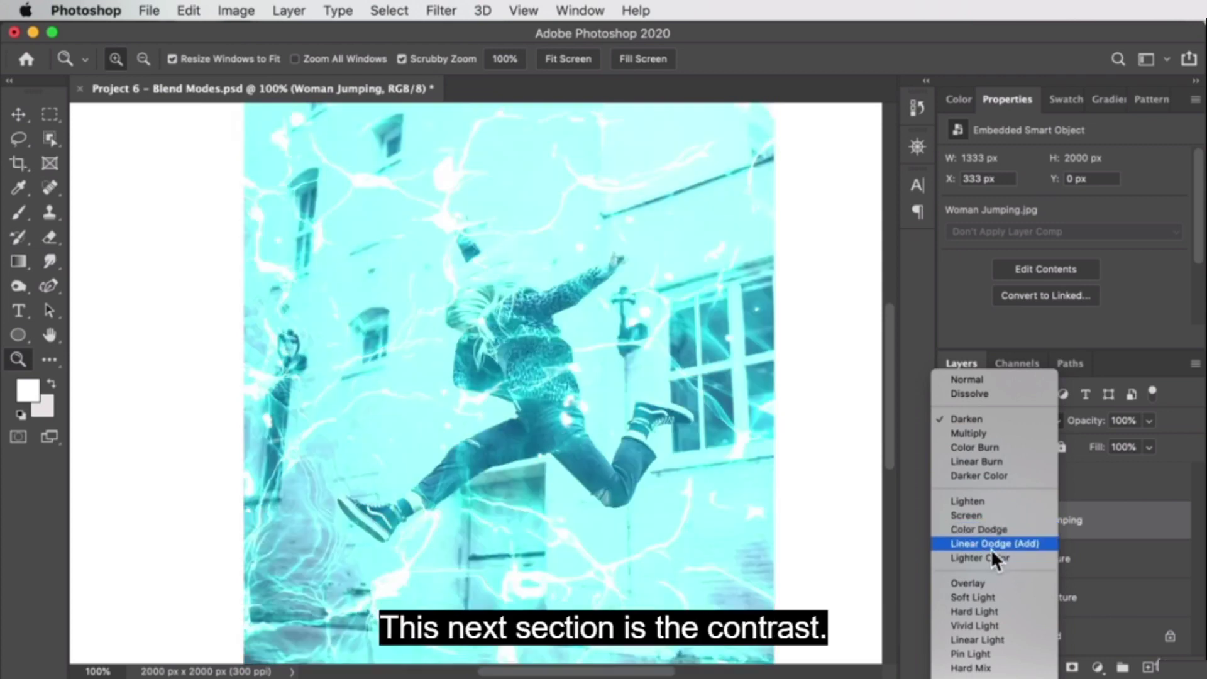
{"action": "scroll", "coordinate": [994, 578], "scroll_direction": "down", "scroll_amount": 3}
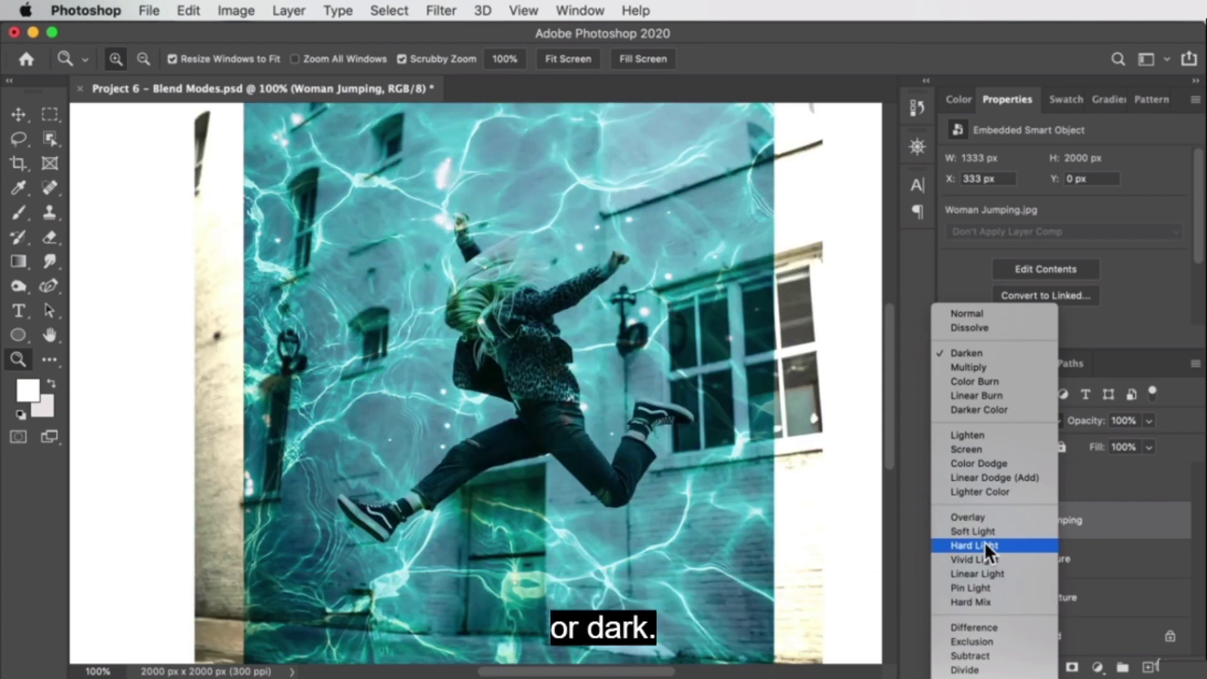
{"action": "key", "text": "Escape"}
{"action": "left_click", "coordinate": [1017, 423]}
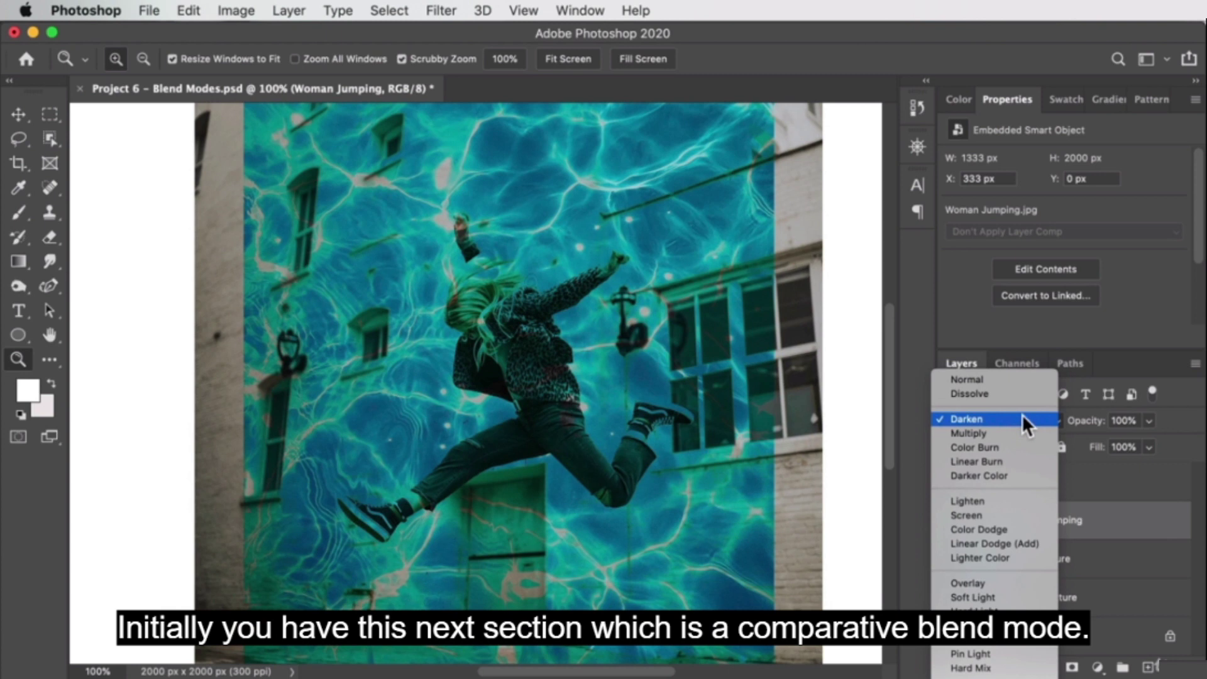
{"action": "scroll", "coordinate": [990, 550], "scroll_direction": "down", "scroll_amount": 3}
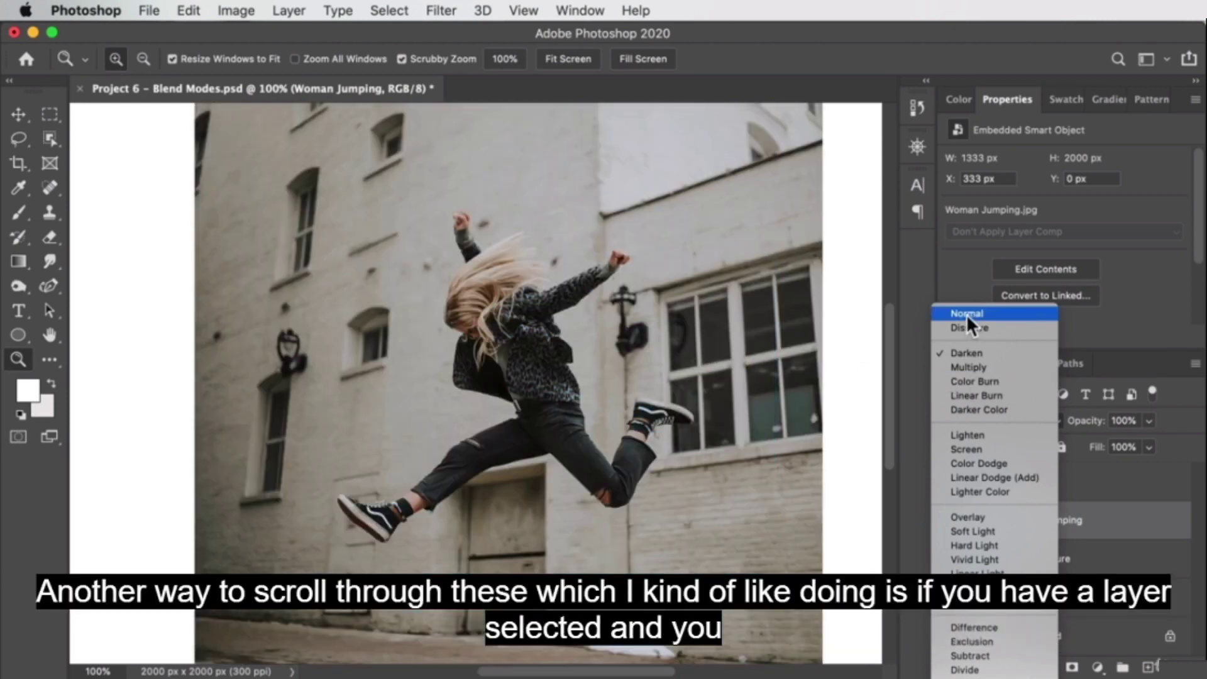
{"action": "left_click", "coordinate": [1144, 334]}
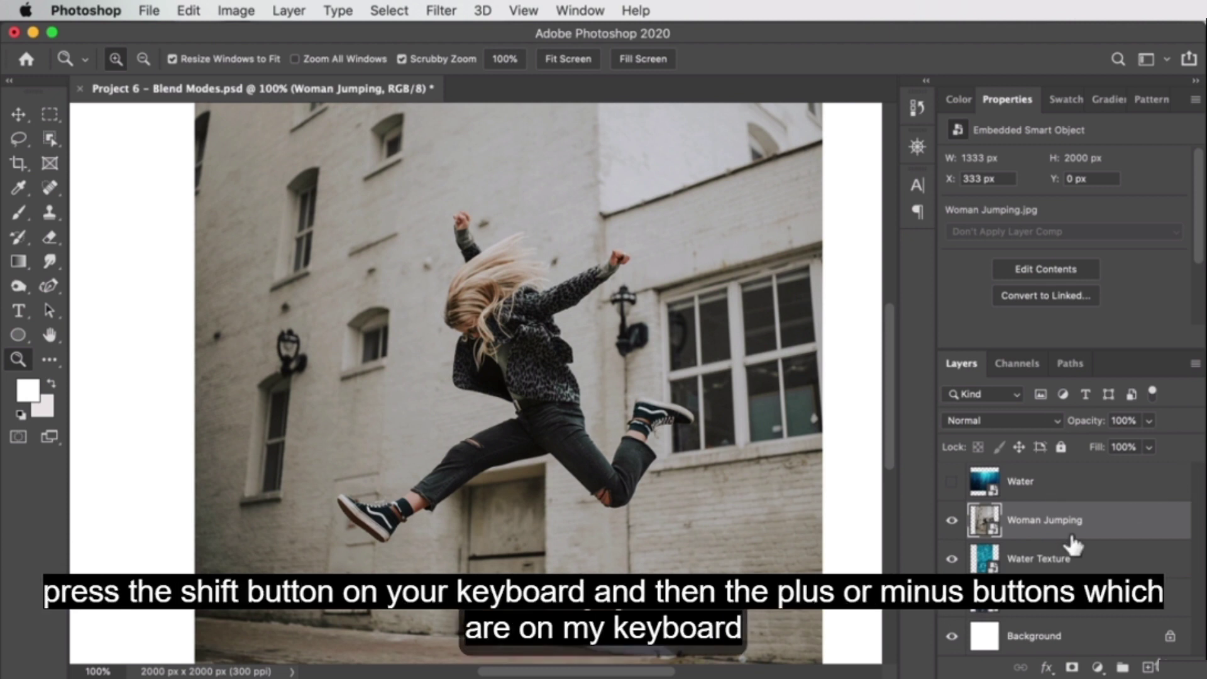
Step: Cycle the Woman Jumping layer forward and backward through the blend modes, ending on Divide
{"action": "key", "text": "shift+plus"}
{"action": "key", "text": "shift+plus"}
{"action": "key", "text": "shift+plus"}
{"action": "key", "text": "shift+plus"}
{"action": "key", "text": "shift+plus"}
{"action": "key", "text": "shift+plus"}
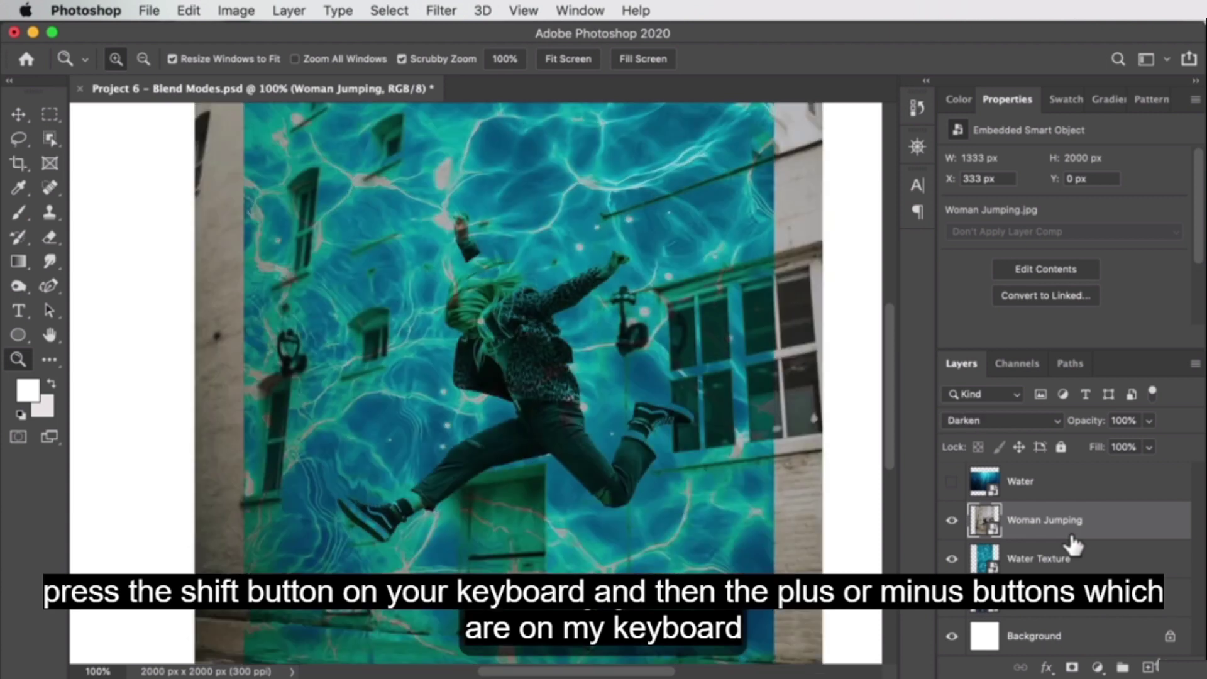
{"action": "key", "text": "shift+minus"}
{"action": "key", "text": "shift+minus"}
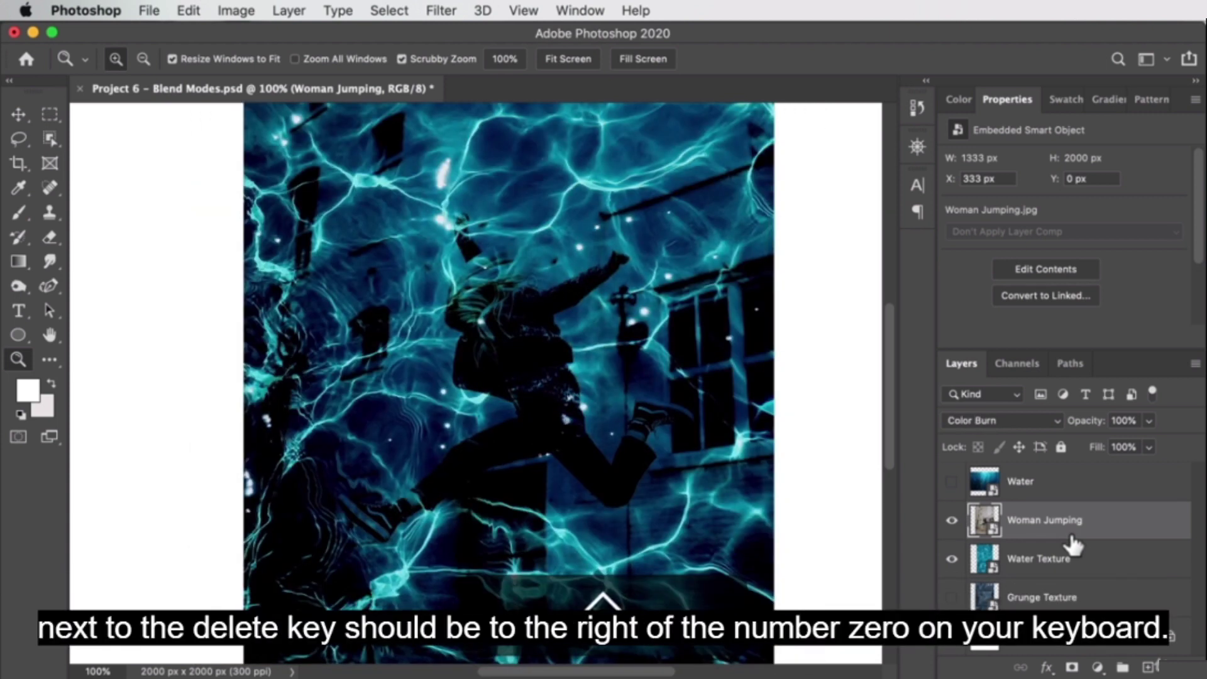
{"action": "key", "text": "shift+plus"}
{"action": "key", "text": "shift+plus"}
{"action": "key", "text": "shift+plus"}
{"action": "key", "text": "shift+plus"}
{"action": "key", "text": "shift+plus"}
{"action": "key", "text": "shift+plus"}
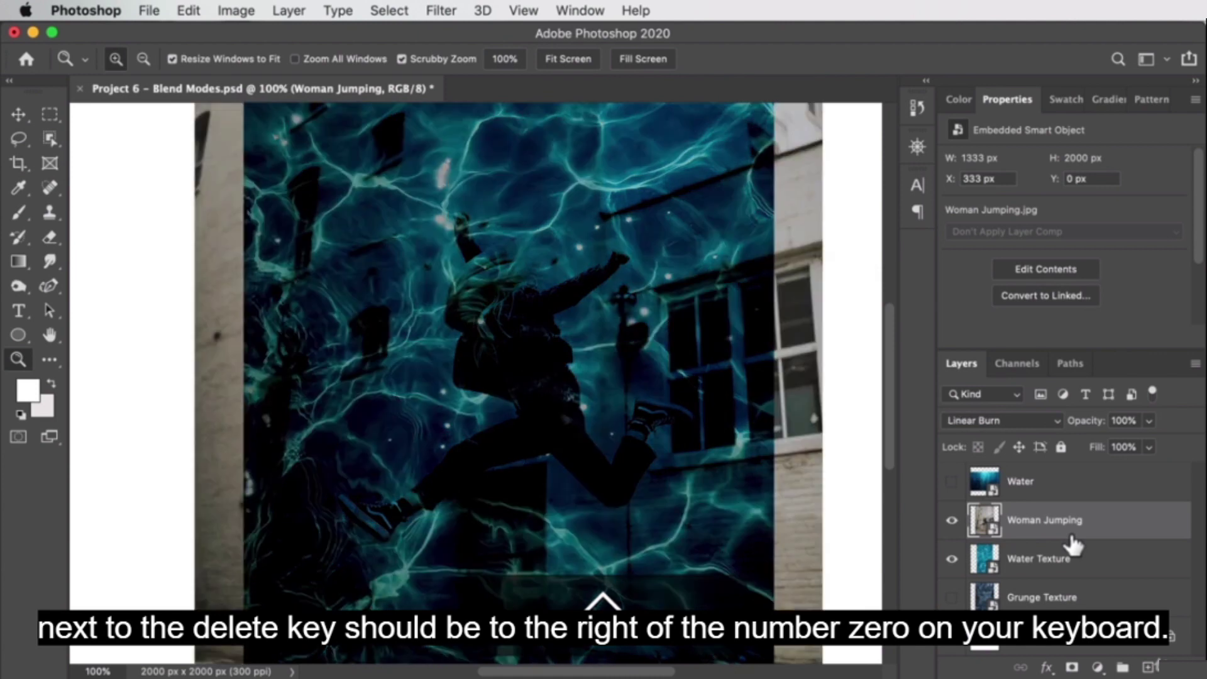
{"action": "key", "text": "shift+plus"}
{"action": "key", "text": "shift+plus"}
{"action": "key", "text": "shift+plus"}
{"action": "key", "text": "shift+plus"}
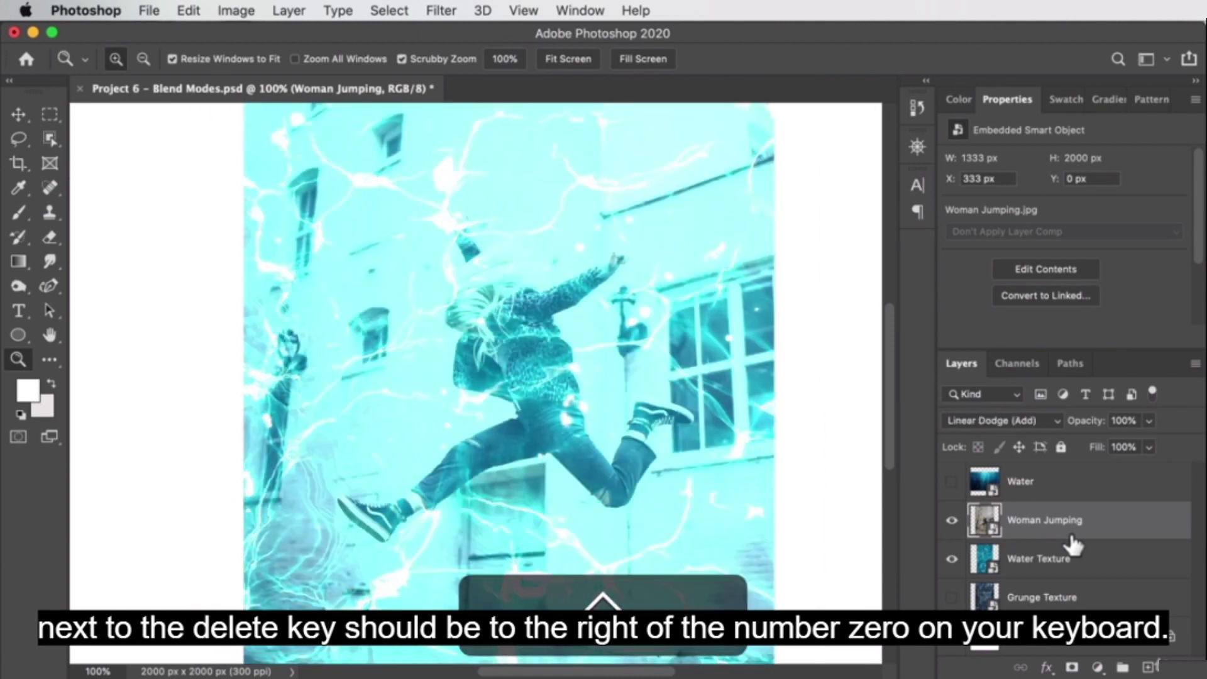
{"action": "key", "text": "shift+plus"}
{"action": "key", "text": "shift+plus"}
{"action": "key", "text": "shift+plus"}
{"action": "key", "text": "shift+plus"}
{"action": "key", "text": "shift+plus"}
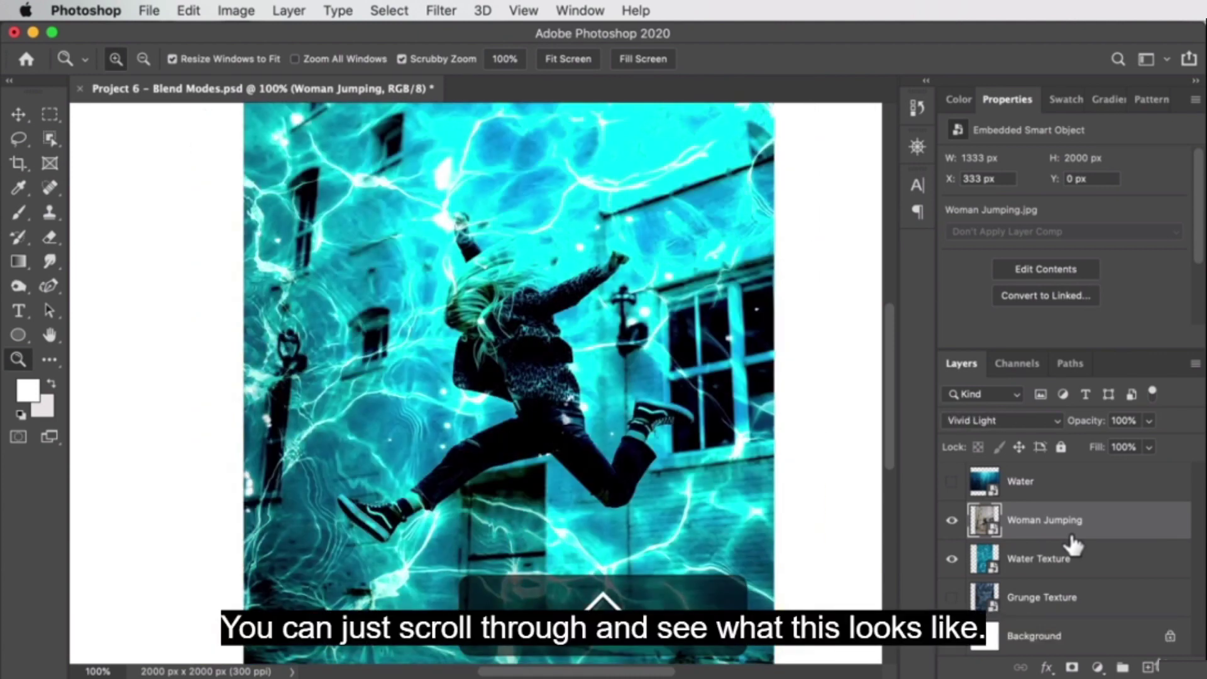
{"action": "key", "text": "shift+plus"}
{"action": "key", "text": "shift+plus"}
{"action": "key", "text": "shift+plus"}
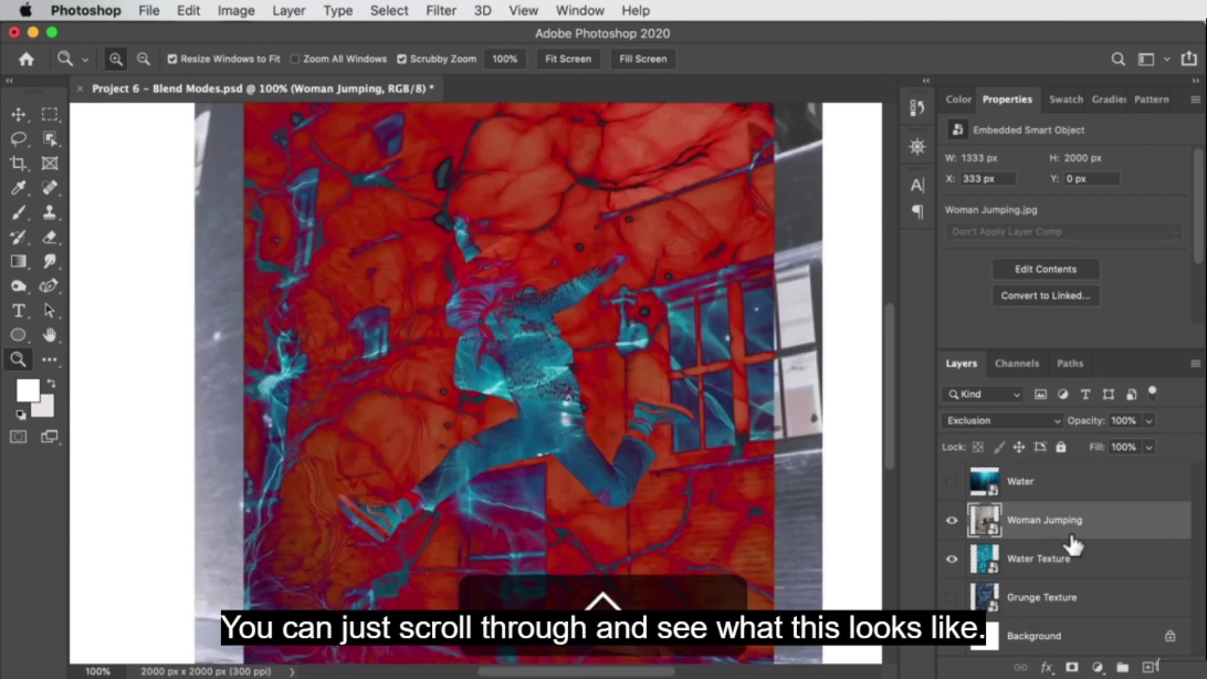
{"action": "key", "text": "shift+minus"}
{"action": "key", "text": "shift+minus"}
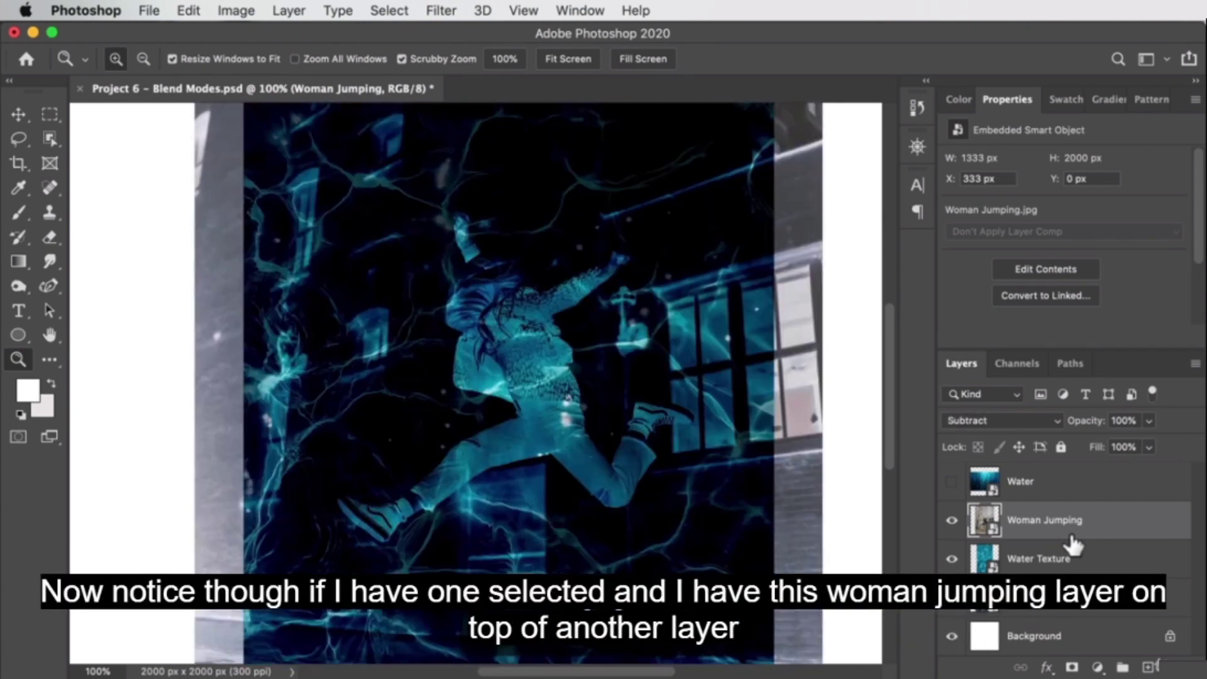
{"action": "key", "text": "shift+plus"}
{"action": "key", "text": "shift+plus"}
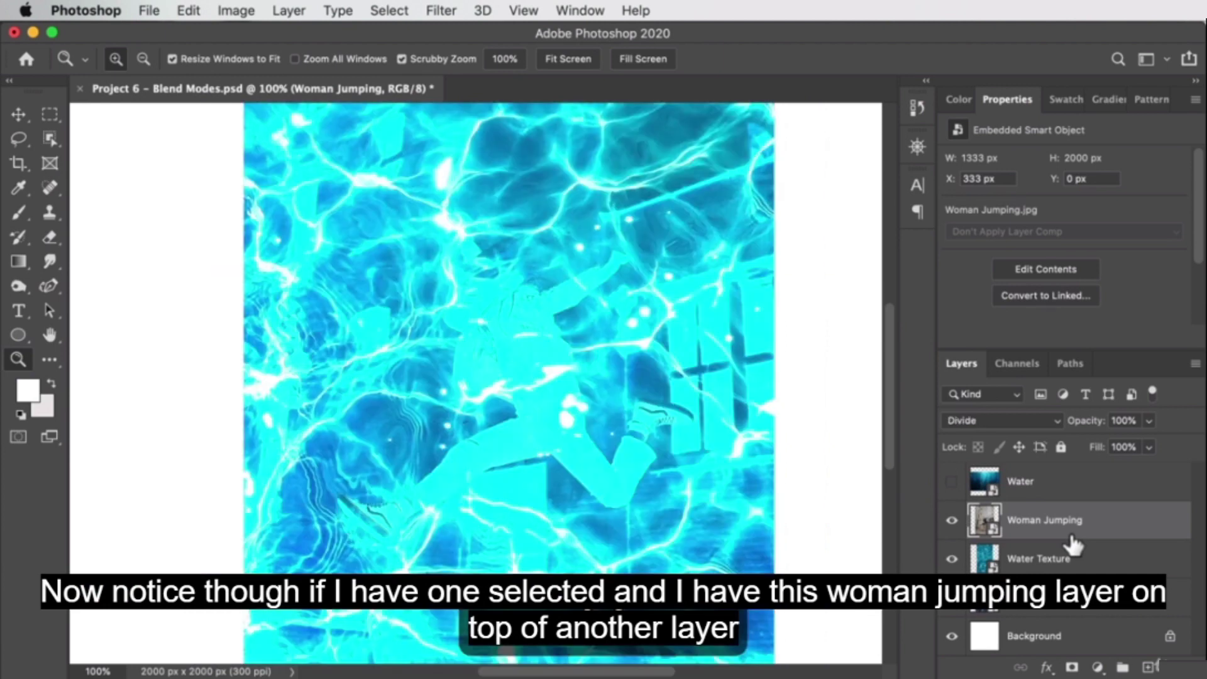
Step: Move the Woman Jumping layer above the Water layer and show the Water layer
{"action": "left_click_drag", "start_coordinate": [1055, 505], "coordinate": [1056, 468]}
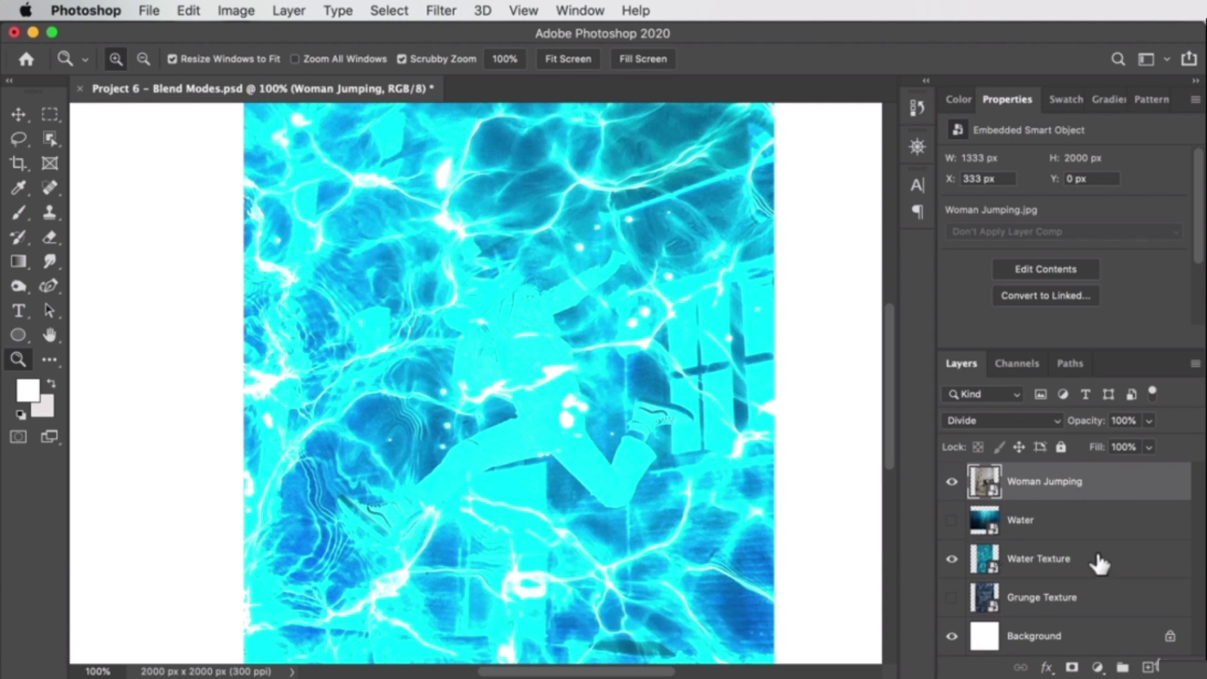
{"action": "left_click", "coordinate": [952, 520]}
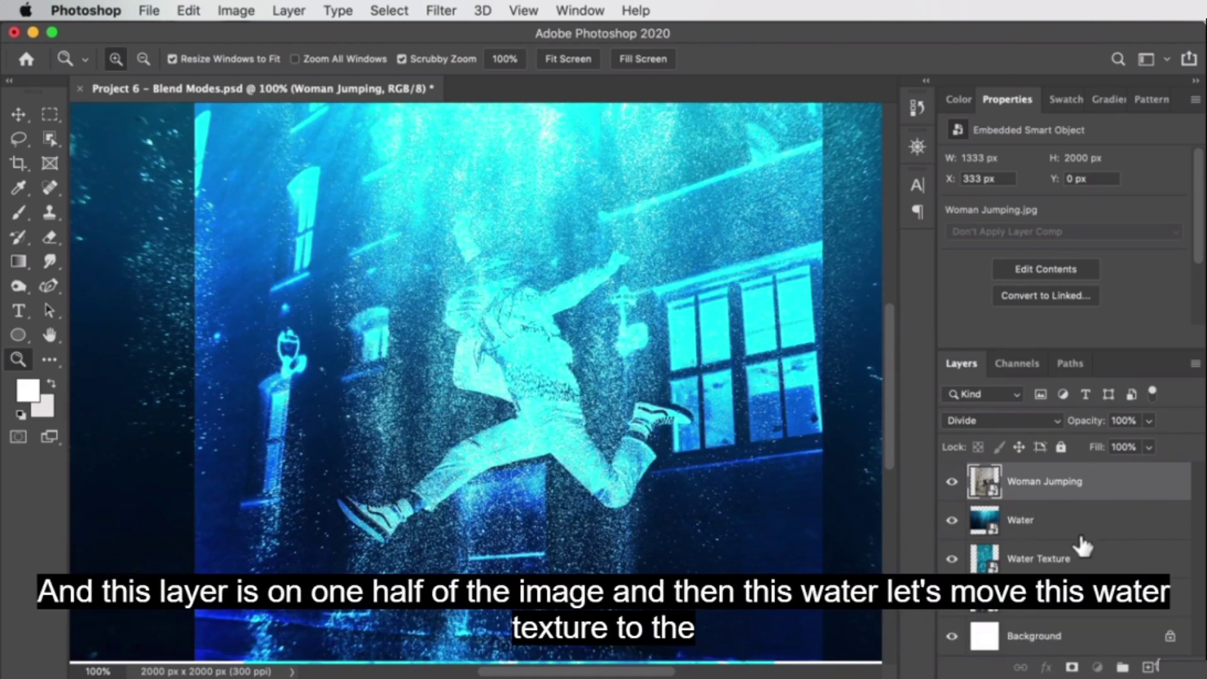
Step: Move the Water layer onto the right half of the canvas, at about X 1000 px, Y 394 px
{"action": "left_click", "coordinate": [1078, 528]}
{"action": "key", "text": "v"}
{"action": "left_click_drag", "start_coordinate": [104, 364], "coordinate": [571, 355]}
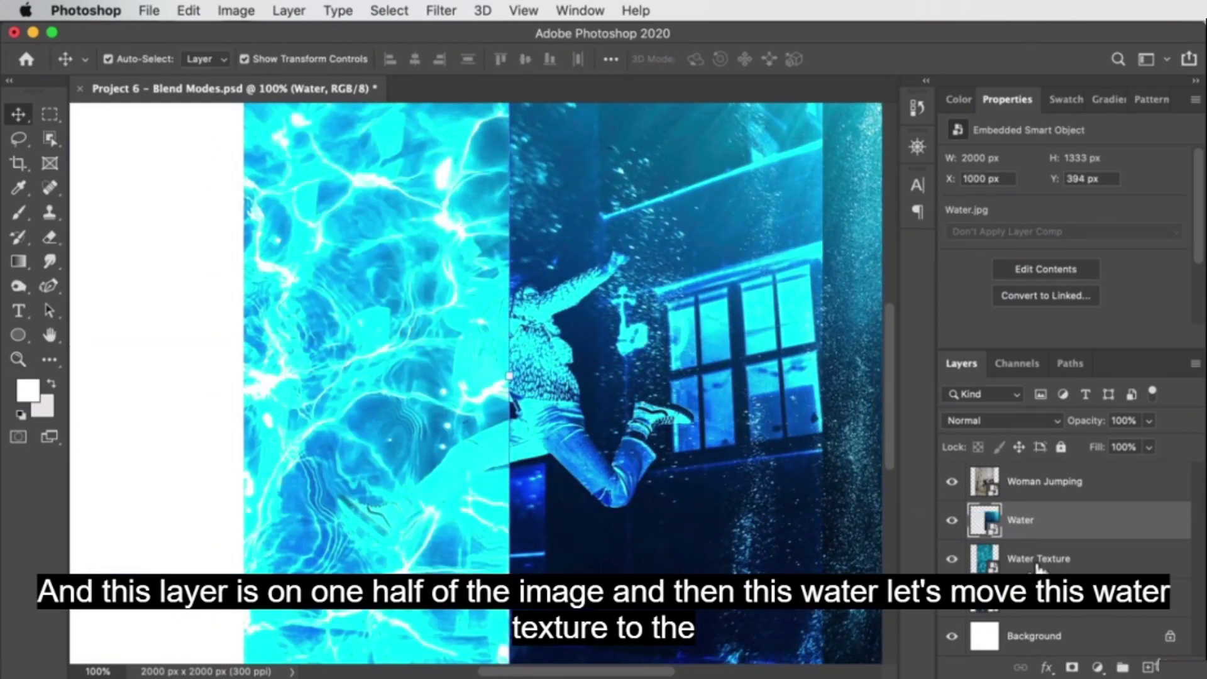
{"action": "left_click", "coordinate": [331, 370]}
{"action": "left_click_drag", "start_coordinate": [331, 369], "coordinate": [360, 372]}
{"action": "key", "text": "super+z"}
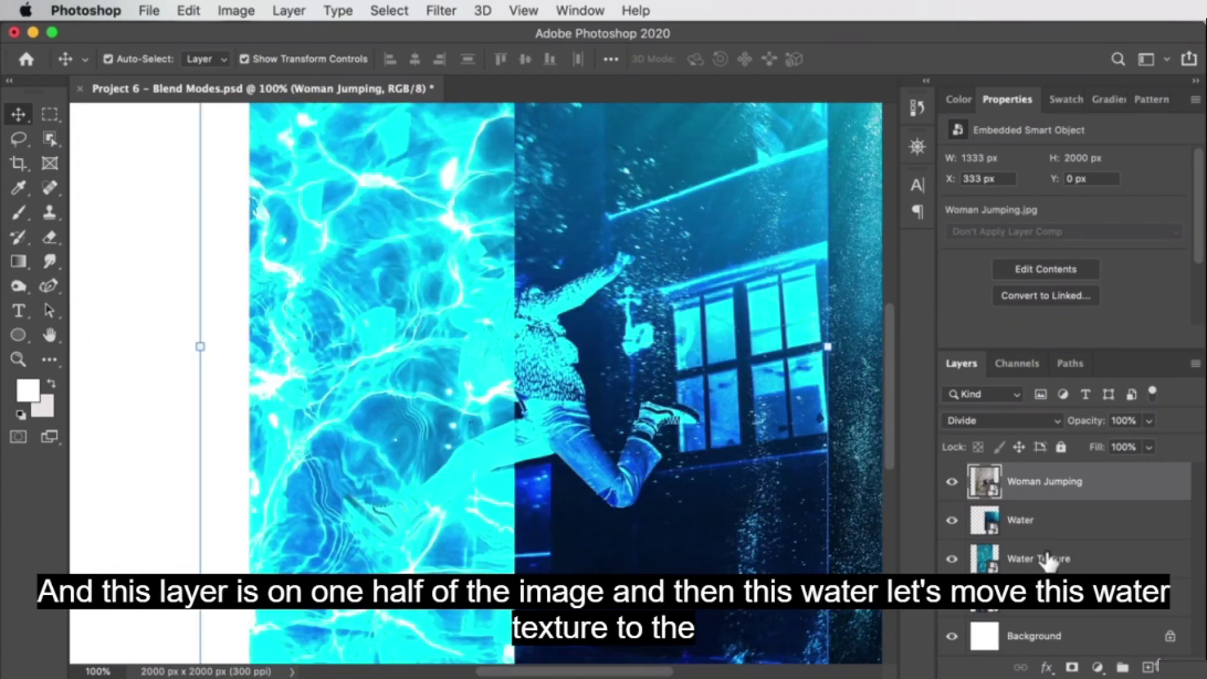
Step: Nudge the Water Texture layer to the left side of the canvas, to X 7 px
{"action": "left_click", "coordinate": [1047, 560]}
{"action": "key", "text": "shift+Left"}
{"action": "key", "text": "shift+Left"}
{"action": "key", "text": "shift+Left"}
{"action": "key", "text": "shift+Left"}
{"action": "key", "text": "shift+Left"}
{"action": "key", "text": "shift+Left"}
{"action": "key", "text": "shift+Left"}
{"action": "key", "text": "shift+Left"}
{"action": "key", "text": "shift+Left"}
{"action": "key", "text": "shift+Left"}
{"action": "key", "text": "shift+Left"}
{"action": "key", "text": "shift+Left"}
{"action": "key", "text": "shift+Left"}
{"action": "key", "text": "shift+Left"}
{"action": "key", "text": "shift+Left"}
{"action": "key", "text": "shift+Left"}
{"action": "key", "text": "shift+Left"}
{"action": "key", "text": "shift+Left"}
{"action": "key", "text": "shift+Left"}
{"action": "key", "text": "shift+Left"}
{"action": "key", "text": "shift+Left"}
{"action": "key", "text": "shift+Left"}
{"action": "key", "text": "shift+Left"}
{"action": "key", "text": "shift+Left"}
{"action": "key", "text": "shift+Left"}
{"action": "key", "text": "shift+Left"}
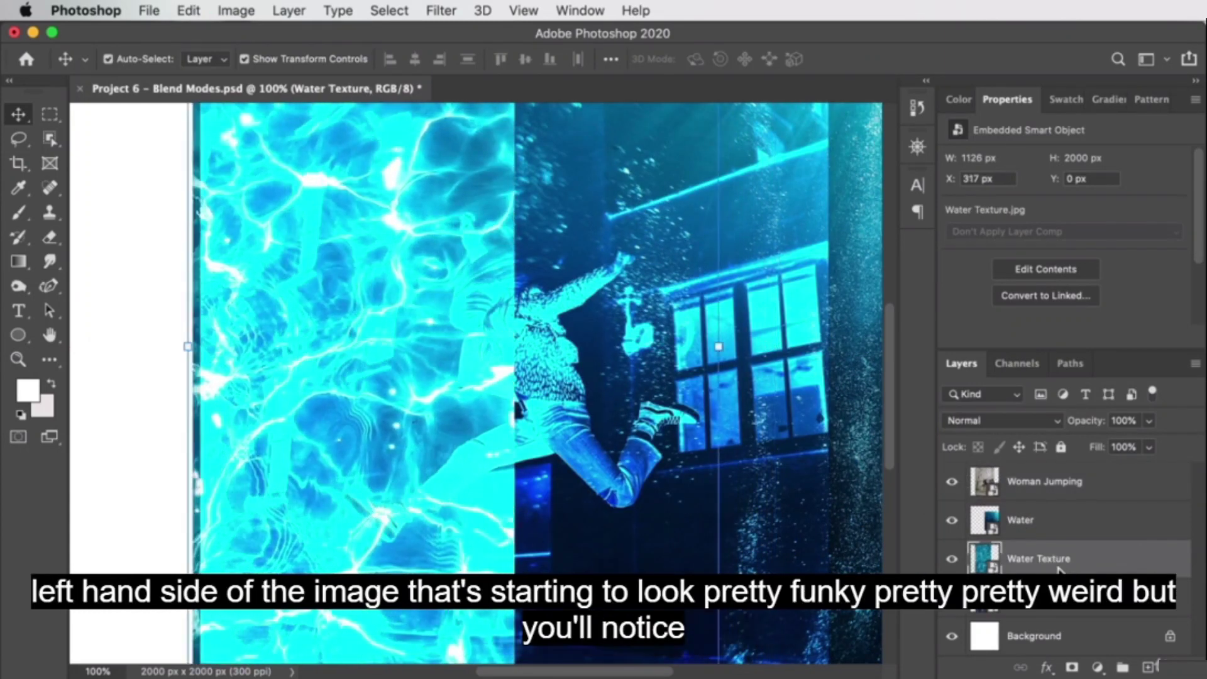
{"action": "key", "text": "shift+Left"}
{"action": "key", "text": "shift+Left"}
{"action": "key", "text": "shift+Left"}
{"action": "key", "text": "shift+Left"}
{"action": "key", "text": "shift+Left"}
{"action": "key", "text": "shift+Left"}
{"action": "key", "text": "shift+Left"}
{"action": "key", "text": "shift+Left"}
{"action": "key", "text": "shift+Left"}
{"action": "key", "text": "shift+Left"}
{"action": "key", "text": "shift+Left"}
{"action": "key", "text": "shift+Left"}
{"action": "key", "text": "shift+Left"}
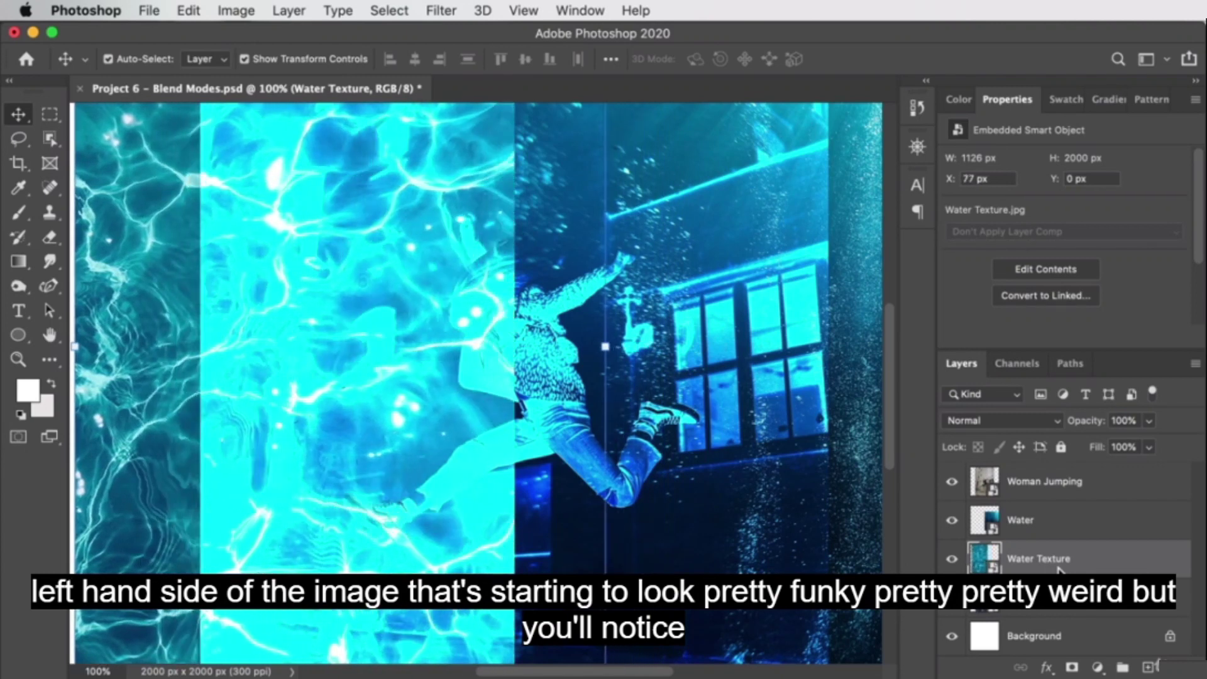
Step: Move the Water layer right and down until its left edge meets Water Texture's right edge, and select the Woman Jumping layer
{"action": "left_click", "coordinate": [889, 289]}
{"action": "scroll", "coordinate": [674, 436], "scroll_direction": "down", "scroll_amount": 6}
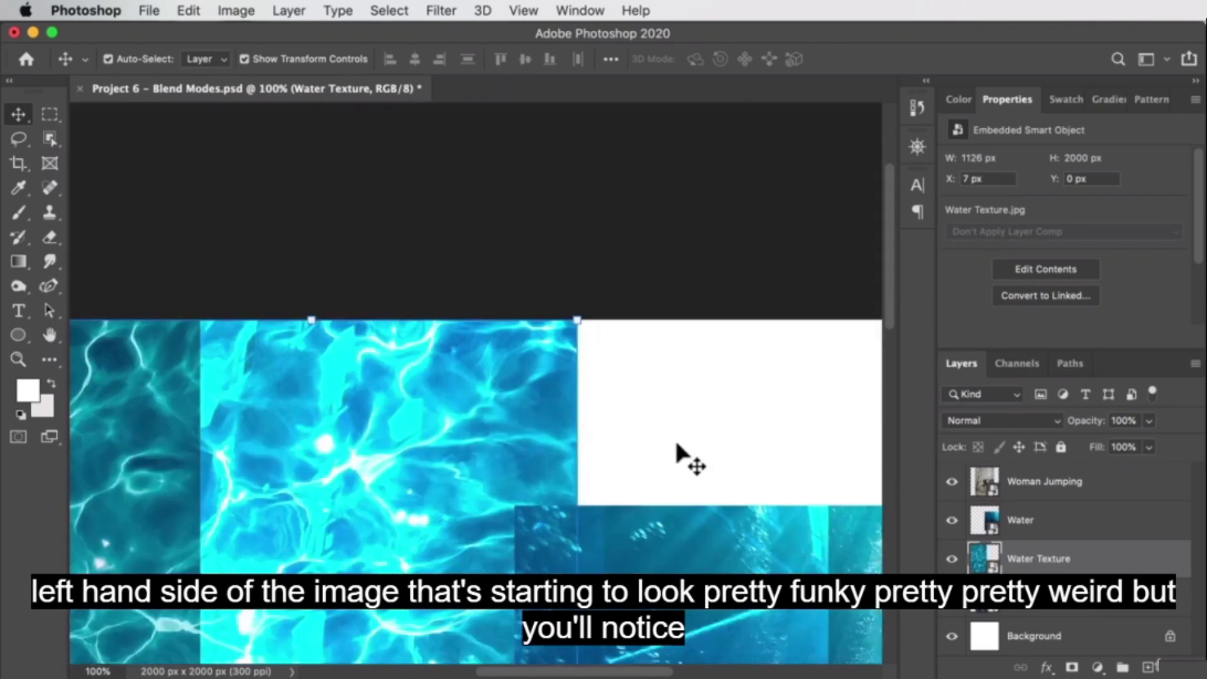
{"action": "key", "text": "z"}
{"action": "left_click", "coordinate": [675, 442], "text": "alt"}
{"action": "scroll", "coordinate": [593, 318], "scroll_direction": "down", "scroll_amount": 3}
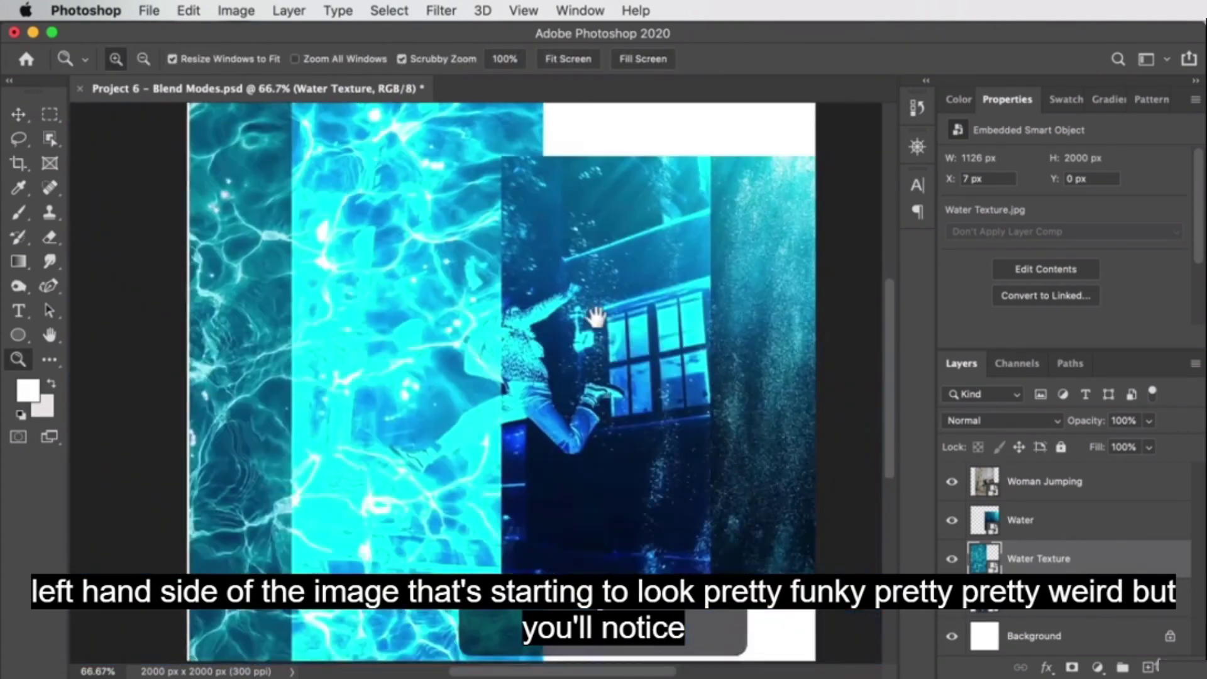
{"action": "key", "text": "v"}
{"action": "left_click_drag", "start_coordinate": [772, 273], "coordinate": [820, 315]}
{"action": "left_click", "coordinate": [660, 127]}
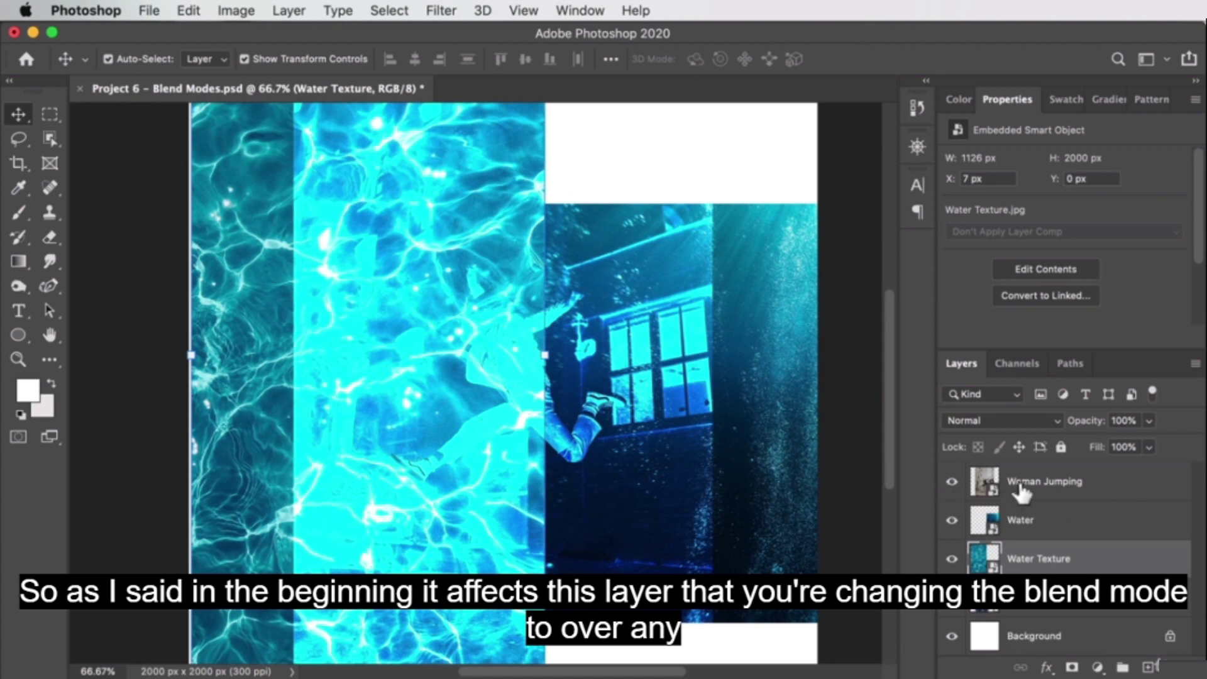
{"action": "left_click", "coordinate": [1046, 492]}
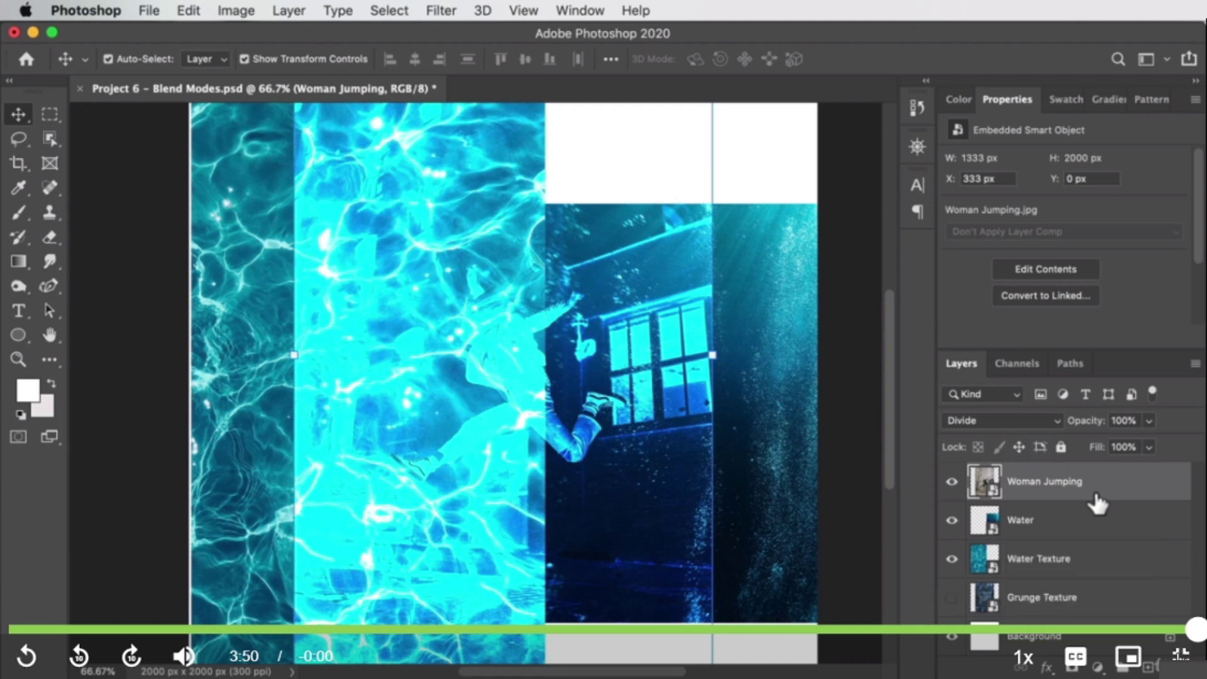
Step: Open lesson 2 of the Blend Modes section, "Easily Remove a Black or White Background with Blend Modes", and play it full screen
{"action": "left_click", "coordinate": [1181, 655]}
{"action": "left_click", "coordinate": [854, 304]}
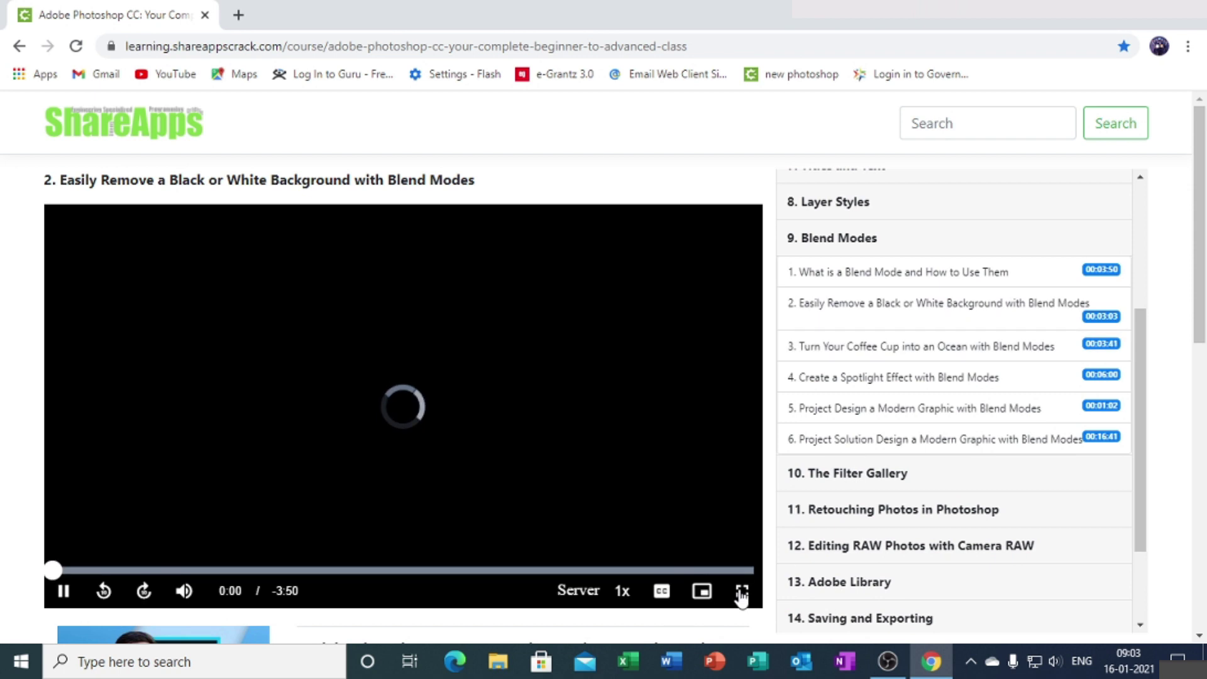
{"action": "left_click", "coordinate": [741, 591]}
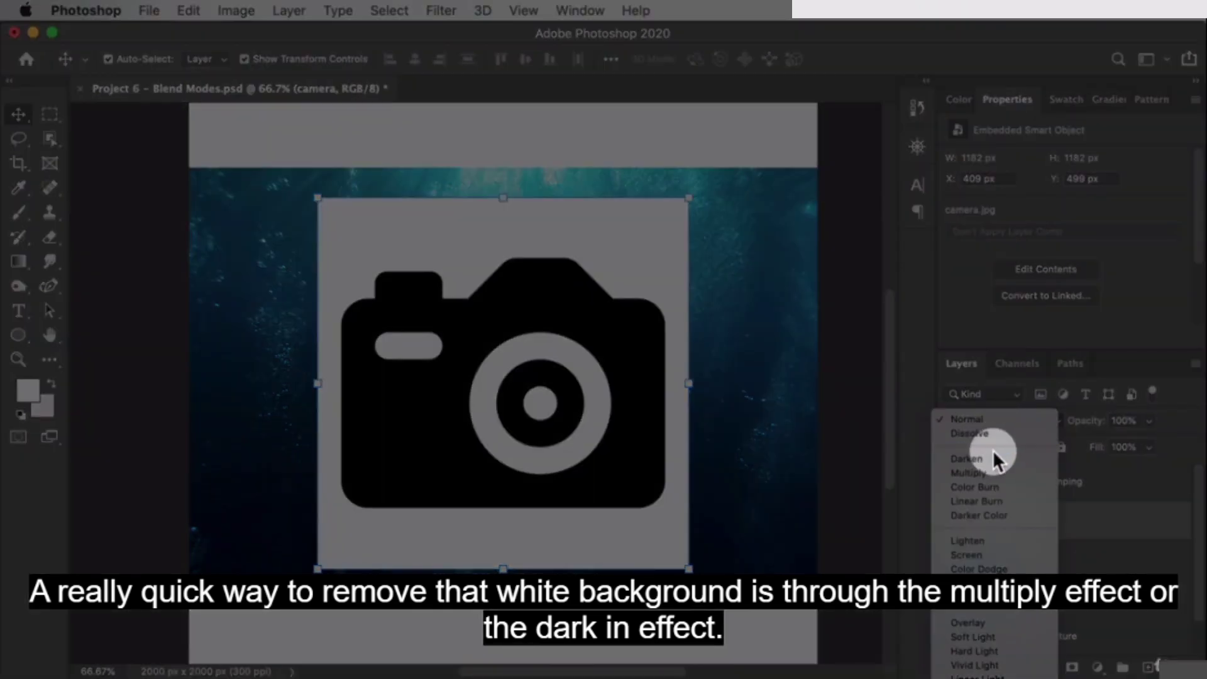
Step: Set the camera layer's blend mode to Multiply and scale it to 32.41%, placing it at about X 1210 px, Y 750 px
{"action": "left_click", "coordinate": [990, 473]}
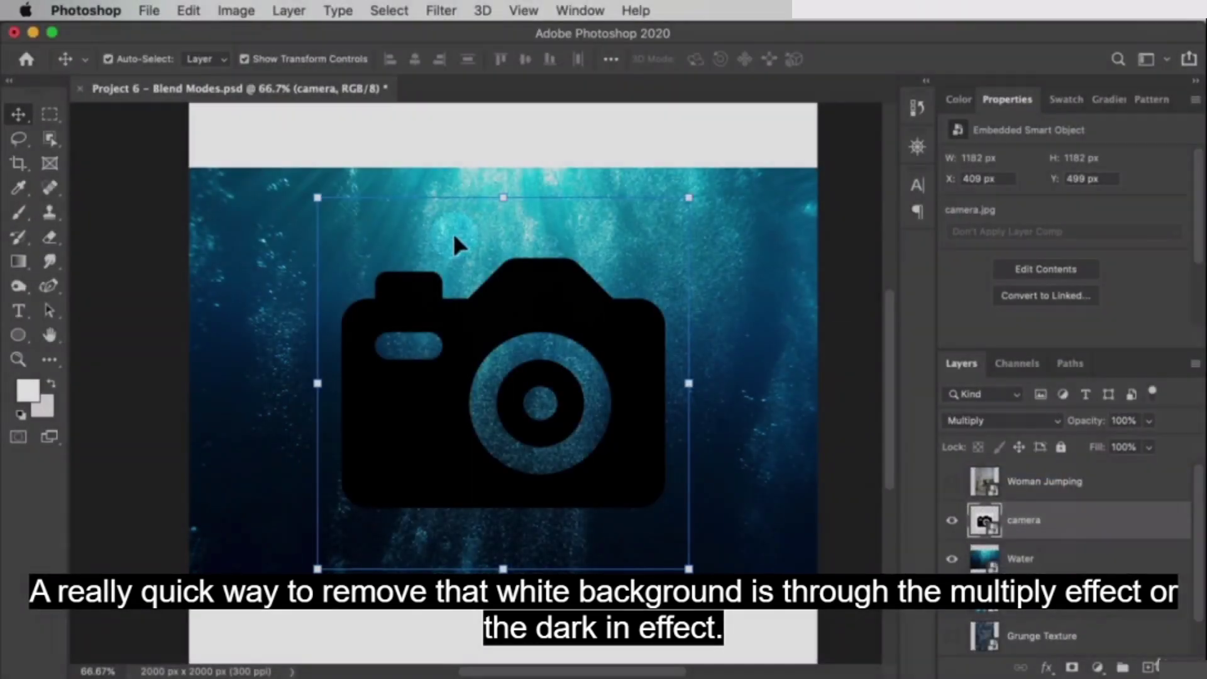
{"action": "left_click_drag", "start_coordinate": [574, 321], "coordinate": [547, 246]}
{"action": "left_click_drag", "start_coordinate": [669, 180], "coordinate": [542, 361]}
{"action": "left_click_drag", "start_coordinate": [471, 399], "coordinate": [627, 284]}
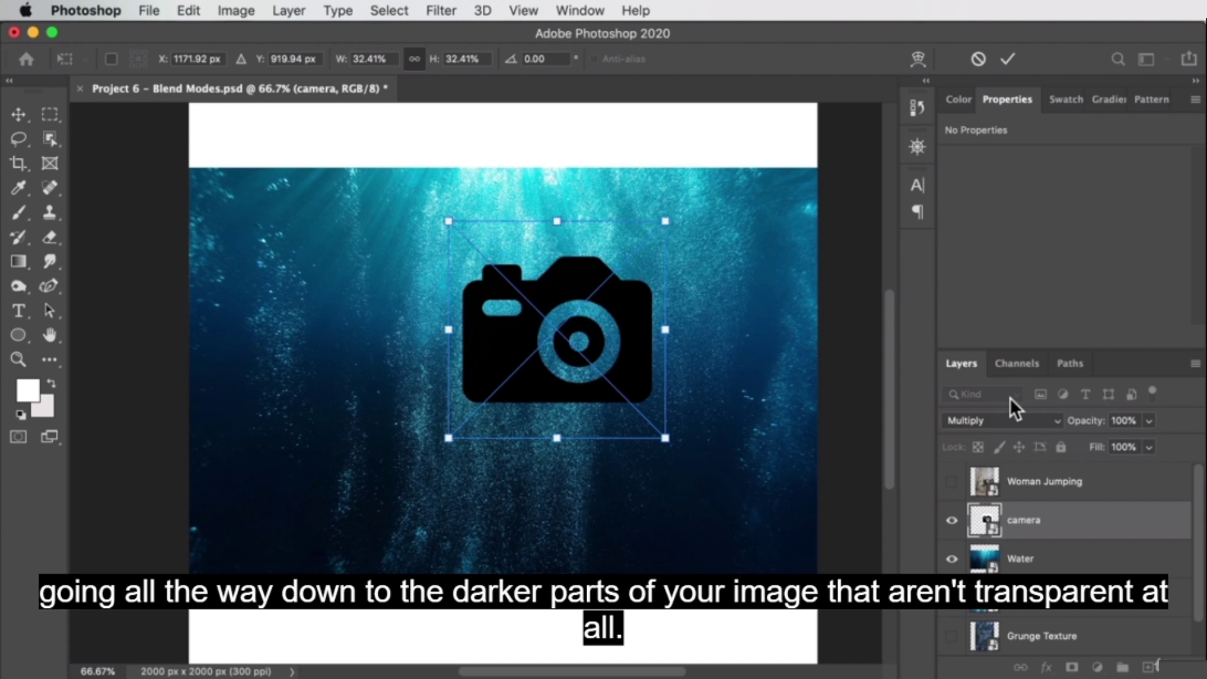
{"action": "left_click_drag", "start_coordinate": [521, 296], "coordinate": [435, 302]}
{"action": "left_click_drag", "start_coordinate": [506, 284], "coordinate": [605, 225]}
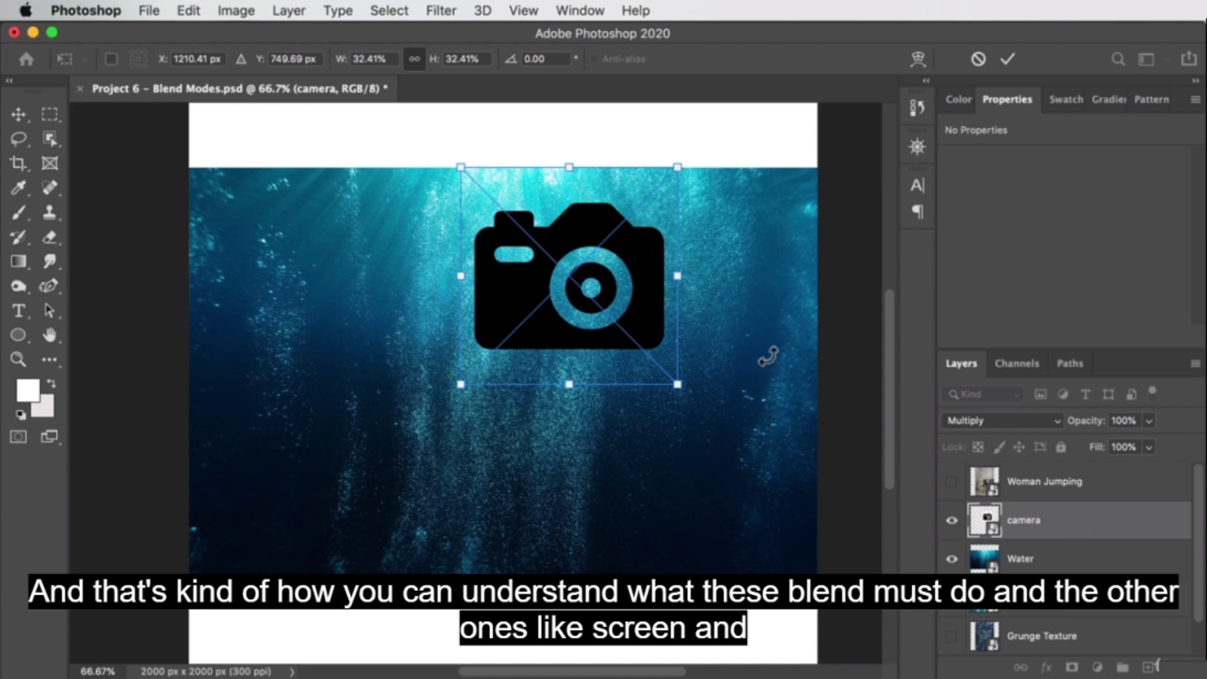
Step: Set the camera layer's blend mode to Screen and resize it to about 1054 px wide, centred over the Water image
{"action": "left_click", "coordinate": [1016, 420]}
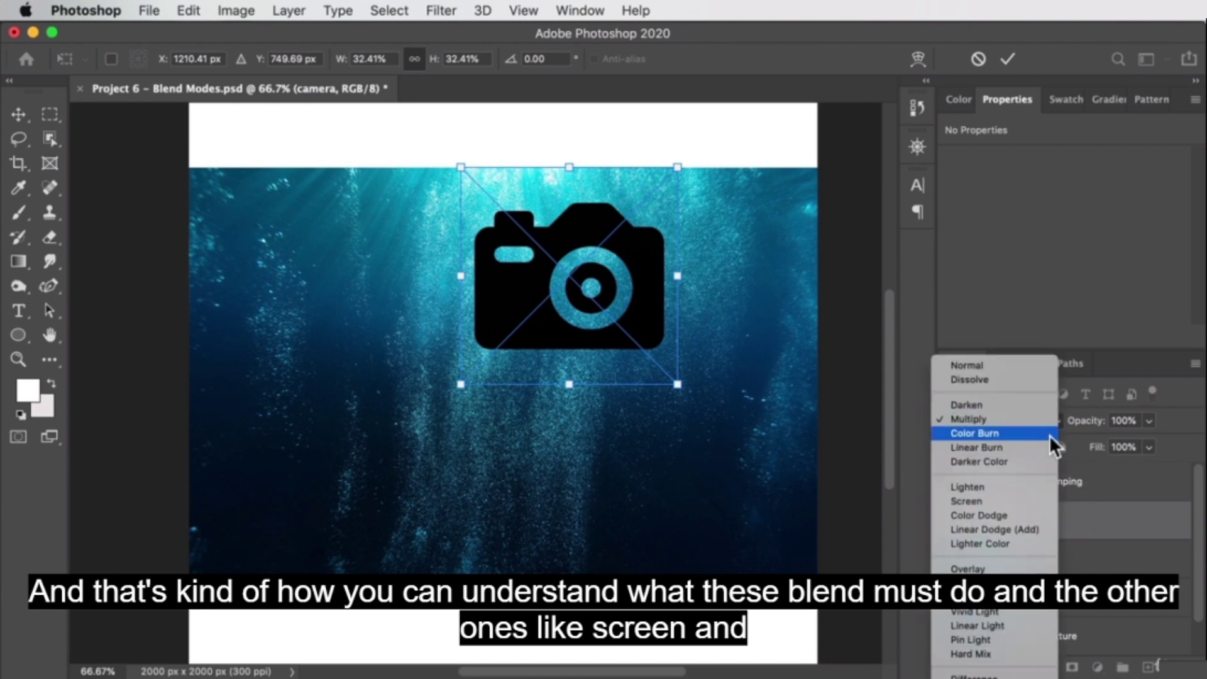
{"action": "left_click", "coordinate": [1016, 501]}
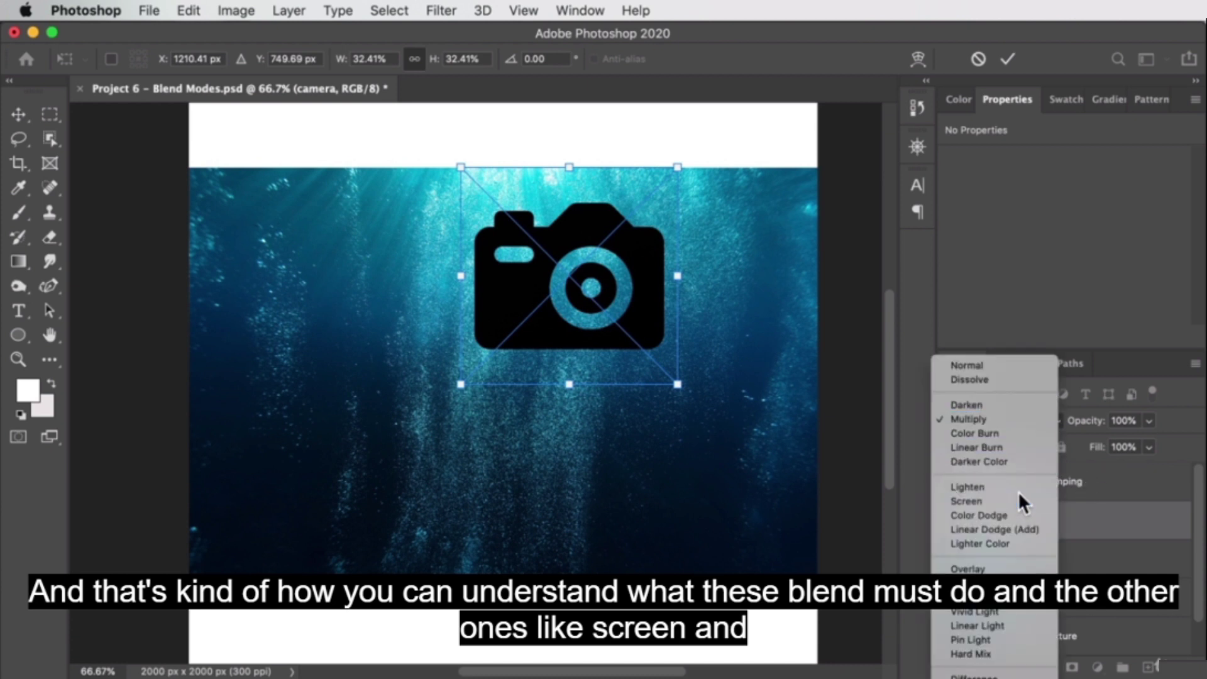
{"action": "left_click_drag", "start_coordinate": [568, 194], "coordinate": [478, 324]}
{"action": "left_click_drag", "start_coordinate": [586, 301], "coordinate": [781, 182]}
{"action": "key", "text": "Return"}
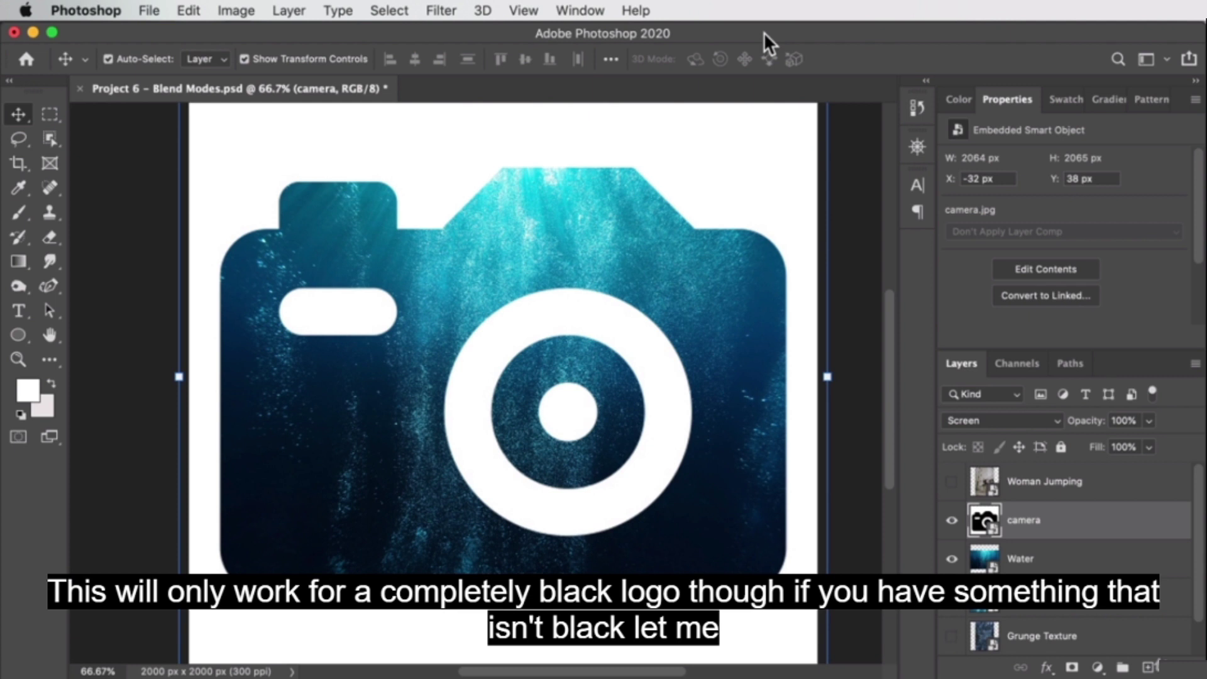
{"action": "left_click_drag", "start_coordinate": [827, 376], "coordinate": [667, 377]}
{"action": "key", "text": "Return"}
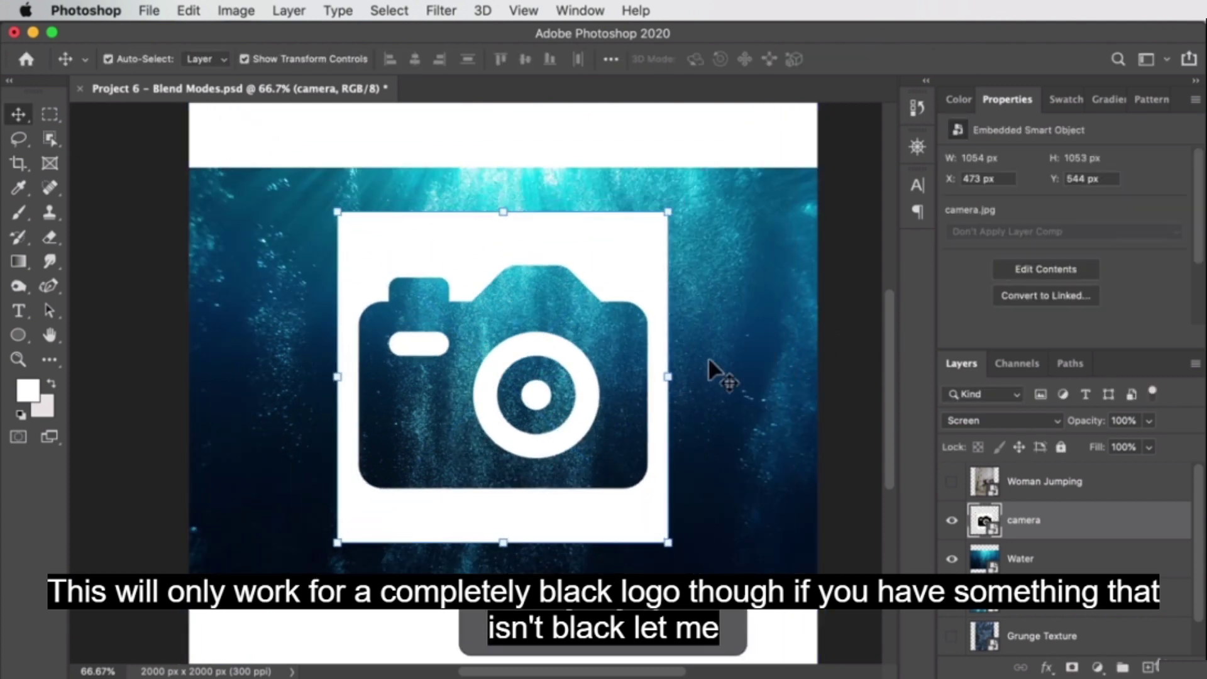
Step: Place the VSO Logo 1 file from the Desktop above the Water layer at 1054 px wide, and hide the camera layer
{"action": "left_click", "coordinate": [728, 326]}
{"action": "key", "text": "super+Tab"}
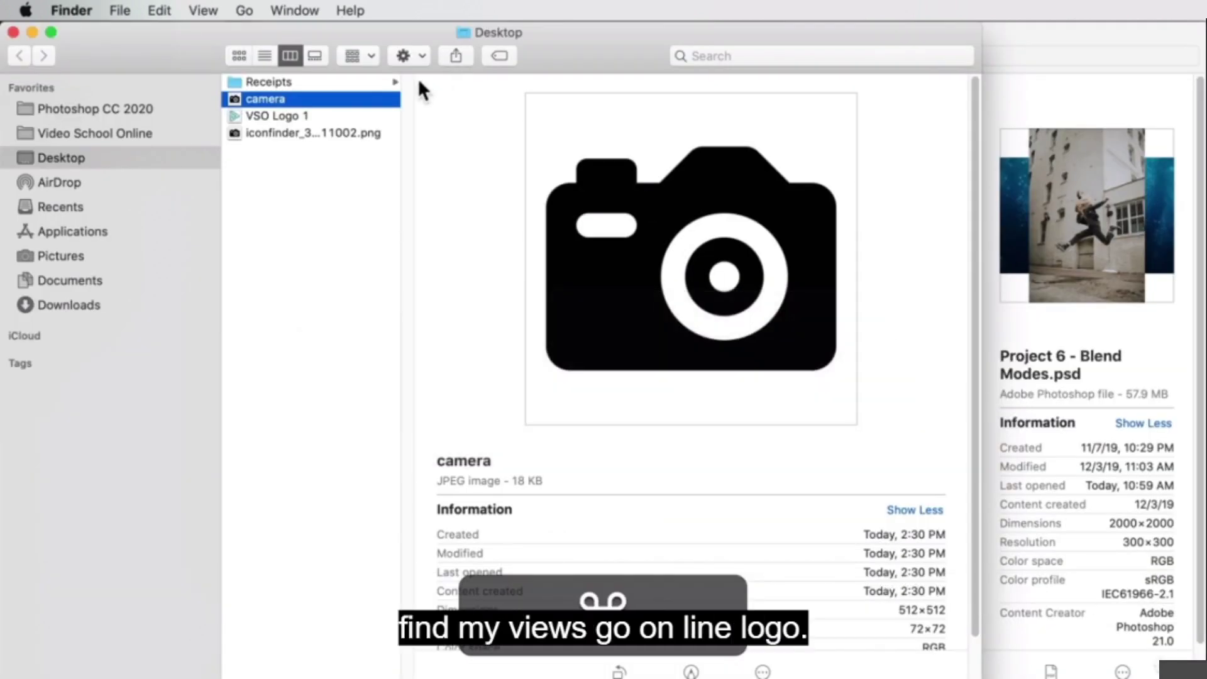
{"action": "key", "text": "super+Tab"}
{"action": "left_click_drag", "start_coordinate": [272, 115], "coordinate": [525, 306]}
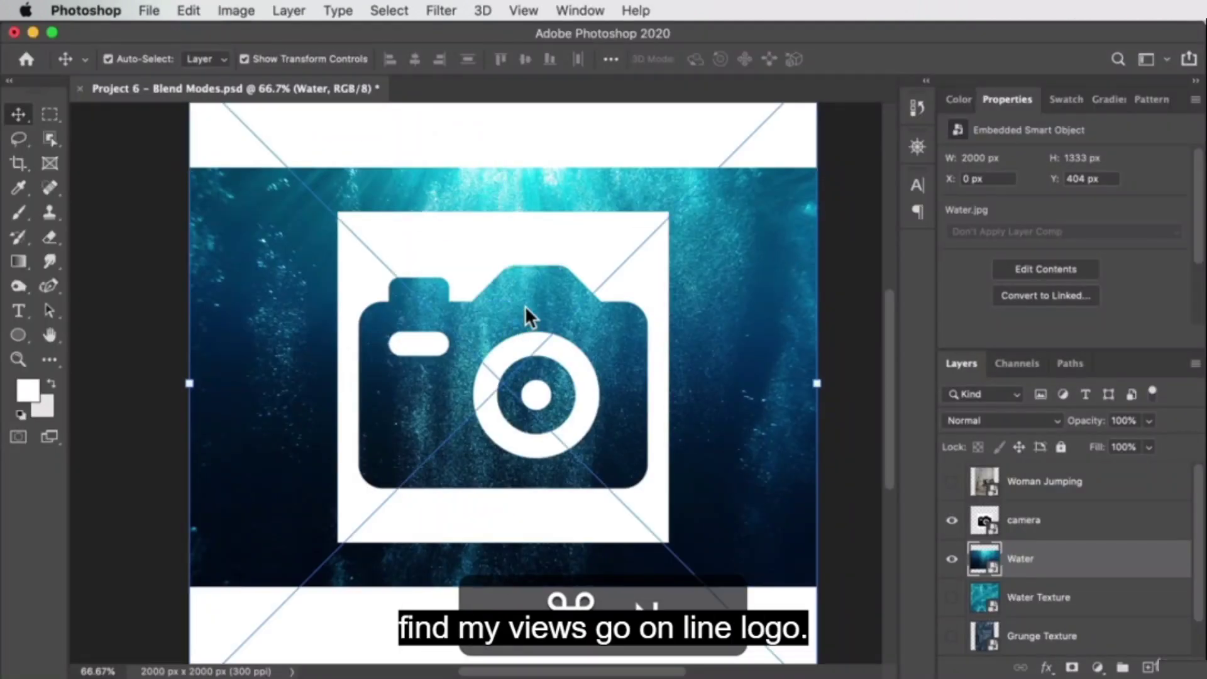
{"action": "left_click_drag", "start_coordinate": [820, 377], "coordinate": [670, 381]}
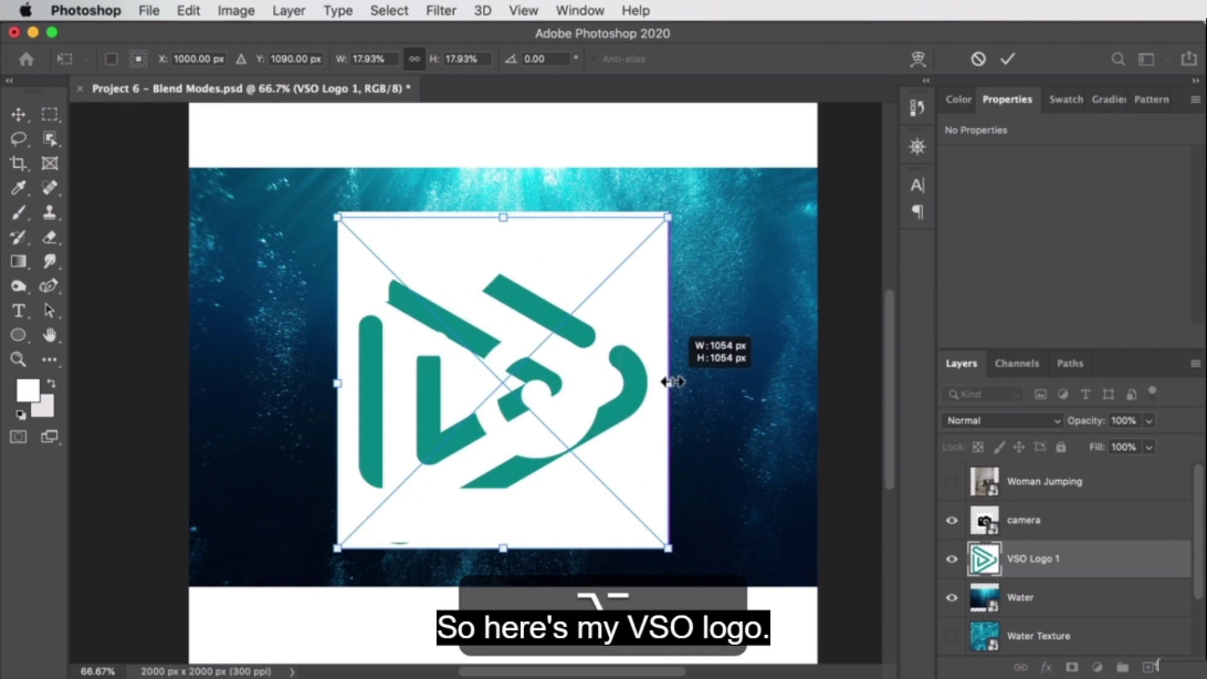
{"action": "key", "text": "Return"}
{"action": "left_click", "coordinate": [952, 520]}
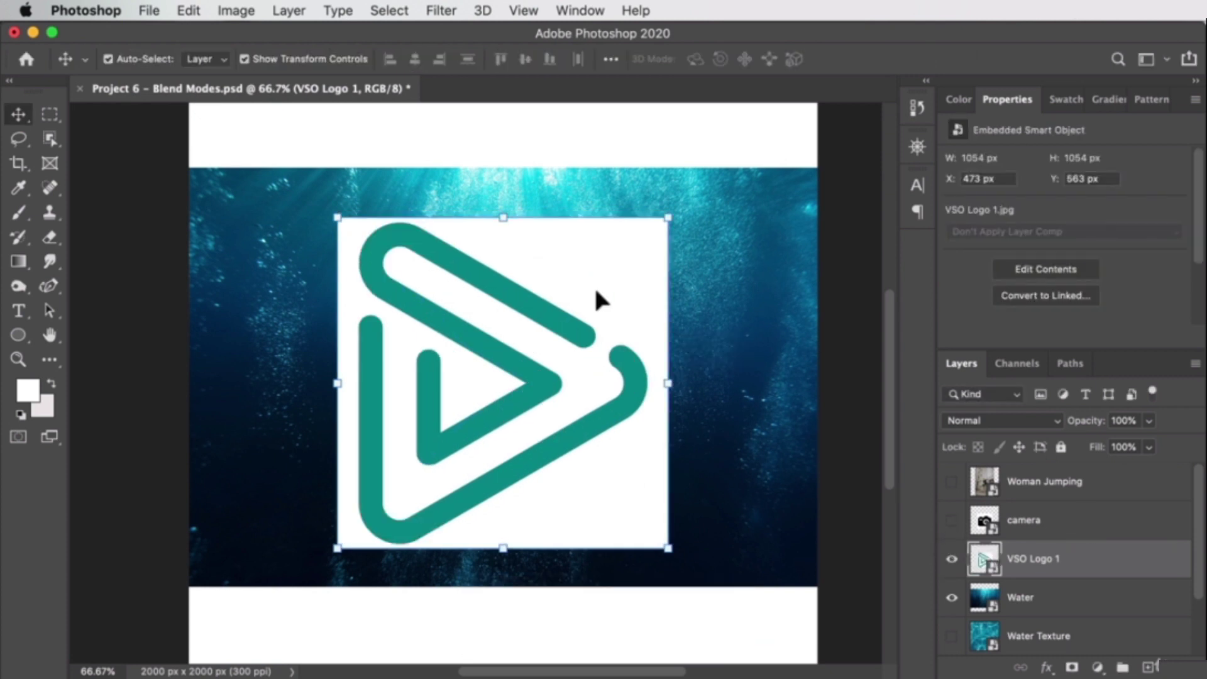
Step: Set the VSO Logo 1 layer's blend mode to Multiply and move the logo to X 399 px, Y 500 px
{"action": "left_click", "coordinate": [1069, 523]}
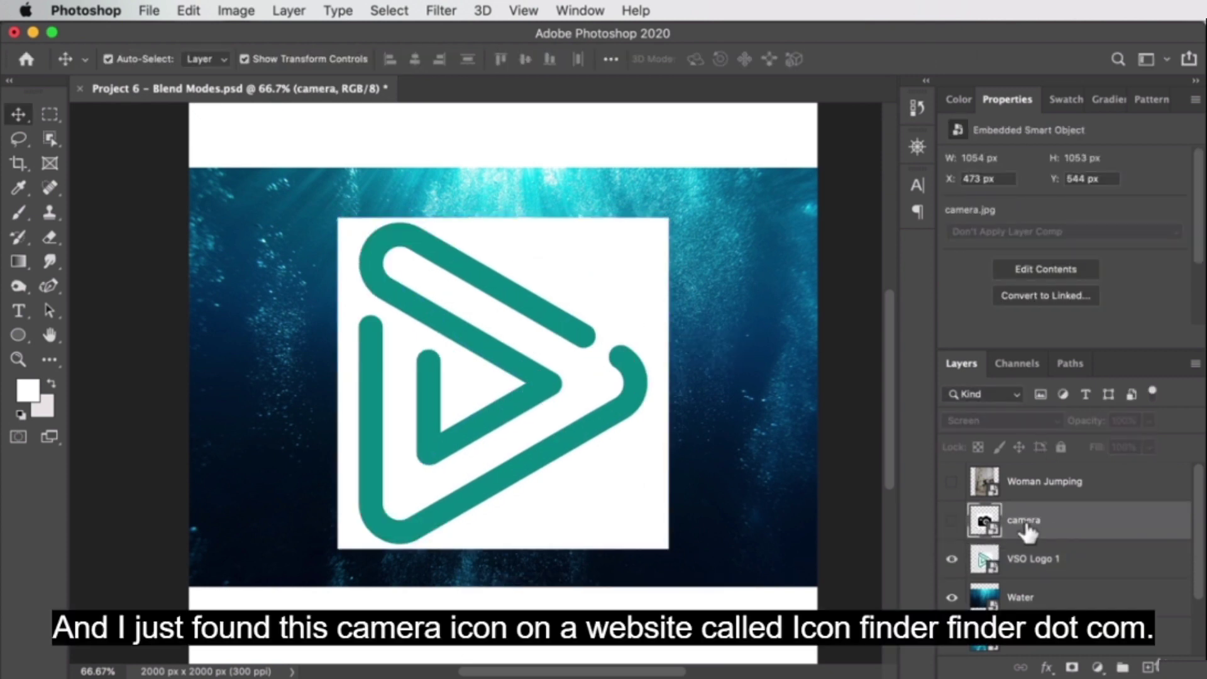
{"action": "left_click", "coordinate": [394, 340]}
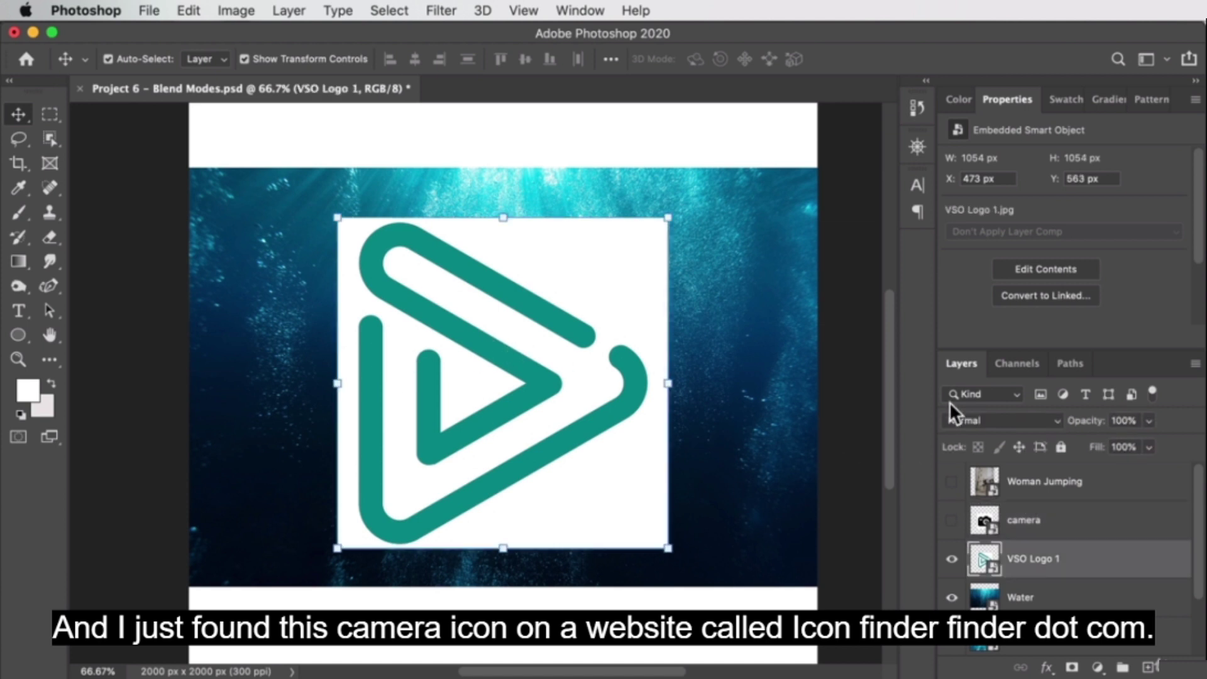
{"action": "left_click", "coordinate": [974, 422]}
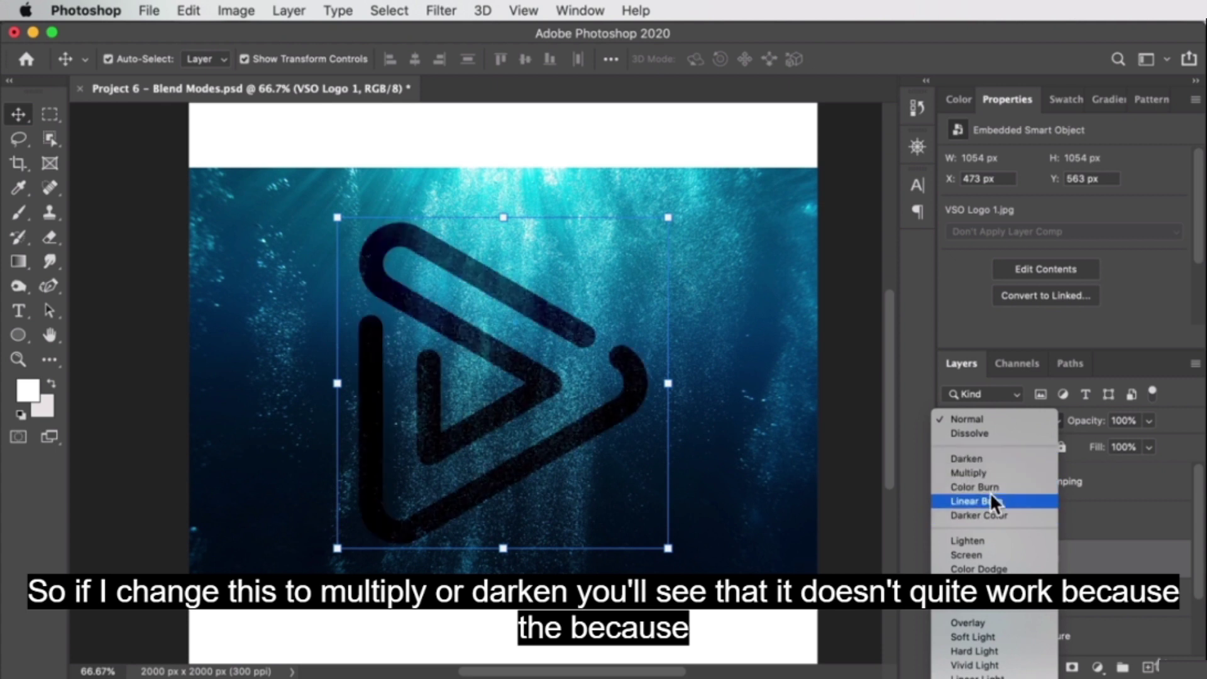
{"action": "left_click", "coordinate": [994, 470]}
{"action": "left_click_drag", "start_coordinate": [478, 302], "coordinate": [410, 264]}
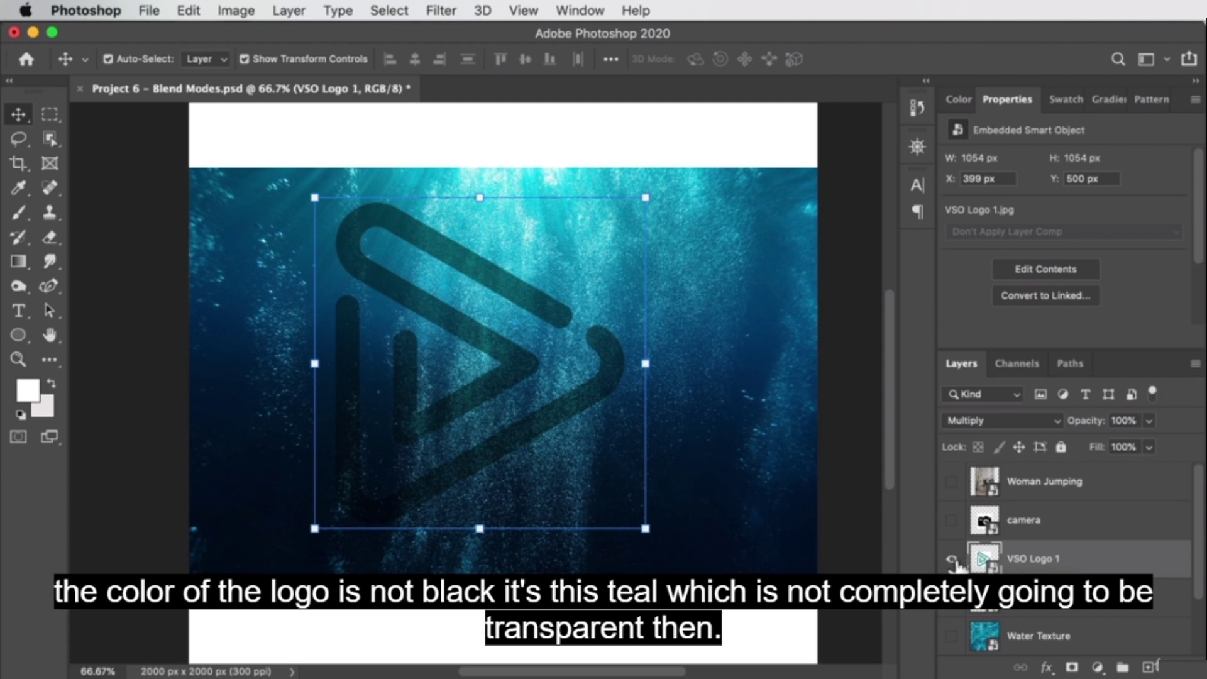
{"action": "key", "text": "BackSpace"}
{"action": "left_click", "coordinate": [951, 520]}
{"action": "key", "text": "super+z"}
{"action": "key", "text": "super+z"}
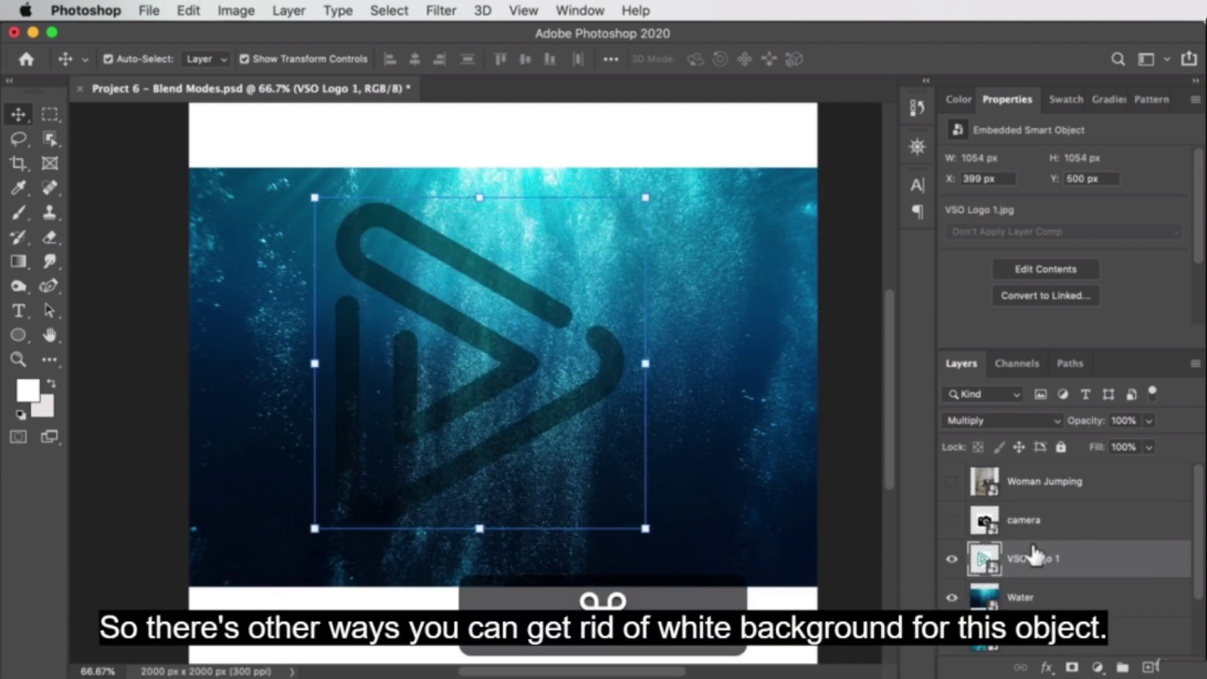
Step: Return the VSO Logo 1 layer's blend mode to Normal and select its white background with the Magic Wand tool
{"action": "left_click", "coordinate": [1000, 420]}
{"action": "left_click", "coordinate": [1002, 364]}
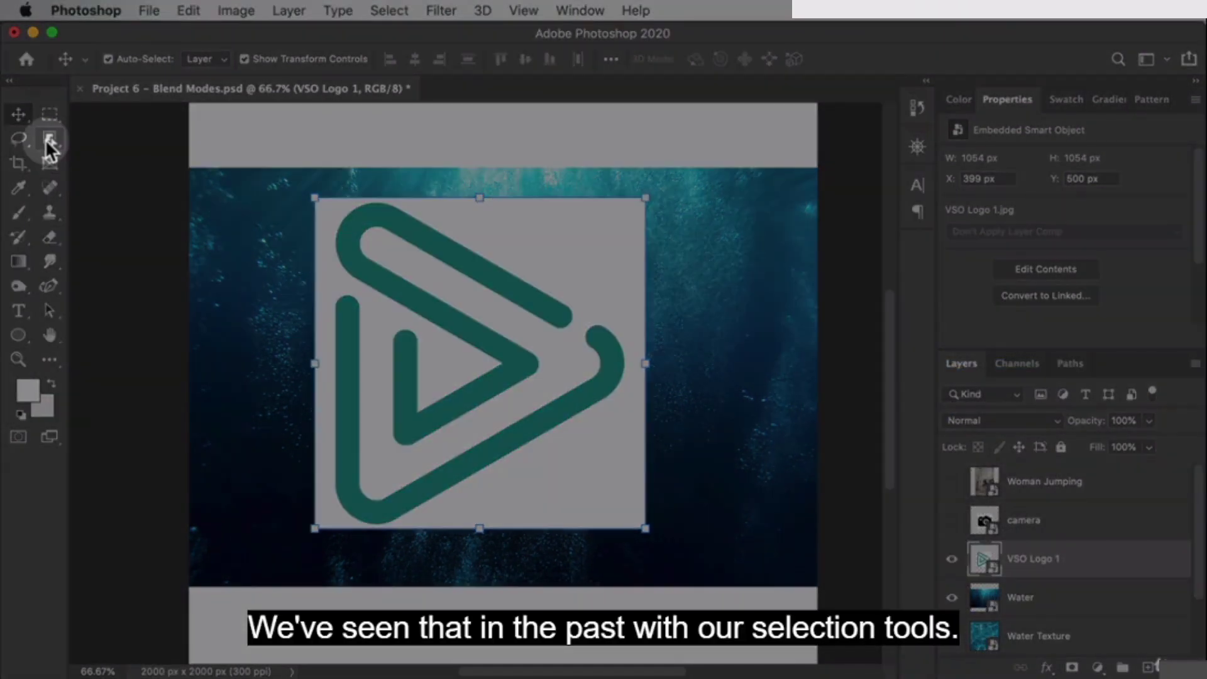
{"action": "left_click", "coordinate": [51, 144]}
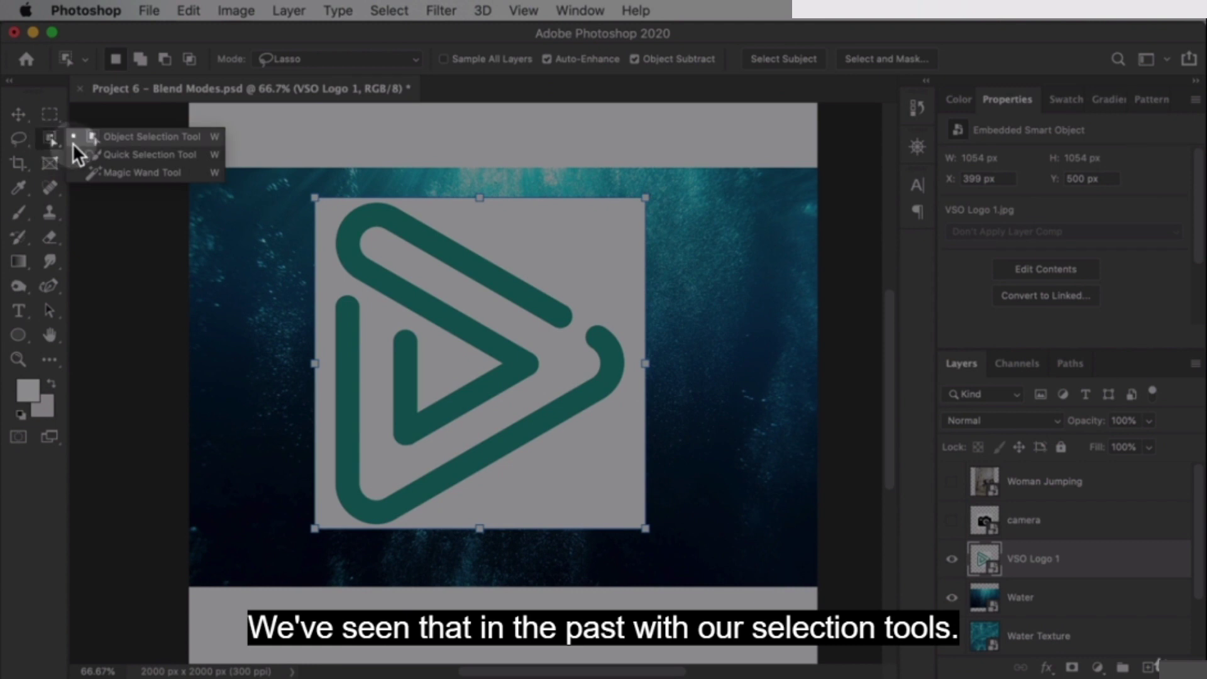
{"action": "left_click", "coordinate": [106, 168]}
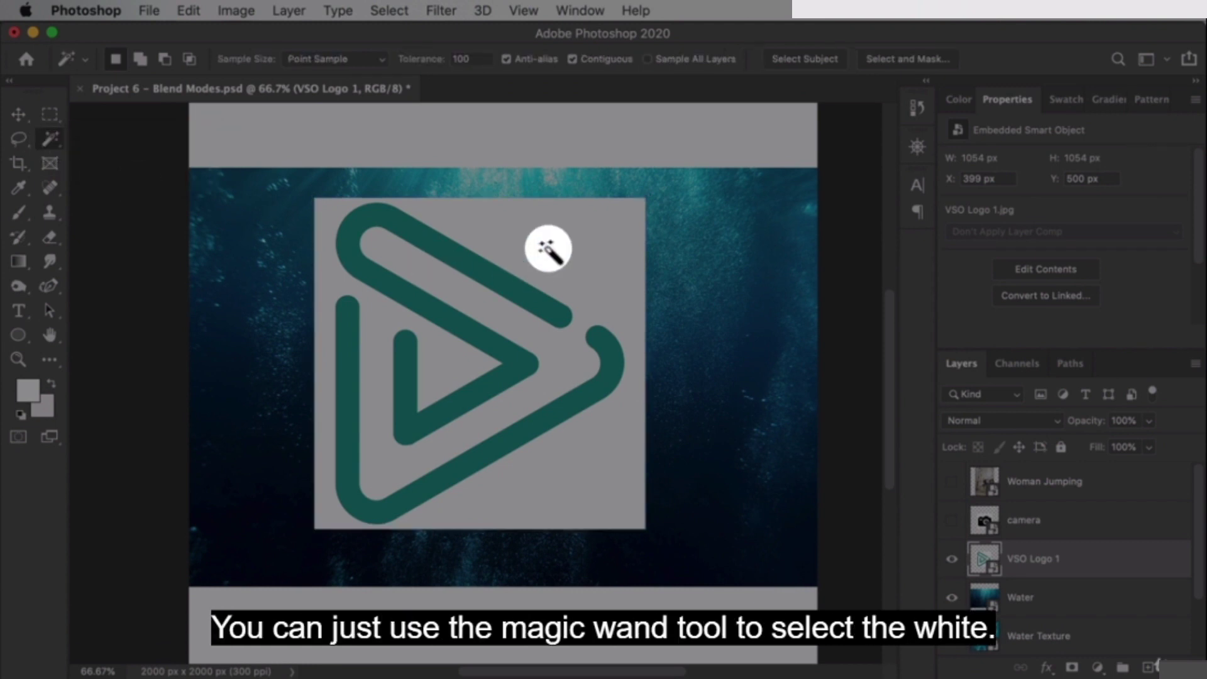
{"action": "left_click", "coordinate": [552, 248]}
Step: Try to delete the selected white background directly from the VSO Logo 1 smart object
{"action": "key", "text": "BackSpace"}
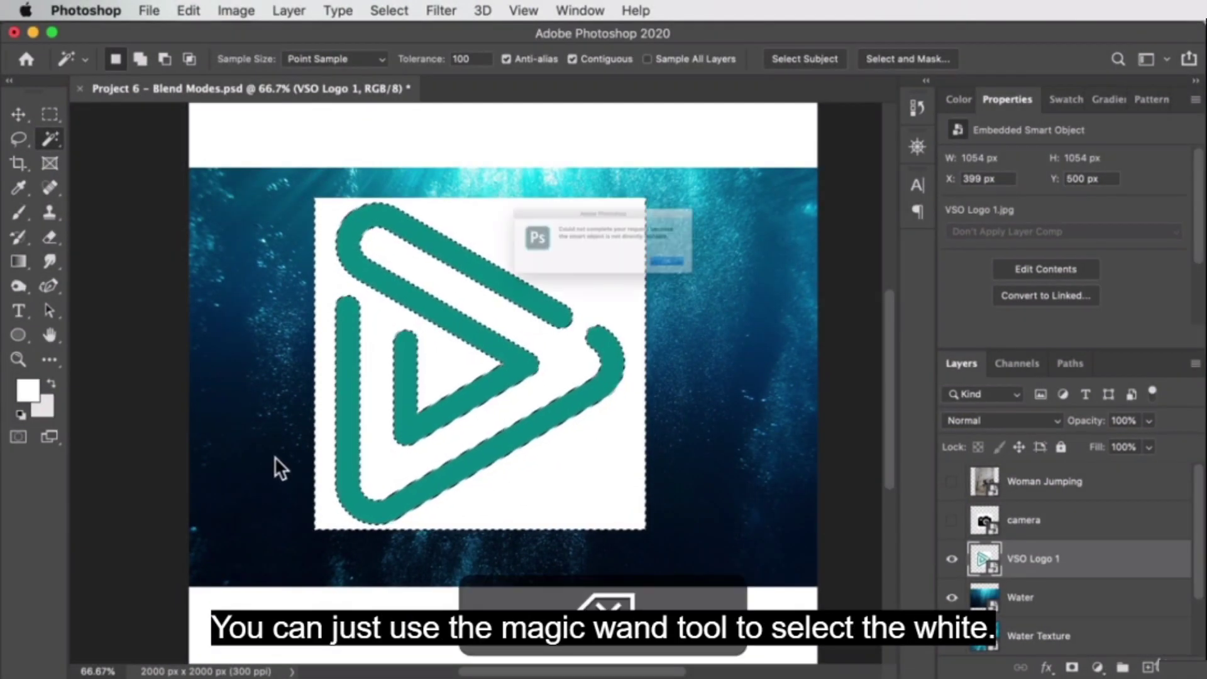
{"action": "left_click", "coordinate": [744, 285]}
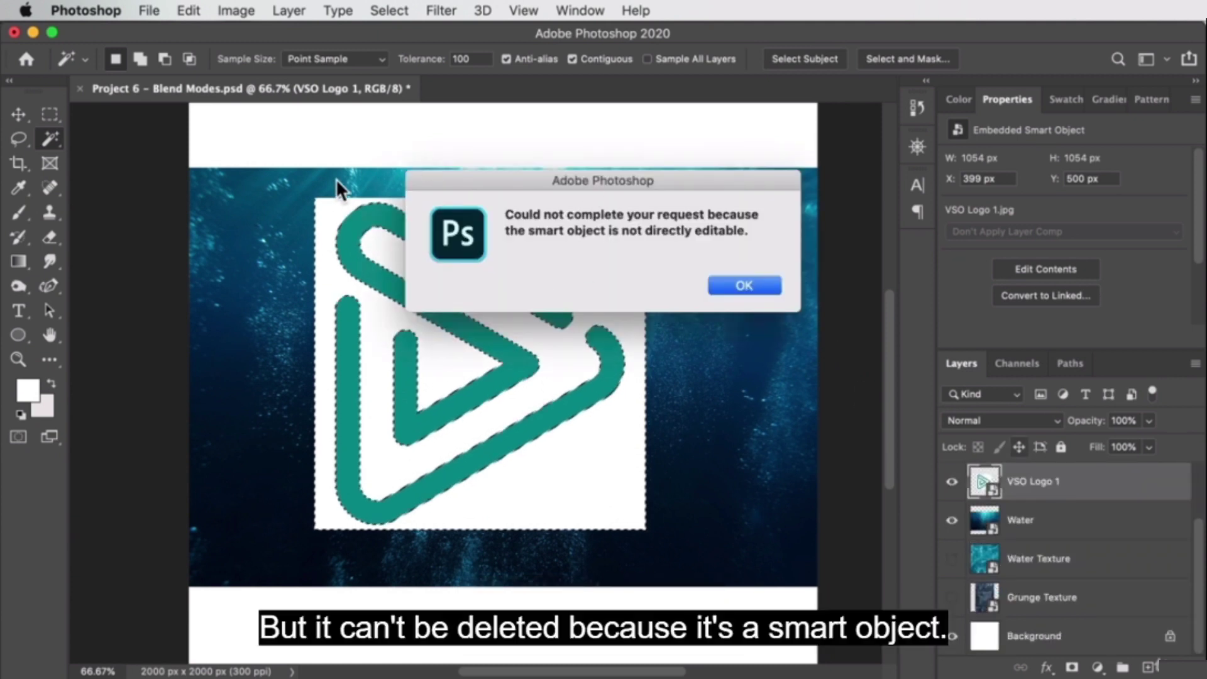
{"action": "left_click", "coordinate": [741, 288]}
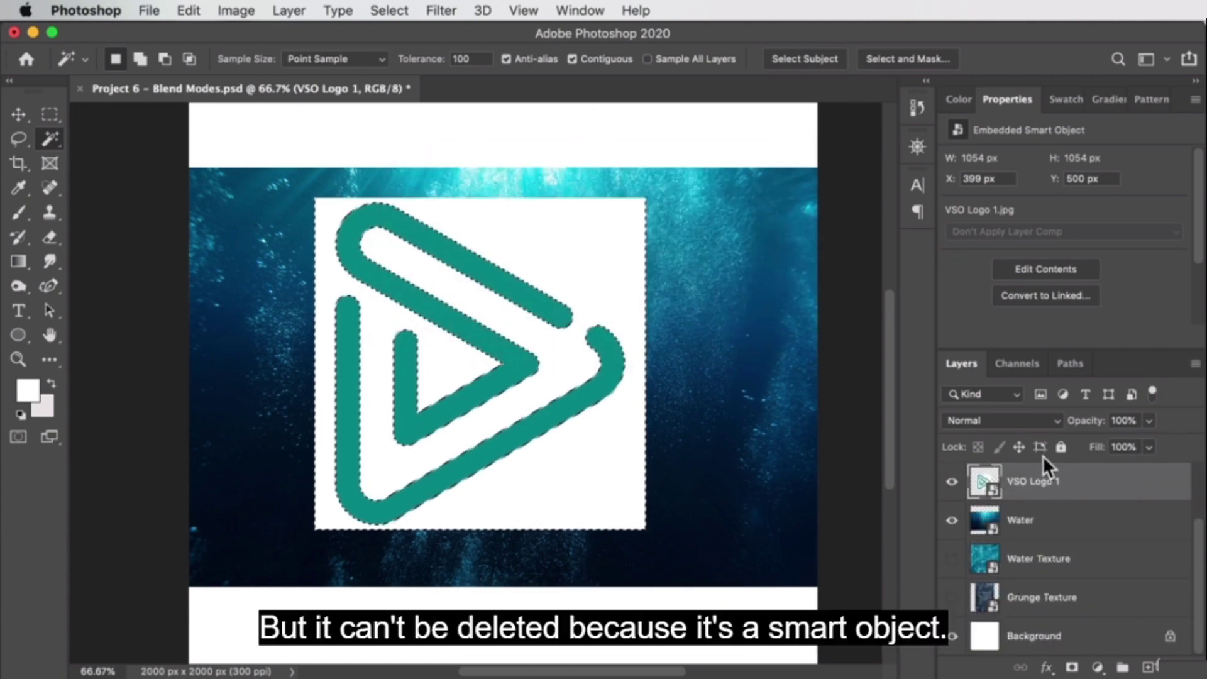
Step: Rasterize the VSO Logo 1 layer, delete its selected white background, and clear the selection
{"action": "right_click", "coordinate": [1046, 482]}
{"action": "scroll", "coordinate": [972, 535], "scroll_direction": "down", "scroll_amount": 5}
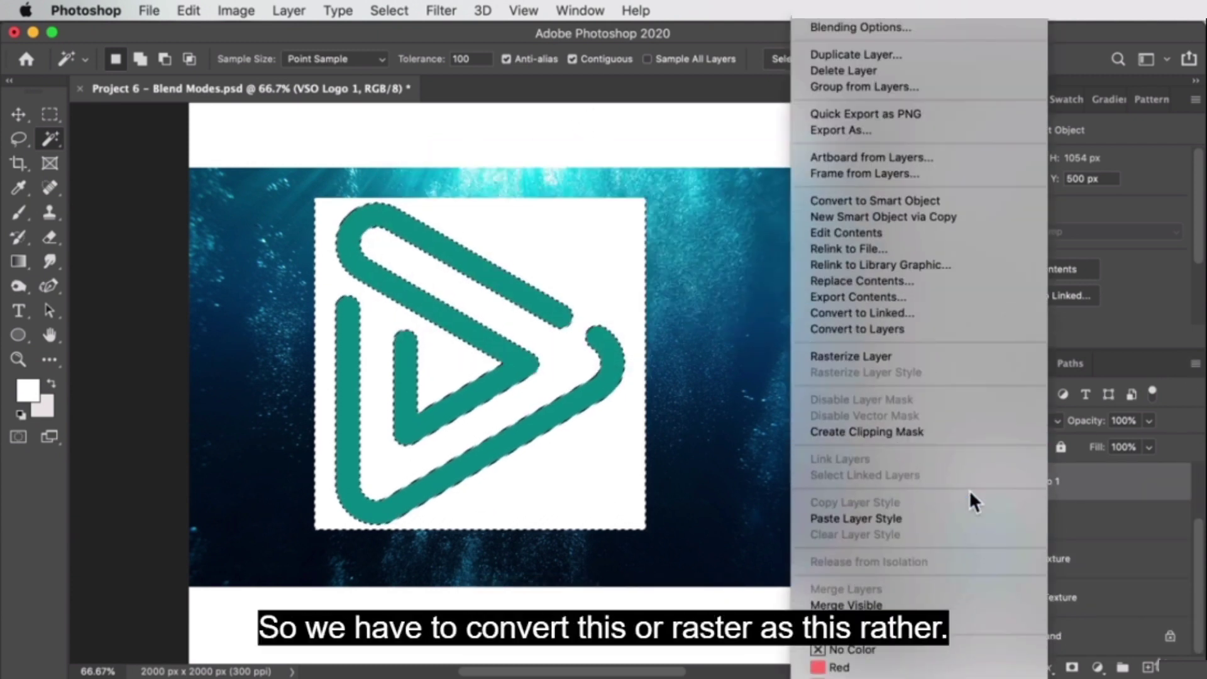
{"action": "left_click", "coordinate": [938, 358]}
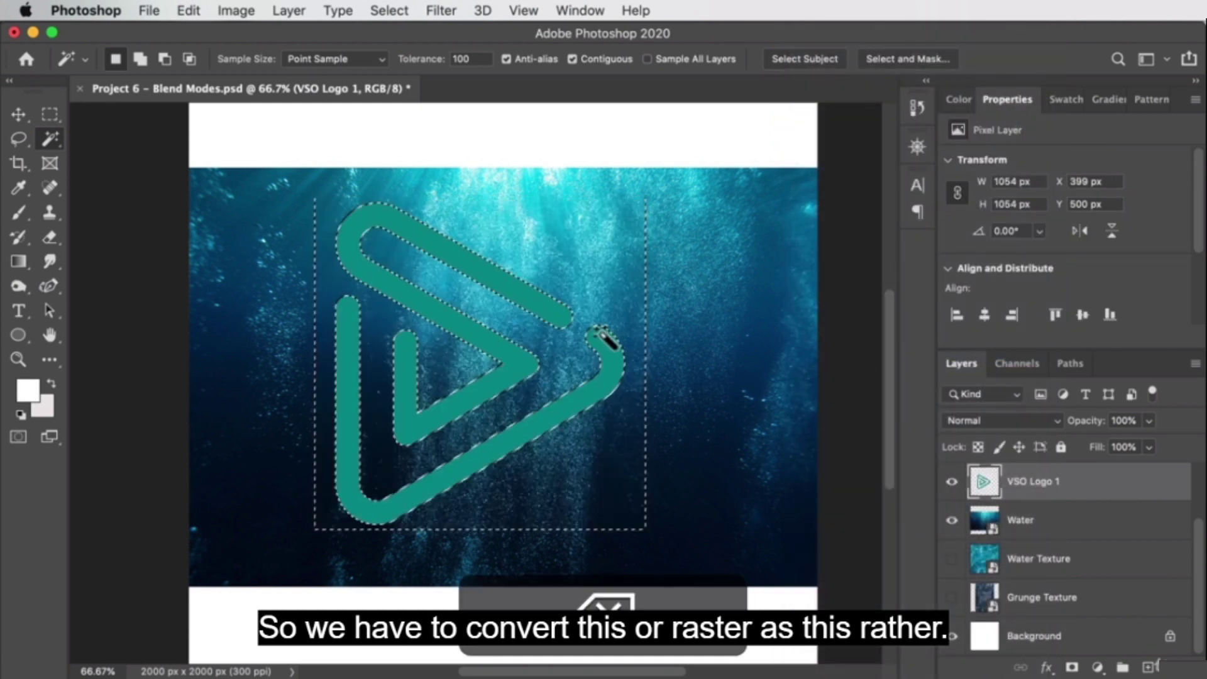
{"action": "left_click", "coordinate": [50, 115]}
{"action": "left_click", "coordinate": [774, 274]}
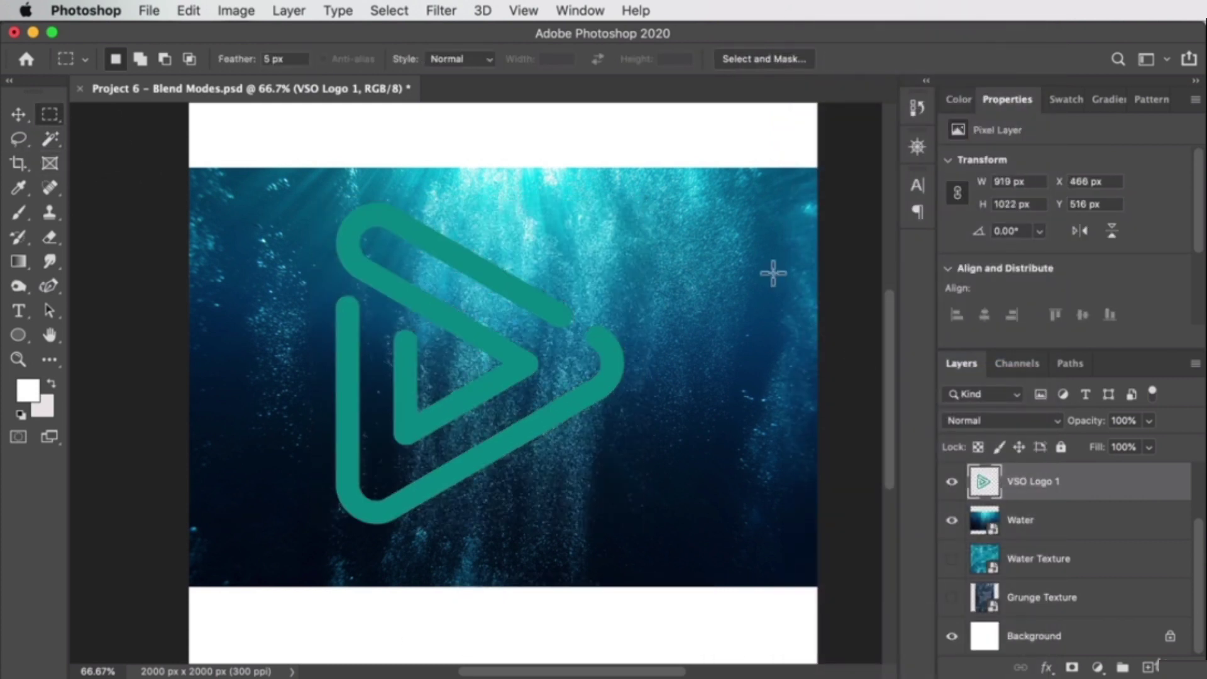
Step: Move the Water layer slightly up to X 0 px, Y 398 px with the Move tool
{"action": "key", "text": "v"}
{"action": "left_click_drag", "start_coordinate": [509, 330], "coordinate": [736, 626]}
{"action": "left_click", "coordinate": [522, 415]}
{"action": "left_click_drag", "start_coordinate": [682, 530], "coordinate": [504, 376]}
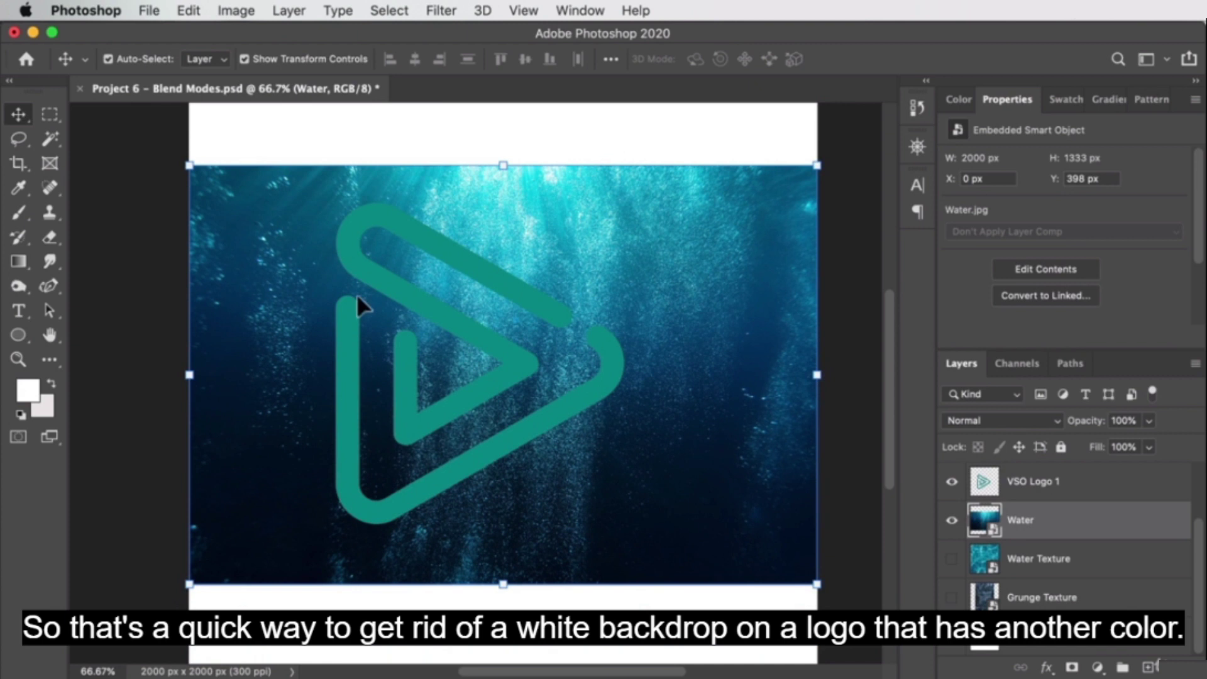
Step: Delete the VSO Logo 1 layer and show the camera layer
{"action": "left_click", "coordinate": [455, 249]}
{"action": "key", "text": "BackSpace"}
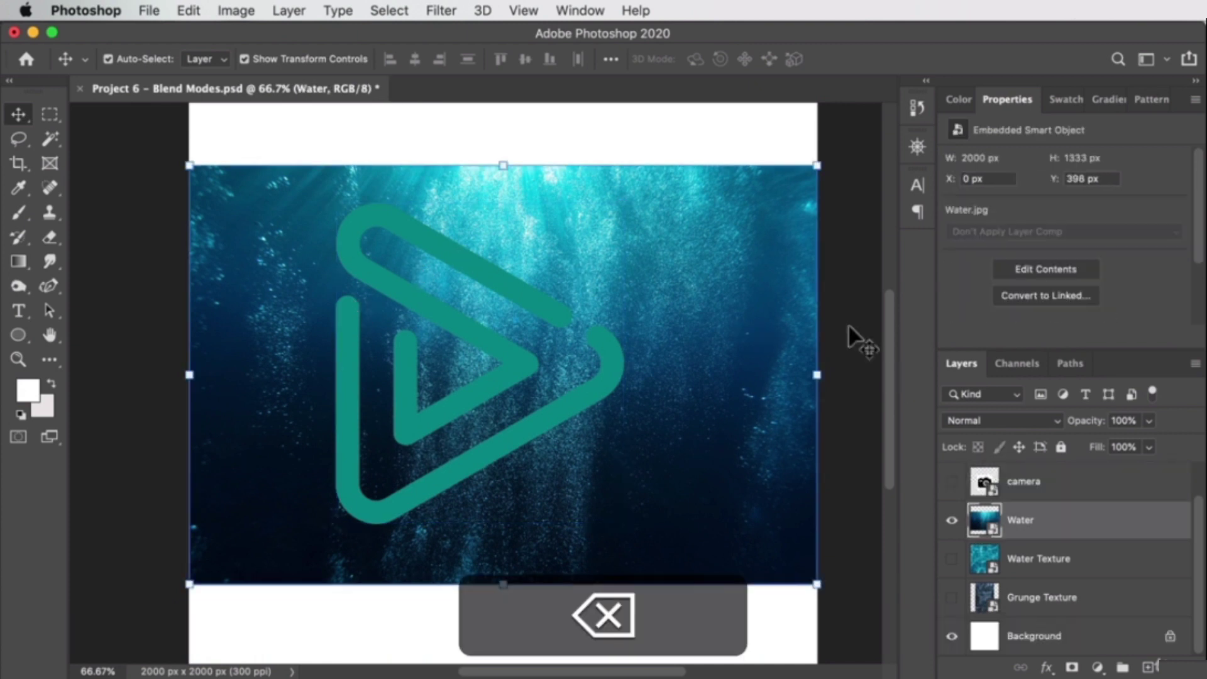
{"action": "left_click", "coordinate": [952, 482]}
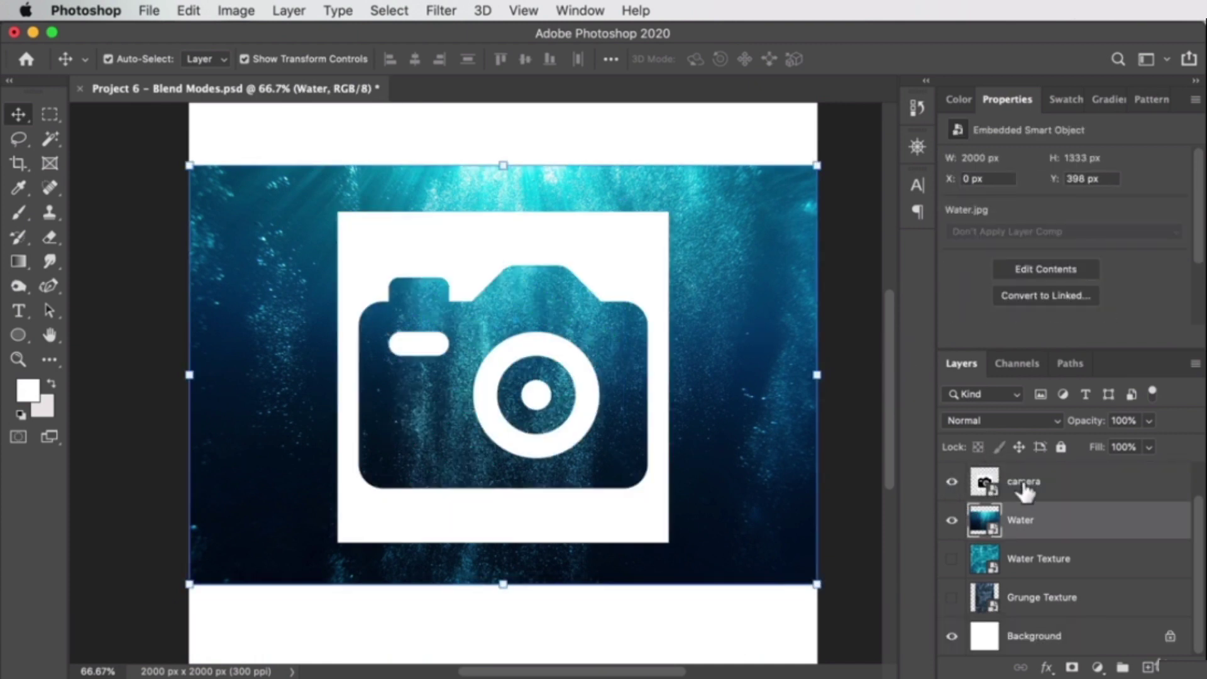
Step: Set the camera layer's blend mode to Darken and invert the layer's colors
{"action": "left_click", "coordinate": [1075, 491]}
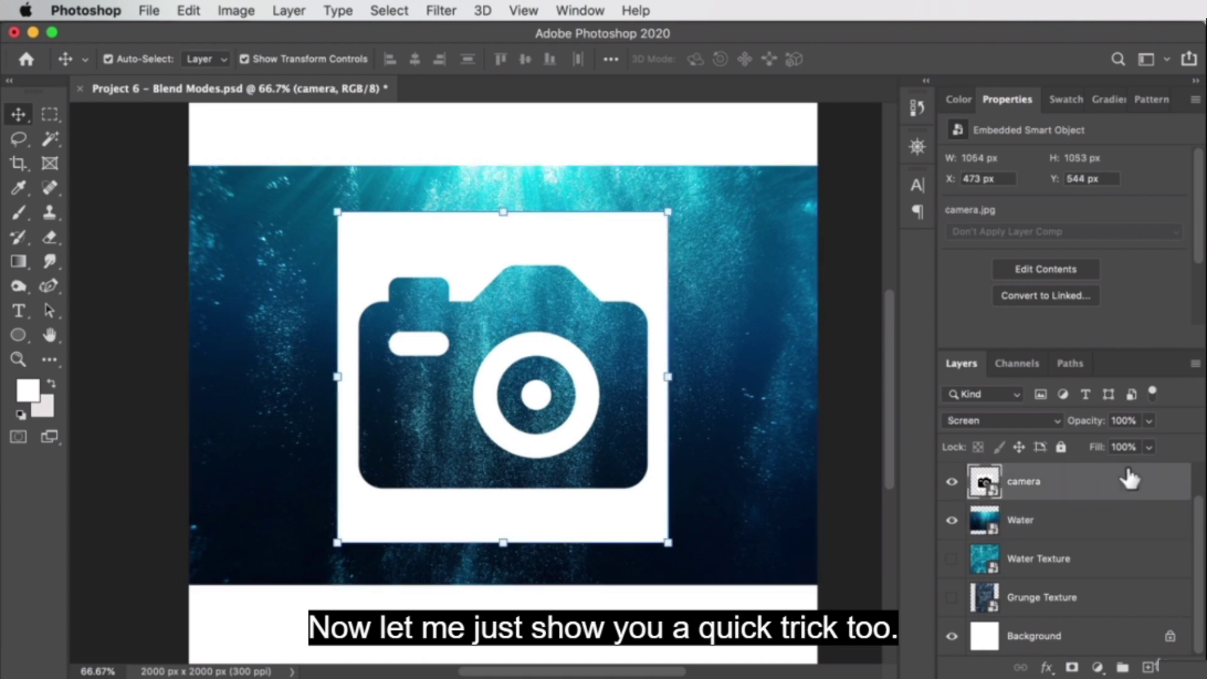
{"action": "left_click", "coordinate": [972, 420]}
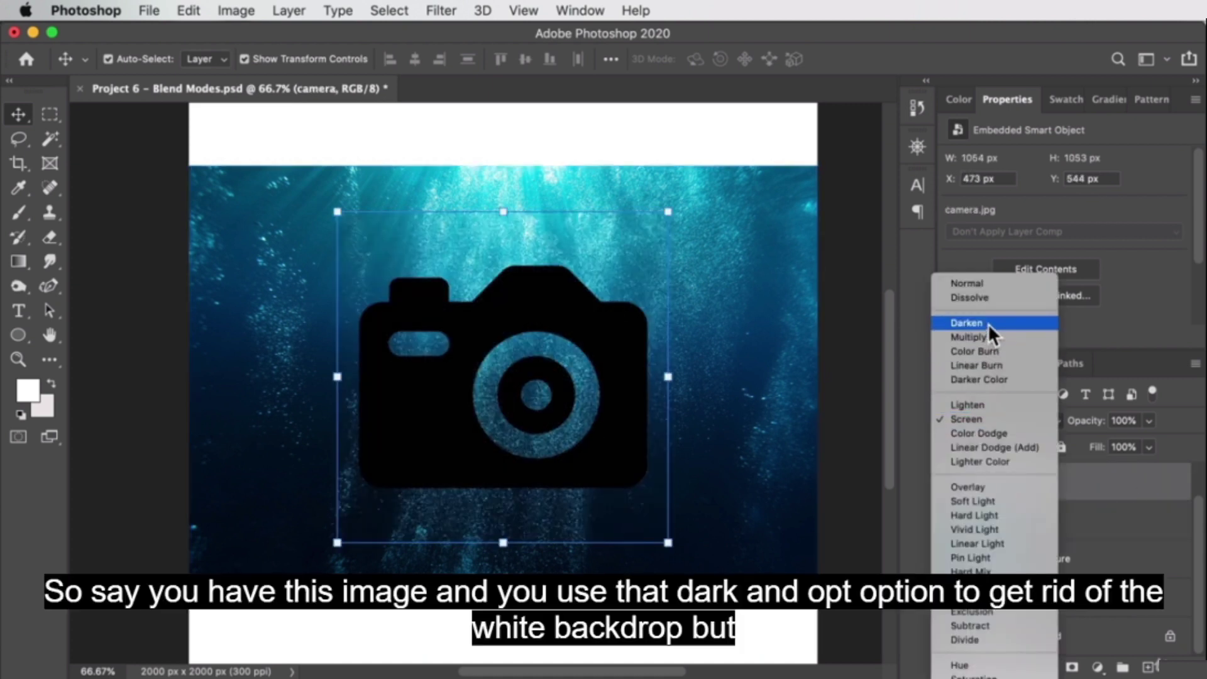
{"action": "left_click", "coordinate": [987, 323]}
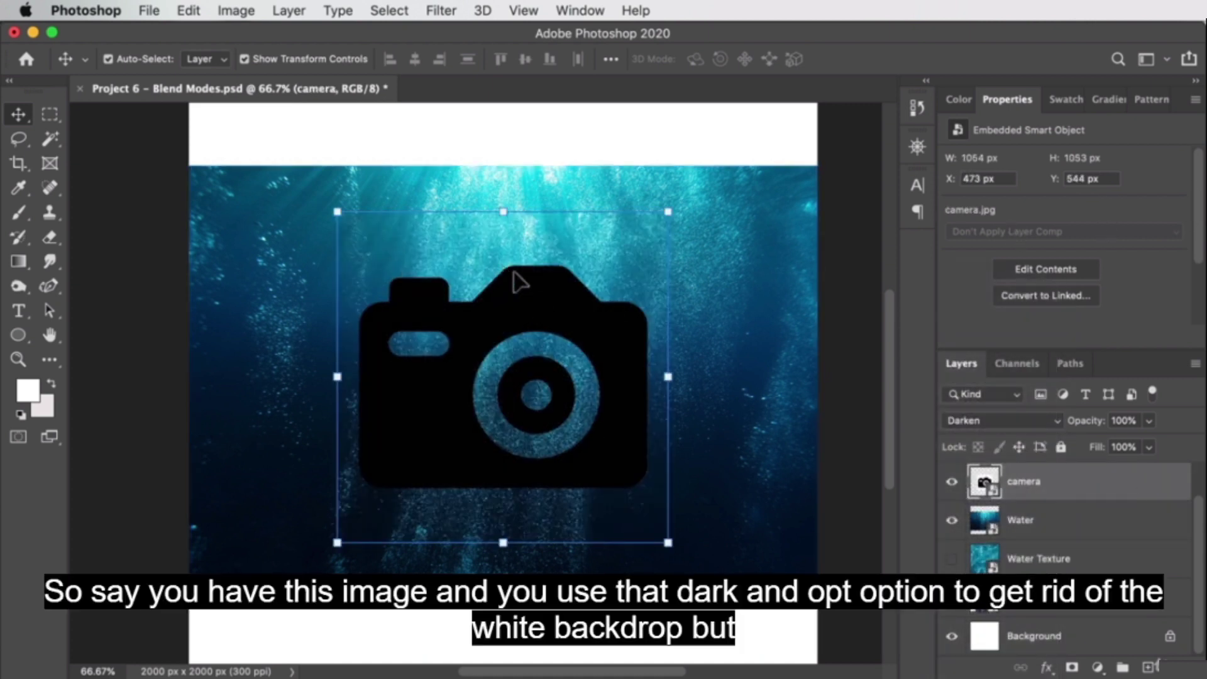
{"action": "left_click_drag", "start_coordinate": [546, 305], "coordinate": [539, 276]}
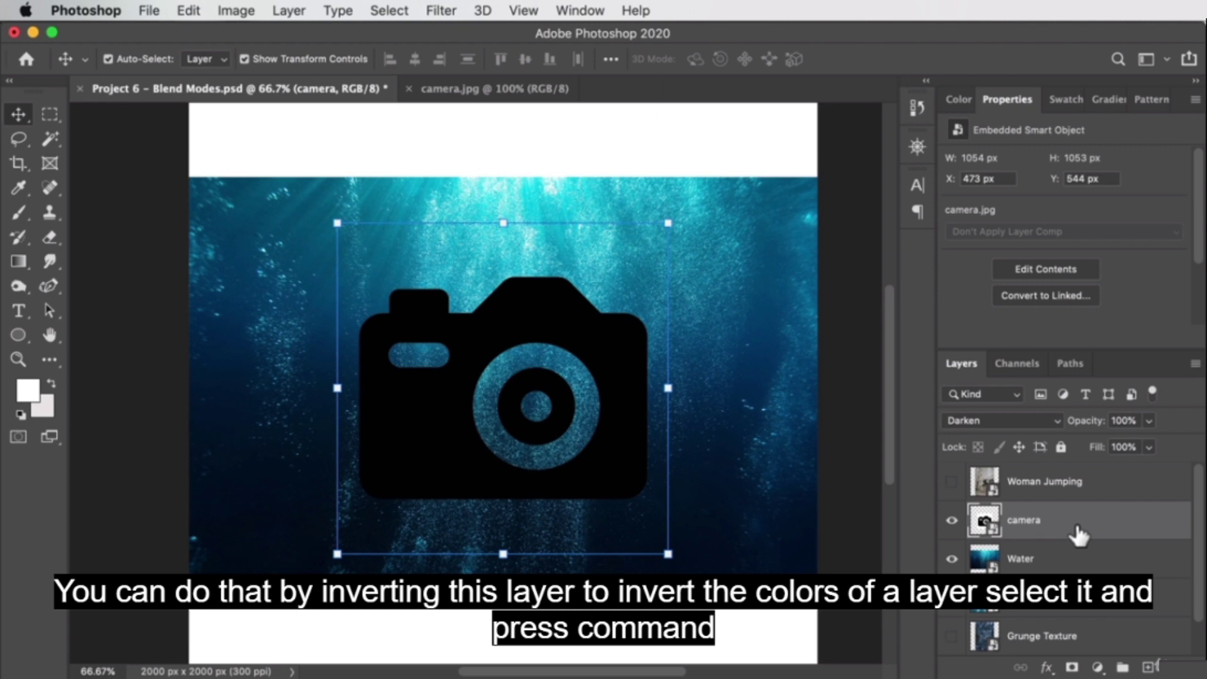
{"action": "key", "text": "super+i"}
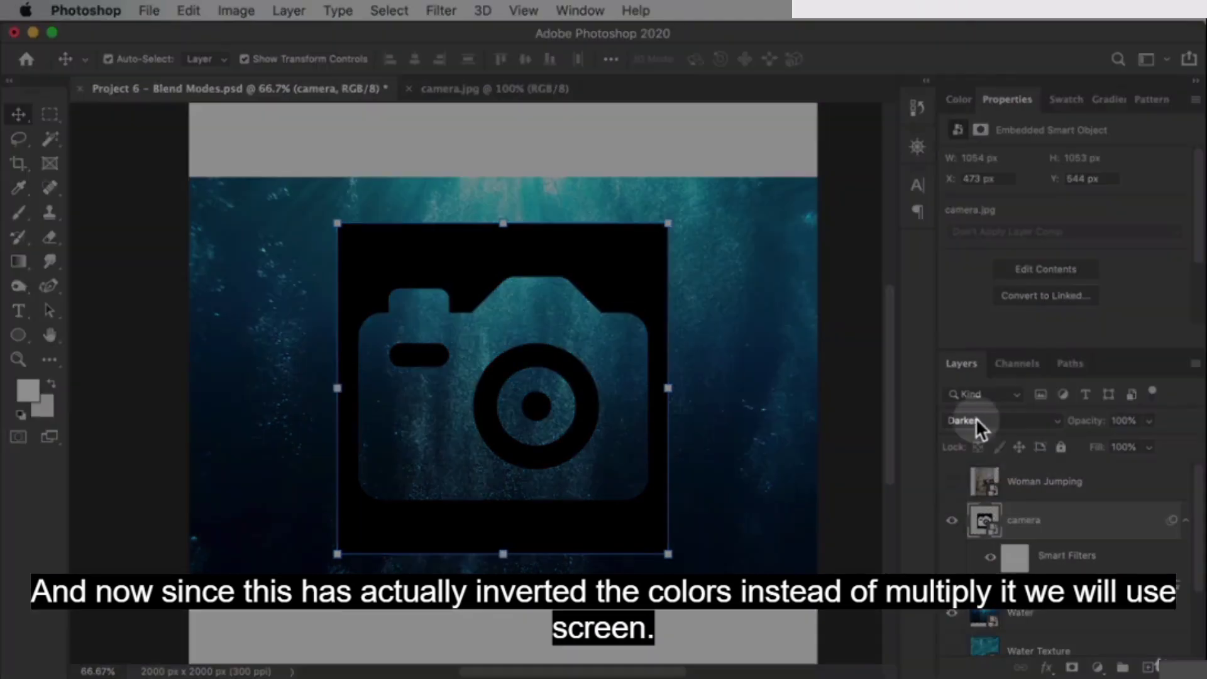
Step: Set the camera layer's blend mode to Normal, and change it to Screen to drop the black background
{"action": "left_click", "coordinate": [976, 417]}
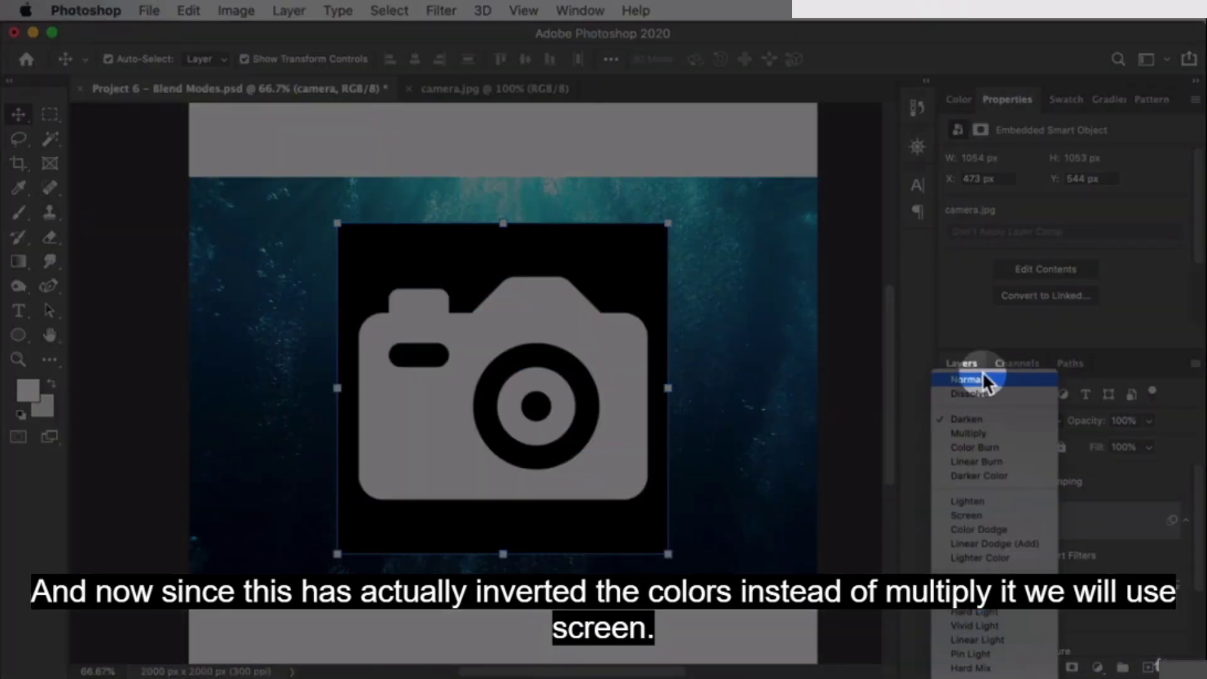
{"action": "left_click", "coordinate": [983, 377]}
{"action": "left_click", "coordinate": [990, 417]}
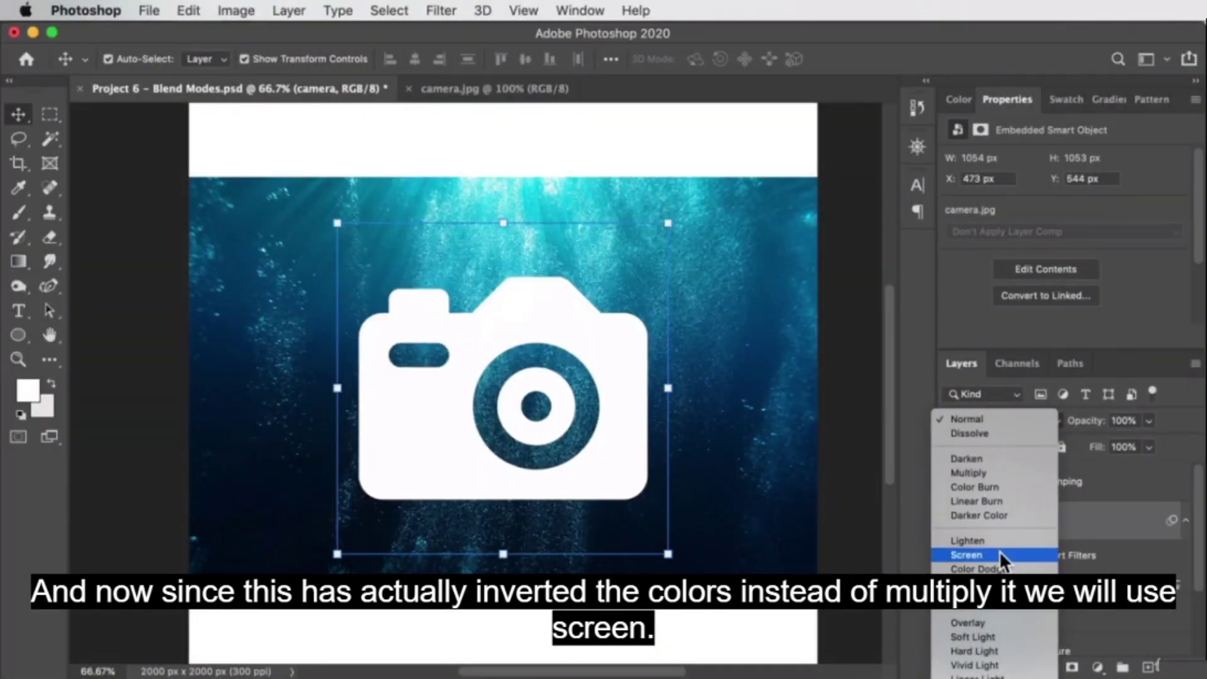
{"action": "left_click", "coordinate": [1000, 555]}
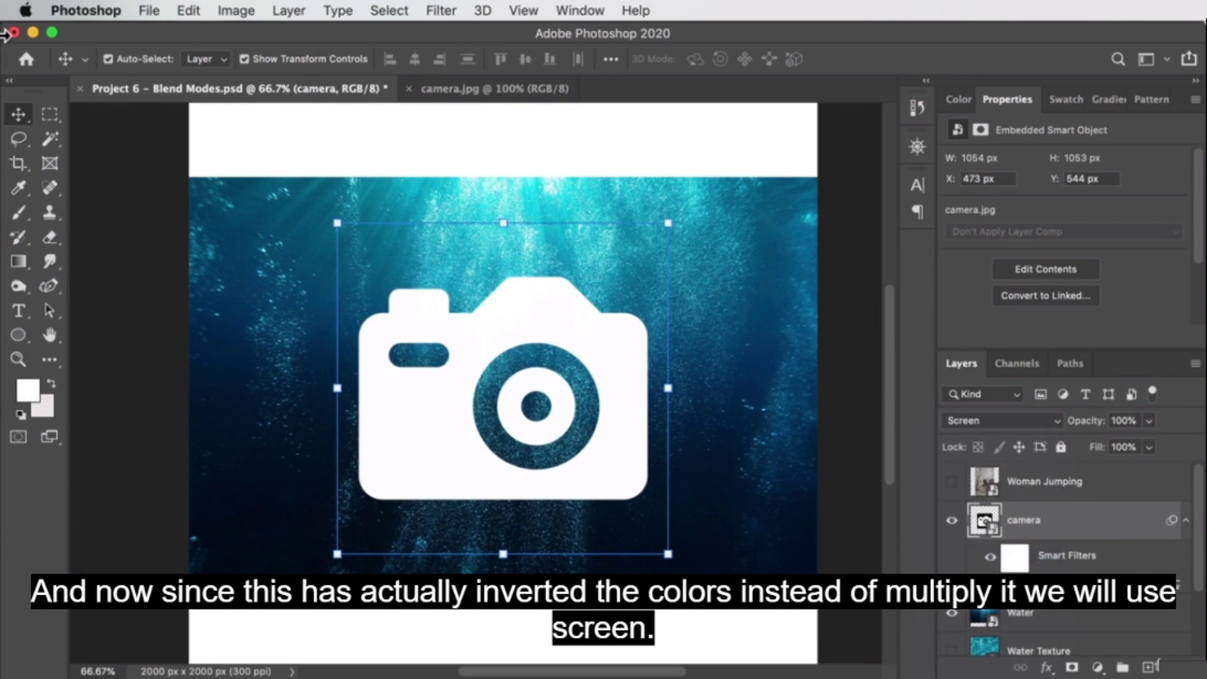
Step: Preview other blend modes on the camera layer, choose Screen, and move the layer to about X 569 px, Y 582 px
{"action": "key", "text": "ctrl+t"}
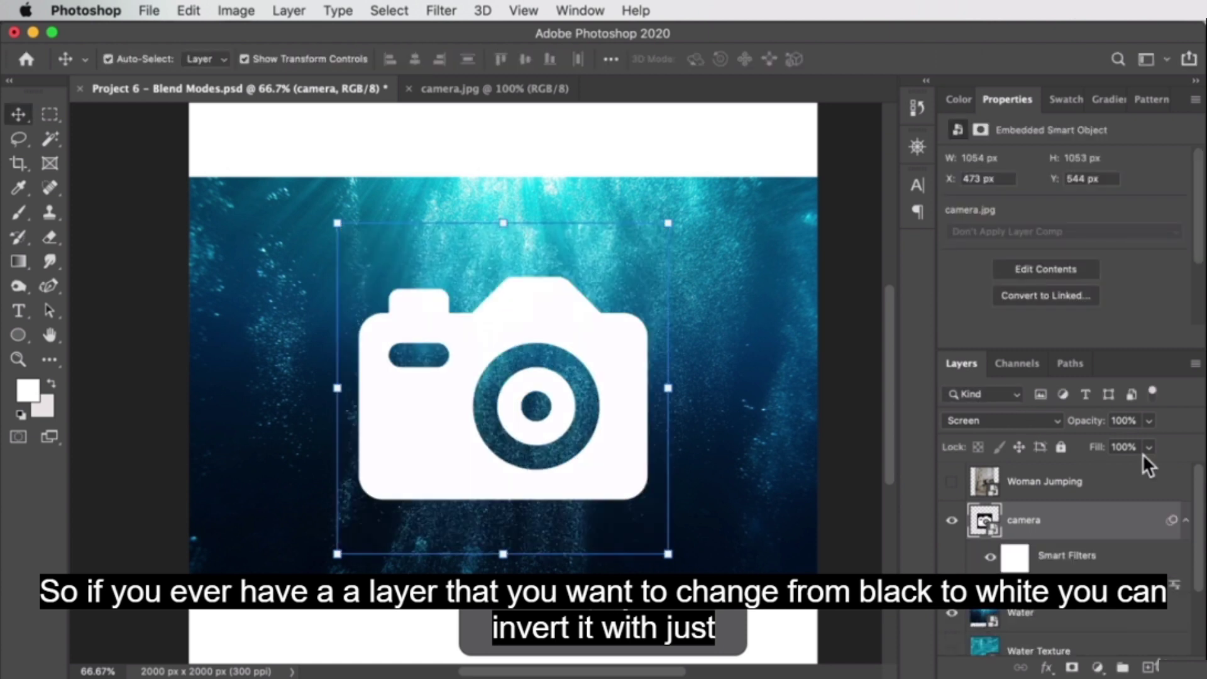
{"action": "left_click", "coordinate": [236, 225]}
{"action": "left_click_drag", "start_coordinate": [552, 291], "coordinate": [588, 295]}
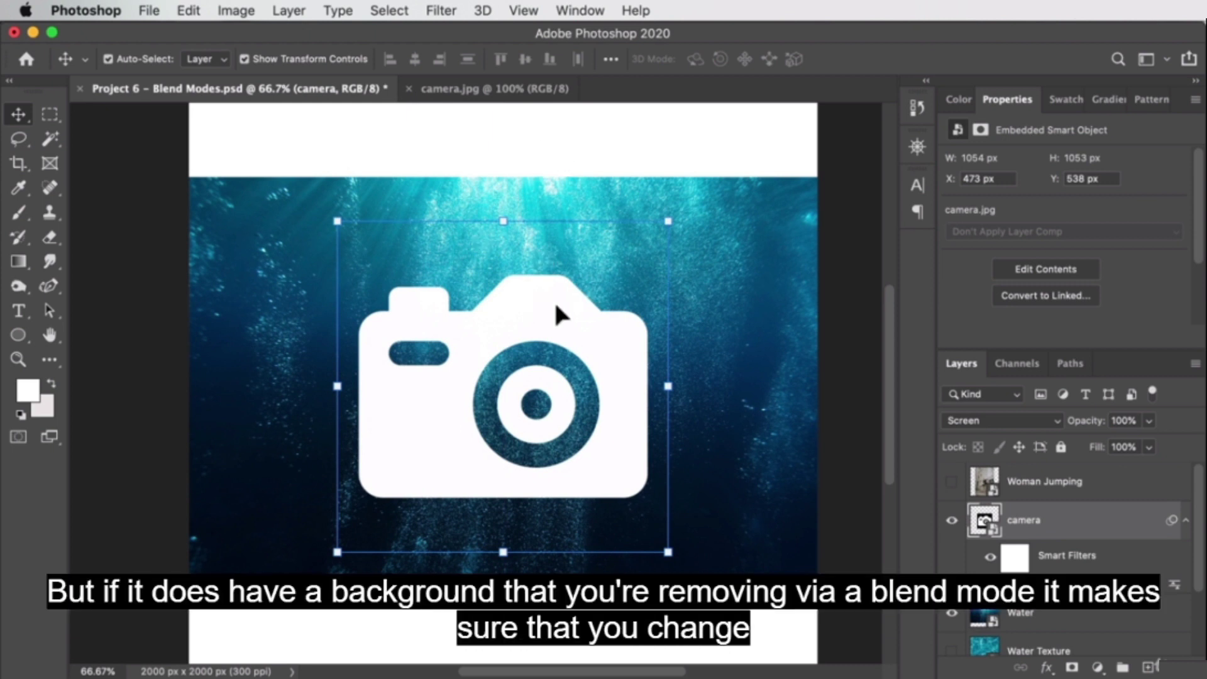
{"action": "left_click", "coordinate": [995, 419]}
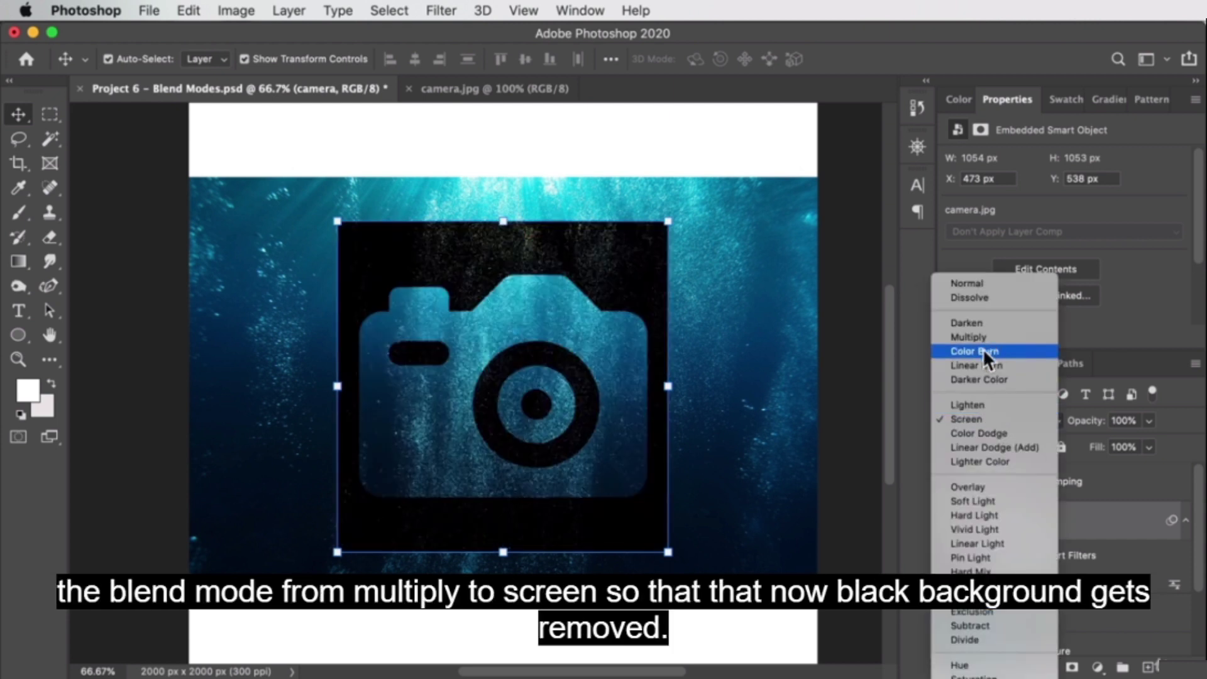
{"action": "left_click", "coordinate": [974, 419]}
{"action": "left_click_drag", "start_coordinate": [526, 305], "coordinate": [533, 337]}
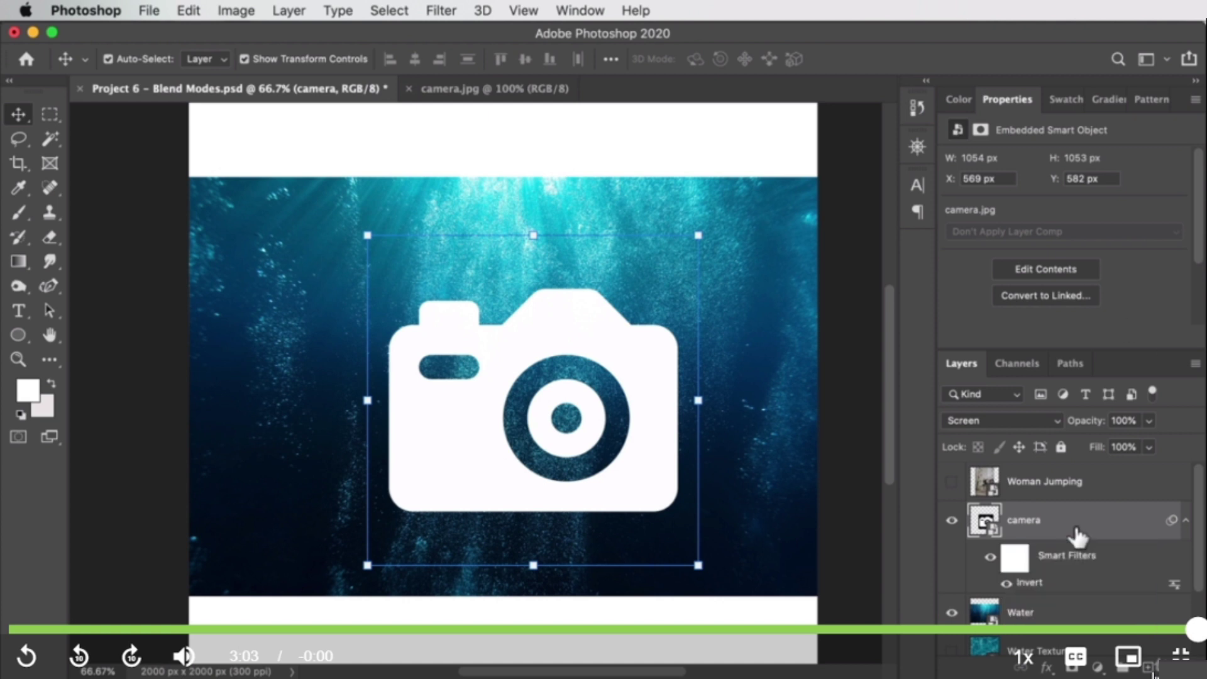
Step: Switch to the course page in the browser and open lesson 3, Turn Your Coffee Cup into an Ocean with Blend Modes, in full screen
{"action": "key", "text": "Escape"}
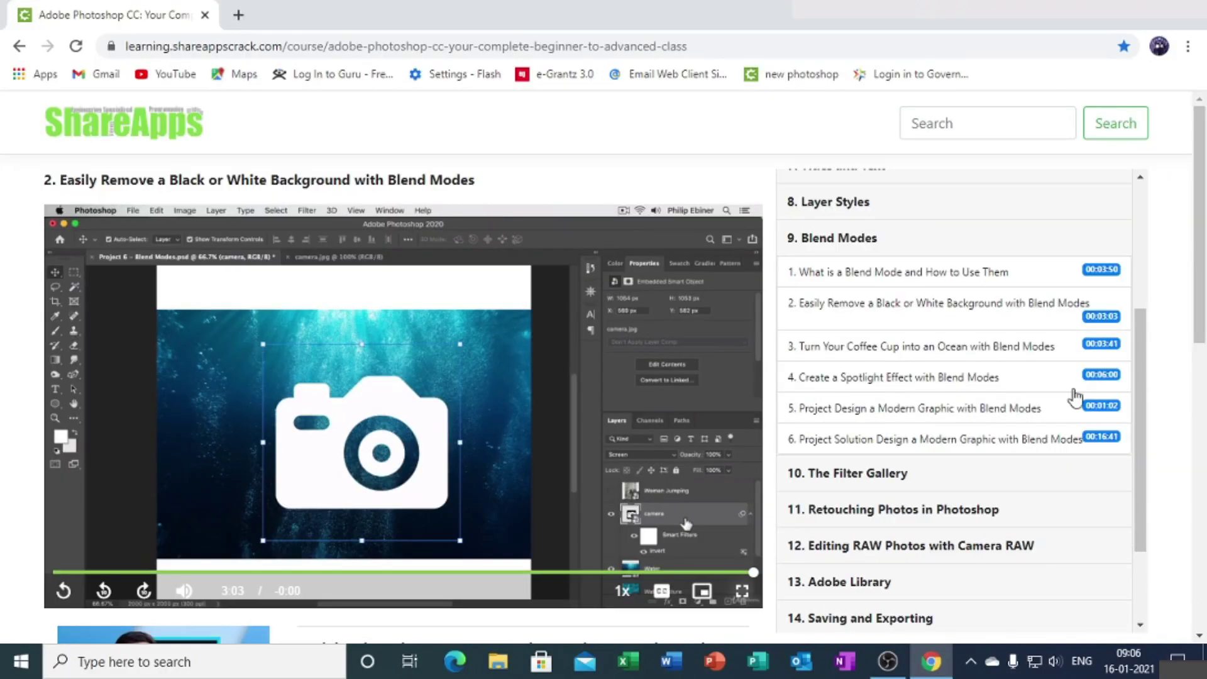
{"action": "left_click", "coordinate": [853, 348]}
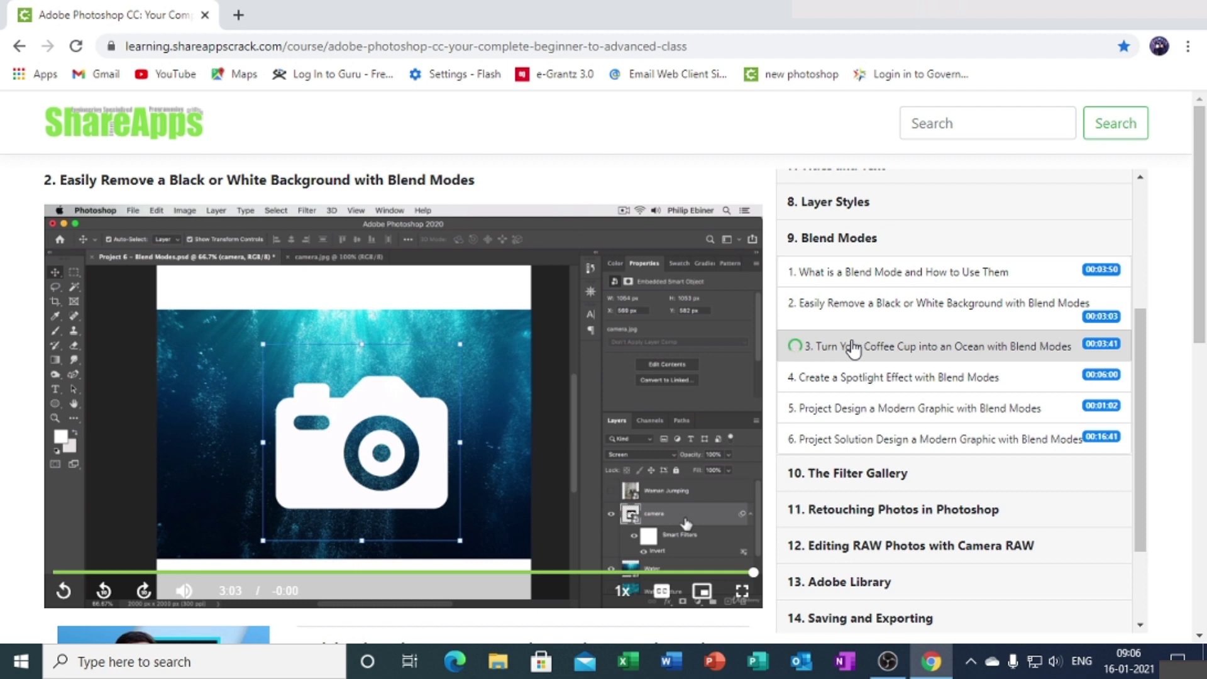
{"action": "left_click", "coordinate": [741, 592]}
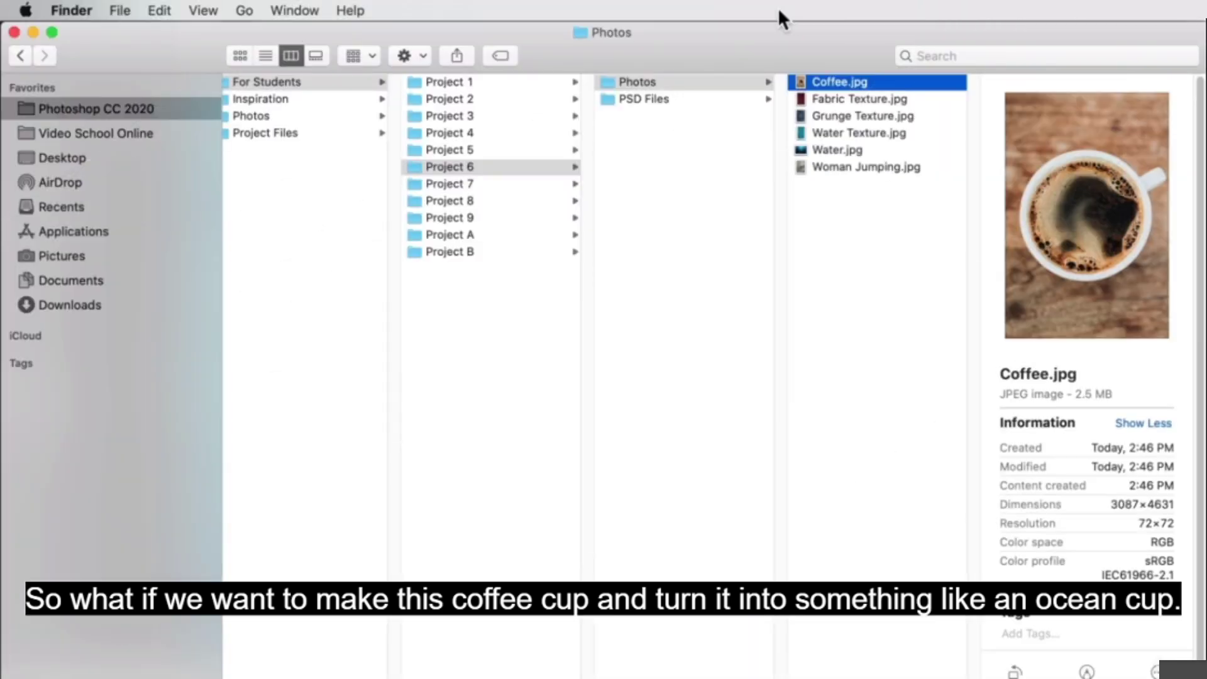
Step: Preview Coffee.jpg from the Project 6 Photos folder in Finder and open it in Photoshop
{"action": "key", "text": "space"}
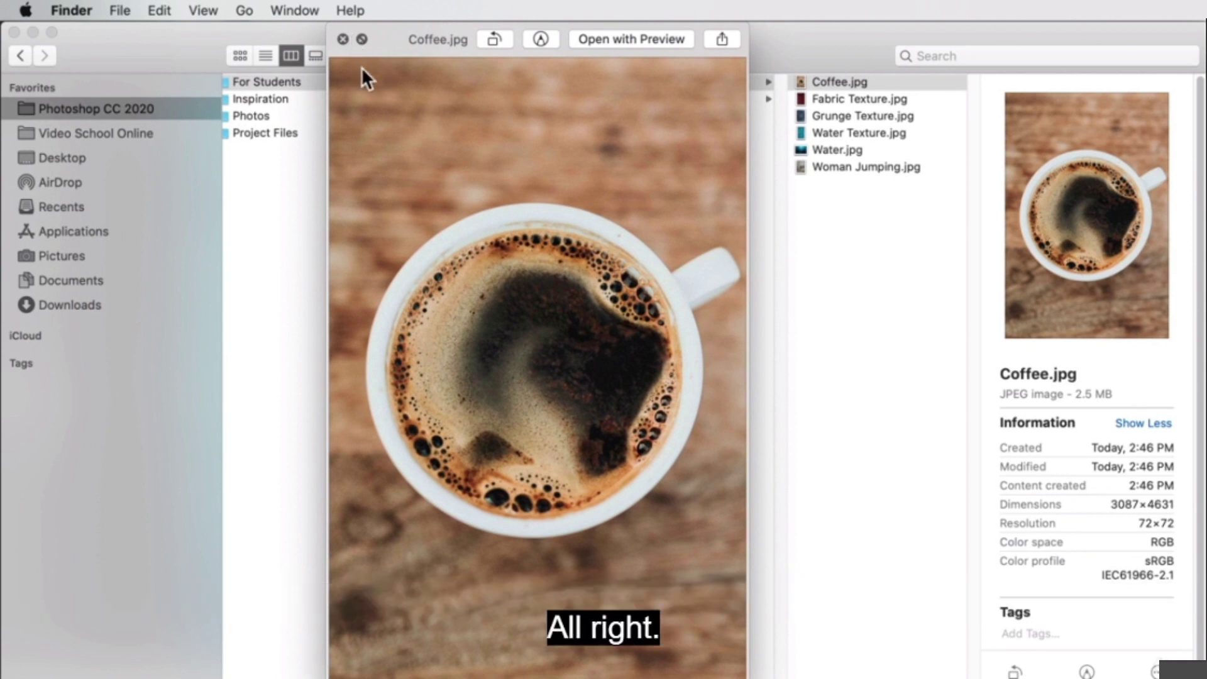
{"action": "key", "text": "space"}
{"action": "right_click", "coordinate": [833, 79]}
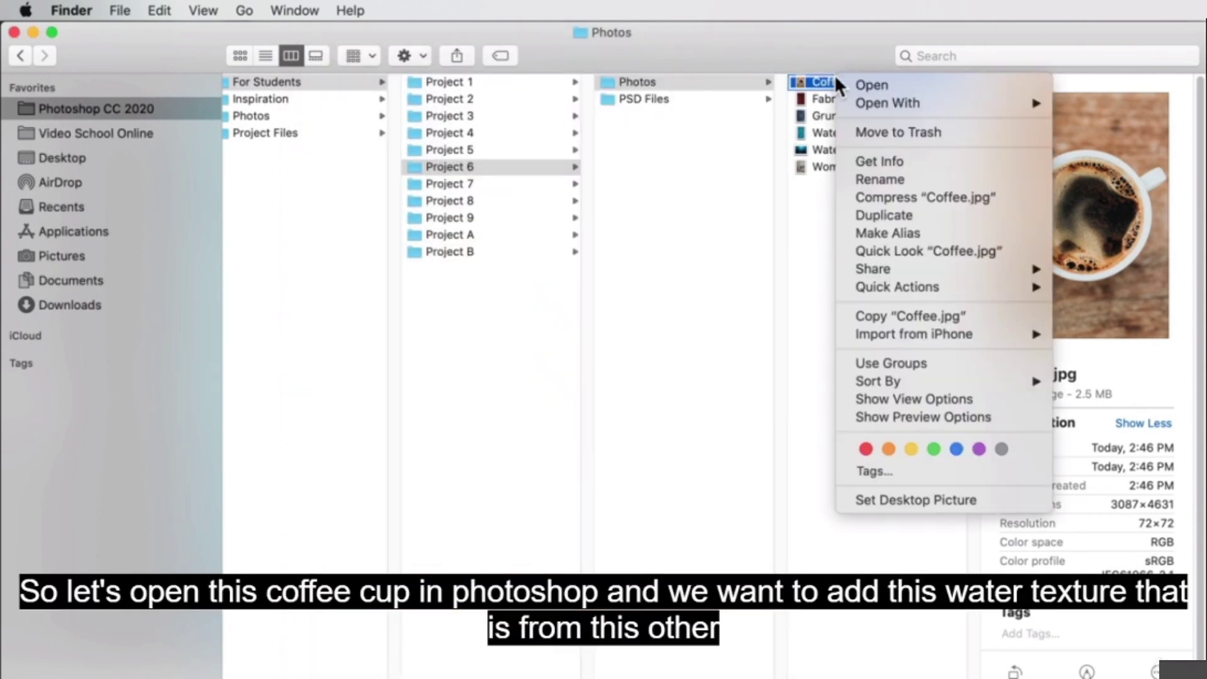
{"action": "mouse_move", "coordinate": [906, 107]}
{"action": "left_click", "coordinate": [737, 154]}
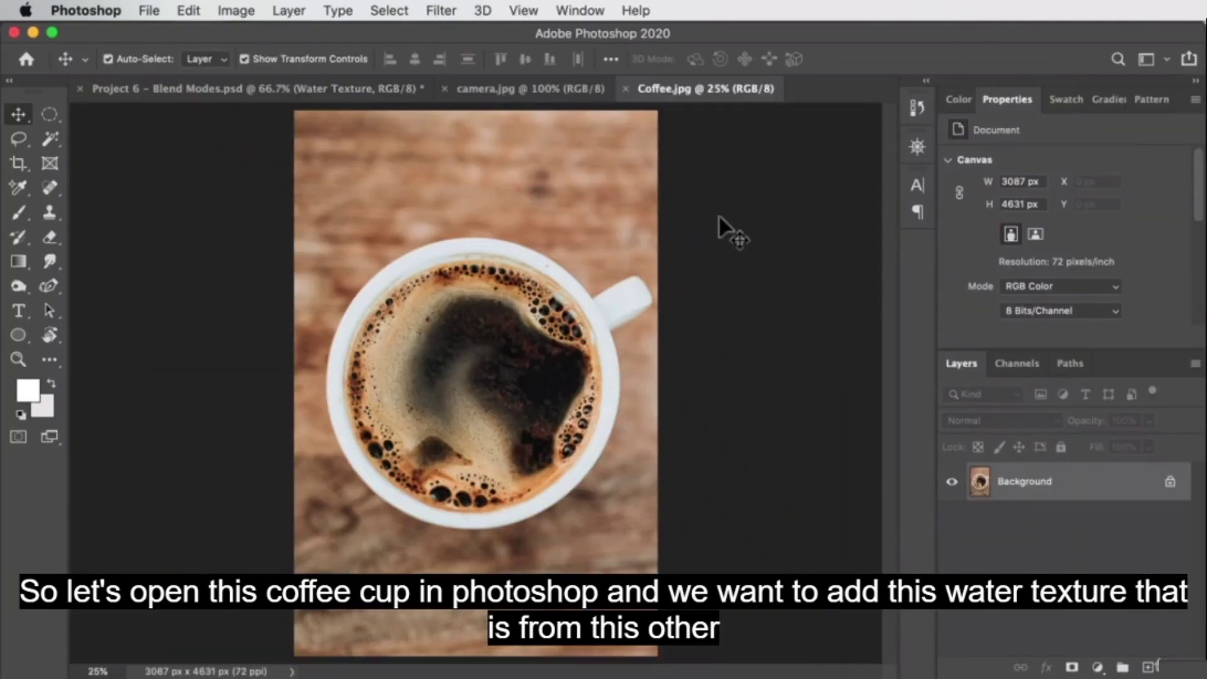
Step: Copy the Water Texture layer from Project 6 – Blend Modes.psd and paste it into Coffee.jpg
{"action": "left_click", "coordinate": [249, 87]}
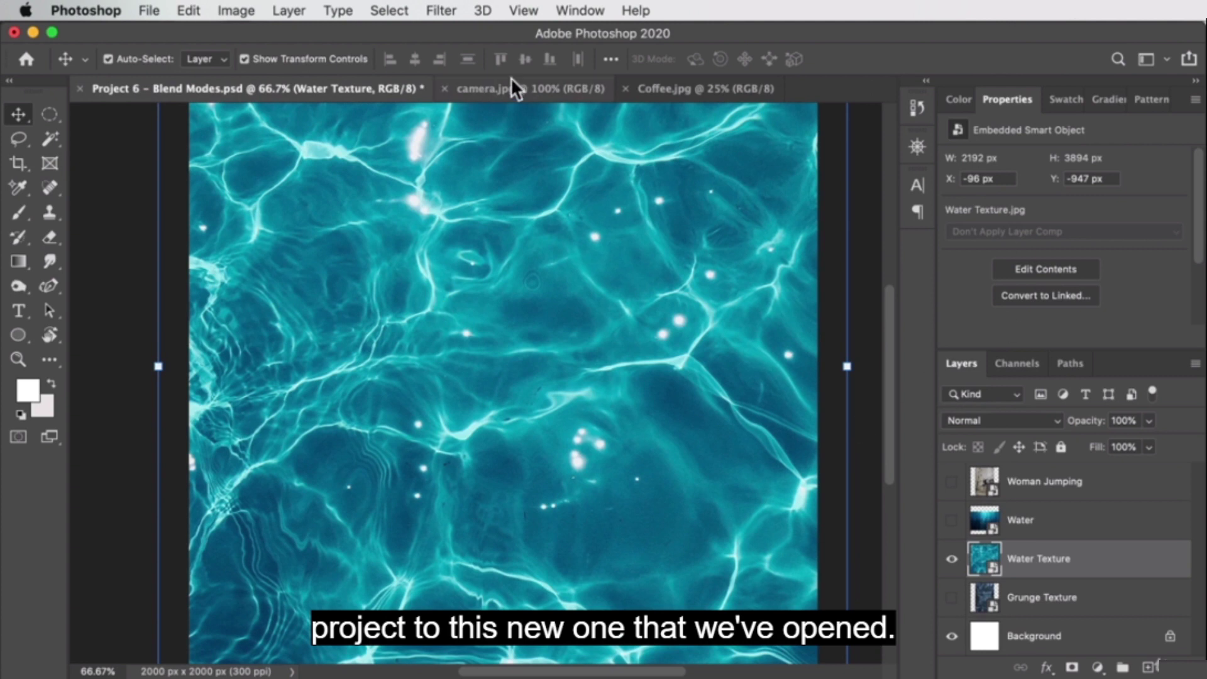
{"action": "left_click", "coordinate": [697, 89]}
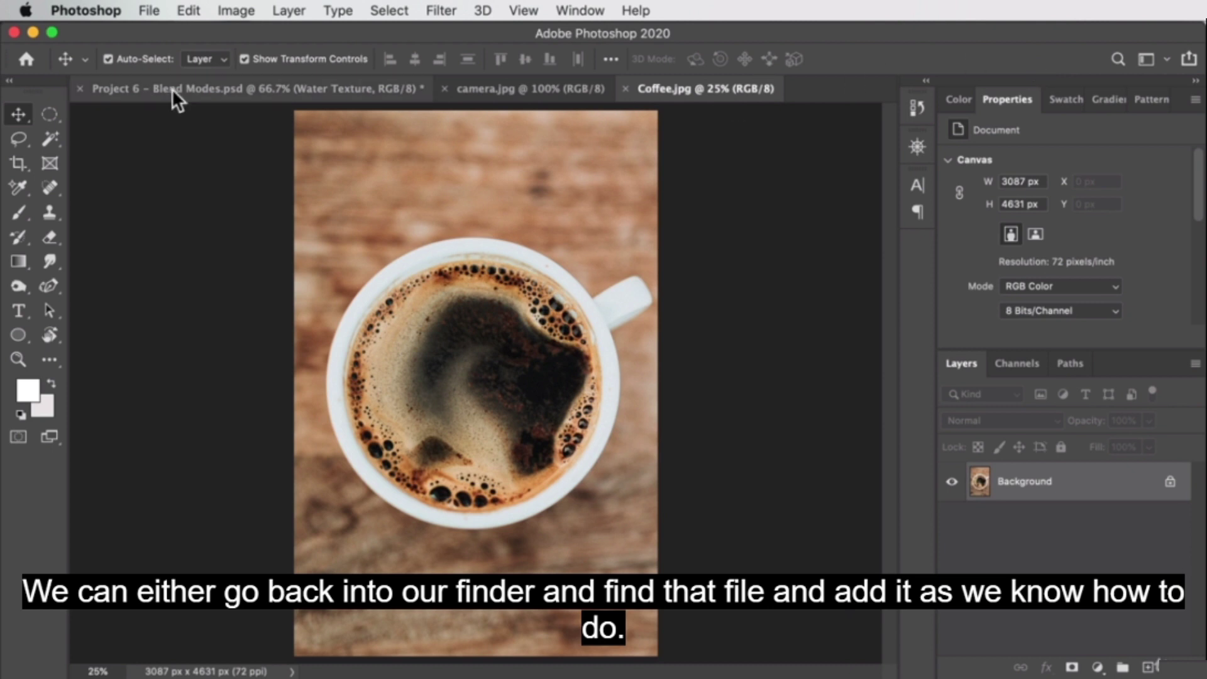
{"action": "left_click", "coordinate": [217, 87]}
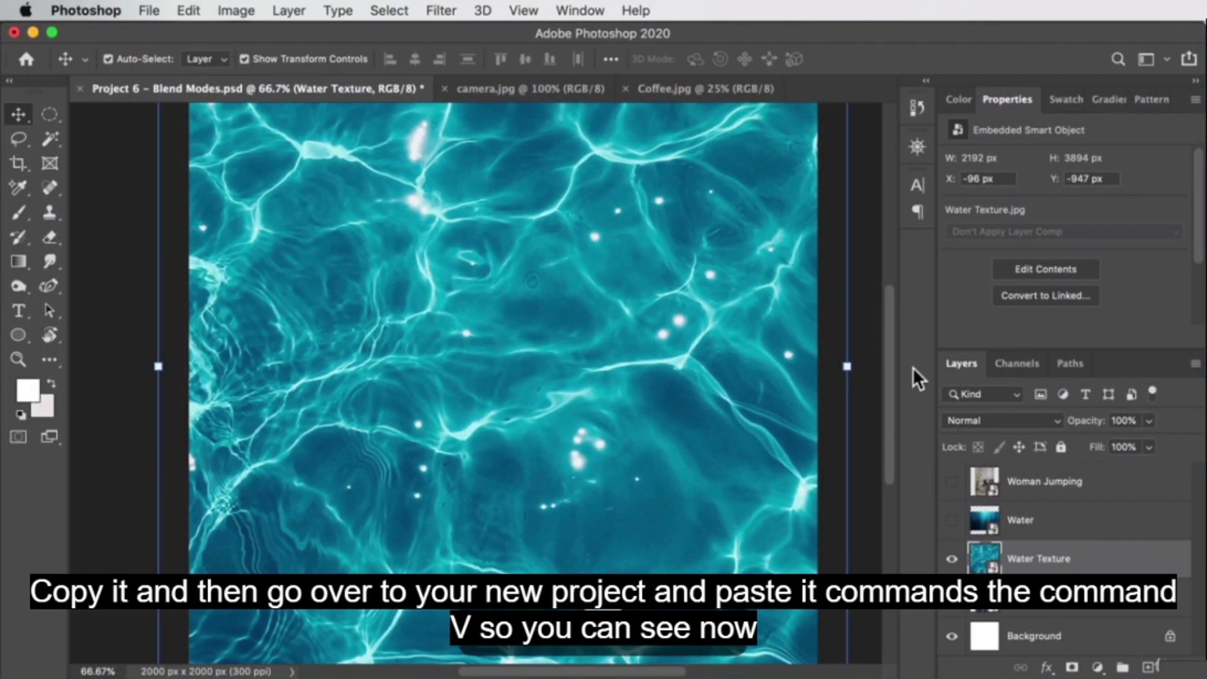
{"action": "left_click", "coordinate": [684, 89]}
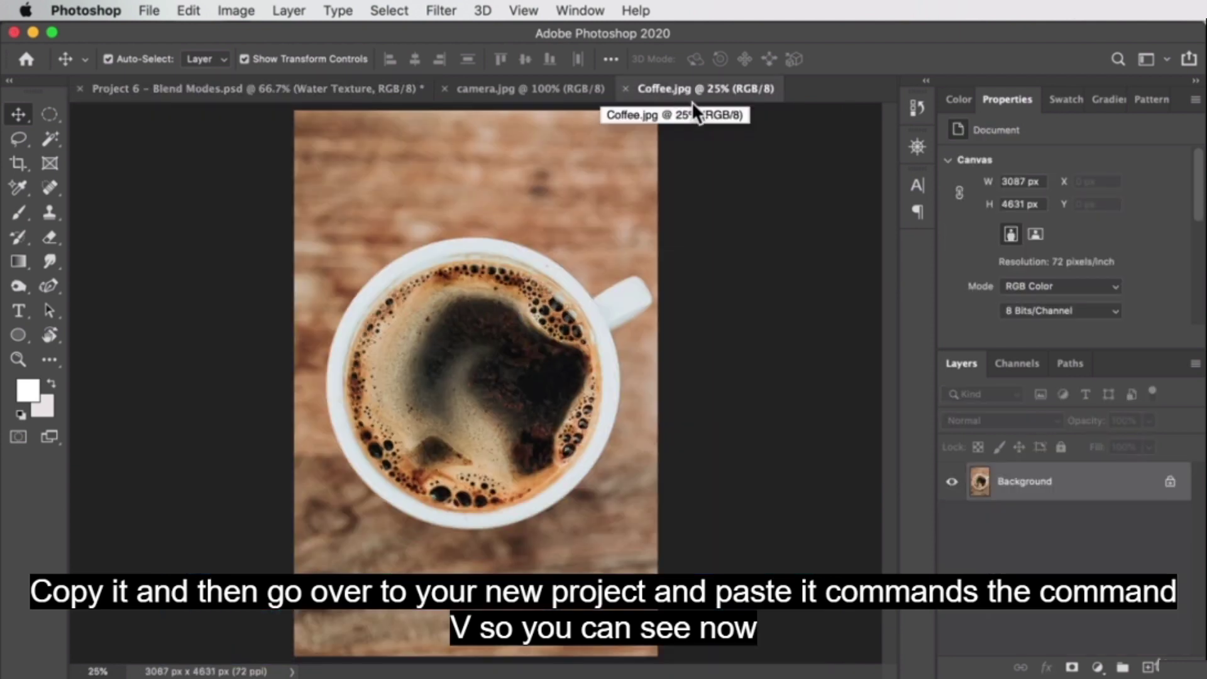
{"action": "key", "text": "super+v"}
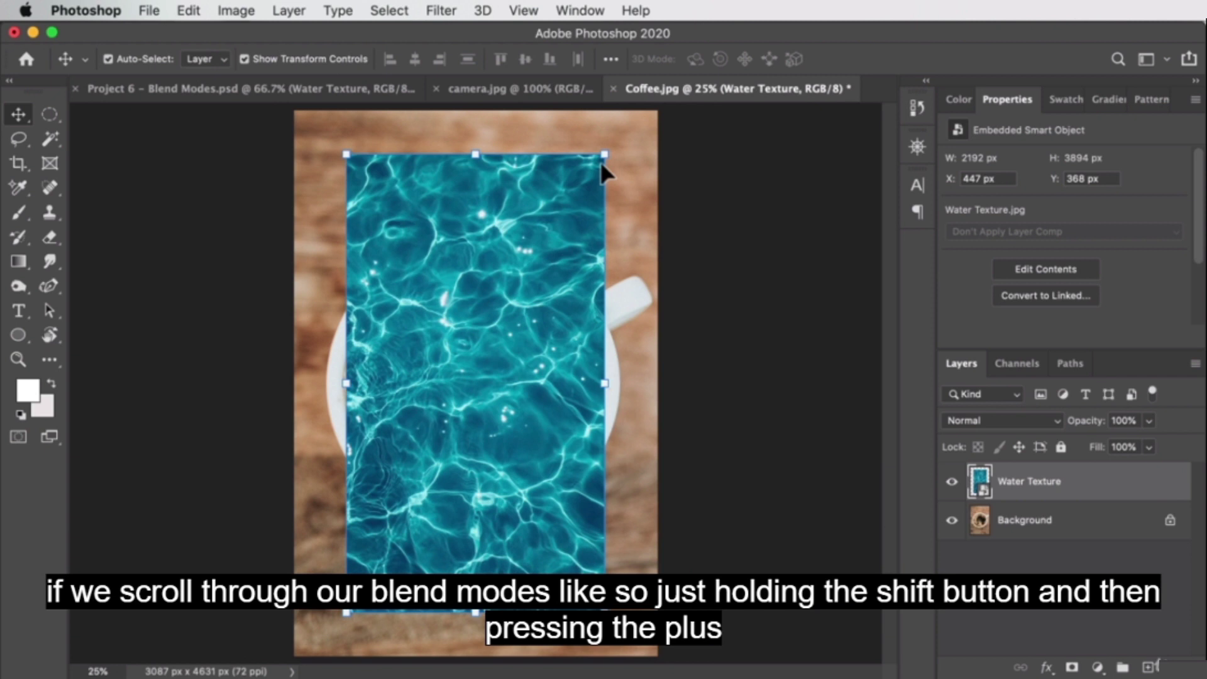
Step: Cycle through the blend modes on the Water Texture layer and settle on Linear Light
{"action": "key", "text": "shift+plus"}
{"action": "key", "text": "shift+plus"}
{"action": "key", "text": "shift+plus"}
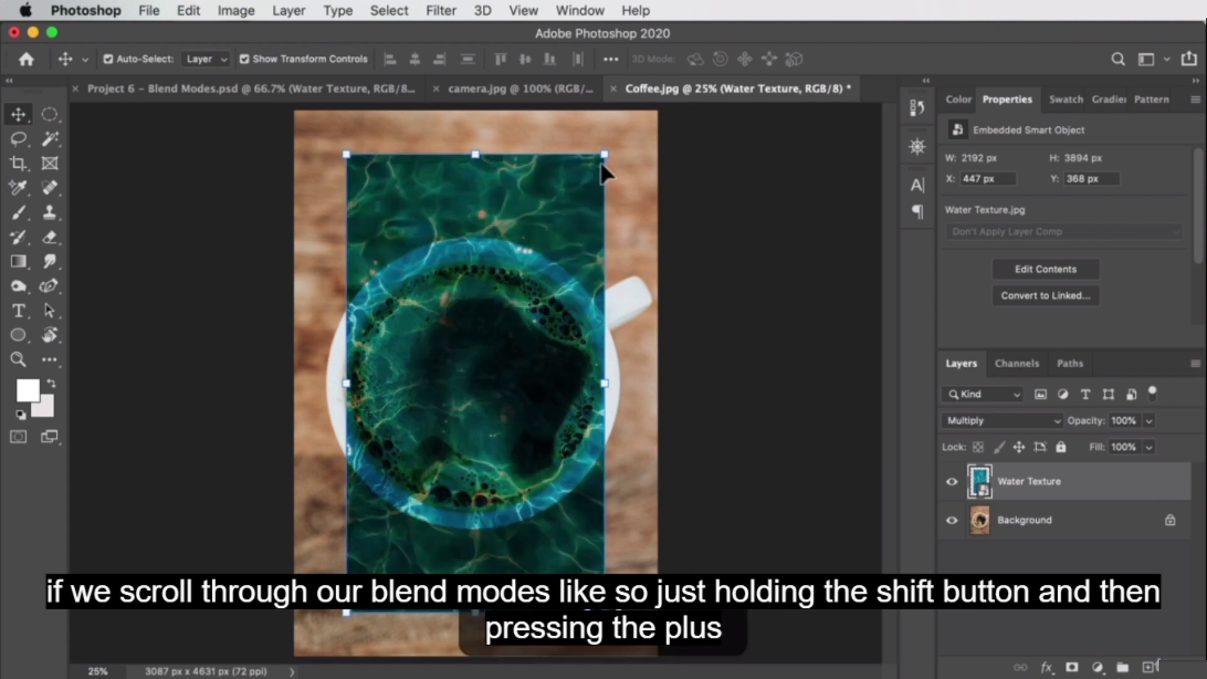
{"action": "key", "text": "shift+plus"}
{"action": "key", "text": "shift+plus"}
{"action": "key", "text": "shift+plus"}
{"action": "key", "text": "shift+plus"}
{"action": "key", "text": "shift+plus"}
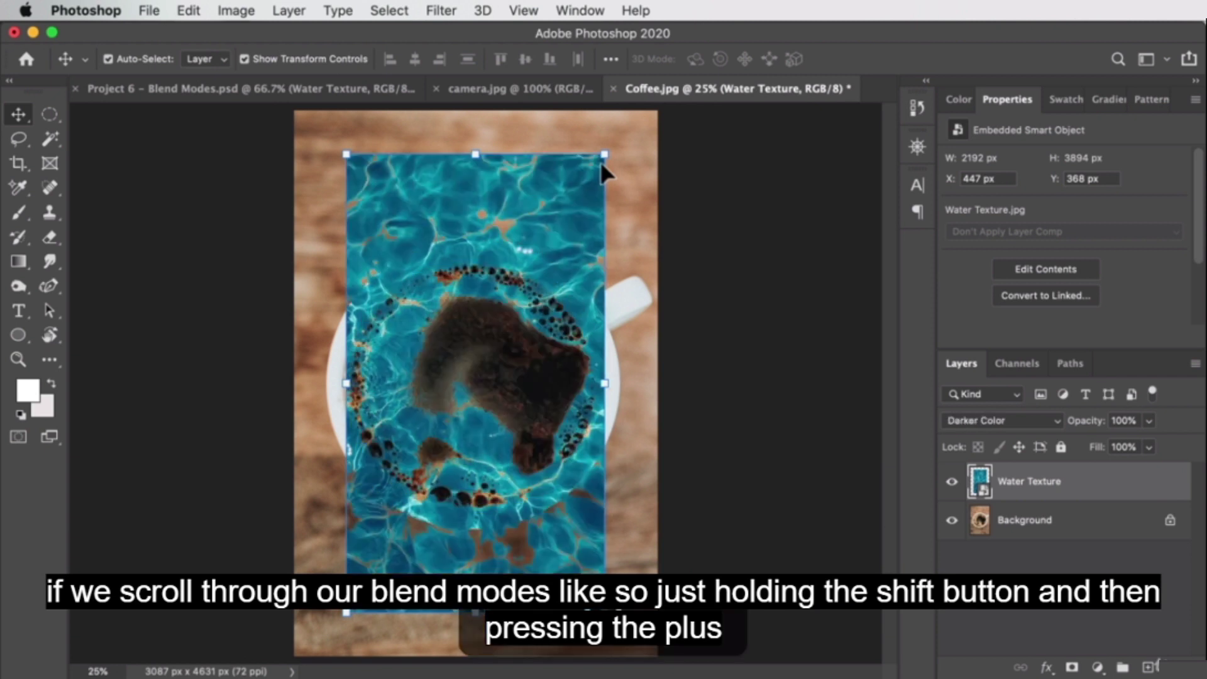
{"action": "key", "text": "shift+plus"}
{"action": "key", "text": "shift+minus"}
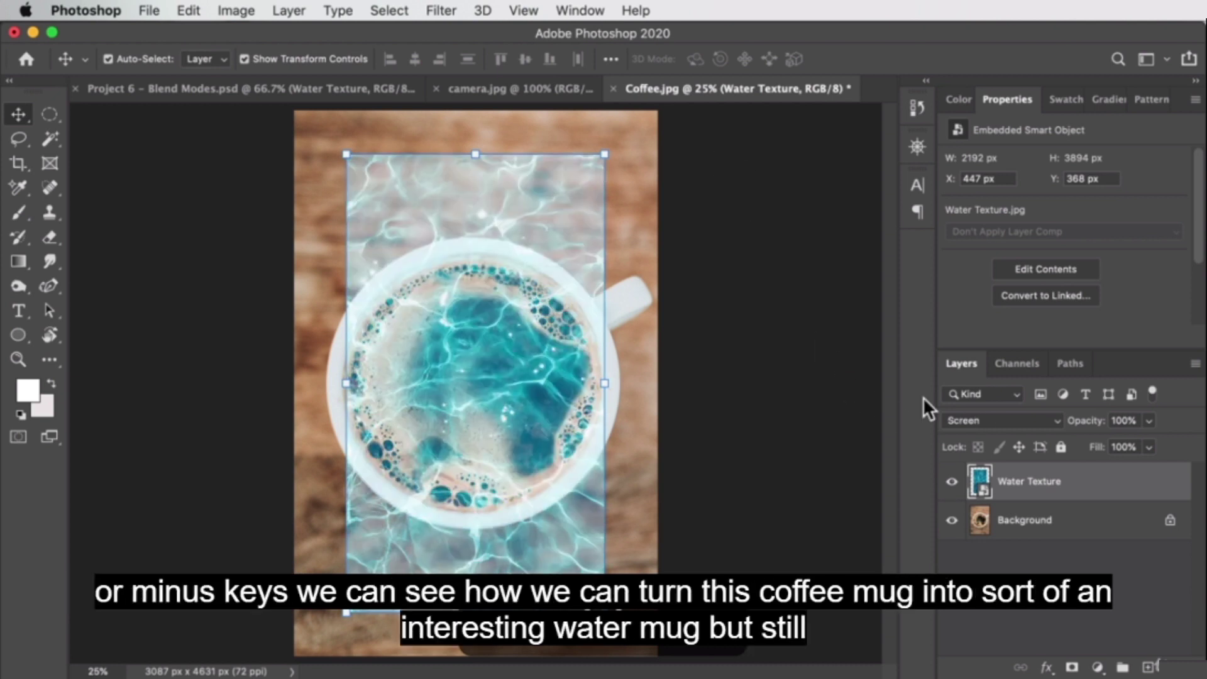
{"action": "key", "text": "shift+plus"}
{"action": "key", "text": "shift+plus"}
{"action": "key", "text": "shift+plus"}
{"action": "key", "text": "shift+plus"}
{"action": "key", "text": "shift+plus"}
{"action": "key", "text": "shift+plus"}
{"action": "key", "text": "shift+plus"}
{"action": "key", "text": "shift+plus"}
{"action": "key", "text": "shift+plus"}
{"action": "key", "text": "shift+plus"}
{"action": "key", "text": "shift+minus"}
{"action": "key", "text": "shift+minus"}
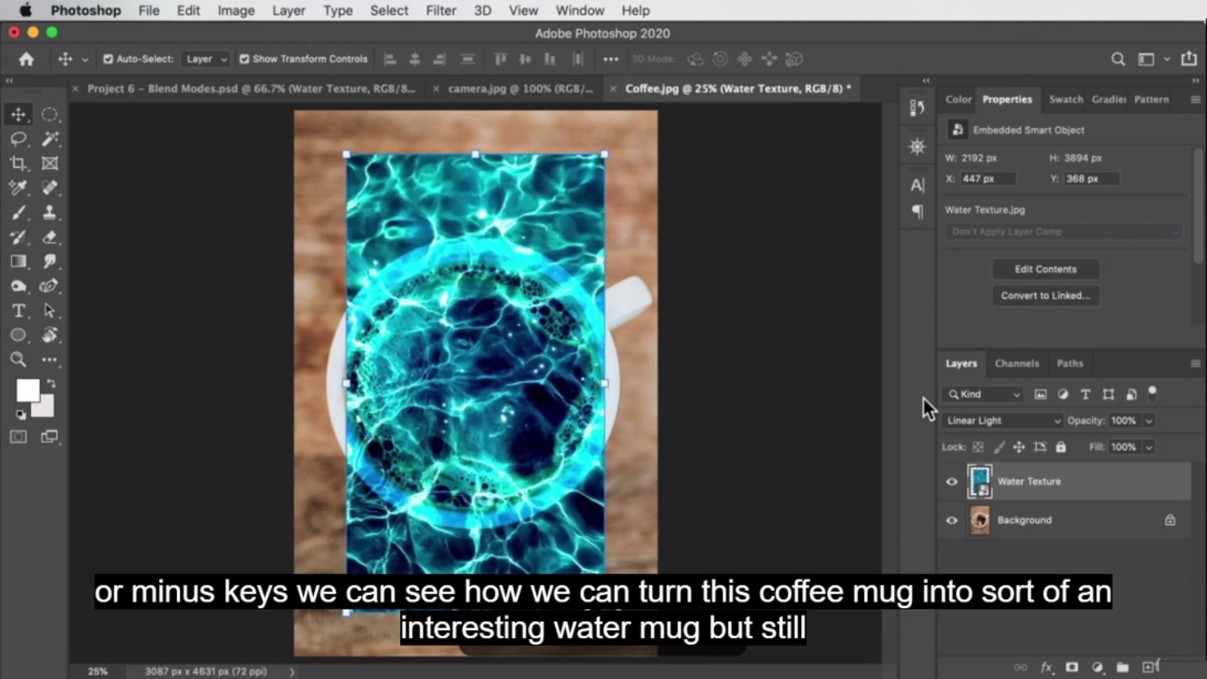
Step: Move and enlarge the Water Texture layer to about 2684 × 4767 px over the cup, and toggle its visibility to compare
{"action": "left_click_drag", "start_coordinate": [504, 385], "coordinate": [500, 312]}
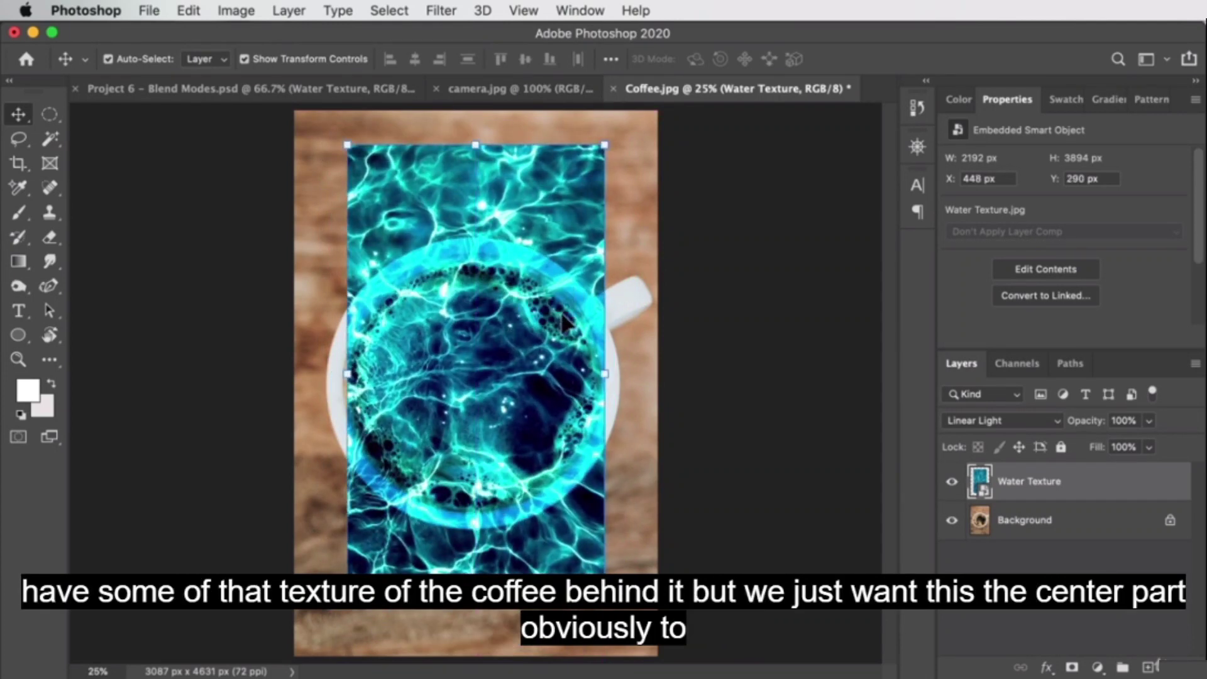
{"action": "left_click_drag", "start_coordinate": [604, 145], "coordinate": [651, 100]}
{"action": "key", "text": "Return"}
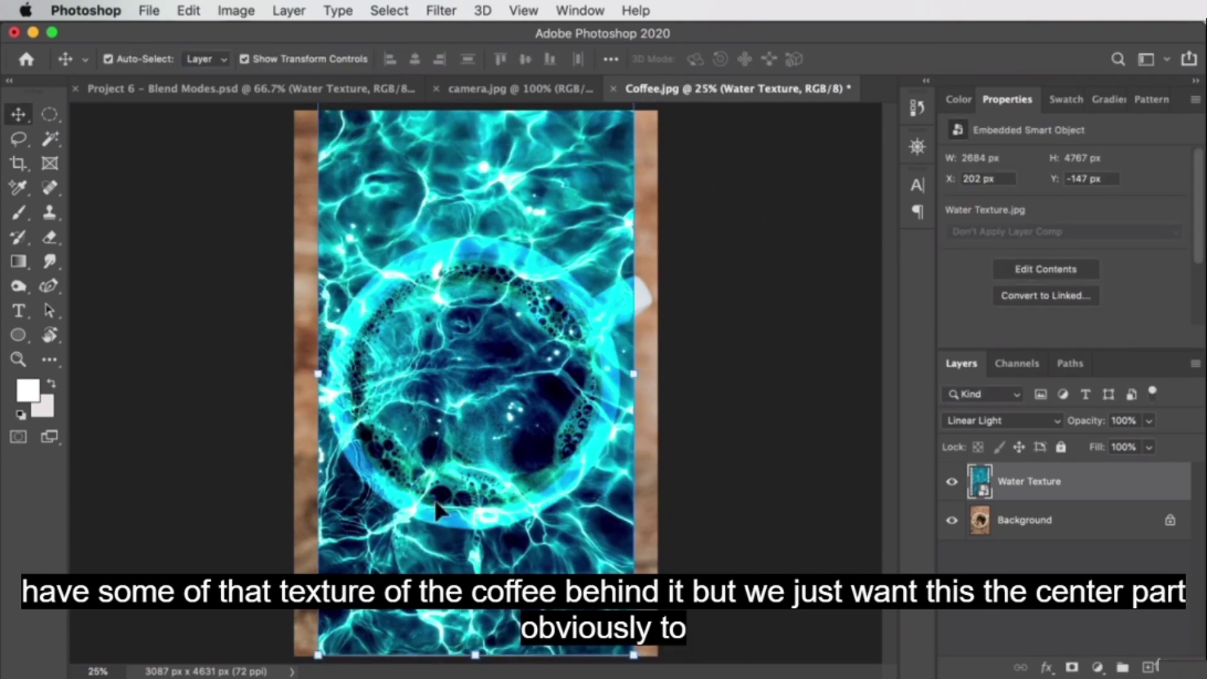
{"action": "left_click", "coordinate": [952, 483]}
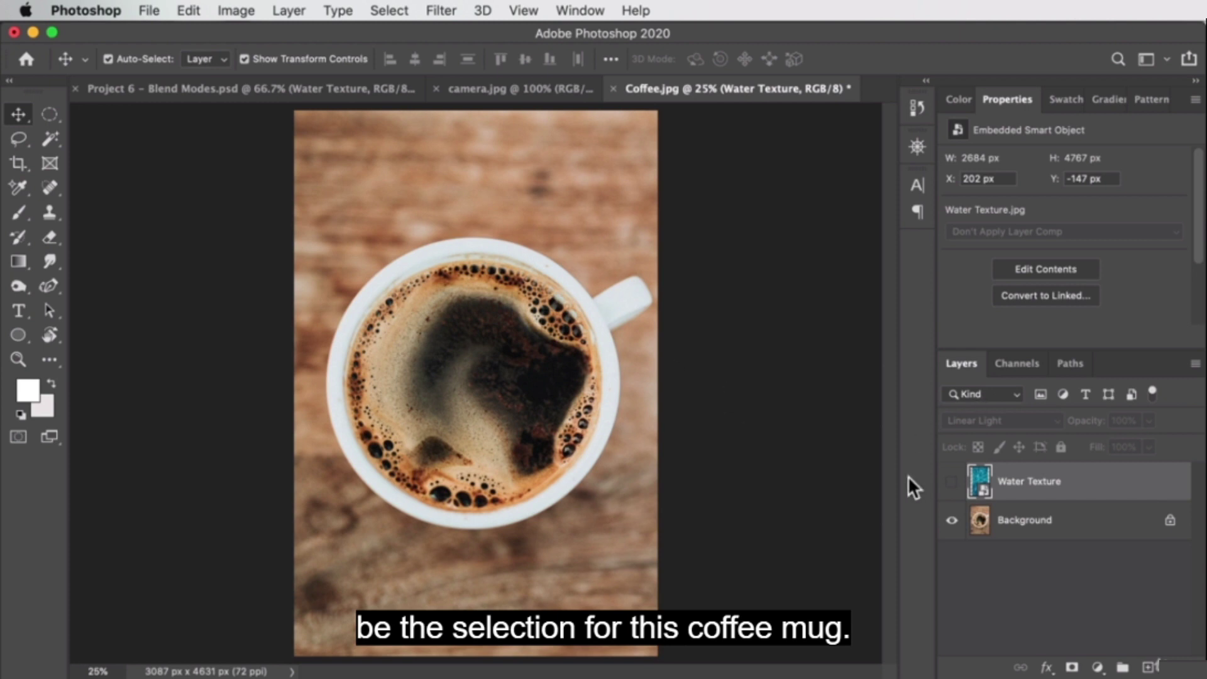
{"action": "left_click", "coordinate": [951, 482]}
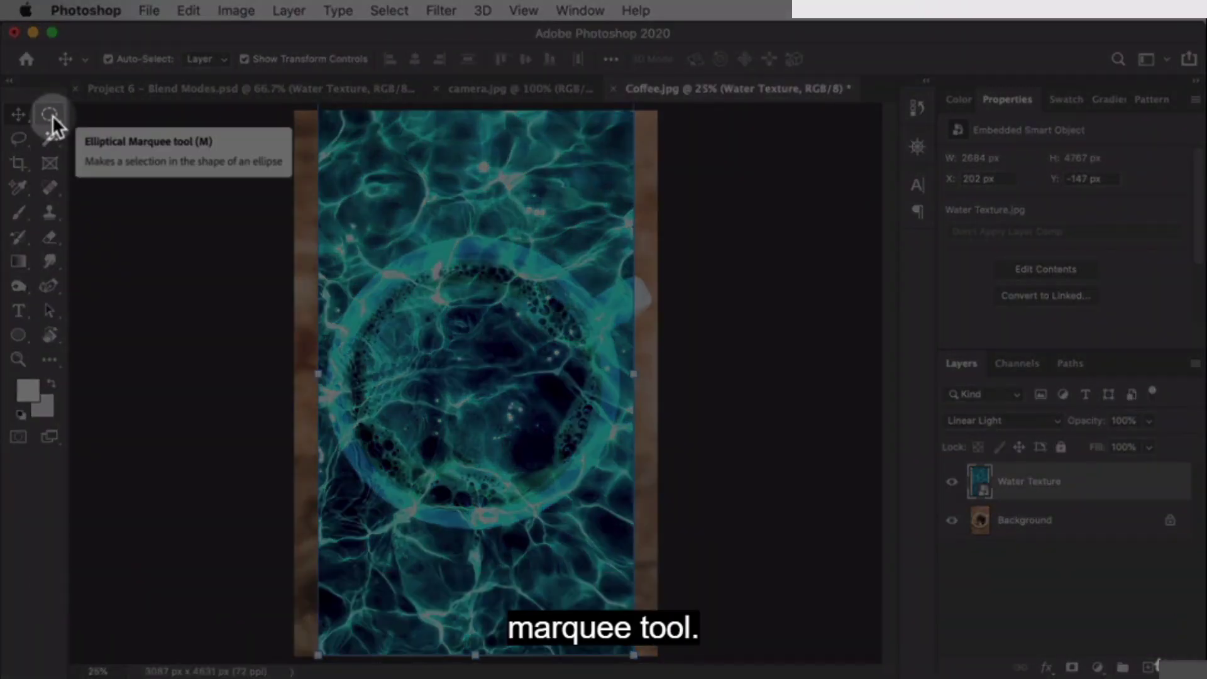
Step: Choose the Elliptical Marquee tool and set its feather to 10 px
{"action": "left_click", "coordinate": [52, 115]}
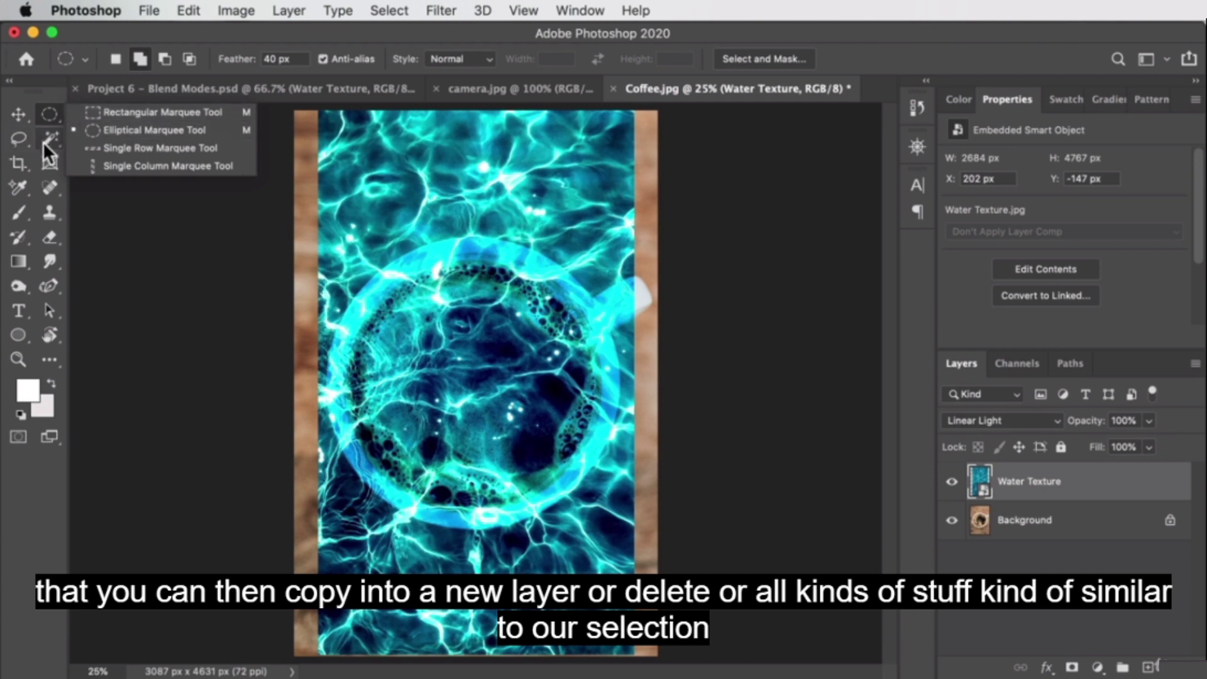
{"action": "key", "text": "Escape"}
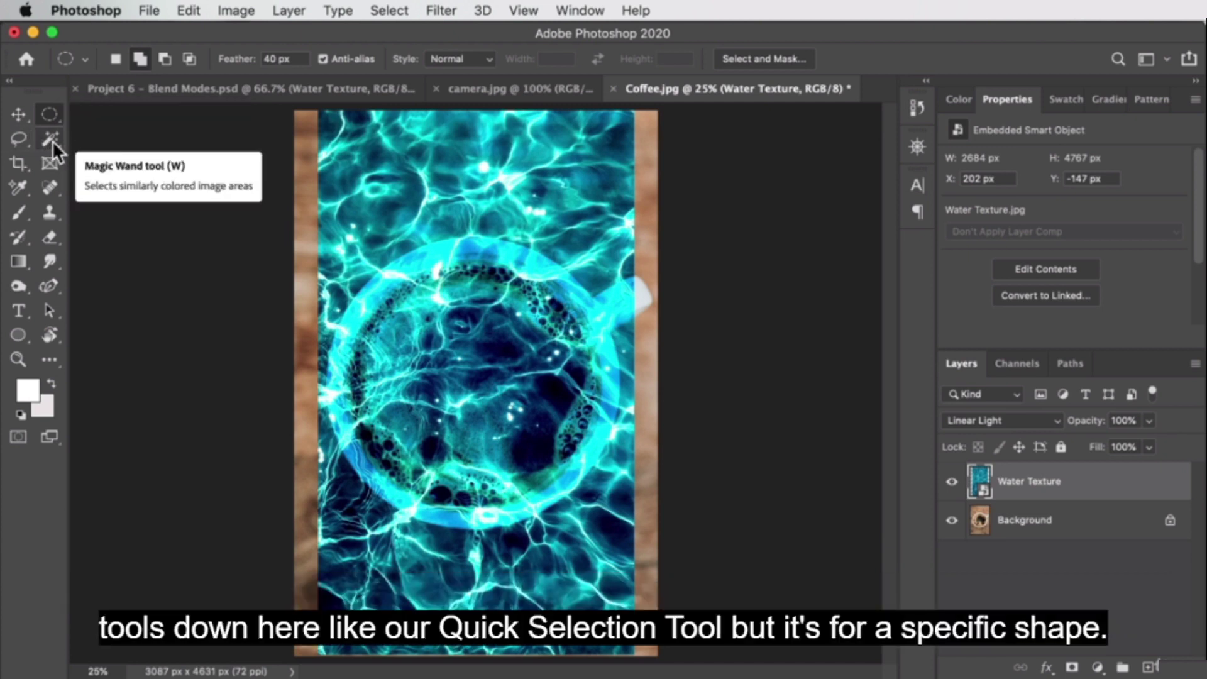
{"action": "left_click", "coordinate": [51, 141]}
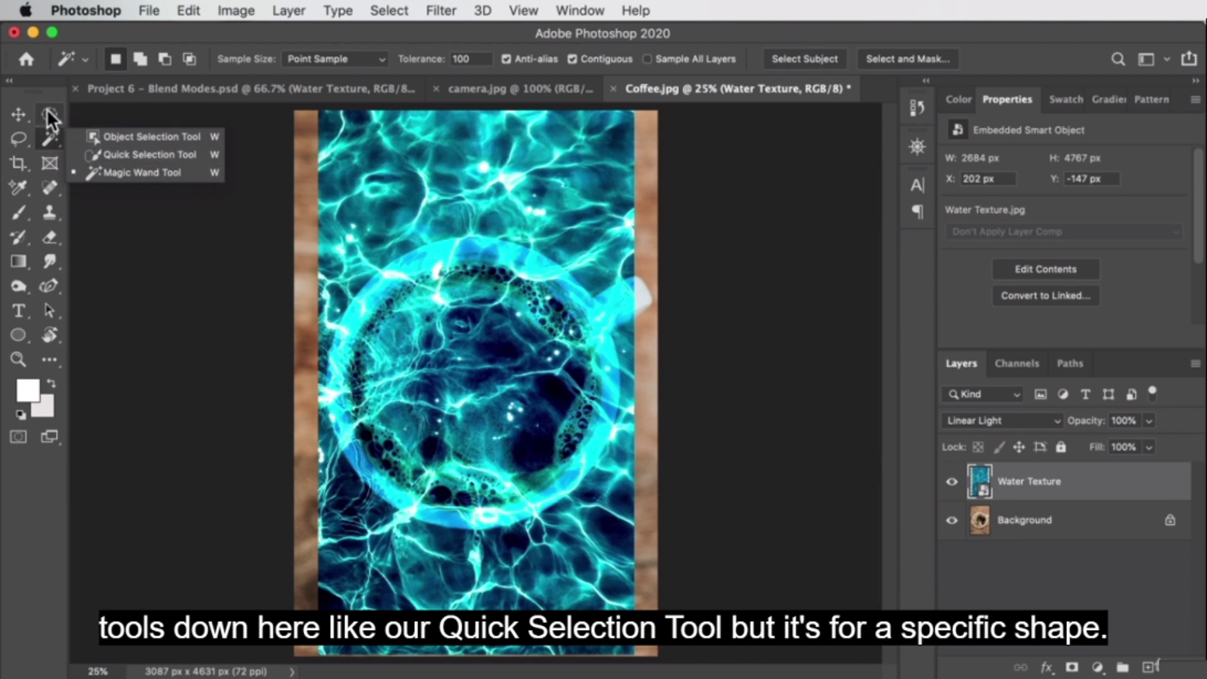
{"action": "left_click", "coordinate": [49, 114]}
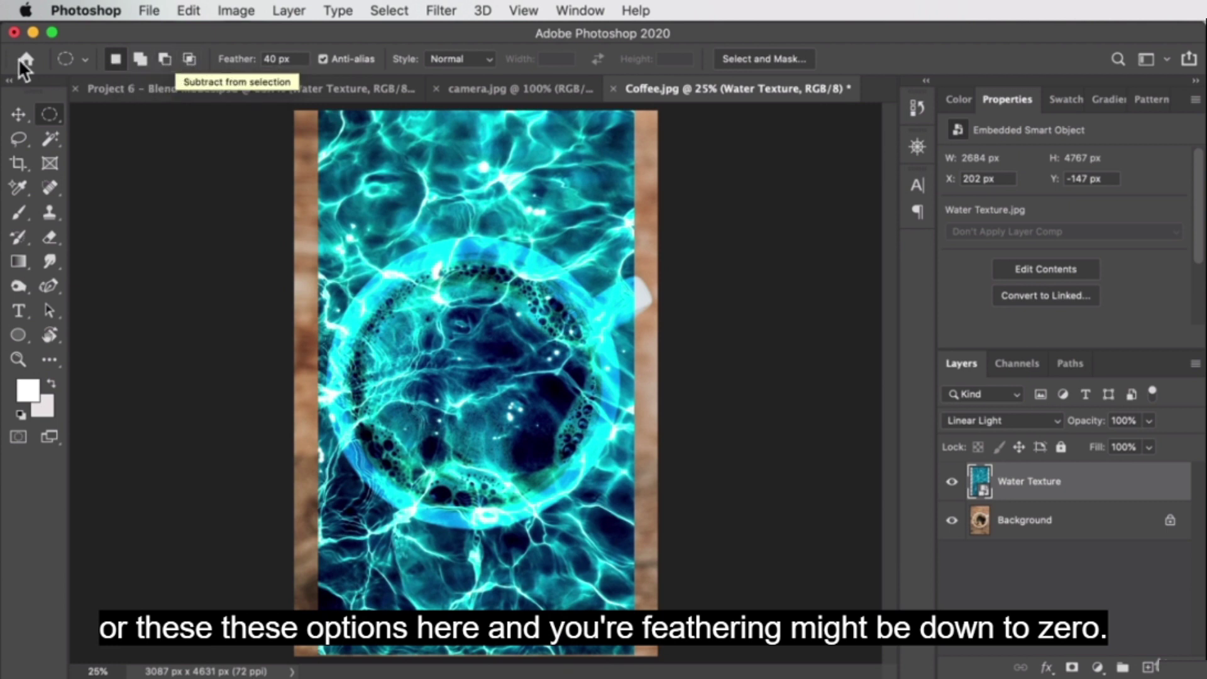
{"action": "double_click", "coordinate": [272, 59]}
{"action": "type", "text": "0"}
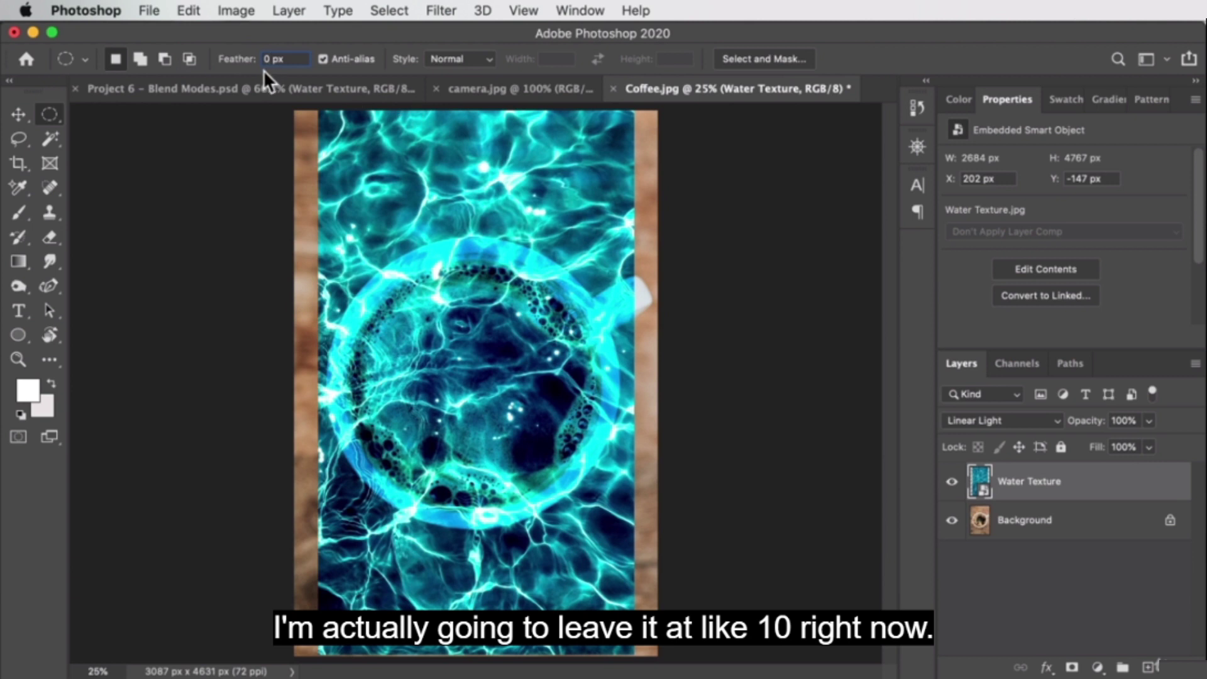
{"action": "type", "text": "10"}
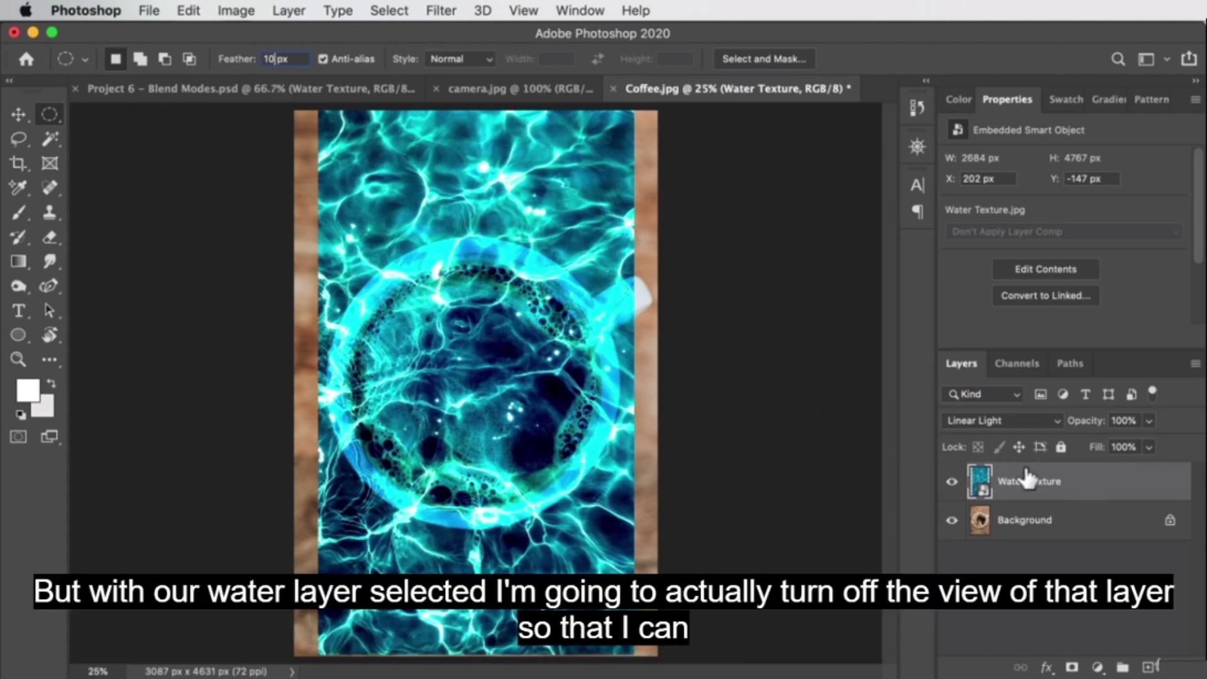
Step: Hide the Water Texture layer and draw an elliptical selection from the cup's middle out to the coffee's edge
{"action": "left_click", "coordinate": [952, 482]}
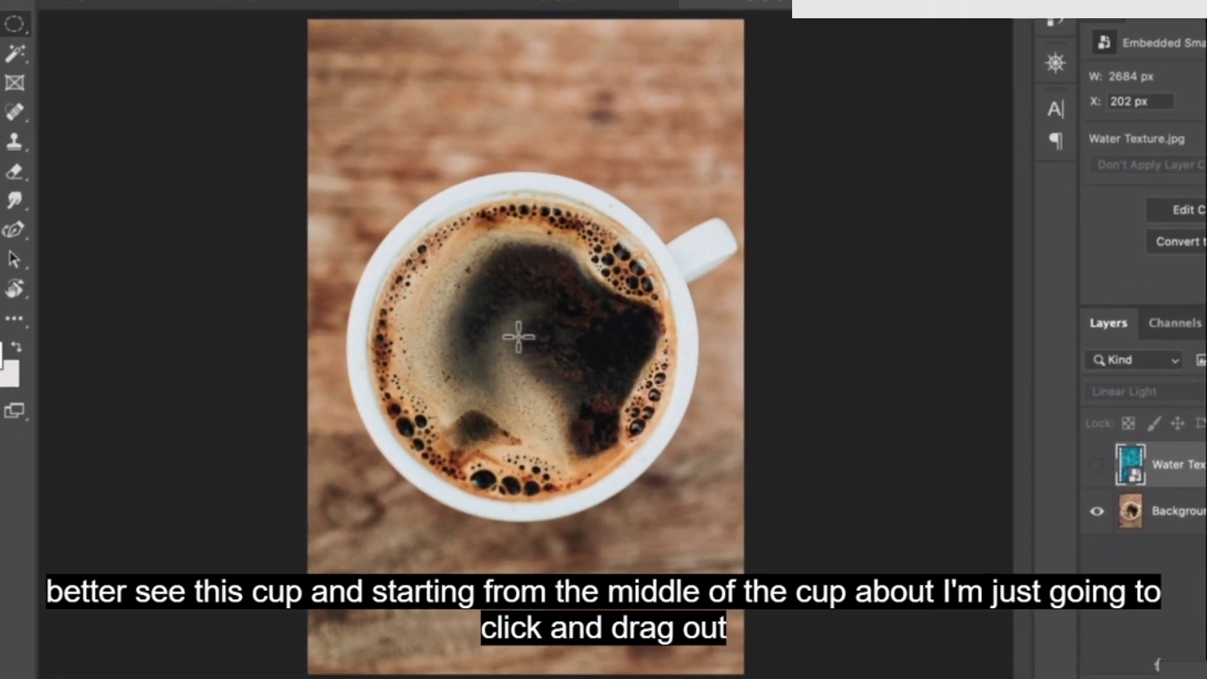
{"action": "left_click_drag", "start_coordinate": [519, 338], "coordinate": [669, 502]}
{"action": "key", "text": "alt"}
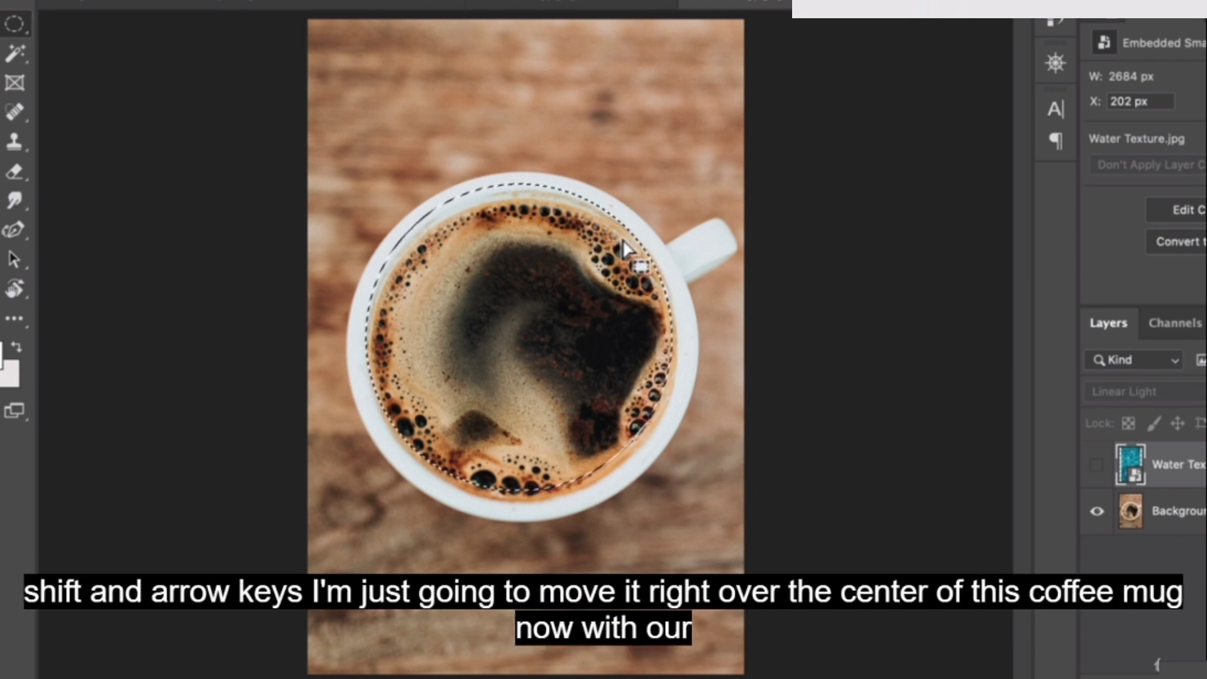
Step: Nudge the elliptical selection down in large increments to centre it over the coffee in the mug
{"action": "key", "text": "shift+Down"}
{"action": "key", "text": "shift+Down"}
{"action": "key", "text": "shift+Down"}
{"action": "key", "text": "shift+Down"}
{"action": "key", "text": "shift+Down"}
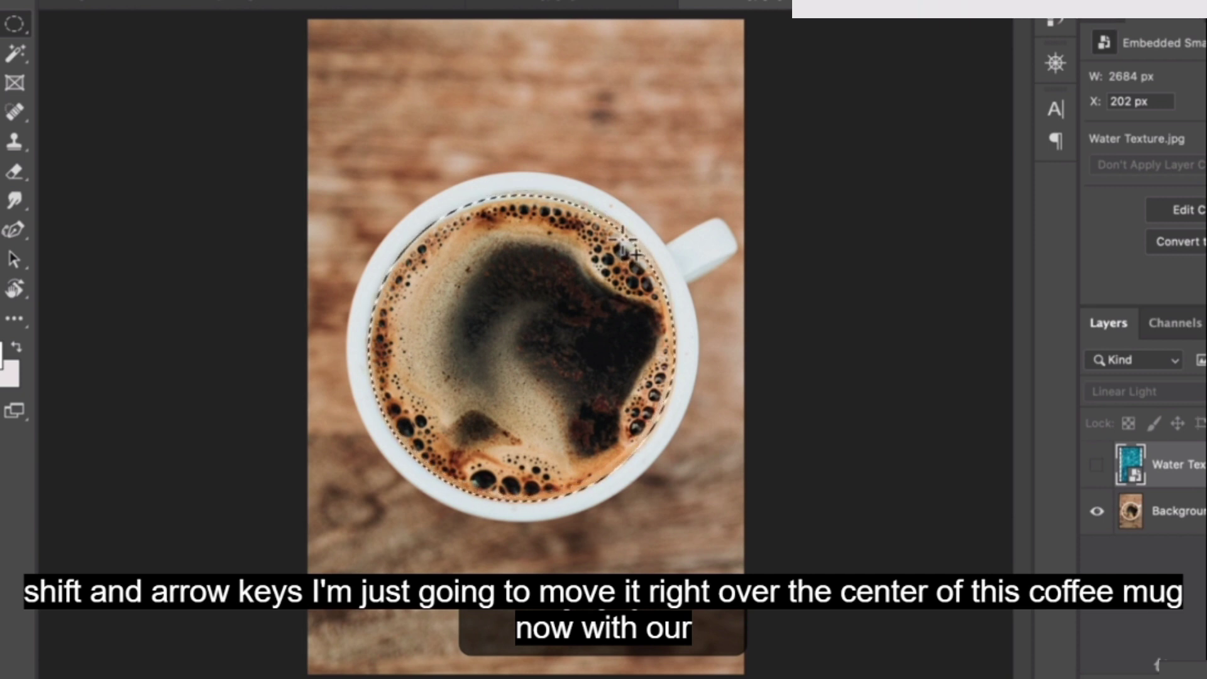
Step: Finish centring the elliptical selection, copy that area of the Water Texture layer onto a new layer, and hide Water Texture
{"action": "key", "text": "shift+Down"}
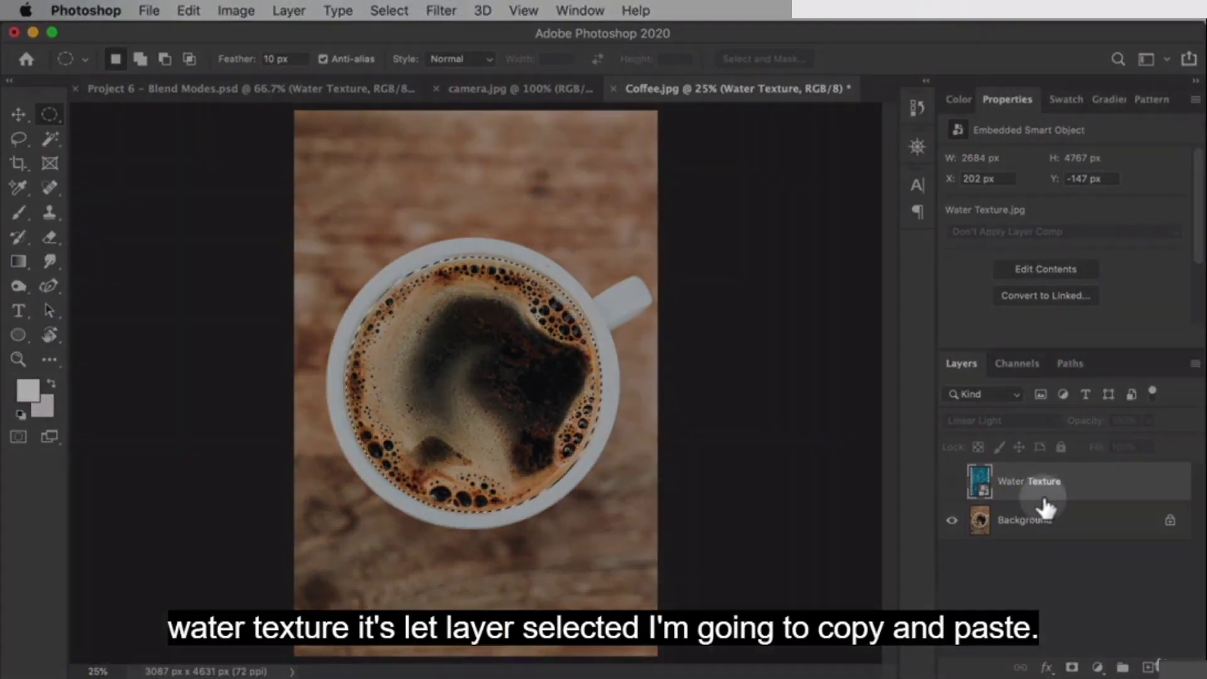
{"action": "left_click", "coordinate": [1075, 484]}
{"action": "left_click", "coordinate": [951, 481]}
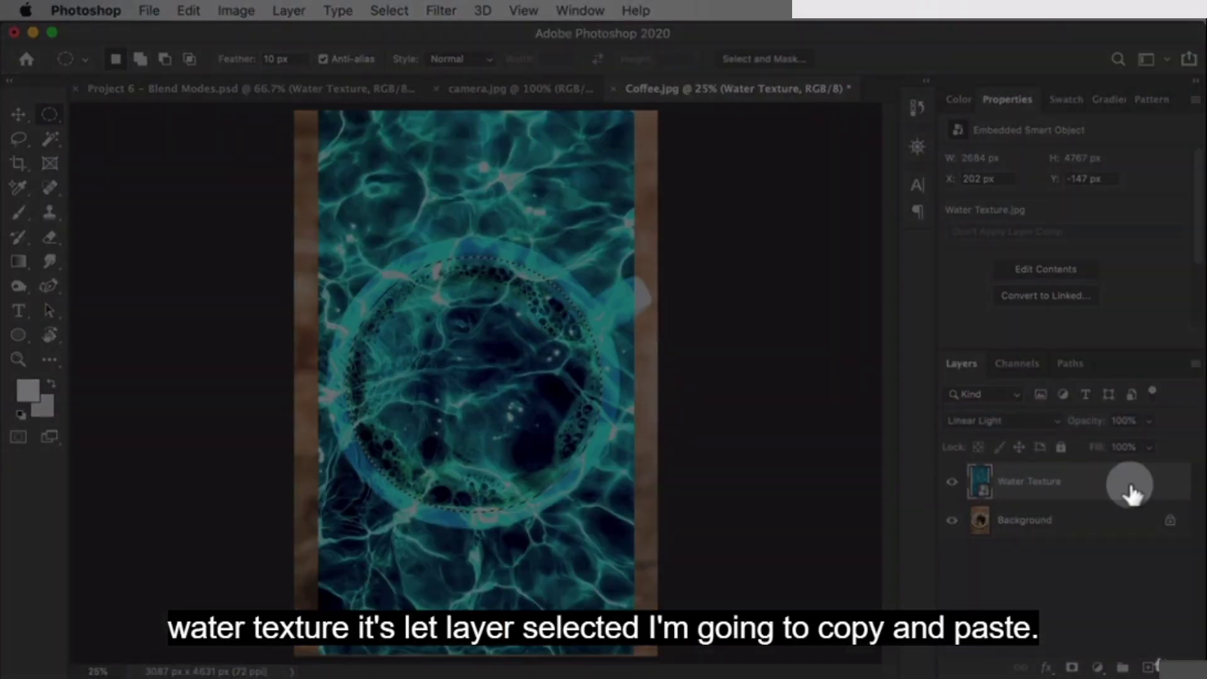
{"action": "left_click", "coordinate": [1176, 484]}
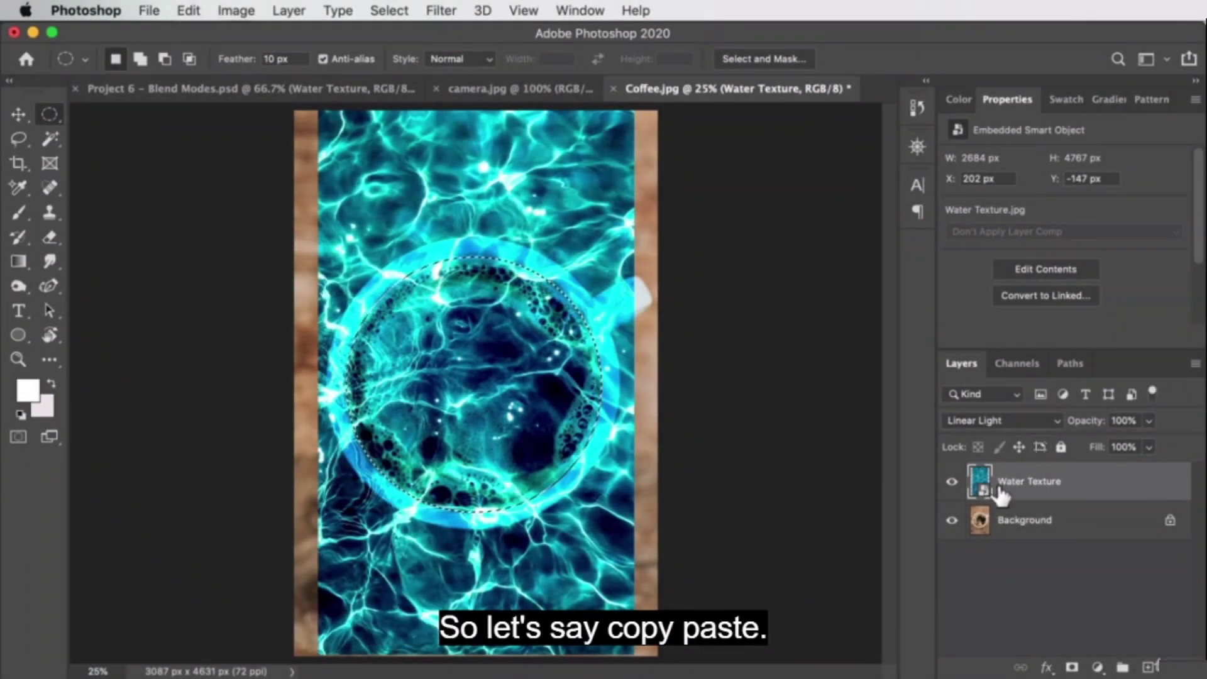
{"action": "key", "text": "super+v"}
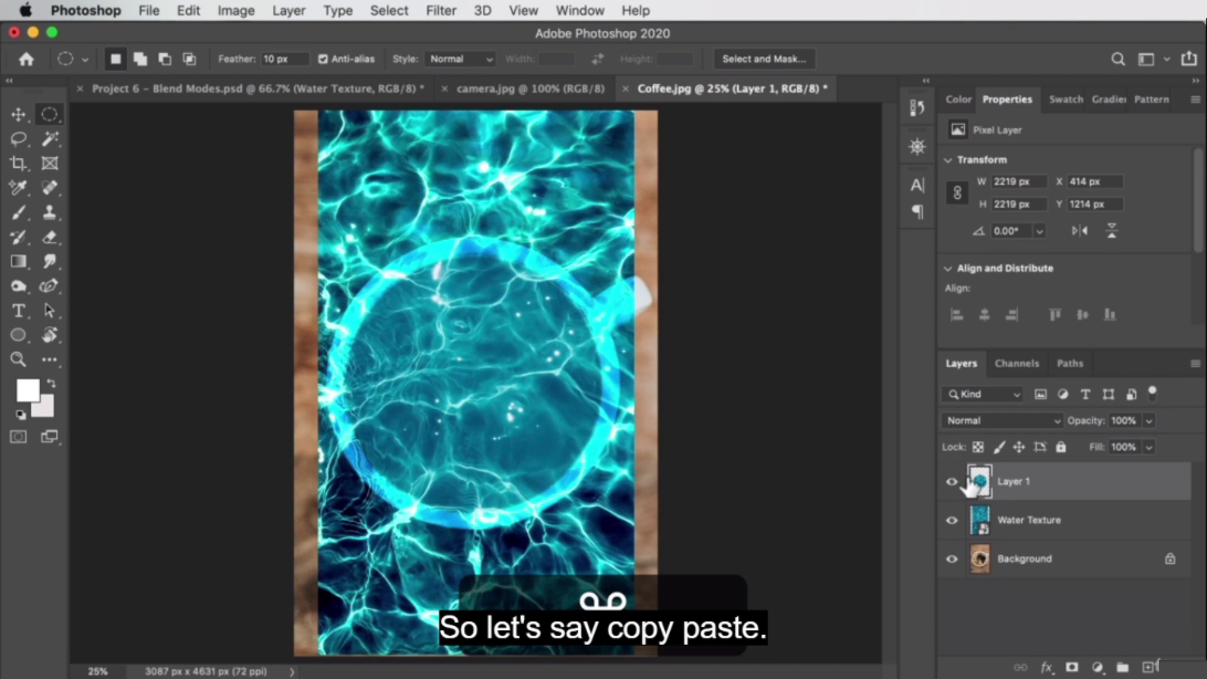
{"action": "left_click", "coordinate": [952, 521]}
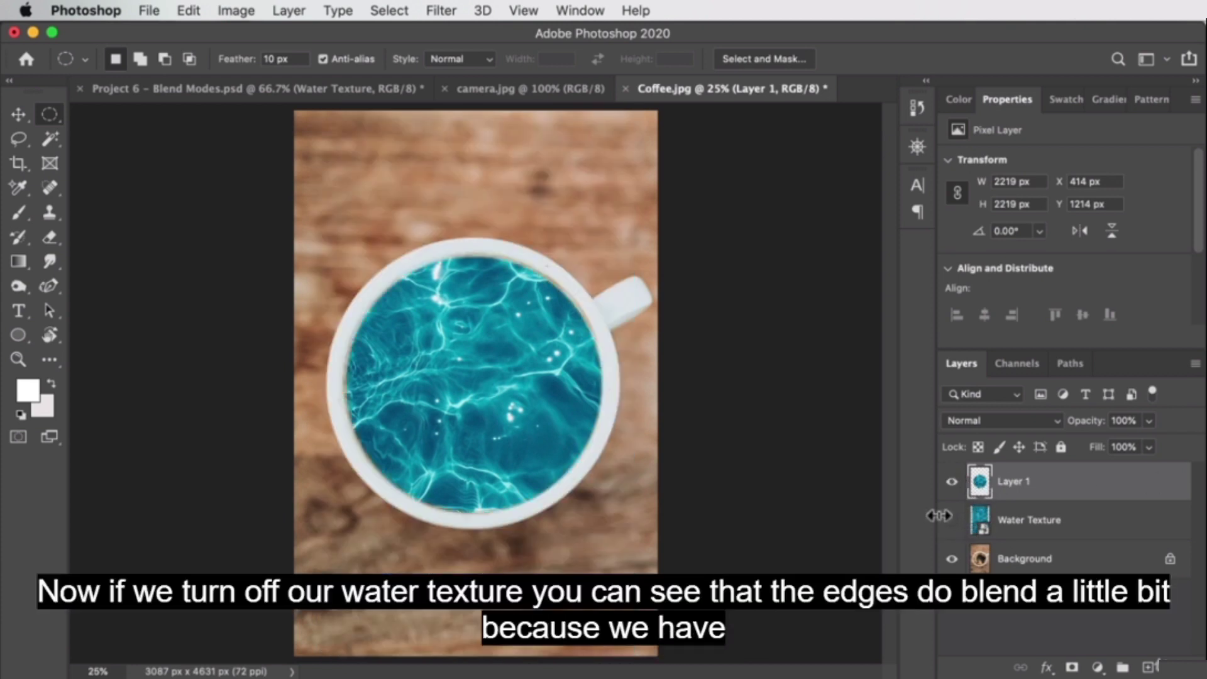
Step: Examine the feathered edges of the pasted water circle along the cup's rim at close range
{"action": "key", "text": "v"}
{"action": "key", "text": "z"}
{"action": "left_click", "coordinate": [415, 327]}
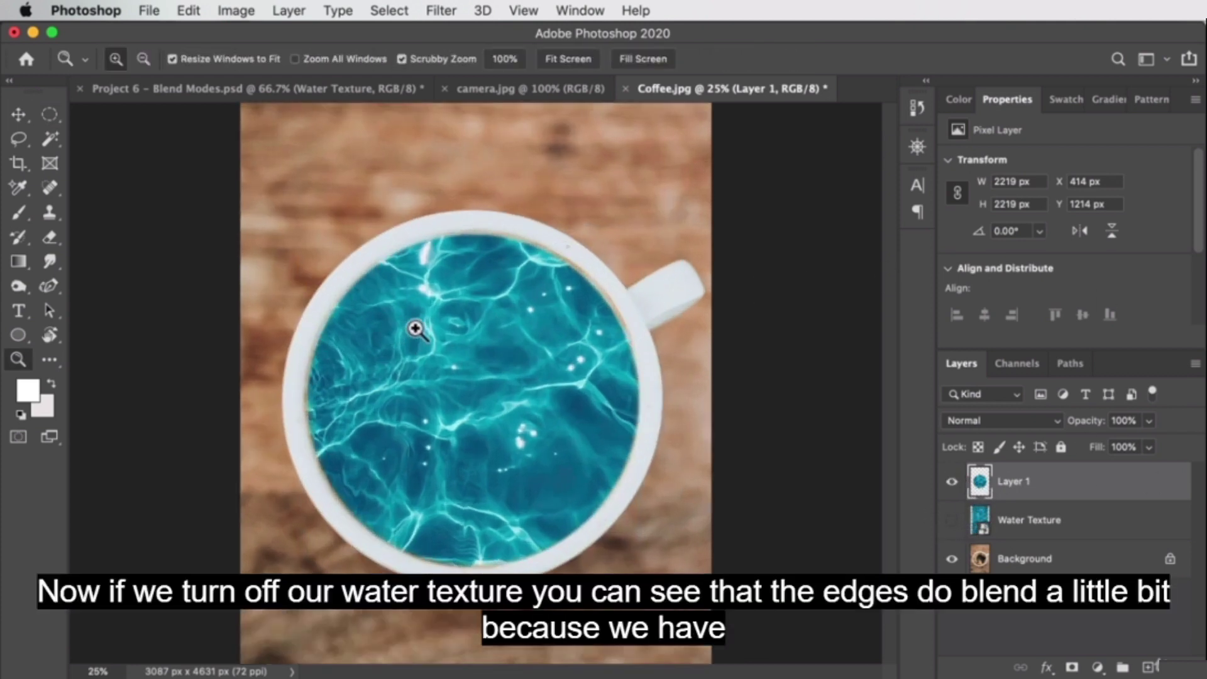
{"action": "left_click", "coordinate": [346, 229]}
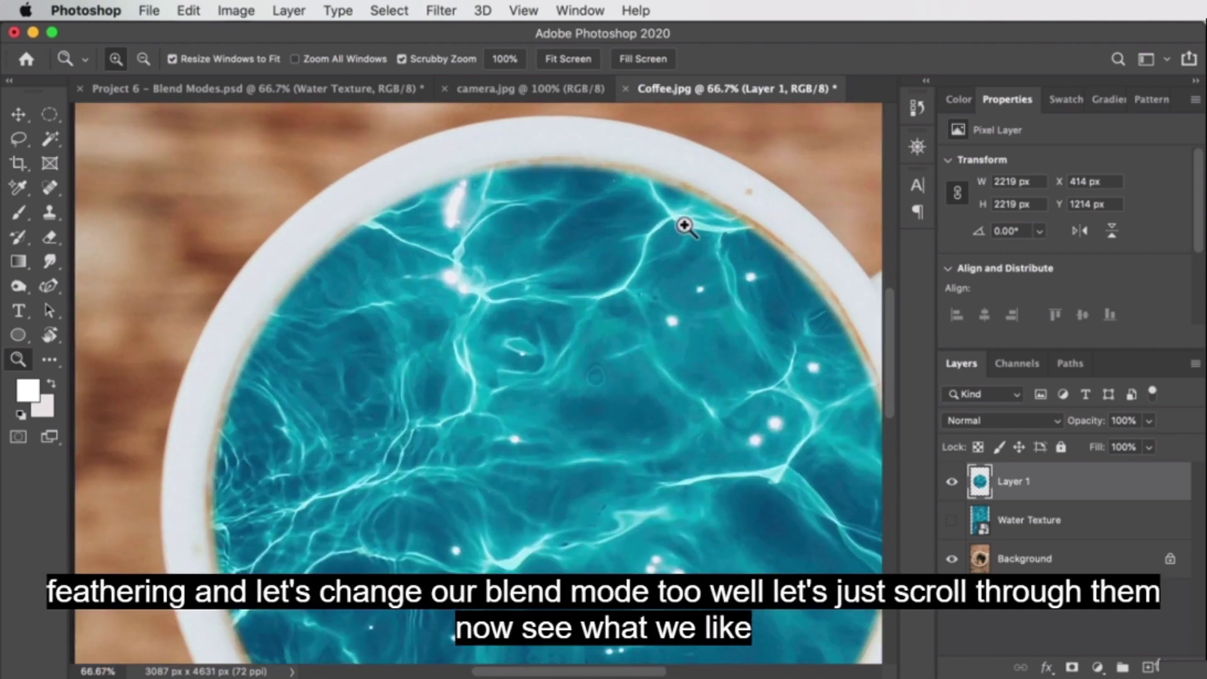
{"action": "scroll", "coordinate": [682, 374], "scroll_direction": "right", "scroll_amount": 3}
{"action": "left_click", "coordinate": [708, 474], "text": "alt"}
{"action": "left_click_drag", "start_coordinate": [709, 474], "coordinate": [579, 369]}
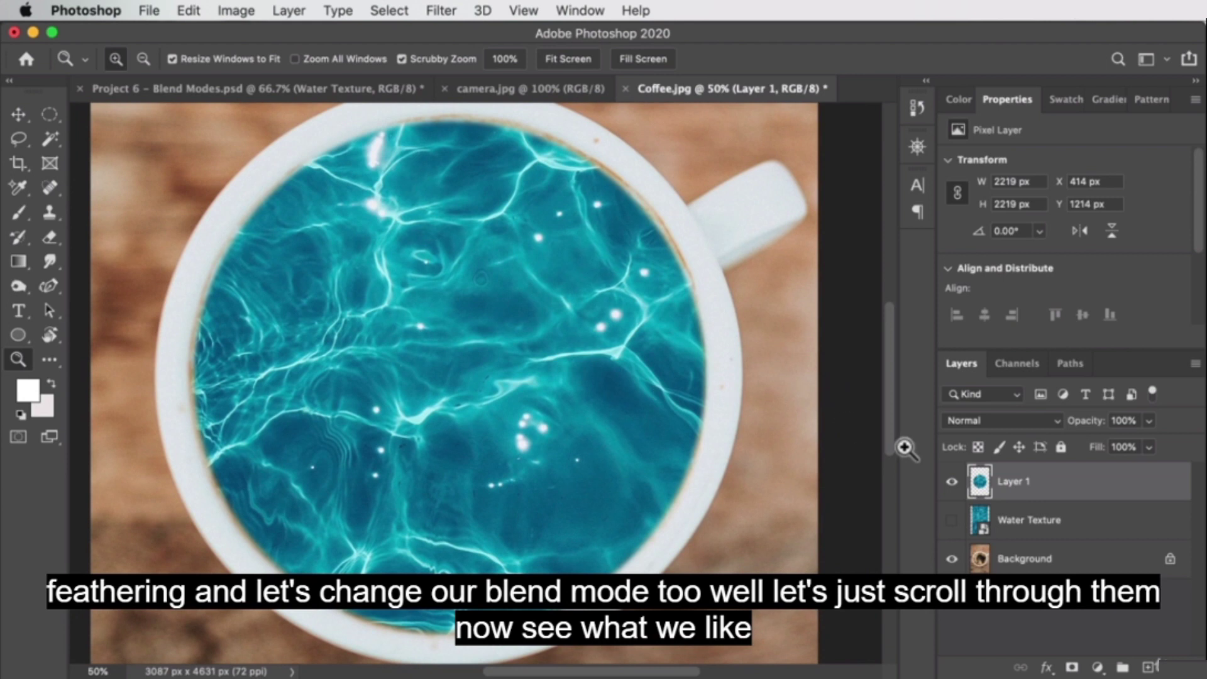
Step: Try blend modes such as Linear Burn, Screen, Linear Dodge (Add), Overlay and Soft Light on Layer 1, and settle on Linear Light
{"action": "key", "text": "shift+plus"}
{"action": "key", "text": "shift+plus"}
{"action": "key", "text": "shift+plus"}
{"action": "key", "text": "shift+plus"}
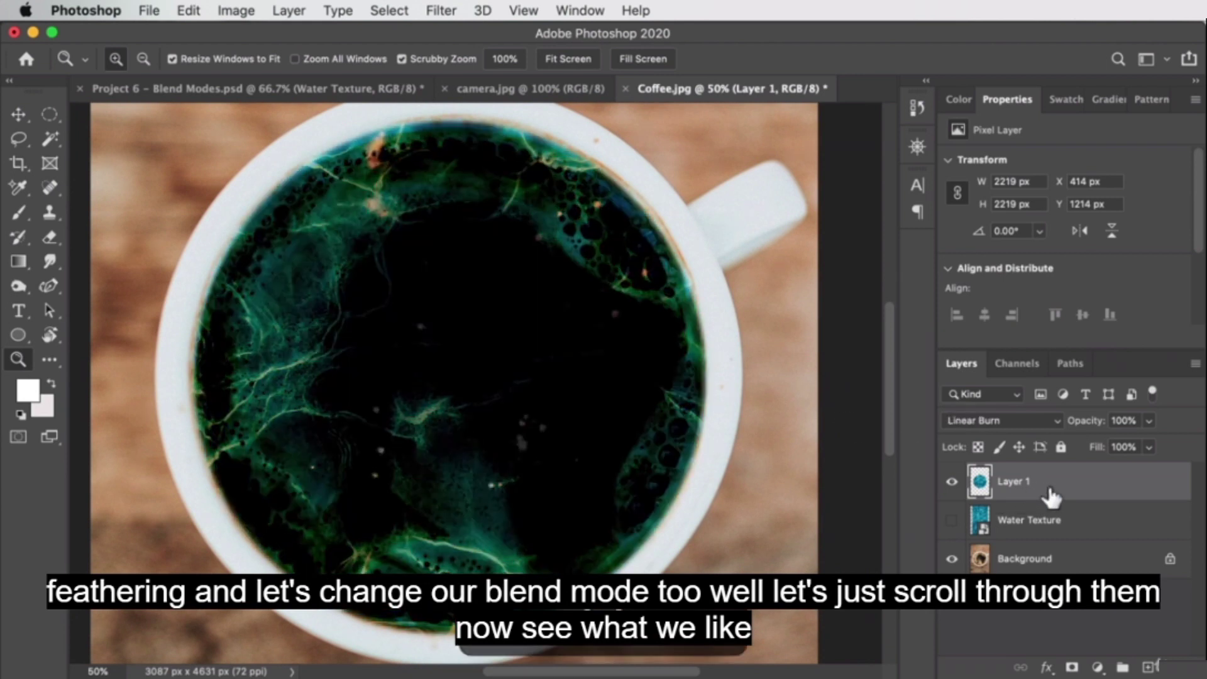
{"action": "key", "text": "shift+plus"}
{"action": "key", "text": "shift+plus"}
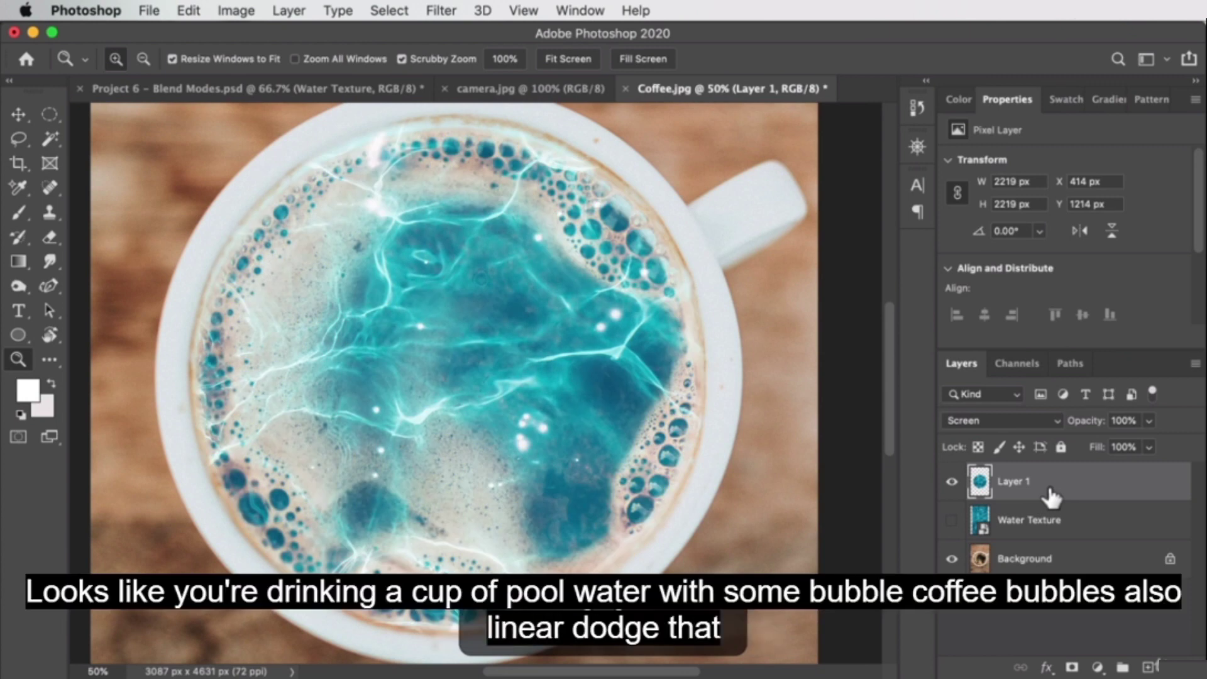
{"action": "key", "text": "shift+plus"}
{"action": "key", "text": "shift+minus"}
{"action": "key", "text": "shift+plus"}
{"action": "key", "text": "shift+plus"}
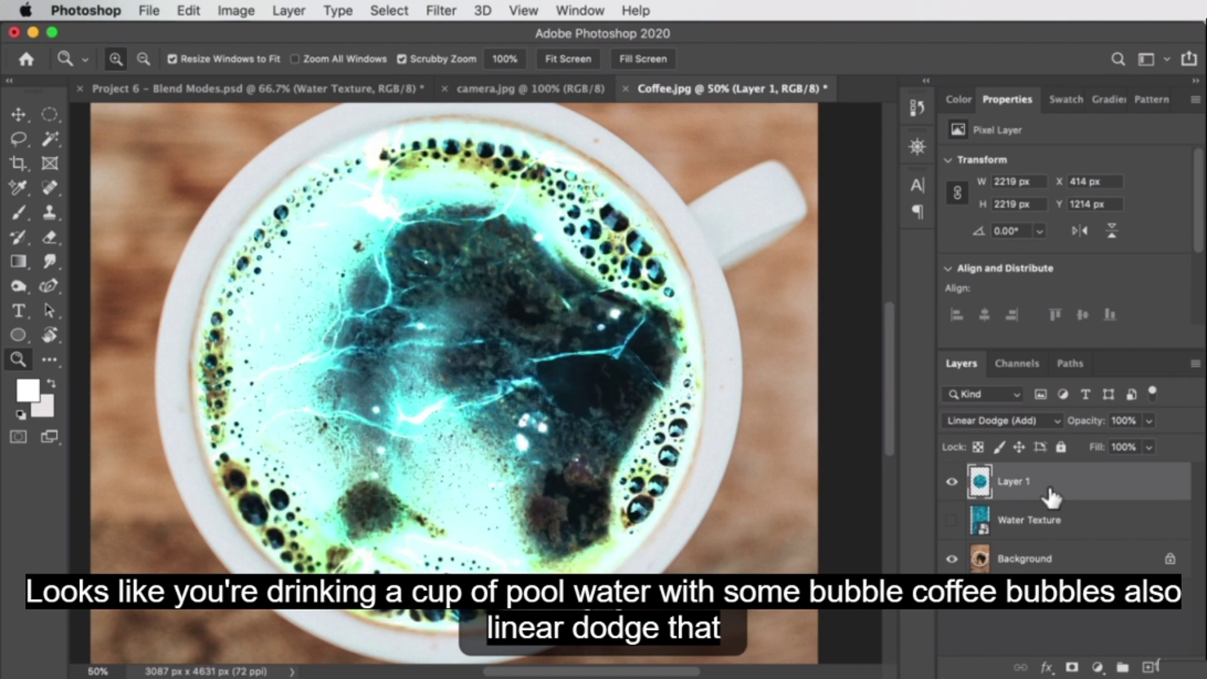
{"action": "key", "text": "shift+plus"}
{"action": "key", "text": "shift+minus"}
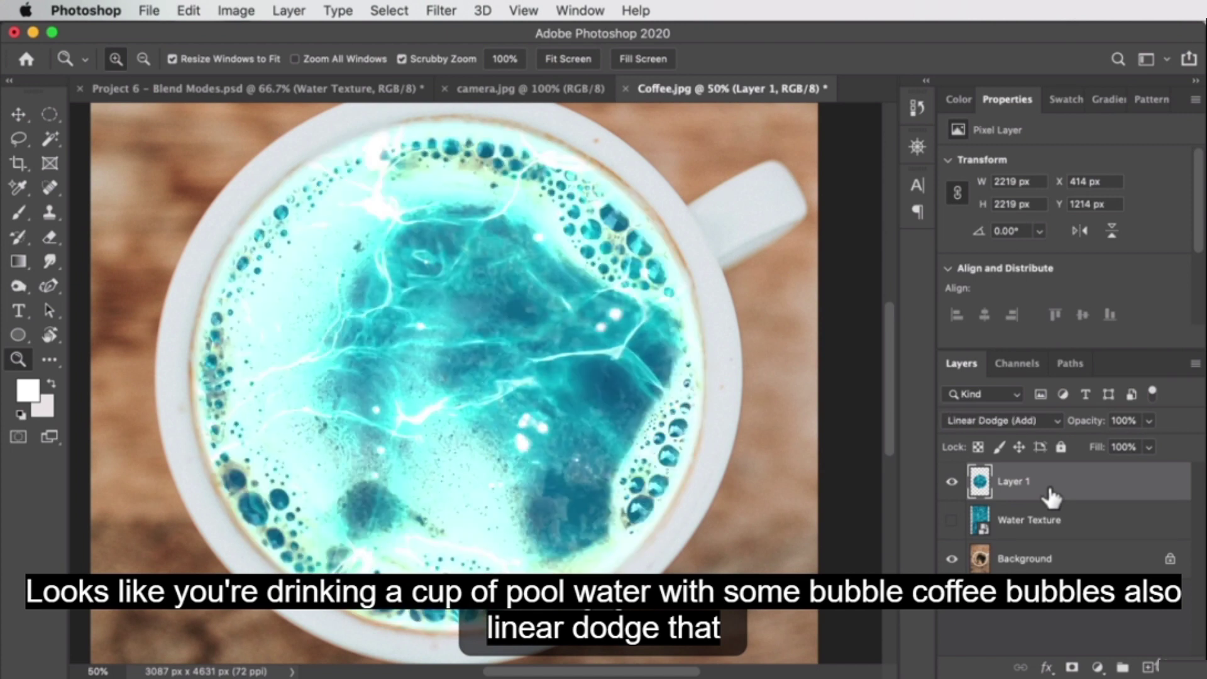
{"action": "key", "text": "shift+plus"}
{"action": "key", "text": "shift+plus"}
{"action": "key", "text": "shift+minus"}
{"action": "key", "text": "shift+plus"}
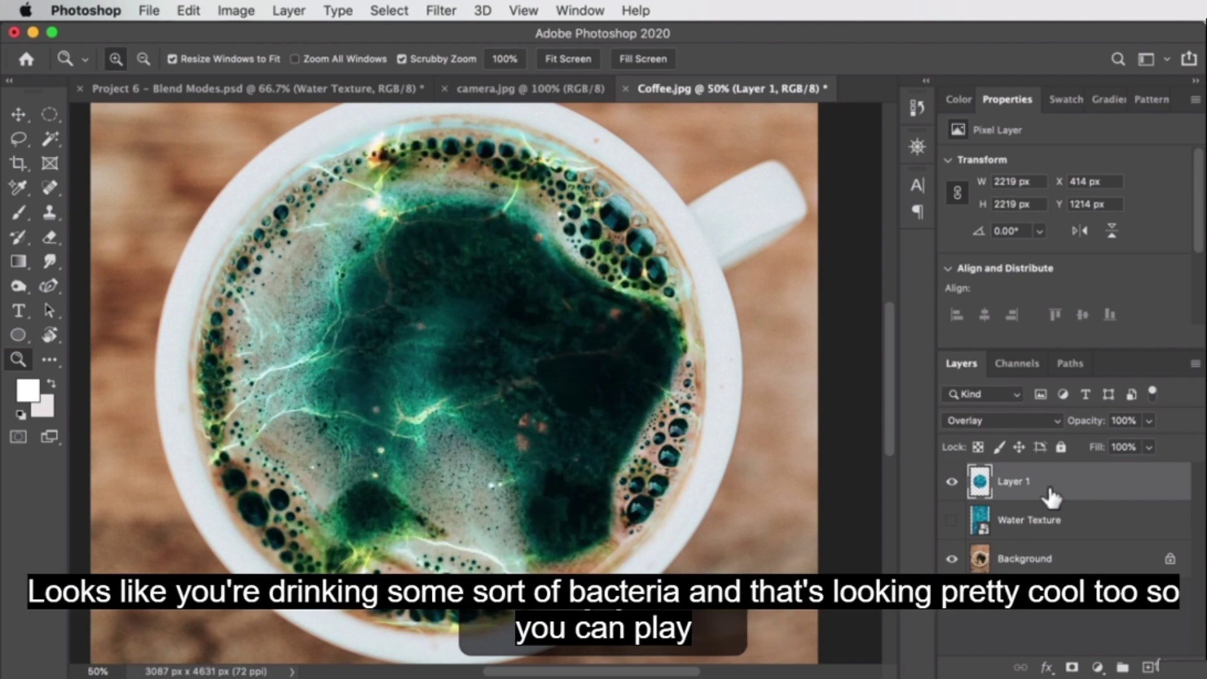
{"action": "key", "text": "shift+plus"}
{"action": "key", "text": "shift+plus"}
{"action": "key", "text": "shift+minus"}
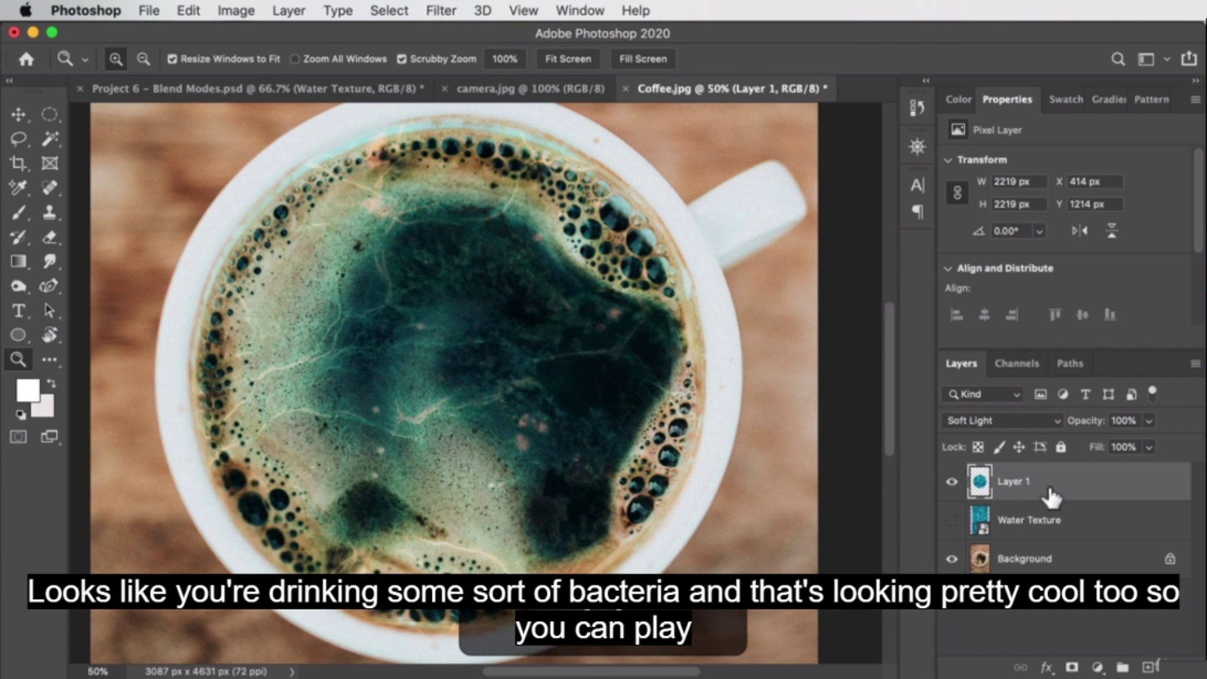
{"action": "key", "text": "shift+plus"}
{"action": "key", "text": "shift+plus"}
{"action": "key", "text": "shift+plus"}
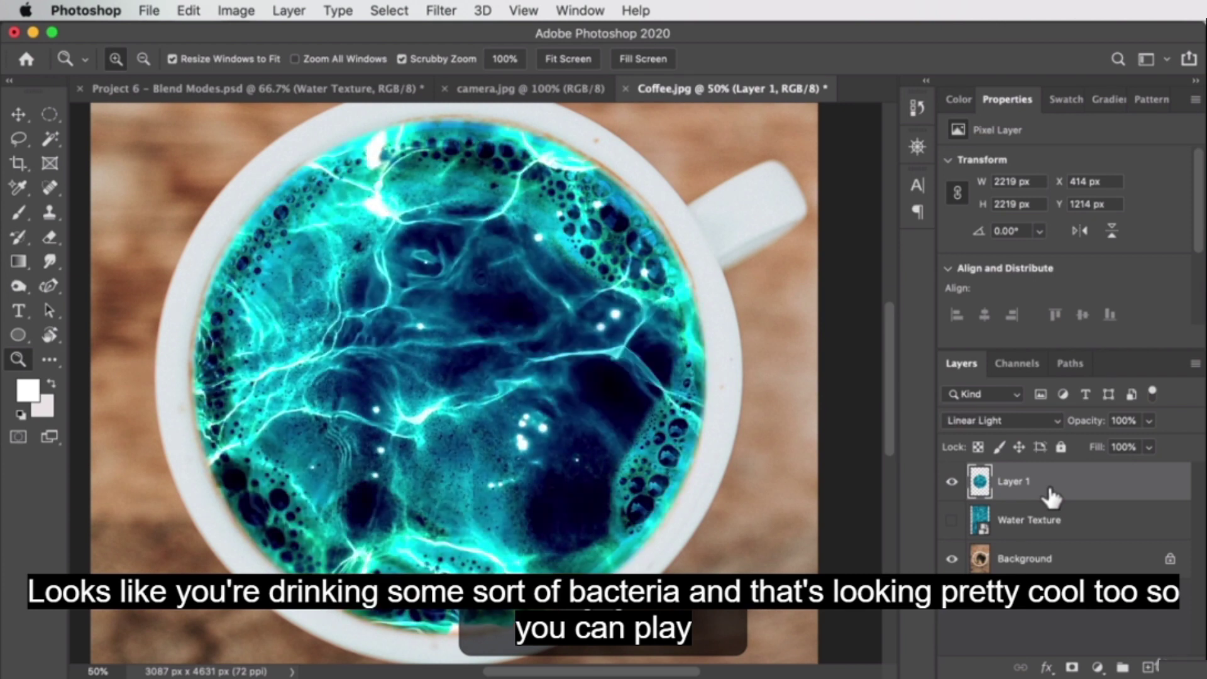
{"action": "key", "text": "shift+plus"}
{"action": "key", "text": "shift+minus"}
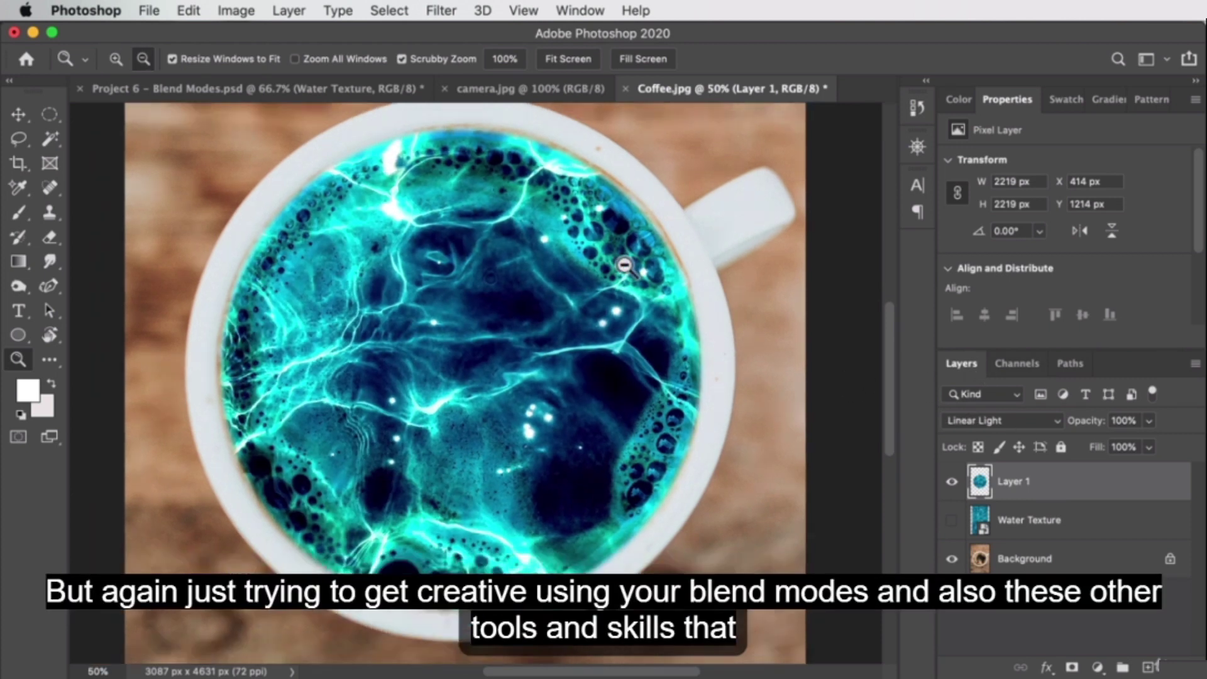
{"action": "left_click", "coordinate": [668, 345], "text": "alt"}
{"action": "left_click", "coordinate": [752, 271], "text": "alt"}
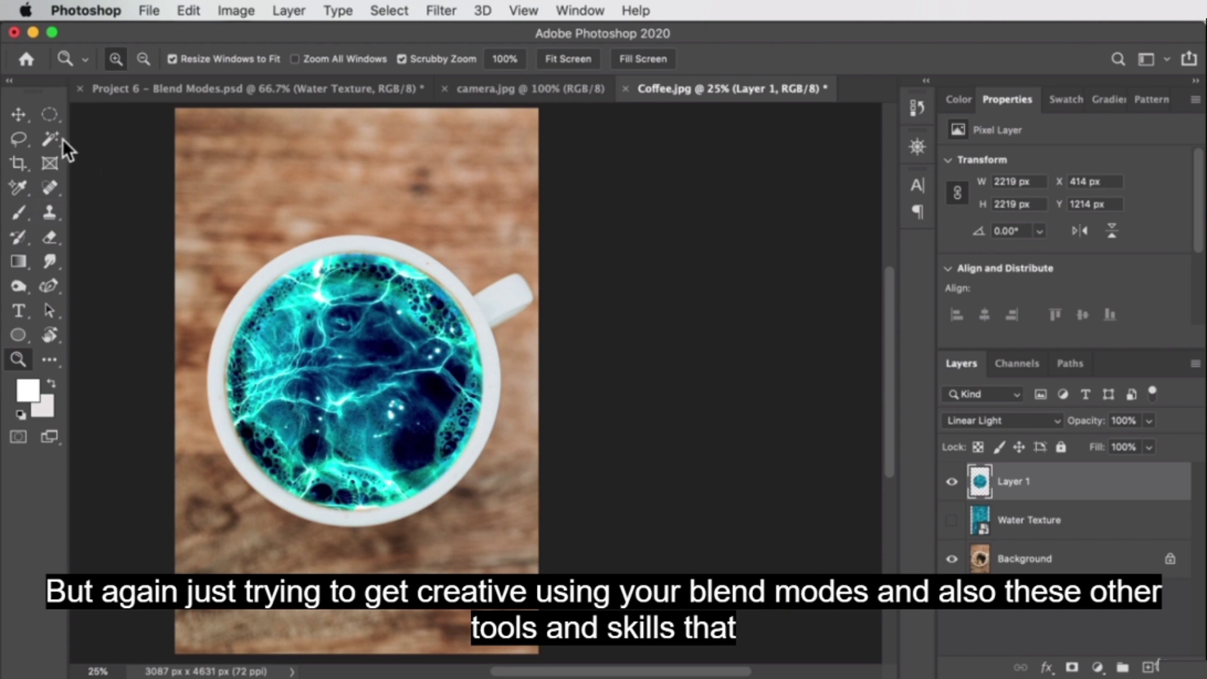
{"action": "key", "text": "Tab"}
{"action": "key", "text": "Tab"}
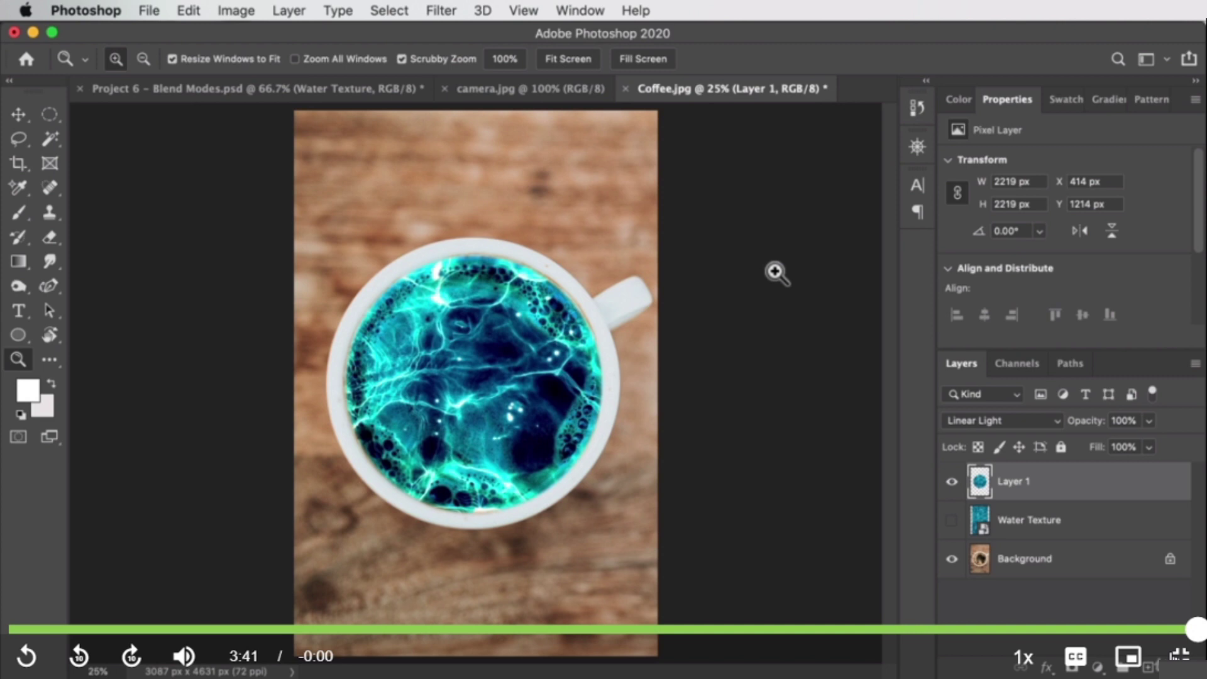
Step: Leave full-screen playback, open the course lesson "Create a Spotlight Effect with Blend Modes" and play it full screen
{"action": "key", "text": "Escape"}
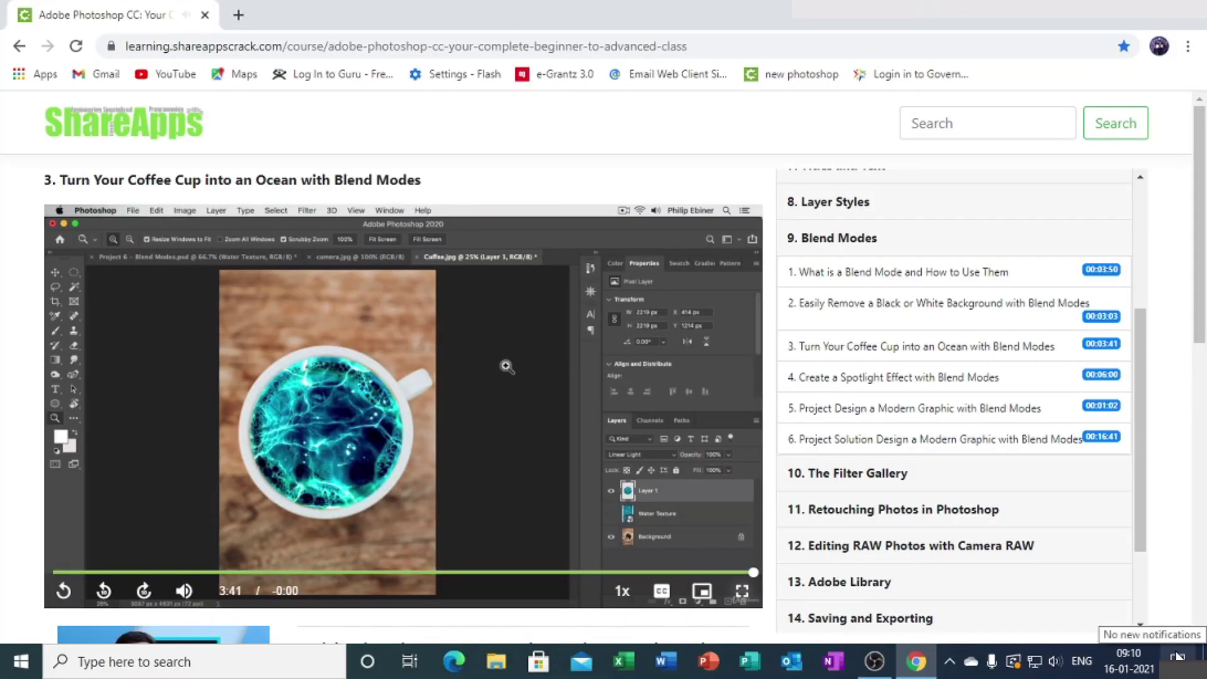
{"action": "left_click", "coordinate": [852, 379]}
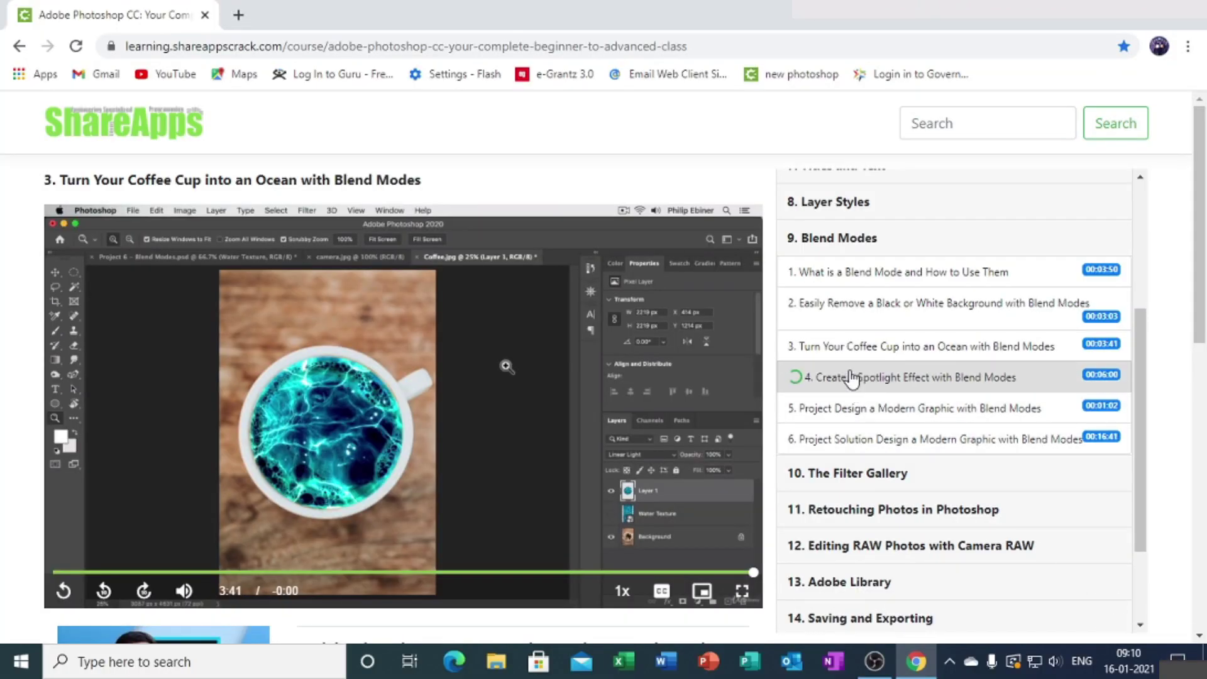
{"action": "left_click", "coordinate": [744, 591]}
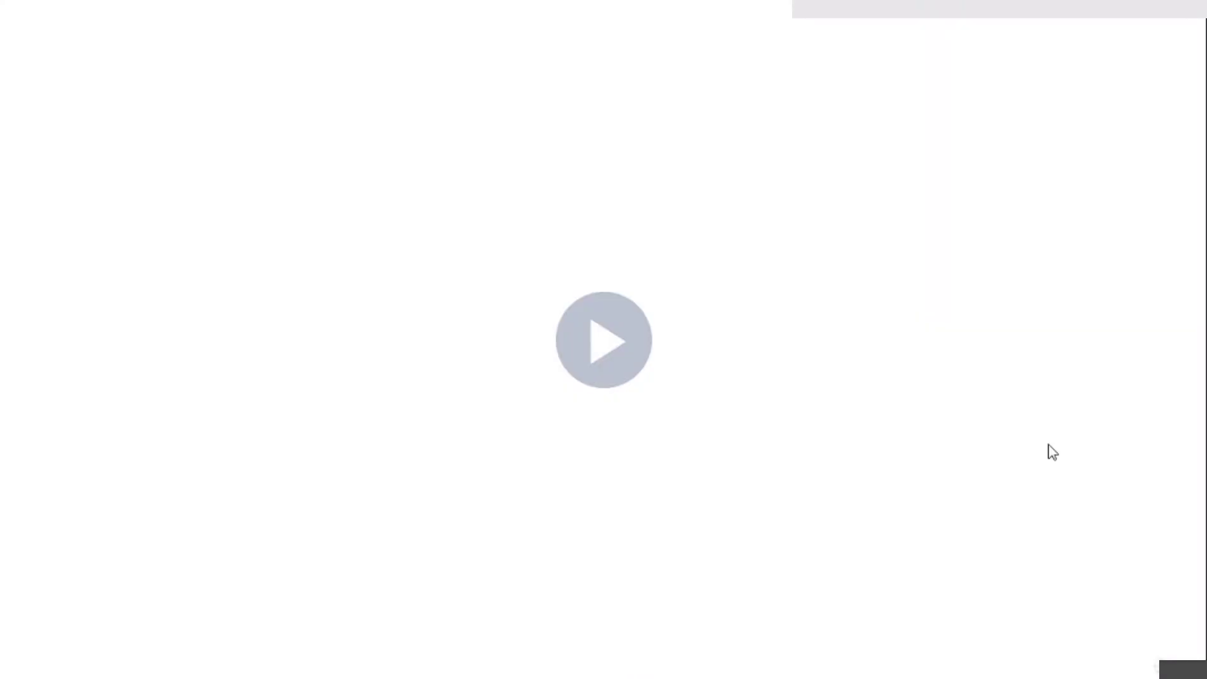
{"action": "left_click", "coordinate": [1123, 437]}
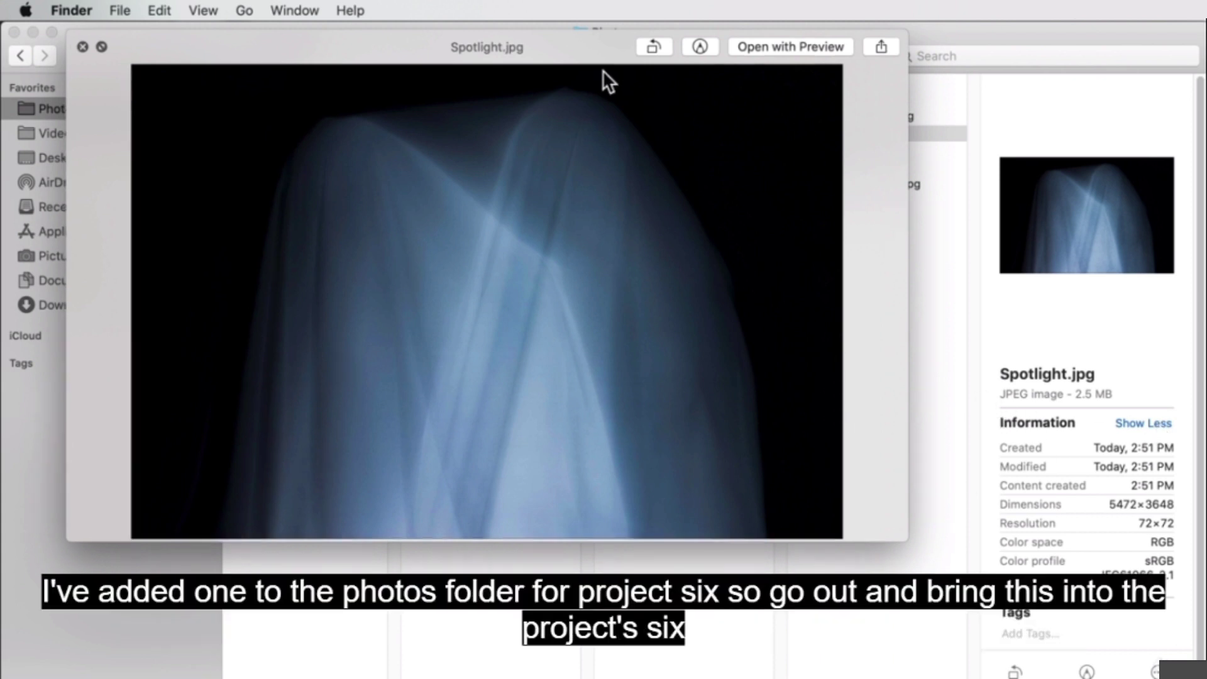
Step: Place Spotlight.jpg from the Project 6 Photos folder above the Woman Jumping layer and toggle its visibility to compare
{"action": "key", "text": "space"}
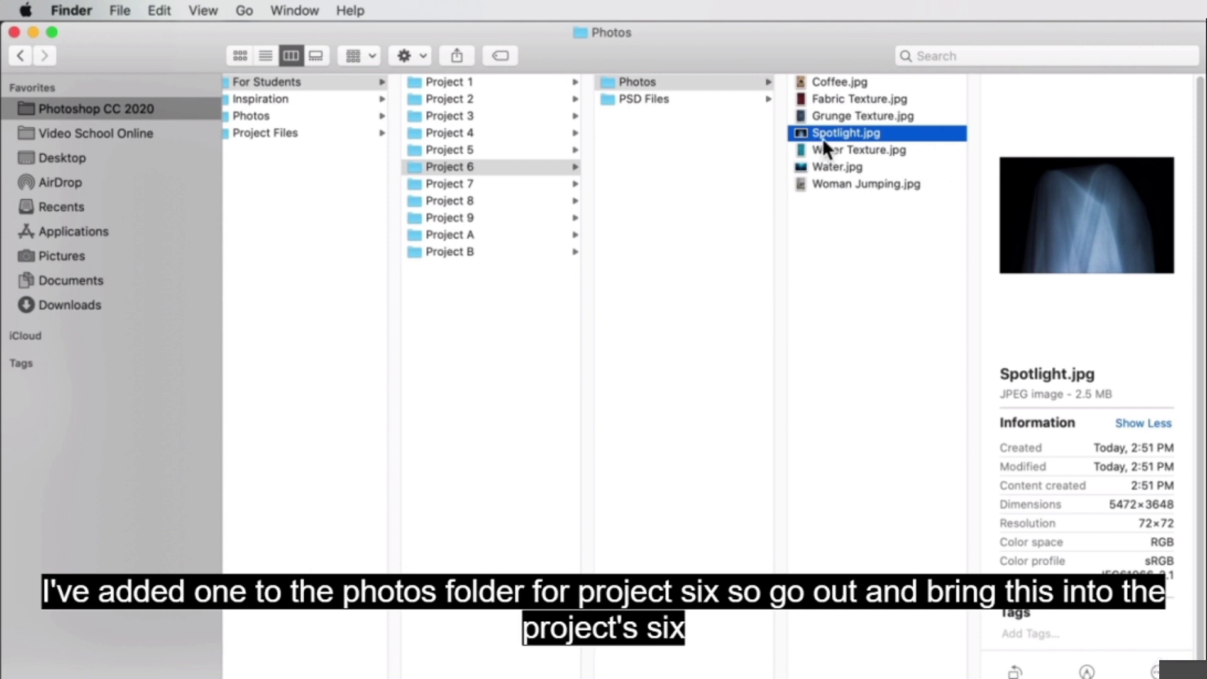
{"action": "left_click_drag", "start_coordinate": [838, 130], "coordinate": [436, 372]}
{"action": "key", "text": "super+Tab"}
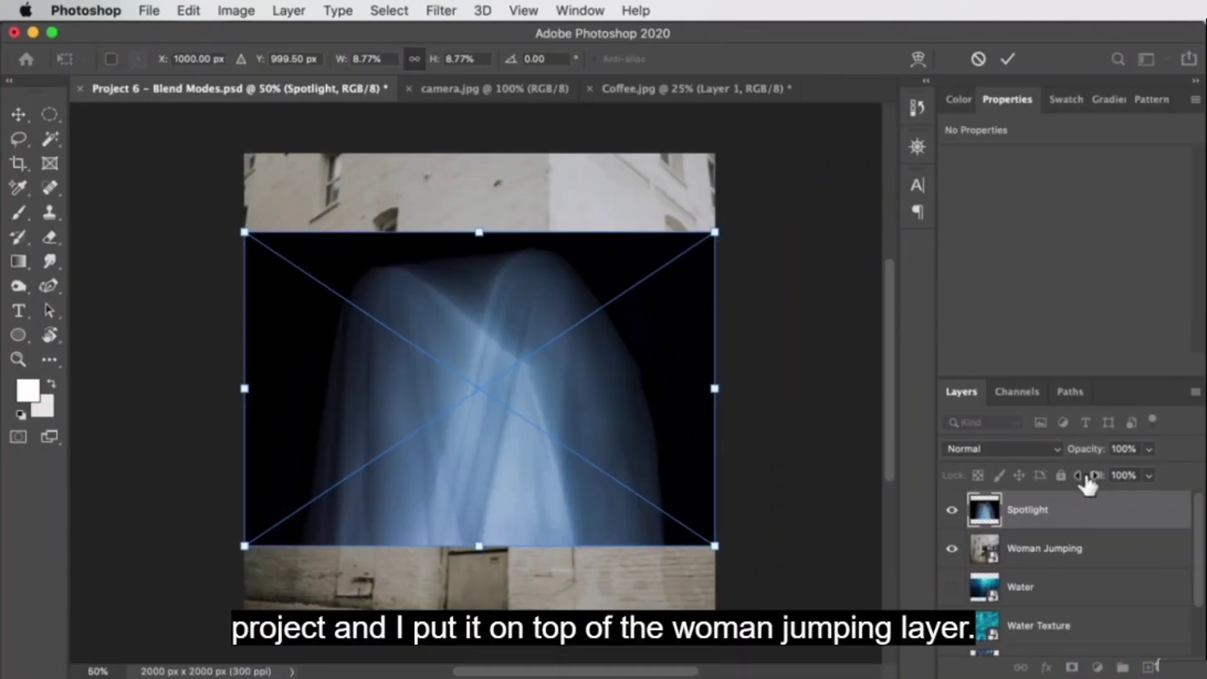
{"action": "left_click", "coordinate": [952, 510]}
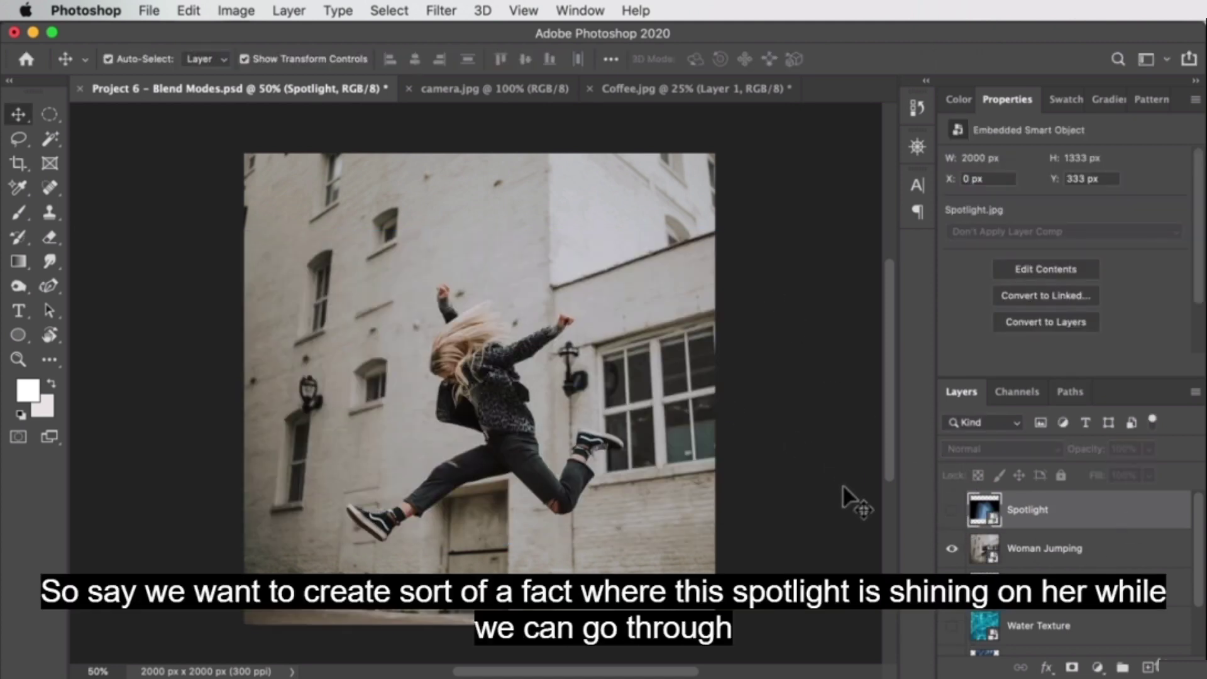
{"action": "left_click", "coordinate": [952, 510]}
{"action": "left_click", "coordinate": [722, 236]}
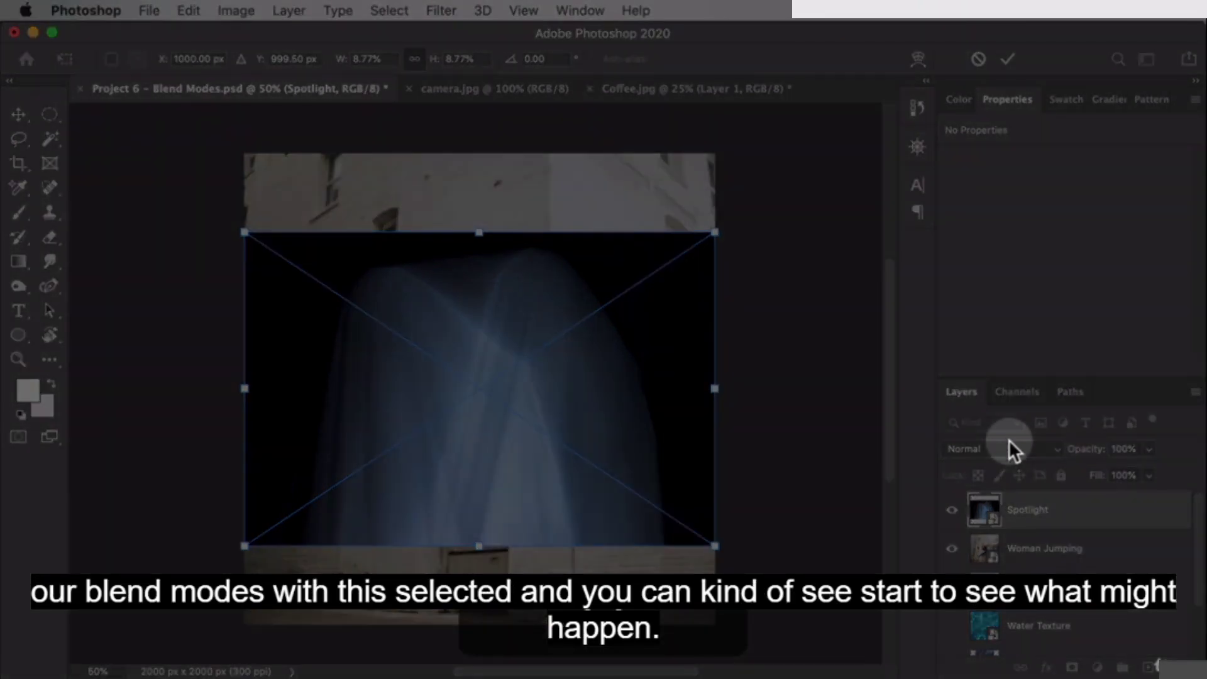
{"action": "key", "text": "Return"}
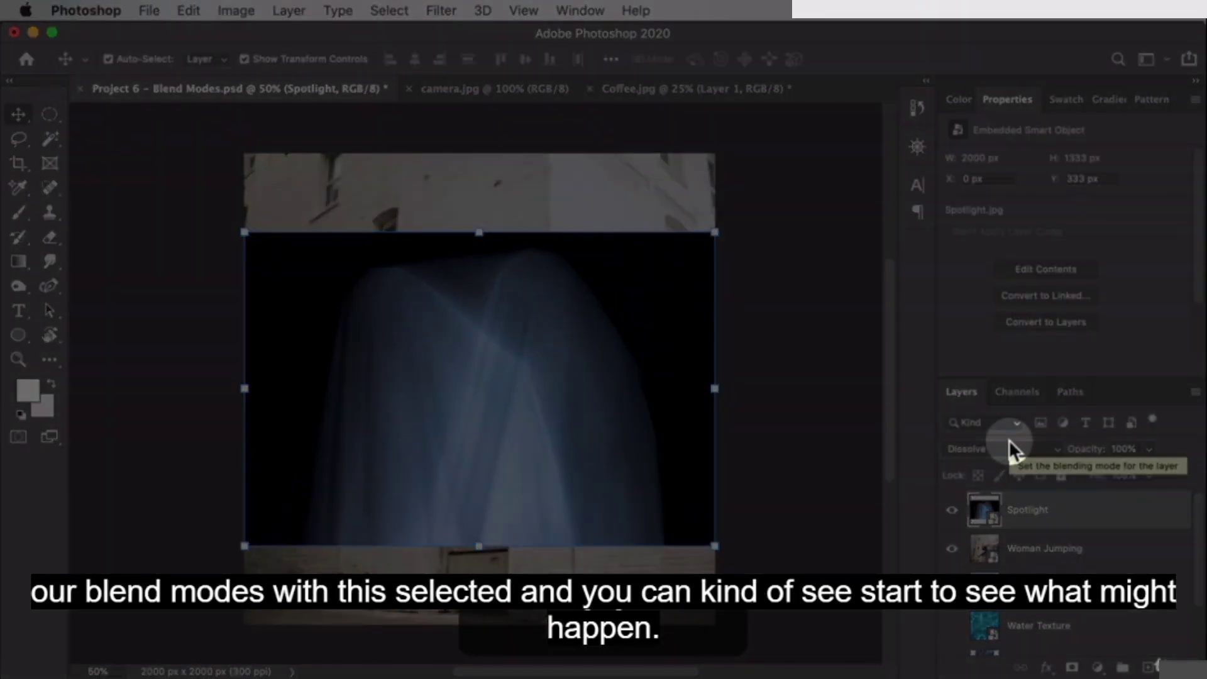
Step: Set the Spotlight layer's blend mode to Color Burn and enlarge it to about 13.49% so it covers the whole frame
{"action": "scroll", "coordinate": [1009, 448], "scroll_direction": "down", "scroll_amount": 4}
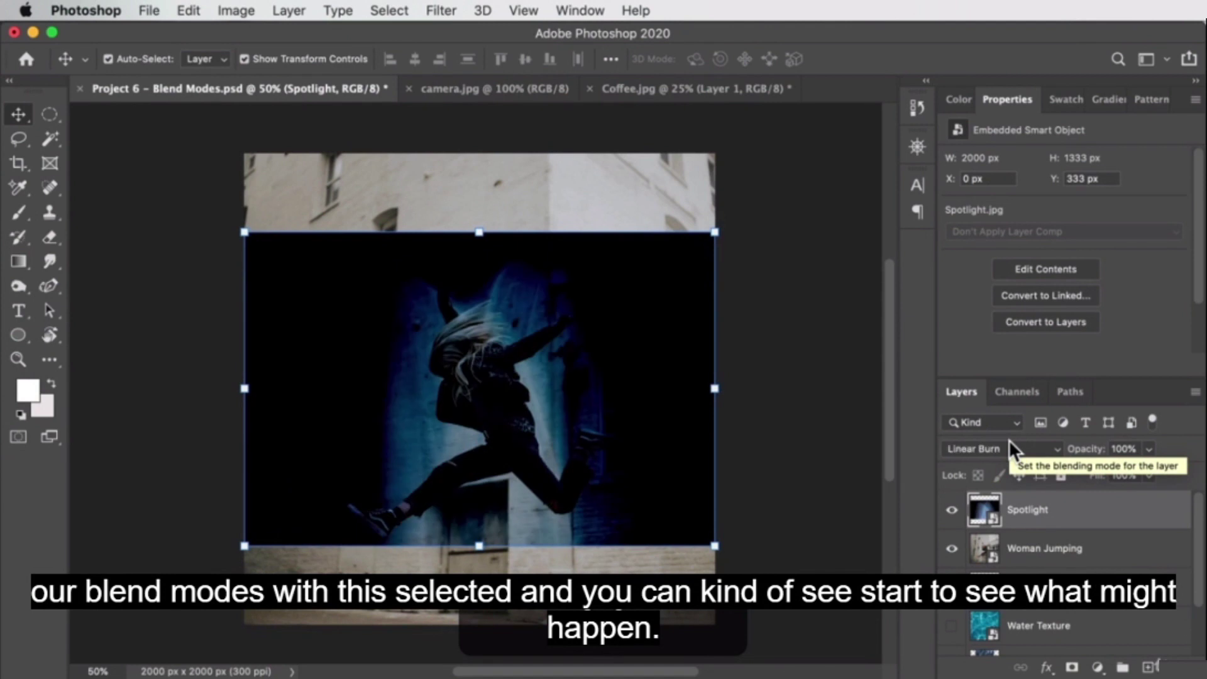
{"action": "scroll", "coordinate": [1009, 449], "scroll_direction": "up", "scroll_amount": 1}
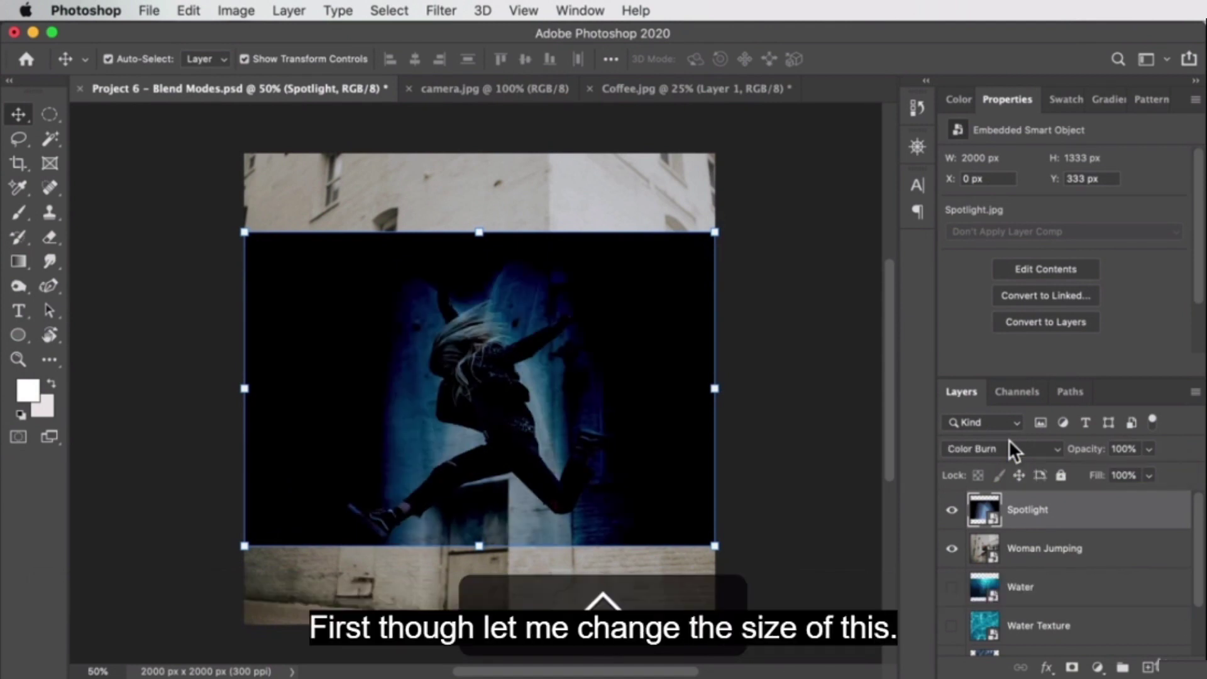
{"action": "key", "text": "ctrl+t"}
{"action": "left_click_drag", "start_coordinate": [480, 232], "coordinate": [497, 202]}
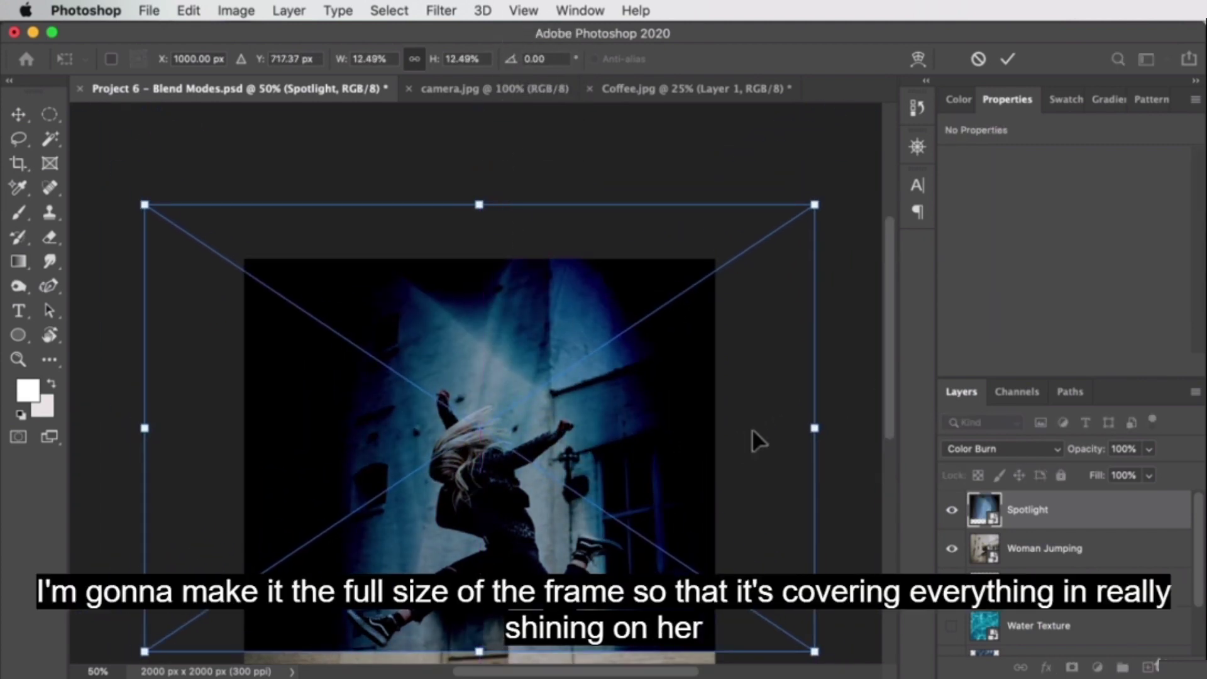
{"action": "scroll", "coordinate": [745, 410], "scroll_direction": "down", "scroll_amount": 3}
{"action": "left_click_drag", "start_coordinate": [706, 345], "coordinate": [701, 397]}
{"action": "left_click_drag", "start_coordinate": [479, 144], "coordinate": [481, 103]}
{"action": "left_click_drag", "start_coordinate": [550, 210], "coordinate": [526, 247]}
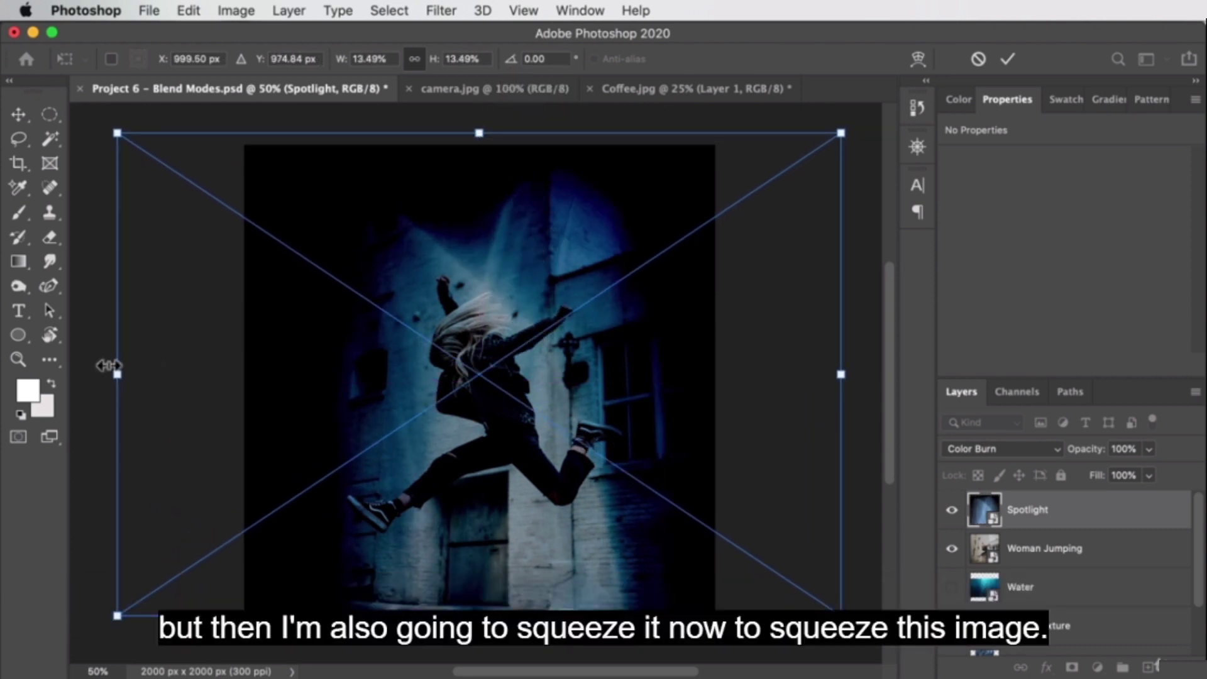
Step: Squeeze the Spotlight layer in from both sides without keeping proportions, to a width of about 9.08%
{"action": "left_click_drag", "start_coordinate": [842, 376], "coordinate": [741, 364]}
{"action": "key", "text": "super+z"}
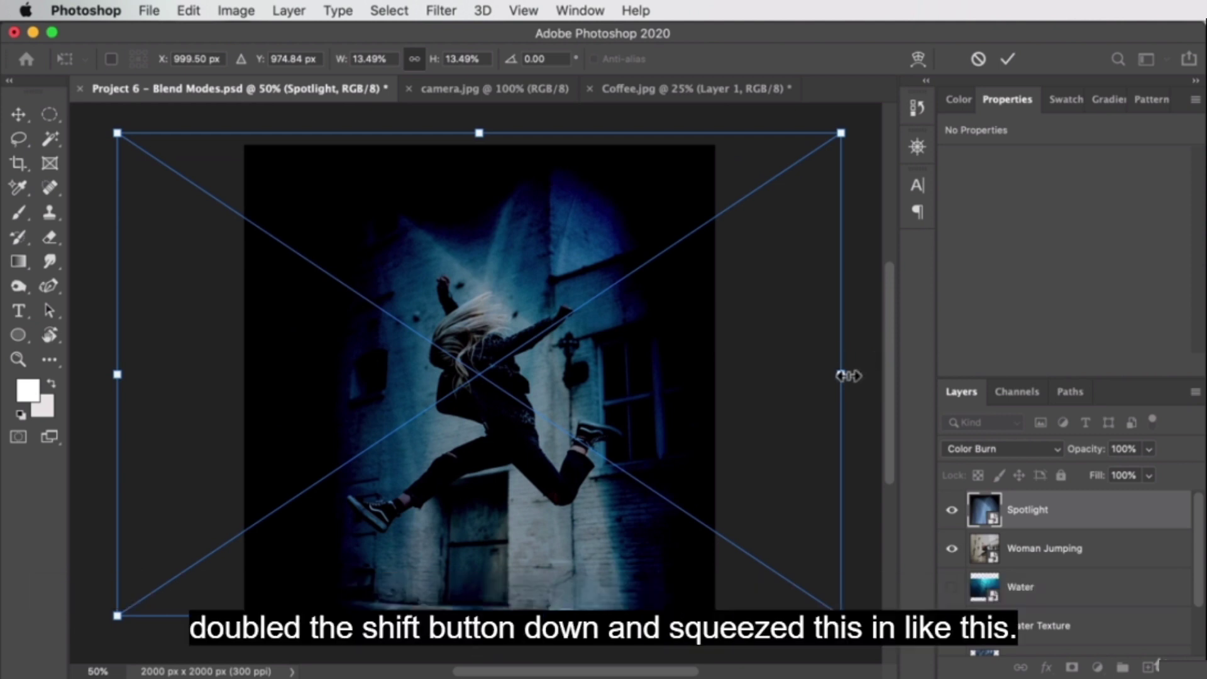
{"action": "left_click_drag", "start_coordinate": [846, 375], "coordinate": [728, 372]}
{"action": "left_click_drag", "start_coordinate": [117, 375], "coordinate": [235, 375]}
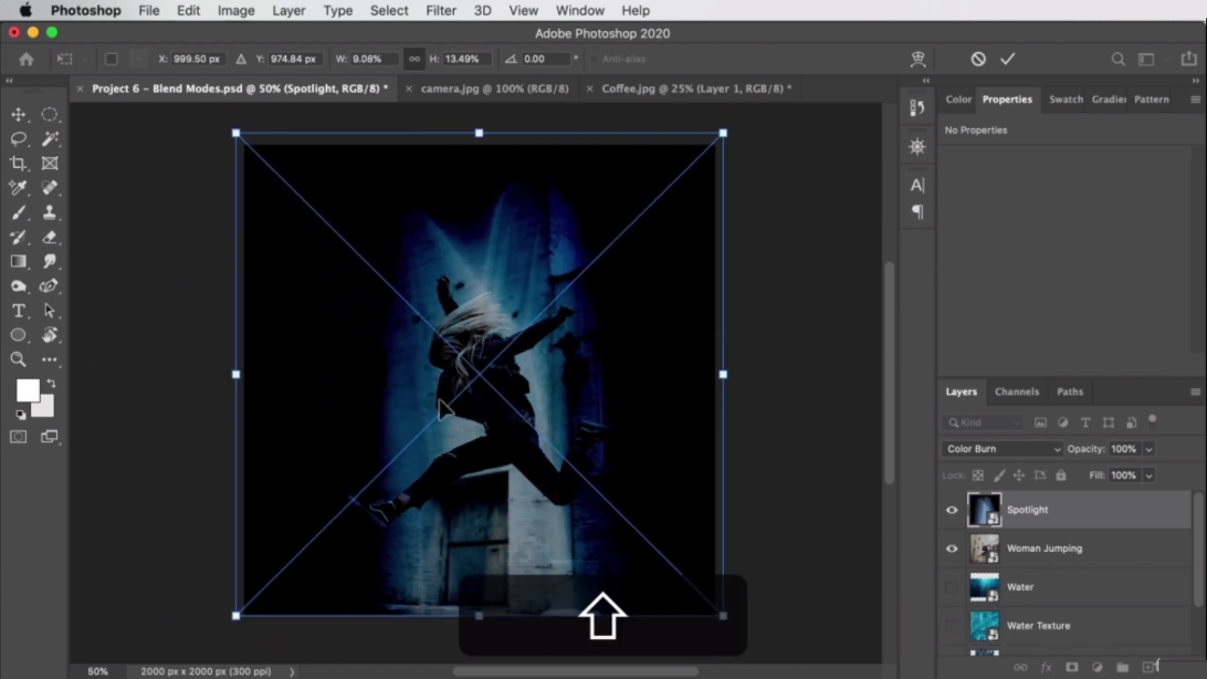
Step: Stretch the Spotlight layer to a height of about 24.10% and move it up so the beam falls on the jumping woman
{"action": "left_click_drag", "start_coordinate": [479, 616], "coordinate": [480, 565]}
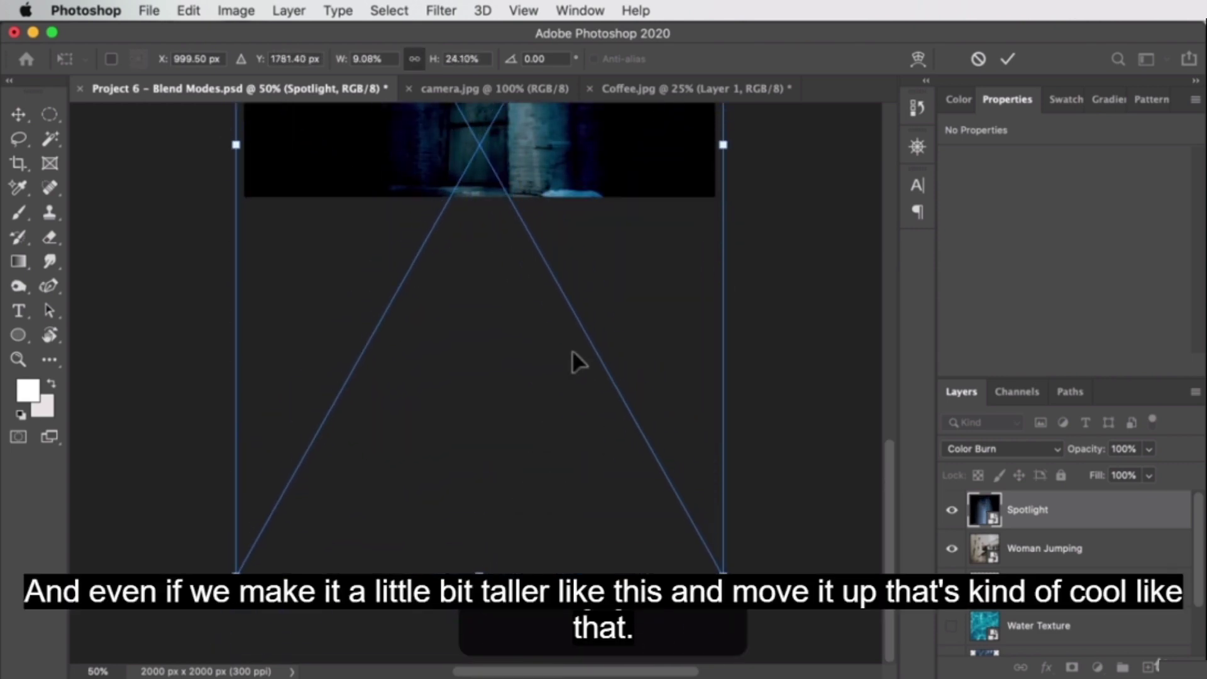
{"action": "left_click_drag", "start_coordinate": [512, 426], "coordinate": [513, 227]}
{"action": "scroll", "coordinate": [596, 430], "scroll_direction": "up", "scroll_amount": 3}
{"action": "left_click_drag", "start_coordinate": [561, 313], "coordinate": [568, 371]}
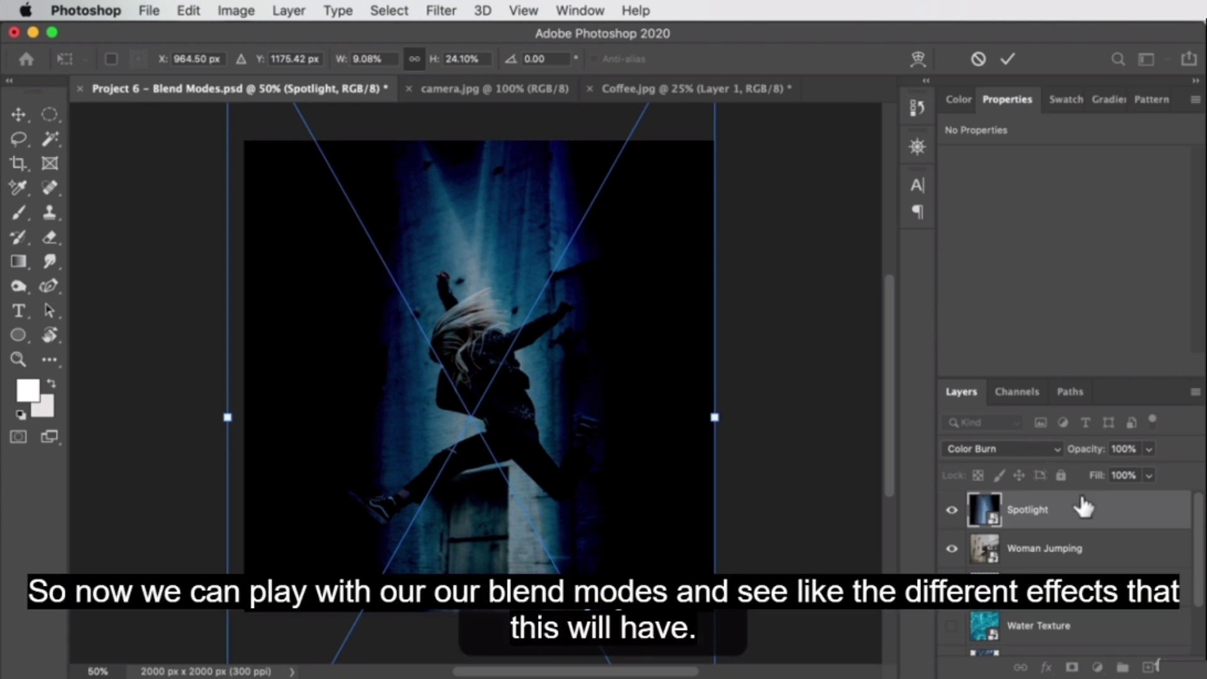
Step: Commit the Spotlight layer's transform and cycle its blend mode through the lightening group to Color Dodge
{"action": "key", "text": "Return"}
{"action": "key", "text": "shift+plus"}
{"action": "key", "text": "shift+plus"}
{"action": "key", "text": "shift+plus"}
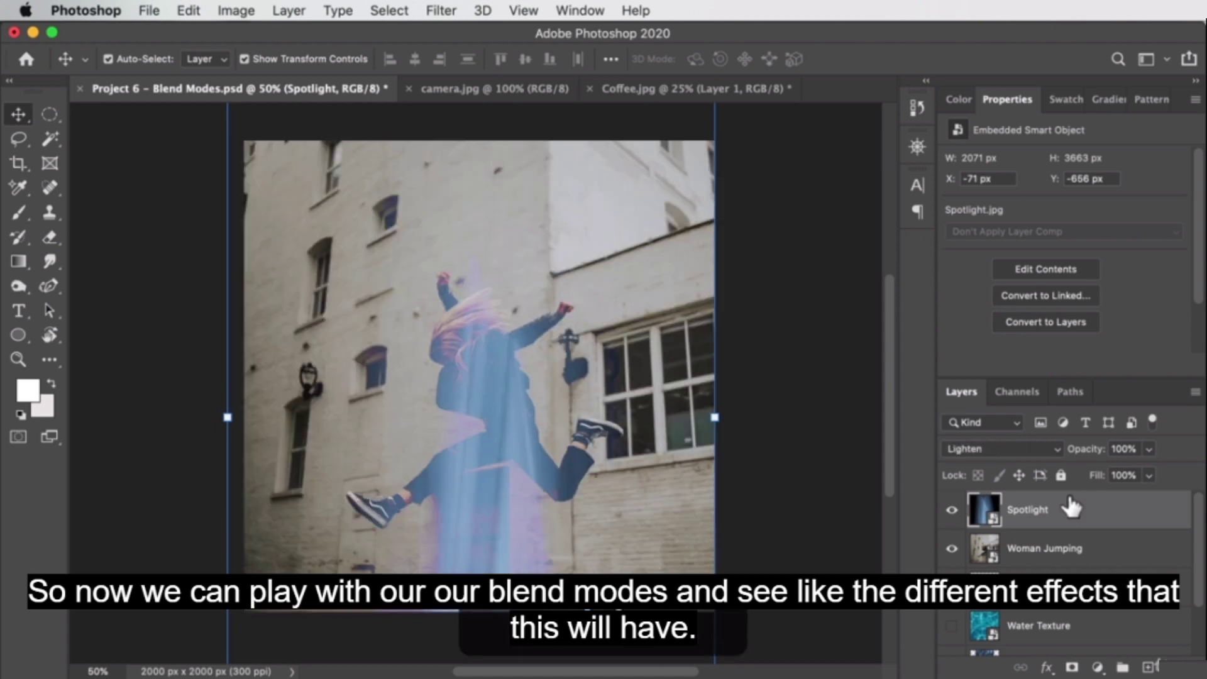
{"action": "key", "text": "shift+plus"}
{"action": "key", "text": "shift+plus"}
{"action": "key", "text": "shift+plus"}
{"action": "key", "text": "shift+minus"}
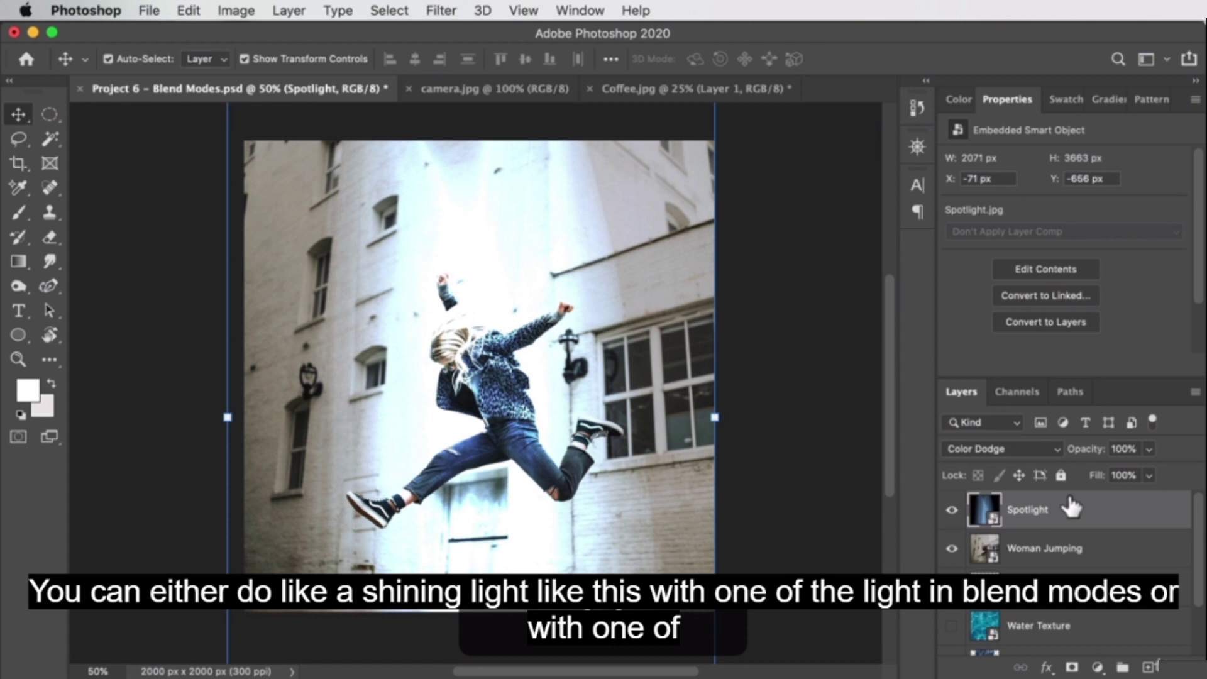
{"action": "left_click", "coordinate": [1006, 449]}
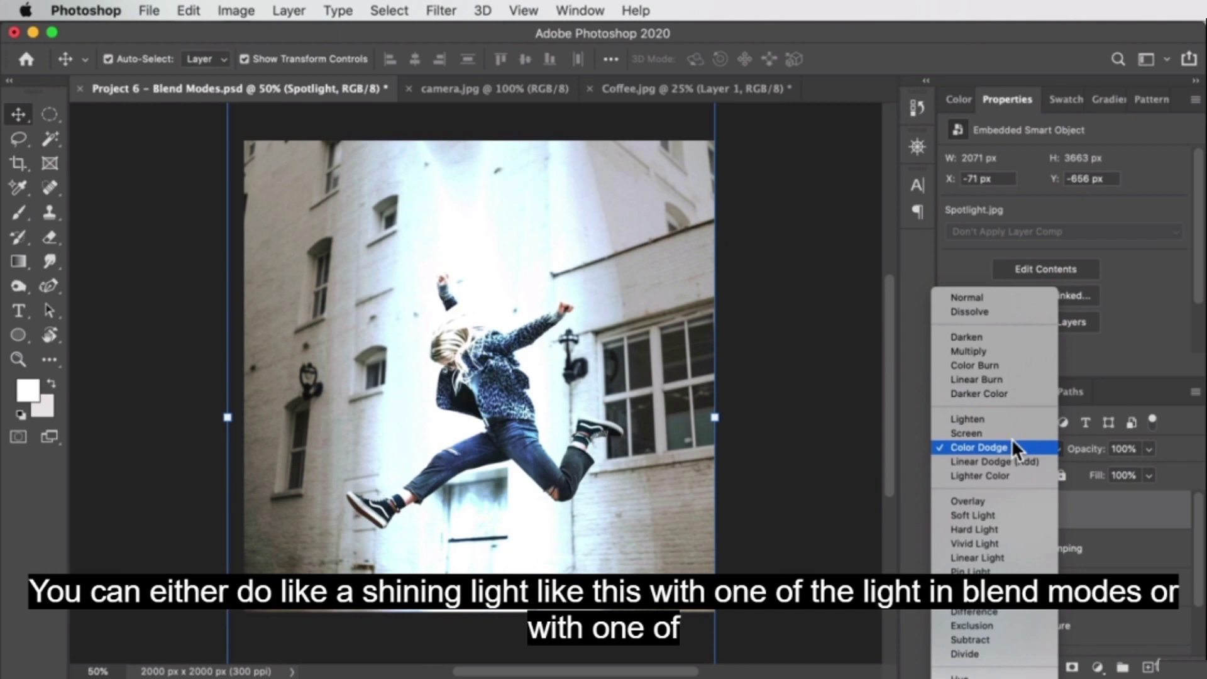
{"action": "left_click", "coordinate": [1133, 503]}
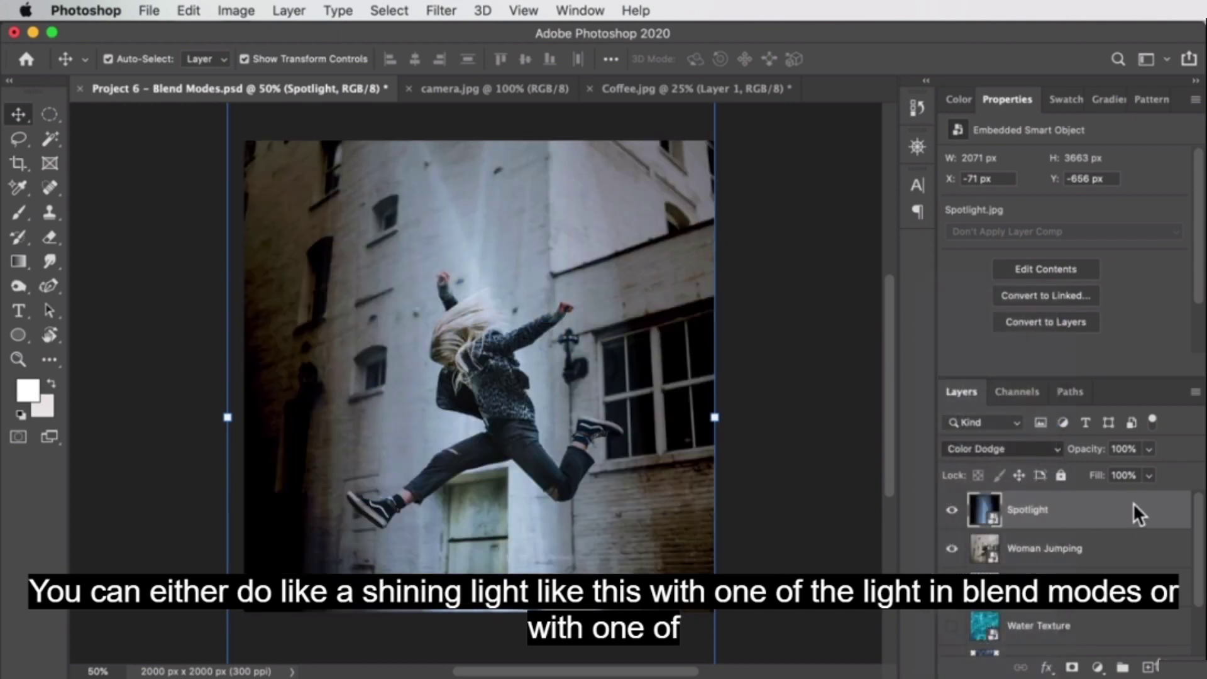
Step: Try the contrast blend modes on the Spotlight layer and settle on Linear Light
{"action": "key", "text": "shift+plus"}
{"action": "key", "text": "shift+plus"}
{"action": "key", "text": "shift+plus"}
{"action": "key", "text": "shift+plus"}
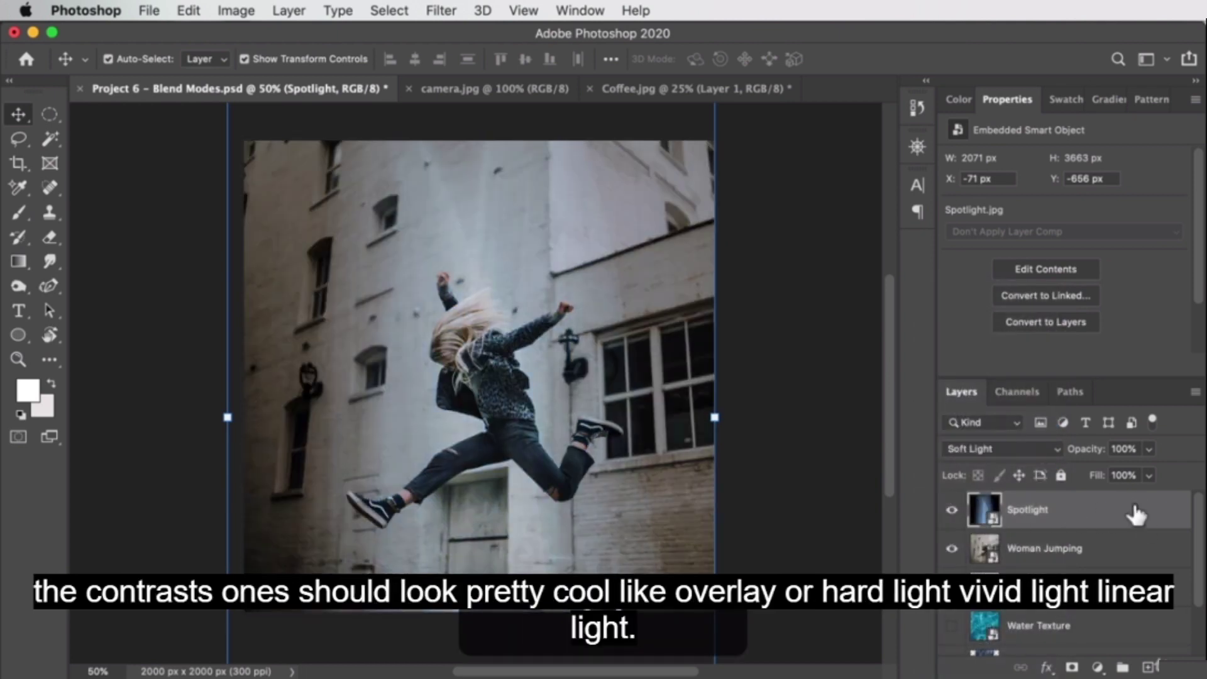
{"action": "key", "text": "shift+minus"}
{"action": "key", "text": "shift+plus"}
{"action": "key", "text": "shift+plus"}
{"action": "key", "text": "shift+plus"}
{"action": "key", "text": "shift+plus"}
{"action": "key", "text": "shift+plus"}
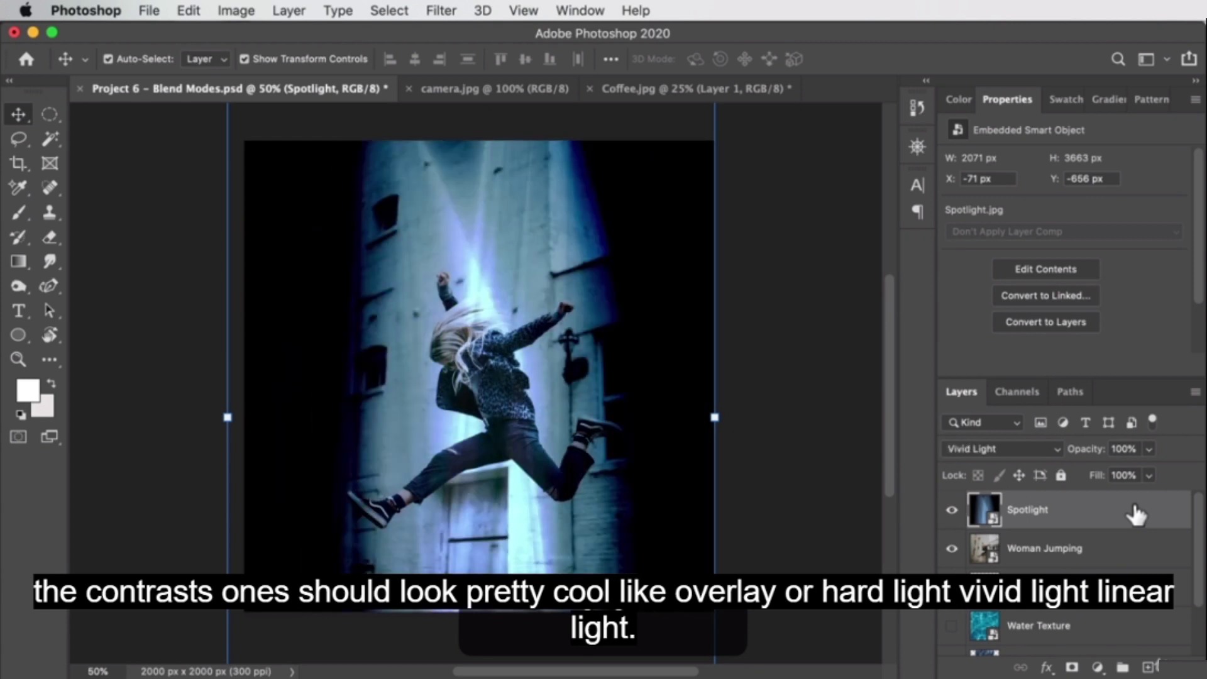
{"action": "key", "text": "shift+minus"}
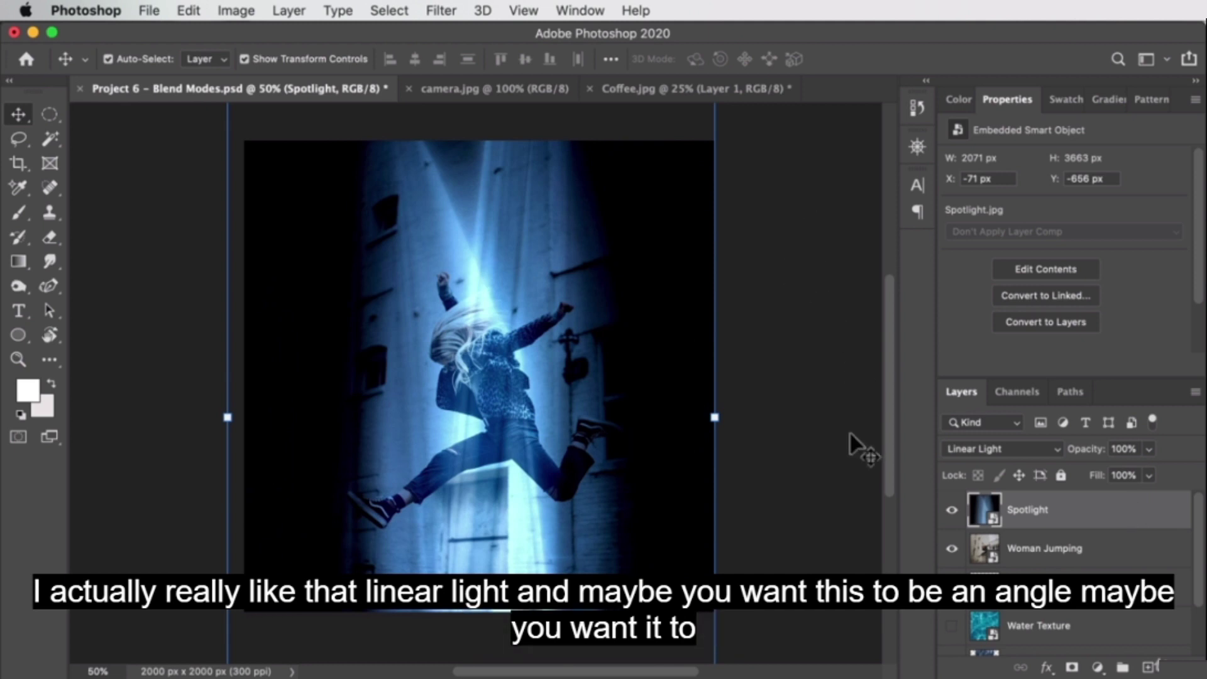
Step: Rotate the Spotlight layer to about -46.74° and widen it to about 12.62% so the beam falls diagonally on the woman
{"action": "left_click_drag", "start_coordinate": [738, 413], "coordinate": [431, 655]}
{"action": "left_click_drag", "start_coordinate": [678, 550], "coordinate": [515, 539]}
{"action": "left_click_drag", "start_coordinate": [383, 337], "coordinate": [458, 338]}
{"action": "left_click_drag", "start_coordinate": [619, 228], "coordinate": [504, 584]}
{"action": "mouse_move", "coordinate": [431, 419]}
{"action": "left_mouse_down"}
{"action": "mouse_move", "coordinate": [342, 320]}
{"action": "mouse_move", "coordinate": [415, 409]}
{"action": "mouse_move", "coordinate": [428, 370]}
{"action": "mouse_move", "coordinate": [450, 391]}
{"action": "mouse_move", "coordinate": [431, 405]}
{"action": "left_mouse_up"}
{"action": "left_click_drag", "start_coordinate": [180, 491], "coordinate": [95, 583]}
{"action": "left_click_drag", "start_coordinate": [512, 130], "coordinate": [575, 139]}
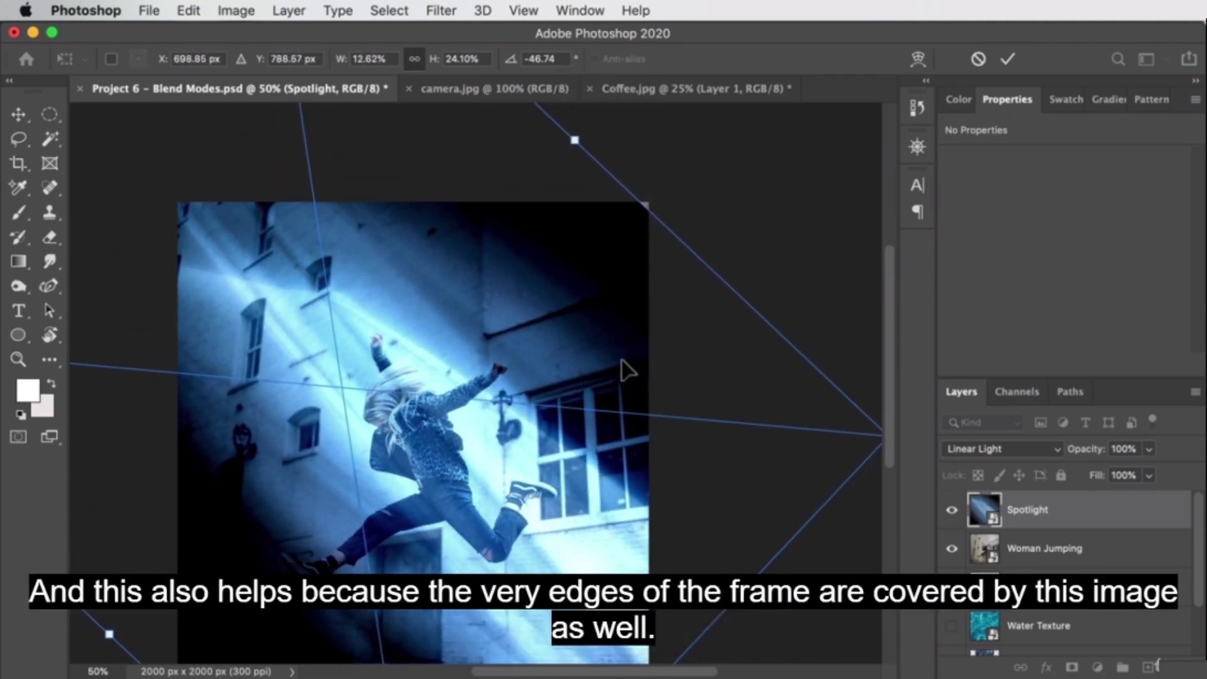
Step: Widen the angled Spotlight layer to about 12.87% and reposition it to about X -1436 px, Y -1397 px
{"action": "scroll", "coordinate": [626, 364], "scroll_direction": "down", "scroll_amount": 2}
{"action": "left_click_drag", "start_coordinate": [574, 110], "coordinate": [586, 111]}
{"action": "left_click_drag", "start_coordinate": [531, 384], "coordinate": [538, 356]}
{"action": "key", "text": "Return"}
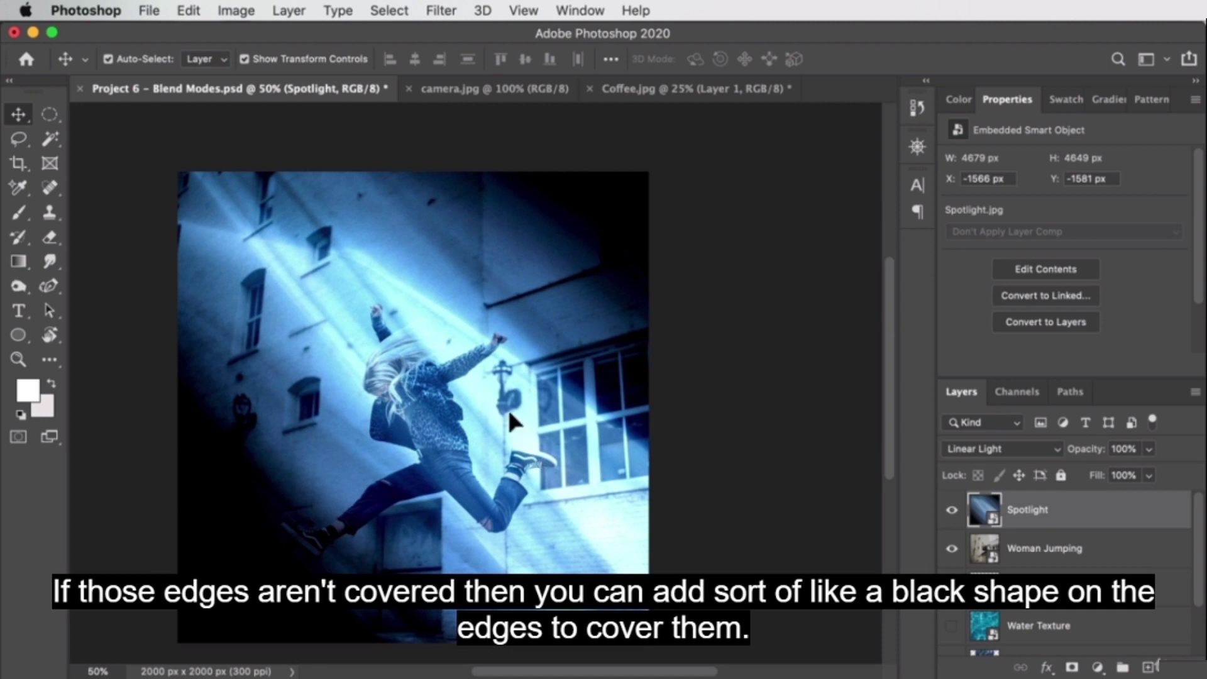
{"action": "left_click_drag", "start_coordinate": [523, 304], "coordinate": [554, 347]}
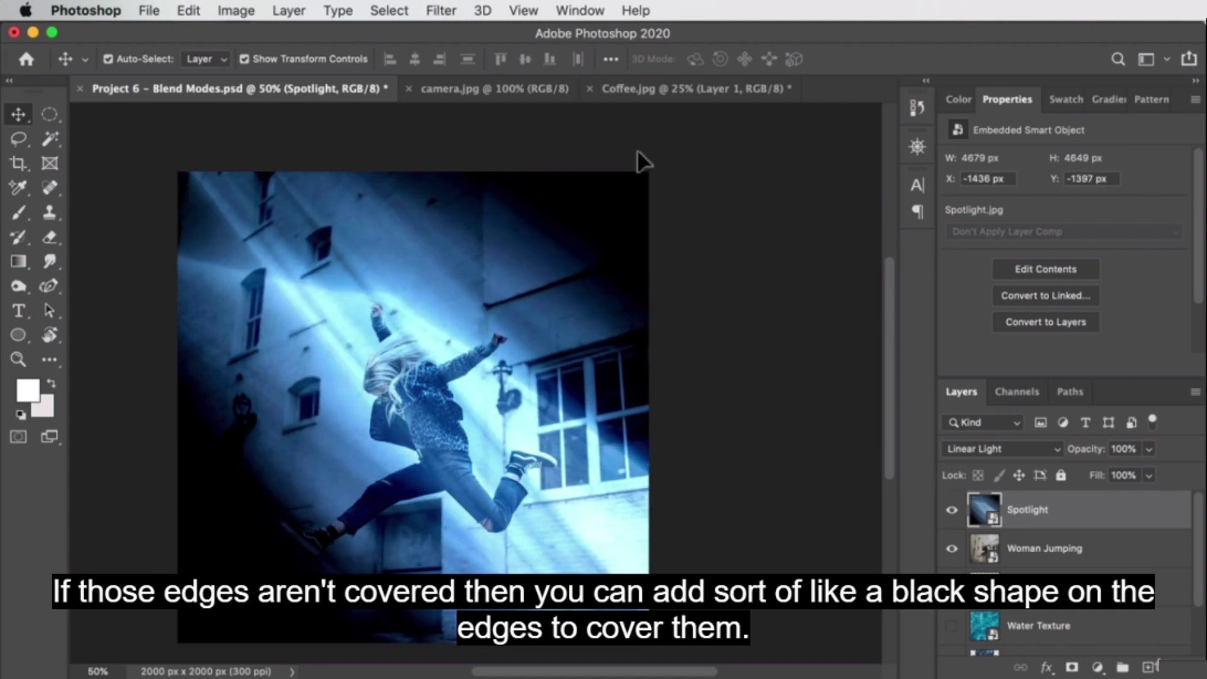
Step: Rotate the Spotlight layer to about -31.67° for a steeper beam and nudge it into place over the woman
{"action": "key", "text": "z"}
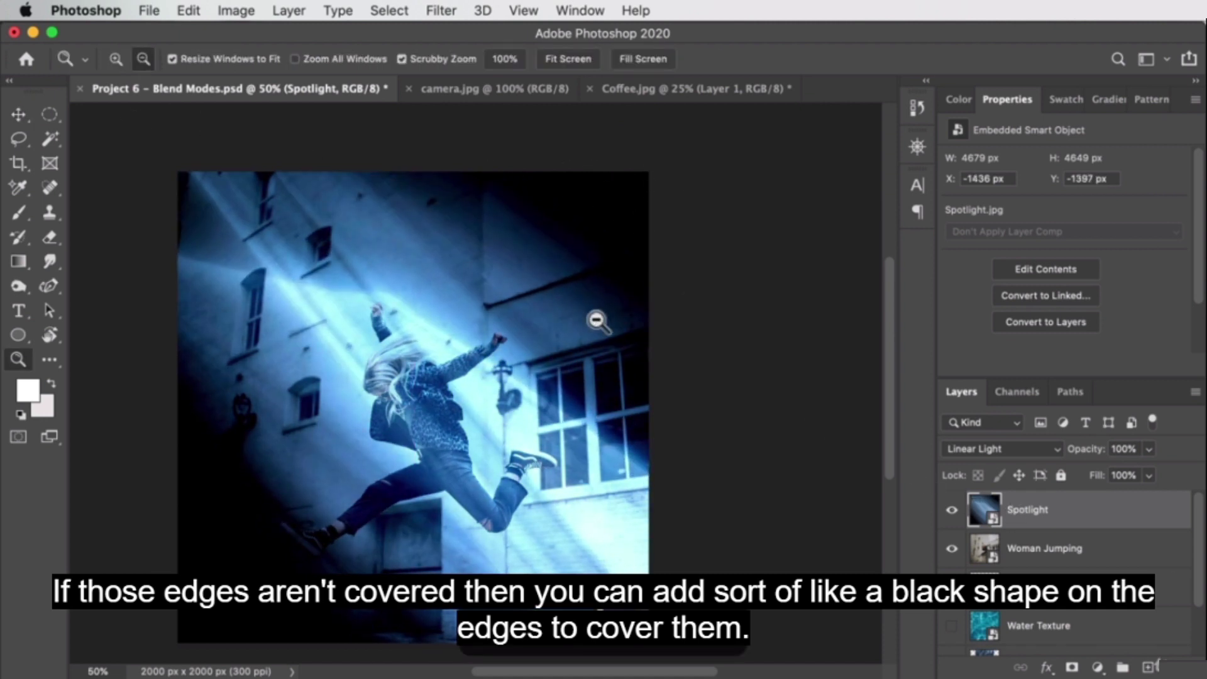
{"action": "left_click", "coordinate": [595, 316], "text": "alt"}
{"action": "left_click_drag", "start_coordinate": [412, 369], "coordinate": [531, 283]}
{"action": "key", "text": "v"}
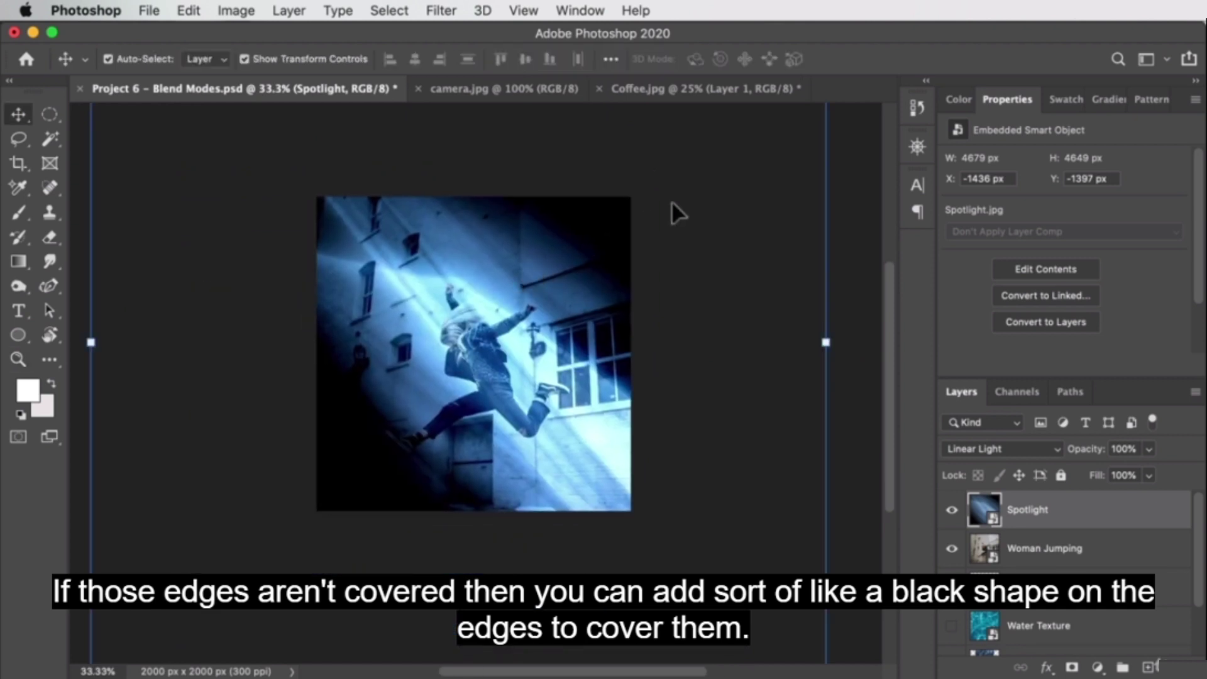
{"action": "left_click_drag", "start_coordinate": [844, 333], "coordinate": [861, 442]}
{"action": "mouse_move", "coordinate": [607, 414]}
{"action": "left_mouse_down"}
{"action": "mouse_move", "coordinate": [582, 366]}
{"action": "mouse_move", "coordinate": [593, 409]}
{"action": "left_mouse_up"}
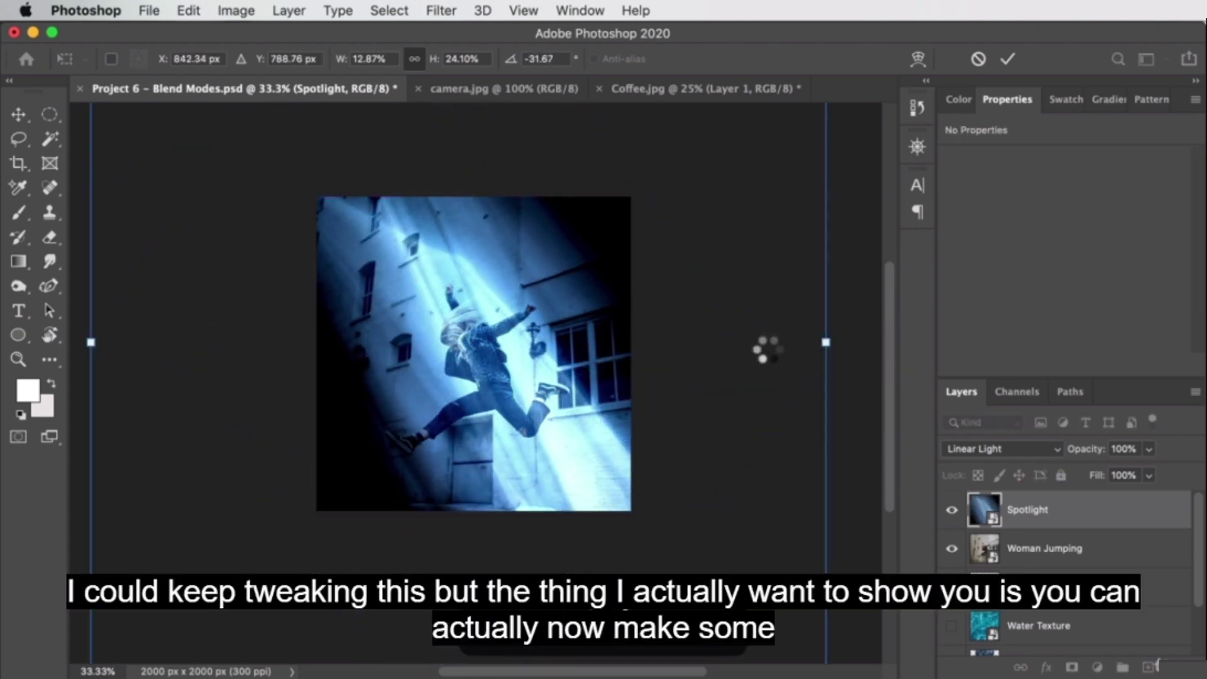
{"action": "key", "text": "z"}
{"action": "left_click", "coordinate": [482, 352]}
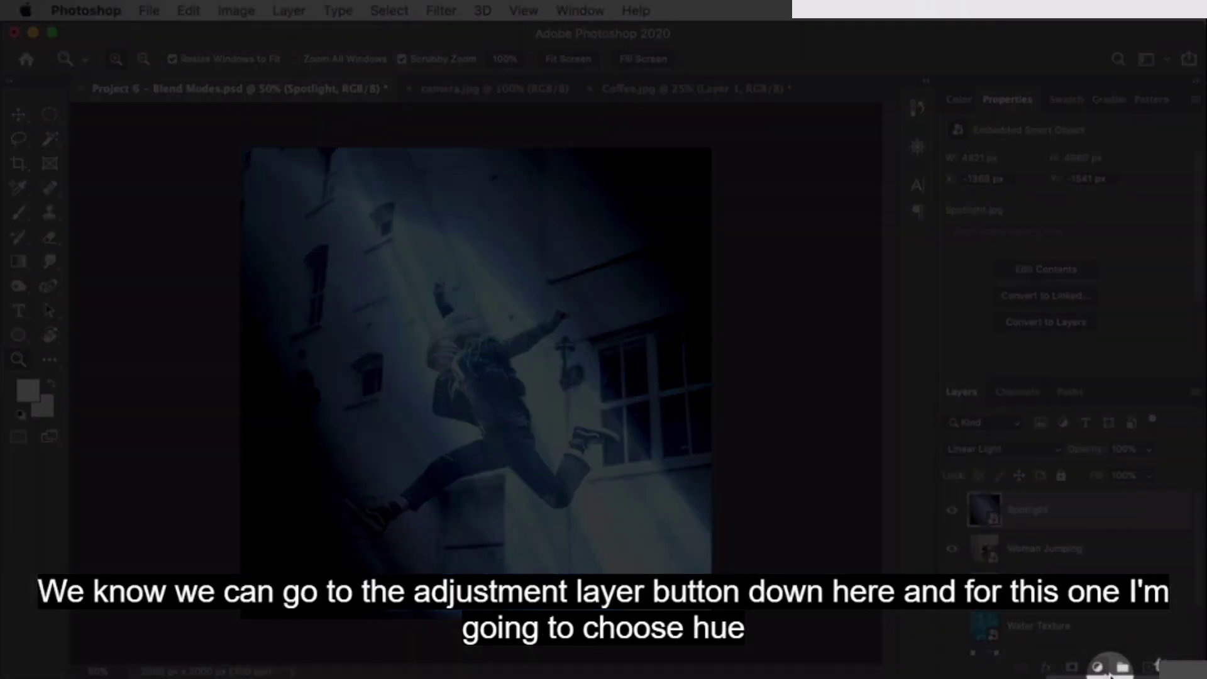
Step: Add a Hue/Saturation adjustment layer above Spotlight with hue -170 and saturation -25 for a warm yellow light
{"action": "left_click", "coordinate": [1097, 668]}
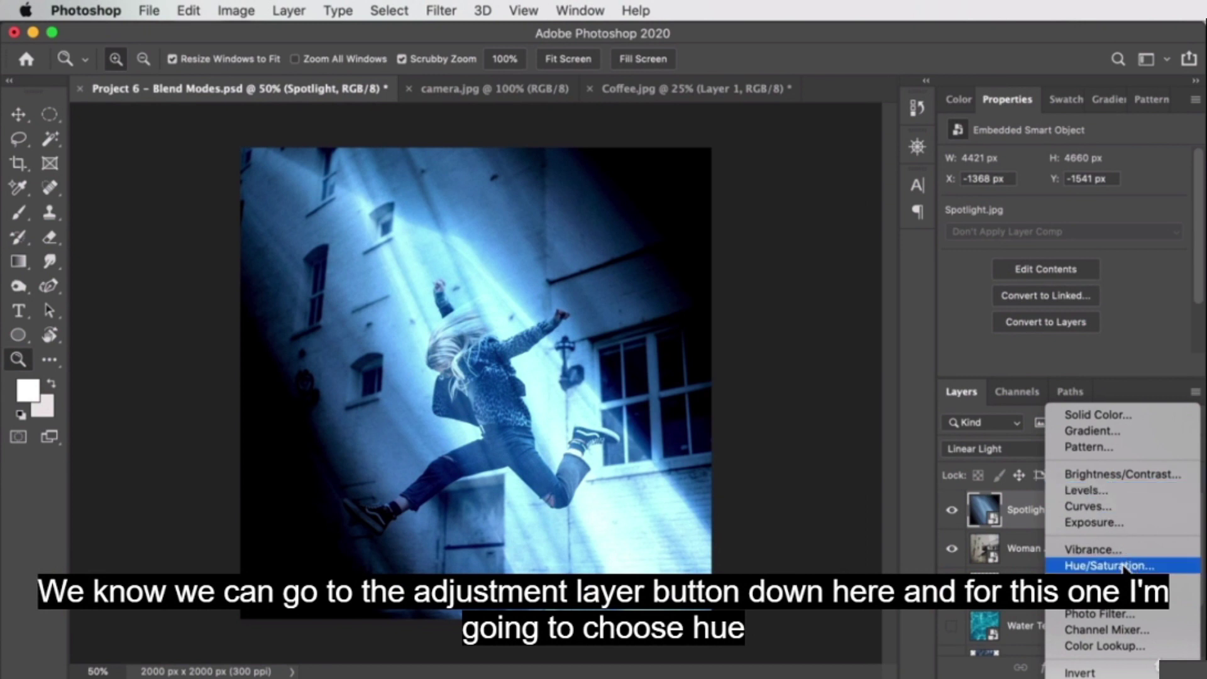
{"action": "left_click", "coordinate": [1110, 565]}
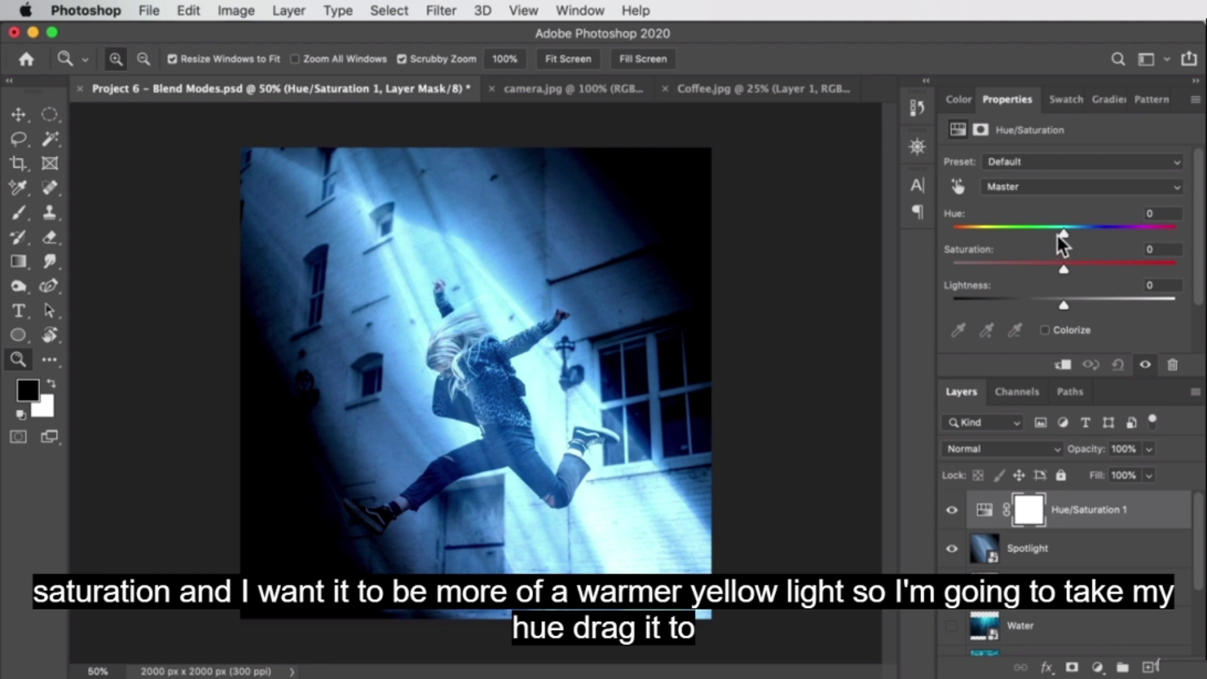
{"action": "left_click_drag", "start_coordinate": [1063, 232], "coordinate": [956, 248]}
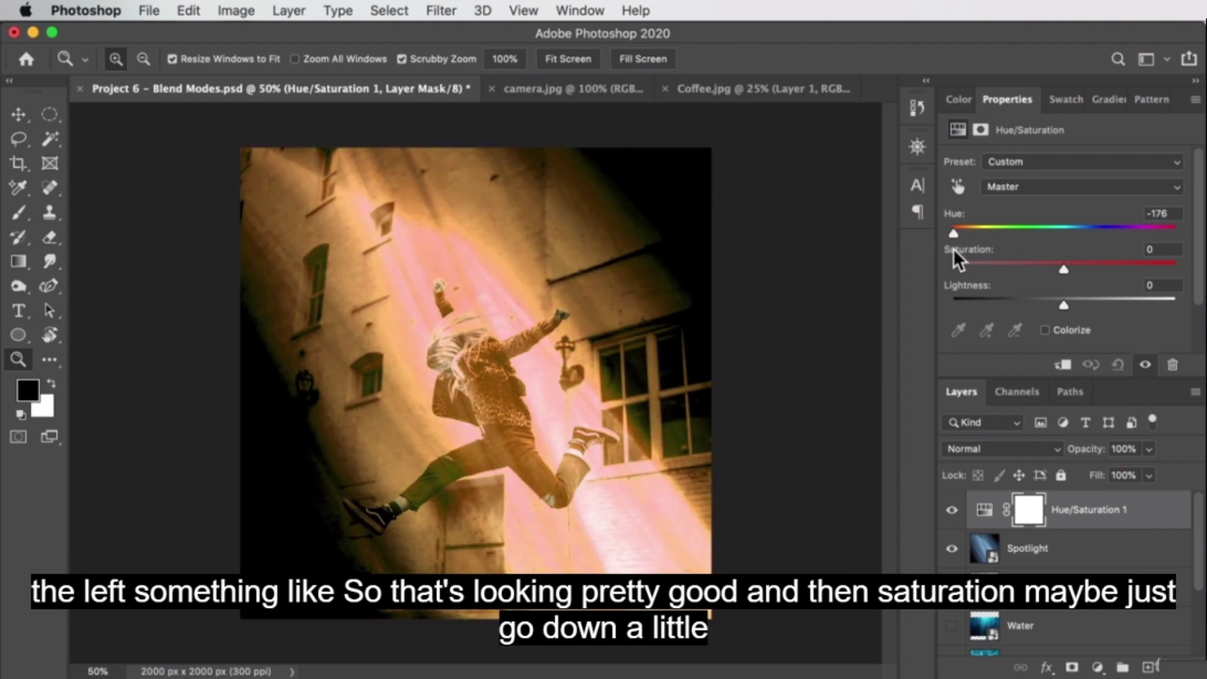
{"action": "left_click_drag", "start_coordinate": [1064, 270], "coordinate": [1035, 279]}
{"action": "left_click_drag", "start_coordinate": [959, 235], "coordinate": [956, 236]}
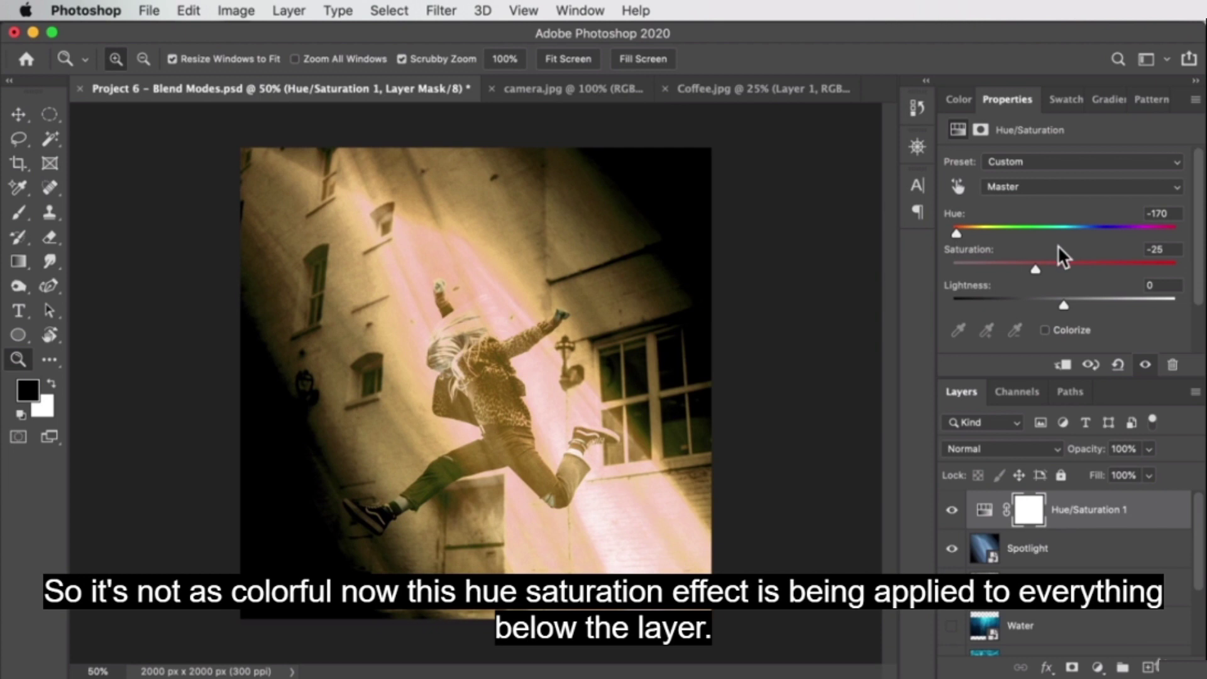
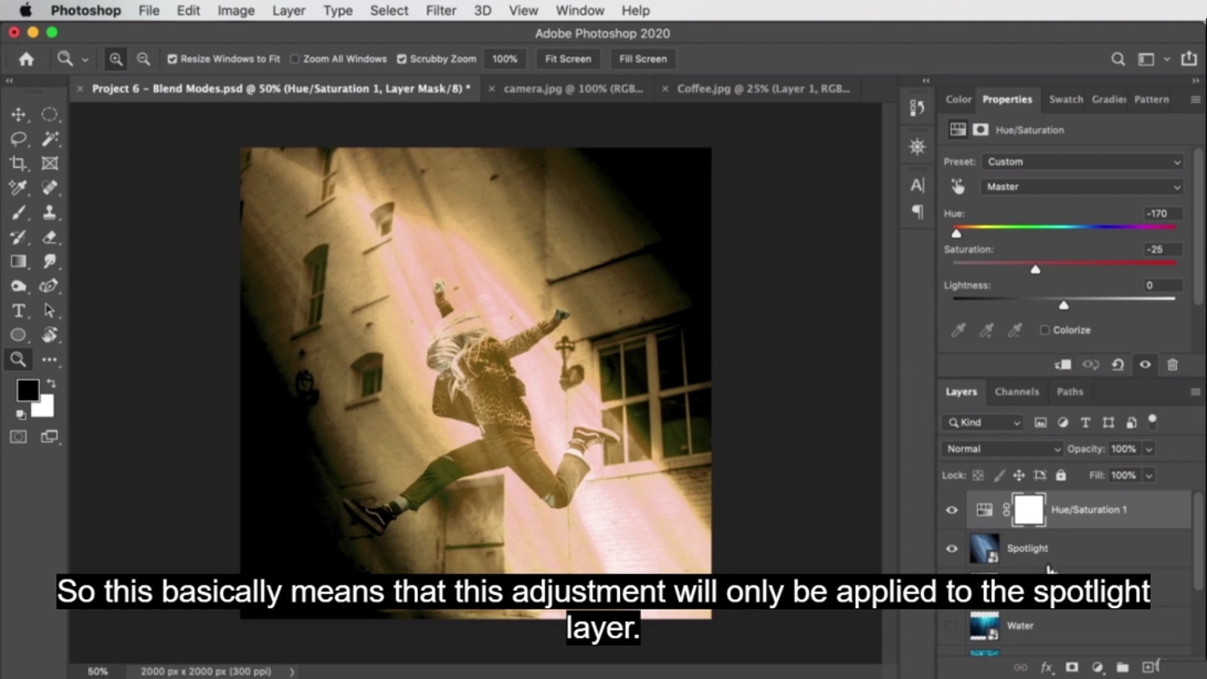
Step: Clip the Hue/Saturation adjustment to the Spotlight layer and toggle Spotlight's visibility to compare
{"action": "left_click", "coordinate": [1047, 550]}
{"action": "left_click", "coordinate": [1095, 512]}
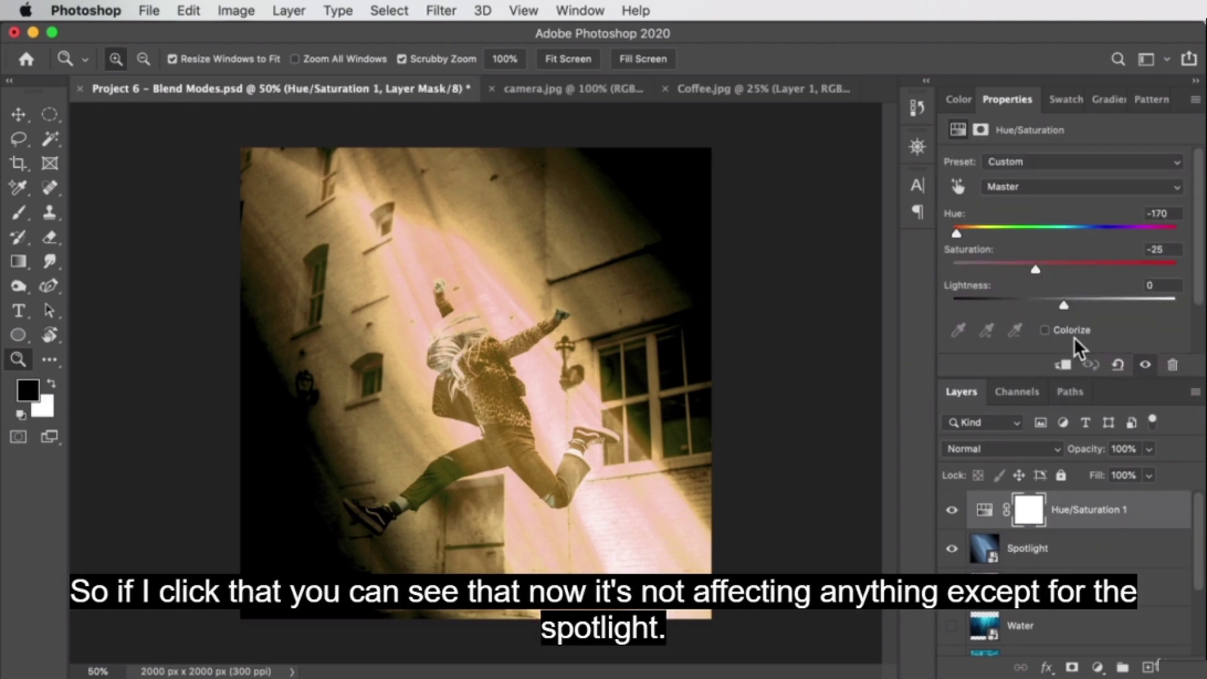
{"action": "left_click", "coordinate": [1063, 365]}
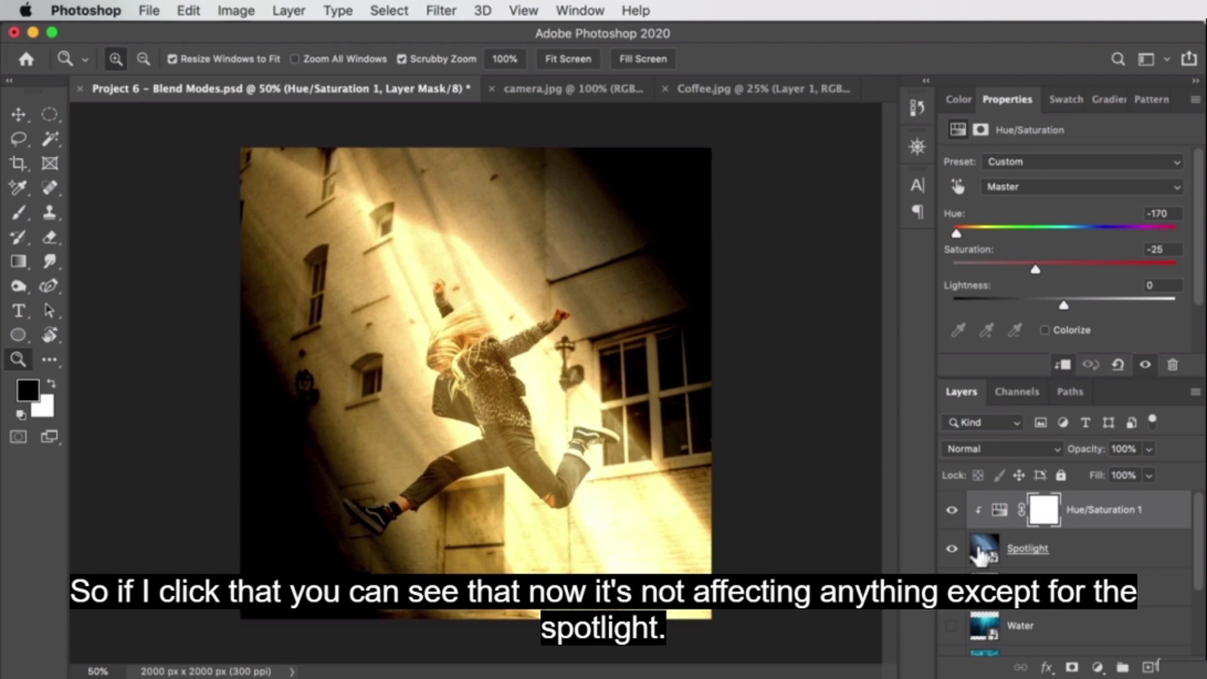
{"action": "left_click", "coordinate": [952, 548]}
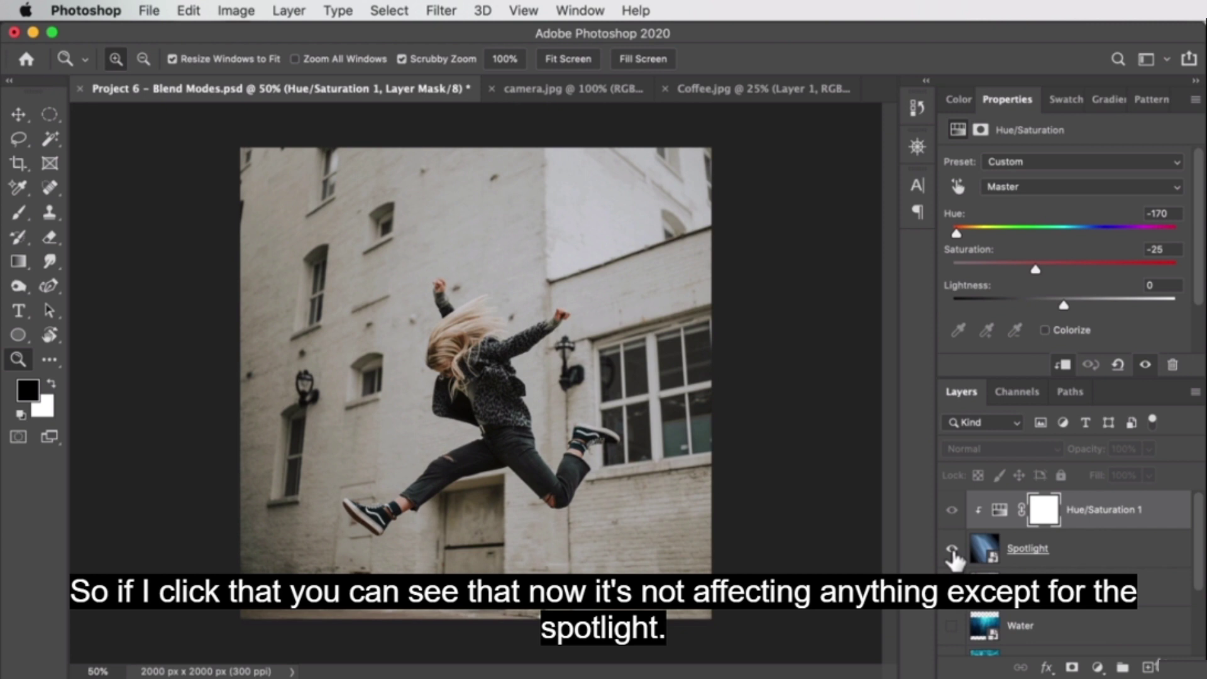
{"action": "left_click", "coordinate": [952, 548]}
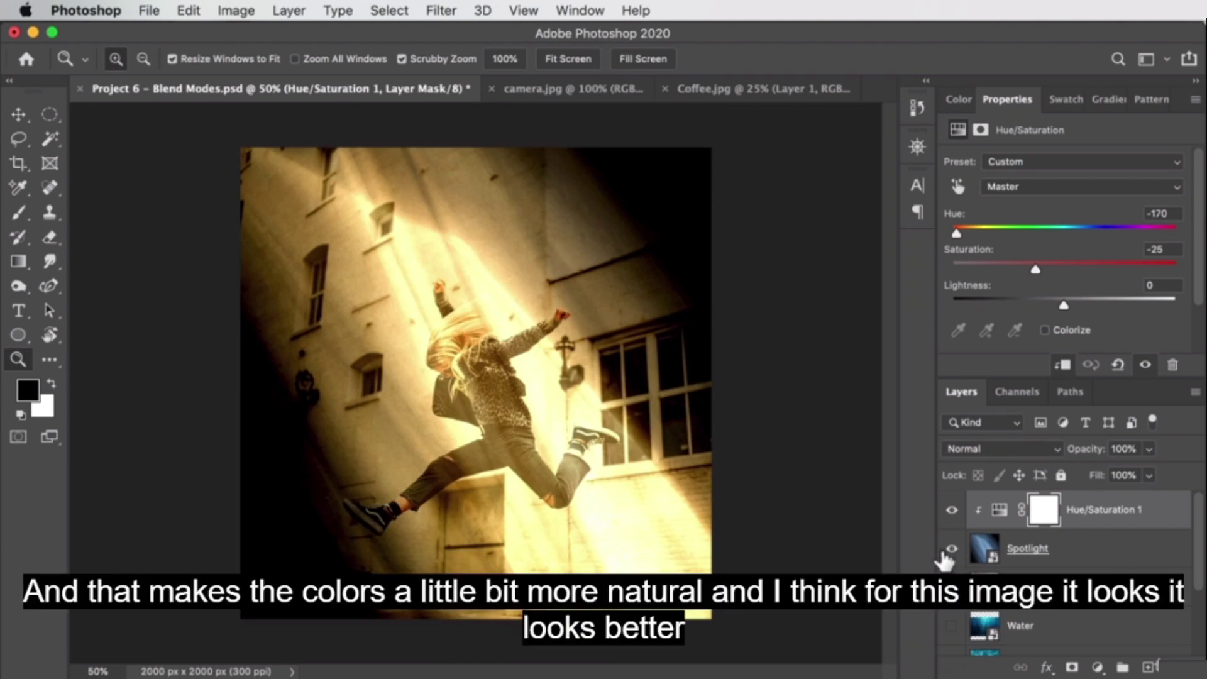
Step: Shift the Spotlight layer horizontally to about X -1304 px and toggle the Hue/Saturation adjustment's visibility to compare
{"action": "key", "text": "v"}
{"action": "left_click_drag", "start_coordinate": [574, 425], "coordinate": [716, 418]}
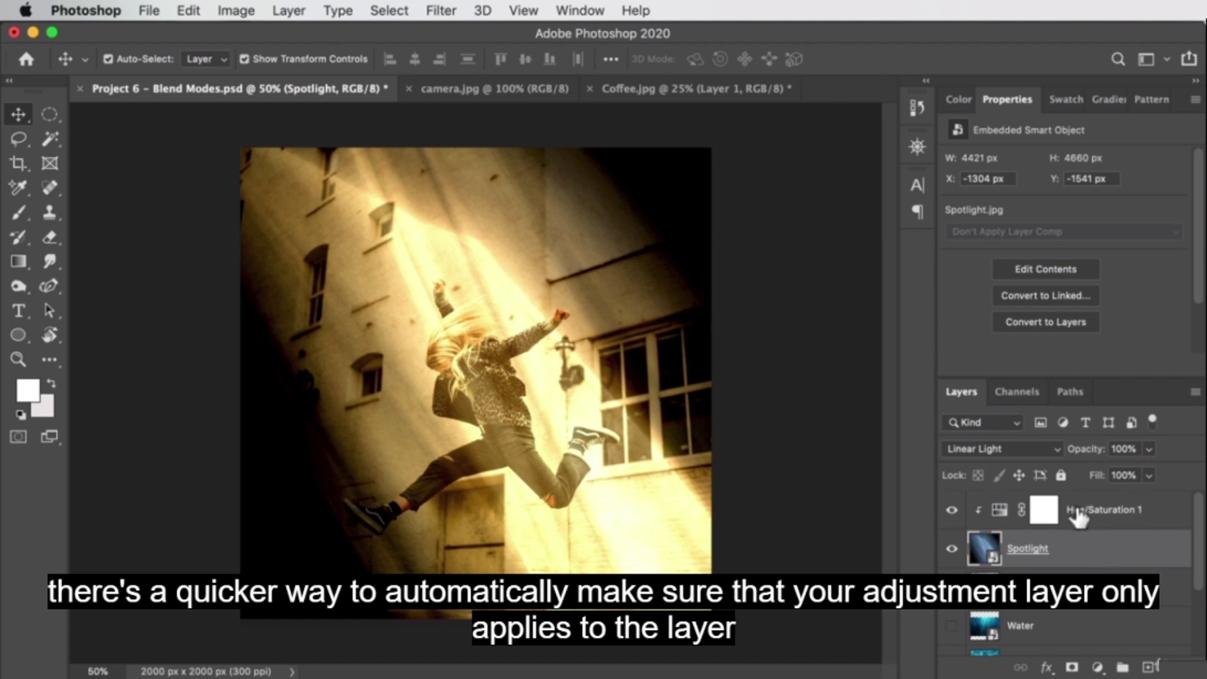
{"action": "left_click", "coordinate": [949, 508]}
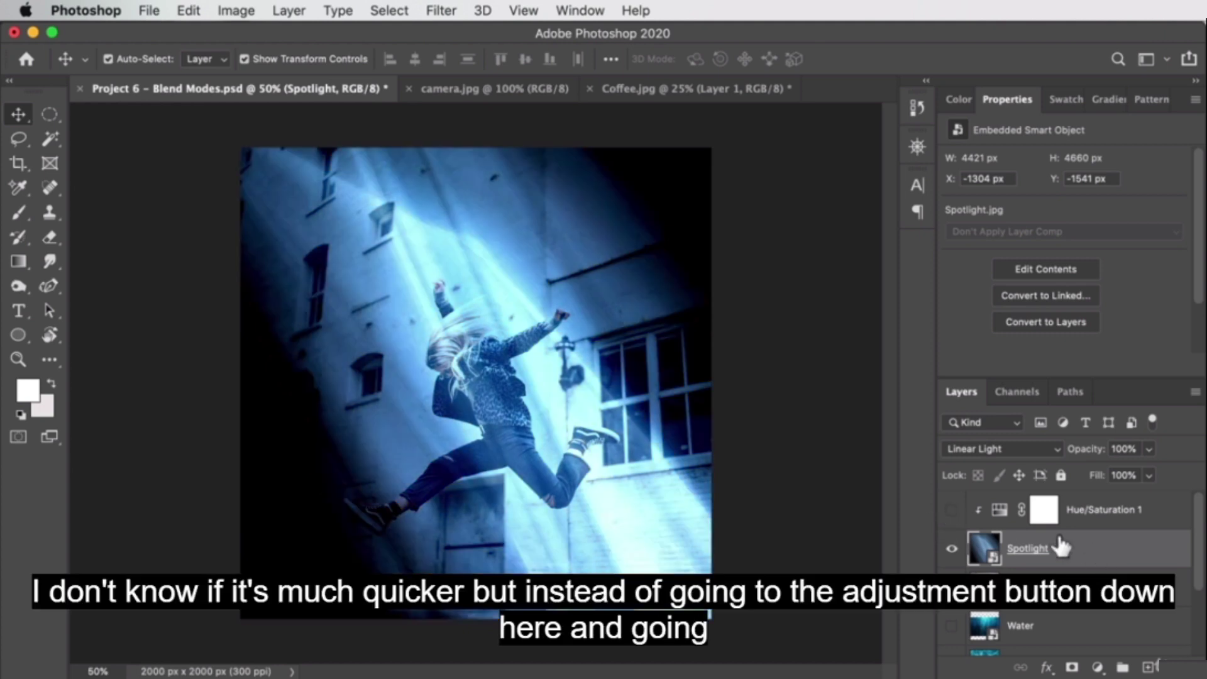
{"action": "left_click", "coordinate": [951, 510]}
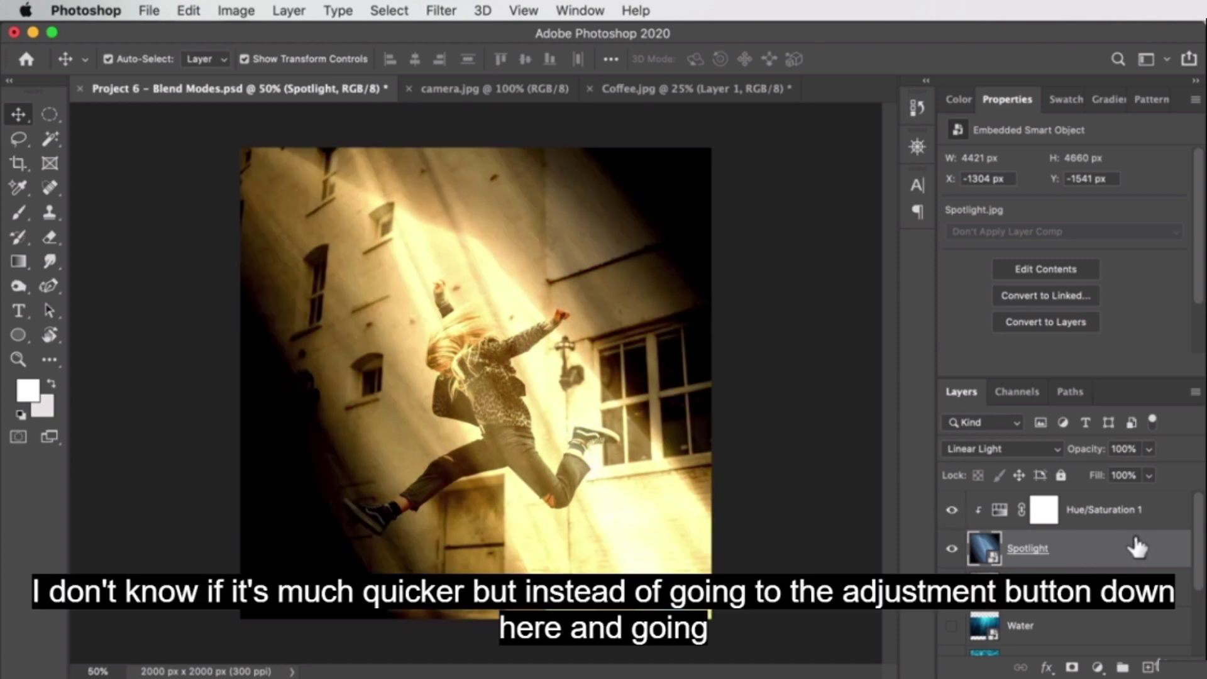
Step: Create a second Hue/Saturation adjustment layer above Spotlight, using the previous layer to create a clipping mask
{"action": "left_click", "coordinate": [1099, 668]}
{"action": "left_click", "coordinate": [937, 481]}
{"action": "left_click", "coordinate": [289, 12]}
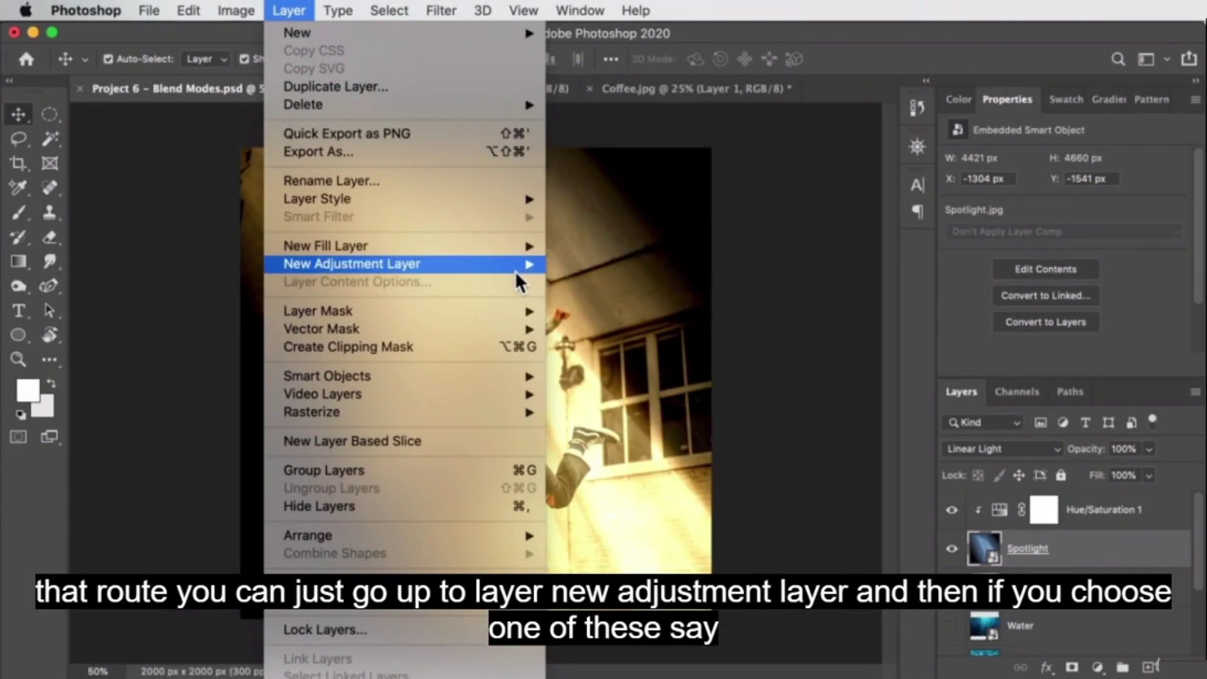
{"action": "mouse_move", "coordinate": [515, 270]}
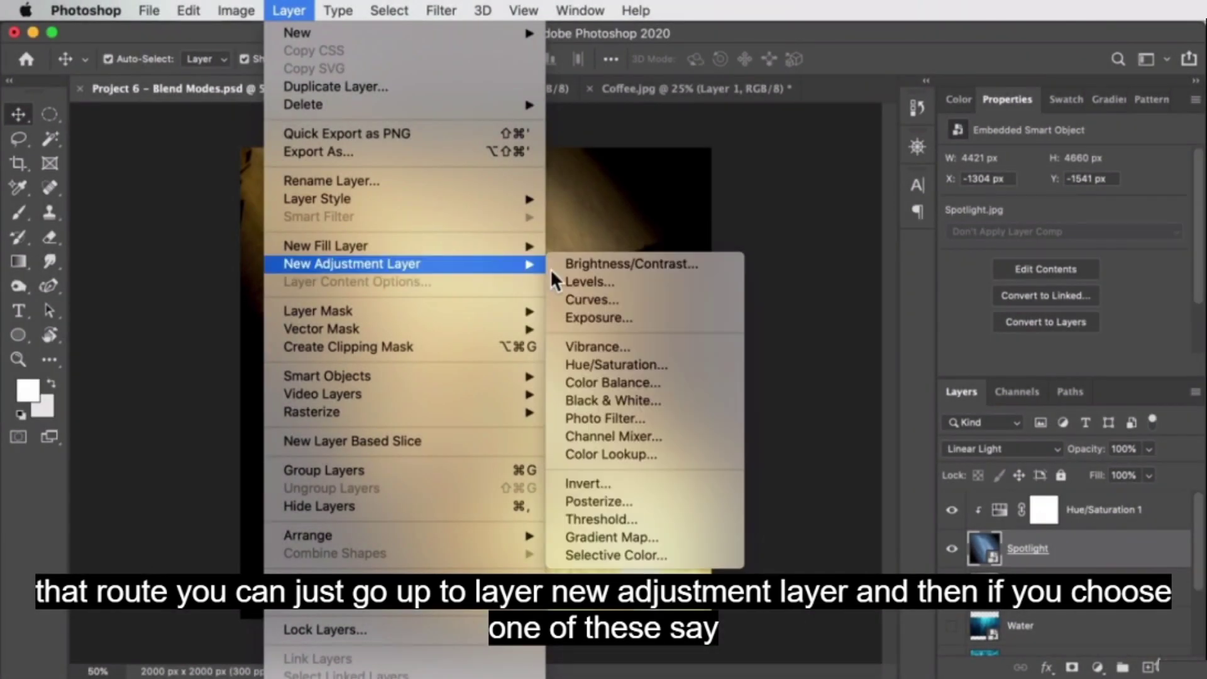
{"action": "left_click", "coordinate": [619, 360]}
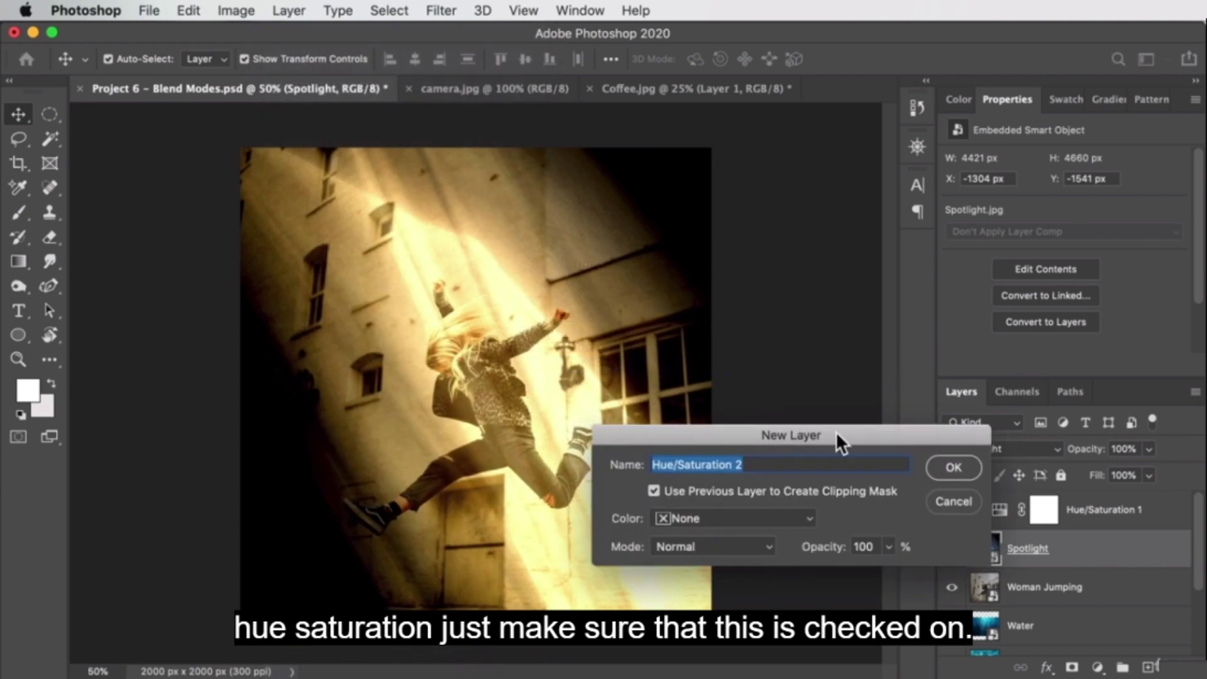
{"action": "left_click", "coordinate": [654, 490]}
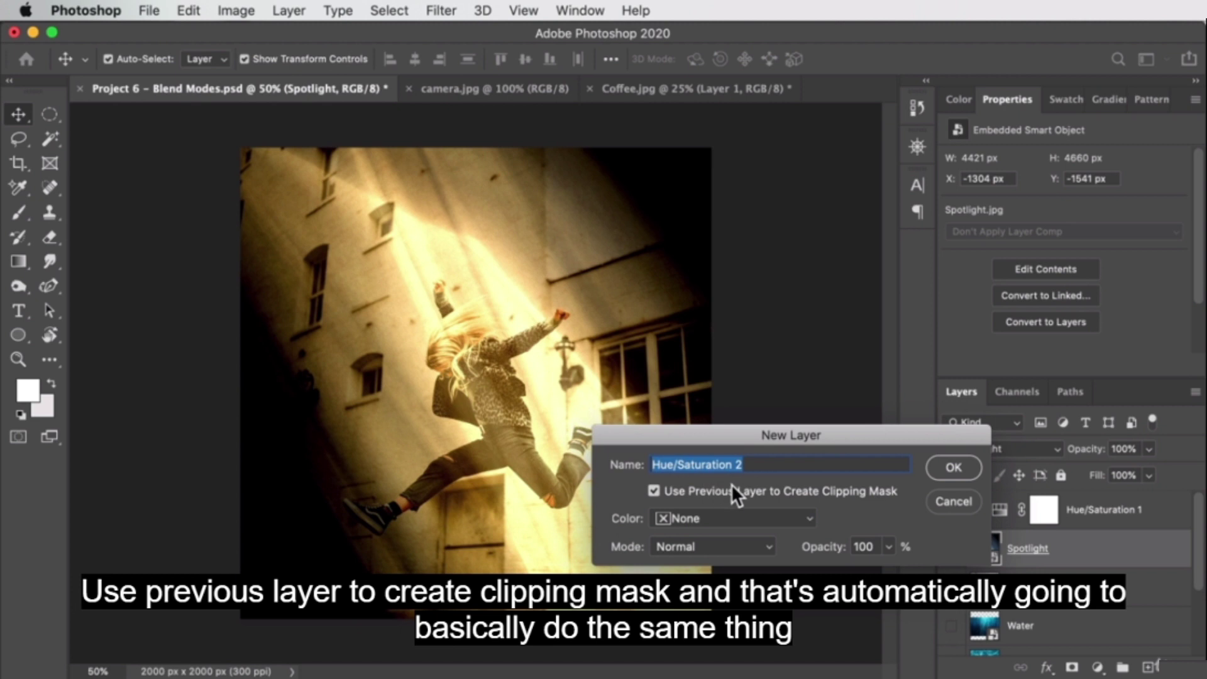
{"action": "left_click", "coordinate": [953, 466]}
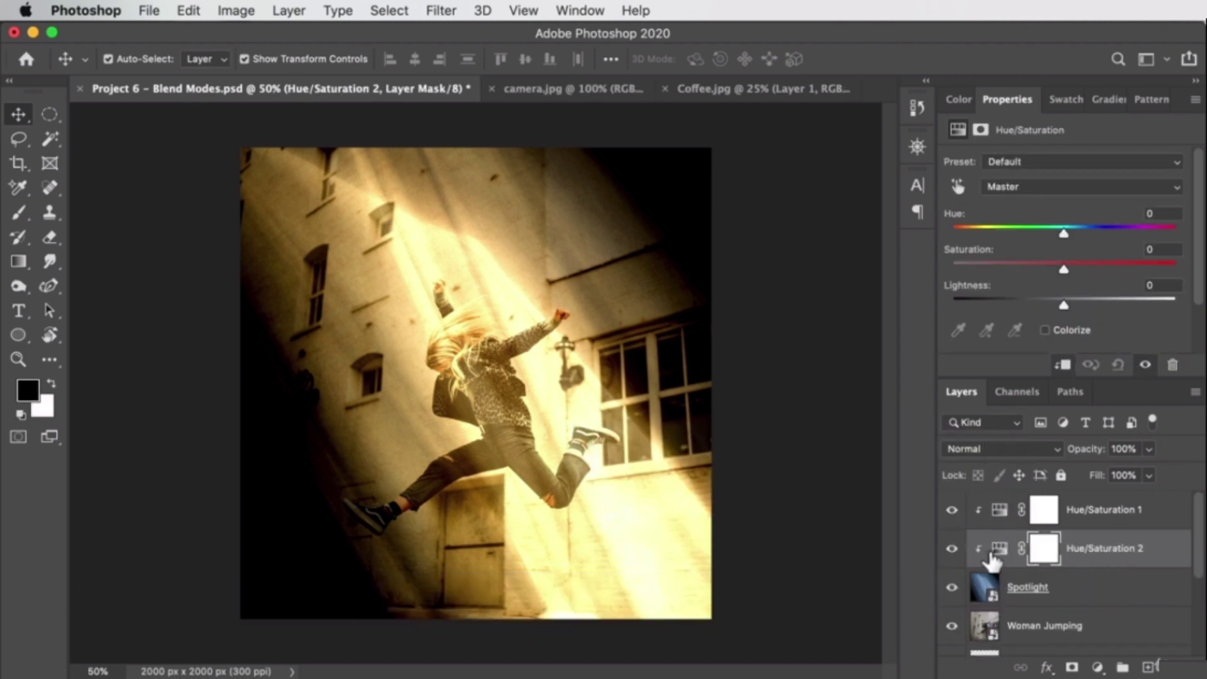
Step: Switch the clipping of Hue/Saturation 2 off and on, delete that layer, and select Hue/Saturation 1
{"action": "left_click", "coordinate": [1063, 365]}
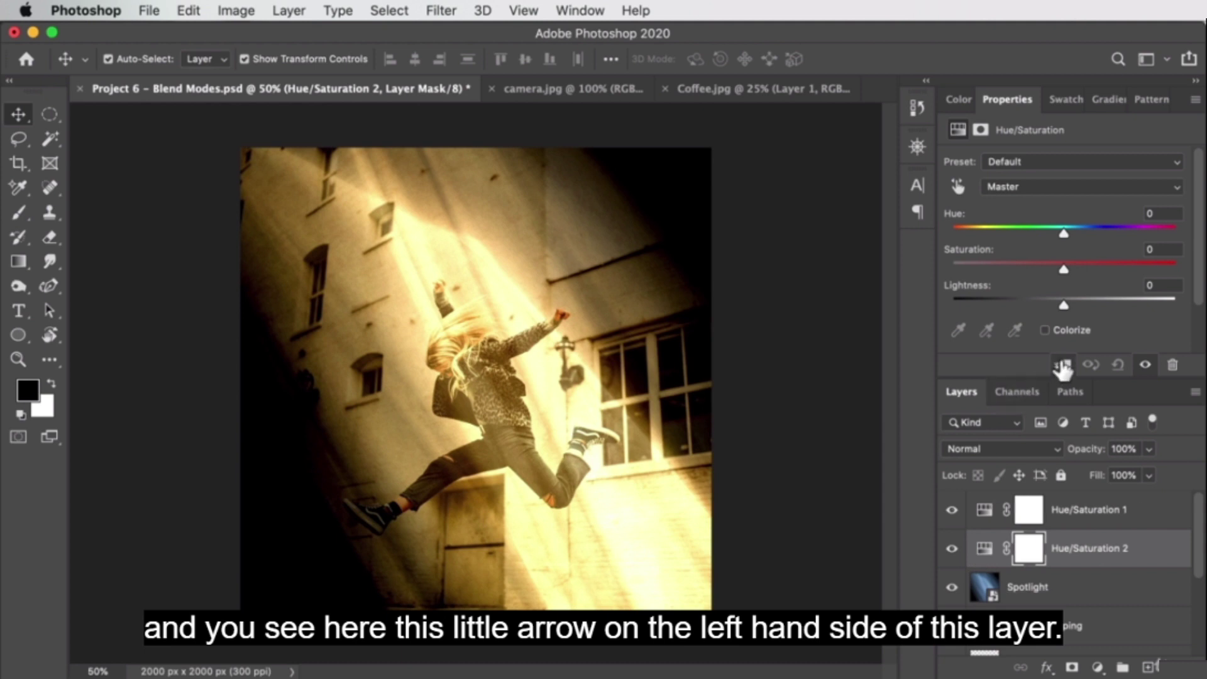
{"action": "left_click", "coordinate": [1062, 365]}
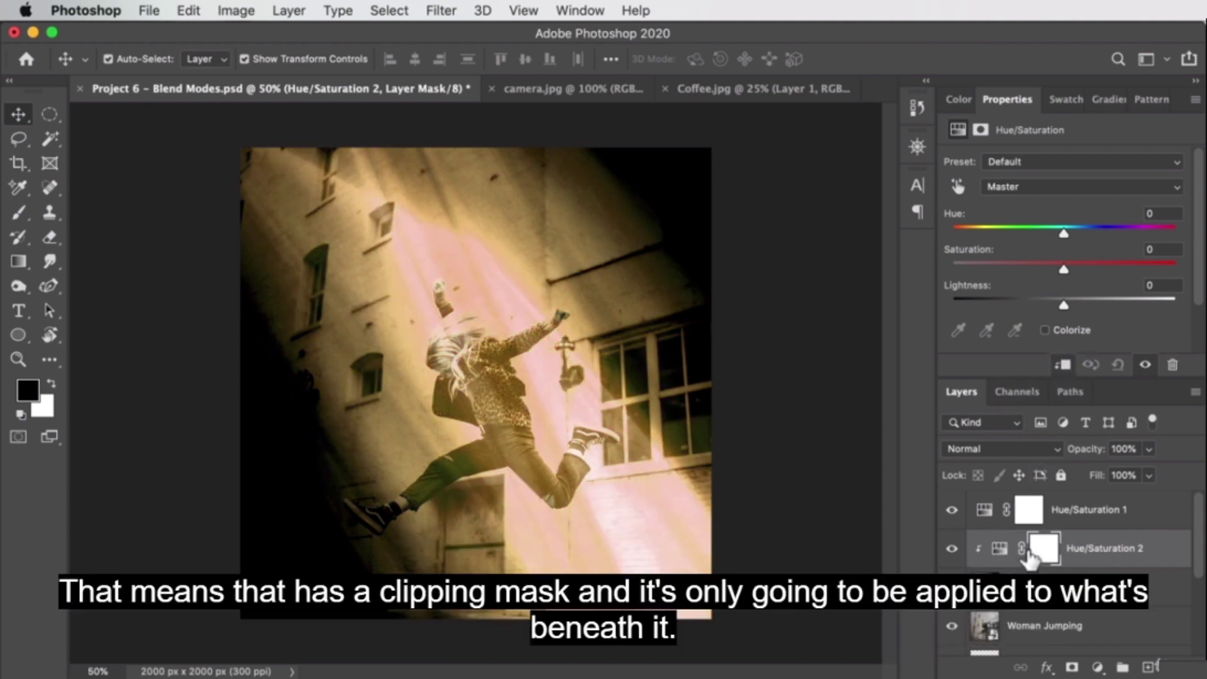
{"action": "left_click", "coordinate": [1129, 522]}
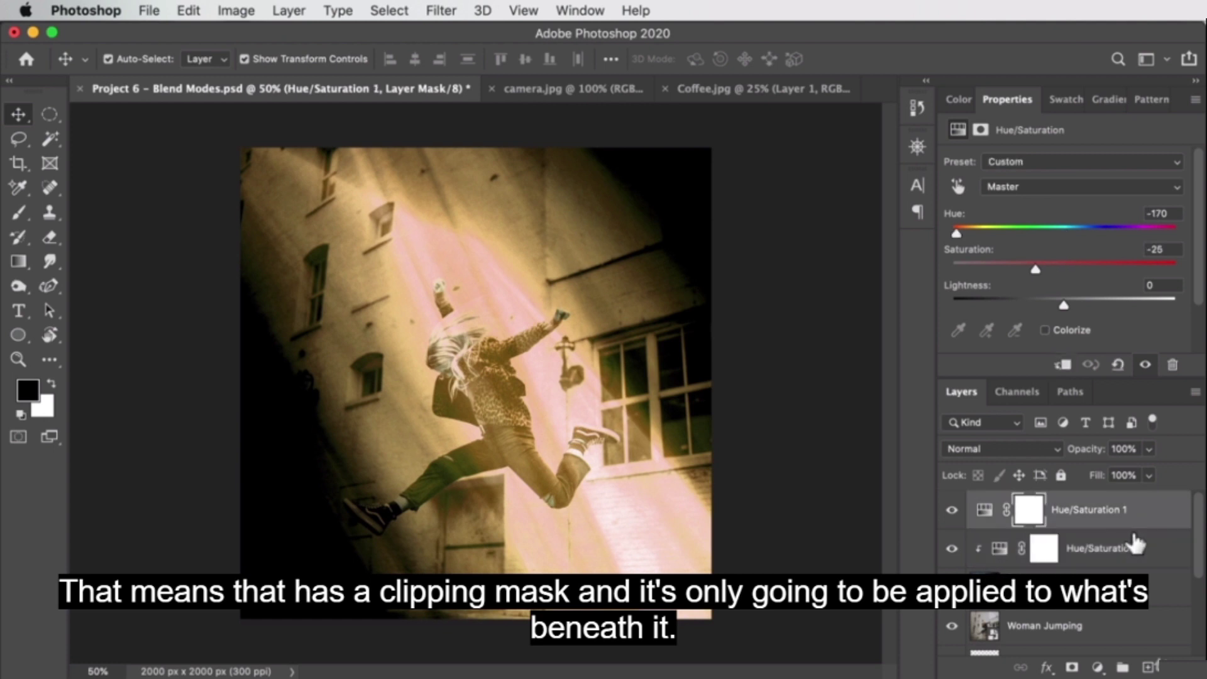
{"action": "left_click", "coordinate": [1128, 548]}
{"action": "key", "text": "Delete"}
{"action": "left_click", "coordinate": [1088, 510]}
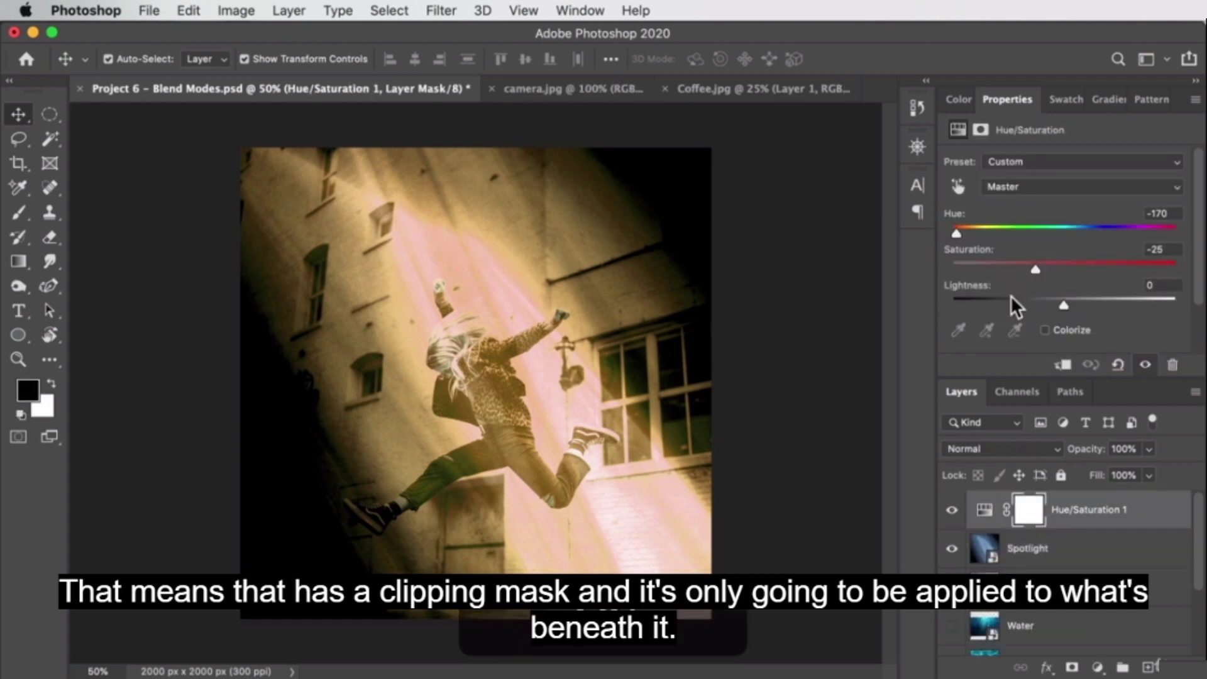
Step: Clip Hue/Saturation 1 to Spotlight, then rotate the Spotlight layer to about -0.3° and shrink it to about 2058 × 2741 px
{"action": "left_click", "coordinate": [1061, 364]}
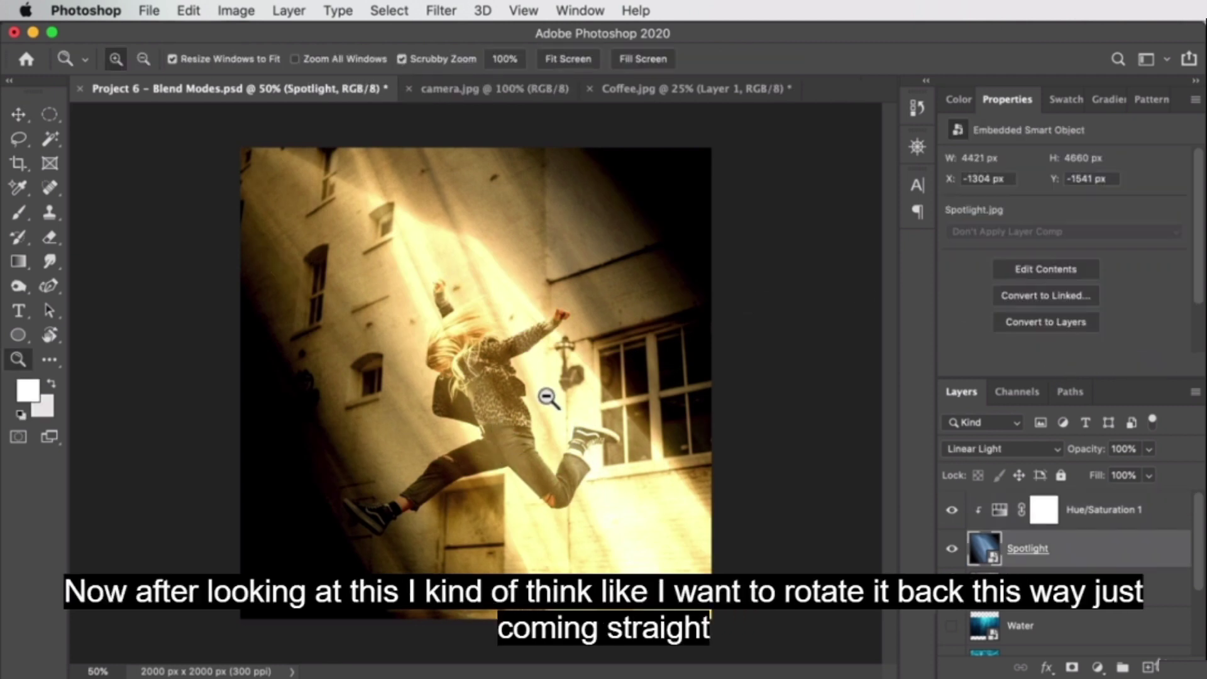
{"action": "left_click", "coordinate": [668, 436], "text": "alt"}
{"action": "key", "text": "v"}
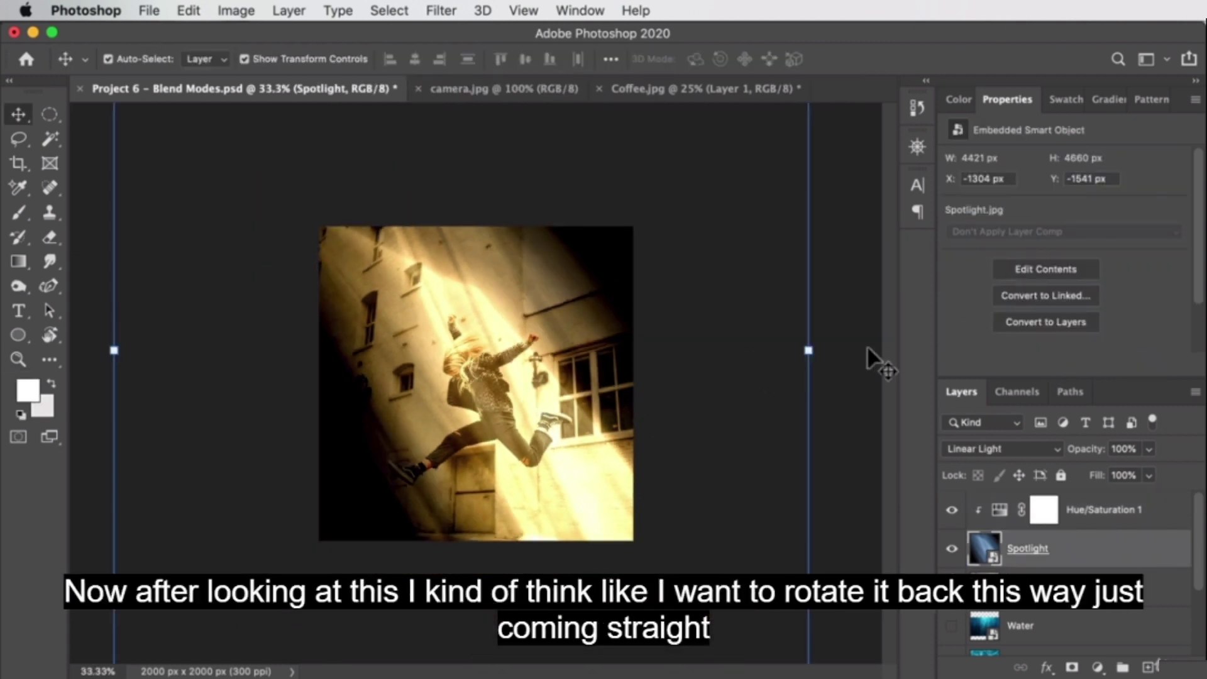
{"action": "left_click_drag", "start_coordinate": [828, 345], "coordinate": [775, 531]}
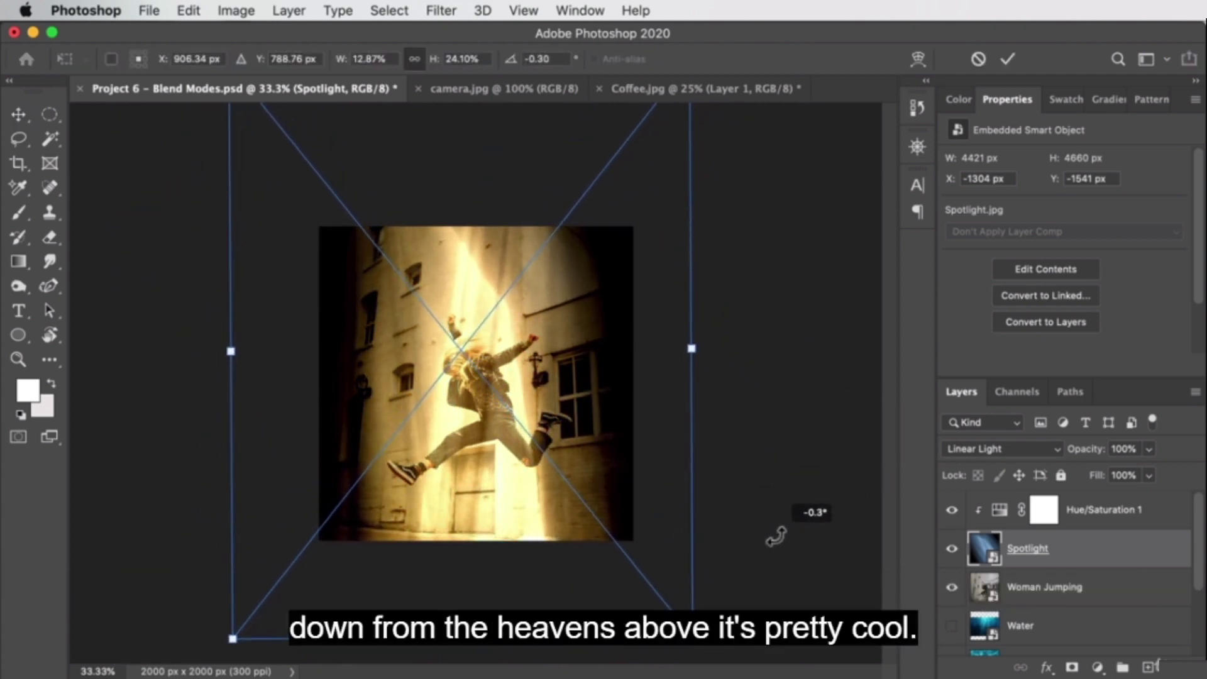
{"action": "left_click_drag", "start_coordinate": [692, 348], "coordinate": [635, 363]}
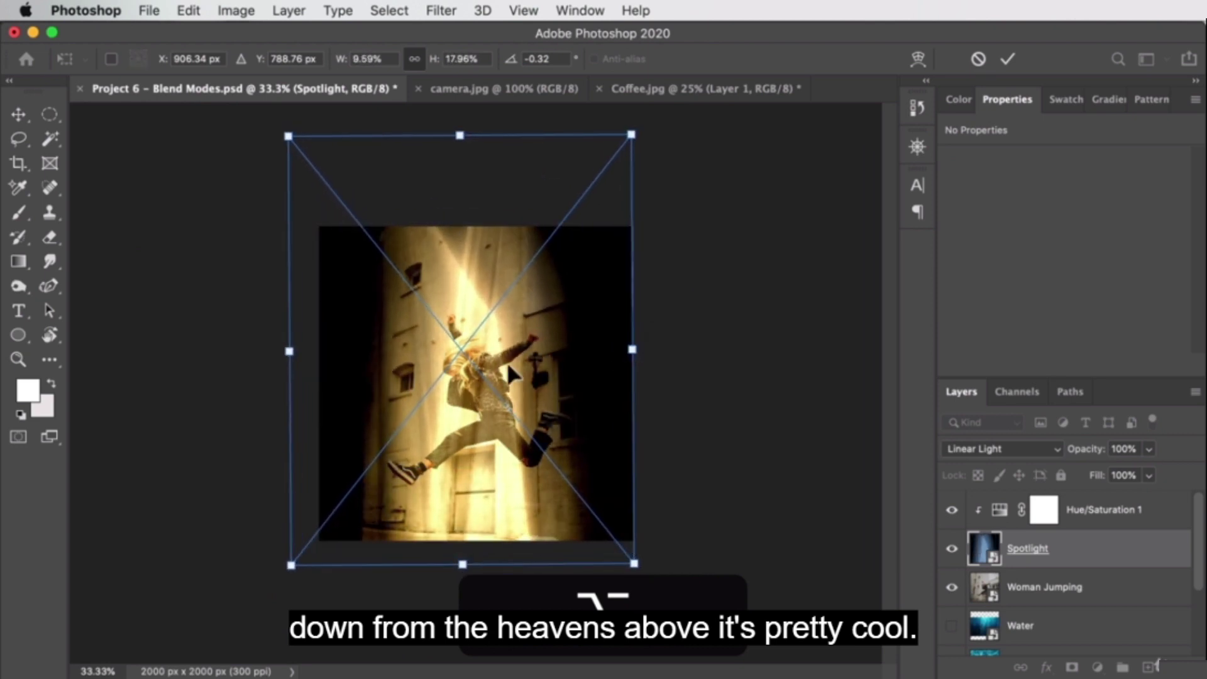
{"action": "left_click_drag", "start_coordinate": [506, 361], "coordinate": [531, 372]}
{"action": "left_click_drag", "start_coordinate": [656, 352], "coordinate": [633, 357]}
{"action": "key", "text": "Return"}
Step: Widen the Spotlight layer to about 2094 px so that it covers the canvas edge beside the wall windows
{"action": "key", "text": "z"}
{"action": "left_click", "coordinate": [550, 426]}
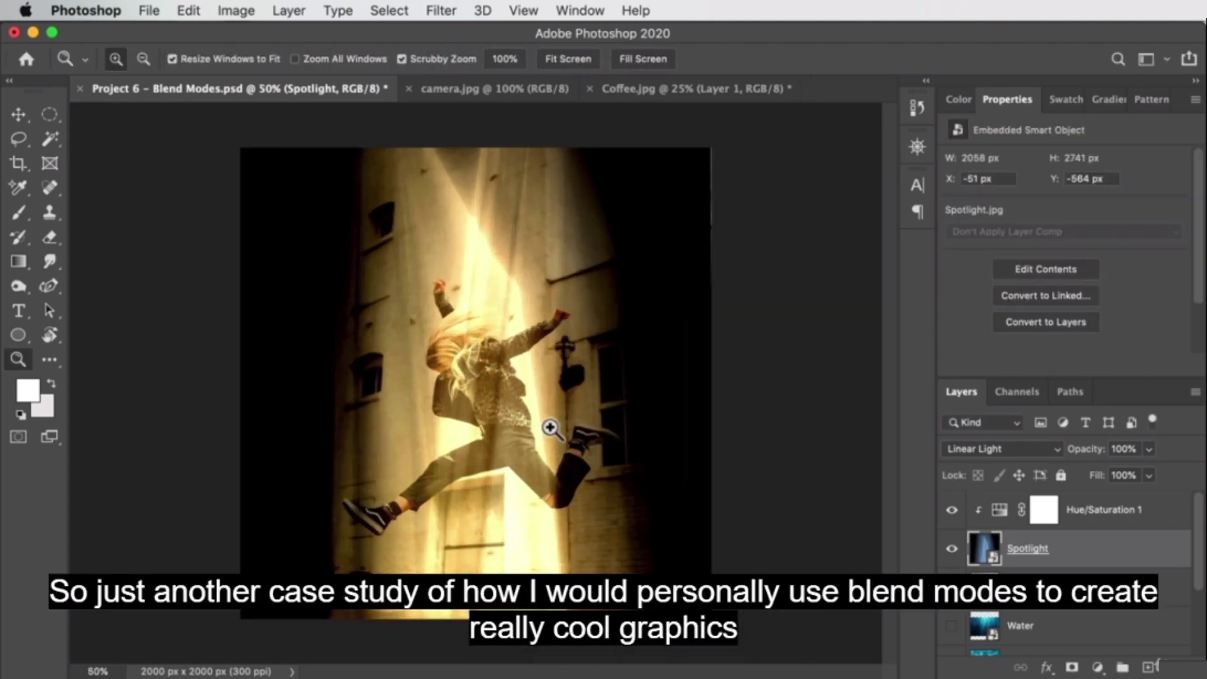
{"action": "left_click", "coordinate": [566, 425]}
{"action": "key", "text": "super+minus"}
{"action": "key", "text": "v"}
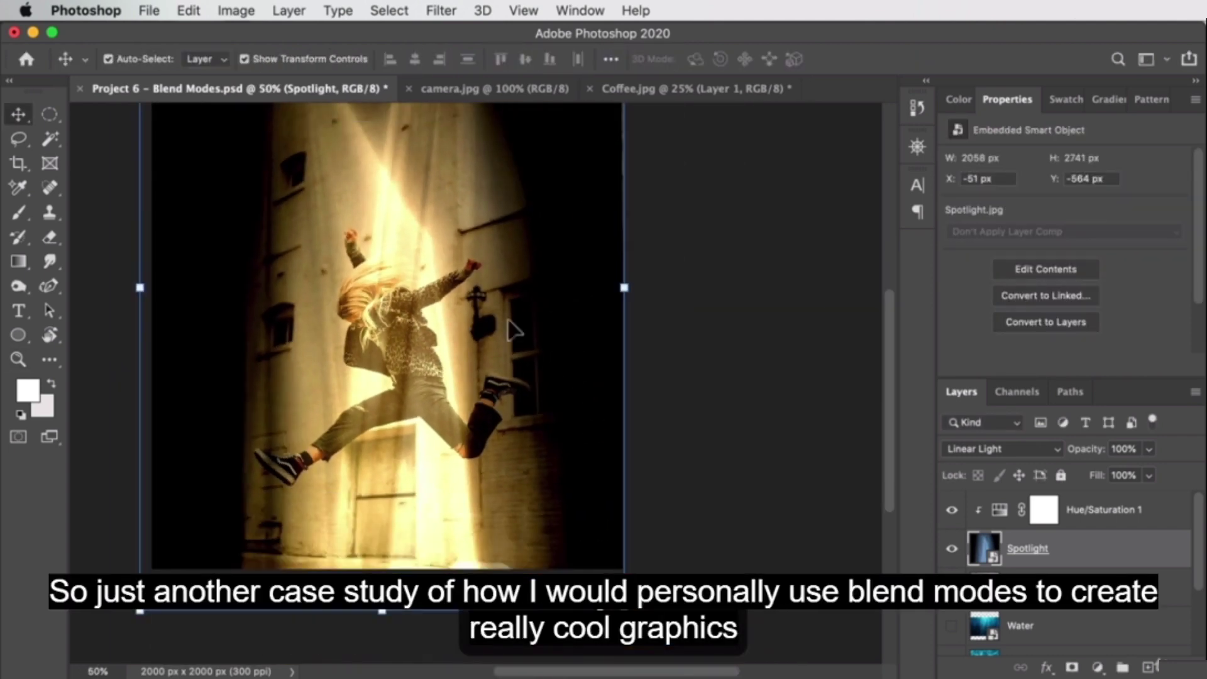
{"action": "left_click_drag", "start_coordinate": [627, 288], "coordinate": [633, 284]}
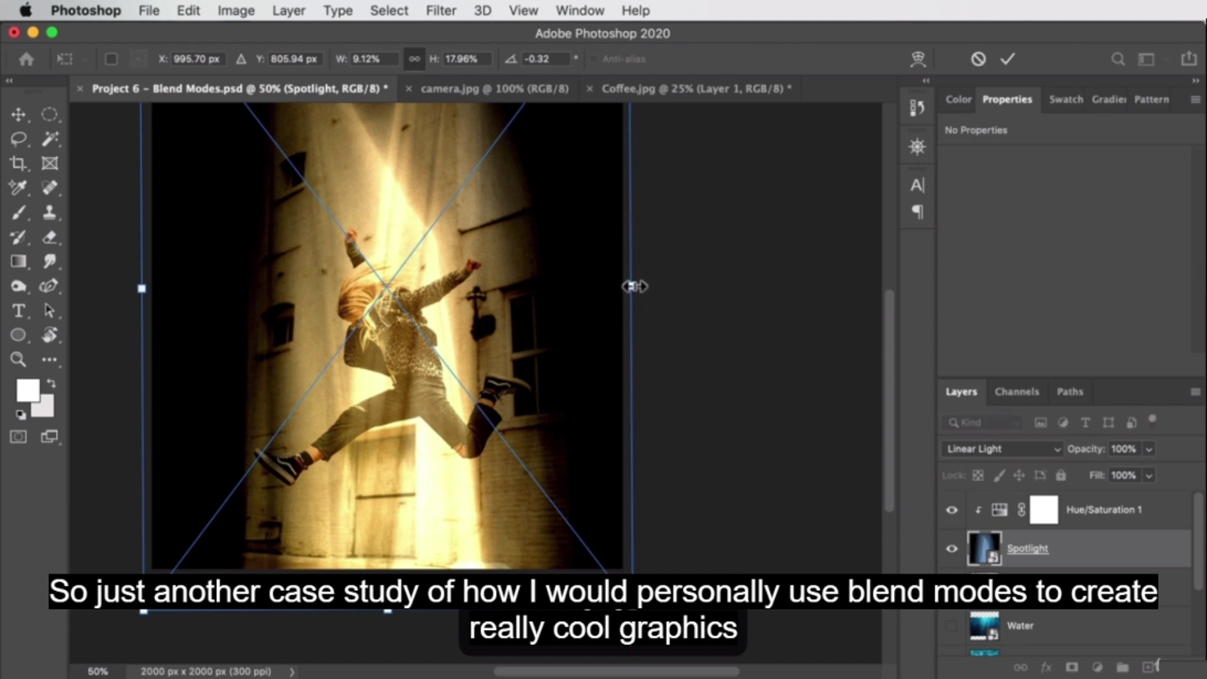
{"action": "left_click_drag", "start_coordinate": [484, 347], "coordinate": [516, 316]}
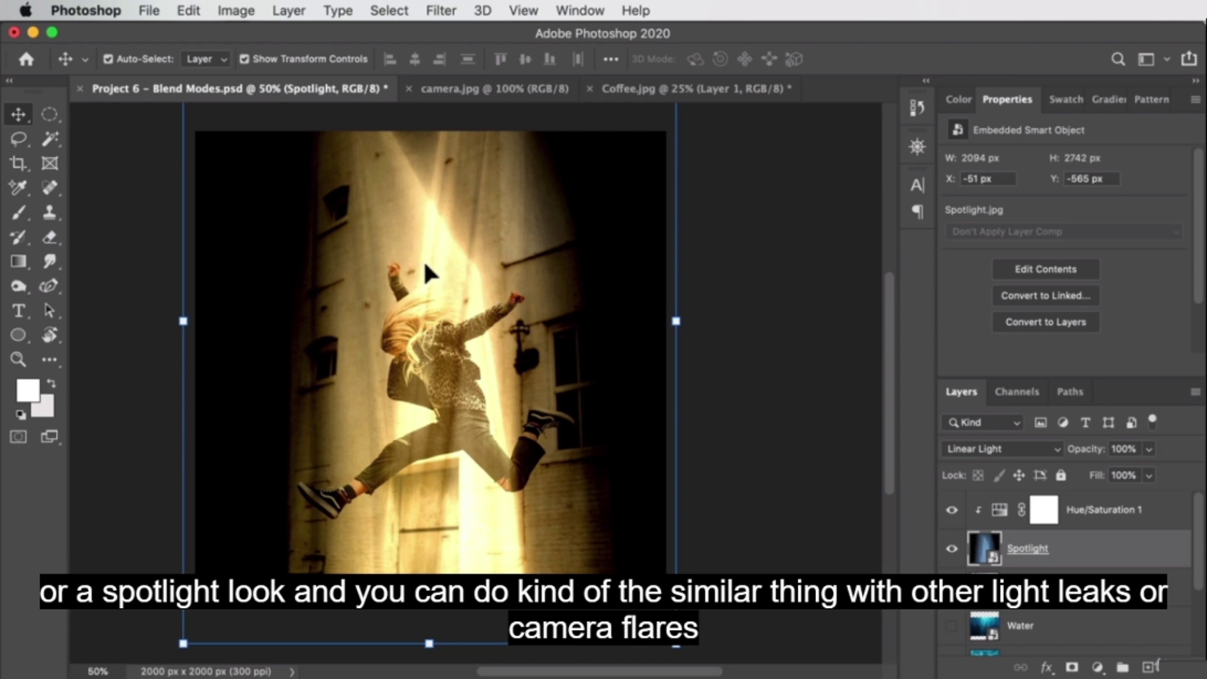
Step: Set the Spotlight layer's blend mode to Color Dodge and reduce its opacity to 68%
{"action": "left_click", "coordinate": [1027, 447]}
{"action": "left_click", "coordinate": [1026, 447]}
{"action": "left_click", "coordinate": [1027, 449]}
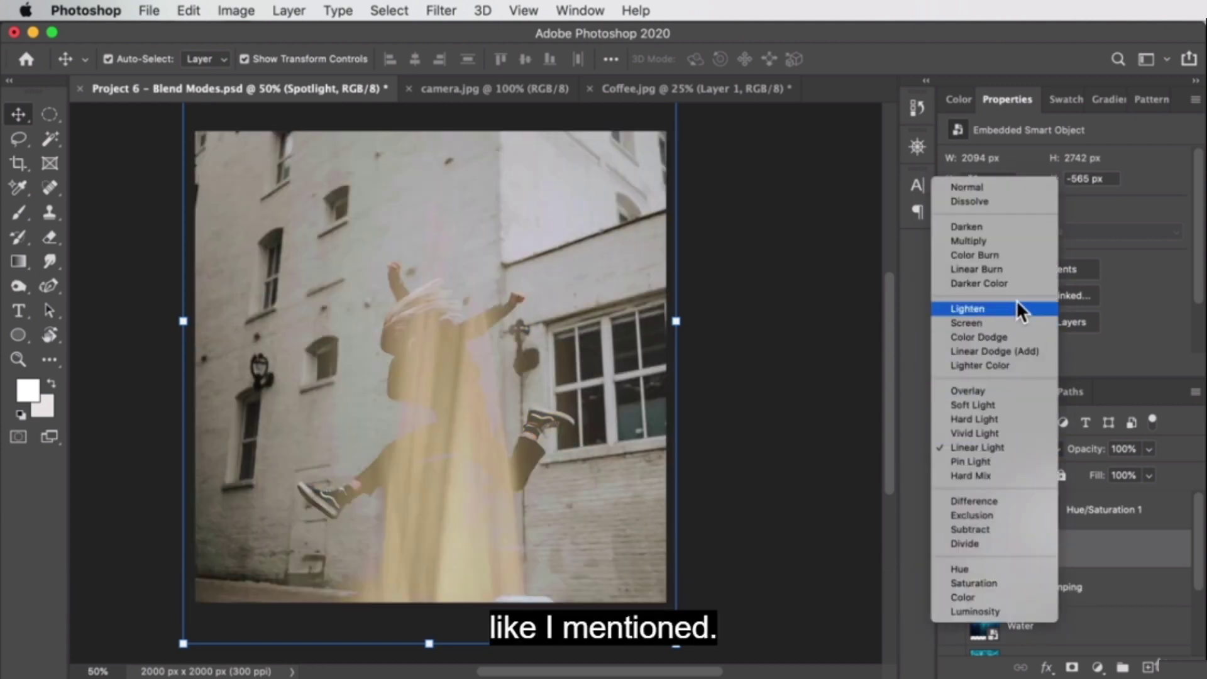
{"action": "left_click", "coordinate": [1014, 336]}
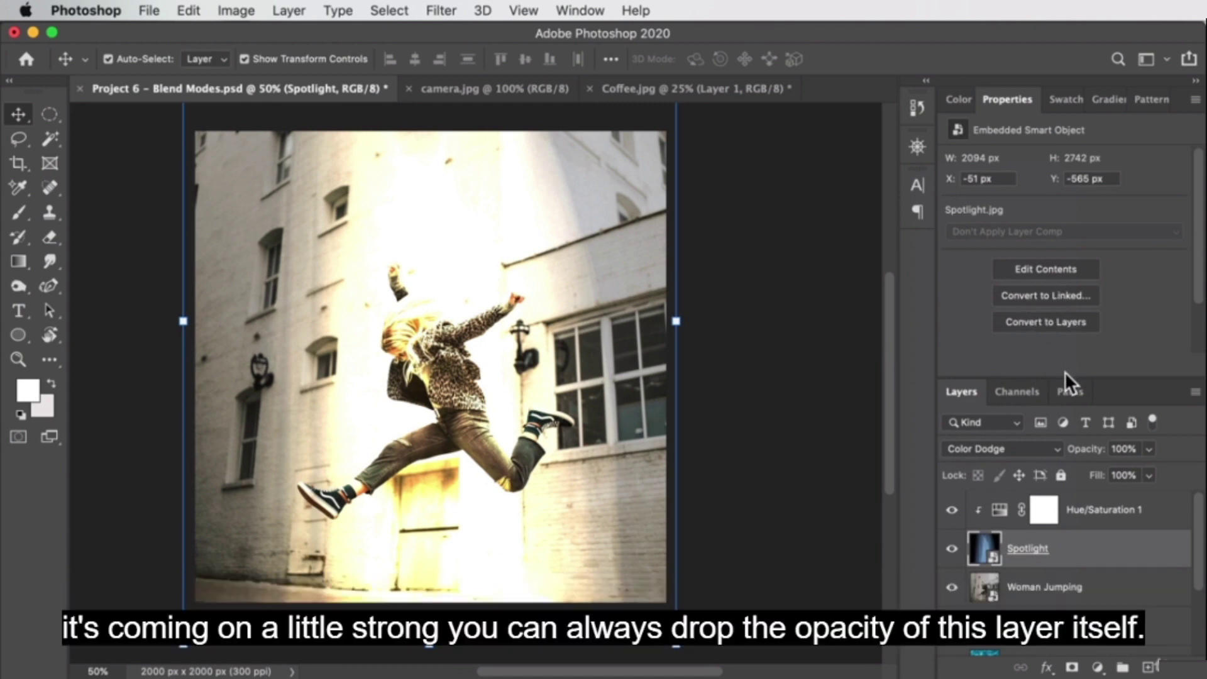
{"action": "mouse_move", "coordinate": [1078, 450]}
{"action": "left_mouse_down"}
{"action": "mouse_move", "coordinate": [1013, 454]}
{"action": "mouse_move", "coordinate": [1075, 459]}
{"action": "left_mouse_up"}
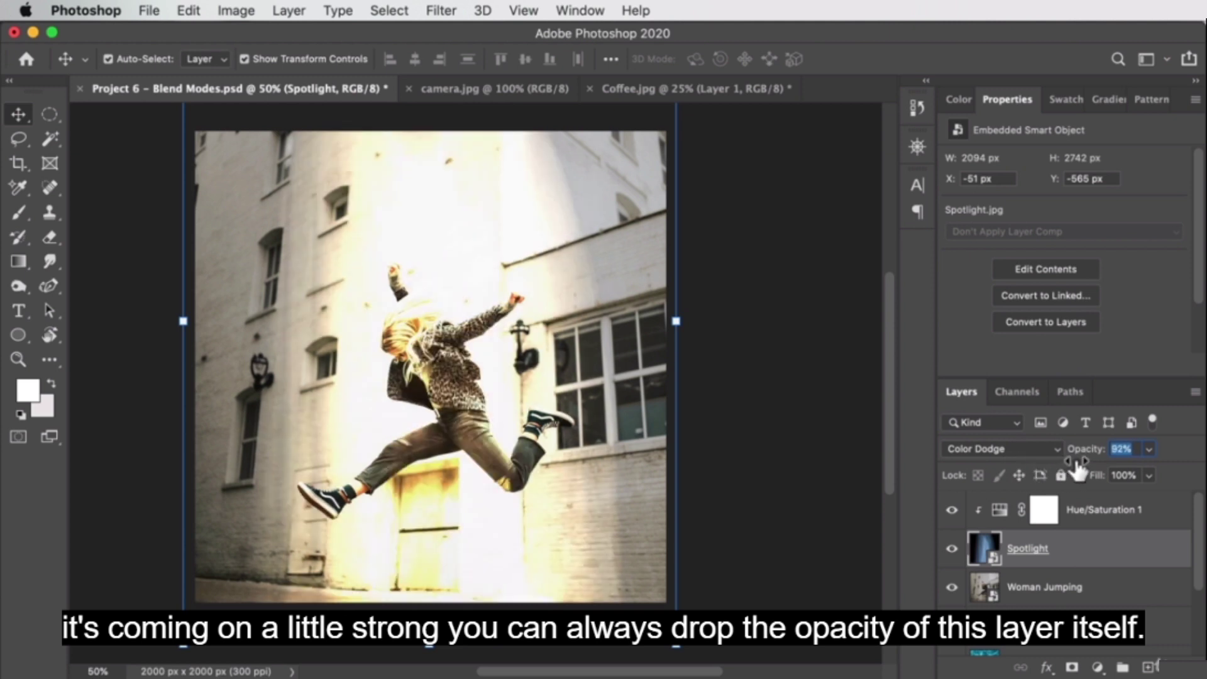
{"action": "left_click", "coordinate": [1075, 550]}
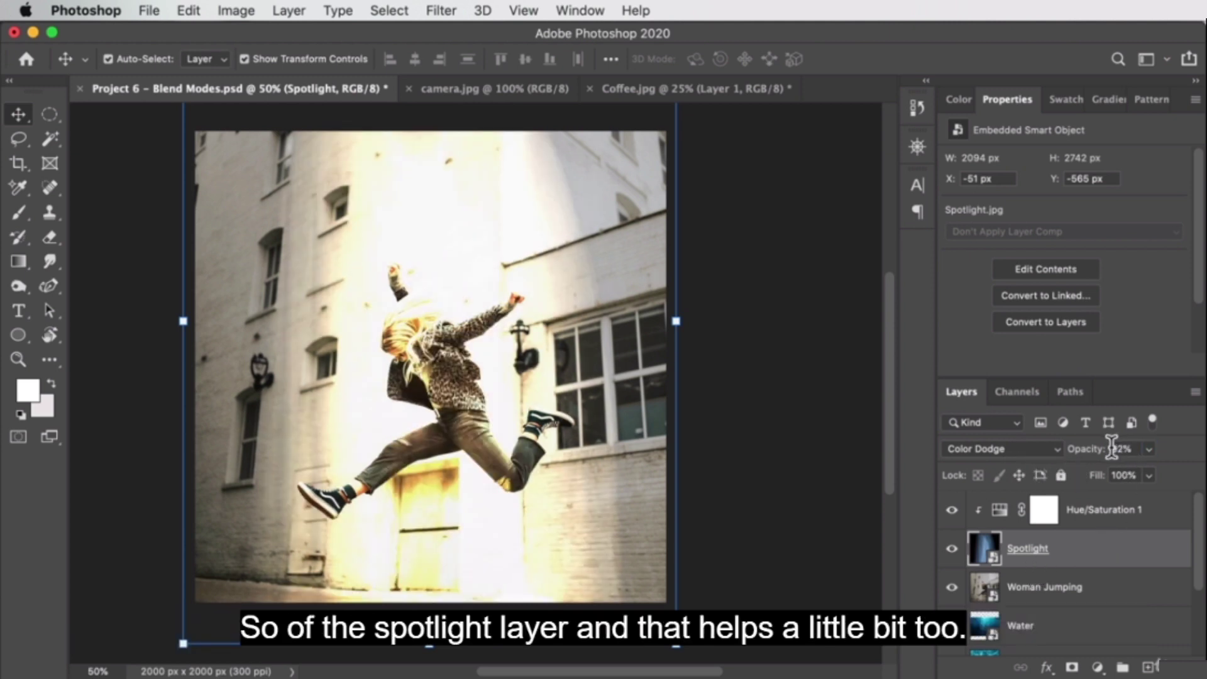
{"action": "left_click_drag", "start_coordinate": [1105, 459], "coordinate": [1086, 461]}
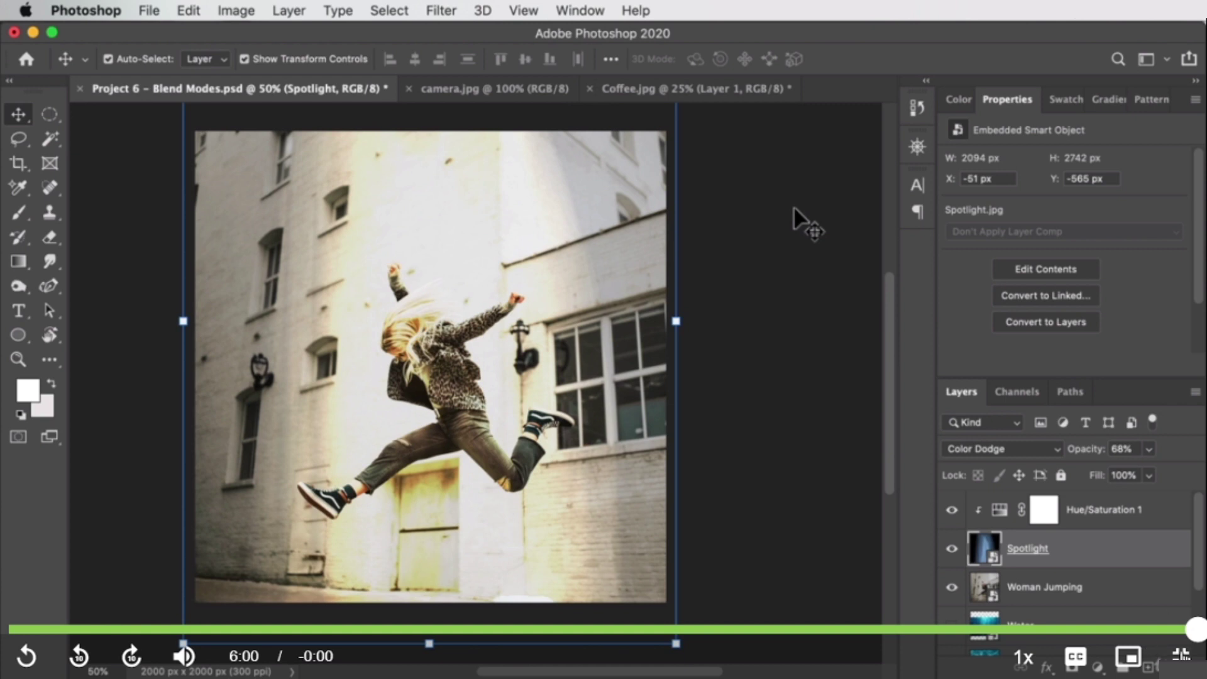
Step: Play the browser lesson "5. Project Design a Modern Graphic with Blend Modes" full screen and view the document Project 6 – Blend Modes – Final.psd
{"action": "left_click", "coordinate": [1181, 654]}
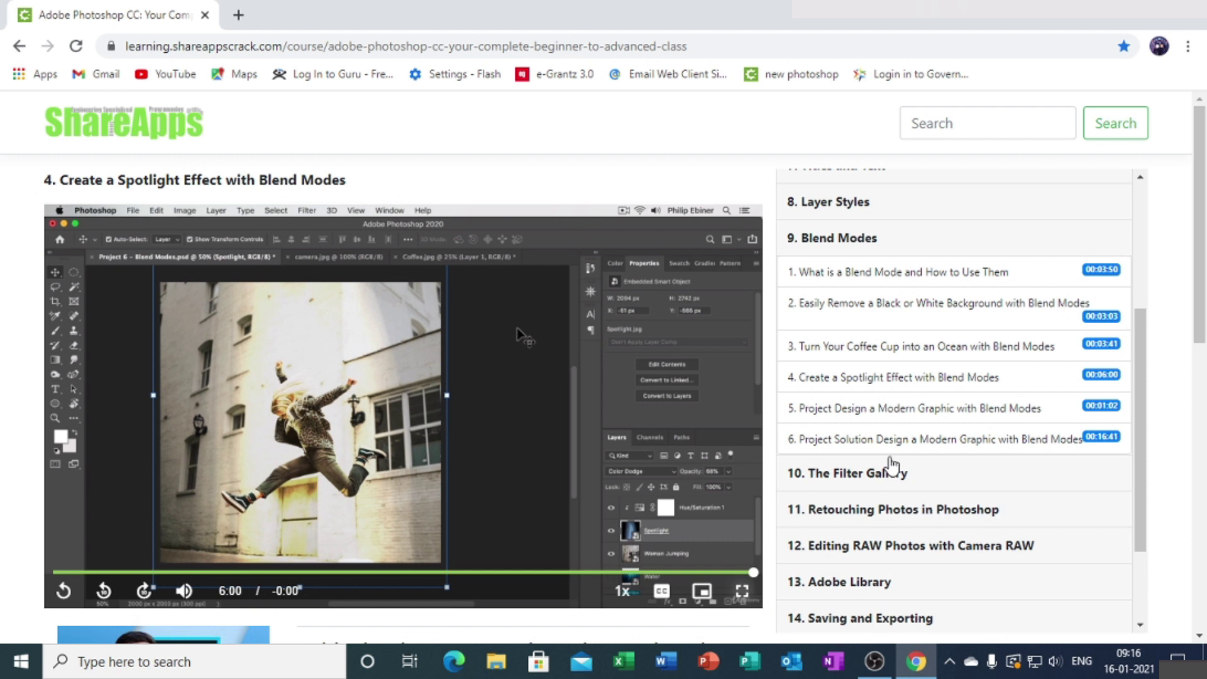
{"action": "left_click", "coordinate": [879, 412]}
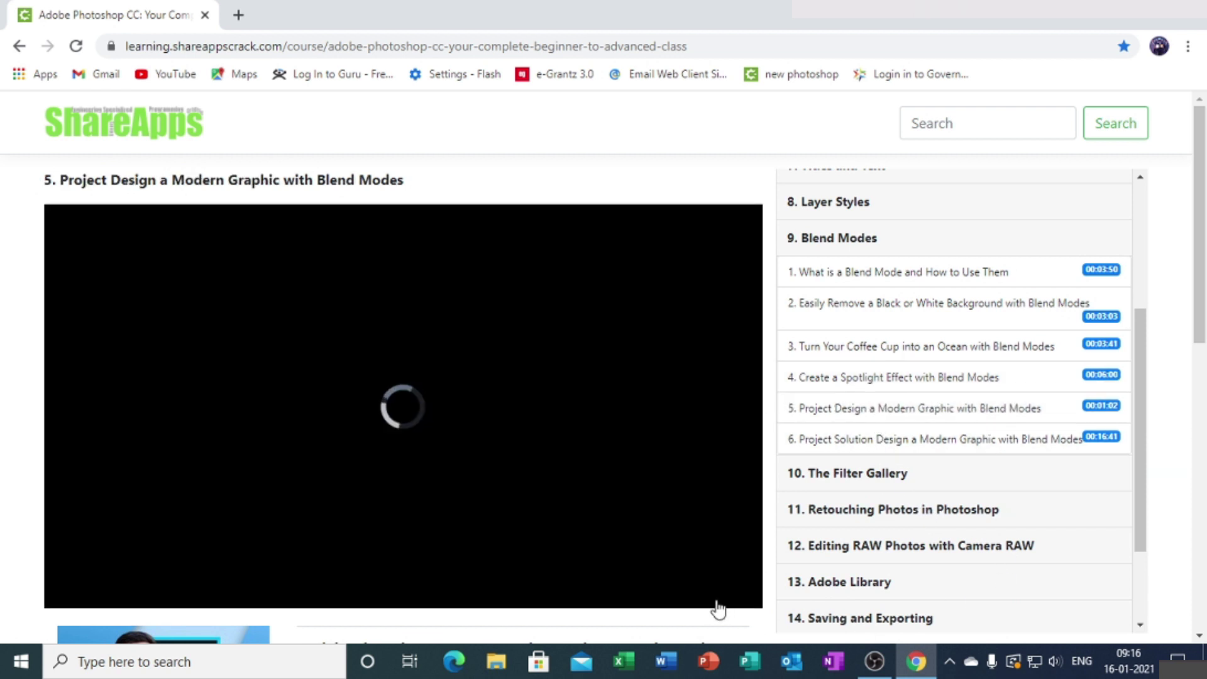
{"action": "left_click", "coordinate": [741, 592]}
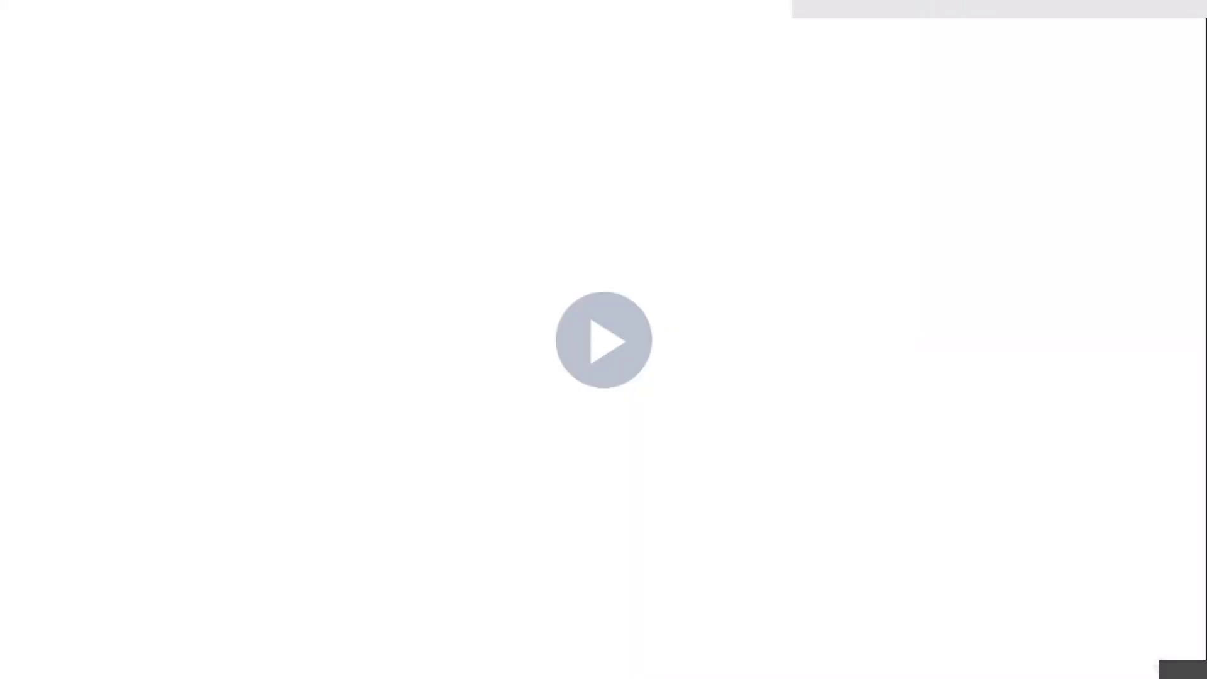
{"action": "left_click", "coordinate": [890, 359]}
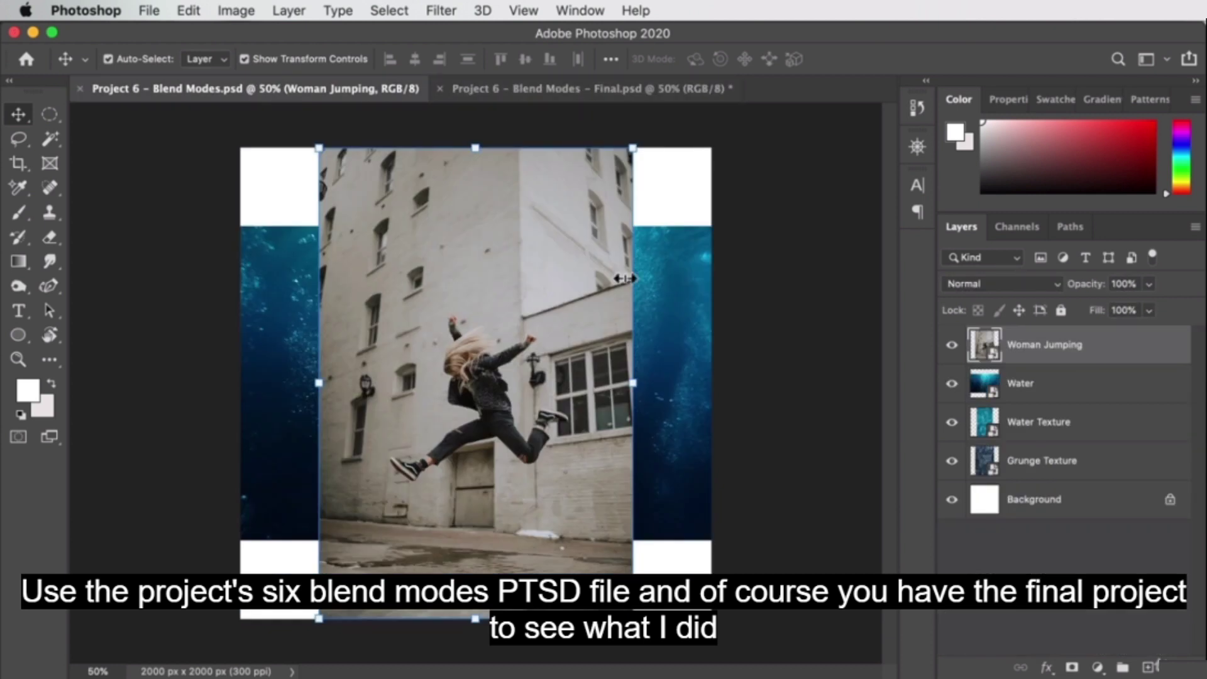
{"action": "left_click", "coordinate": [541, 94]}
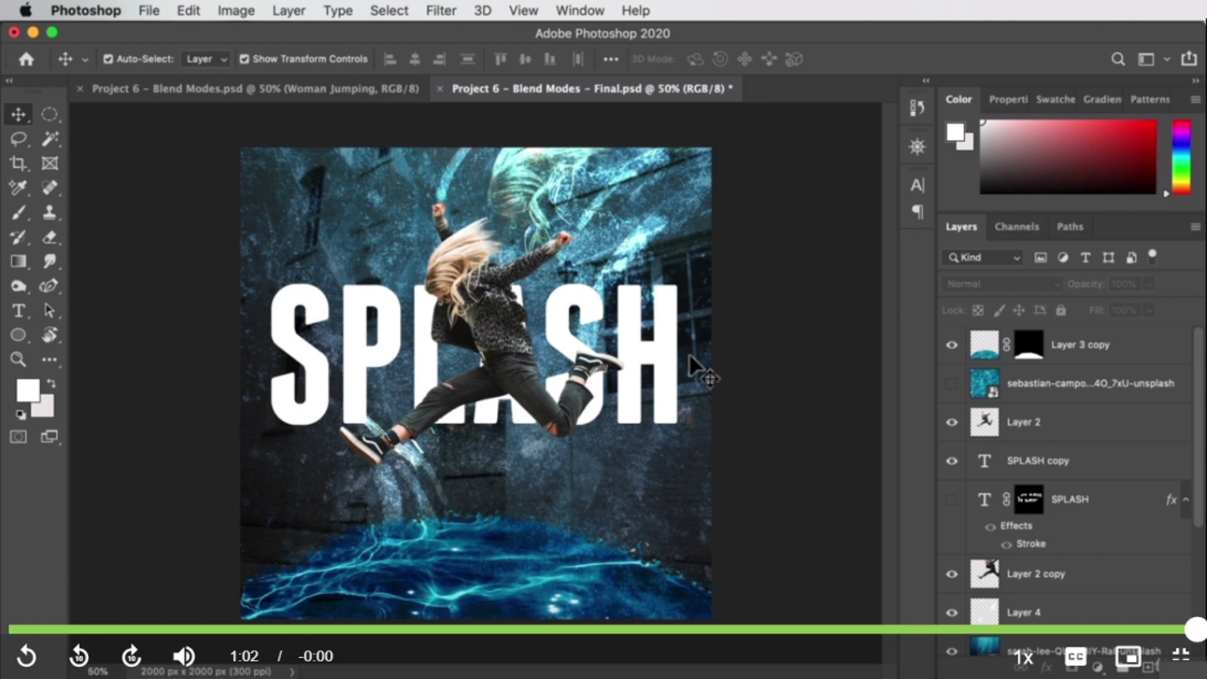
Step: Open the browser lesson "6. Project Solution Design a Modern Graphic with Blend Modes" and play it full screen
{"action": "left_click", "coordinate": [1181, 654]}
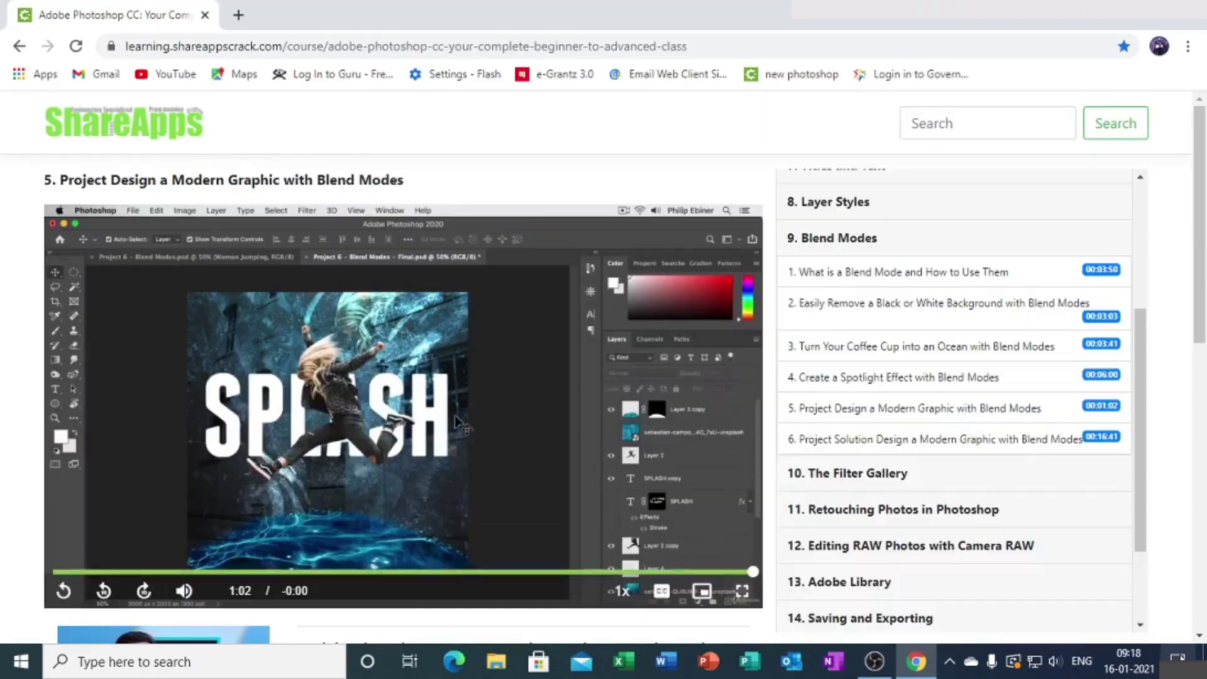
{"action": "left_click", "coordinate": [868, 439]}
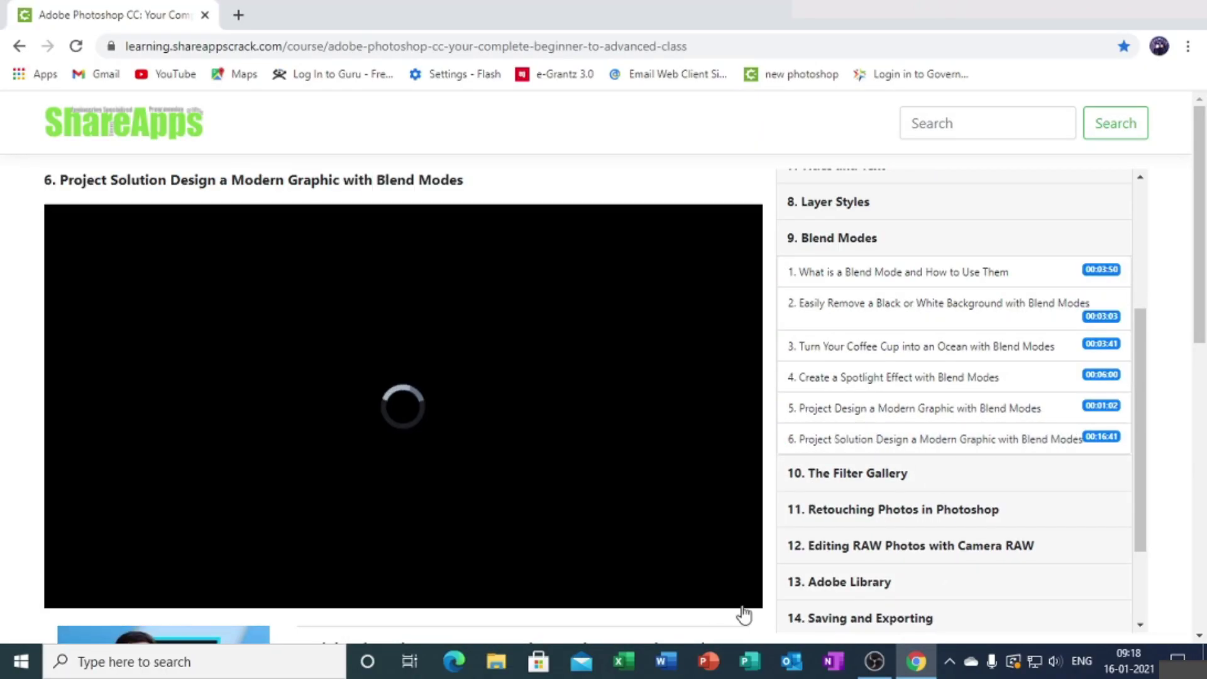
{"action": "left_click", "coordinate": [742, 587]}
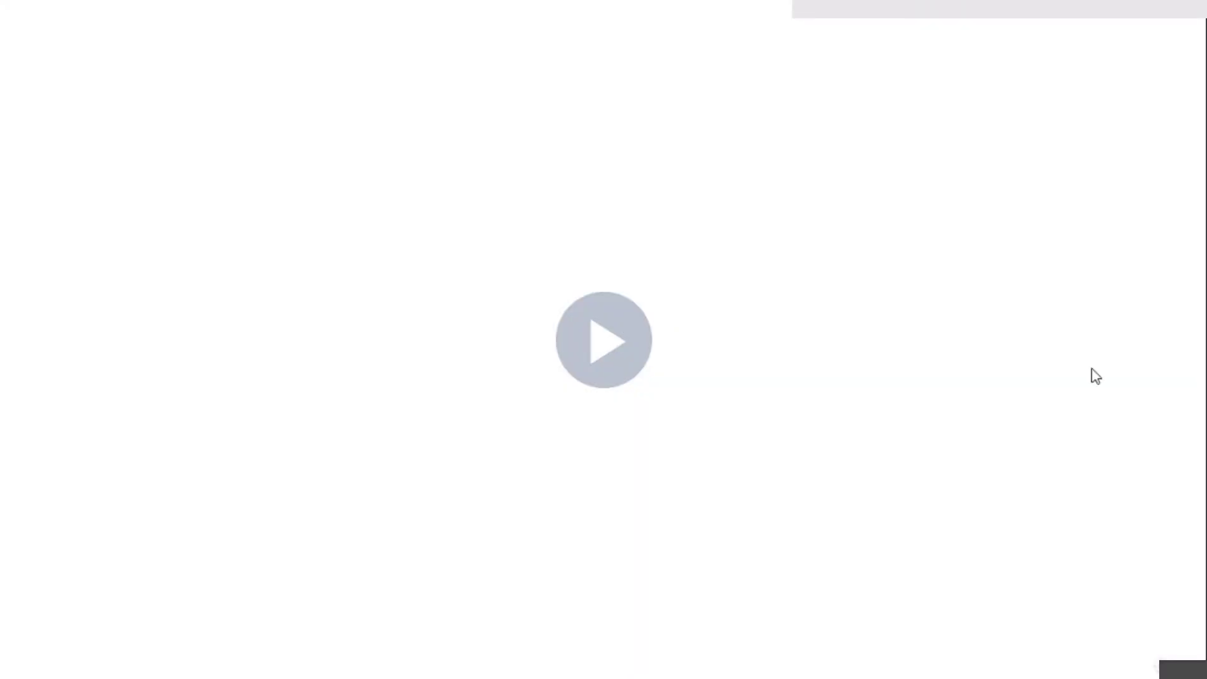
{"action": "left_click", "coordinate": [1096, 376]}
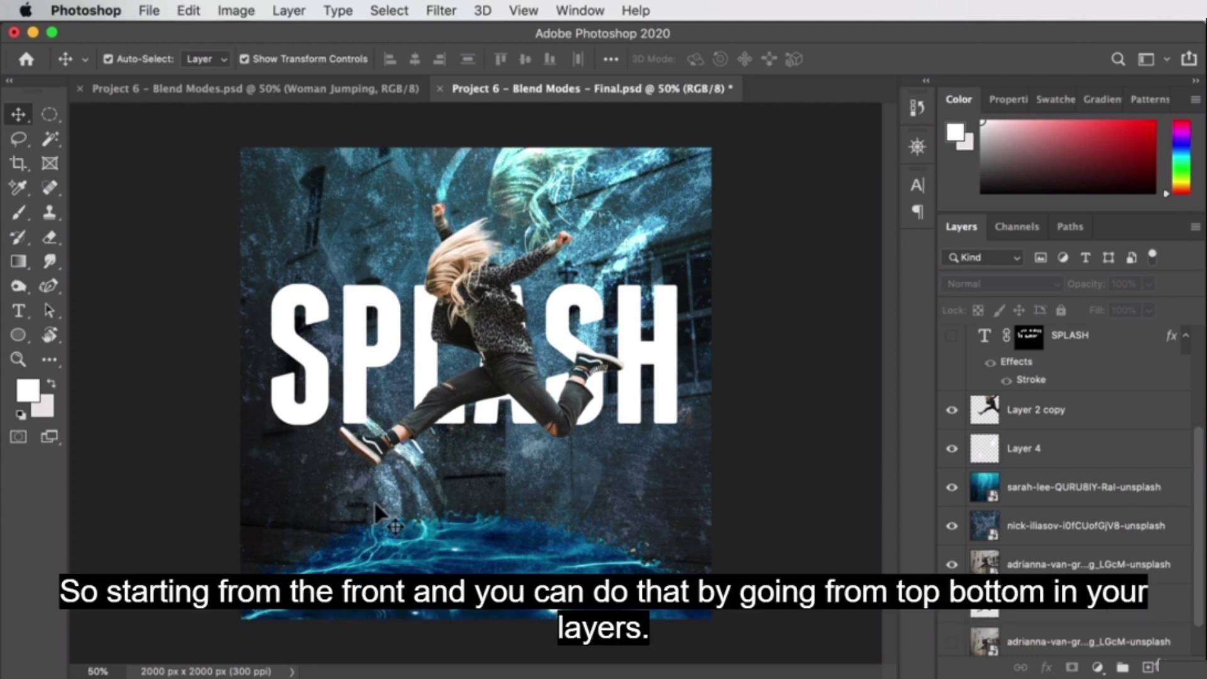
Step: Toggle the visibility of Layer 3 copy and Layer 2 off and on to examine the water puddle and the woman
{"action": "scroll", "coordinate": [1199, 430], "scroll_direction": "up", "scroll_amount": 5}
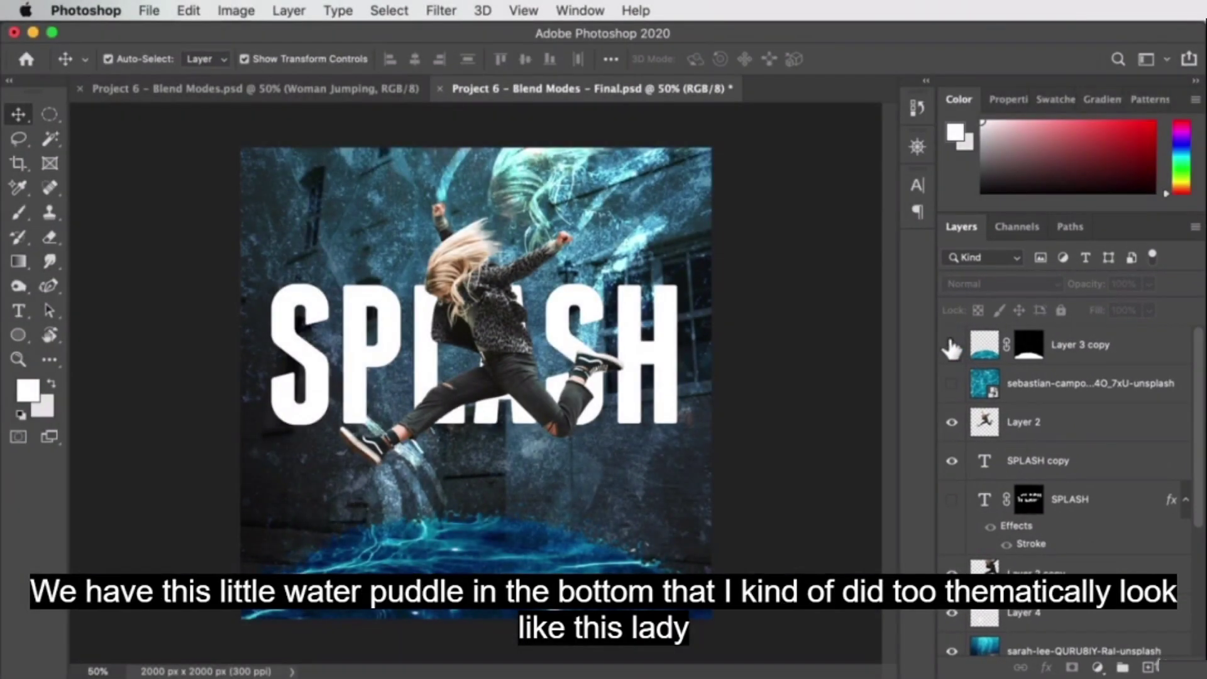
{"action": "left_click", "coordinate": [951, 345]}
{"action": "left_click", "coordinate": [952, 345]}
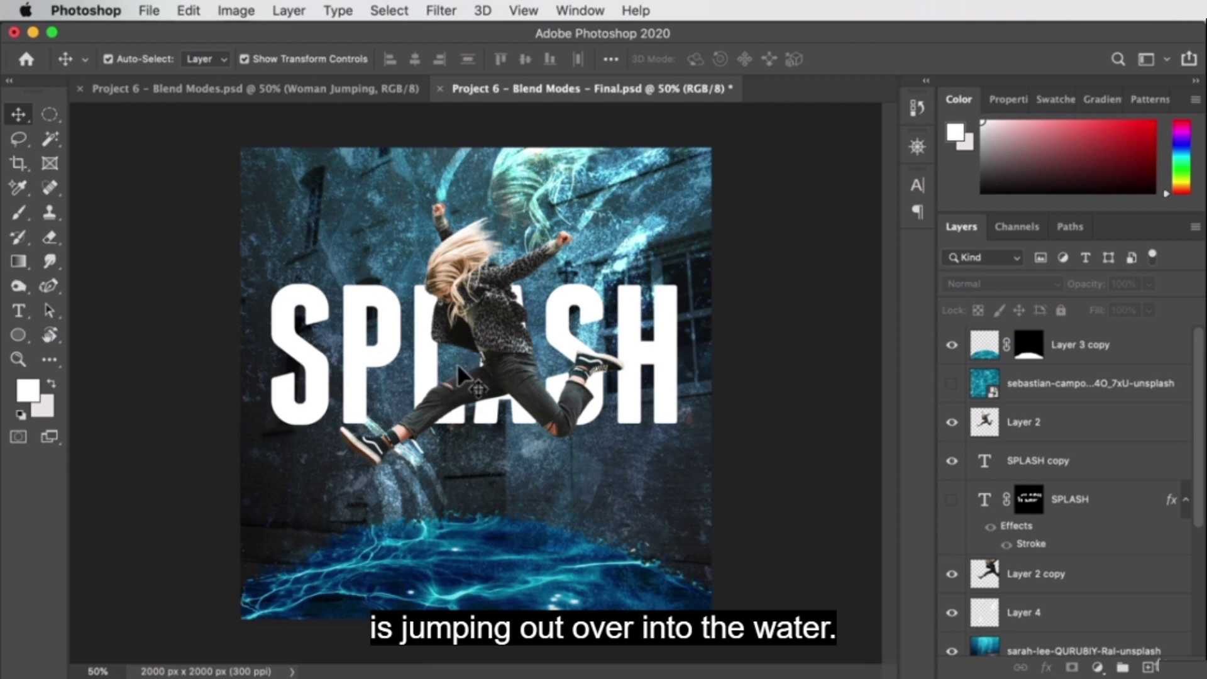
{"action": "left_click", "coordinate": [952, 422]}
{"action": "left_click", "coordinate": [952, 423]}
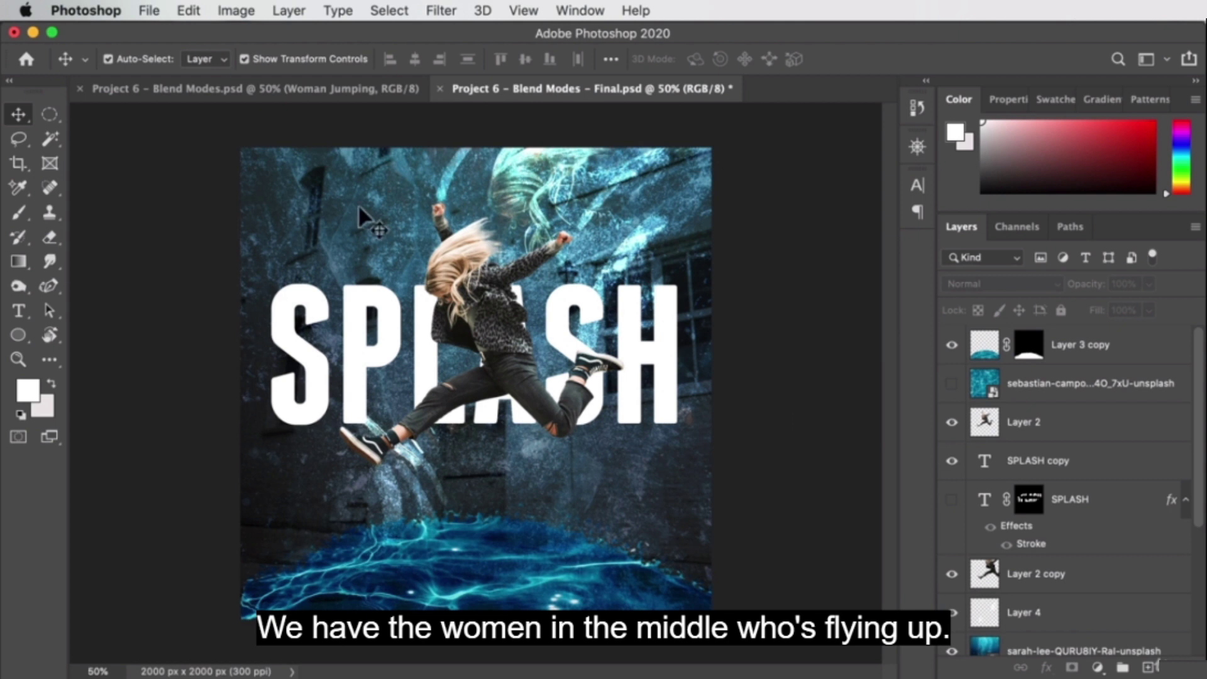
Step: Toggle the visibility of the SPLASH copy text and Layer 2 copy off and on to examine their parts in the design
{"action": "left_click", "coordinate": [952, 461]}
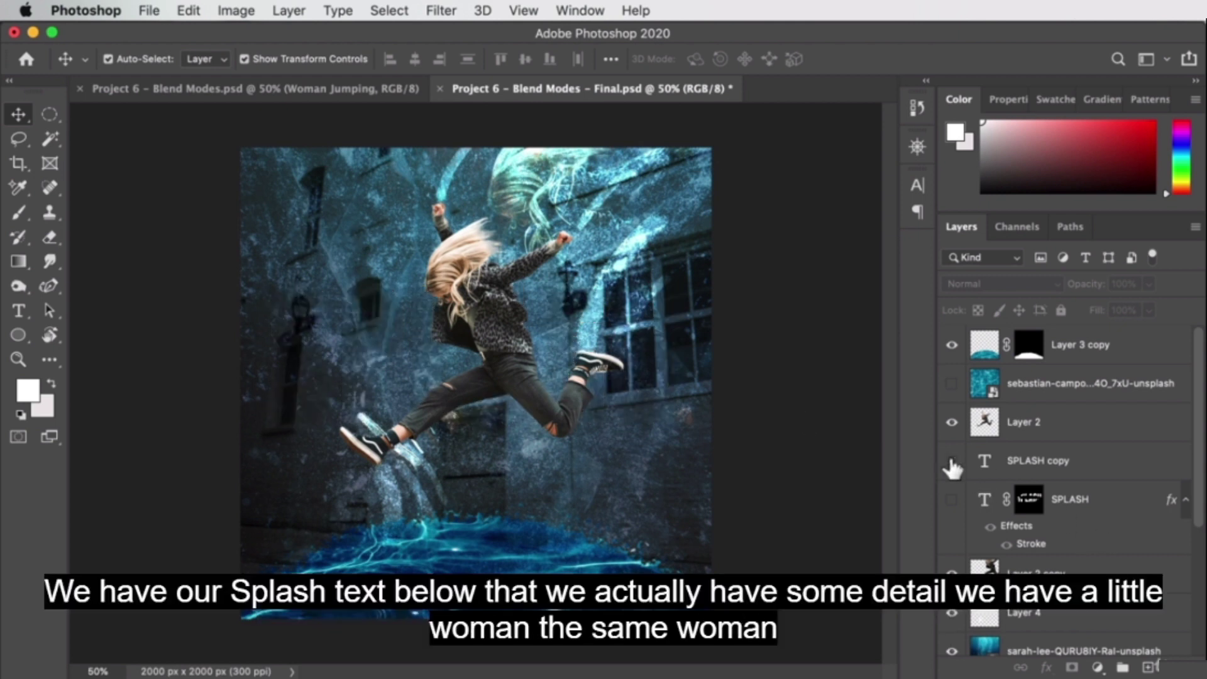
{"action": "left_click", "coordinate": [952, 461]}
{"action": "scroll", "coordinate": [1105, 501], "scroll_direction": "down", "scroll_amount": 1}
{"action": "scroll", "coordinate": [1101, 487], "scroll_direction": "down", "scroll_amount": 1}
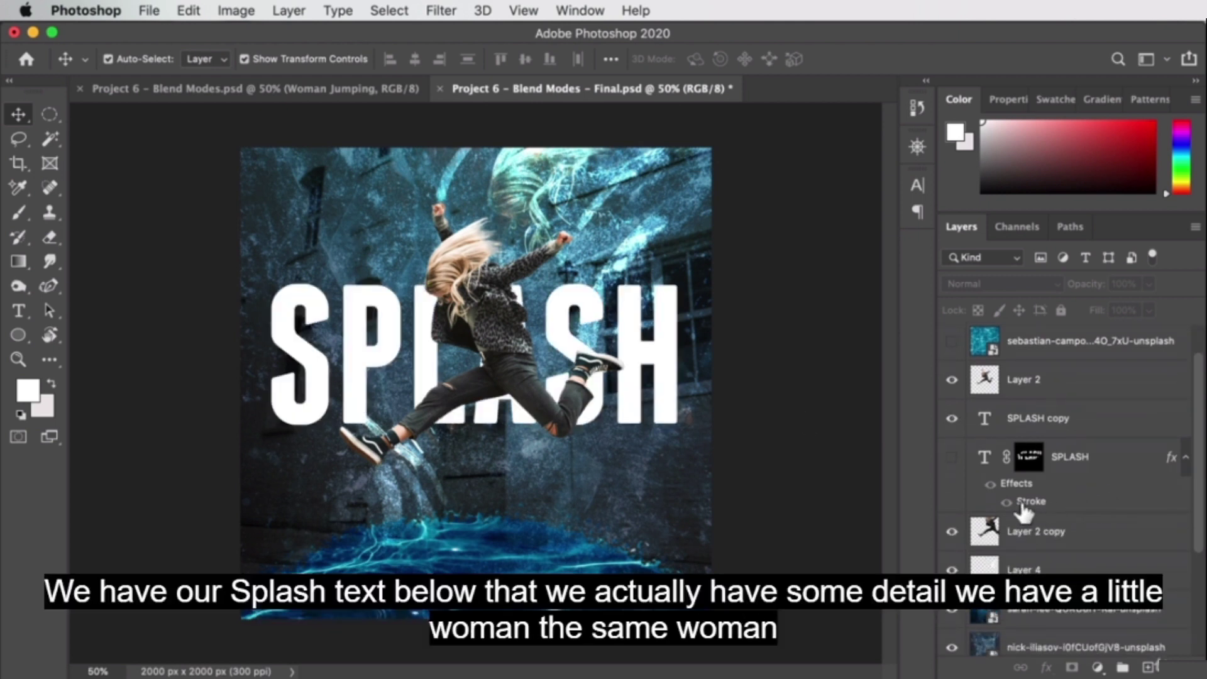
{"action": "left_click", "coordinate": [950, 530]}
{"action": "left_click", "coordinate": [950, 530]}
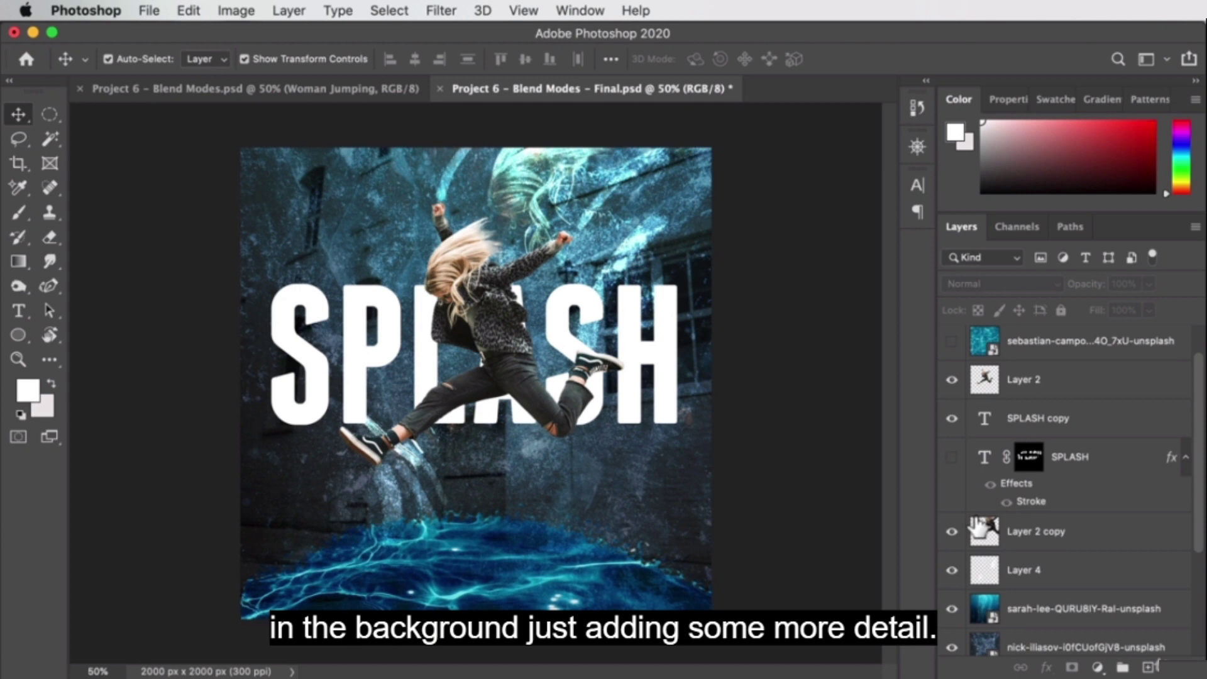
Step: Toggle the visibility of Layer 4, the texture layers and the background photo layer beneath them to examine their contributions
{"action": "scroll", "coordinate": [1134, 494], "scroll_direction": "down", "scroll_amount": 4}
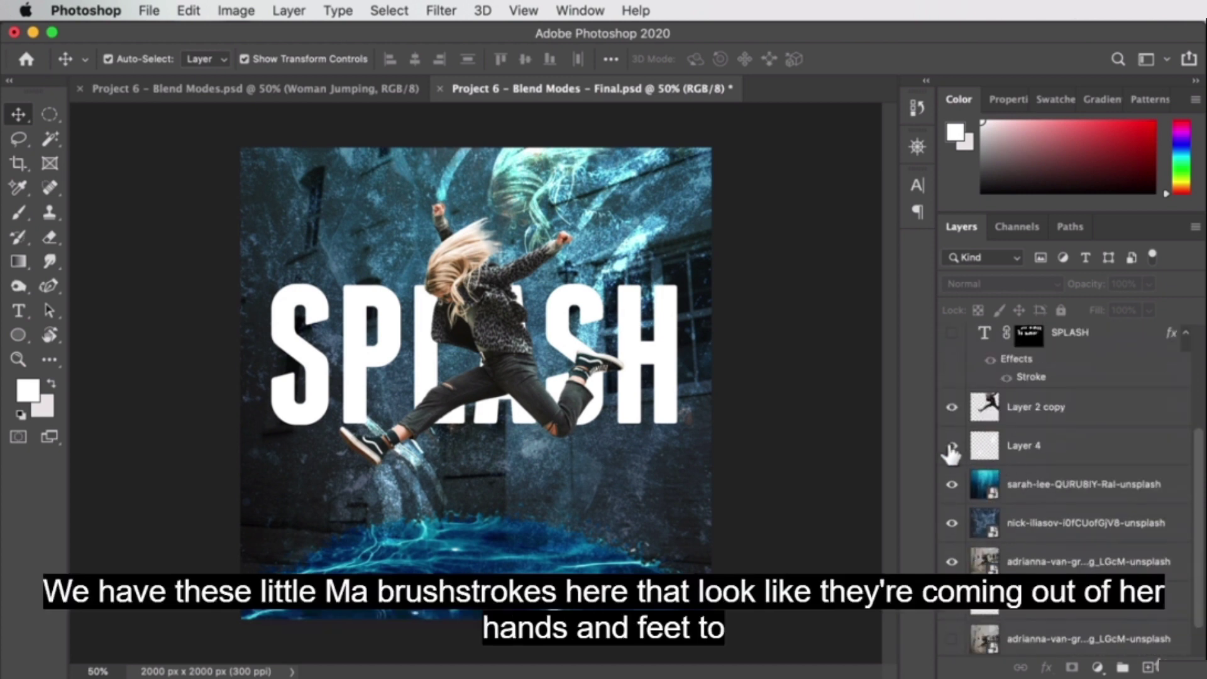
{"action": "left_click", "coordinate": [952, 445]}
{"action": "left_click", "coordinate": [952, 485]}
{"action": "left_click", "coordinate": [951, 522]}
{"action": "left_click", "coordinate": [949, 521]}
{"action": "left_click", "coordinate": [949, 521]}
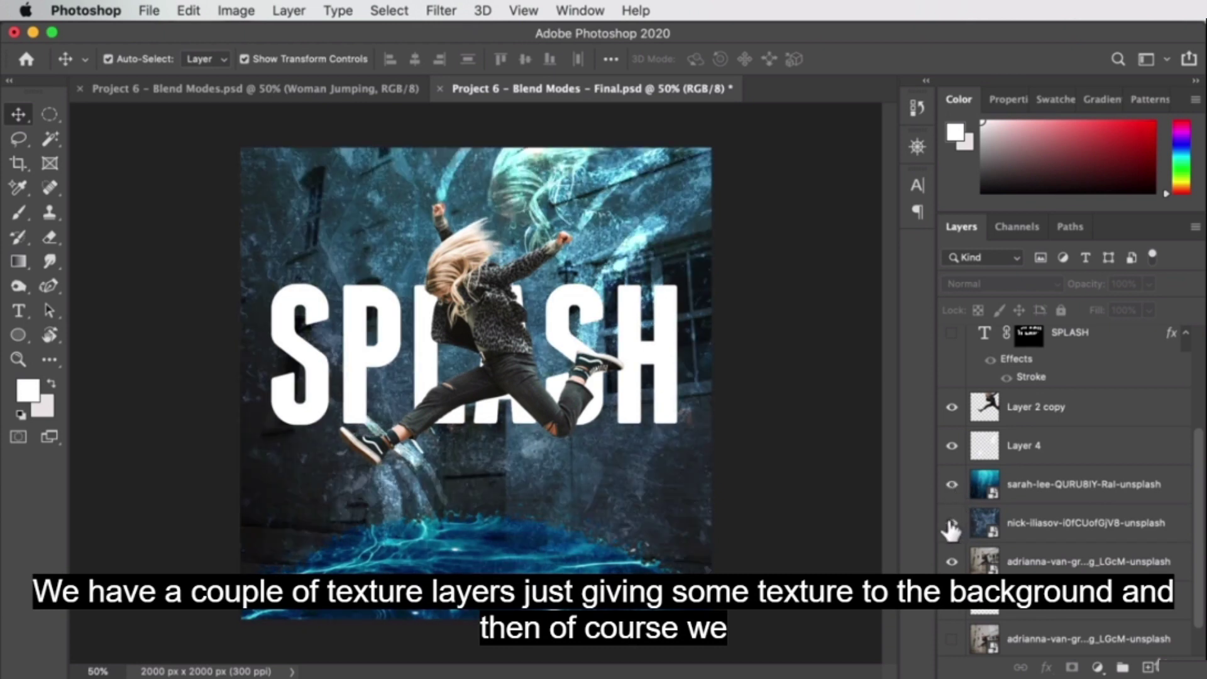
{"action": "left_click", "coordinate": [952, 561]}
{"action": "left_click", "coordinate": [952, 561]}
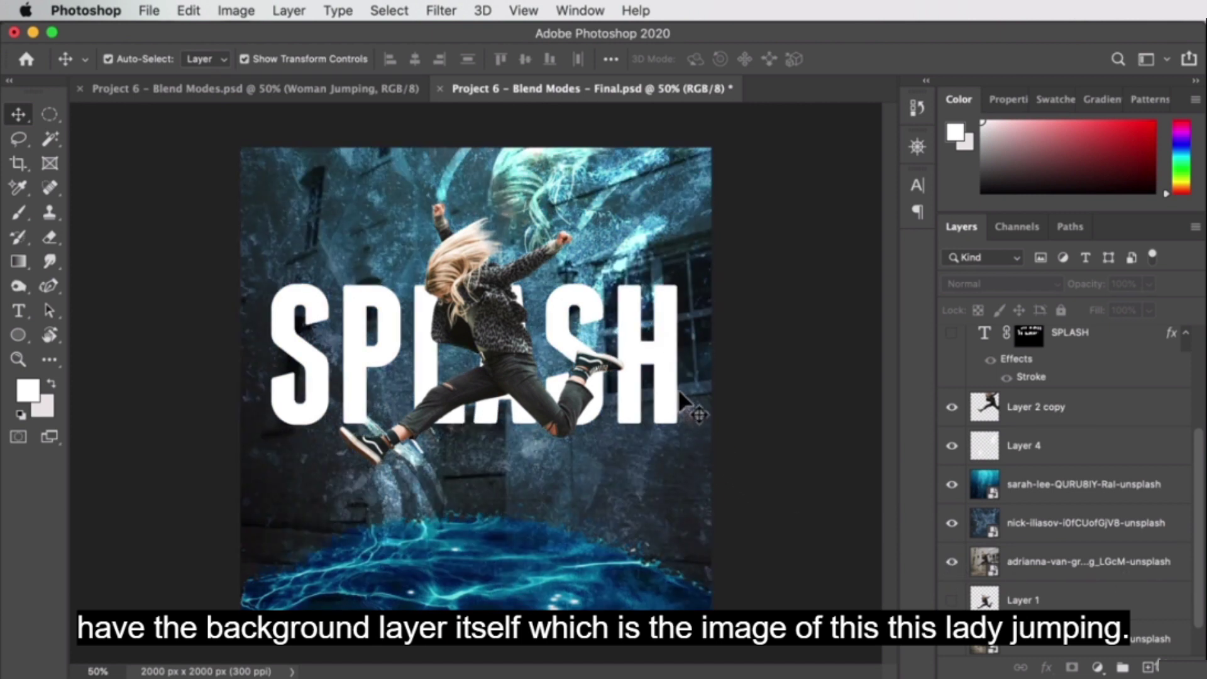
Step: In Project 6 – Blend Modes.psd, enlarge the Woman Jumping layer from its centre until it overfills the canvas and move it up slightly
{"action": "left_click", "coordinate": [343, 98]}
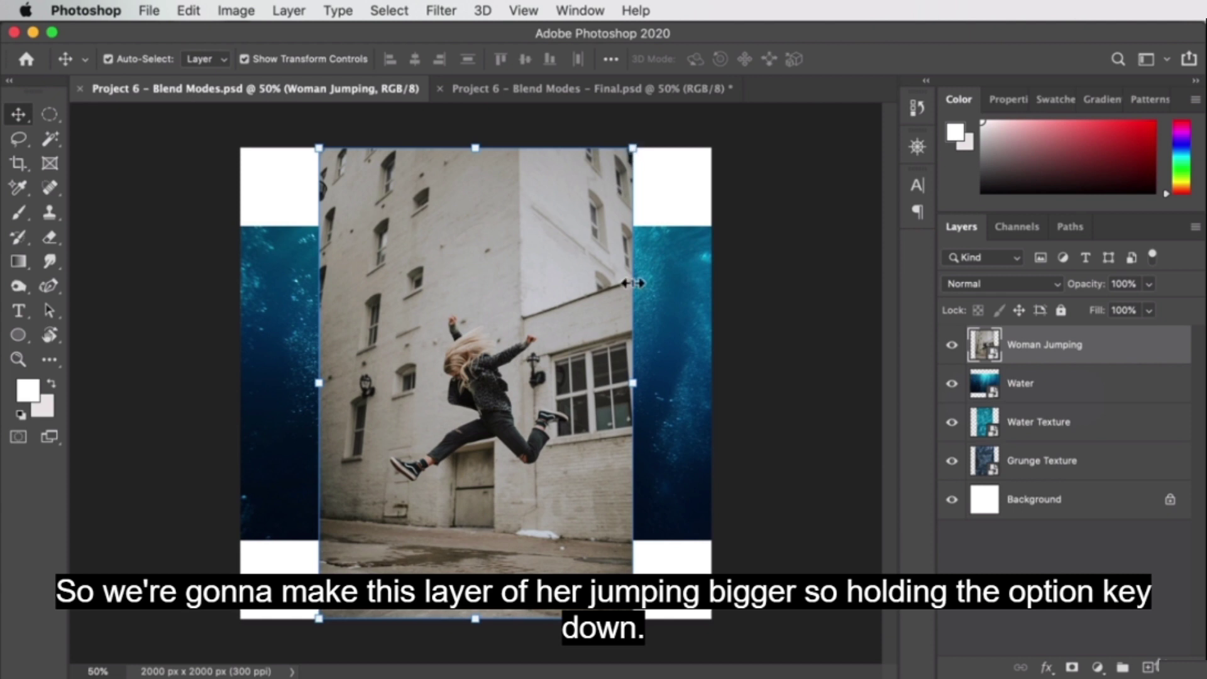
{"action": "left_click_drag", "start_coordinate": [633, 381], "coordinate": [736, 381]}
{"action": "left_click_drag", "start_coordinate": [669, 337], "coordinate": [669, 317]}
{"action": "key", "text": "Return"}
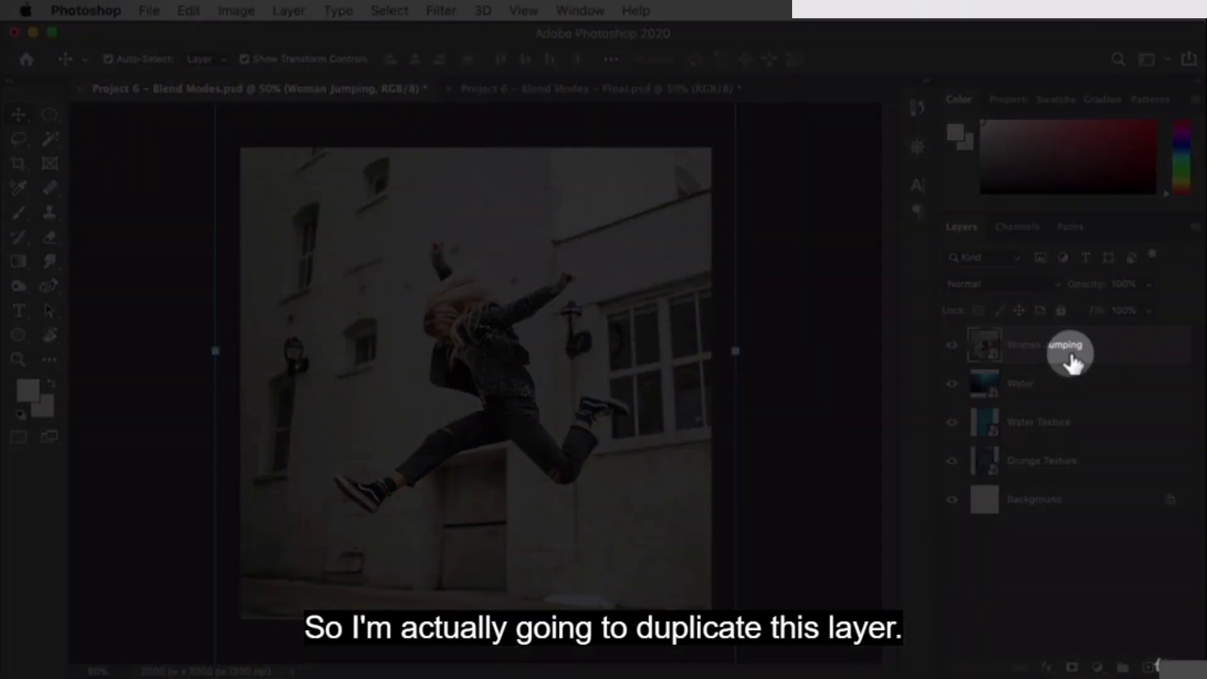
Step: Duplicate the Woman Jumping layer and move the copy directly above Background, below Grunge Texture
{"action": "left_click_drag", "start_coordinate": [1084, 349], "coordinate": [1149, 666]}
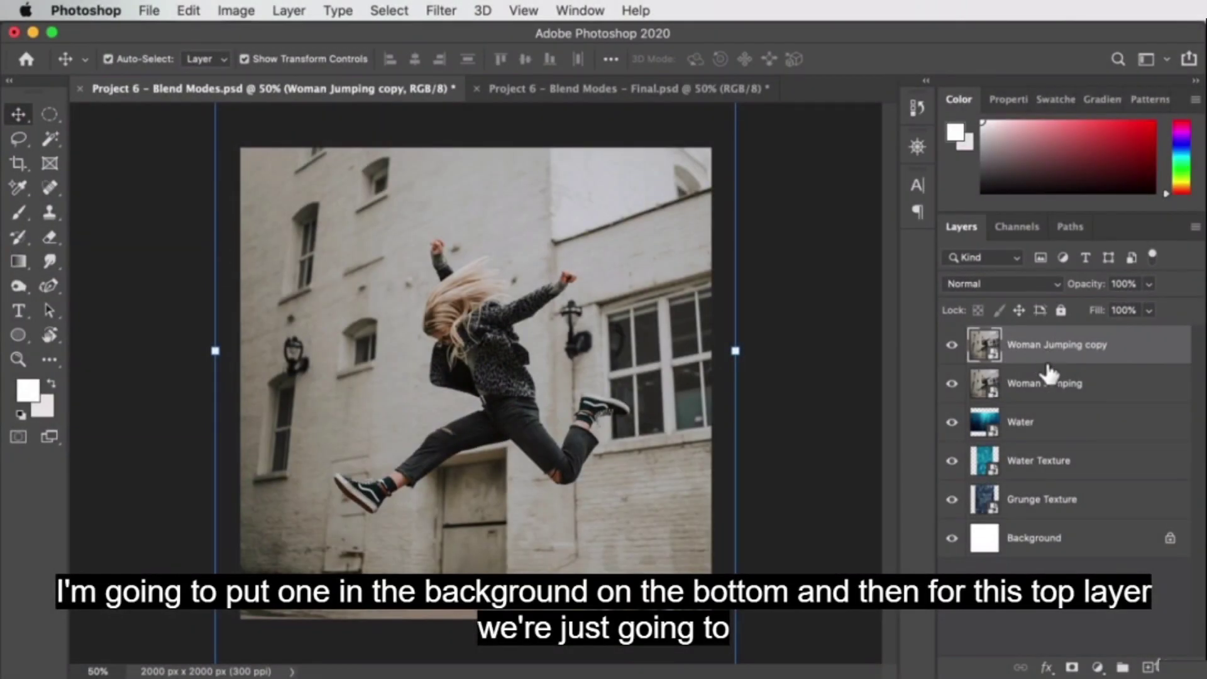
{"action": "left_click_drag", "start_coordinate": [1048, 375], "coordinate": [1024, 522]}
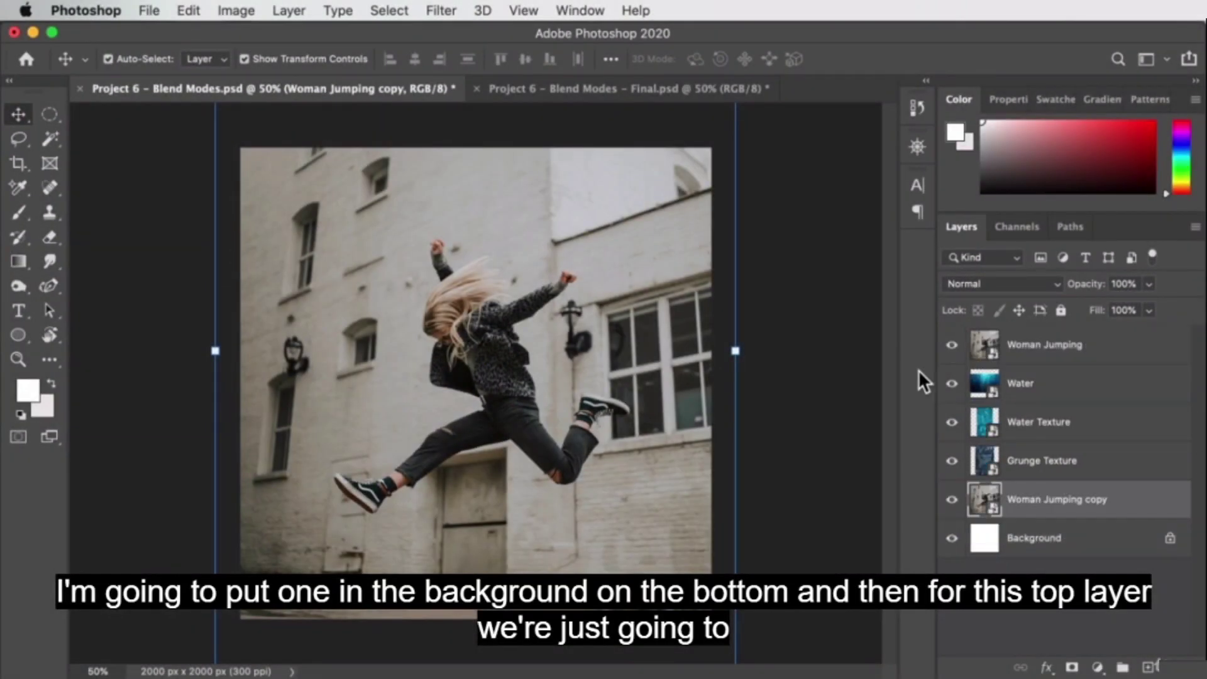
Step: On the top Woman Jumping layer, roughly select the woman's hair, jacket, legs and raised rear shoe with the Quick Selection tool
{"action": "left_click", "coordinate": [1028, 353]}
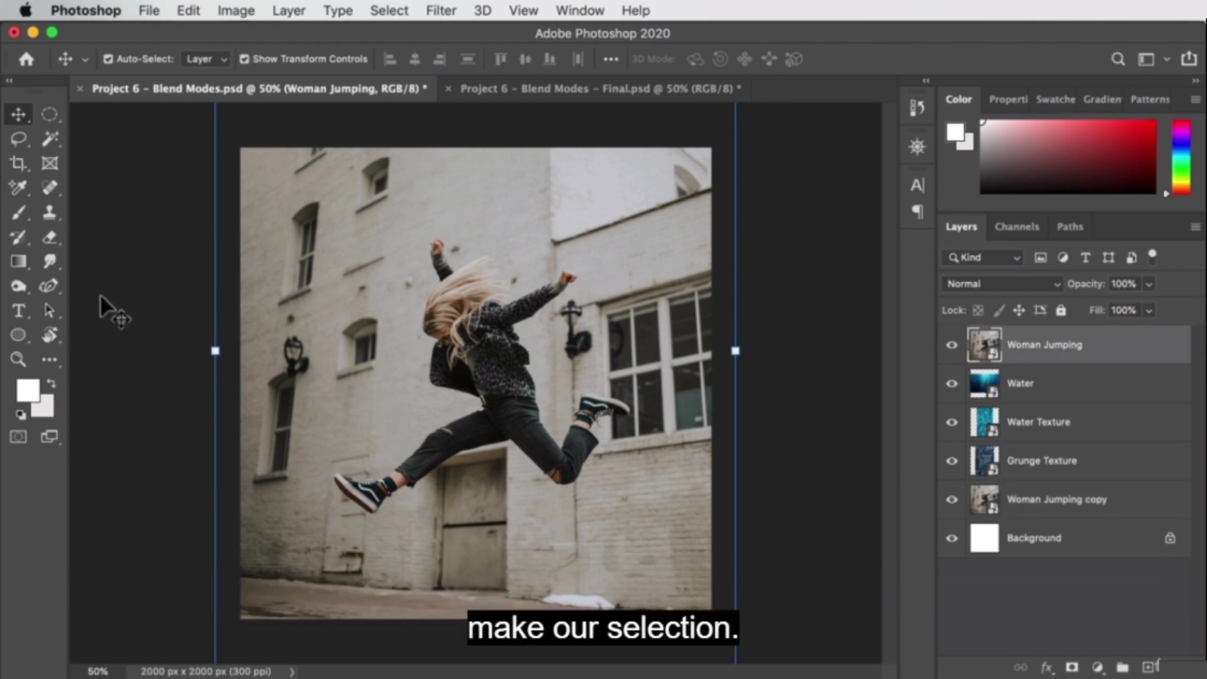
{"action": "key", "text": "z"}
{"action": "left_click", "coordinate": [553, 349]}
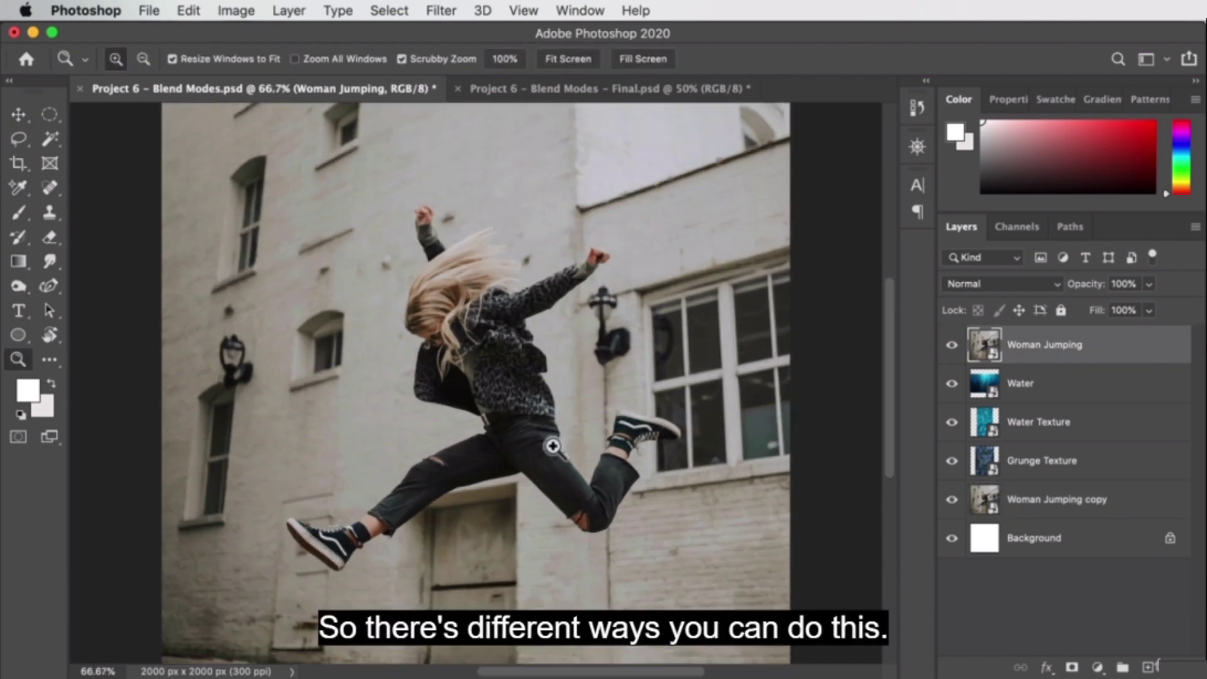
{"action": "left_click", "coordinate": [553, 446]}
{"action": "left_click_drag", "start_coordinate": [494, 381], "coordinate": [525, 440]}
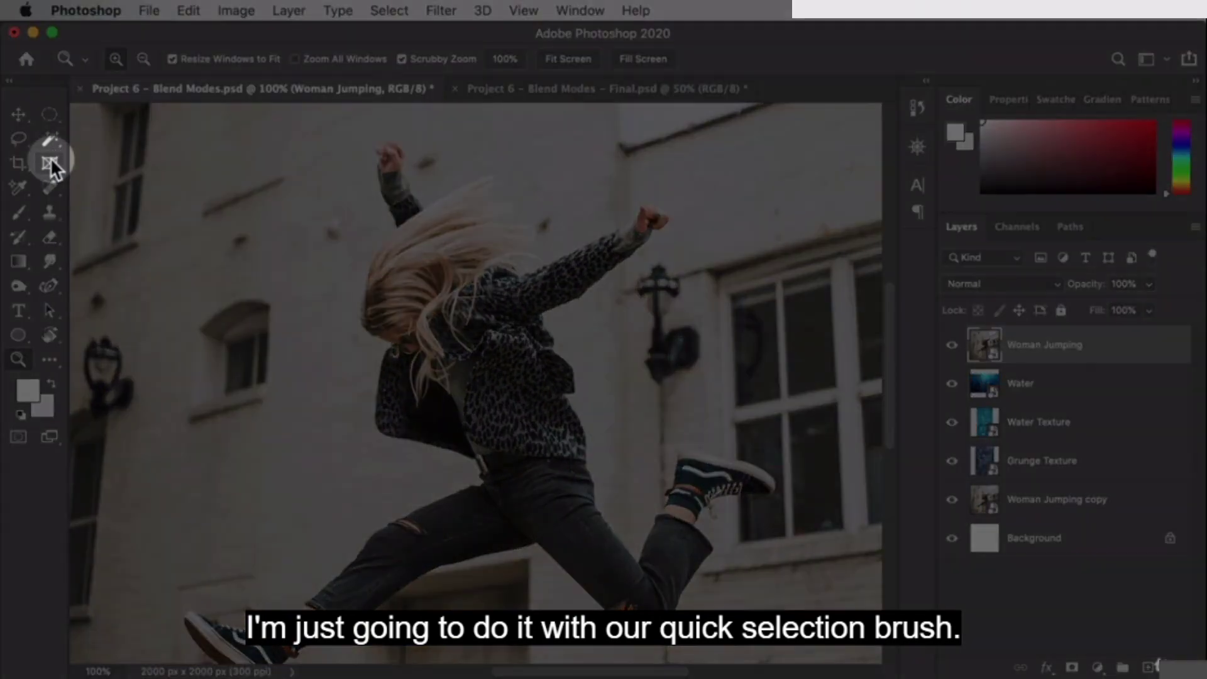
{"action": "left_click", "coordinate": [51, 138]}
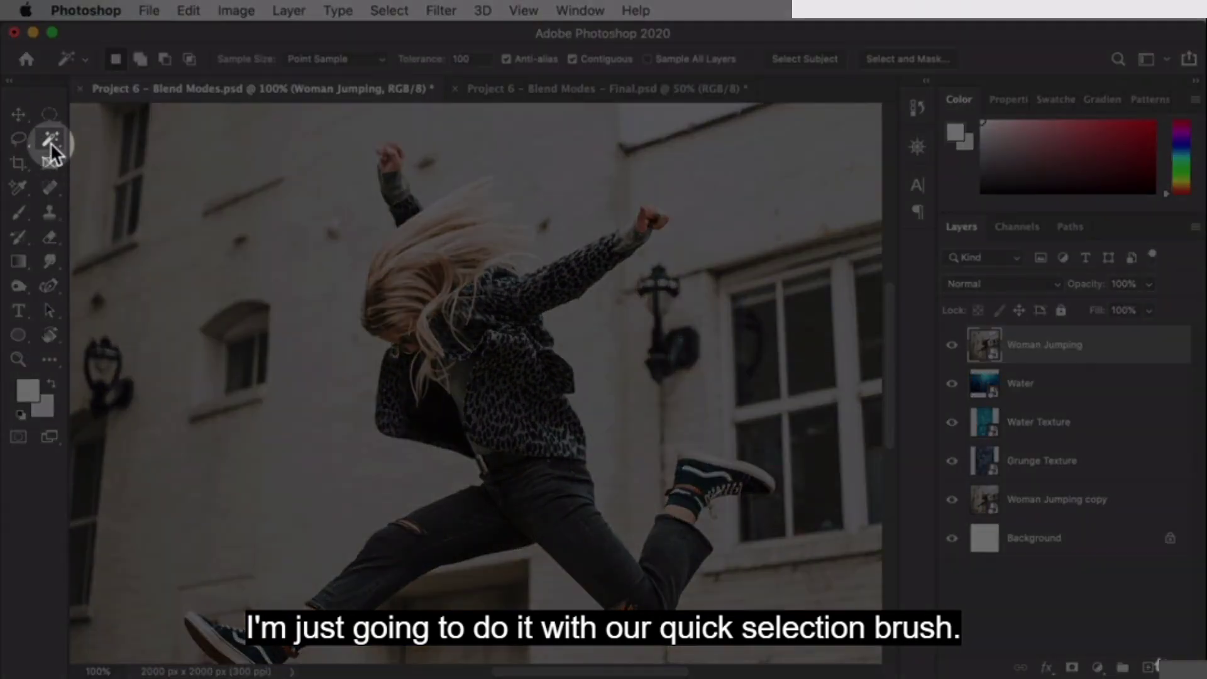
{"action": "left_click", "coordinate": [96, 157]}
{"action": "mouse_move", "coordinate": [440, 255]}
{"action": "left_mouse_down"}
{"action": "mouse_move", "coordinate": [444, 324]}
{"action": "mouse_move", "coordinate": [521, 485]}
{"action": "mouse_move", "coordinate": [499, 504]}
{"action": "left_mouse_up"}
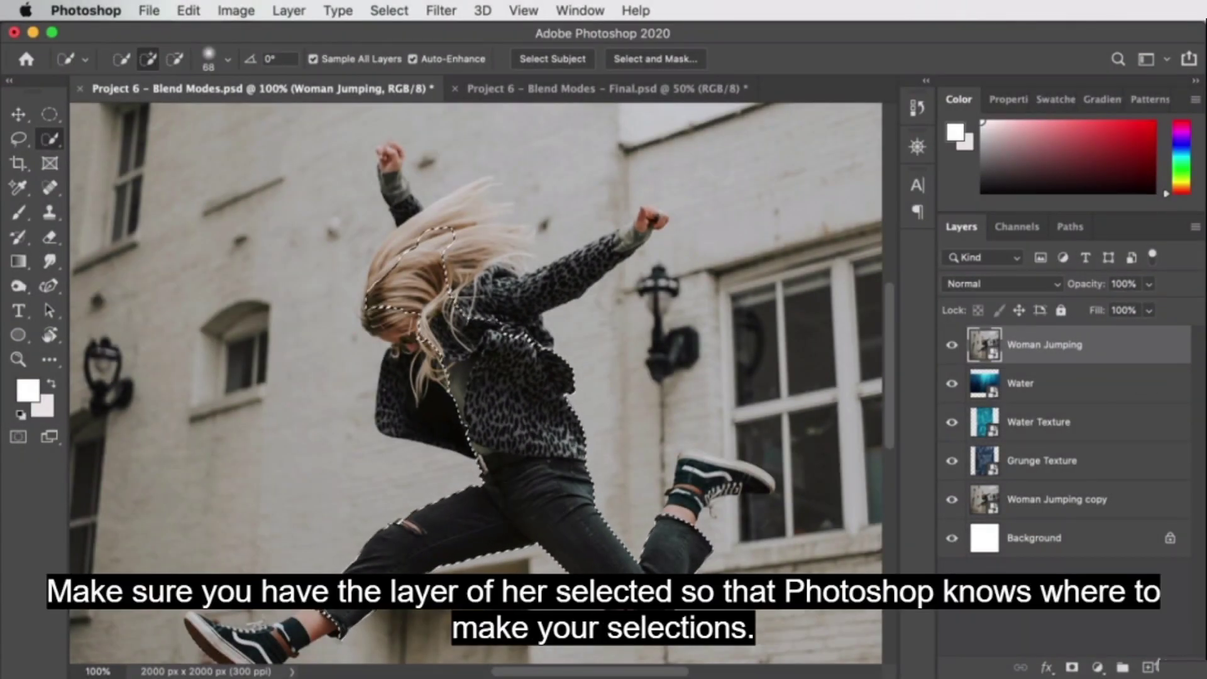
{"action": "left_click_drag", "start_coordinate": [704, 493], "coordinate": [729, 534]}
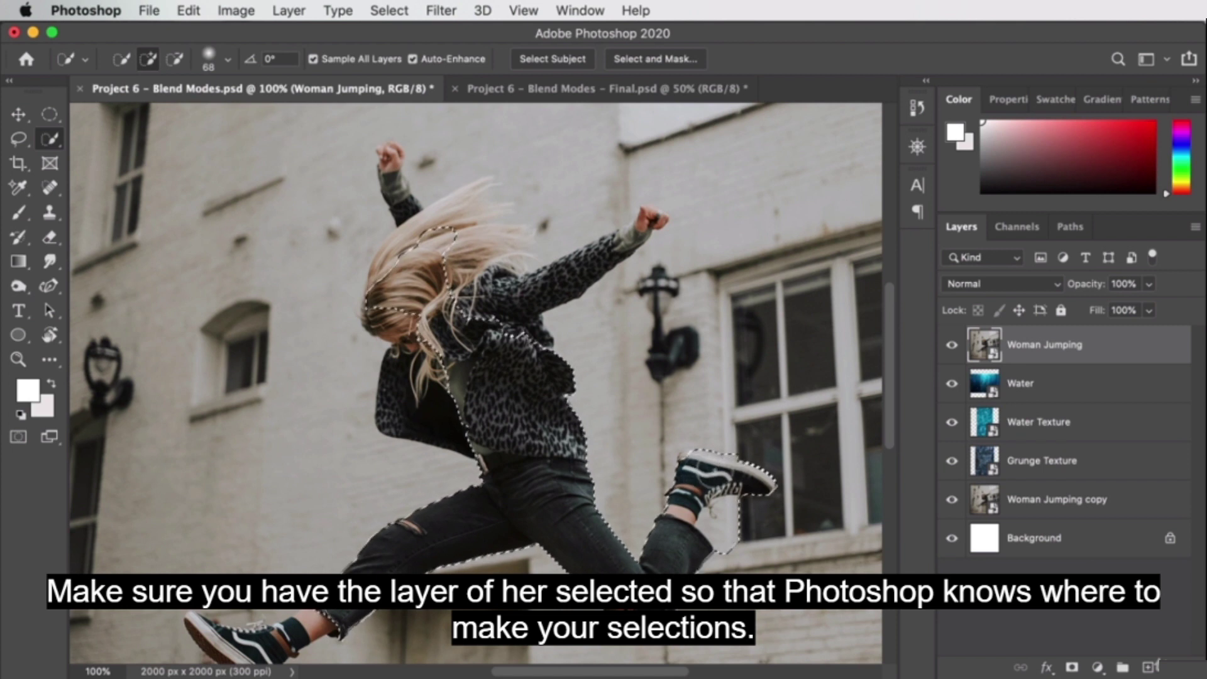
Step: Extend the selection over the rest of the jacket and hair, both arms and both hands, reducing the brush size to 41
{"action": "left_click_drag", "start_coordinate": [402, 214], "coordinate": [383, 428]}
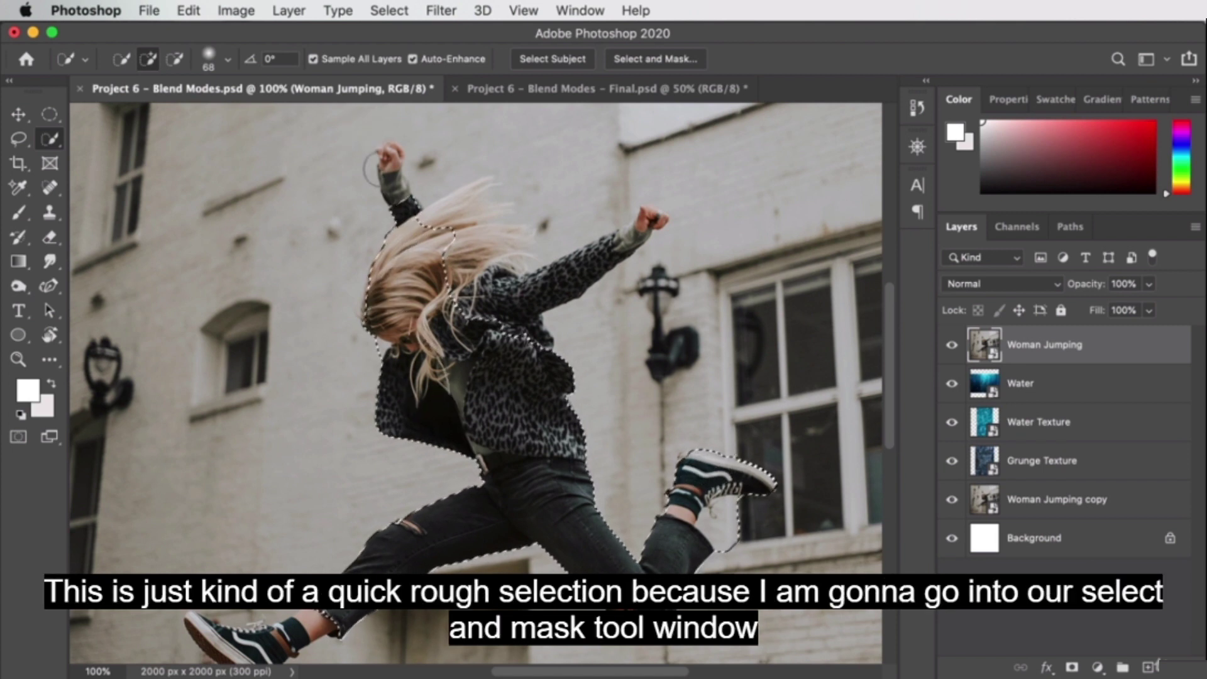
{"action": "mouse_move", "coordinate": [375, 165]}
{"action": "left_mouse_down"}
{"action": "mouse_move", "coordinate": [364, 165]}
{"action": "mouse_move", "coordinate": [389, 151]}
{"action": "left_mouse_up"}
{"action": "mouse_move", "coordinate": [444, 206]}
{"action": "left_mouse_down"}
{"action": "mouse_move", "coordinate": [484, 220]}
{"action": "mouse_move", "coordinate": [500, 270]}
{"action": "mouse_move", "coordinate": [503, 251]}
{"action": "mouse_move", "coordinate": [553, 276]}
{"action": "mouse_move", "coordinate": [591, 267]}
{"action": "mouse_move", "coordinate": [657, 217]}
{"action": "left_mouse_up"}
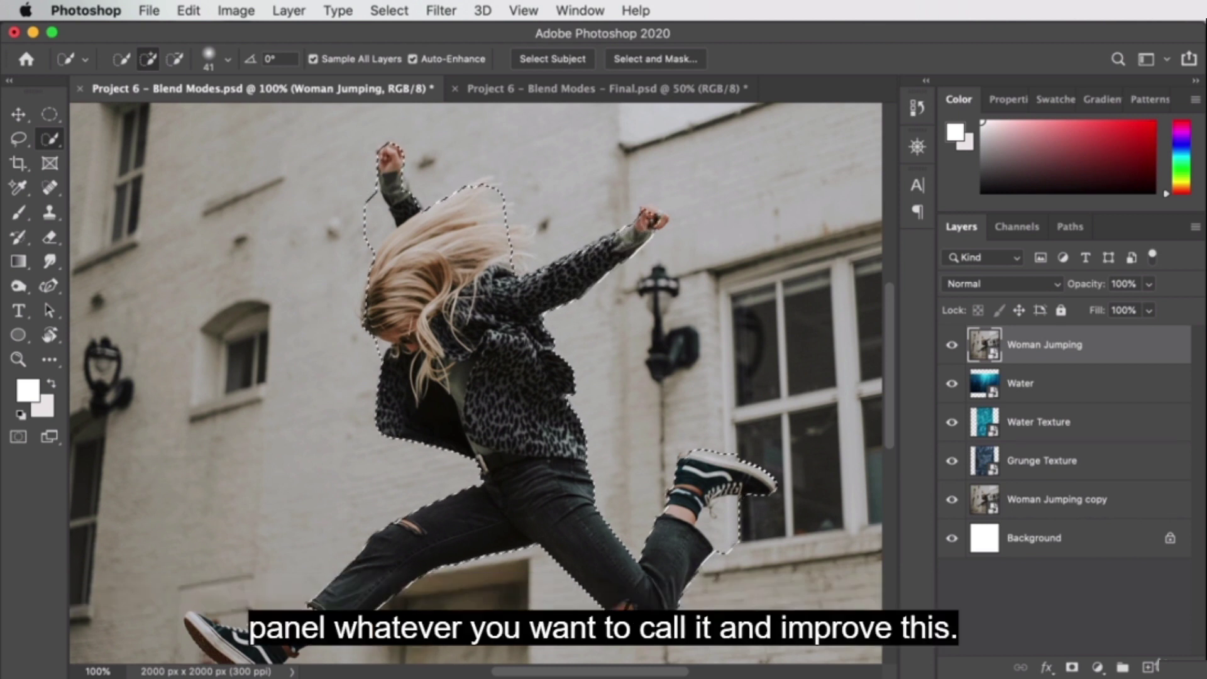
Step: Add the woman's front ankle, sock and shoe to the selection
{"action": "left_click_drag", "start_coordinate": [407, 510], "coordinate": [588, 352]}
{"action": "left_click", "coordinate": [468, 455]}
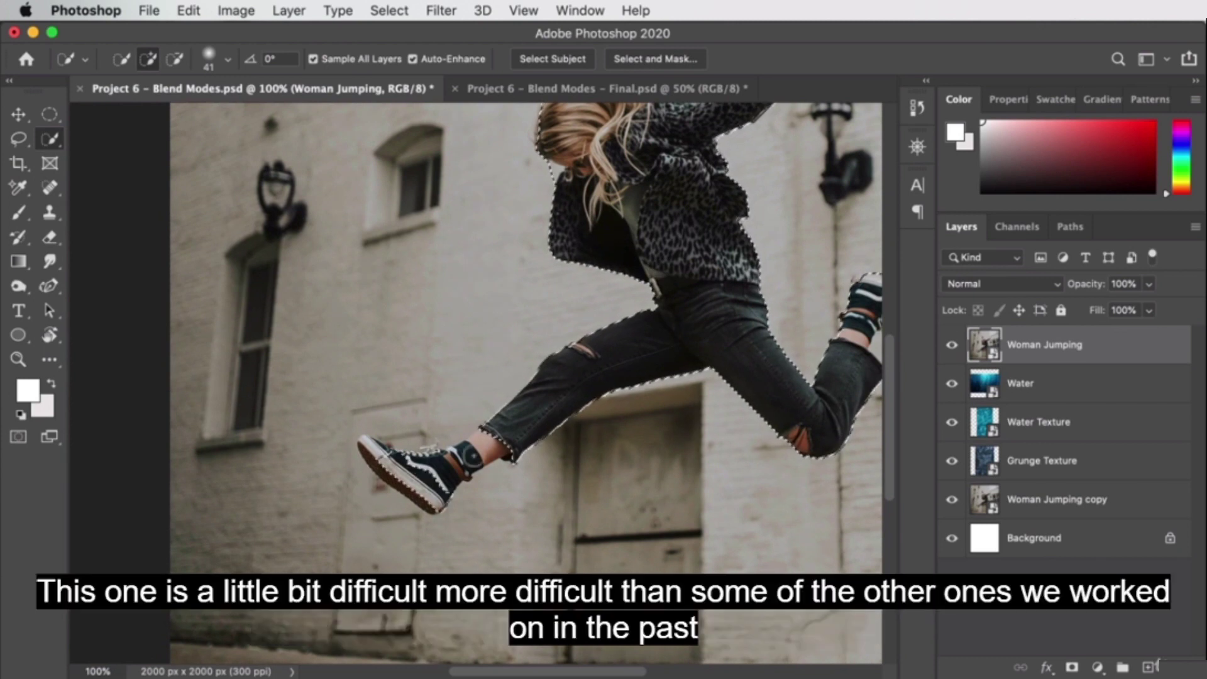
{"action": "left_click", "coordinate": [379, 459]}
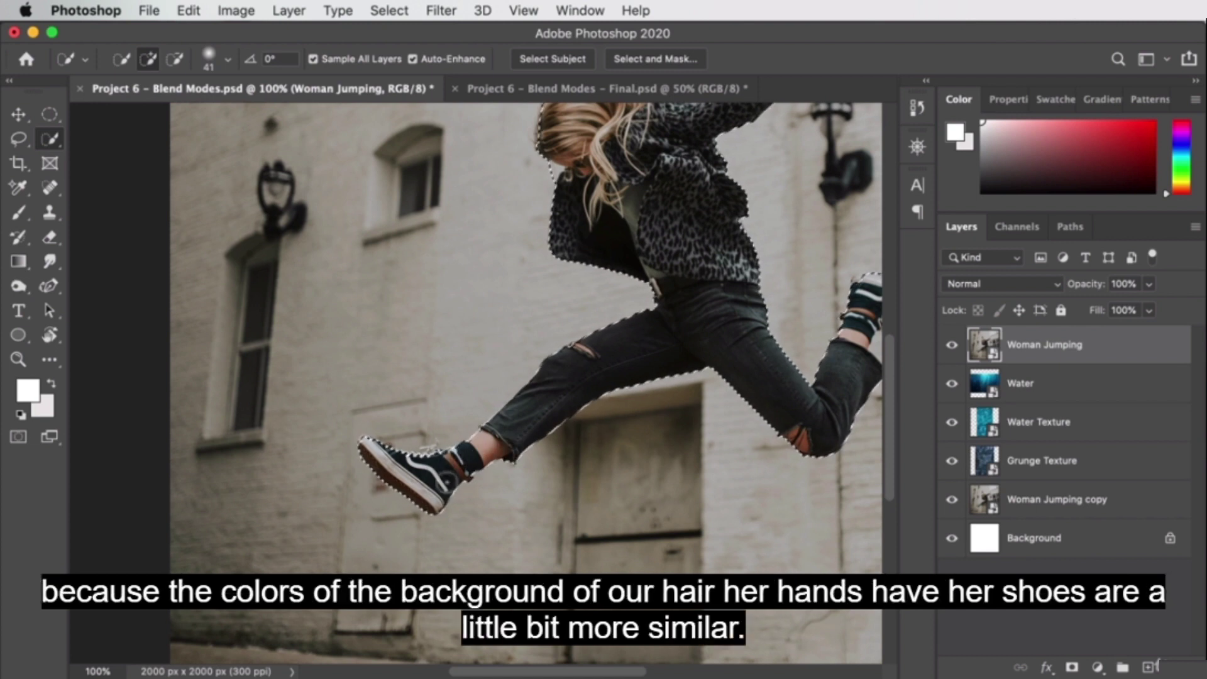
{"action": "left_click_drag", "start_coordinate": [639, 327], "coordinate": [496, 490]}
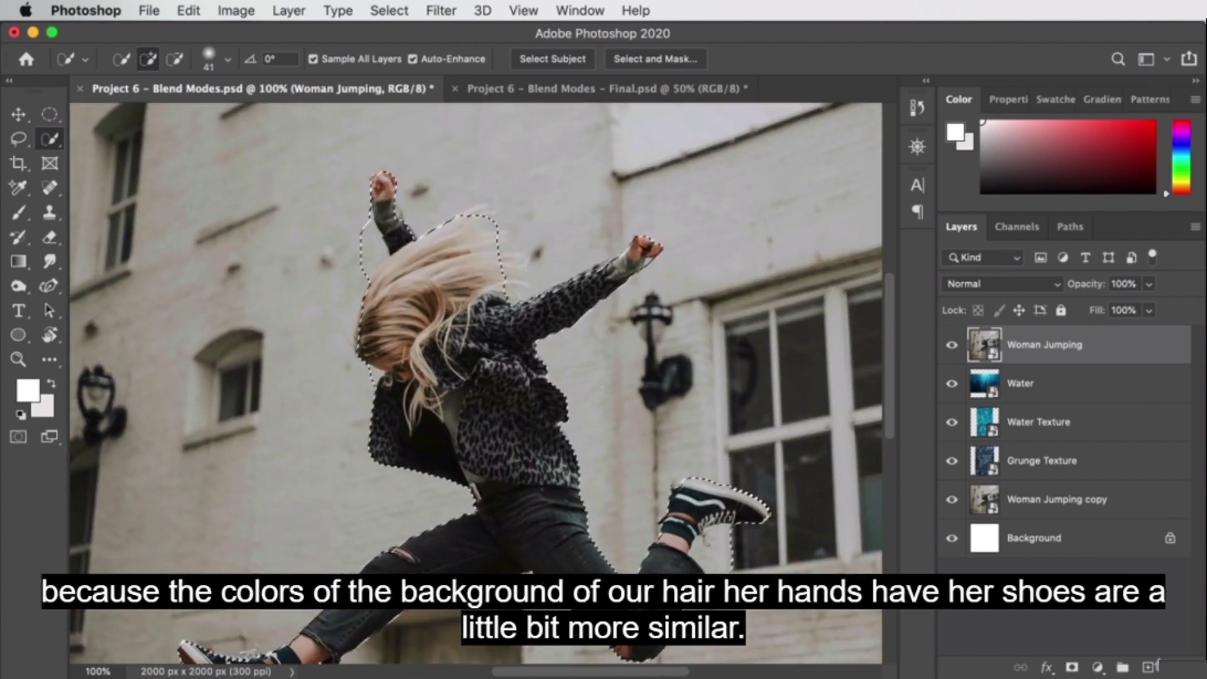
Step: Subtract stray wall areas around the raised shoe, the hair and the outstretched arm from the quick selection
{"action": "key", "text": "alt"}
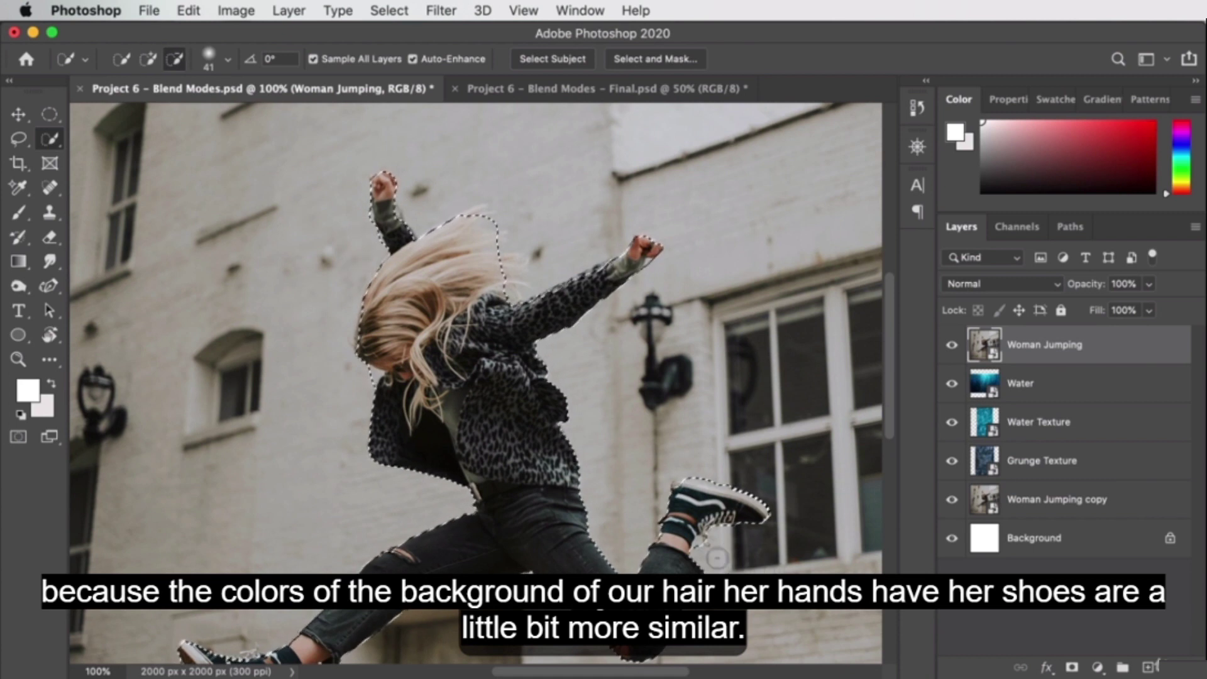
{"action": "left_click", "coordinate": [698, 503]}
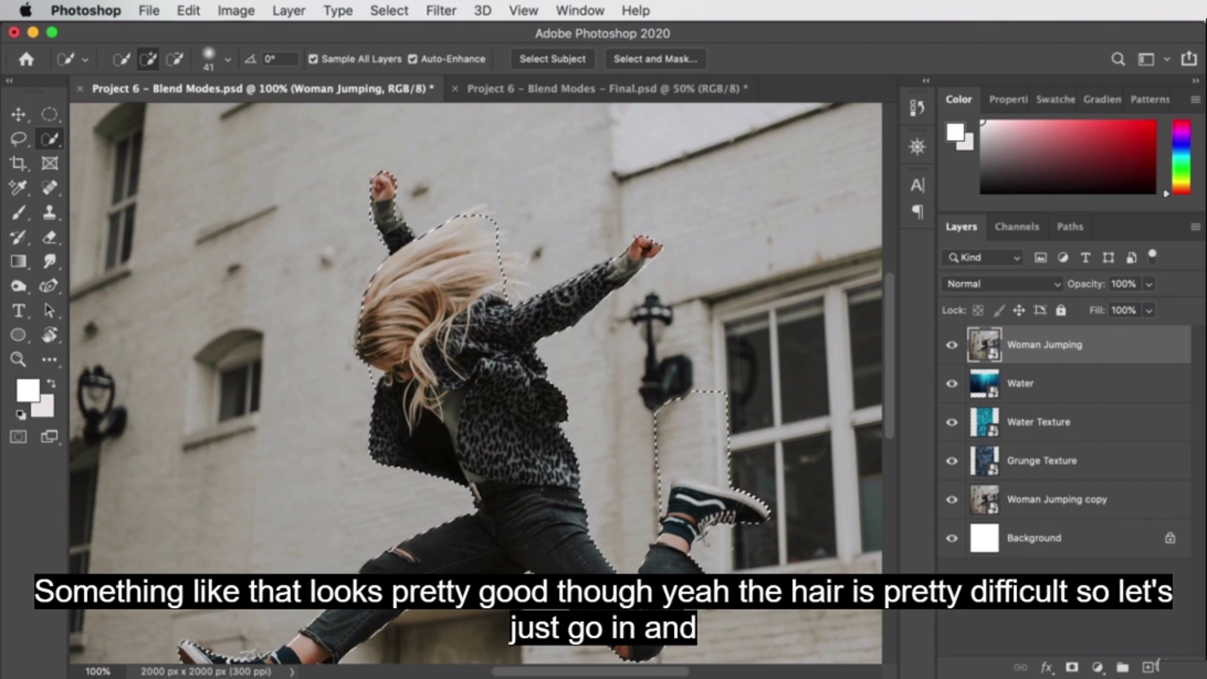
{"action": "left_click", "coordinate": [551, 264]}
{"action": "key", "text": "alt"}
{"action": "left_click_drag", "start_coordinate": [550, 264], "coordinate": [481, 219]}
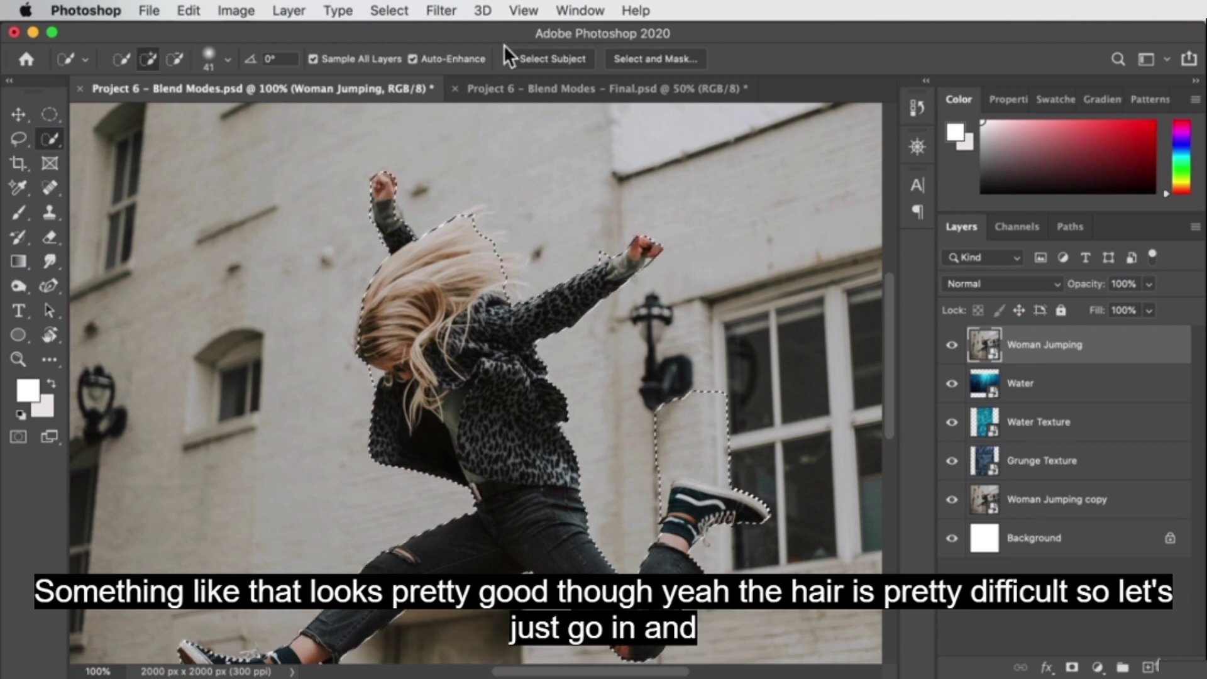
Step: Open the selection in Select and Mask and set the edge detection radius to 8 px
{"action": "left_click", "coordinate": [644, 58]}
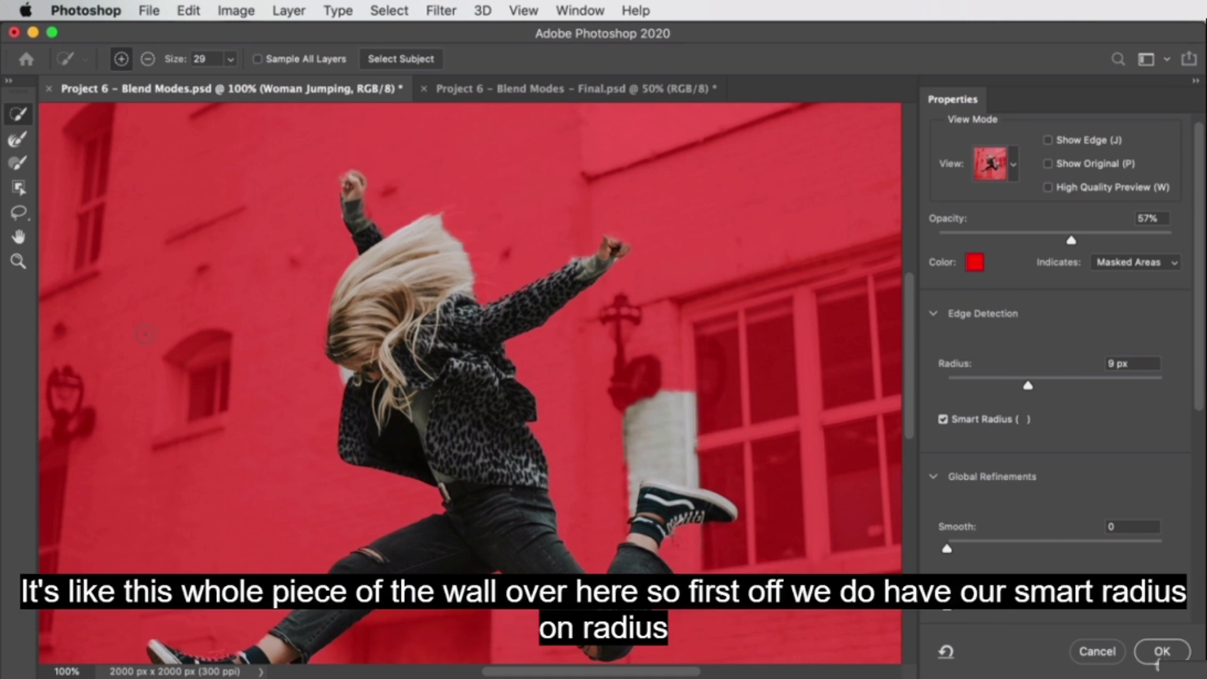
{"action": "left_click", "coordinate": [969, 420]}
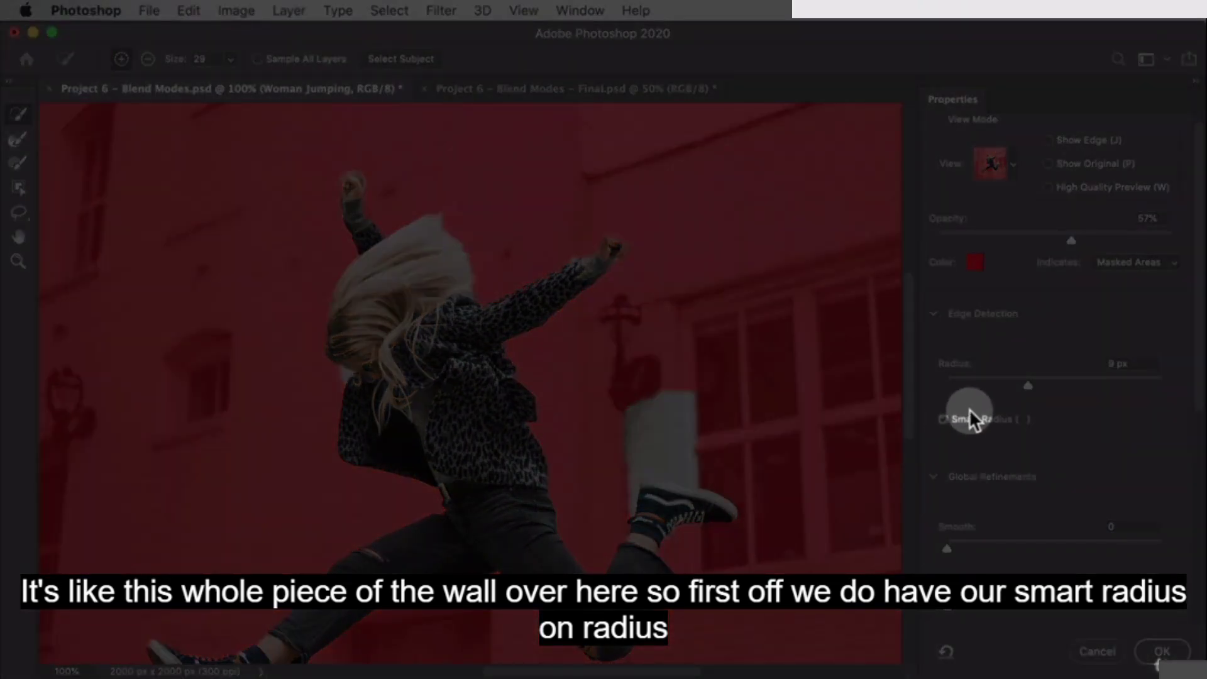
{"action": "mouse_move", "coordinate": [1024, 380]}
{"action": "left_mouse_down"}
{"action": "mouse_move", "coordinate": [1050, 383]}
{"action": "mouse_move", "coordinate": [1009, 382]}
{"action": "mouse_move", "coordinate": [1035, 383]}
{"action": "left_mouse_up"}
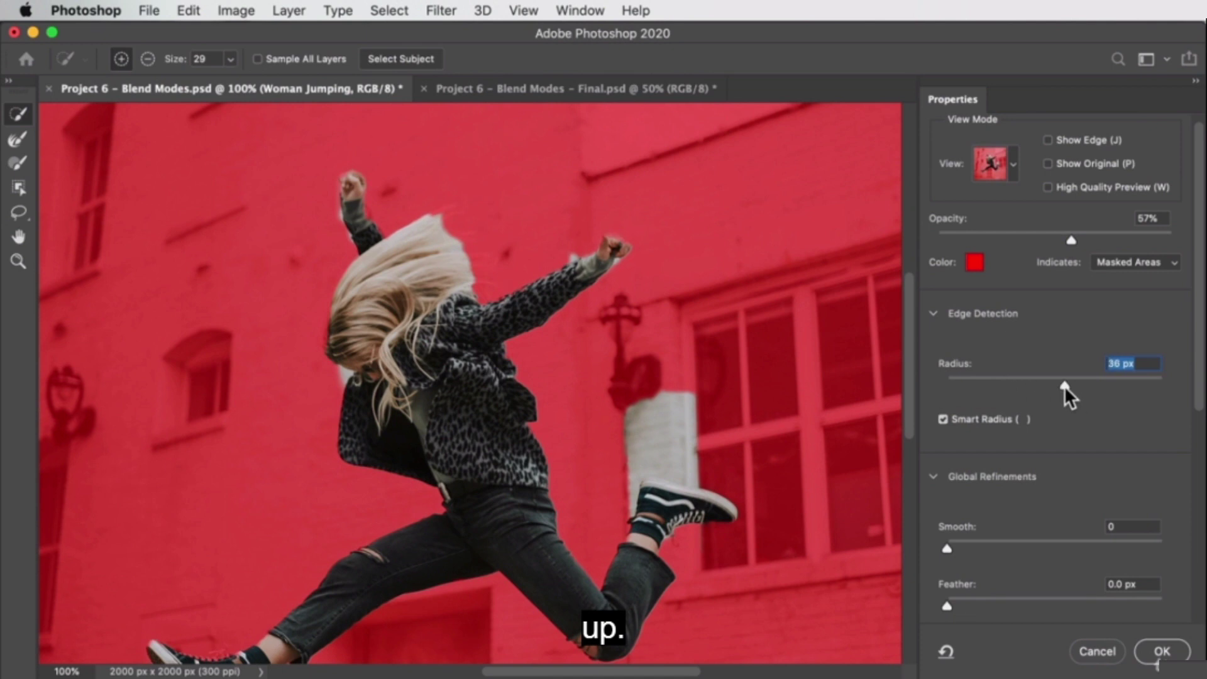
{"action": "left_click", "coordinate": [1018, 380]}
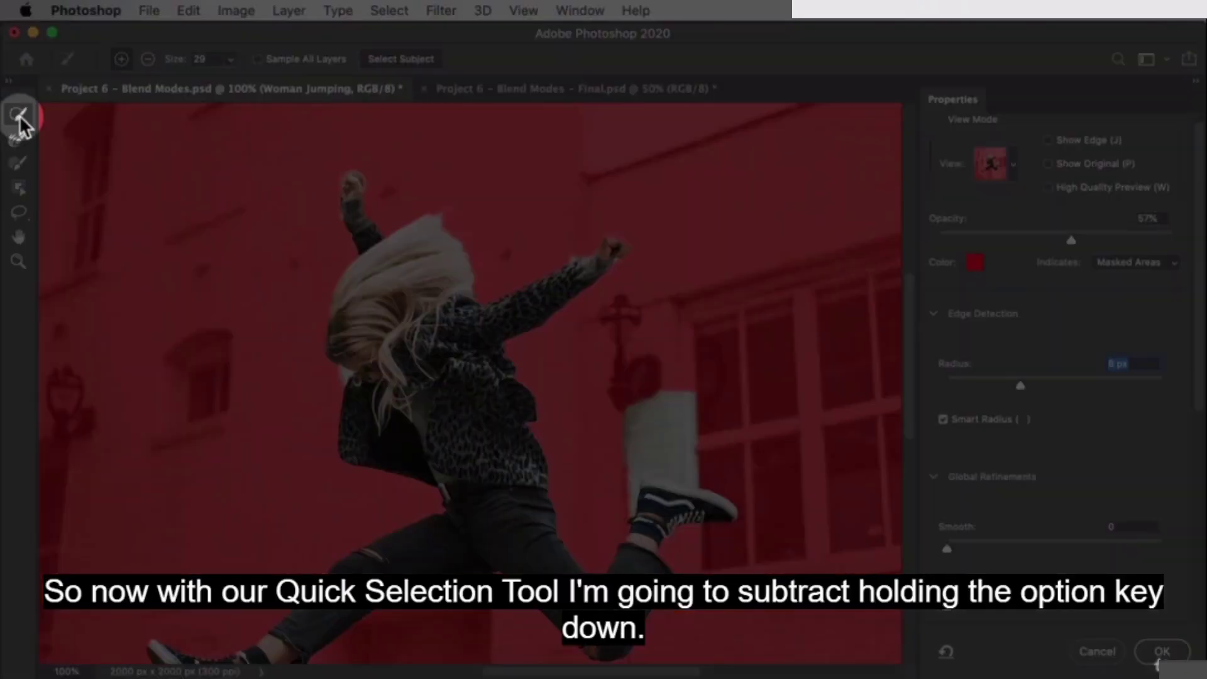
Step: Subtract the patch of wall above the raised shoe and the area in front of the face with the Quick Selection tool
{"action": "mouse_move", "coordinate": [687, 463]}
{"action": "left_mouse_down"}
{"action": "mouse_move", "coordinate": [706, 437]}
{"action": "mouse_move", "coordinate": [633, 432]}
{"action": "mouse_move", "coordinate": [625, 445]}
{"action": "left_mouse_up"}
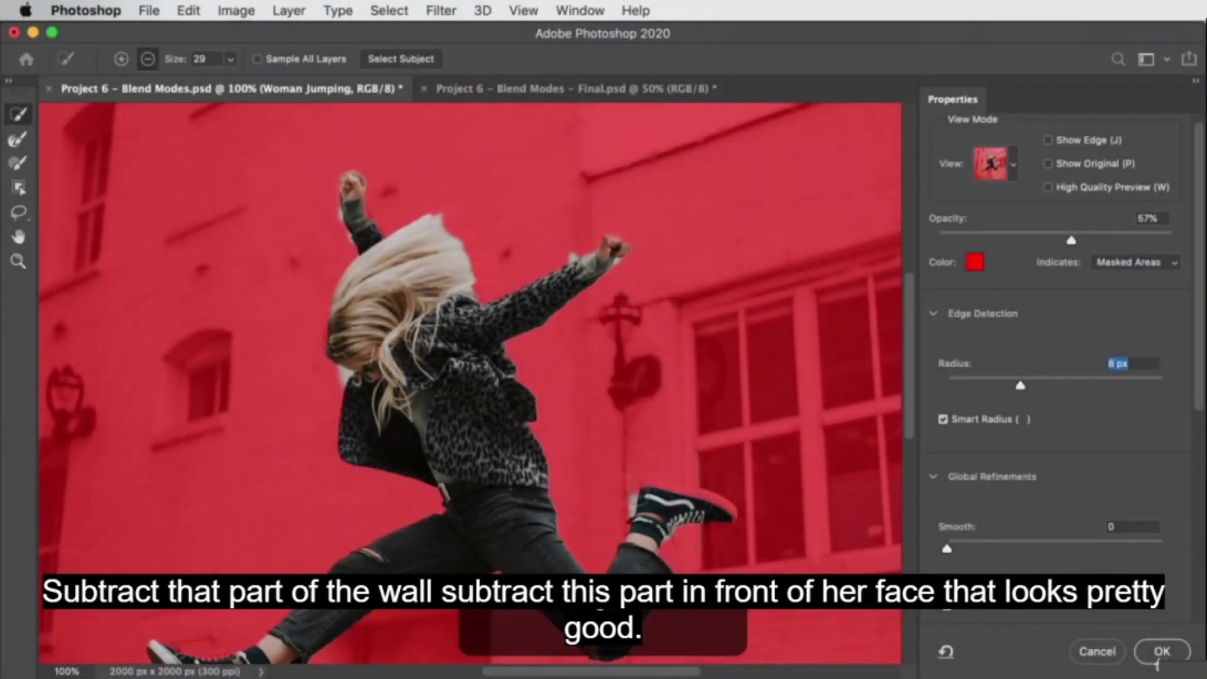
{"action": "key", "text": "alt"}
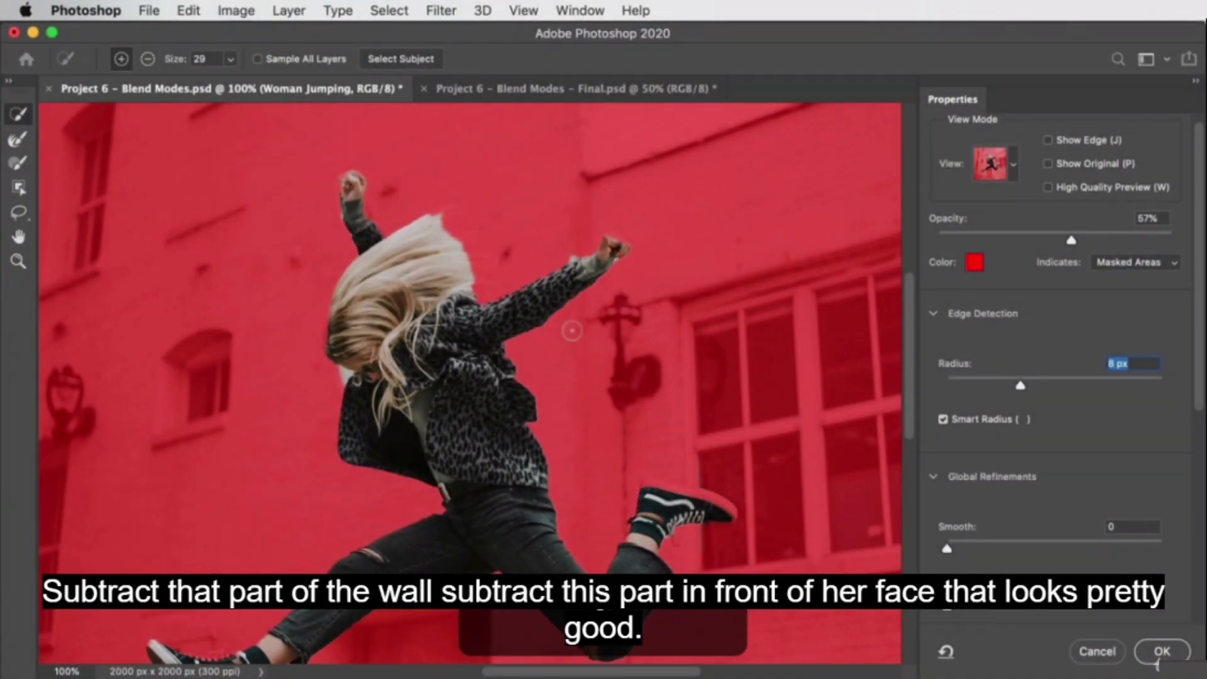
{"action": "key", "text": "alt"}
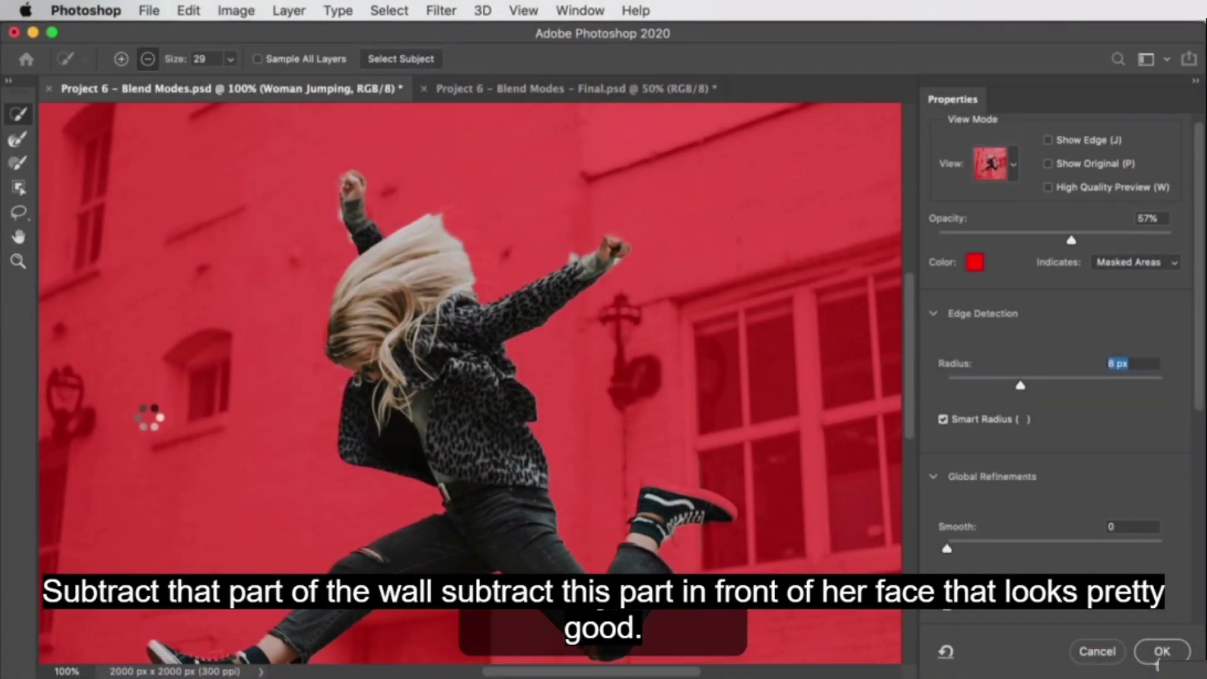
{"action": "key", "text": "alt"}
Step: Add the white sole of the raised shoe to the quick selection and subtract the bit of wall beside it
{"action": "left_click_drag", "start_coordinate": [486, 489], "coordinate": [569, 277]}
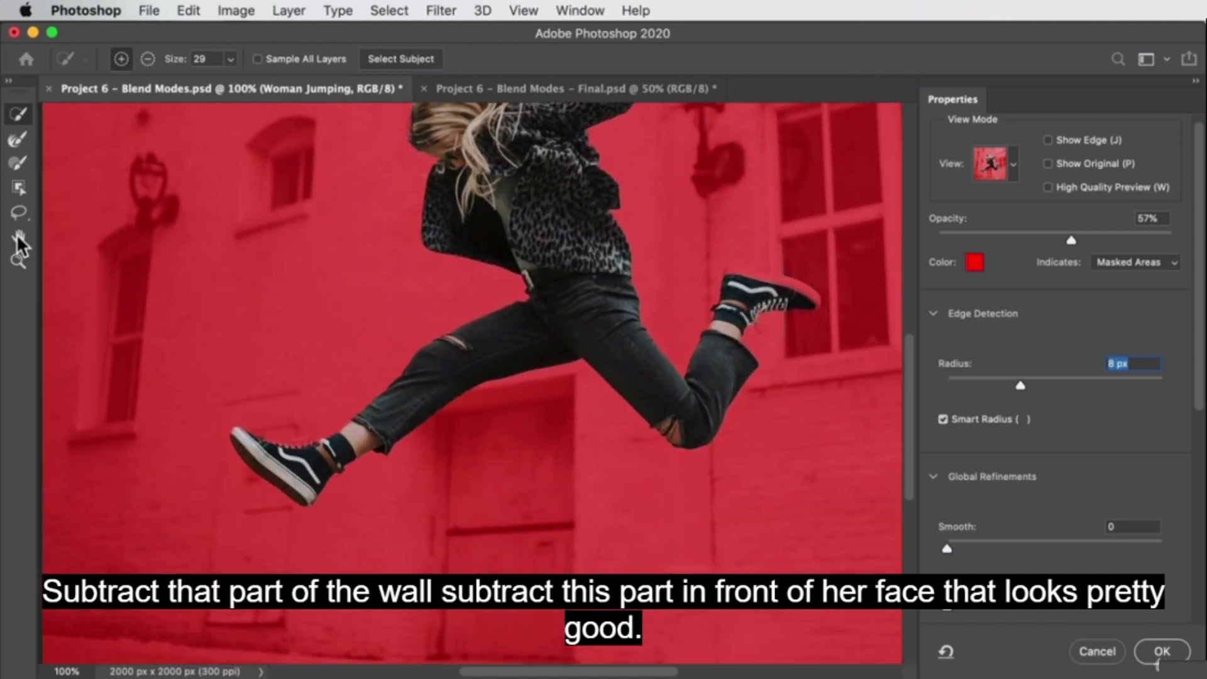
{"action": "left_click", "coordinate": [19, 260]}
{"action": "left_click", "coordinate": [740, 309]}
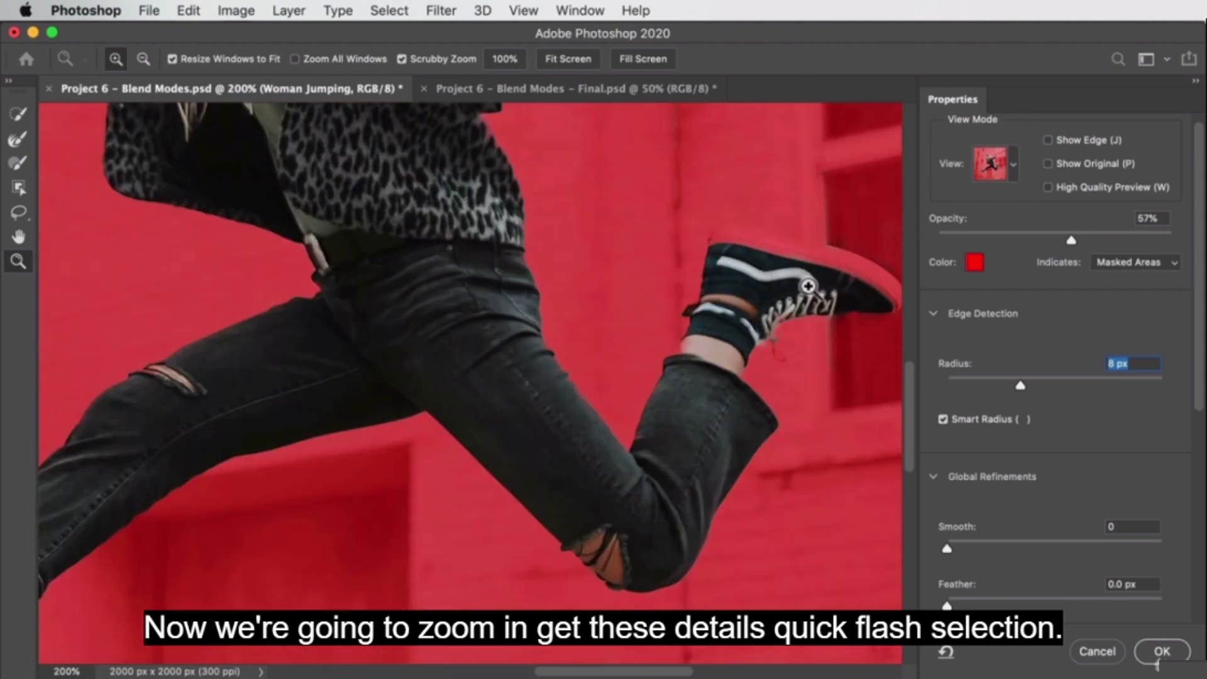
{"action": "left_click", "coordinate": [807, 286]}
{"action": "left_click_drag", "start_coordinate": [795, 304], "coordinate": [484, 364]}
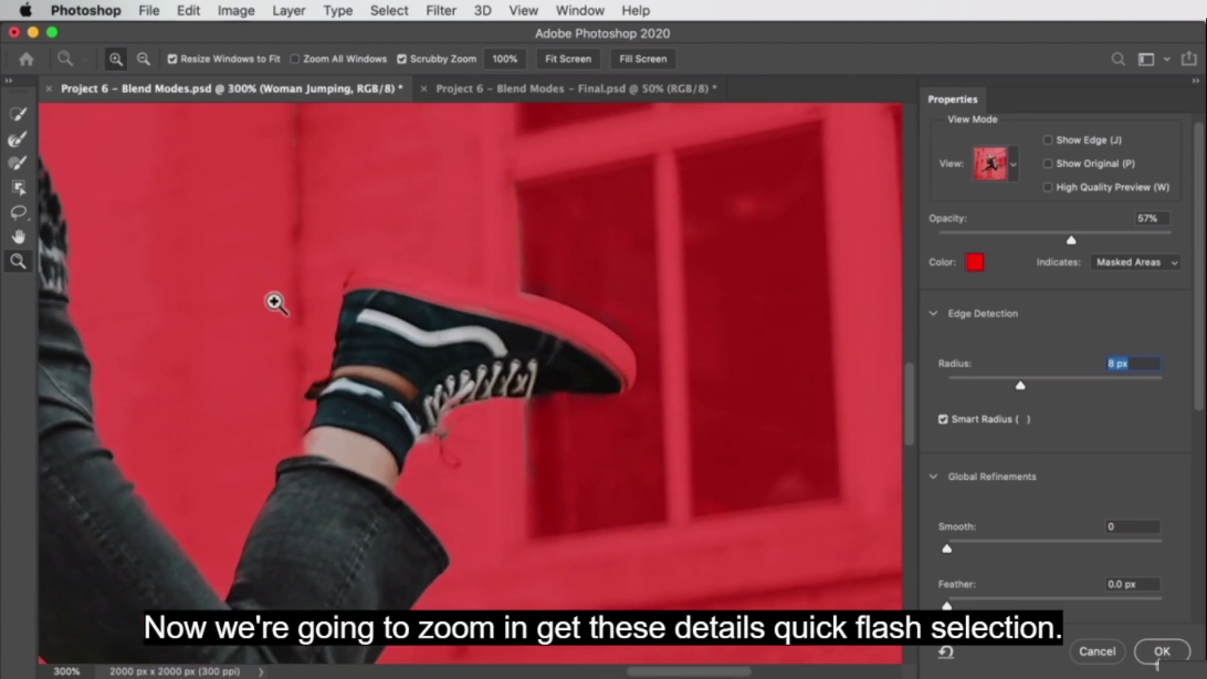
{"action": "left_click", "coordinate": [20, 115]}
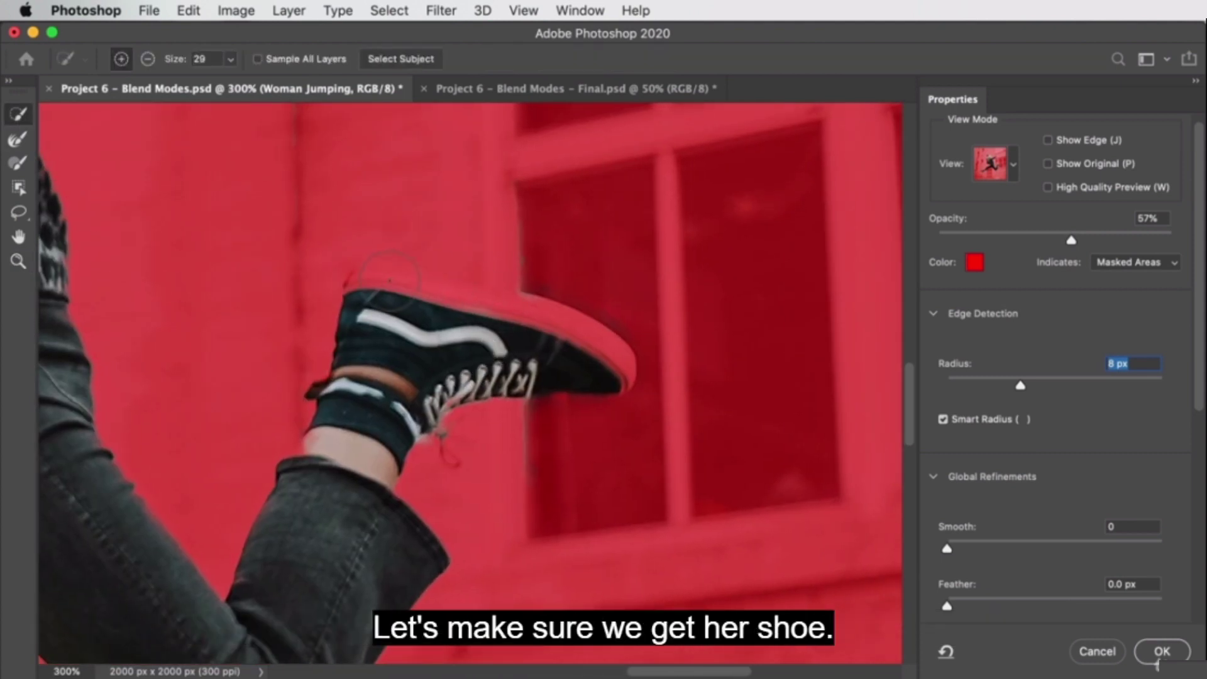
{"action": "mouse_move", "coordinate": [383, 286]}
{"action": "left_mouse_down"}
{"action": "mouse_move", "coordinate": [566, 330]}
{"action": "mouse_move", "coordinate": [472, 308]}
{"action": "mouse_move", "coordinate": [506, 286]}
{"action": "mouse_move", "coordinate": [451, 295]}
{"action": "left_mouse_up"}
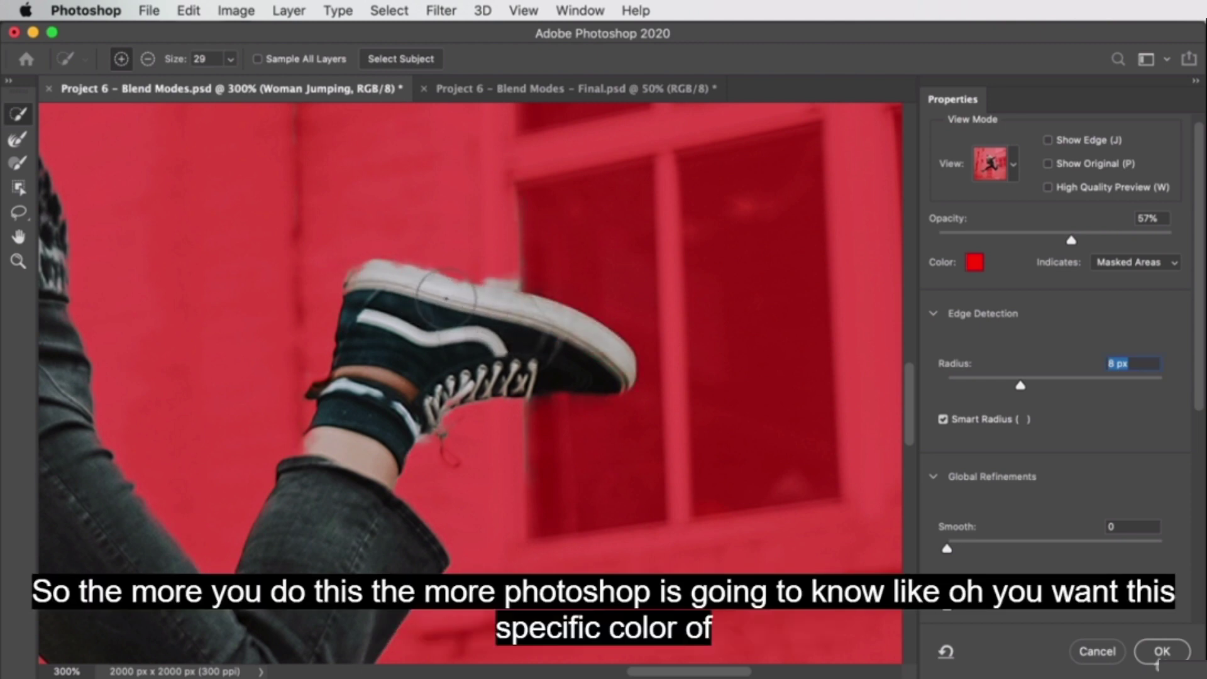
{"action": "key", "text": "alt"}
{"action": "left_click", "coordinate": [512, 267], "text": "alt"}
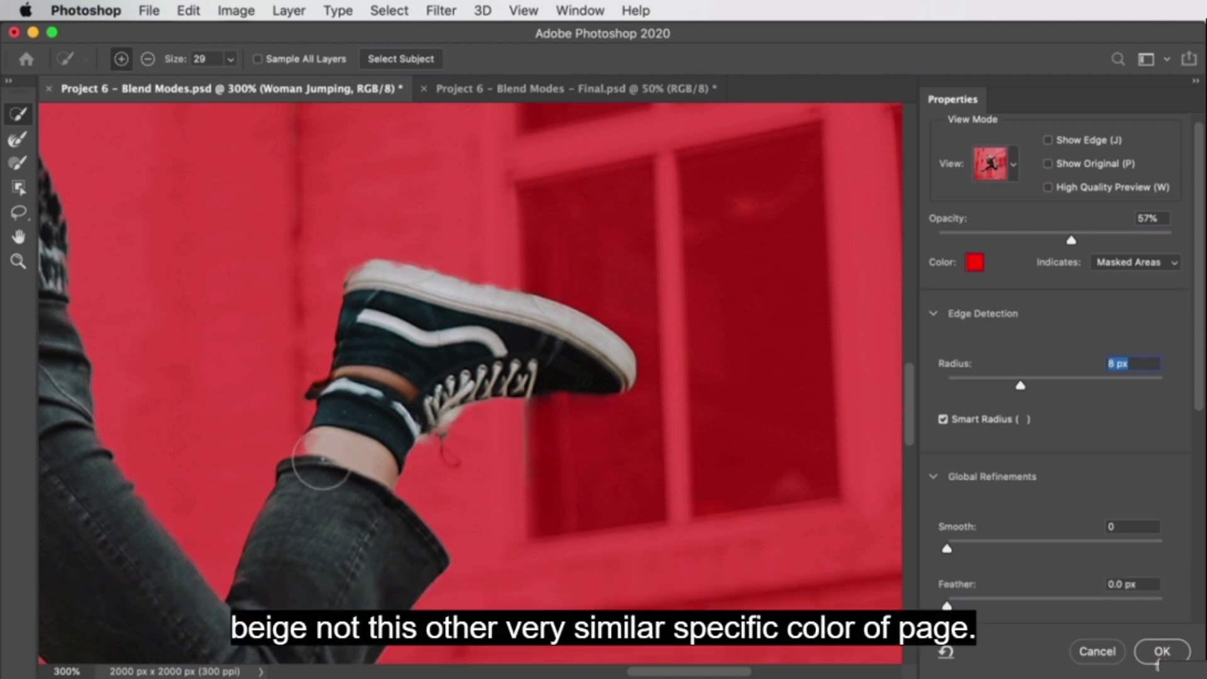
Step: Add the raised fist and its sleeve above the hair to the selection with the Quick Selection tool
{"action": "key", "text": "space"}
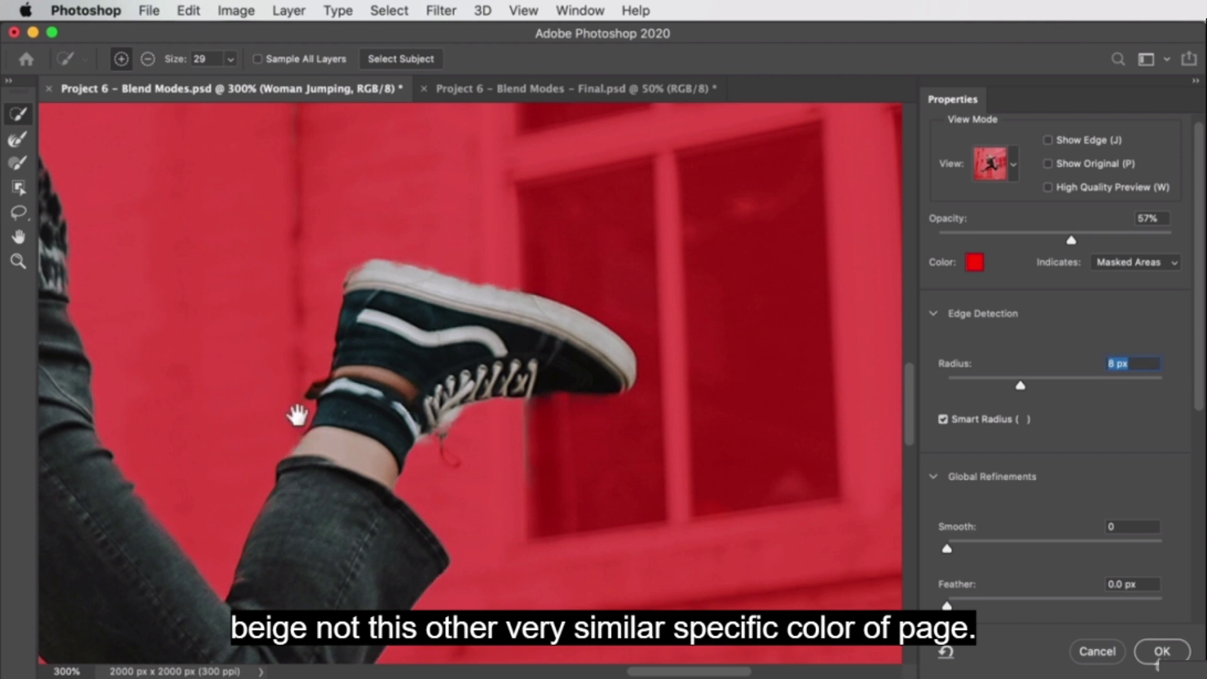
{"action": "left_click_drag", "start_coordinate": [380, 444], "coordinate": [758, 500]}
{"action": "left_click_drag", "start_coordinate": [490, 243], "coordinate": [687, 484]}
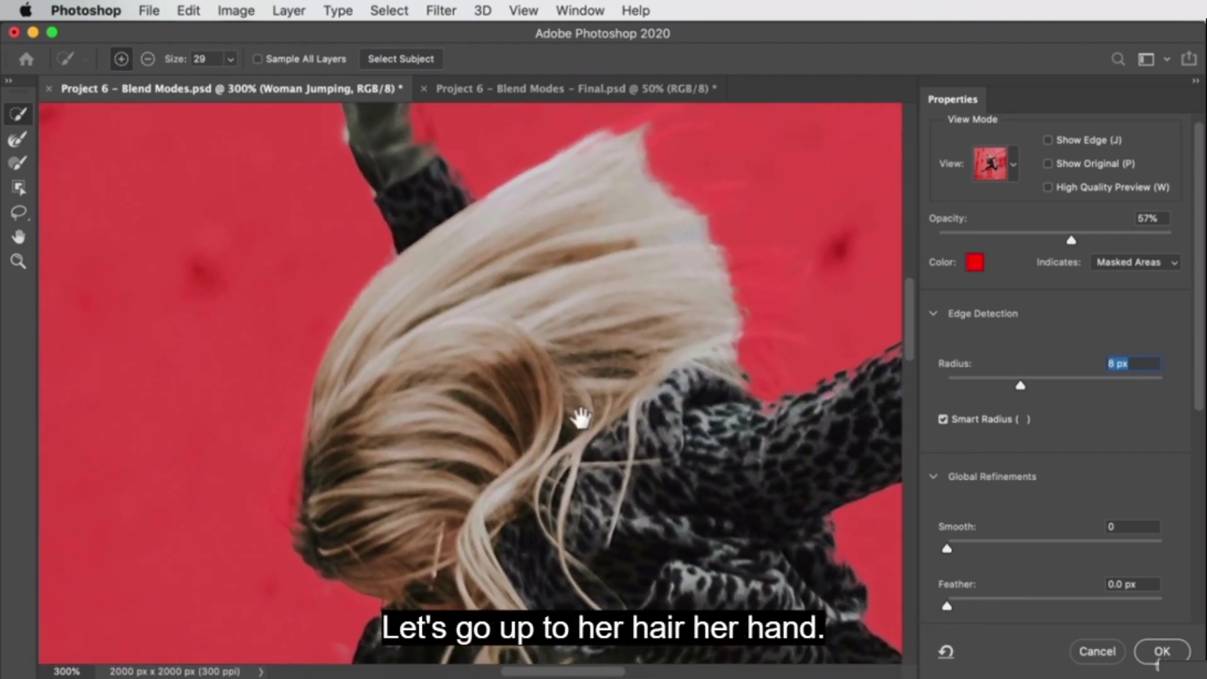
{"action": "mouse_move", "coordinate": [574, 413]}
{"action": "left_mouse_down"}
{"action": "mouse_move", "coordinate": [539, 432]}
{"action": "mouse_move", "coordinate": [652, 598]}
{"action": "left_mouse_up"}
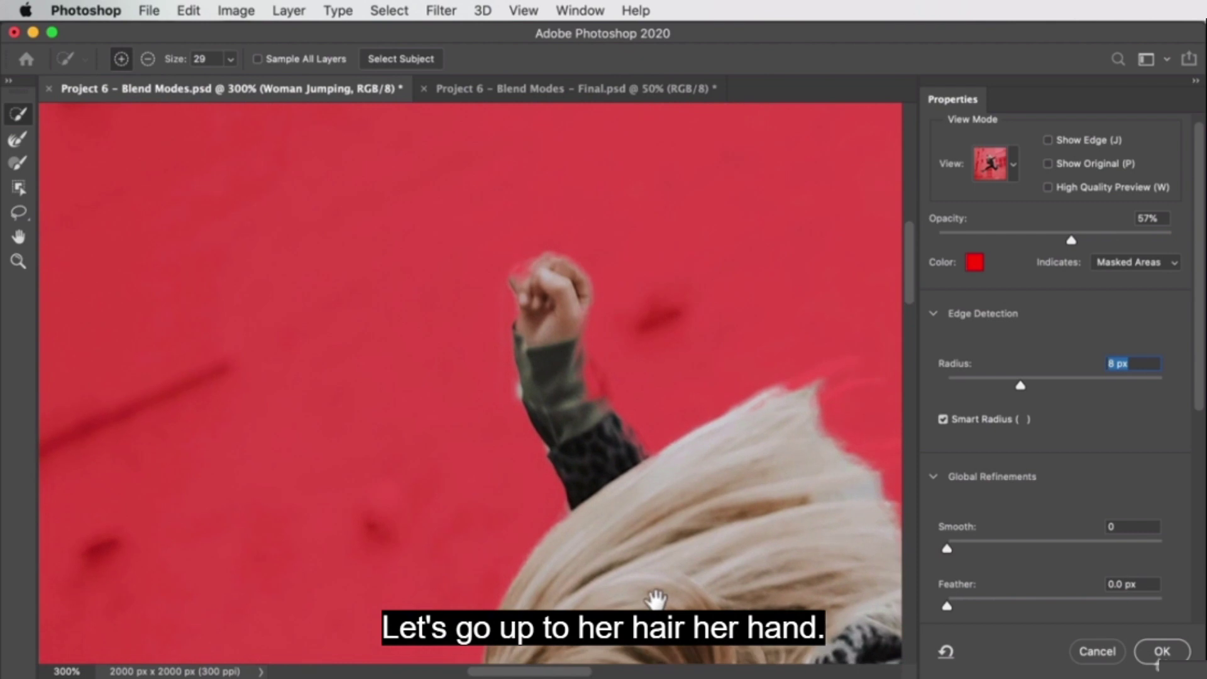
{"action": "left_click_drag", "start_coordinate": [533, 277], "coordinate": [575, 385]}
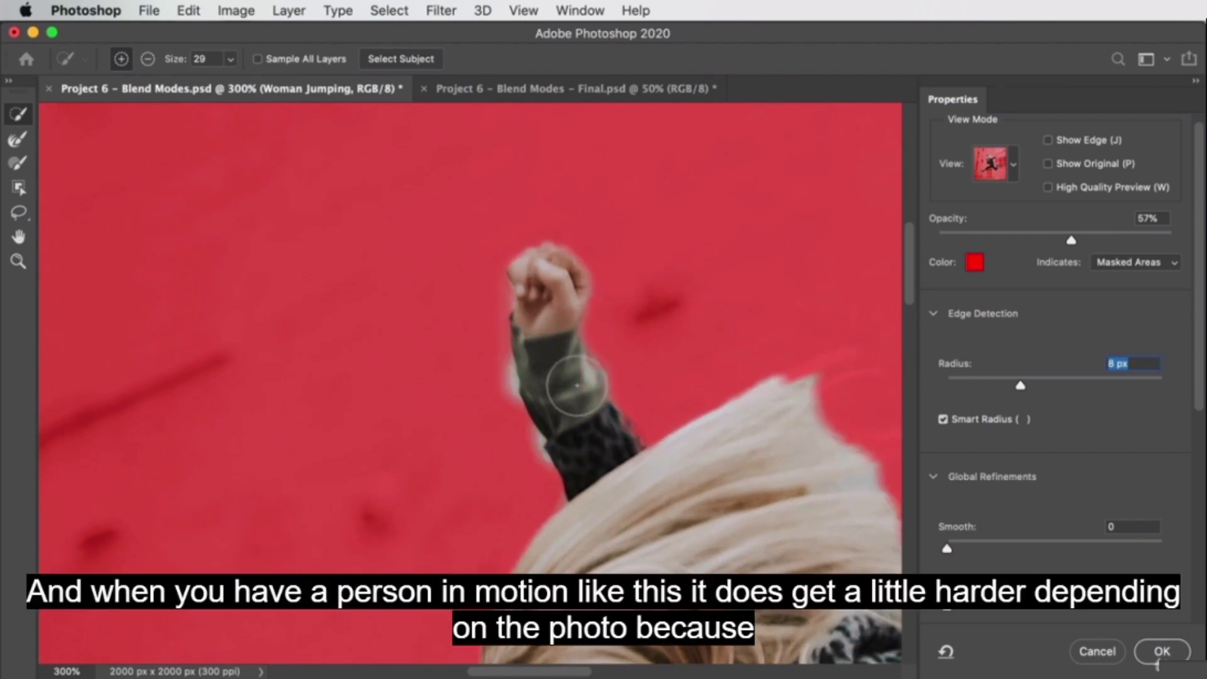
Step: Add the outstretched fist to the selection and subtract the wall fragment above its cuff
{"action": "mouse_move", "coordinate": [687, 452]}
{"action": "left_mouse_down"}
{"action": "mouse_move", "coordinate": [480, 417]}
{"action": "mouse_move", "coordinate": [522, 361]}
{"action": "left_mouse_up"}
{"action": "scroll", "coordinate": [647, 358], "scroll_direction": "right", "scroll_amount": 5}
{"action": "scroll", "coordinate": [647, 358], "scroll_direction": "down", "scroll_amount": 2}
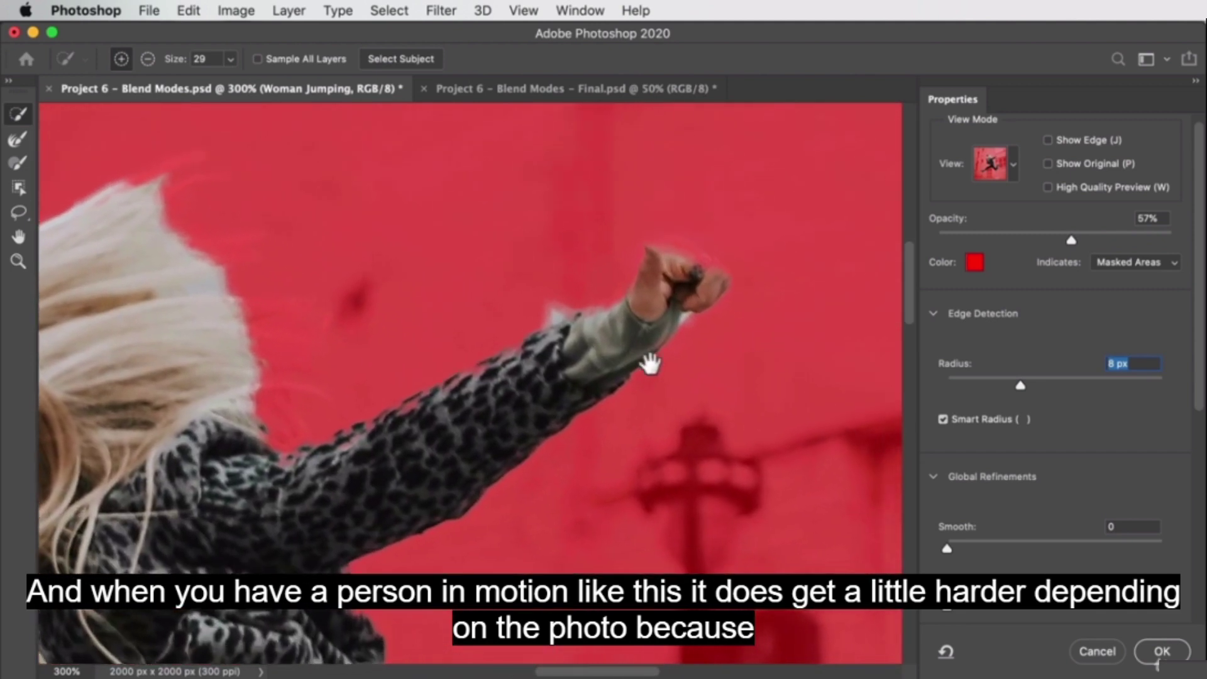
{"action": "mouse_move", "coordinate": [656, 312]}
{"action": "left_mouse_down"}
{"action": "mouse_move", "coordinate": [669, 252]}
{"action": "mouse_move", "coordinate": [689, 274]}
{"action": "mouse_move", "coordinate": [664, 295]}
{"action": "mouse_move", "coordinate": [701, 273]}
{"action": "left_mouse_up"}
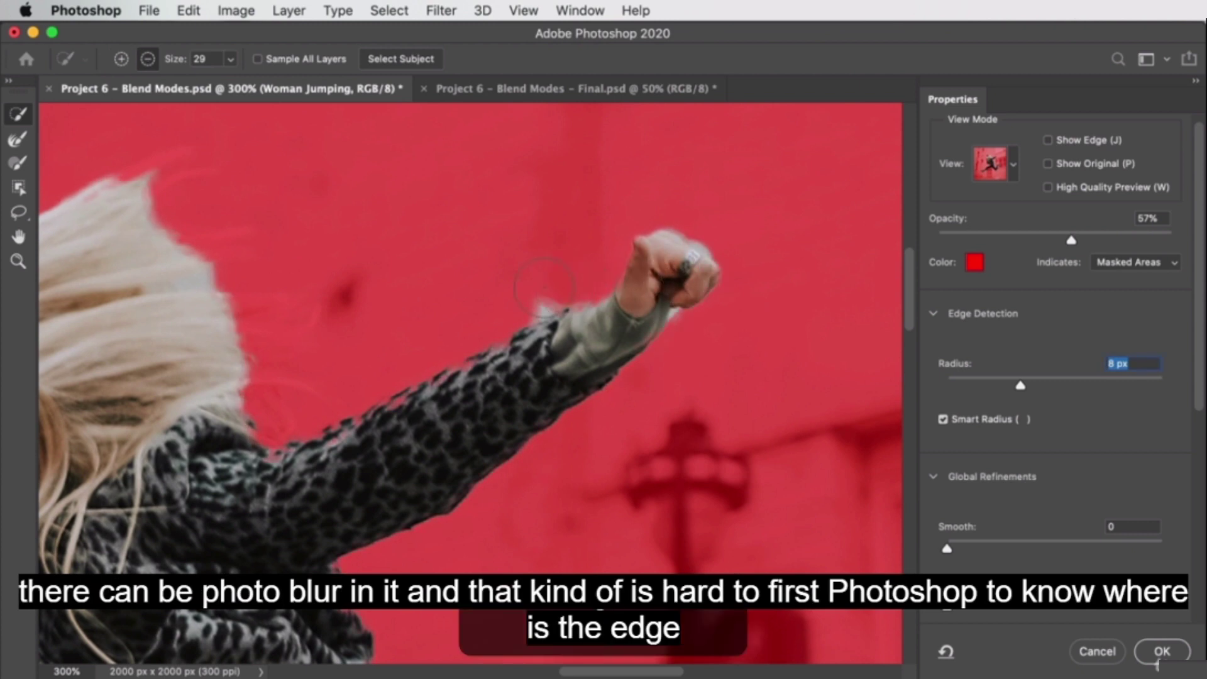
{"action": "left_click_drag", "start_coordinate": [579, 292], "coordinate": [547, 317]}
{"action": "mouse_move", "coordinate": [389, 422]}
{"action": "left_mouse_down"}
{"action": "mouse_move", "coordinate": [451, 403]}
{"action": "mouse_move", "coordinate": [643, 288]}
{"action": "mouse_move", "coordinate": [648, 299]}
{"action": "left_mouse_up"}
{"action": "mouse_move", "coordinate": [335, 466]}
{"action": "left_mouse_down"}
{"action": "mouse_move", "coordinate": [690, 436]}
{"action": "mouse_move", "coordinate": [623, 459]}
{"action": "left_mouse_up"}
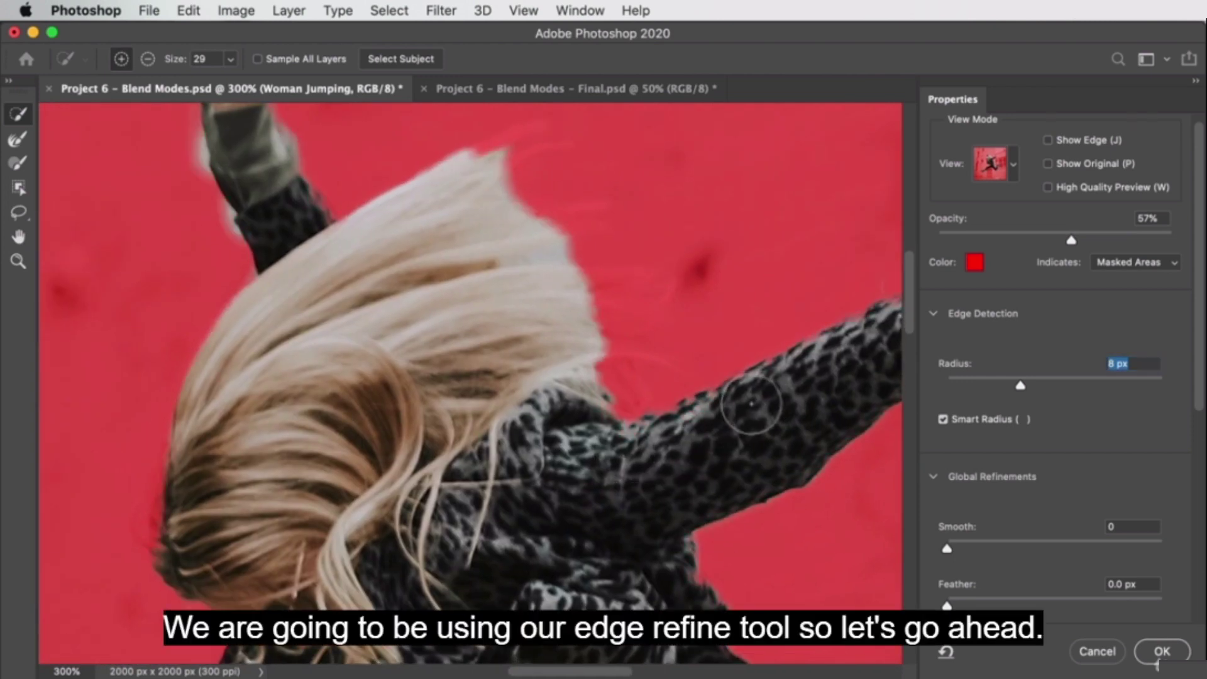
{"action": "left_click_drag", "start_coordinate": [348, 239], "coordinate": [461, 426]}
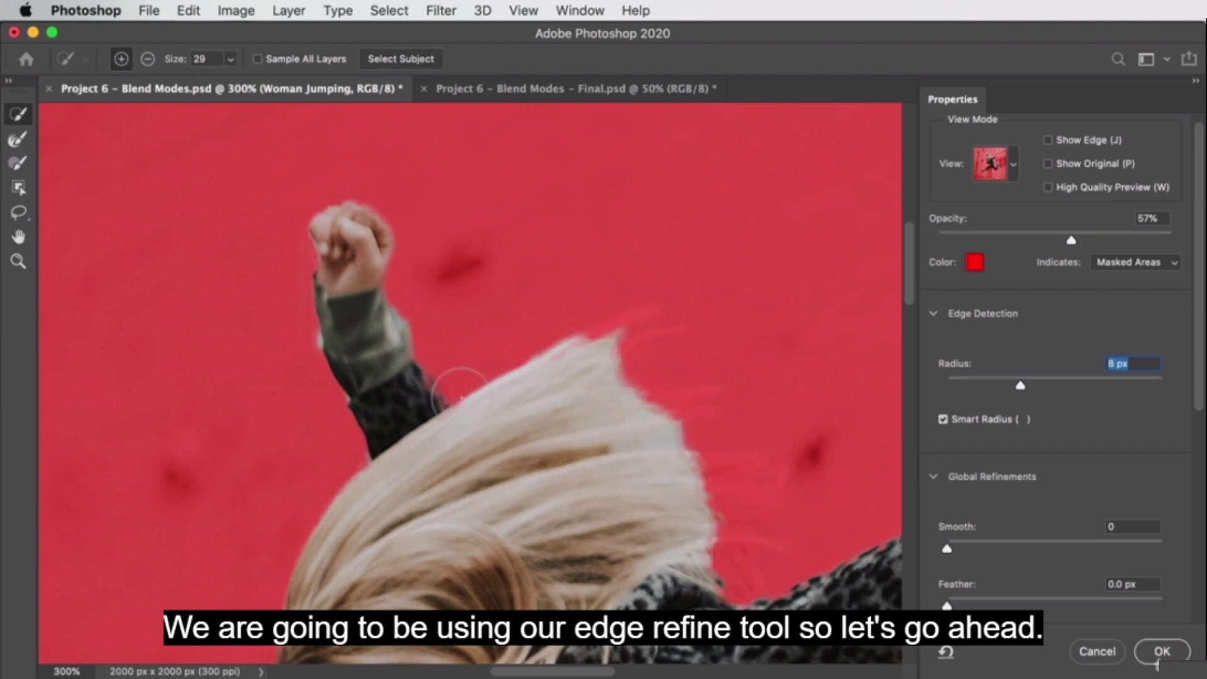
{"action": "left_click", "coordinate": [23, 135]}
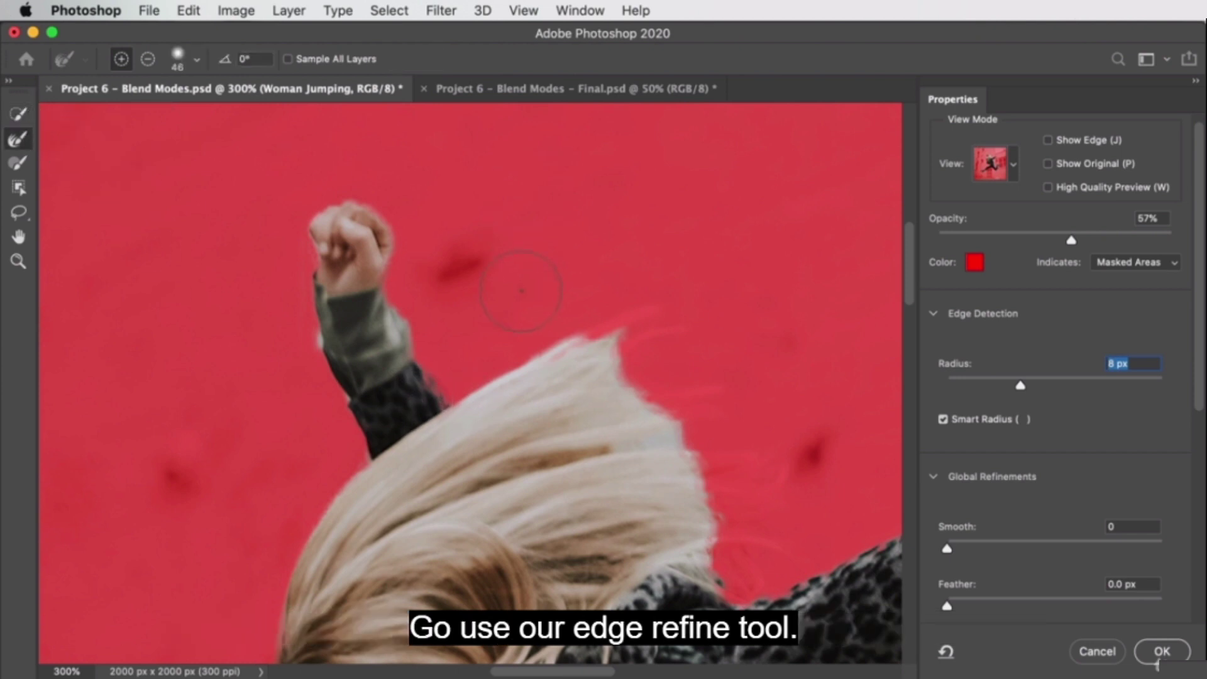
{"action": "mouse_move", "coordinate": [463, 318]}
{"action": "left_mouse_down", "text": "ctrl+alt"}
{"action": "mouse_move", "coordinate": [428, 315]}
{"action": "mouse_move", "coordinate": [443, 379]}
{"action": "mouse_move", "coordinate": [408, 319]}
{"action": "left_mouse_up", "text": "ctrl+alt"}
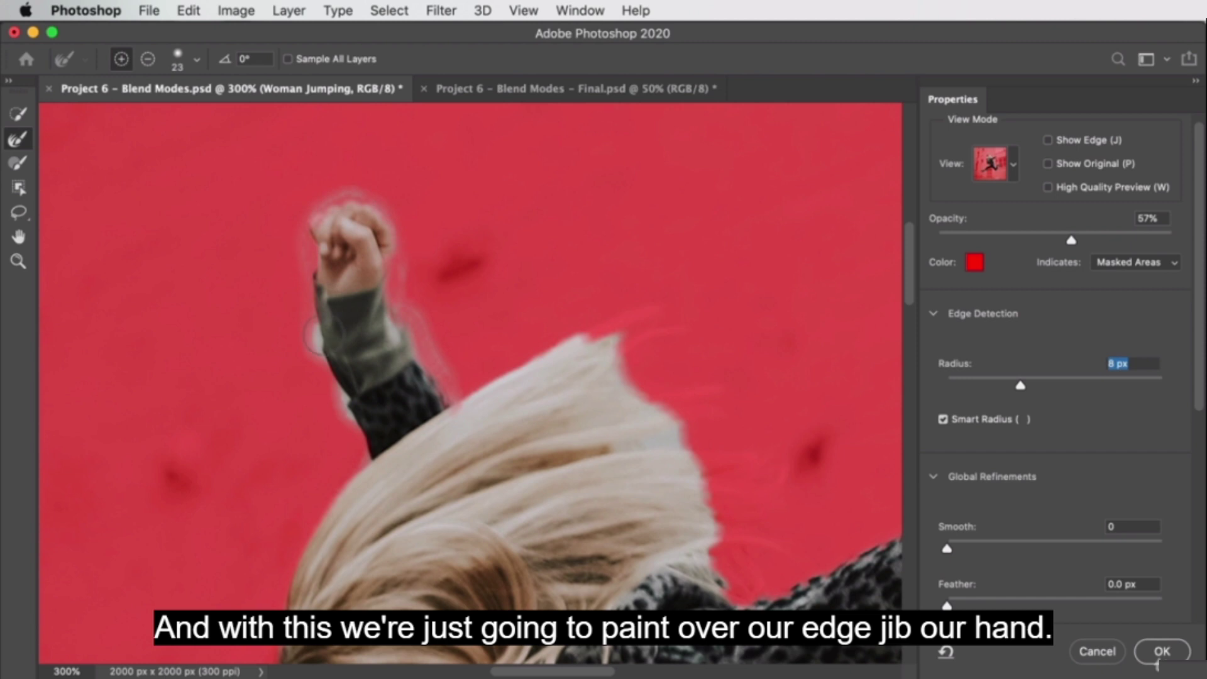
{"action": "left_click_drag", "start_coordinate": [365, 456], "coordinate": [368, 464]}
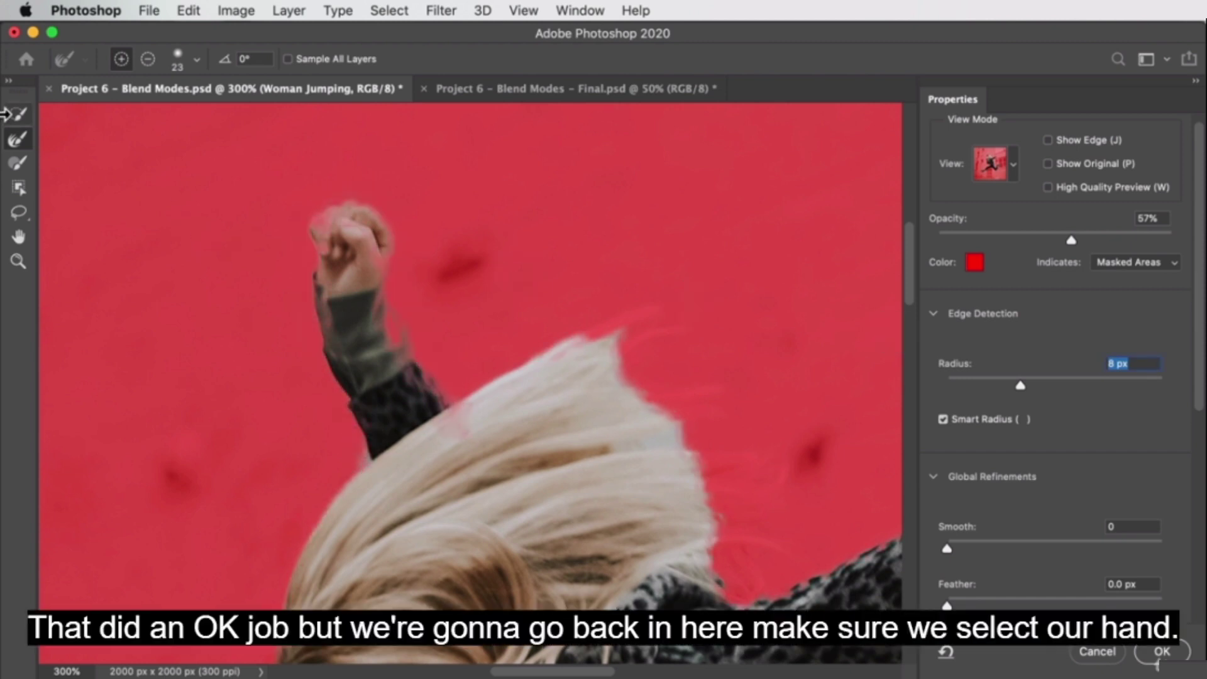
{"action": "left_click", "coordinate": [18, 114]}
{"action": "left_click", "coordinate": [359, 240]}
{"action": "left_click", "coordinate": [336, 242]}
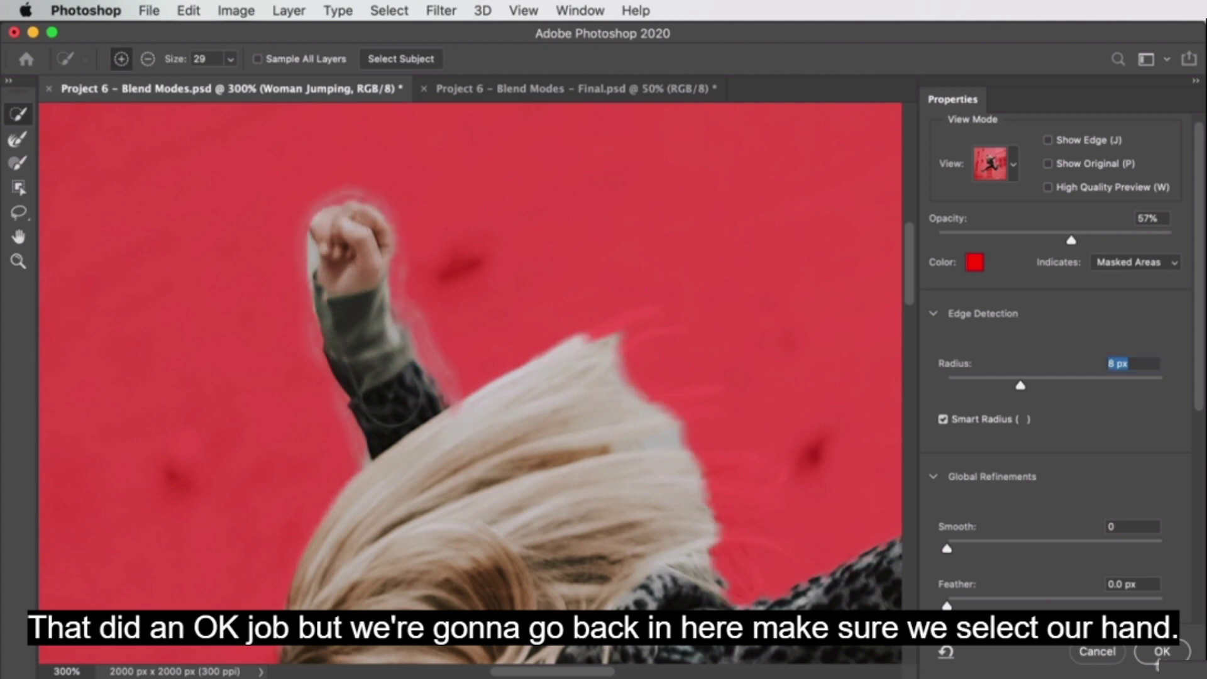
{"action": "key", "text": "super+z"}
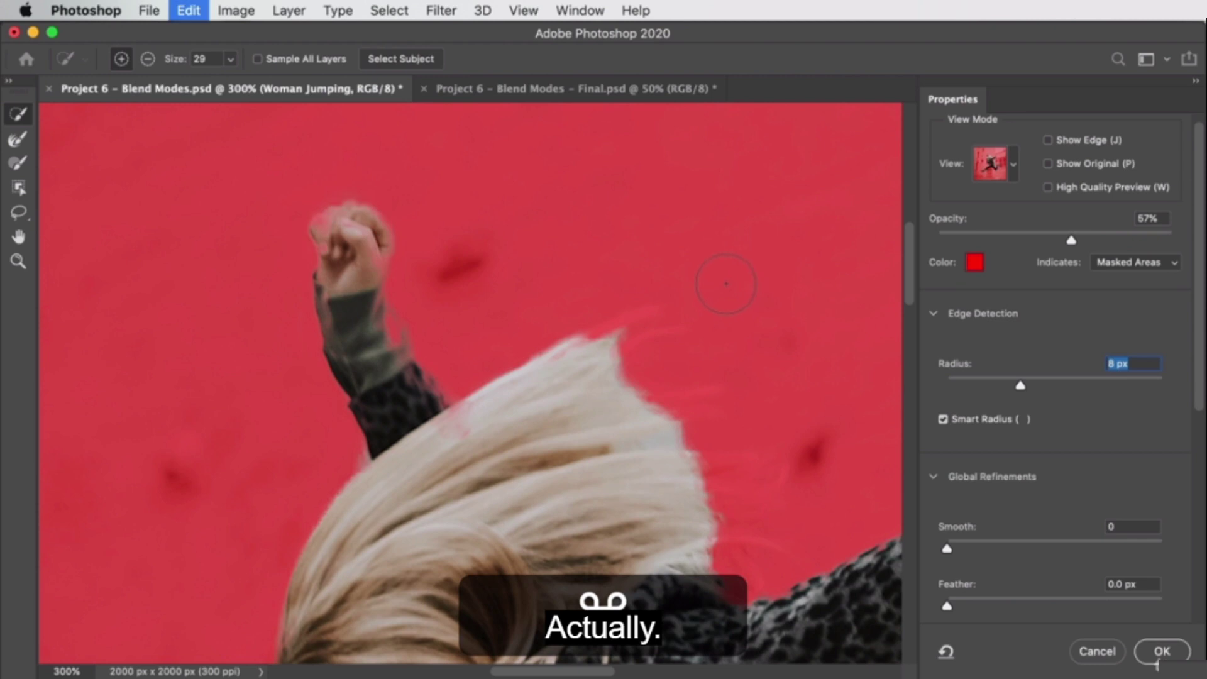
{"action": "key", "text": "super+z"}
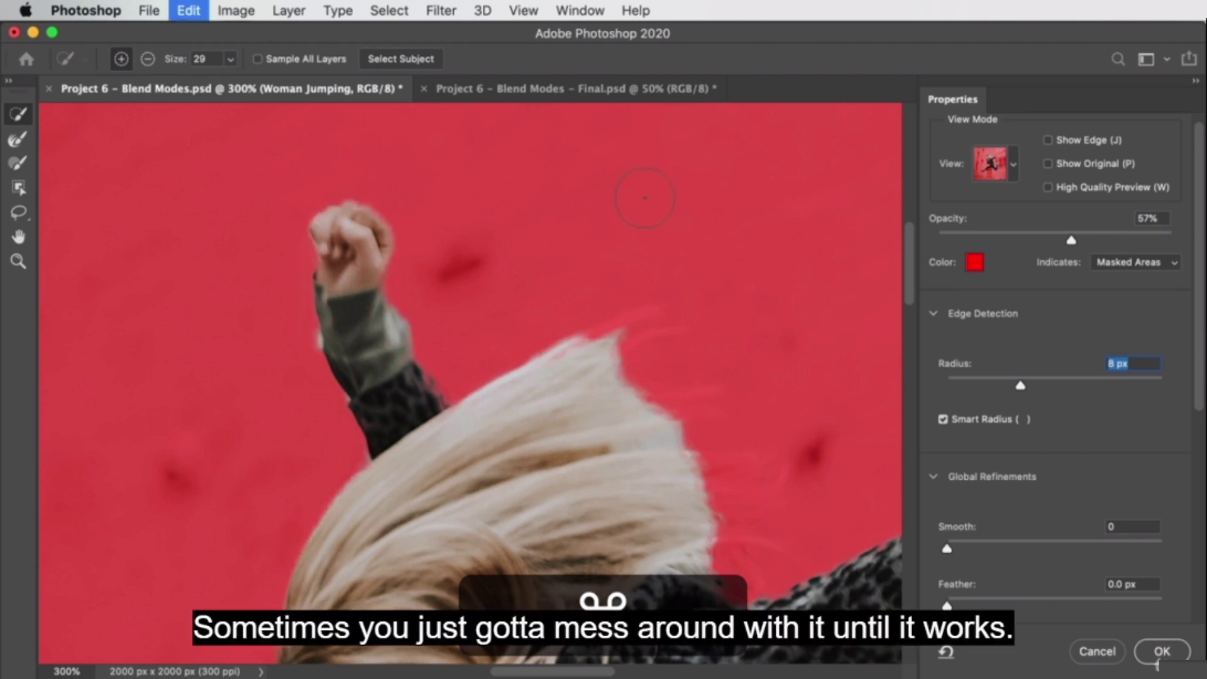
Step: Paint along the flying hair ends with the Refine Edge brush at size 47 to capture the loose strands
{"action": "left_click", "coordinate": [15, 139]}
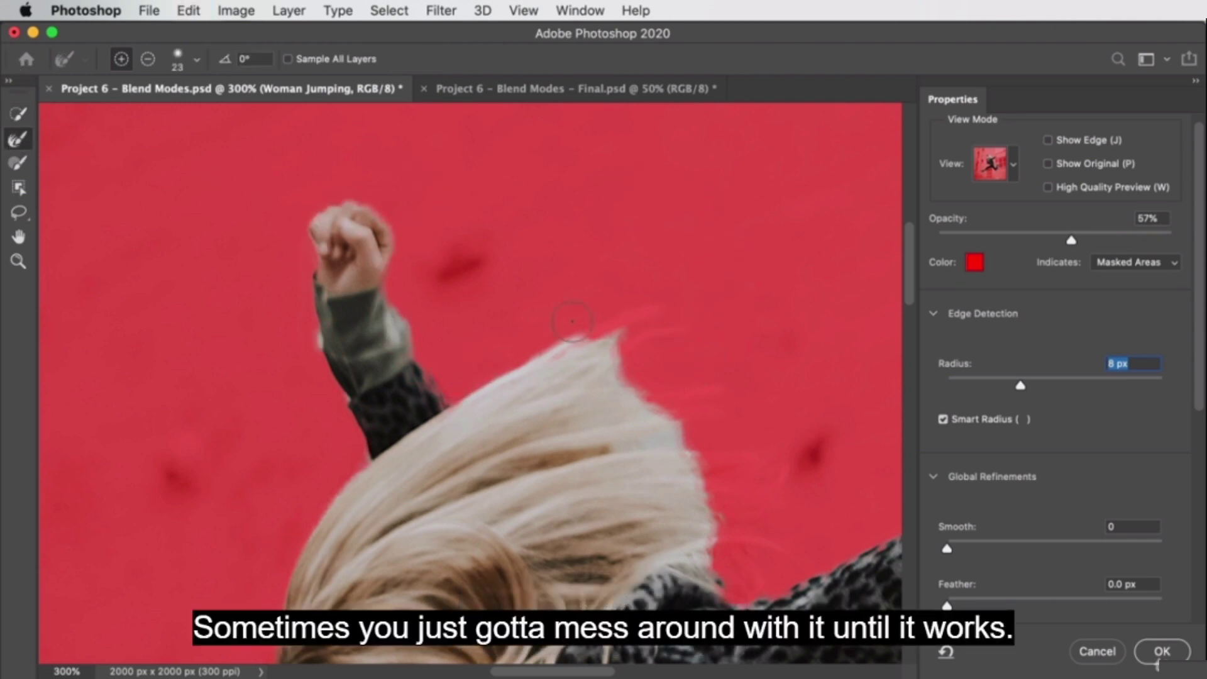
{"action": "left_click_drag", "start_coordinate": [434, 280], "coordinate": [465, 290]}
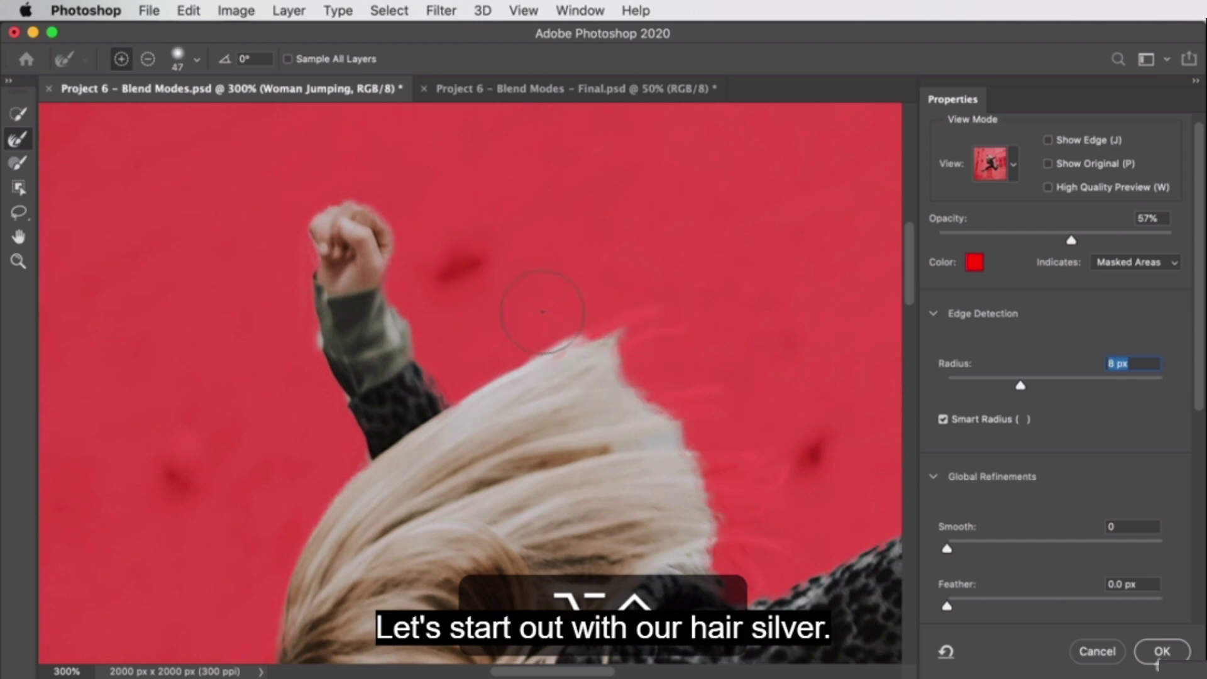
{"action": "scroll", "coordinate": [518, 261], "scroll_direction": "down", "scroll_amount": 3}
{"action": "scroll", "coordinate": [517, 261], "scroll_direction": "right", "scroll_amount": 3}
{"action": "mouse_move", "coordinate": [475, 246]}
{"action": "left_mouse_down"}
{"action": "mouse_move", "coordinate": [529, 261]}
{"action": "mouse_move", "coordinate": [567, 253]}
{"action": "mouse_move", "coordinate": [583, 377]}
{"action": "mouse_move", "coordinate": [589, 387]}
{"action": "mouse_move", "coordinate": [615, 334]}
{"action": "mouse_move", "coordinate": [615, 391]}
{"action": "mouse_move", "coordinate": [635, 393]}
{"action": "mouse_move", "coordinate": [624, 445]}
{"action": "mouse_move", "coordinate": [647, 488]}
{"action": "left_mouse_up"}
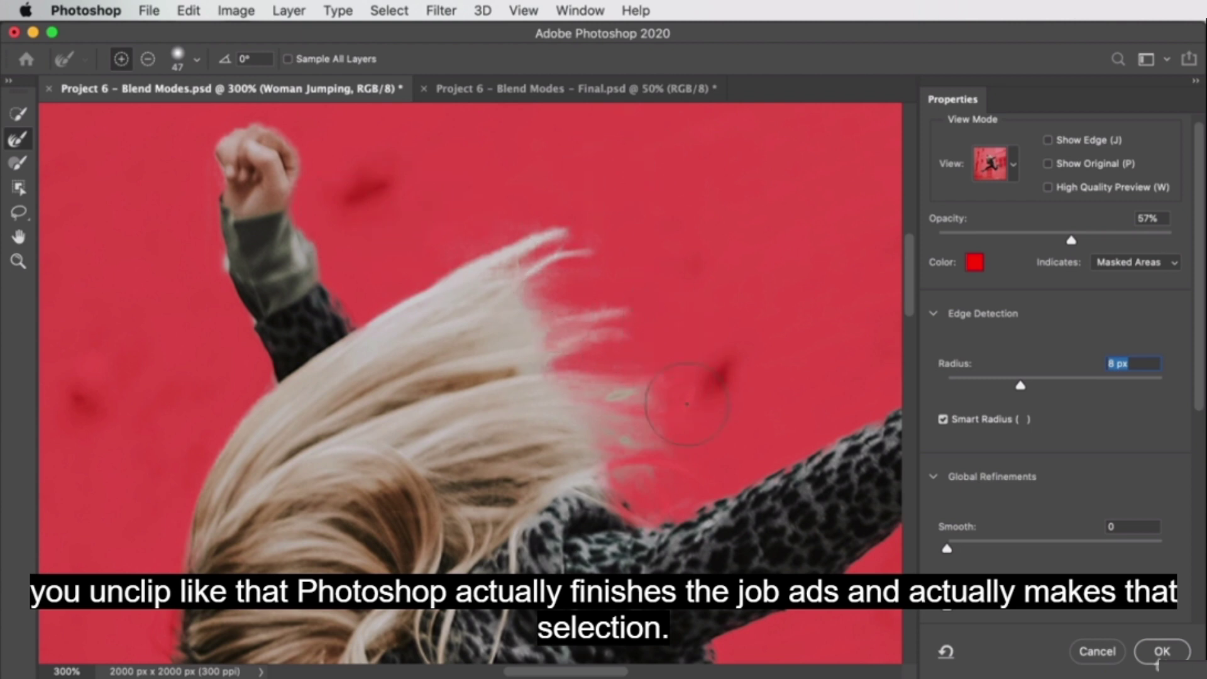
{"action": "mouse_move", "coordinate": [666, 453]}
{"action": "left_mouse_down"}
{"action": "mouse_move", "coordinate": [633, 458]}
{"action": "mouse_move", "coordinate": [625, 474]}
{"action": "mouse_move", "coordinate": [647, 484]}
{"action": "mouse_move", "coordinate": [676, 475]}
{"action": "left_mouse_up"}
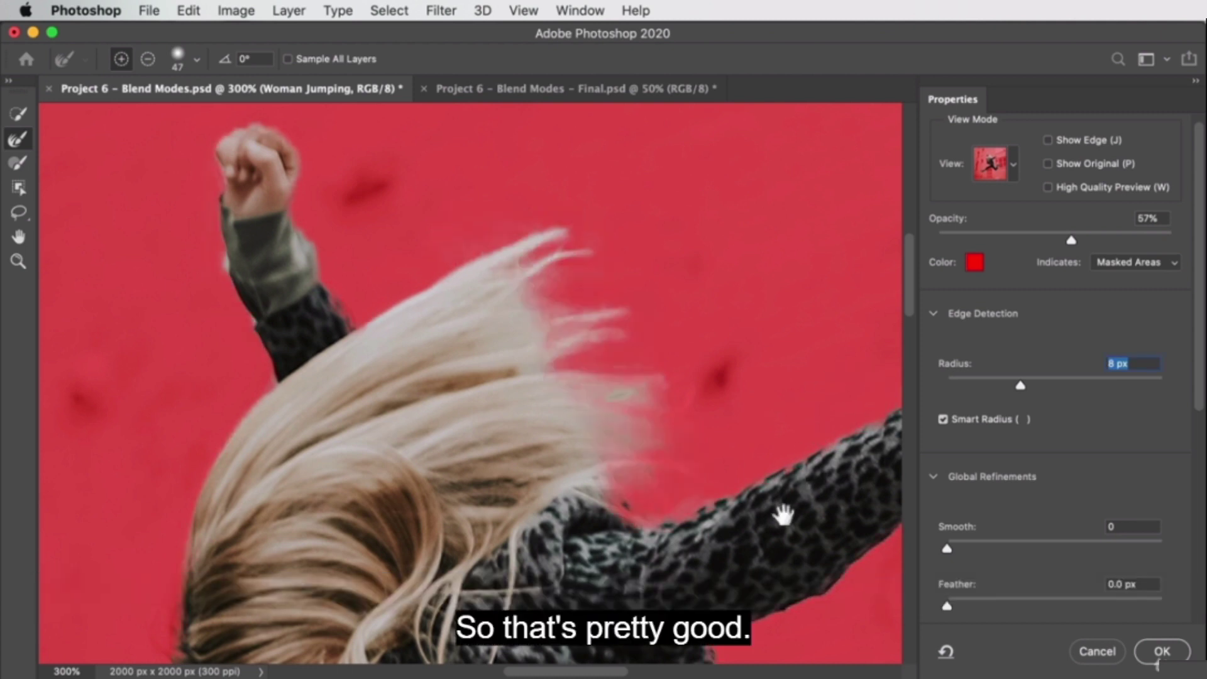
Step: Refine the loose laces of the raised back shoe, and add the front shoe's laces to the selection with the Quick Selection tool
{"action": "scroll", "coordinate": [782, 516], "scroll_direction": "down", "scroll_amount": 15}
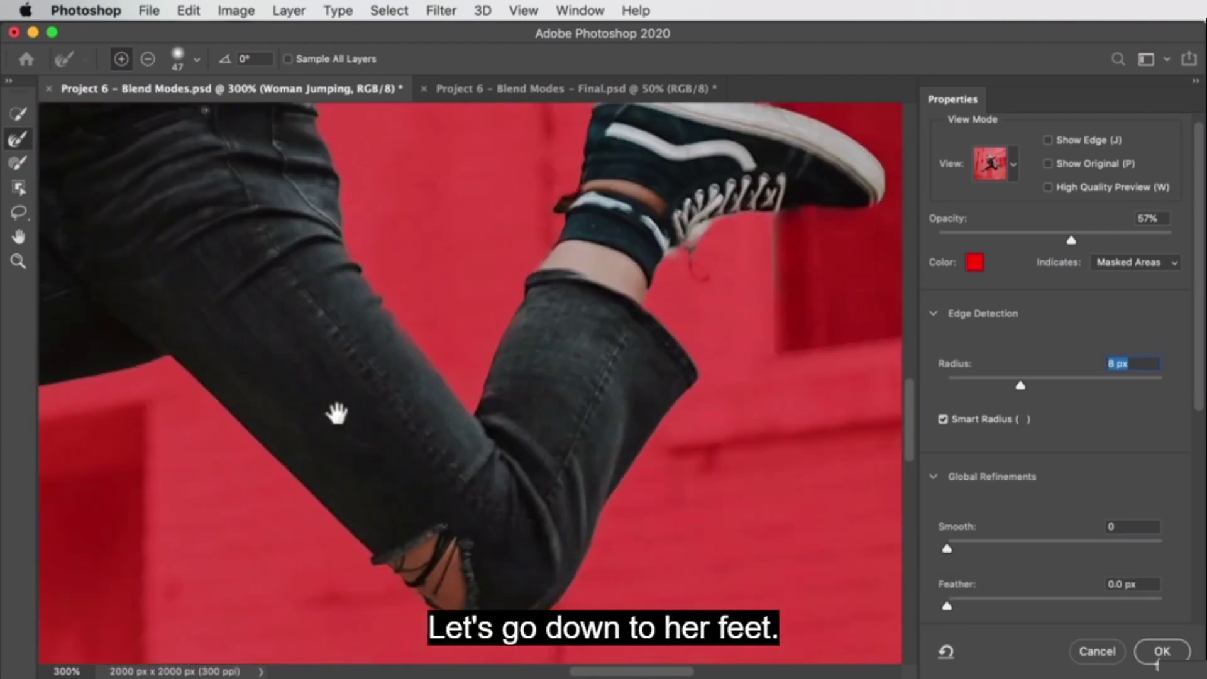
{"action": "scroll", "coordinate": [337, 413], "scroll_direction": "up", "scroll_amount": 5}
{"action": "mouse_move", "coordinate": [610, 415]}
{"action": "left_mouse_down"}
{"action": "mouse_move", "coordinate": [657, 388]}
{"action": "mouse_move", "coordinate": [620, 409]}
{"action": "left_mouse_up"}
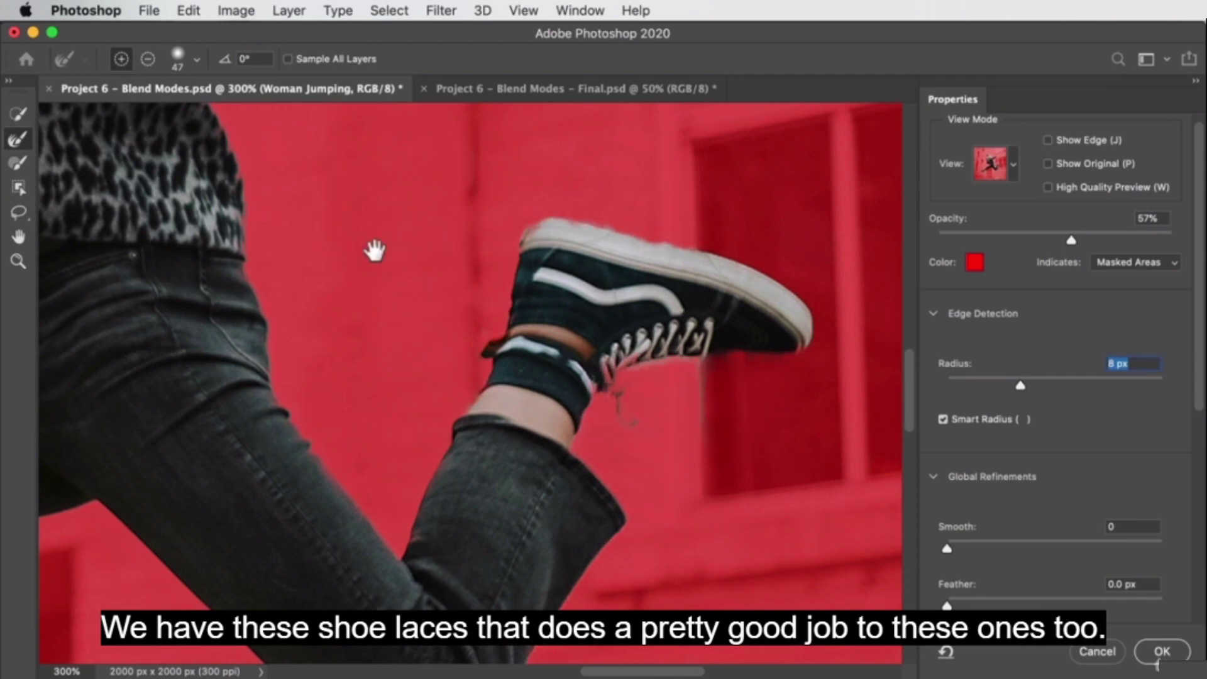
{"action": "scroll", "coordinate": [375, 250], "scroll_direction": "down", "scroll_amount": 10}
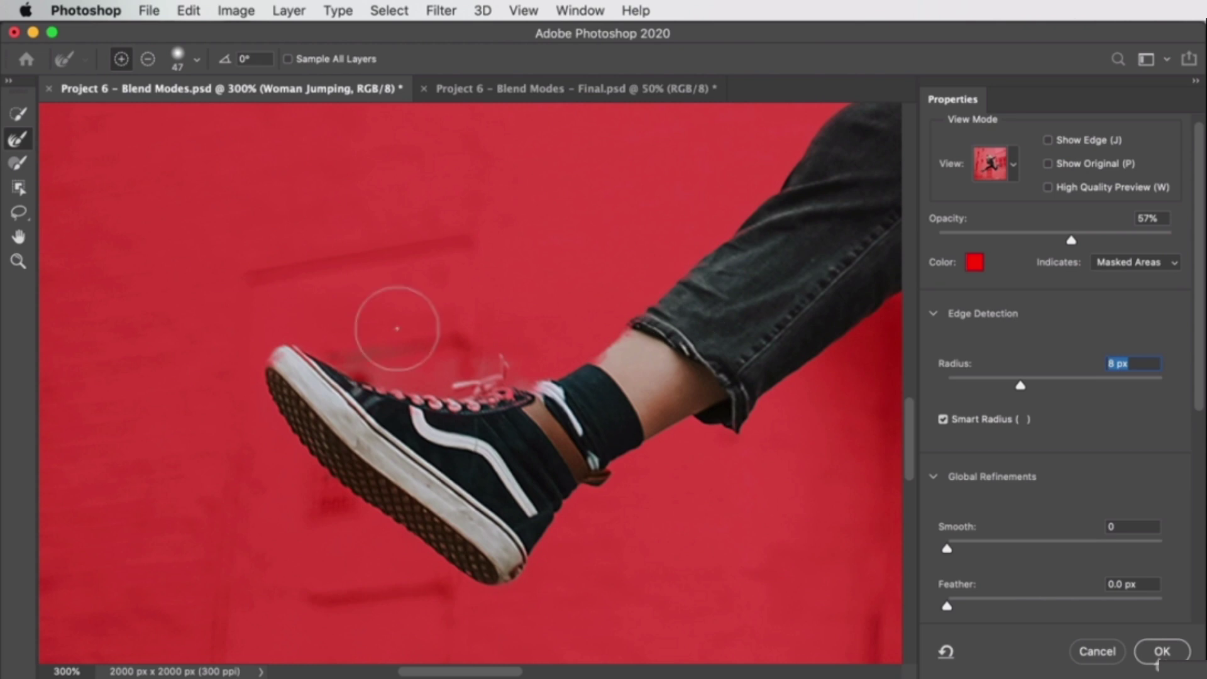
{"action": "left_click", "coordinate": [19, 114]}
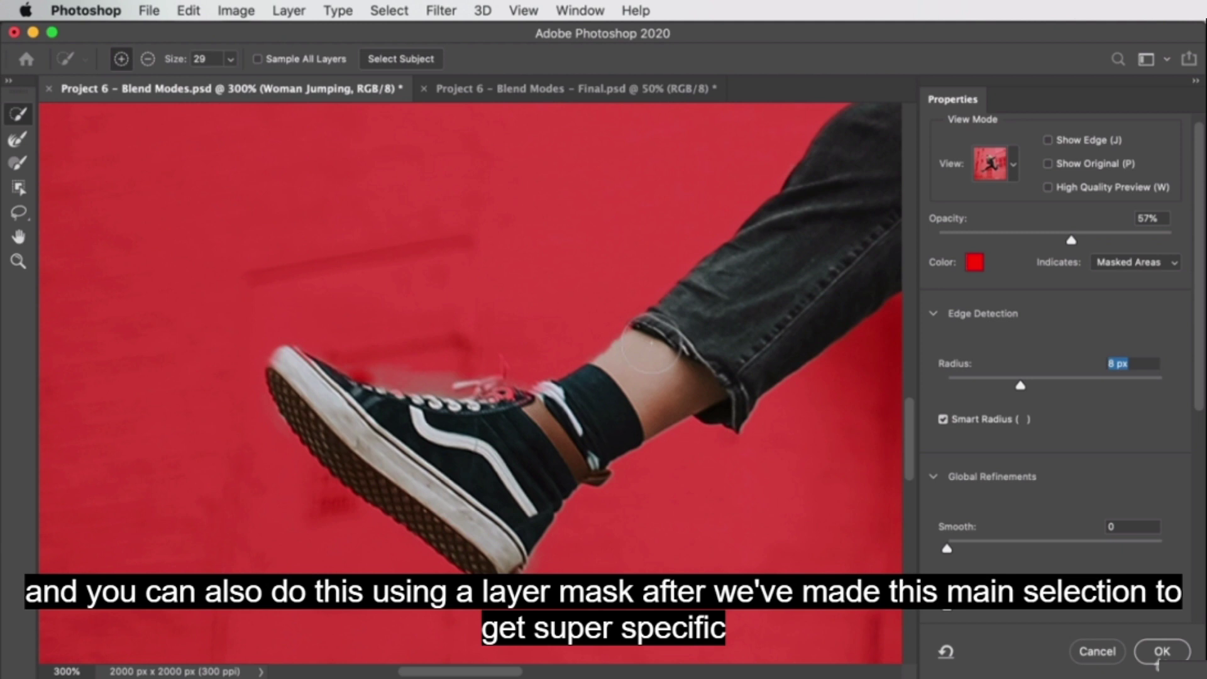
Step: Remove the sliver of wall beside the raised fist's cuff from the selection with the Quick Selection tool
{"action": "left_click_drag", "start_coordinate": [793, 242], "coordinate": [471, 539]}
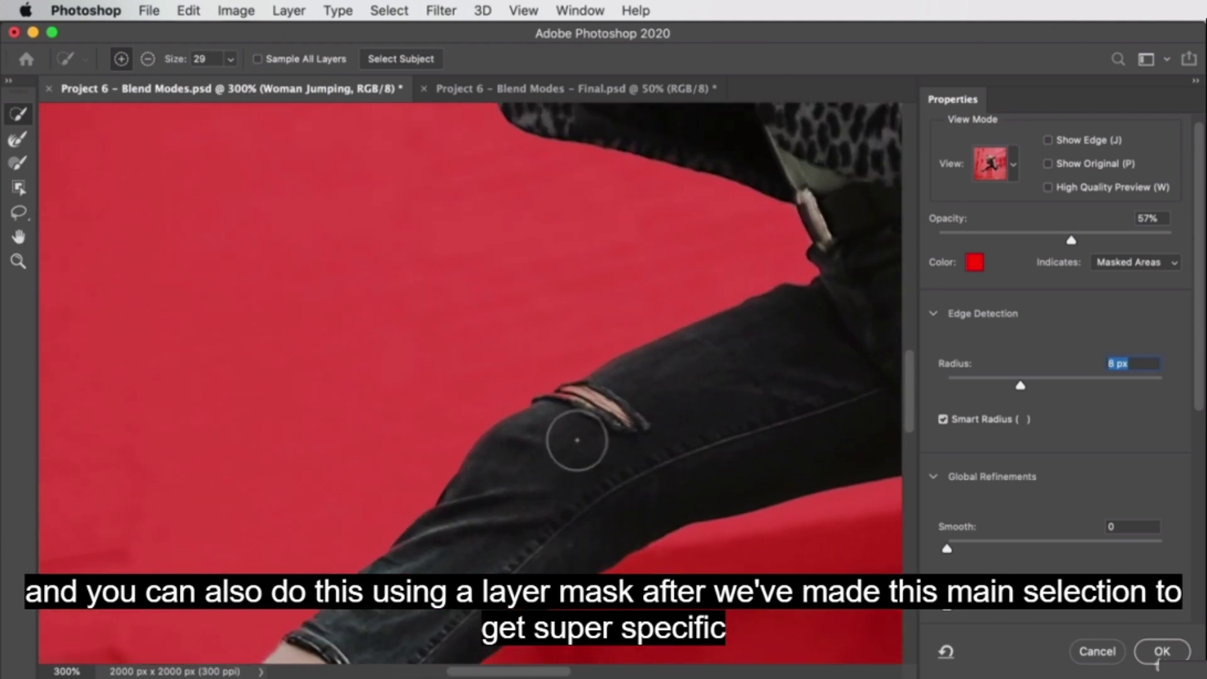
{"action": "left_click_drag", "start_coordinate": [576, 413], "coordinate": [579, 553]}
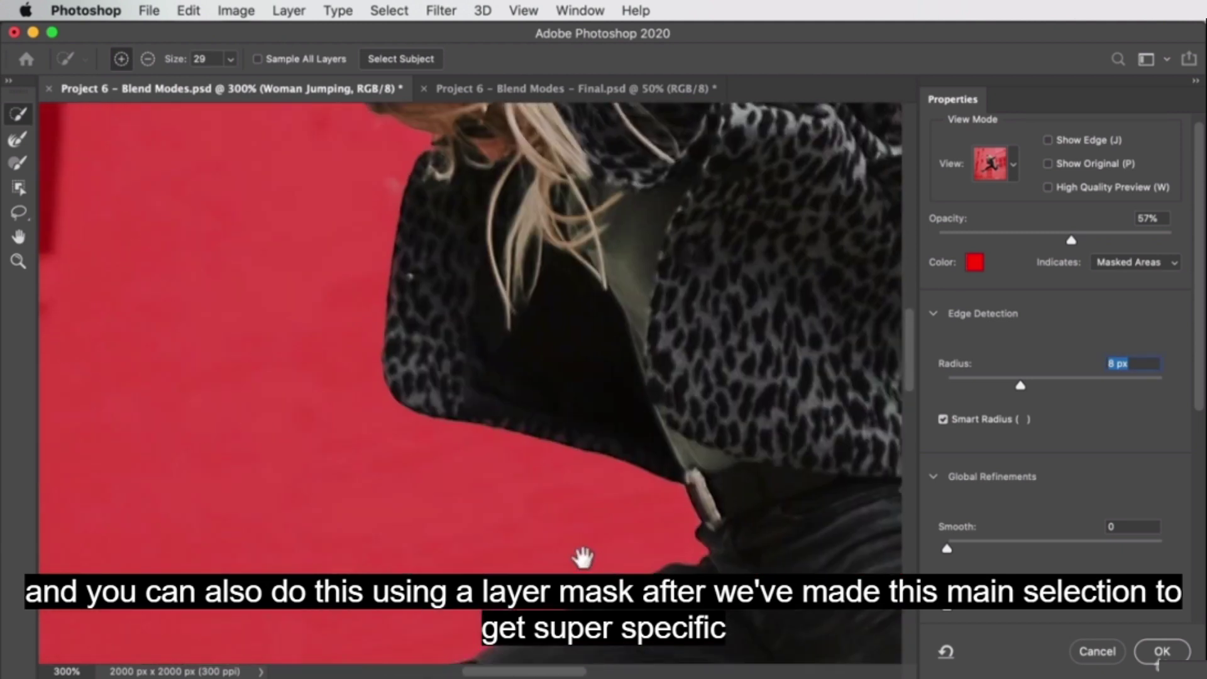
{"action": "left_click_drag", "start_coordinate": [480, 215], "coordinate": [664, 489]}
{"action": "left_click_drag", "start_coordinate": [657, 264], "coordinate": [648, 496]}
{"action": "left_click_drag", "start_coordinate": [641, 337], "coordinate": [624, 482]}
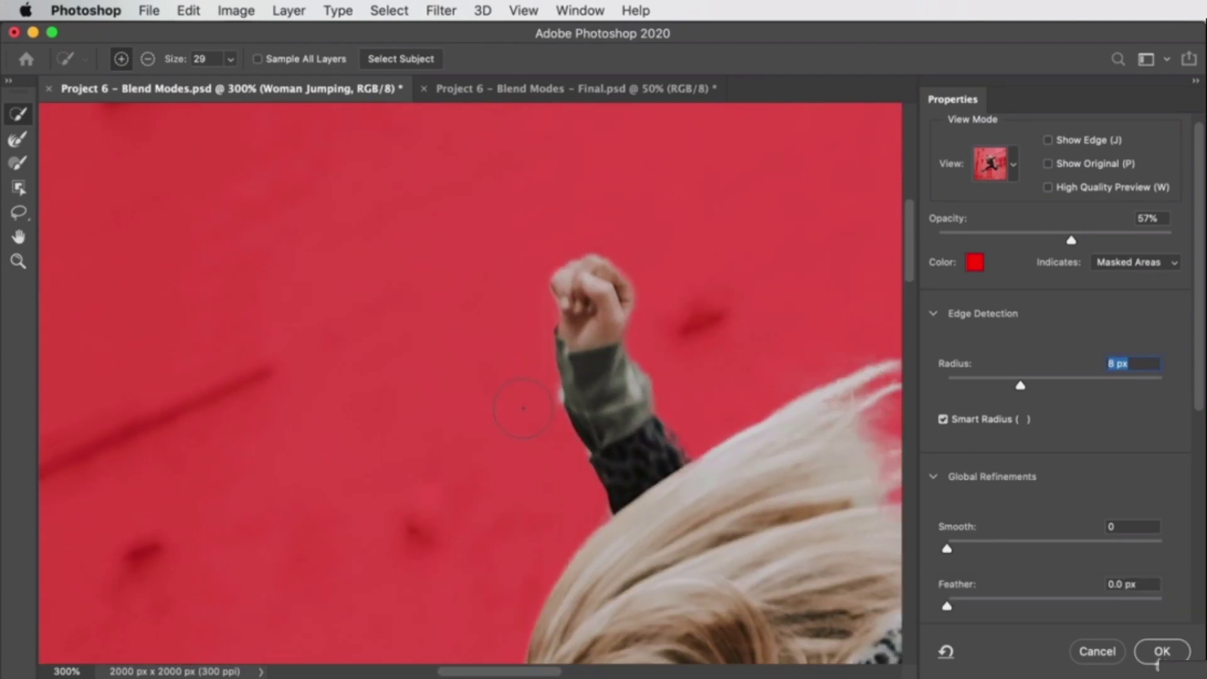
{"action": "left_click_drag", "start_coordinate": [561, 393], "coordinate": [647, 494]}
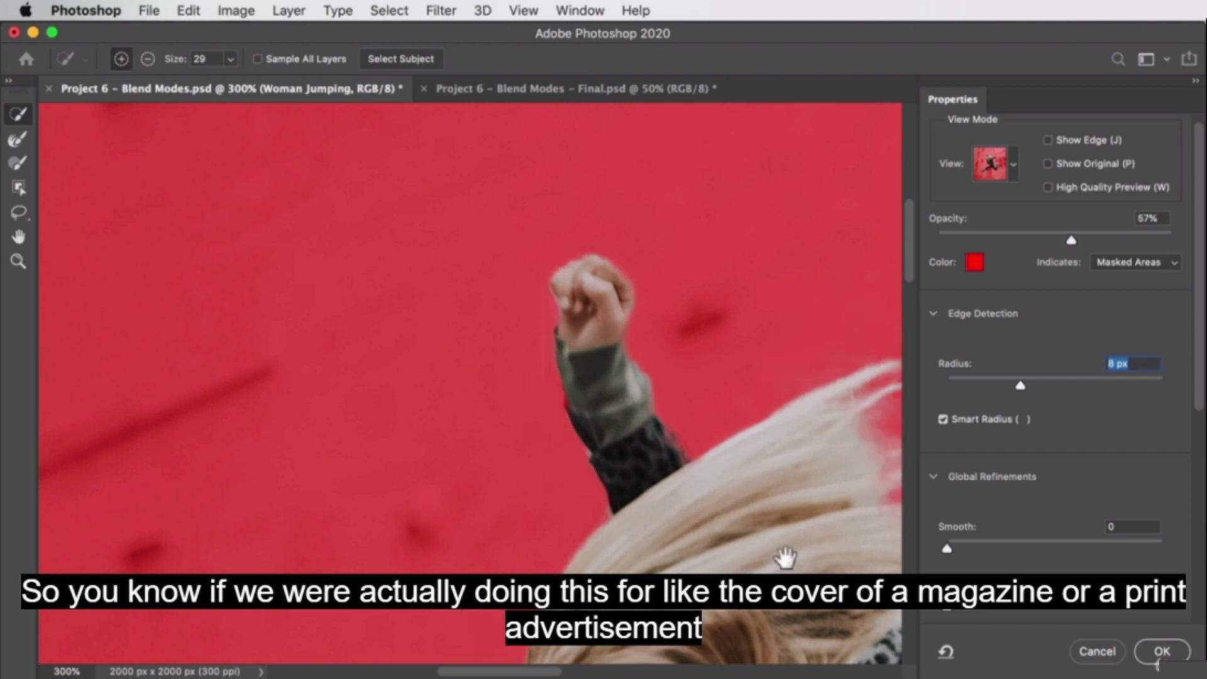
Step: Set Smooth to 5 and Feather to 0.7 px, and output the refined selection as a layer mask
{"action": "left_click_drag", "start_coordinate": [785, 557], "coordinate": [496, 208]}
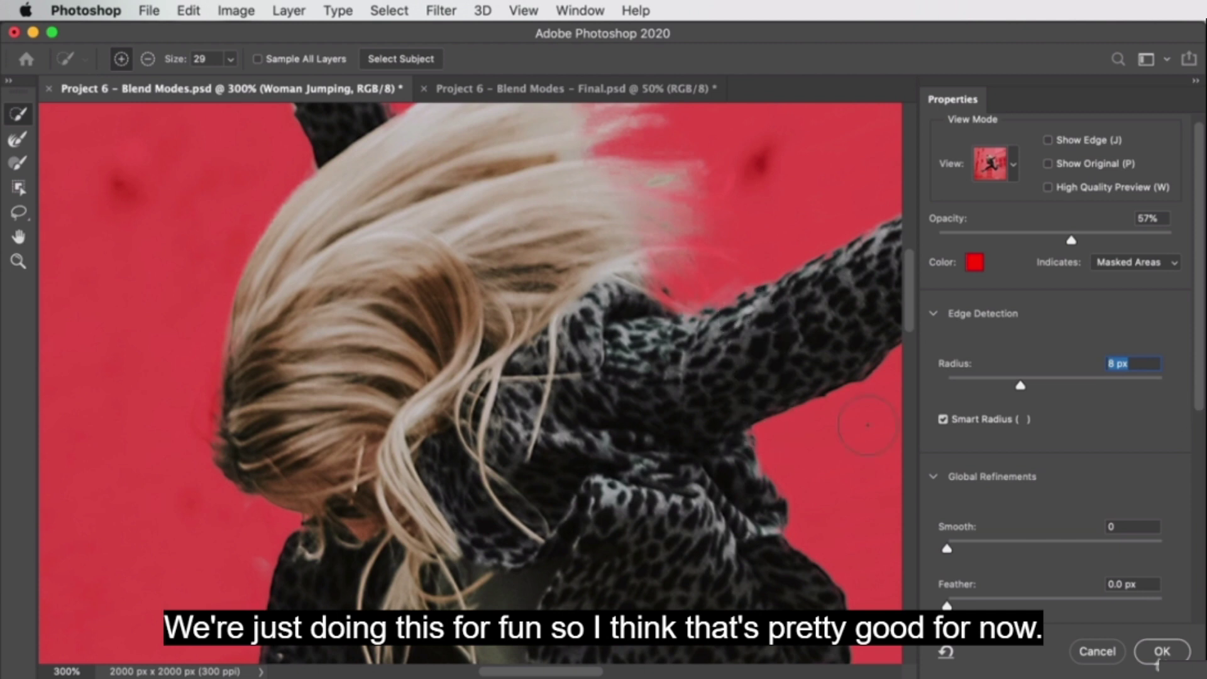
{"action": "left_click_drag", "start_coordinate": [1198, 374], "coordinate": [1195, 501]}
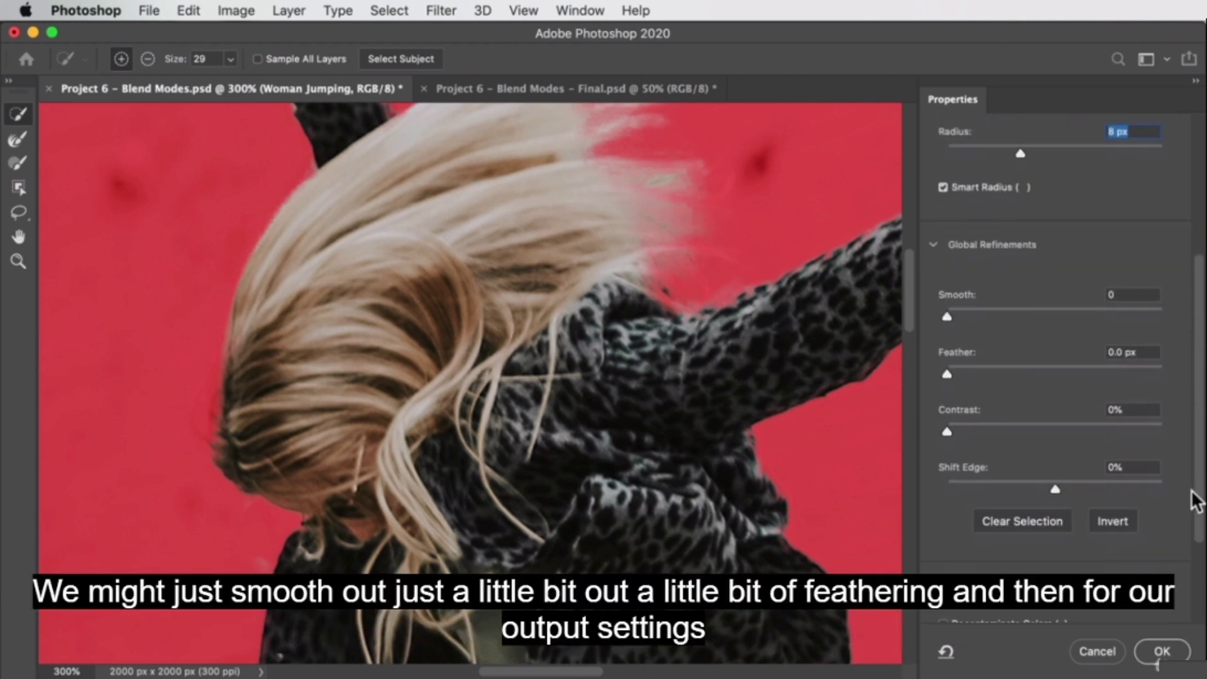
{"action": "left_click", "coordinate": [957, 304]}
{"action": "left_click_drag", "start_coordinate": [952, 370], "coordinate": [956, 369]}
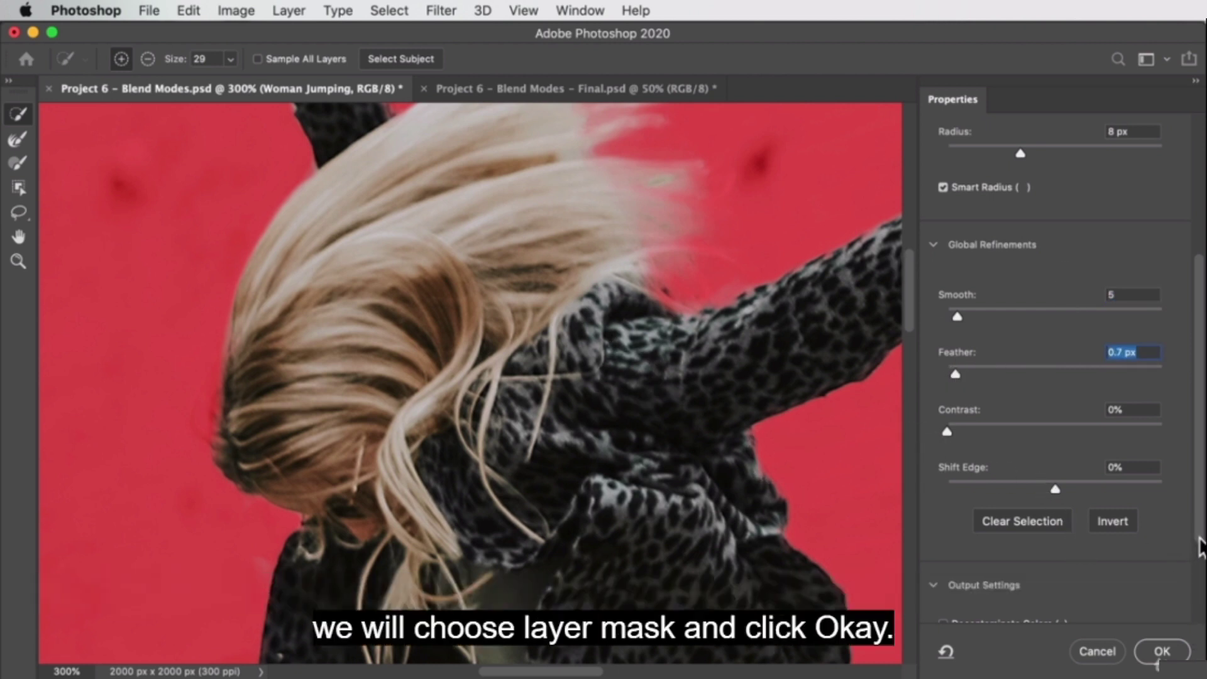
{"action": "scroll", "coordinate": [1200, 648], "scroll_direction": "down", "scroll_amount": 5}
{"action": "left_click", "coordinate": [1033, 564]}
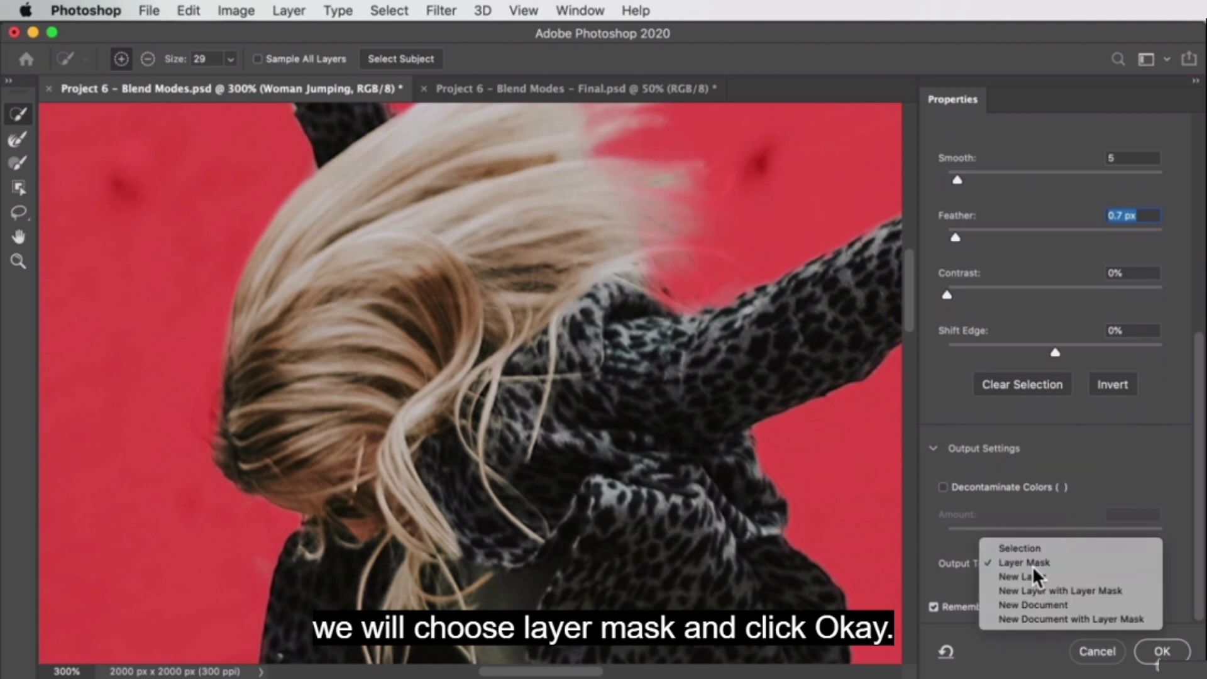
{"action": "left_click", "coordinate": [1032, 564]}
{"action": "left_click", "coordinate": [1162, 651]}
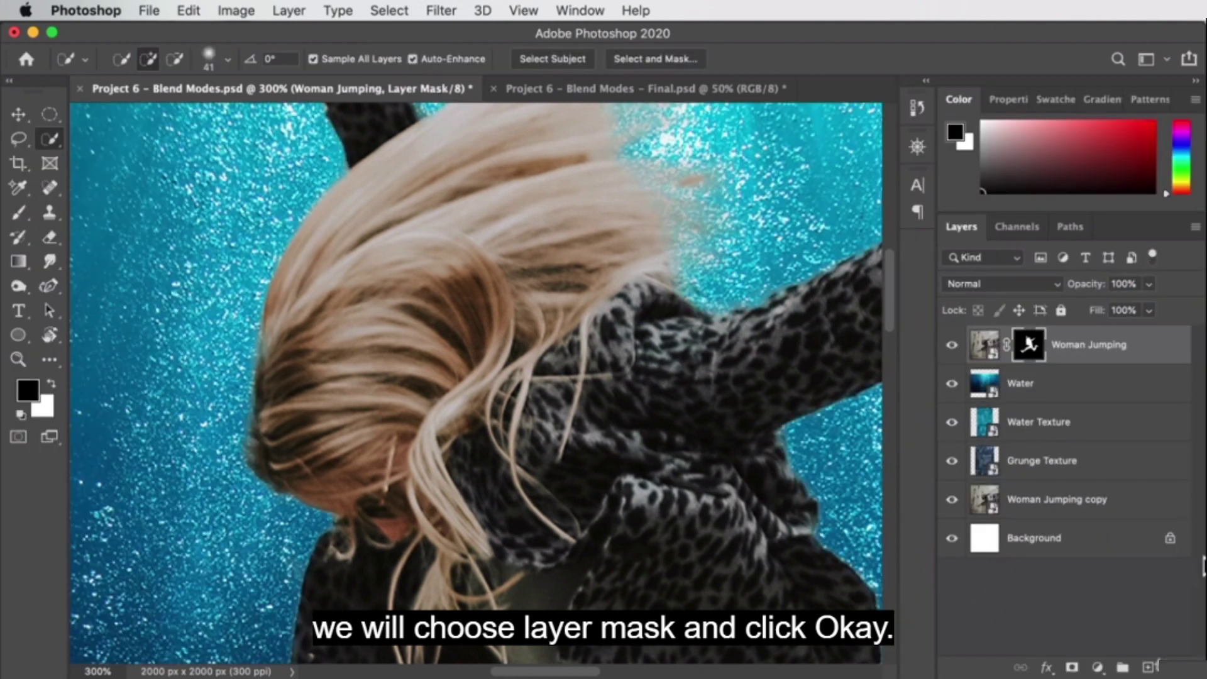
Step: Hide the Water, Water Texture and Grunge Texture layers
{"action": "key", "text": "z"}
{"action": "left_click", "coordinate": [484, 291], "text": "alt"}
{"action": "left_click", "coordinate": [696, 423], "text": "alt"}
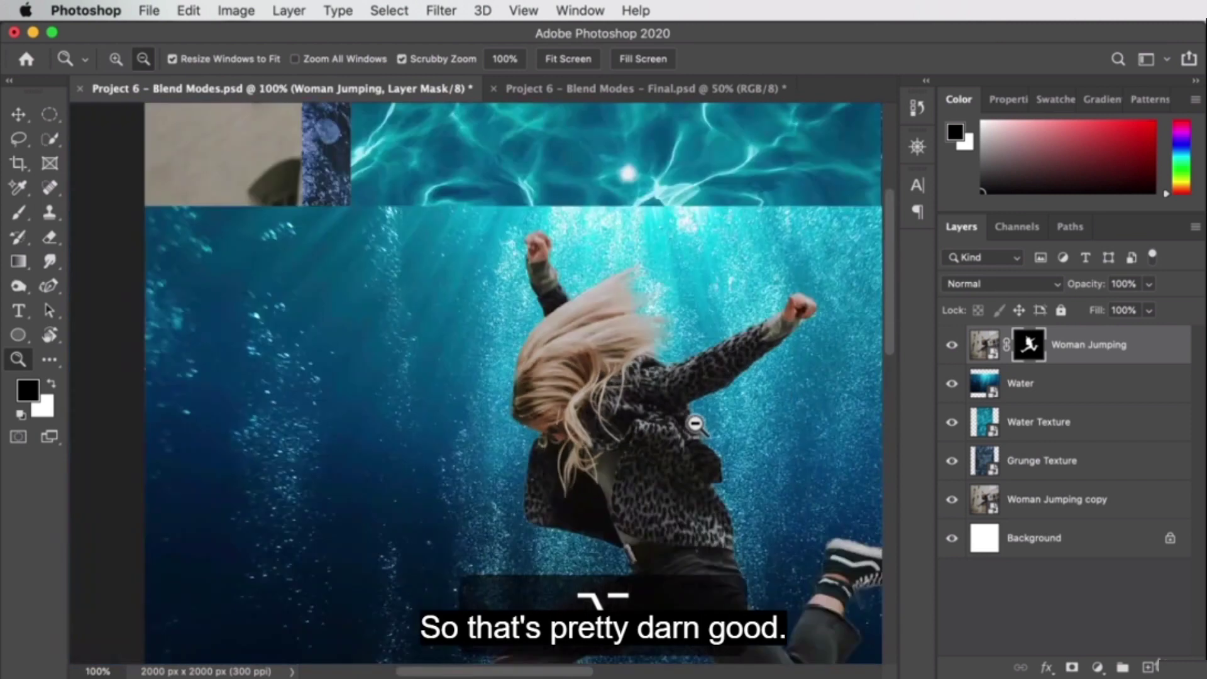
{"action": "left_click", "coordinate": [764, 437], "text": "alt"}
{"action": "left_click_drag", "start_coordinate": [769, 445], "coordinate": [594, 331]}
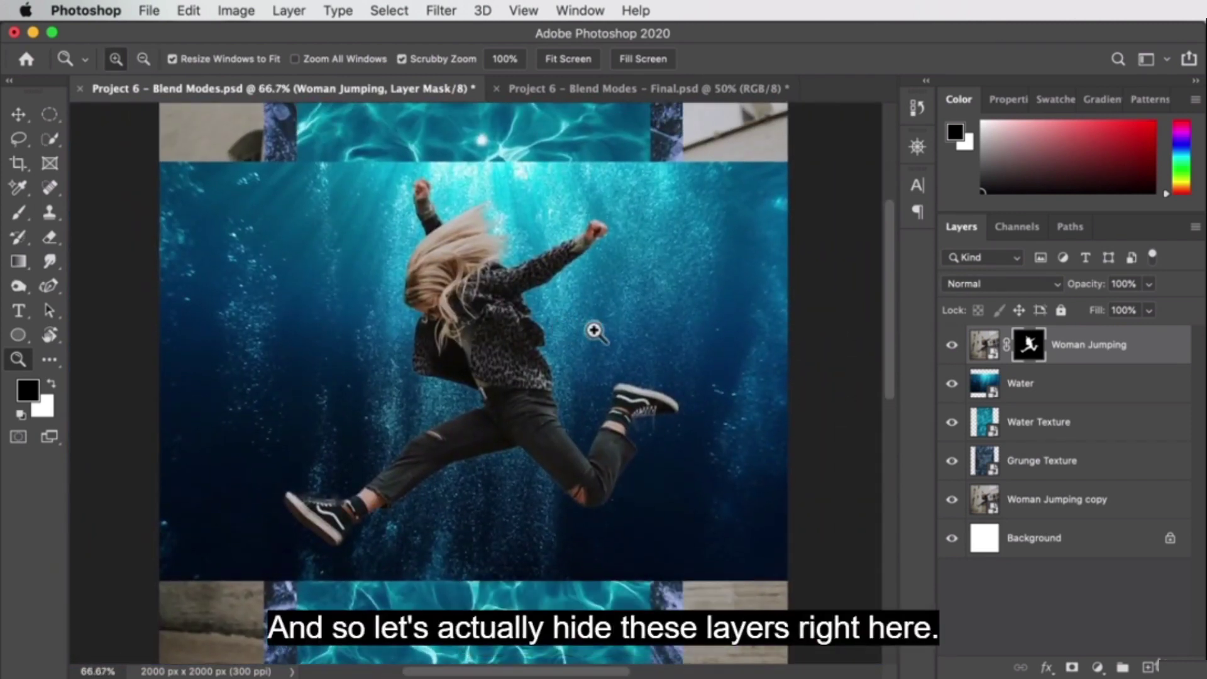
{"action": "left_click", "coordinate": [952, 461]}
Step: Toggle the masked Woman Jumping layer's visibility to compare the cutout with the original photo beneath, leaving it shown
{"action": "left_click", "coordinate": [952, 344]}
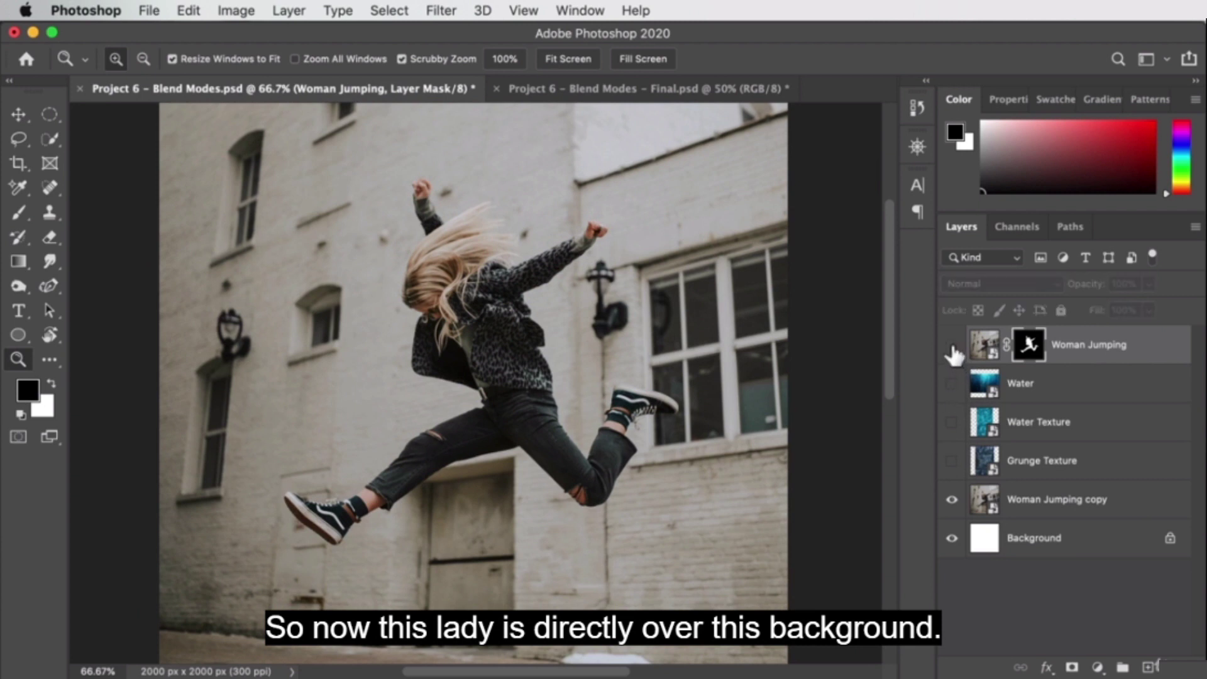
{"action": "left_click", "coordinate": [952, 344]}
{"action": "left_click", "coordinate": [951, 345]}
{"action": "left_click", "coordinate": [952, 344]}
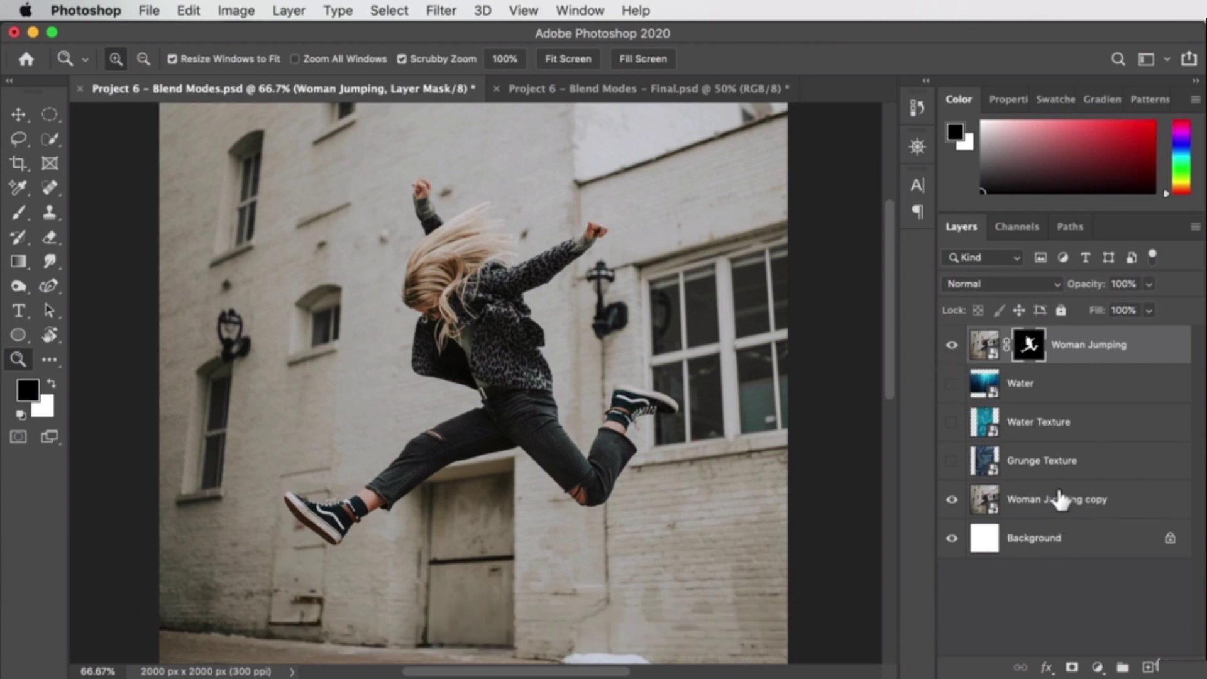
Step: Link the Woman Jumping and Woman Jumping copy layers so that they move together
{"action": "left_click", "coordinate": [1114, 499], "text": "super"}
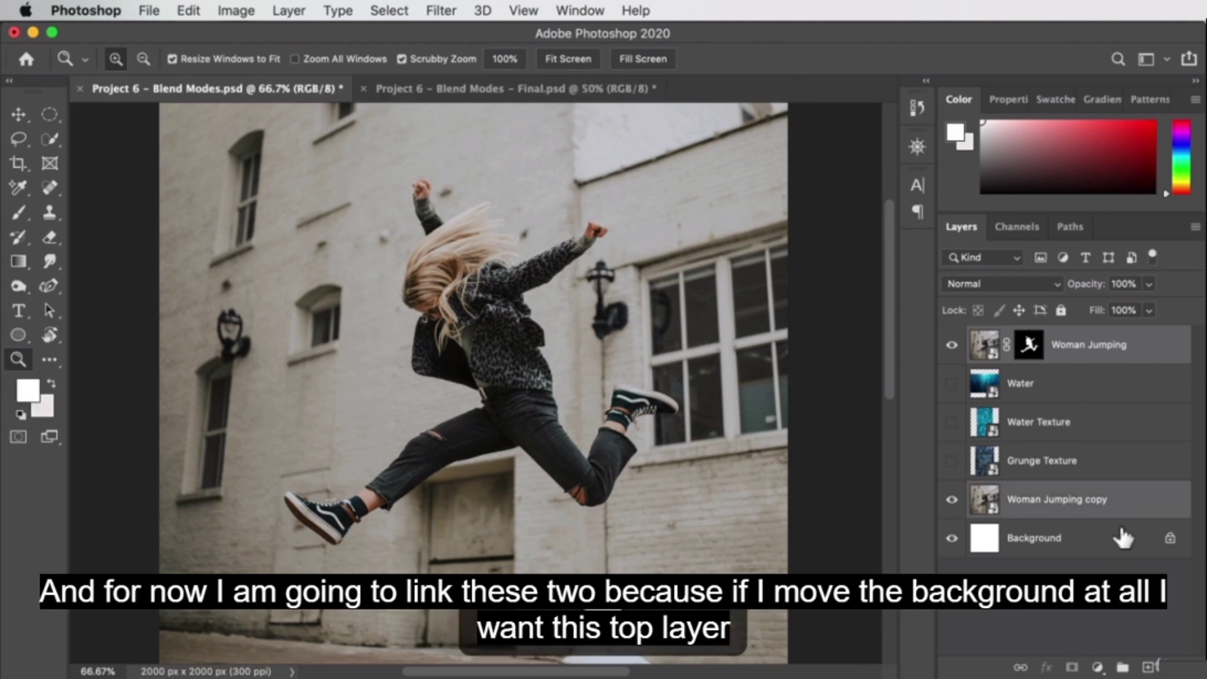
{"action": "left_click", "coordinate": [1020, 668]}
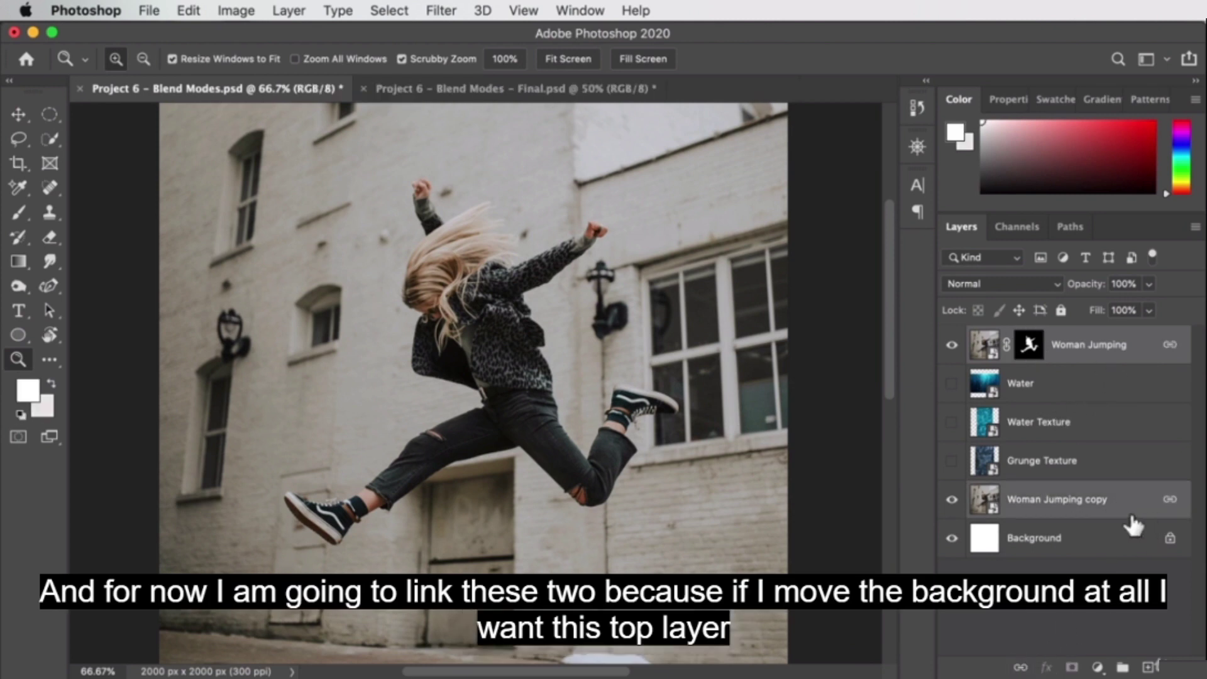
{"action": "key", "text": "v"}
{"action": "mouse_move", "coordinate": [793, 418]}
{"action": "left_mouse_down"}
{"action": "mouse_move", "coordinate": [745, 343]}
{"action": "mouse_move", "coordinate": [754, 267]}
{"action": "mouse_move", "coordinate": [792, 418]}
{"action": "left_mouse_up"}
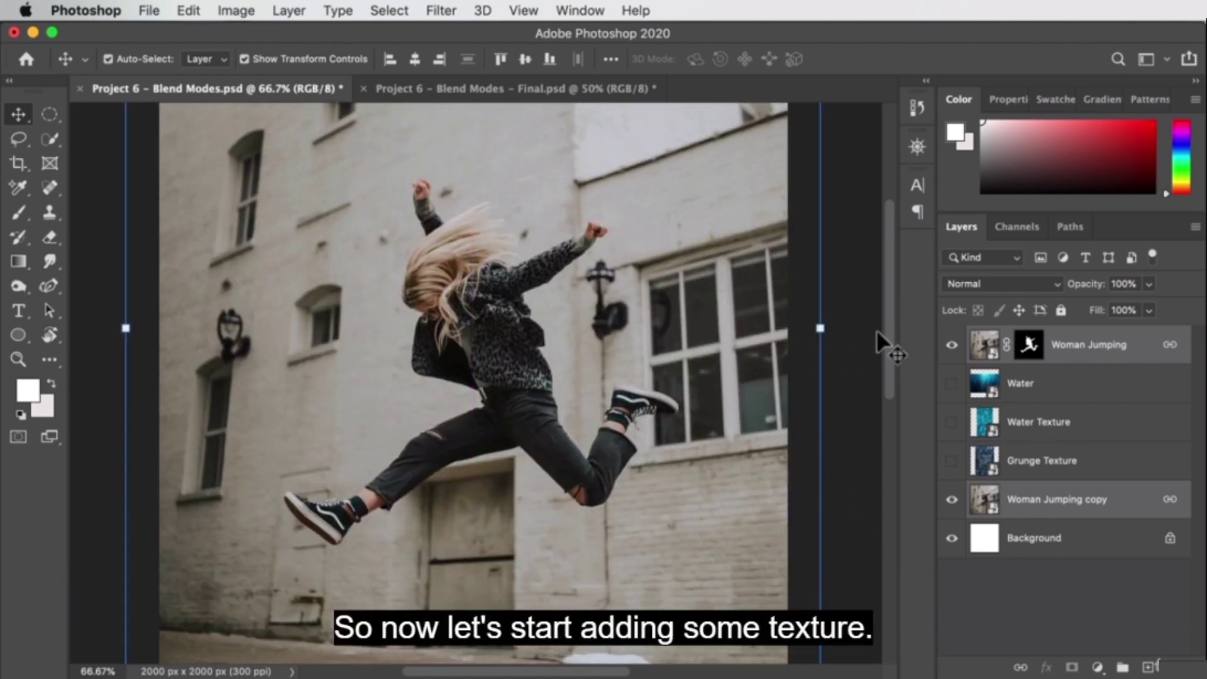
Step: Show the Grunge Texture layer and scale it to 14.13% so that it covers the whole canvas
{"action": "left_click", "coordinate": [951, 461]}
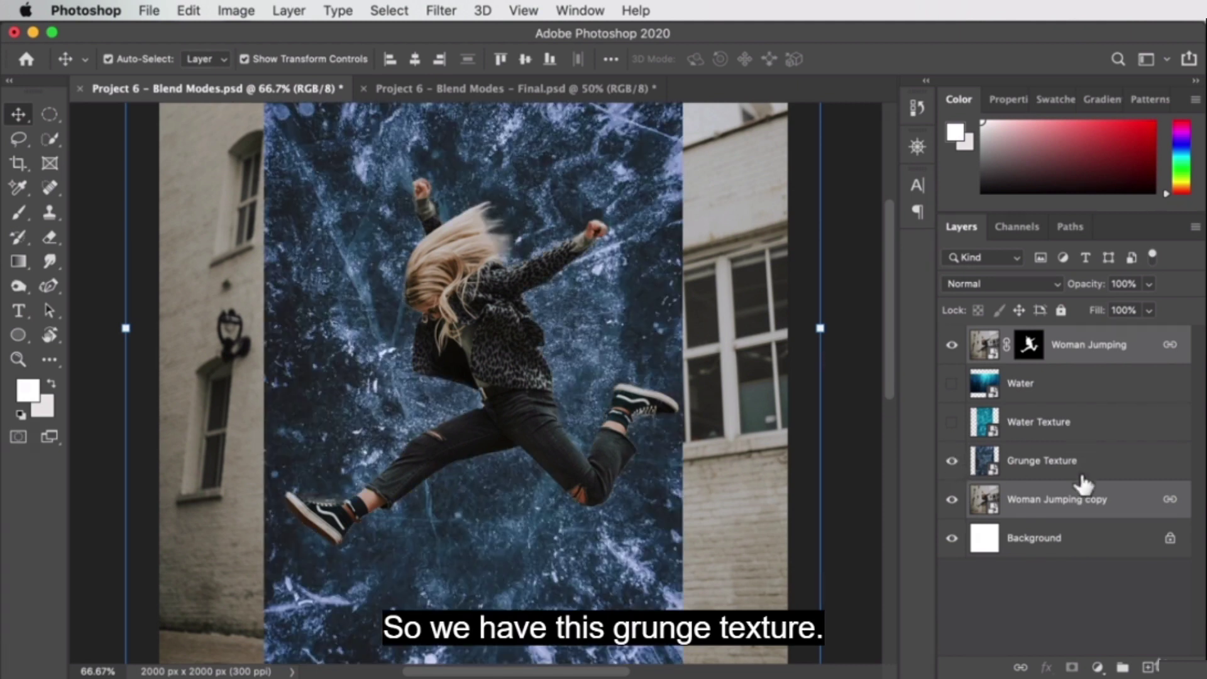
{"action": "left_click", "coordinate": [1049, 460]}
{"action": "left_click_drag", "start_coordinate": [777, 371], "coordinate": [809, 377]}
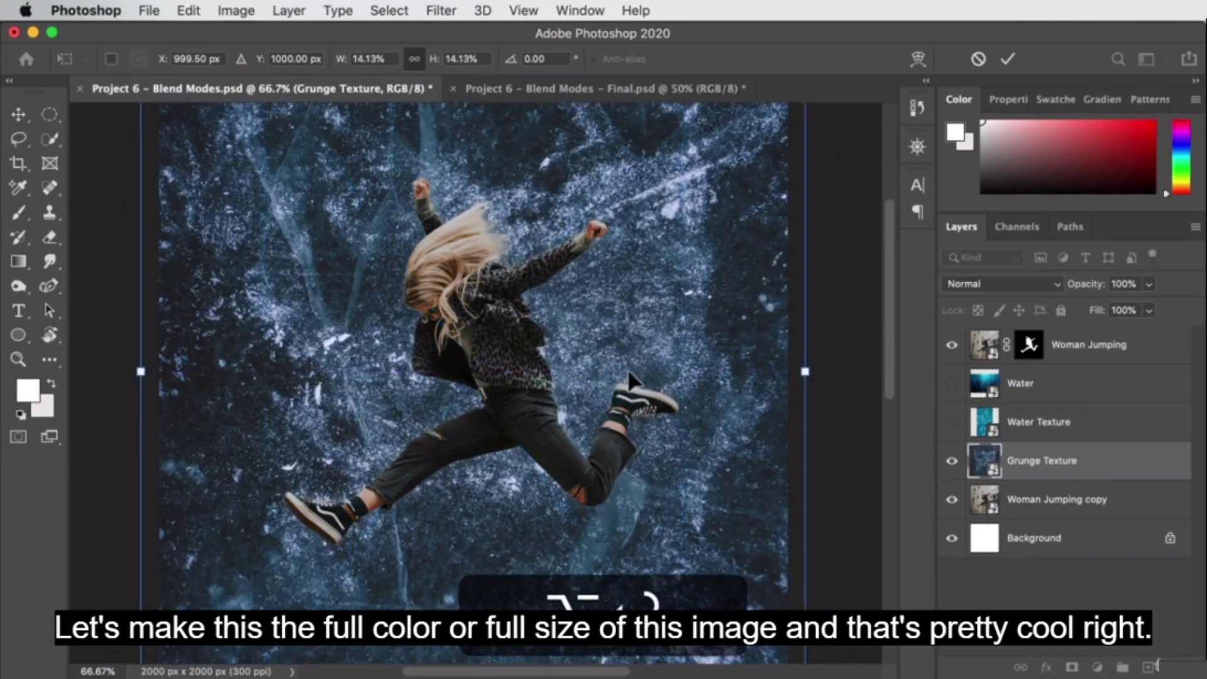
{"action": "key", "text": "Return"}
Step: Step through blend modes on the Grunge Texture layer, trying Color Burn, Lighten and Vivid Light
{"action": "key", "text": "z"}
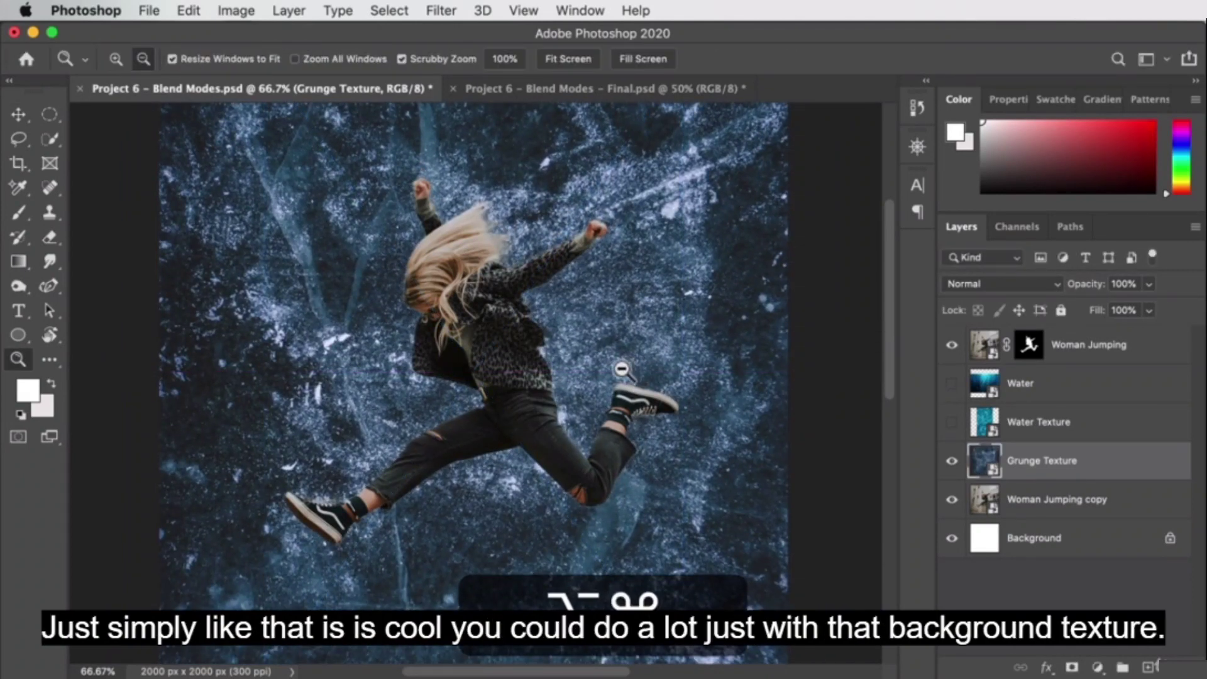
{"action": "scroll", "coordinate": [632, 367], "scroll_direction": "down", "scroll_amount": 3}
{"action": "scroll", "coordinate": [621, 370], "scroll_direction": "up", "scroll_amount": 4}
{"action": "key", "text": "alt"}
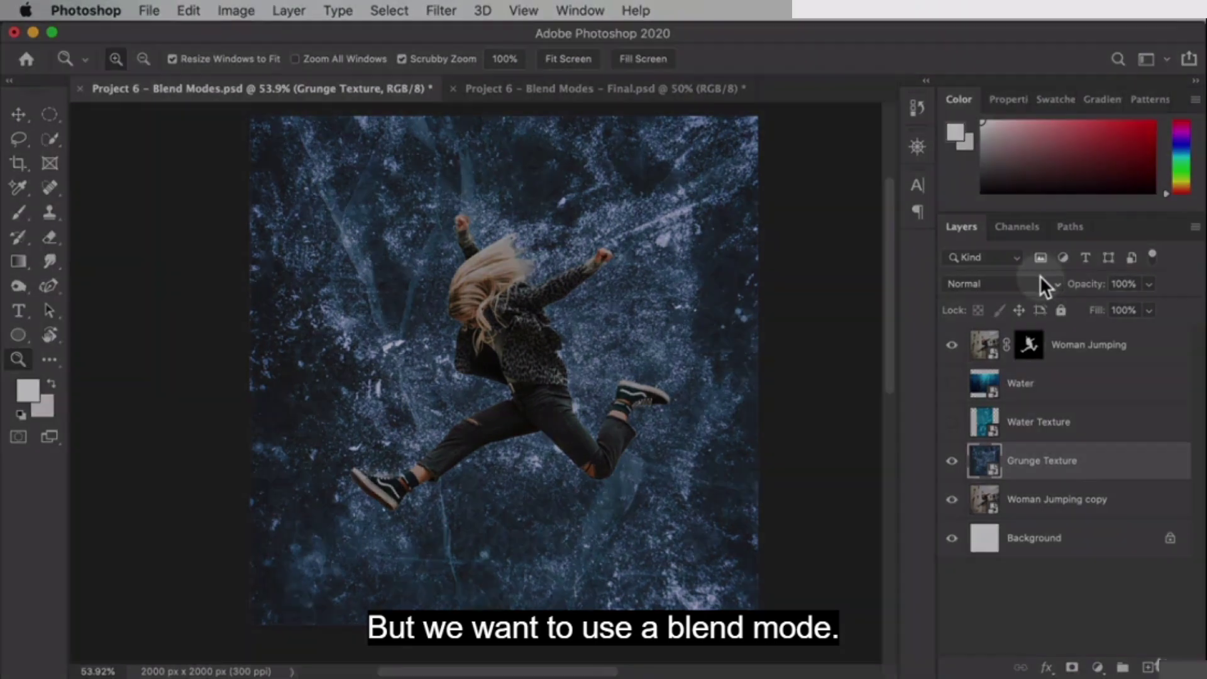
{"action": "scroll", "coordinate": [1039, 275], "scroll_direction": "down", "scroll_amount": 3}
{"action": "scroll", "coordinate": [1040, 275], "scroll_direction": "down", "scroll_amount": 3}
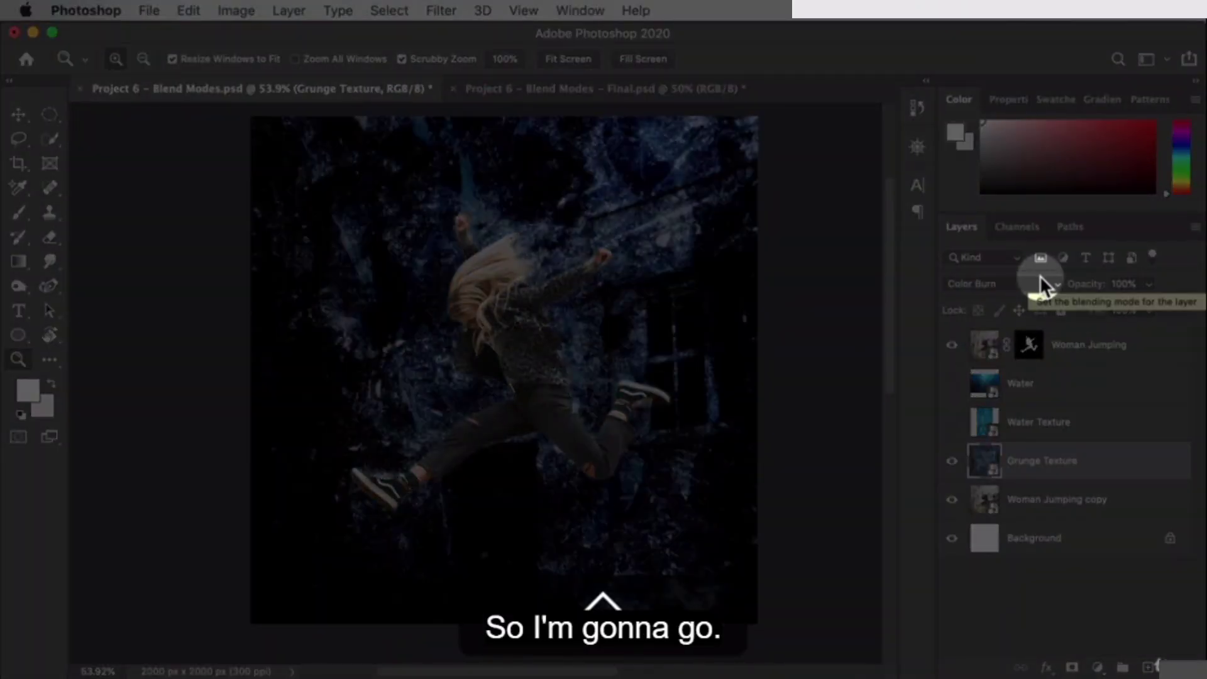
{"action": "scroll", "coordinate": [1040, 275], "scroll_direction": "down", "scroll_amount": 4}
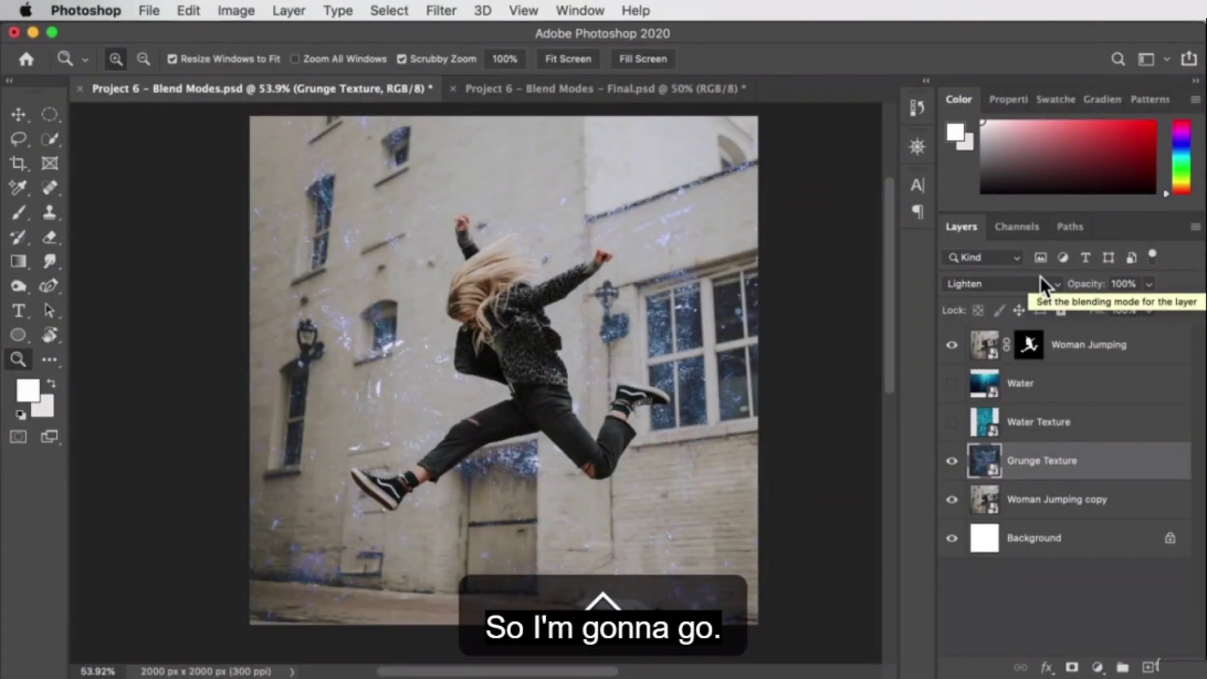
{"action": "scroll", "coordinate": [1040, 276], "scroll_direction": "down", "scroll_amount": 4}
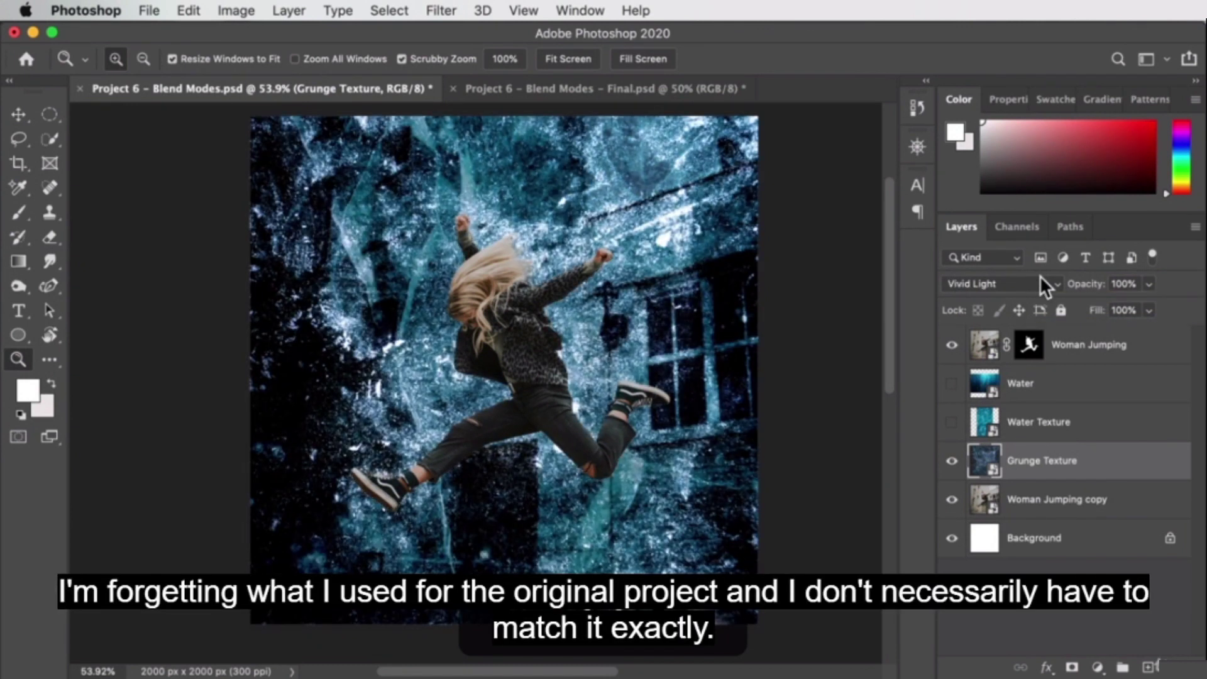
Step: Check the grunge texture layer's blend mode and opacity in Project 6 – Blend Modes – Final.psd
{"action": "left_click", "coordinate": [662, 93]}
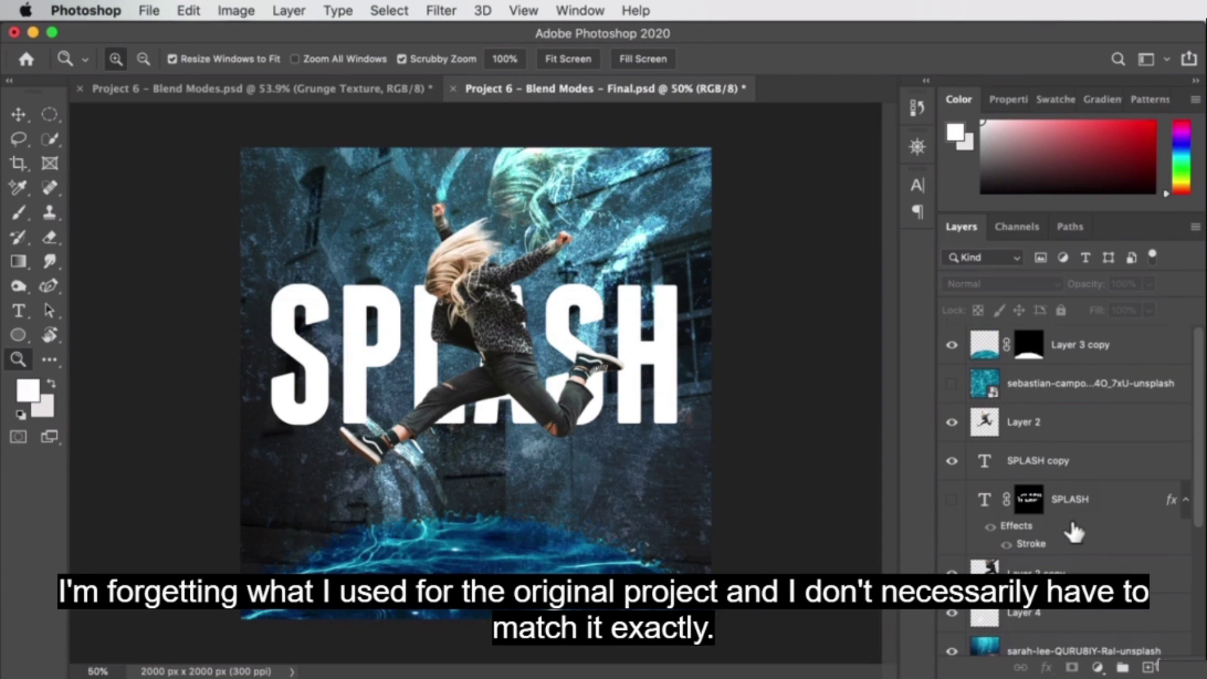
{"action": "scroll", "coordinate": [1070, 518], "scroll_direction": "down", "scroll_amount": 5}
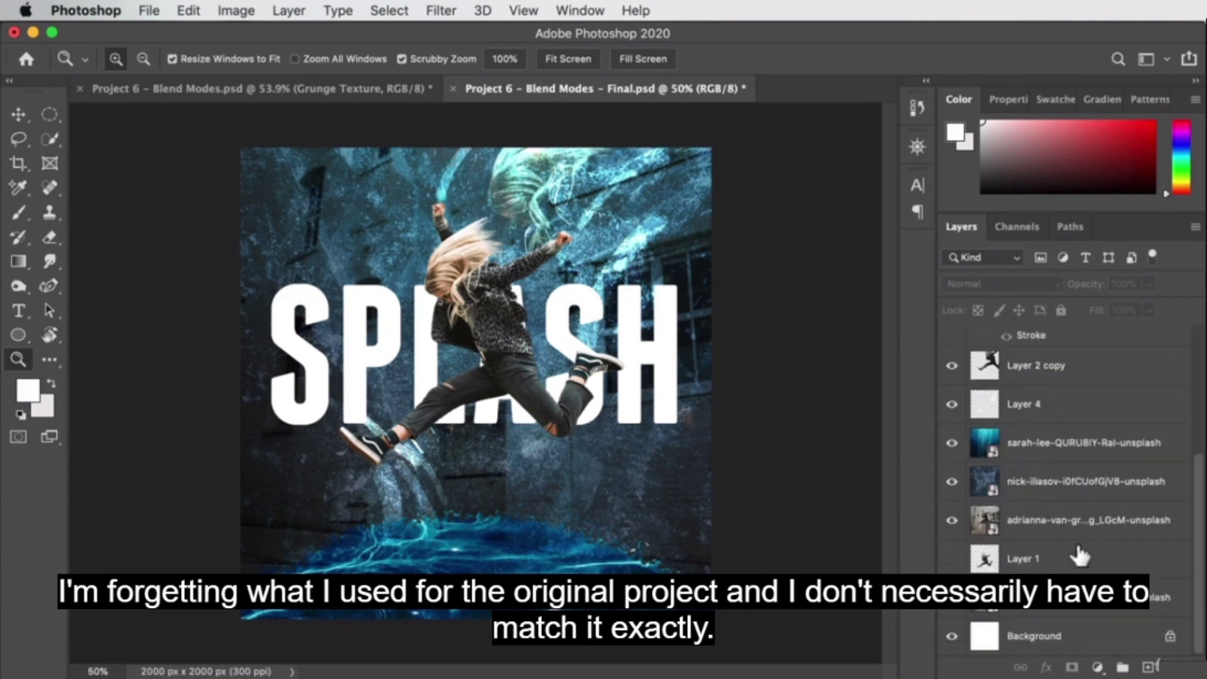
{"action": "left_click", "coordinate": [1058, 487]}
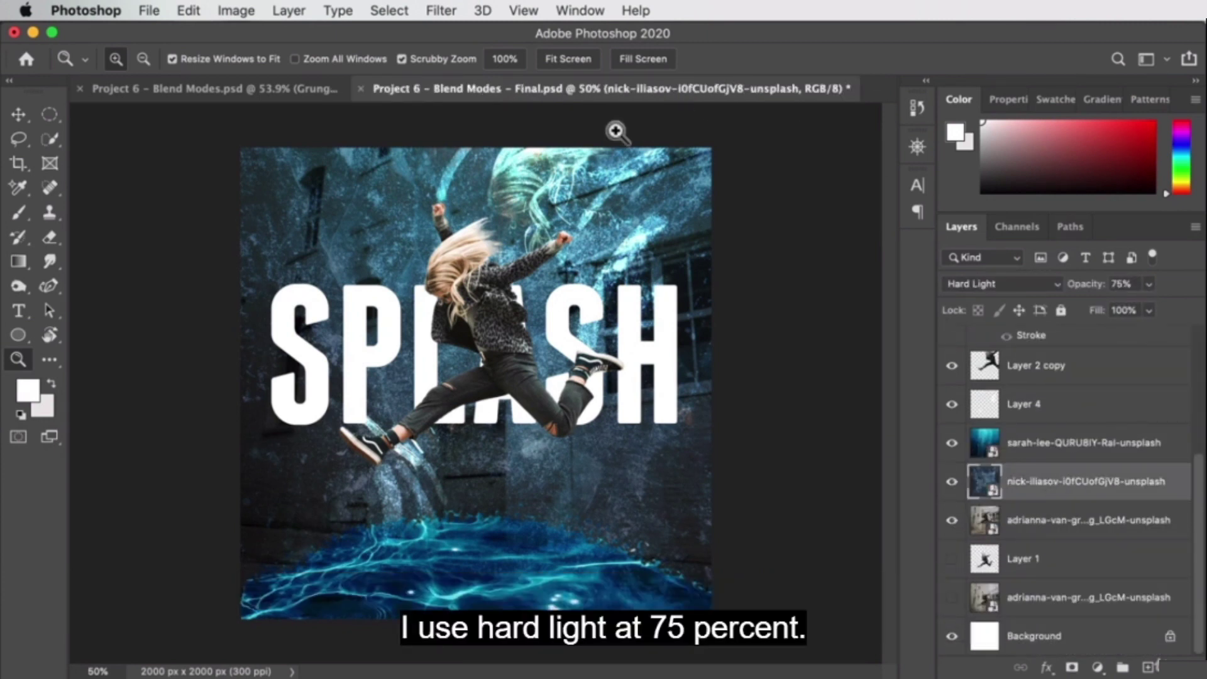
Step: Return to Project 6 – Blend Modes.psd and give the Grunge Texture layer the Hard Light mode at 75% opacity
{"action": "left_click", "coordinate": [241, 93]}
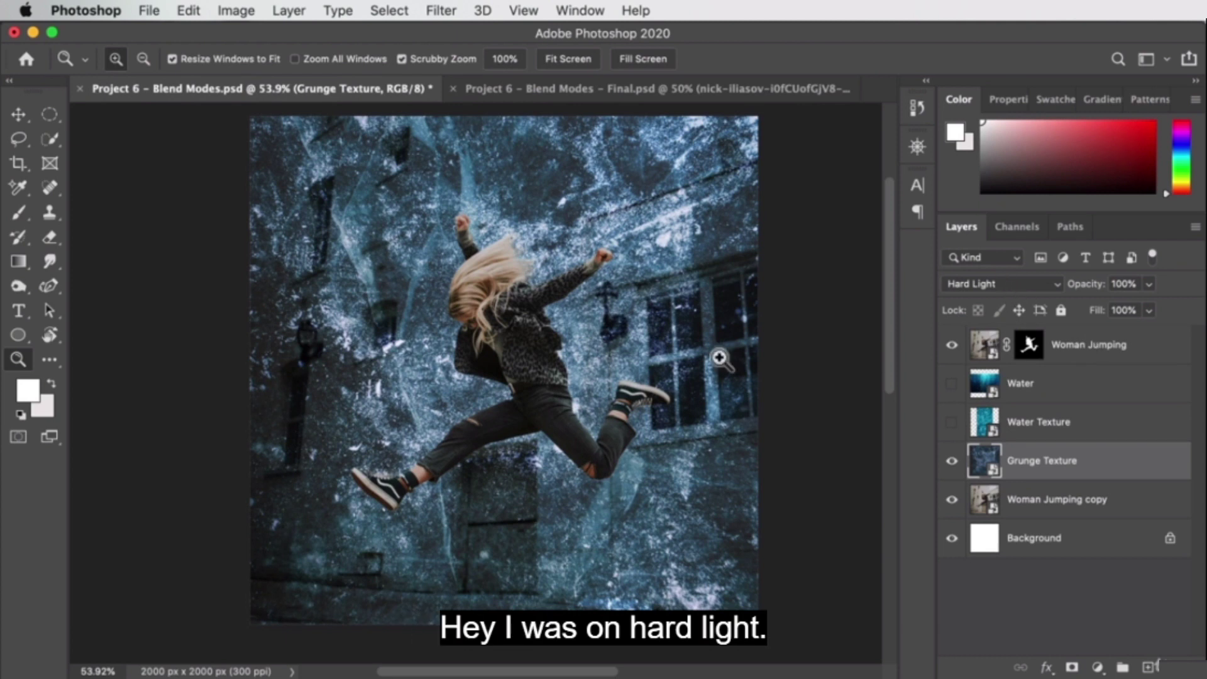
{"action": "left_click", "coordinate": [1136, 282]}
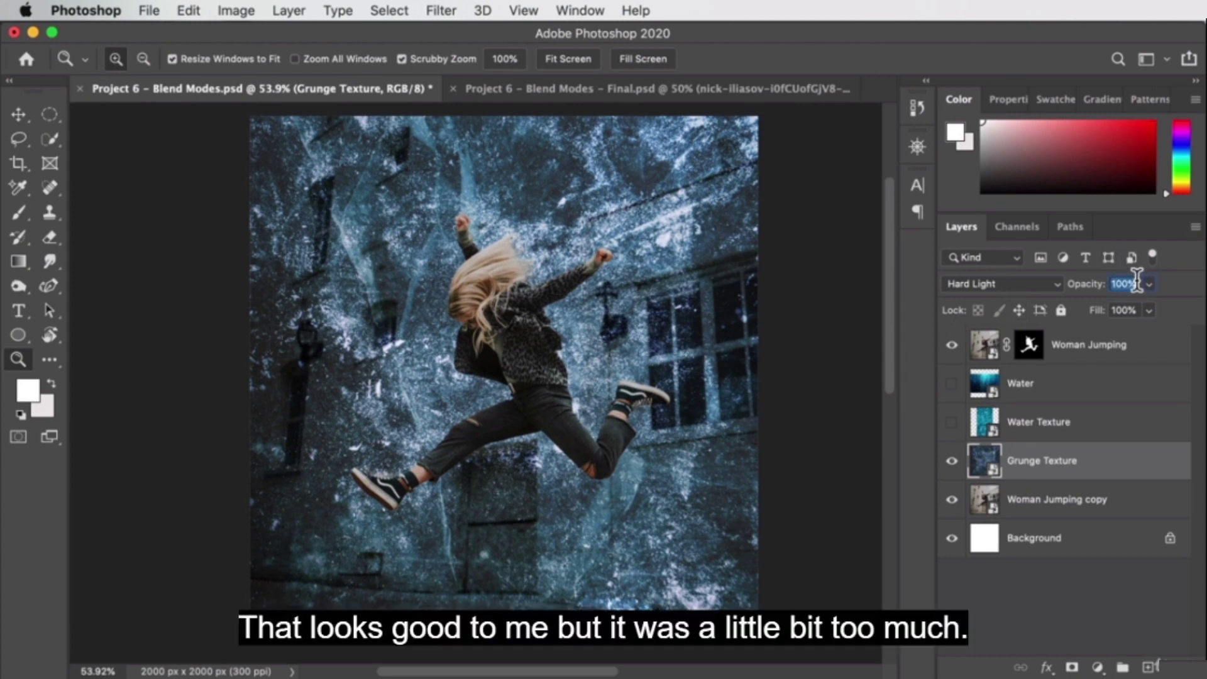
{"action": "type", "text": "75"}
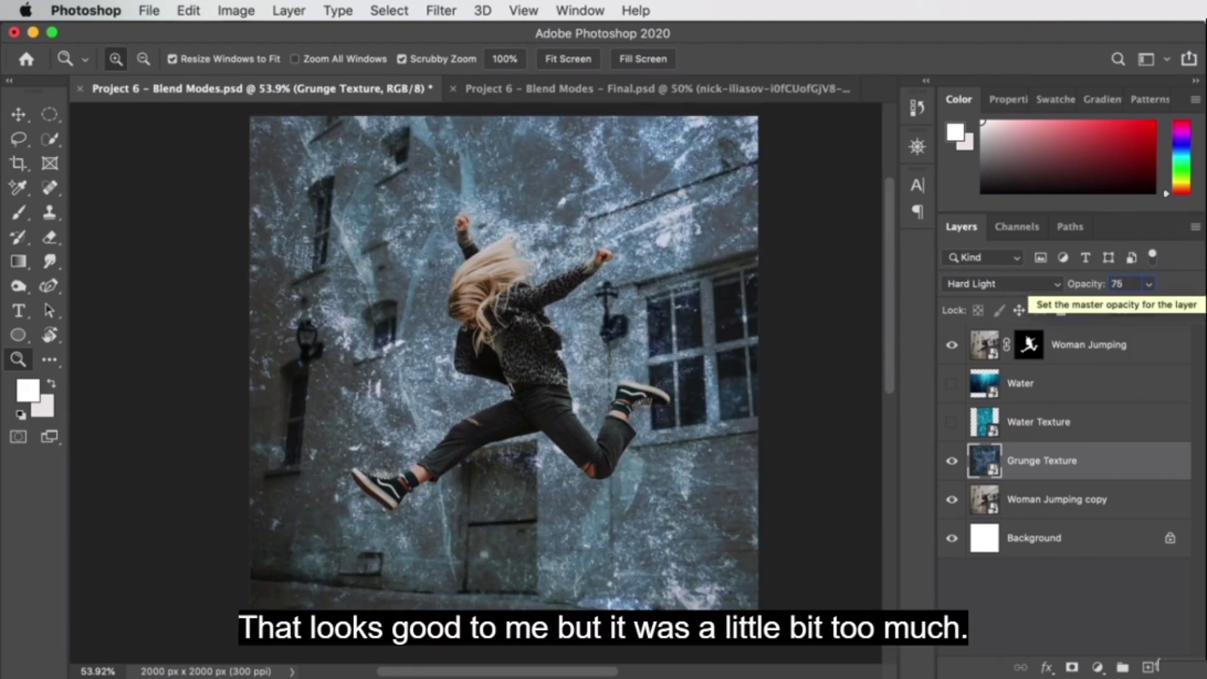
Step: Show the Water Texture layer and scale it up so that it covers the whole canvas
{"action": "left_click", "coordinate": [1076, 434]}
{"action": "left_click", "coordinate": [954, 425]}
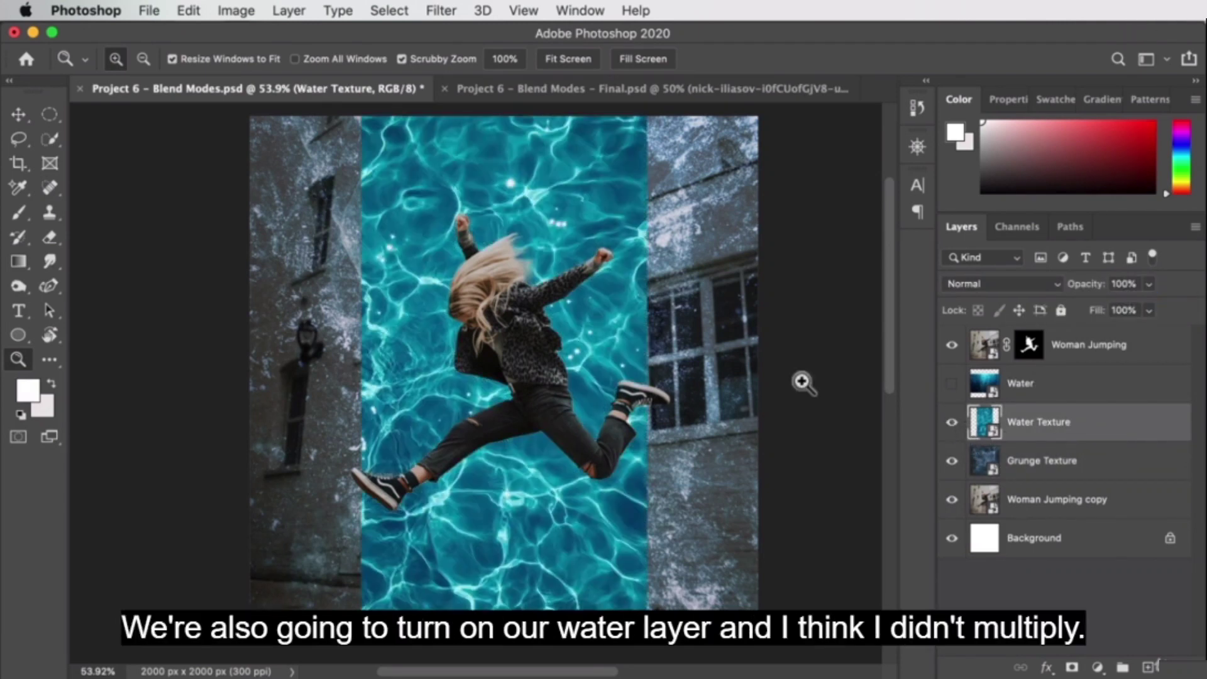
{"action": "key", "text": "v"}
{"action": "left_click_drag", "start_coordinate": [647, 371], "coordinate": [774, 372]}
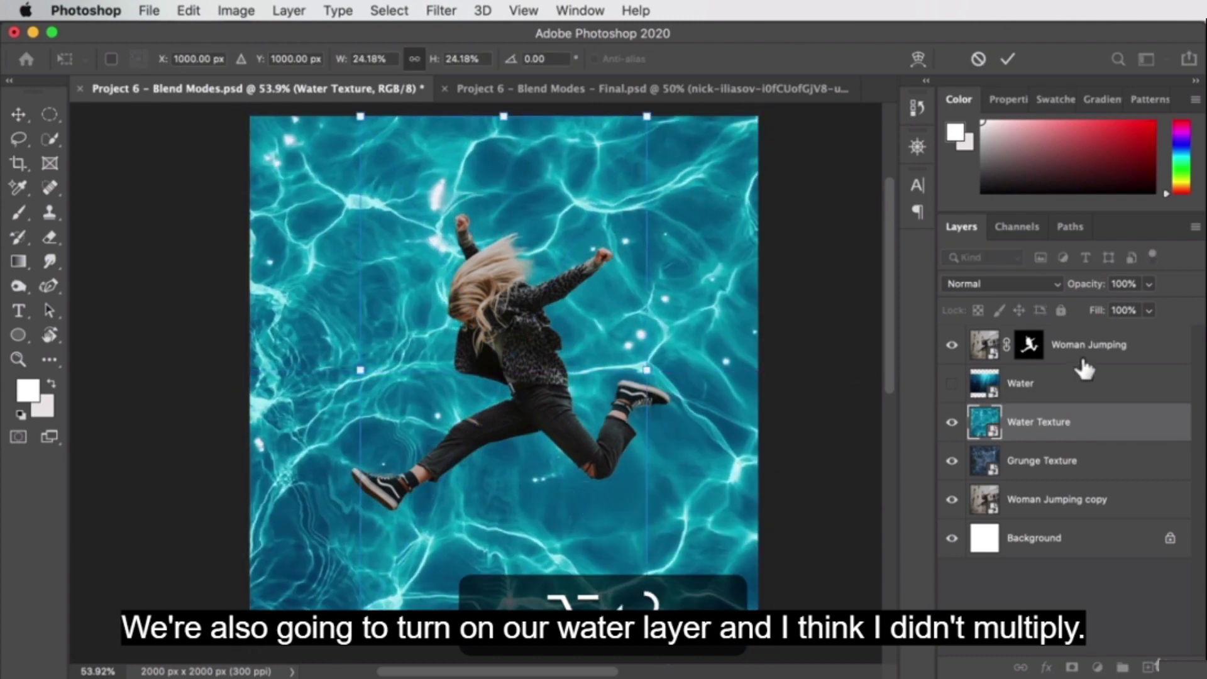
{"action": "key", "text": "Return"}
Step: Give the Water Texture layer the Multiply blend mode at 50% opacity
{"action": "key", "text": "shift+alt+k"}
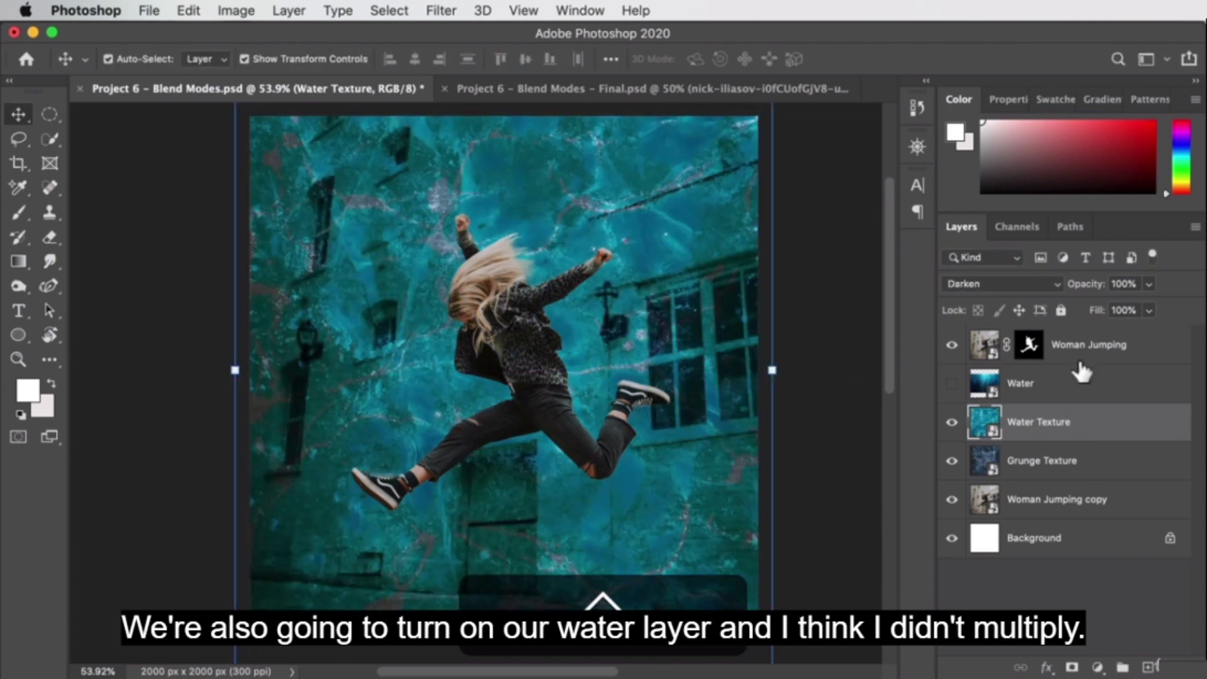
{"action": "key", "text": "shift+alt+m"}
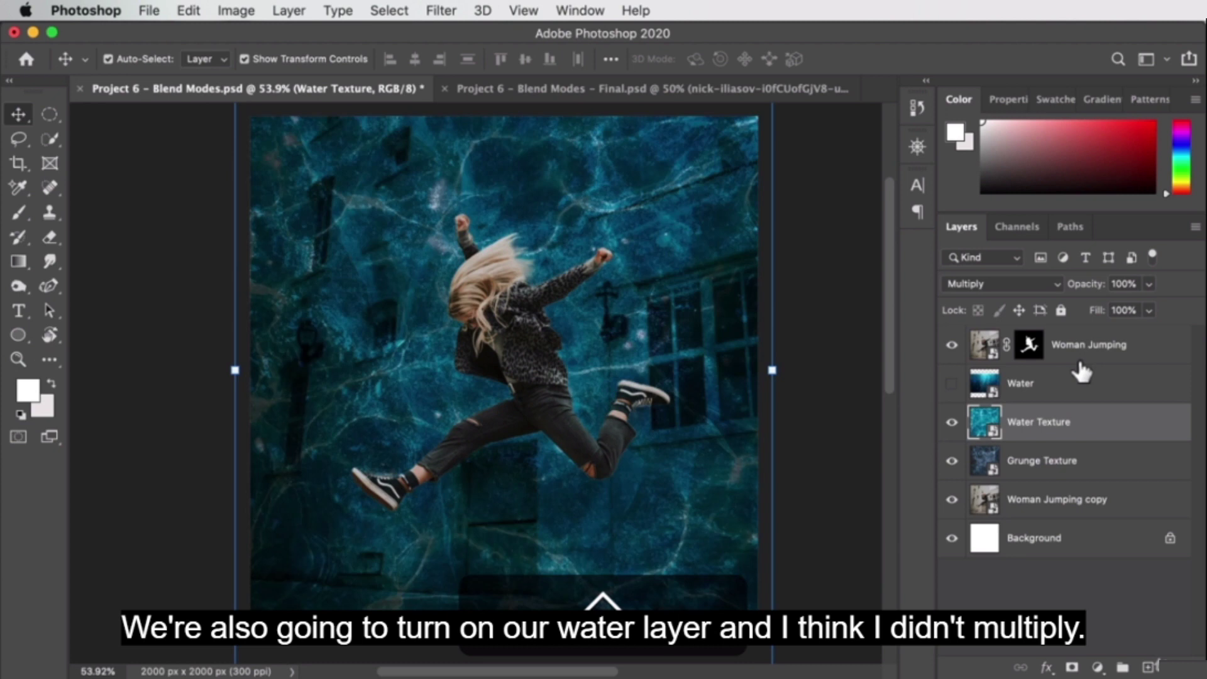
{"action": "left_click", "coordinate": [1130, 284]}
{"action": "type", "text": "50"}
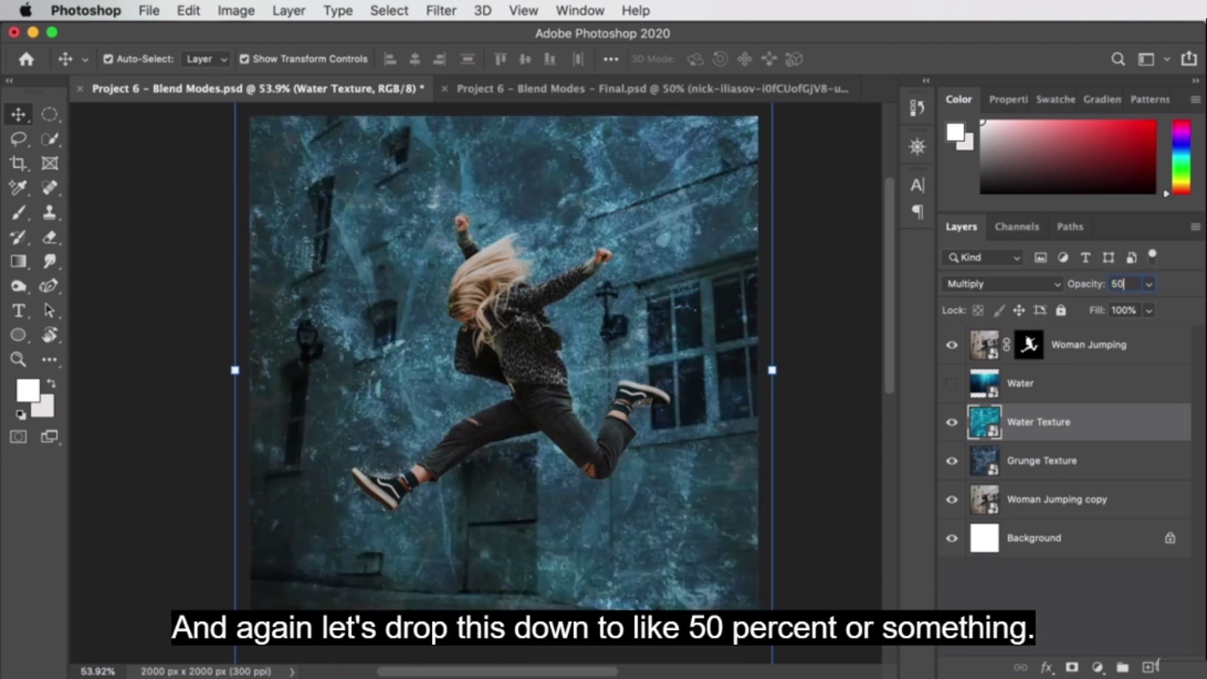
{"action": "left_click", "coordinate": [835, 266]}
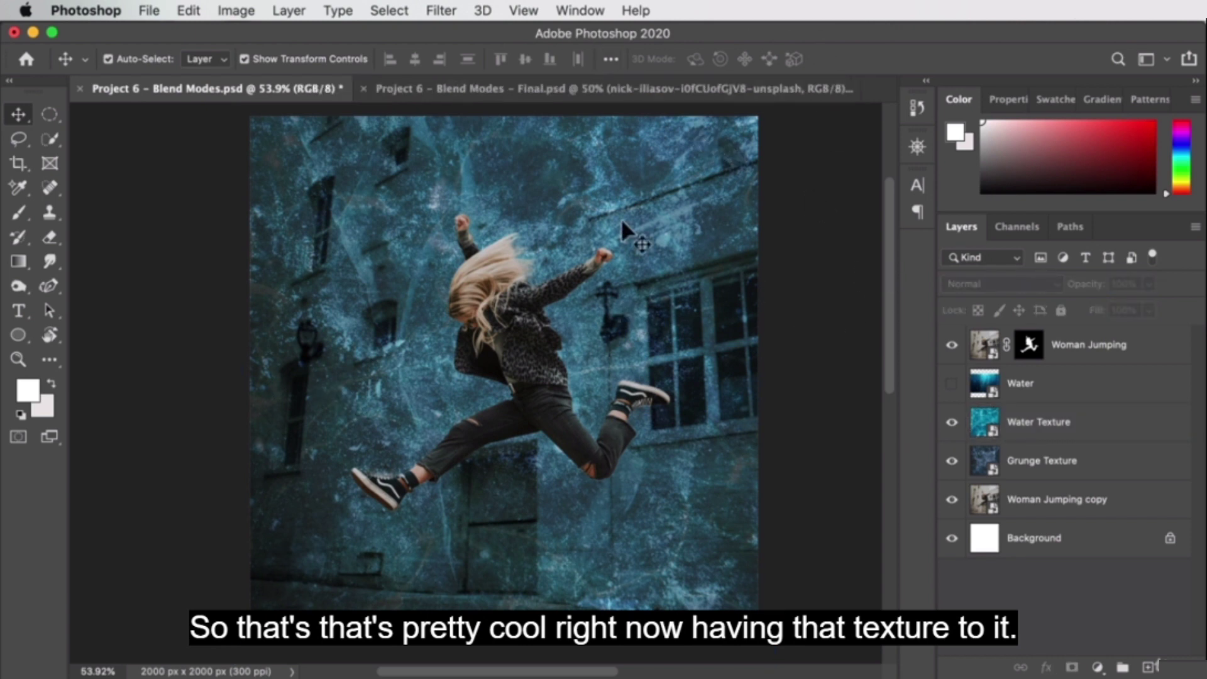
Step: Compare with Project 6 – Blend Modes – Final.psd, and duplicate the masked Woman Jumping layer in Project 6 – Blend Modes.psd
{"action": "left_click", "coordinate": [703, 91]}
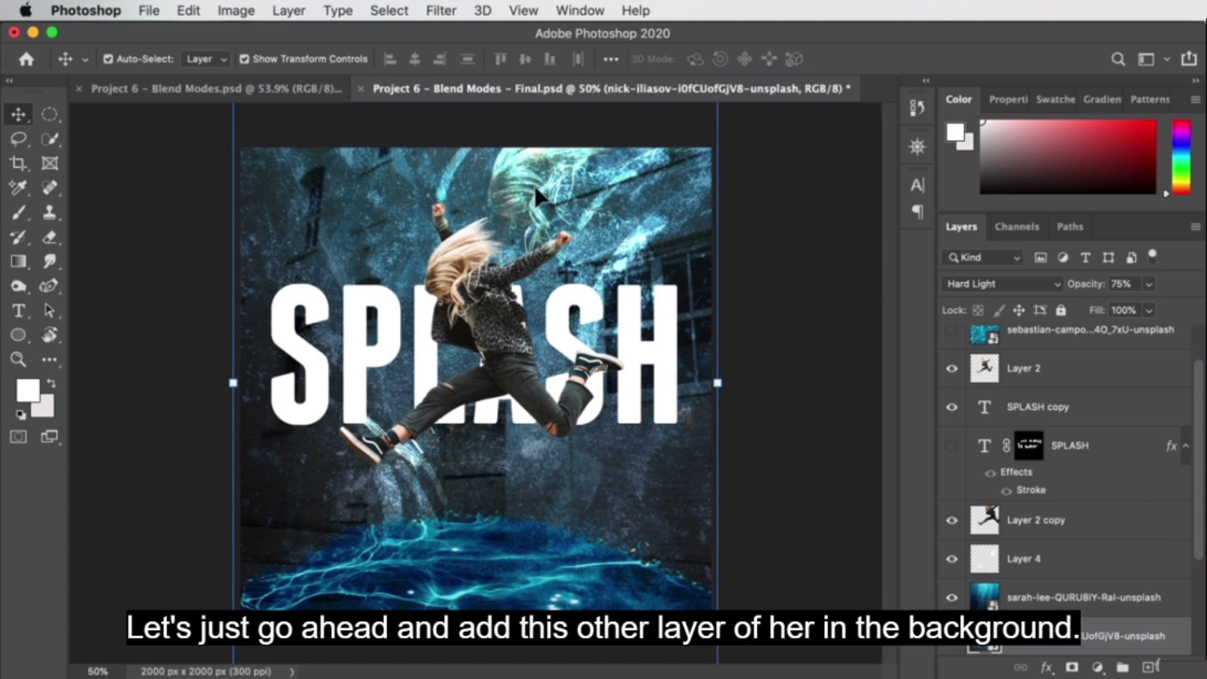
{"action": "left_click", "coordinate": [207, 89]}
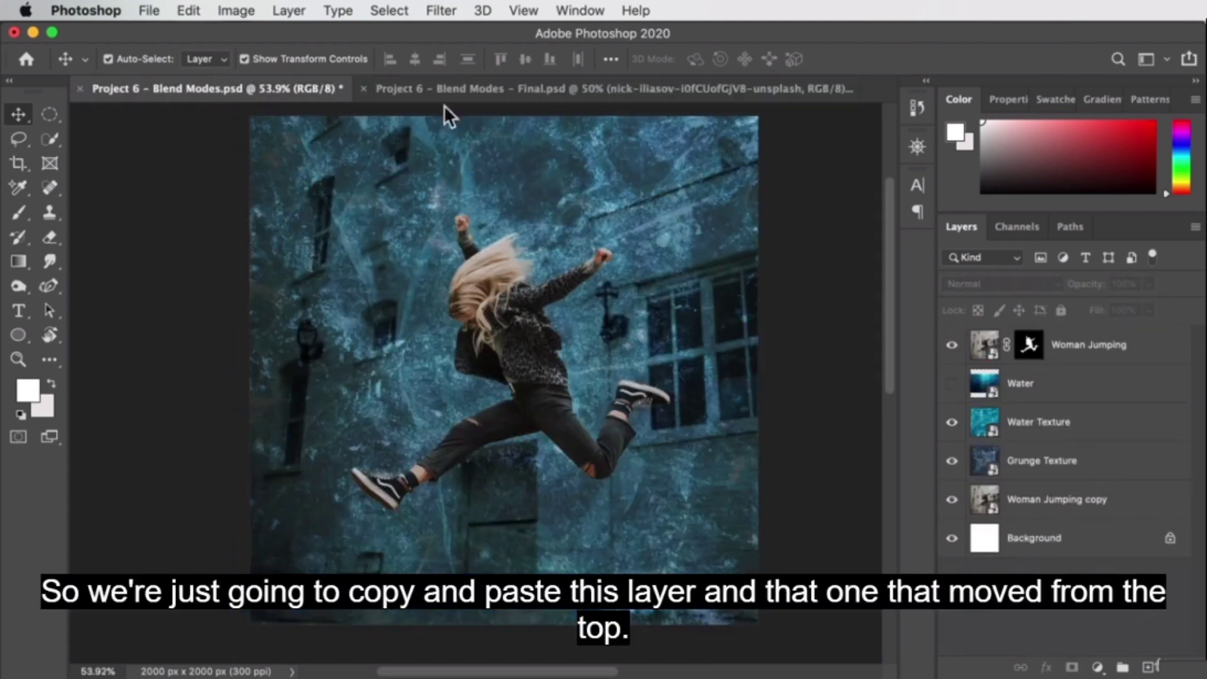
{"action": "left_click", "coordinate": [1089, 342]}
{"action": "key", "text": "super+j"}
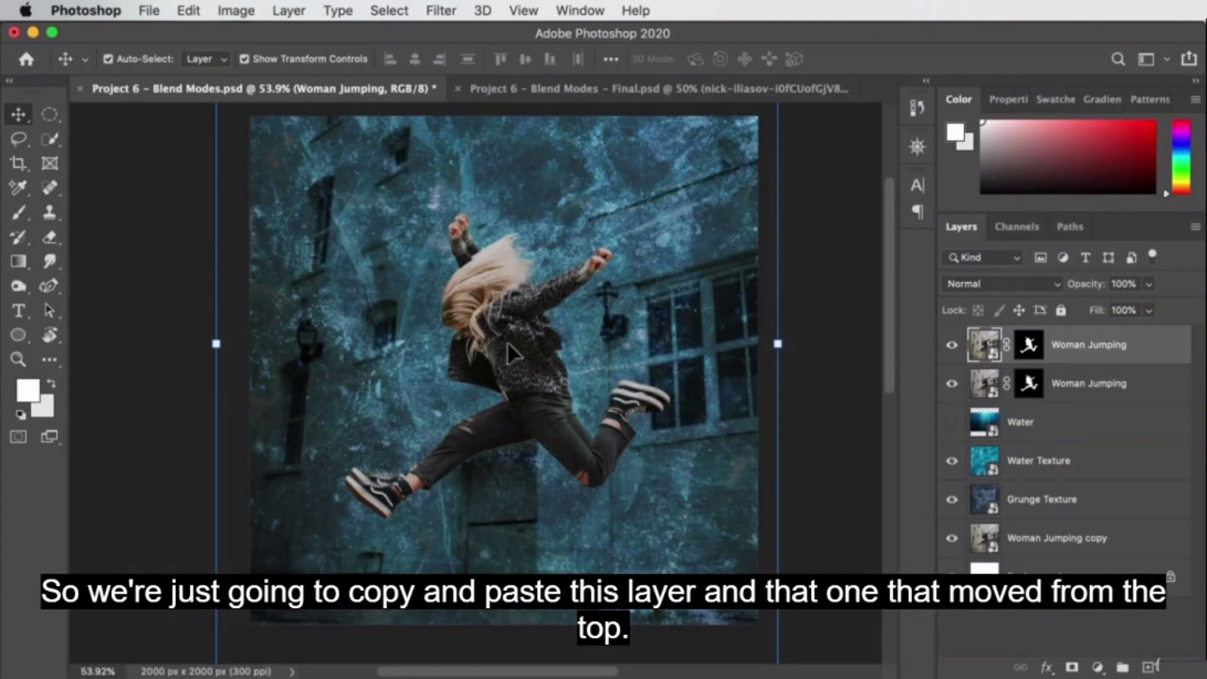
Step: Try offsetting the duplicated woman up and to the right and stacking her behind the original
{"action": "left_click_drag", "start_coordinate": [506, 341], "coordinate": [598, 295]}
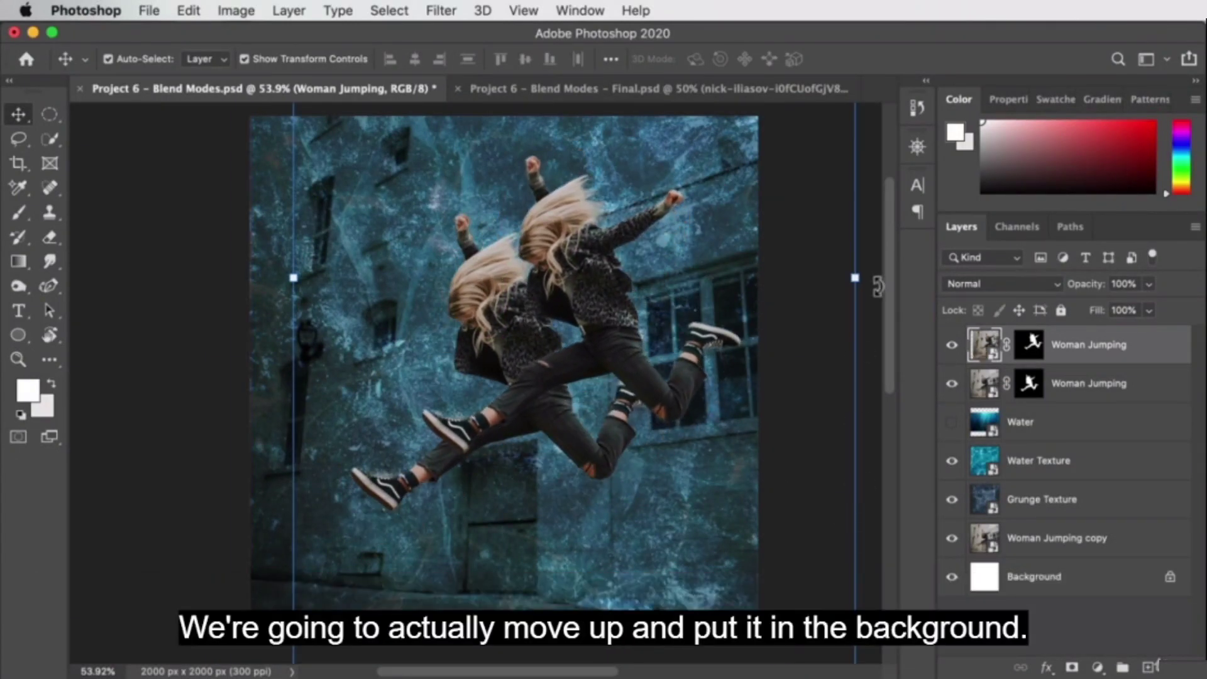
{"action": "key", "text": "alt"}
{"action": "left_click_drag", "start_coordinate": [1043, 345], "coordinate": [1078, 404]}
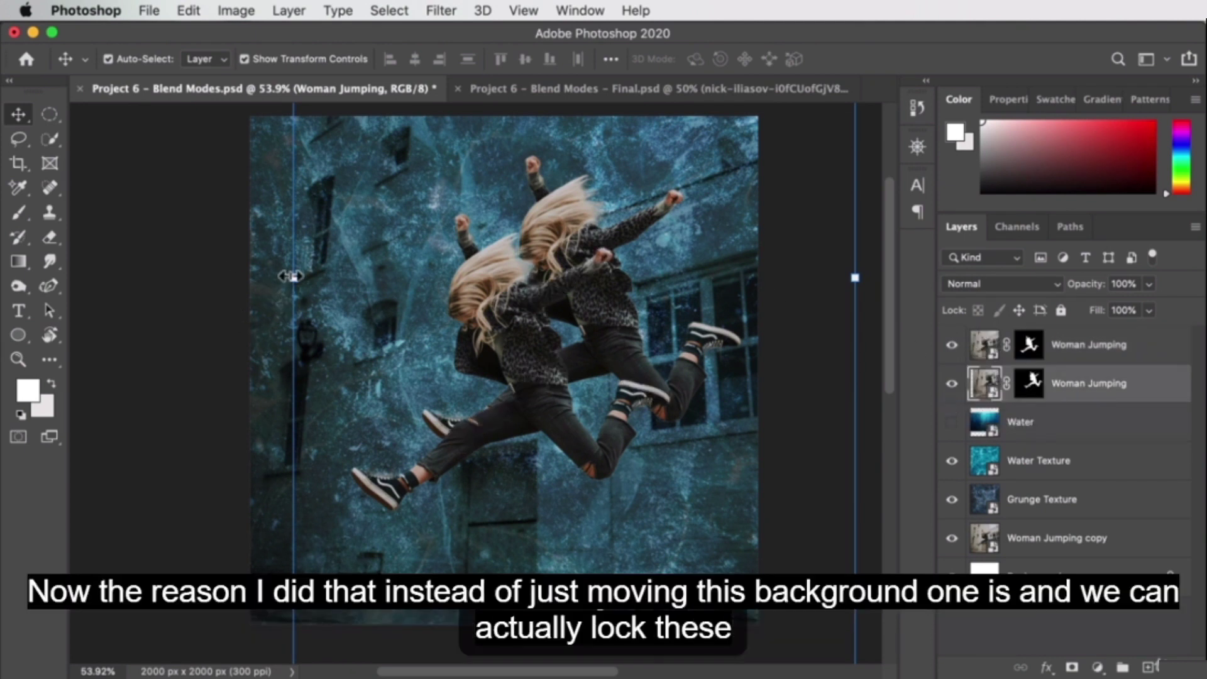
{"action": "key", "text": "super+z"}
{"action": "key", "text": "super+z"}
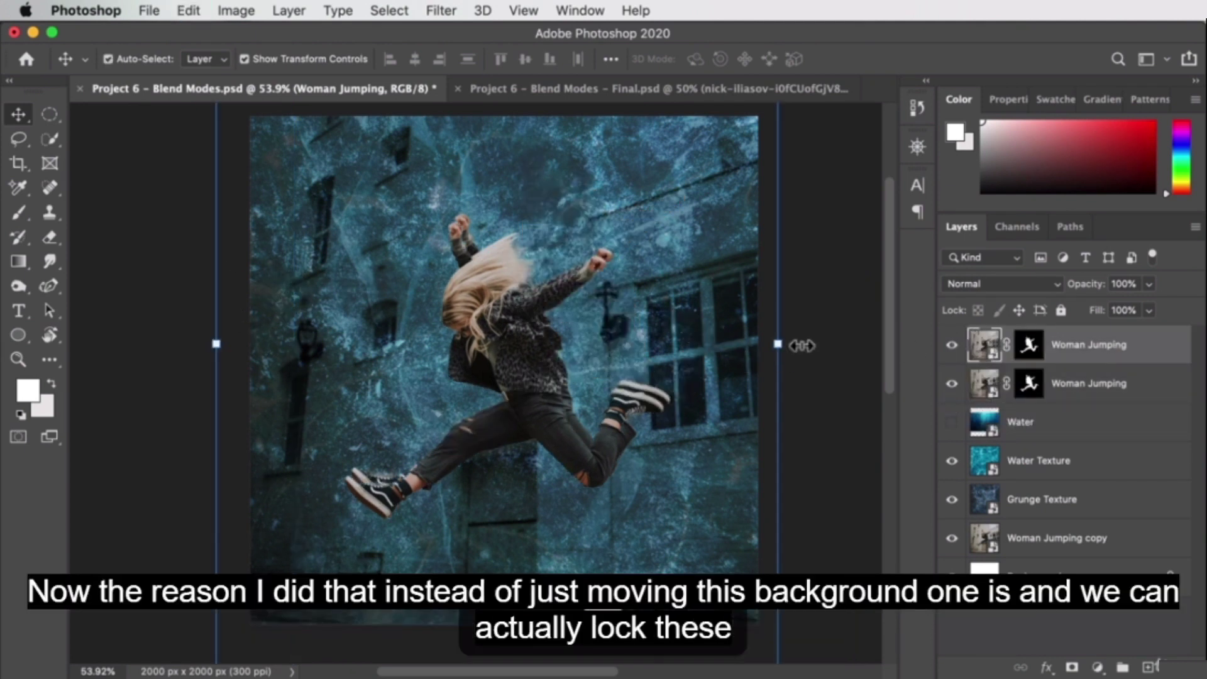
Step: Lock the Water Texture and Grunge Texture layers against accidental moves
{"action": "left_click", "coordinate": [1141, 382]}
{"action": "left_click_drag", "start_coordinate": [623, 256], "coordinate": [783, 277]}
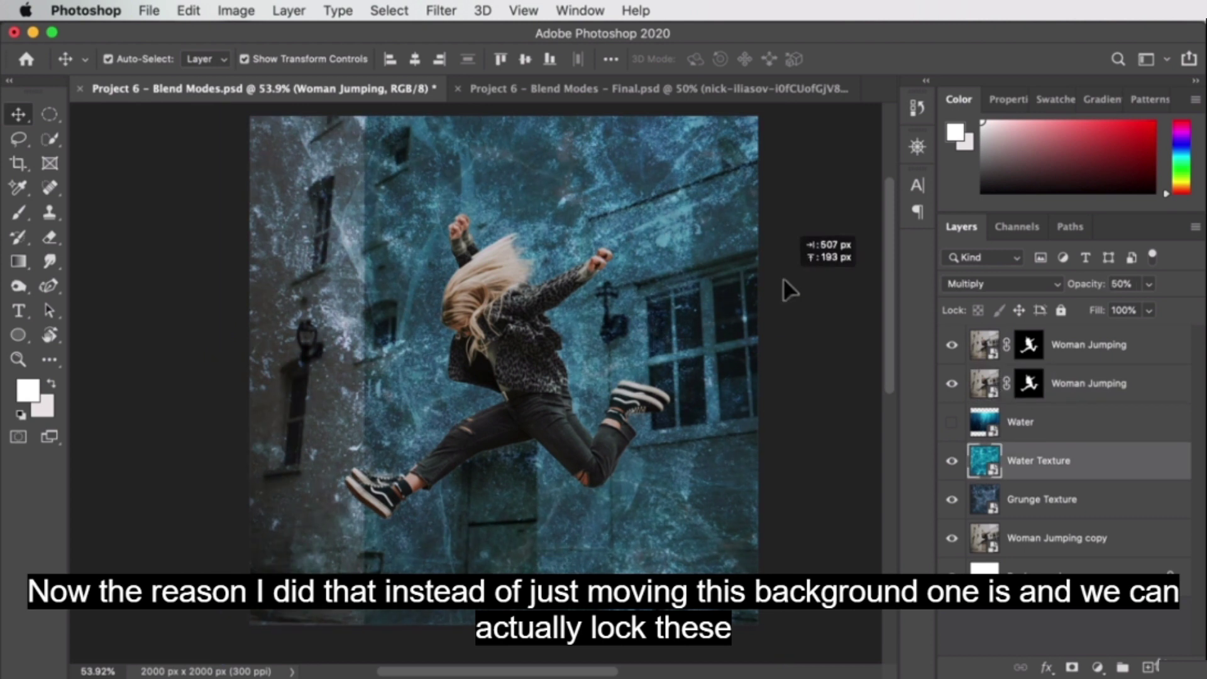
{"action": "key", "text": "super+z"}
{"action": "left_click", "coordinate": [1060, 311]}
{"action": "left_click", "coordinate": [1111, 511]}
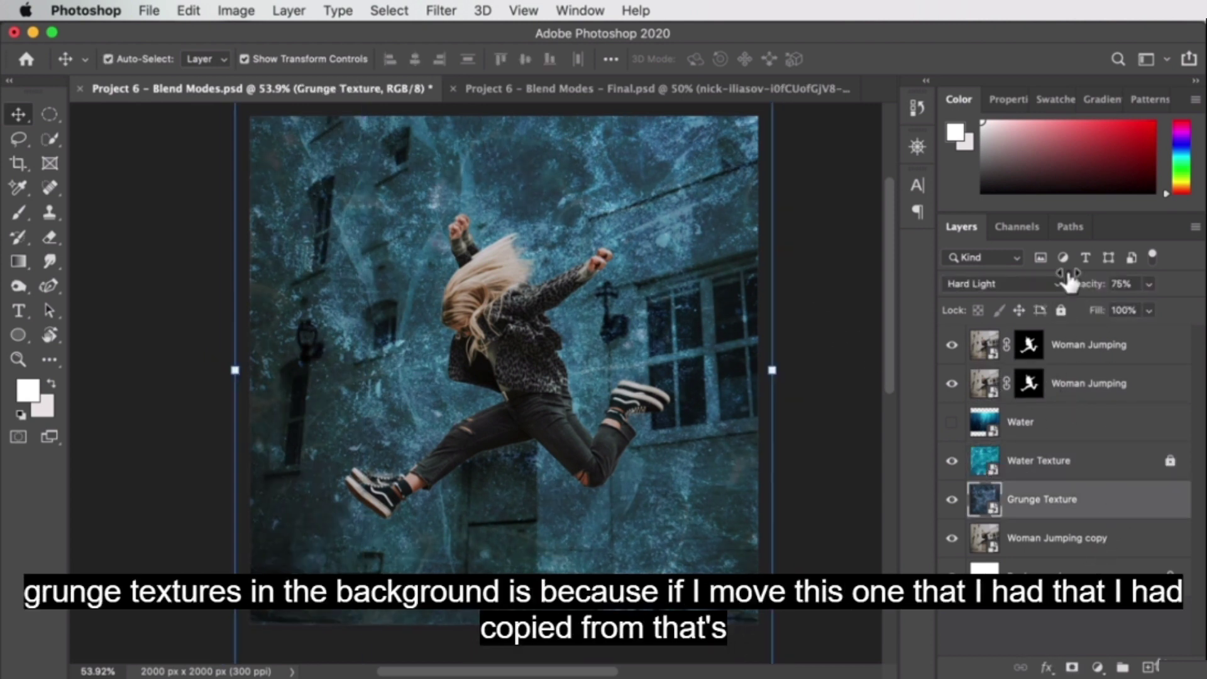
{"action": "left_click", "coordinate": [1061, 310]}
Step: Nudge the lower masked Woman Jumping layer right and back to test its link to the Woman Jumping copy layer
{"action": "left_click", "coordinate": [1135, 396]}
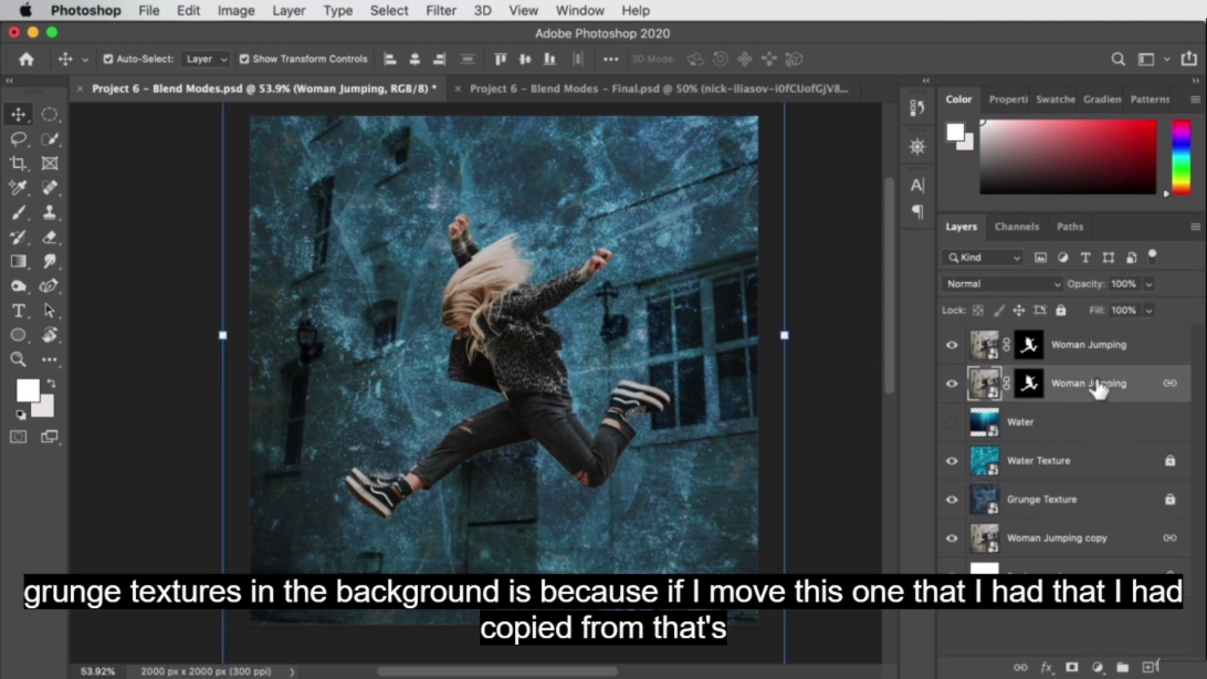
{"action": "key", "text": "shift+Right"}
{"action": "key", "text": "shift+Right"}
{"action": "key", "text": "shift+Right"}
{"action": "key", "text": "shift+Right"}
{"action": "key", "text": "shift+Right"}
{"action": "key", "text": "shift+Right"}
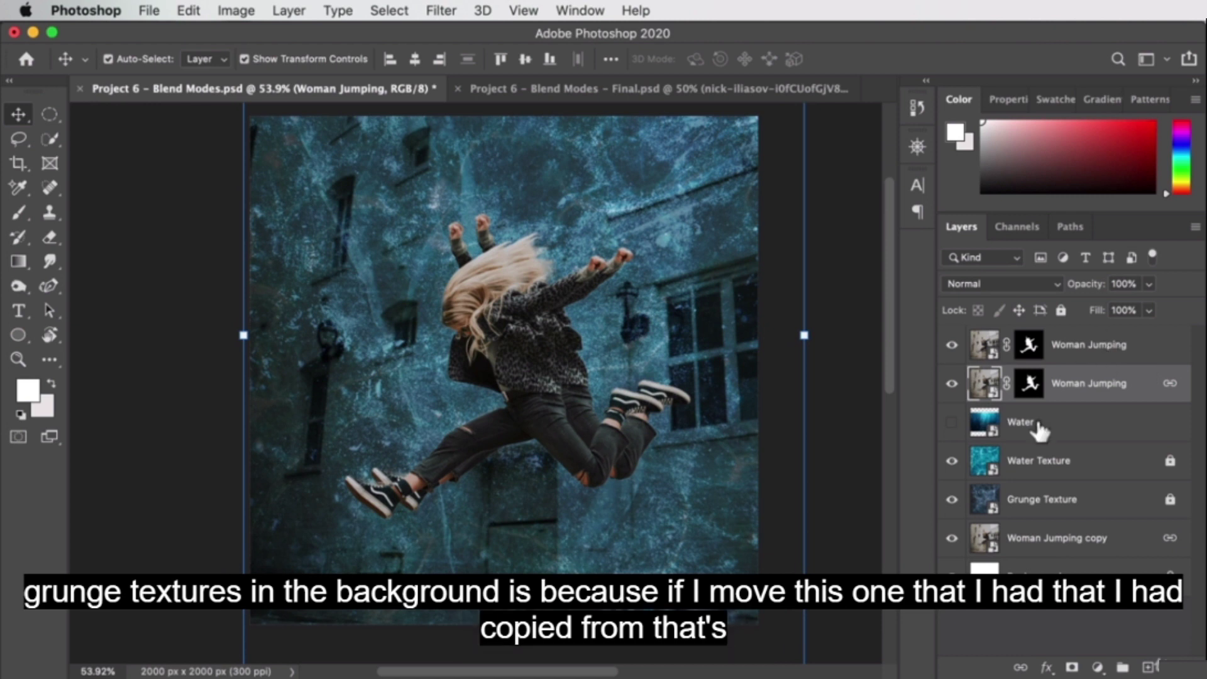
{"action": "key", "text": "shift+Left"}
{"action": "key", "text": "shift+Left"}
{"action": "key", "text": "shift+Left"}
{"action": "key", "text": "shift+Left"}
{"action": "key", "text": "shift+Left"}
{"action": "key", "text": "shift+Left"}
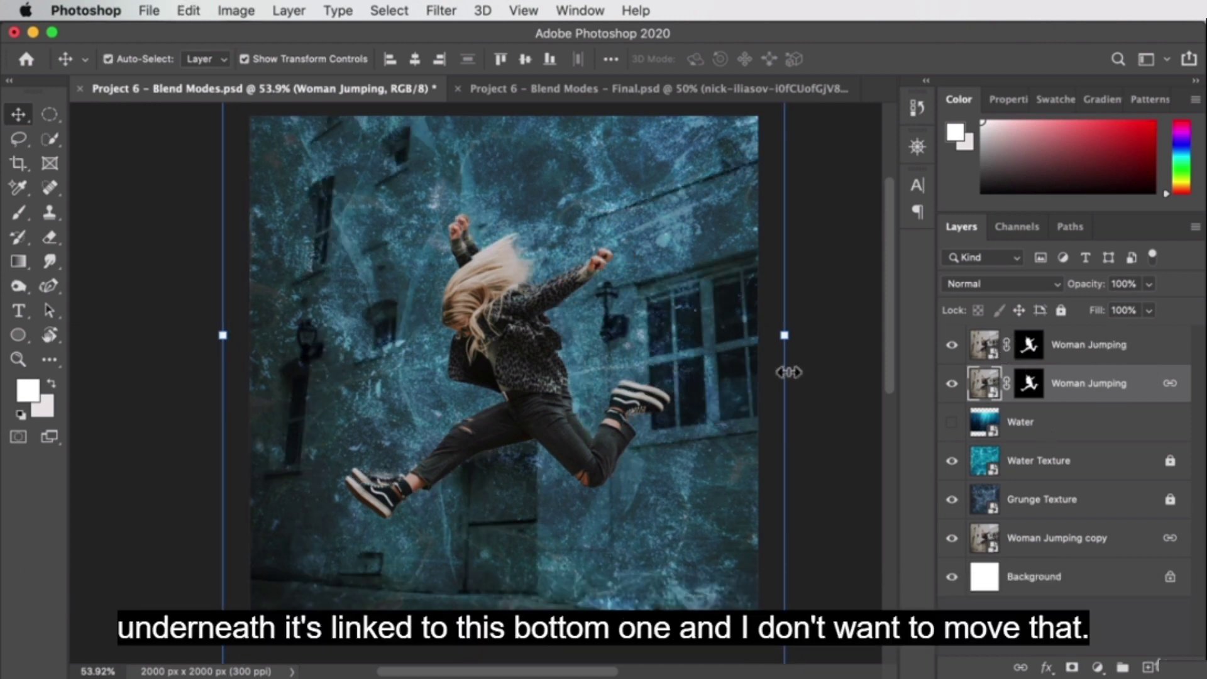
Step: Move the top Woman Jumping duplicate to the upper right, enlarge it, and place its layer directly below the Water layer
{"action": "left_click", "coordinate": [478, 324]}
{"action": "left_click_drag", "start_coordinate": [497, 362], "coordinate": [601, 258]}
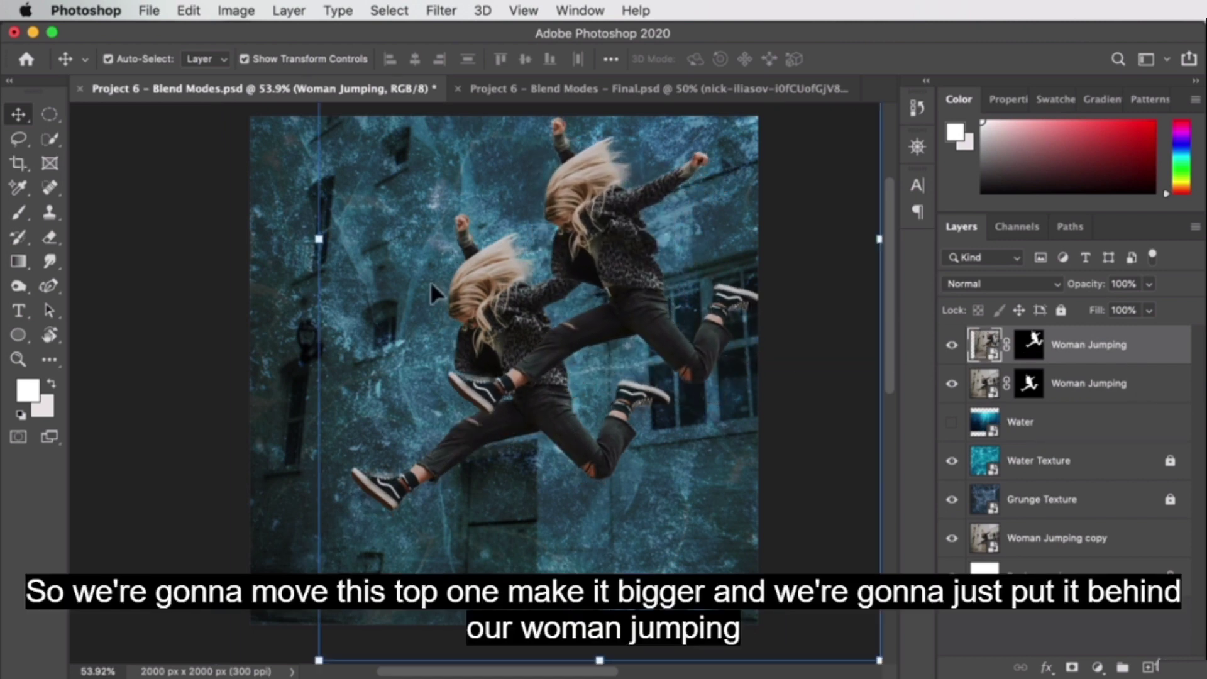
{"action": "left_click_drag", "start_coordinate": [319, 240], "coordinate": [202, 242]}
{"action": "left_click_drag", "start_coordinate": [633, 255], "coordinate": [659, 248]}
{"action": "left_click_drag", "start_coordinate": [1139, 345], "coordinate": [1111, 407]}
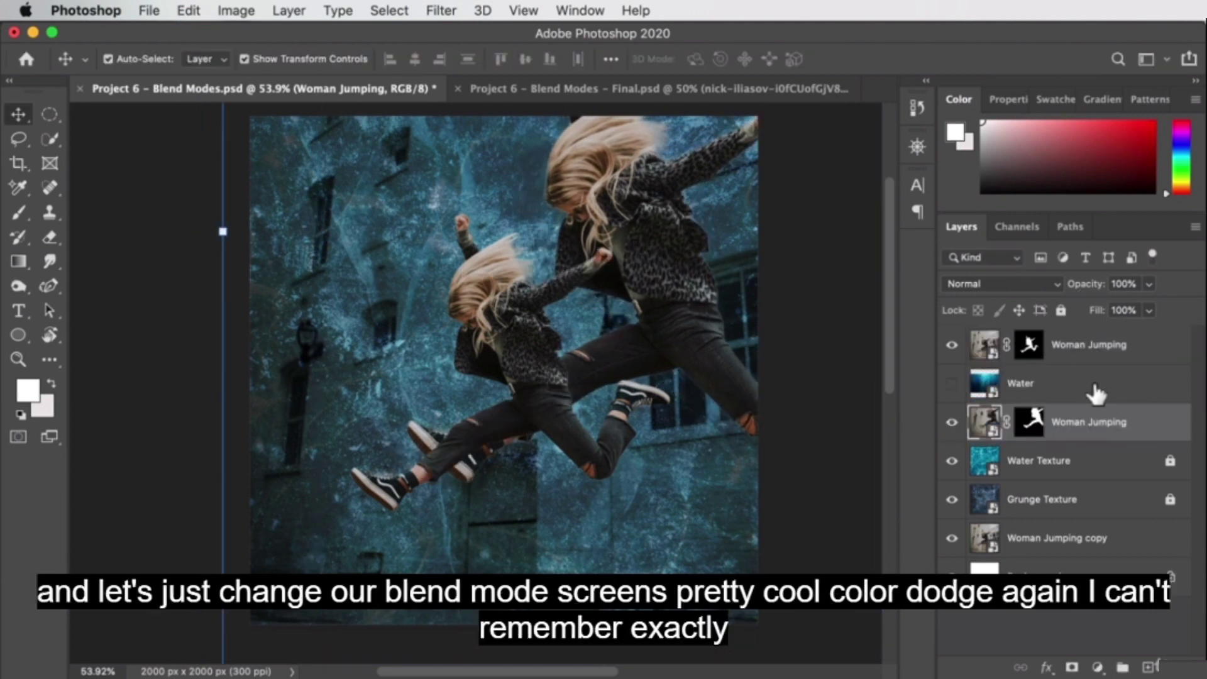
Step: Step through blend modes on the enlarged Woman Jumping layer, trying Multiply, Lighten, Overlay and Linear Burn
{"action": "key", "text": "shift+plus"}
{"action": "key", "text": "shift+plus"}
{"action": "key", "text": "shift+plus"}
{"action": "key", "text": "shift+plus"}
{"action": "key", "text": "shift+plus"}
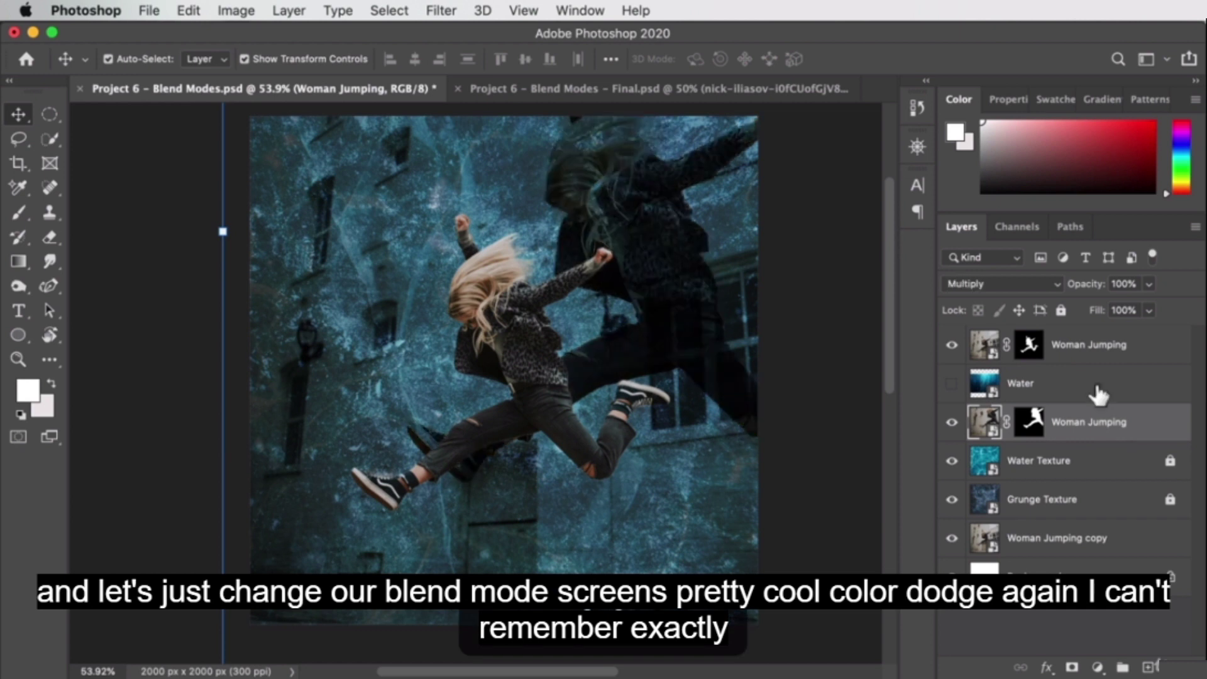
{"action": "key", "text": "shift+plus"}
{"action": "key", "text": "shift+plus"}
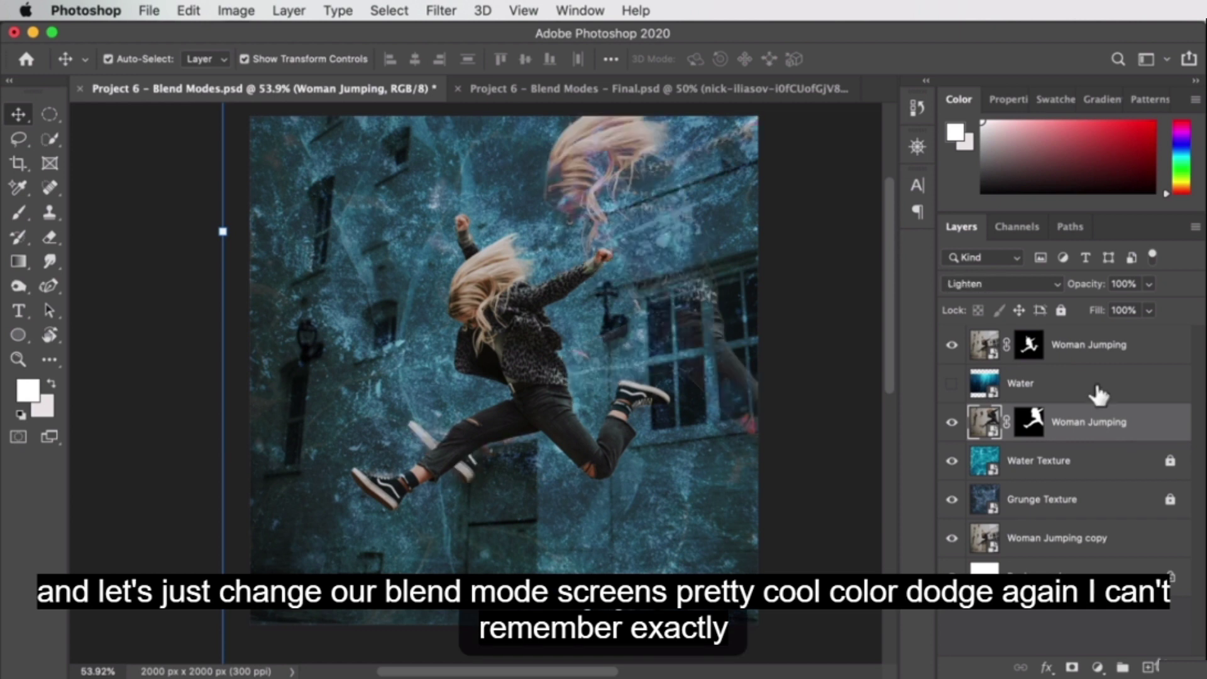
{"action": "key", "text": "shift+plus"}
{"action": "key", "text": "shift+plus"}
{"action": "key", "text": "shift+plus"}
{"action": "key", "text": "shift+plus"}
{"action": "key", "text": "shift+plus"}
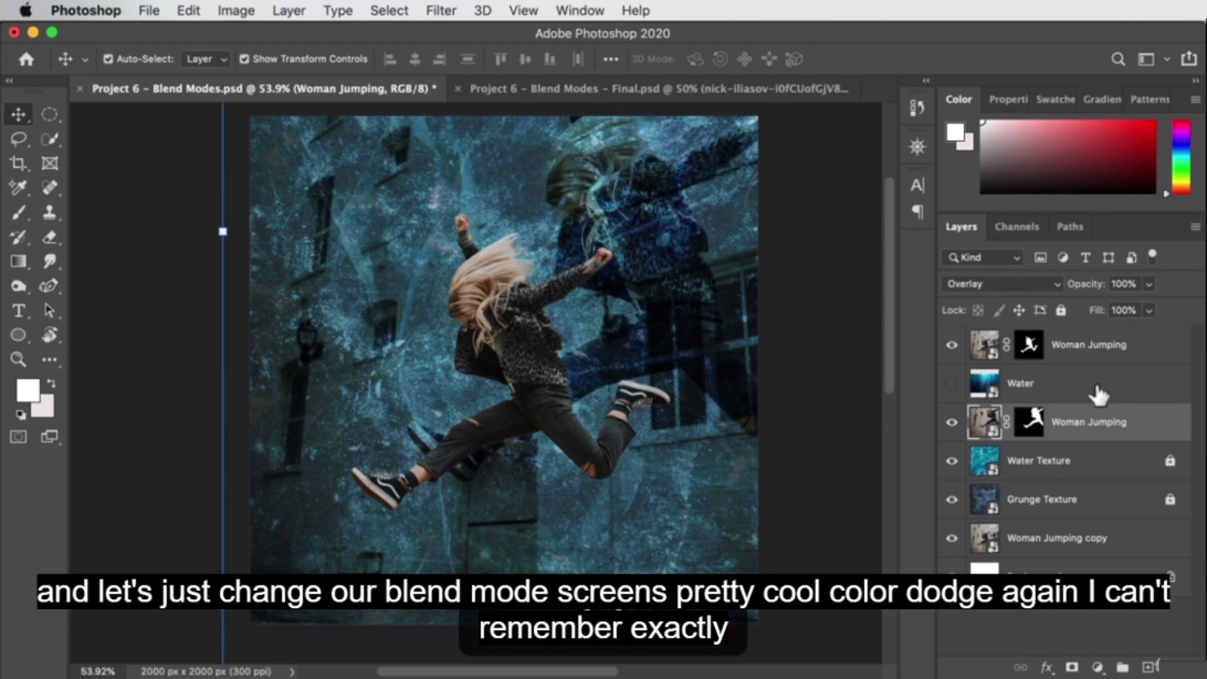
{"action": "key", "text": "shift+minus"}
{"action": "key", "text": "shift+minus"}
{"action": "key", "text": "shift+minus"}
{"action": "key", "text": "shift+minus"}
{"action": "key", "text": "shift+minus"}
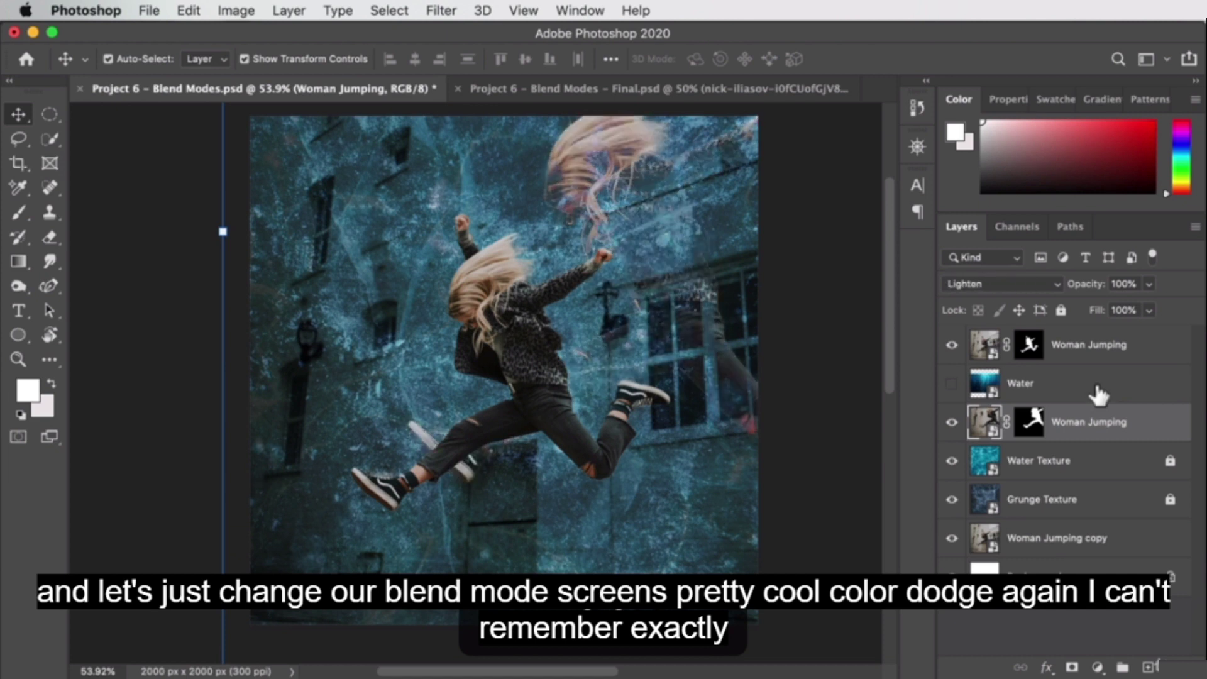
{"action": "key", "text": "shift+minus"}
{"action": "key", "text": "shift+minus"}
{"action": "key", "text": "shift+minus"}
{"action": "key", "text": "shift+plus"}
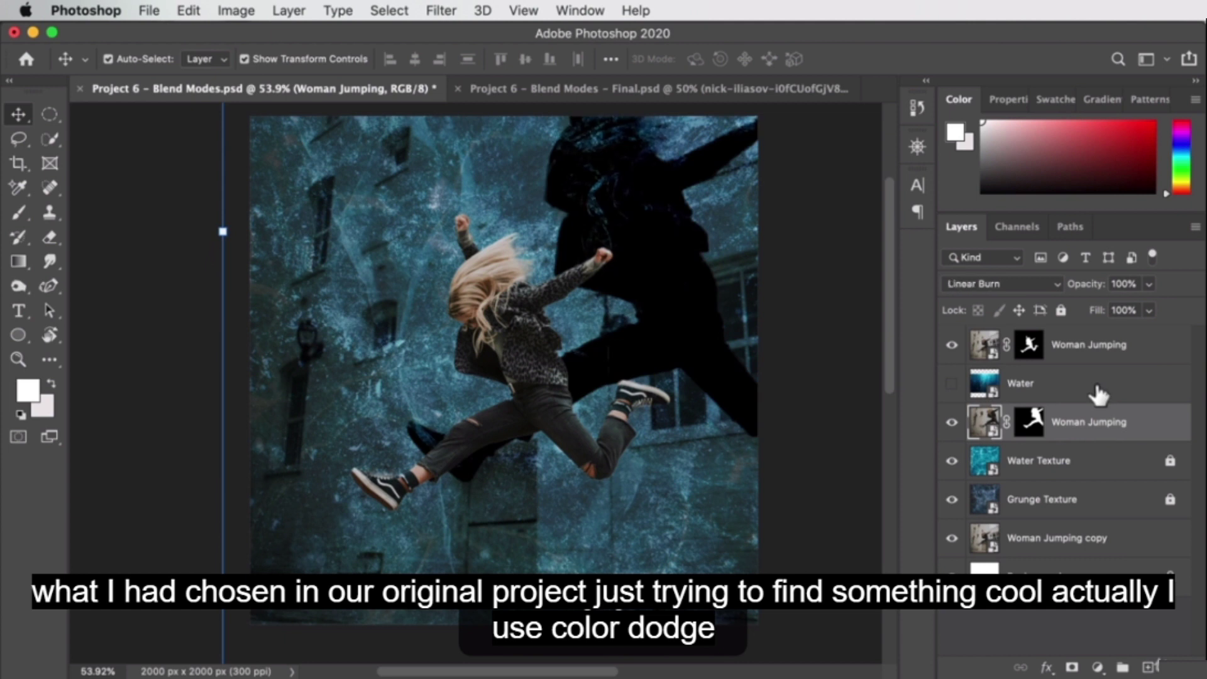
{"action": "key", "text": "shift+plus"}
{"action": "key", "text": "shift+plus"}
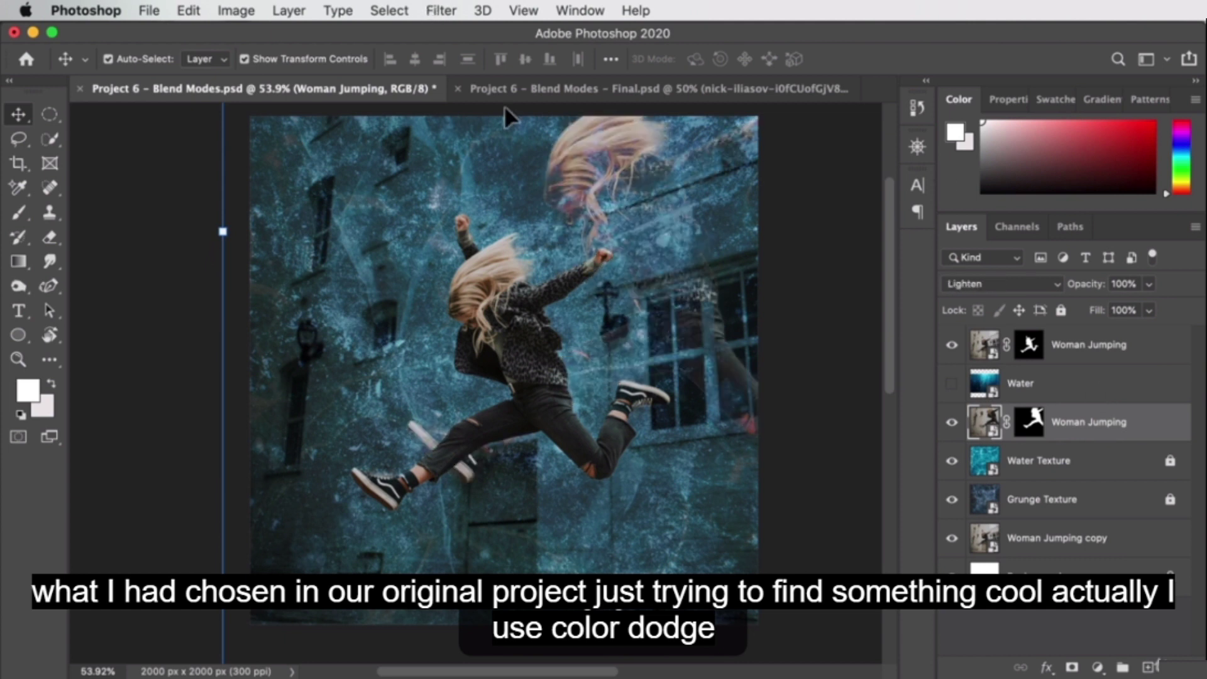
Step: Check the blend mode of the Layer 2 copy layer in Project 6 – Blend Modes – Final.psd, and return to the working file
{"action": "left_click", "coordinate": [568, 94]}
{"action": "left_click", "coordinate": [1061, 368]}
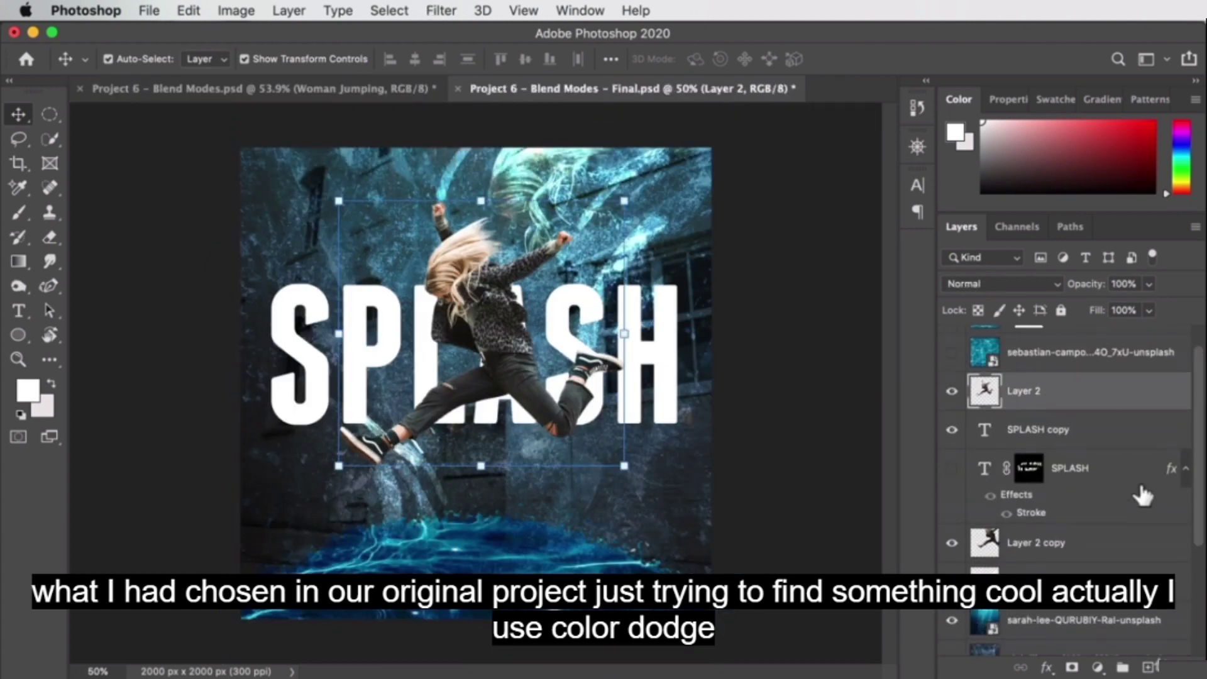
{"action": "scroll", "coordinate": [1138, 481], "scroll_direction": "up", "scroll_amount": 2}
{"action": "left_click_drag", "start_coordinate": [1091, 569], "coordinate": [808, 153]}
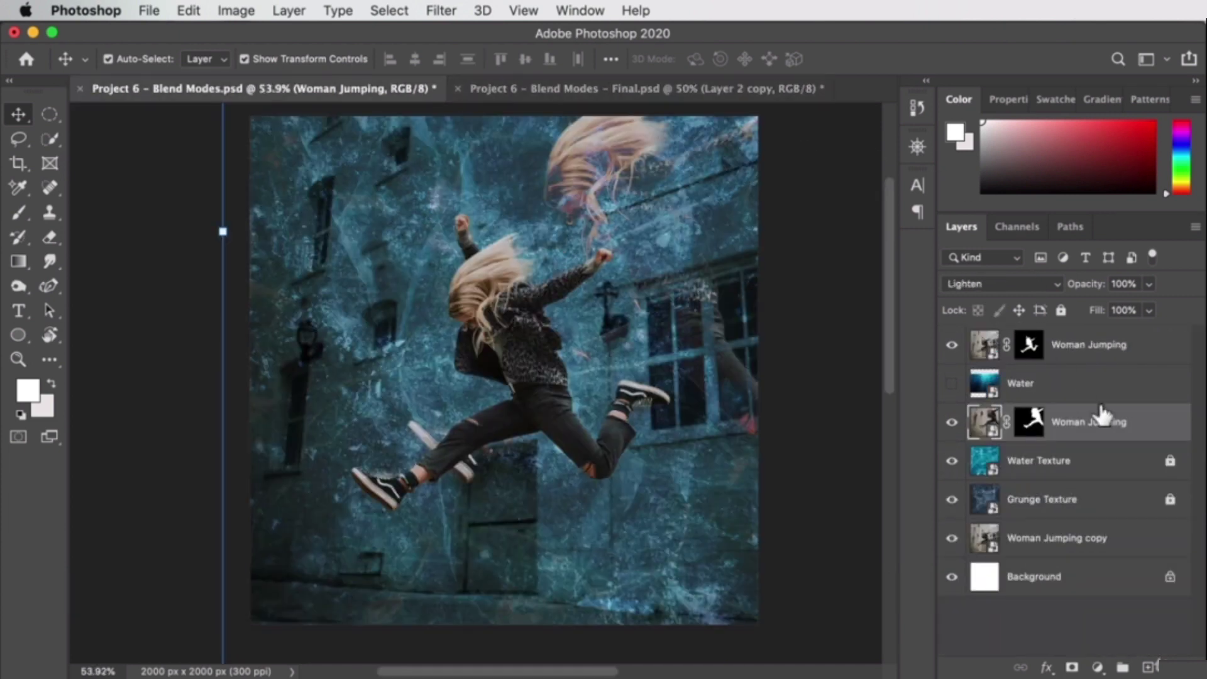
Step: Set the enlarged Woman Jumping layer to Color Dodge and shift it slightly down
{"action": "key", "text": "shift+plus"}
{"action": "key", "text": "shift+plus"}
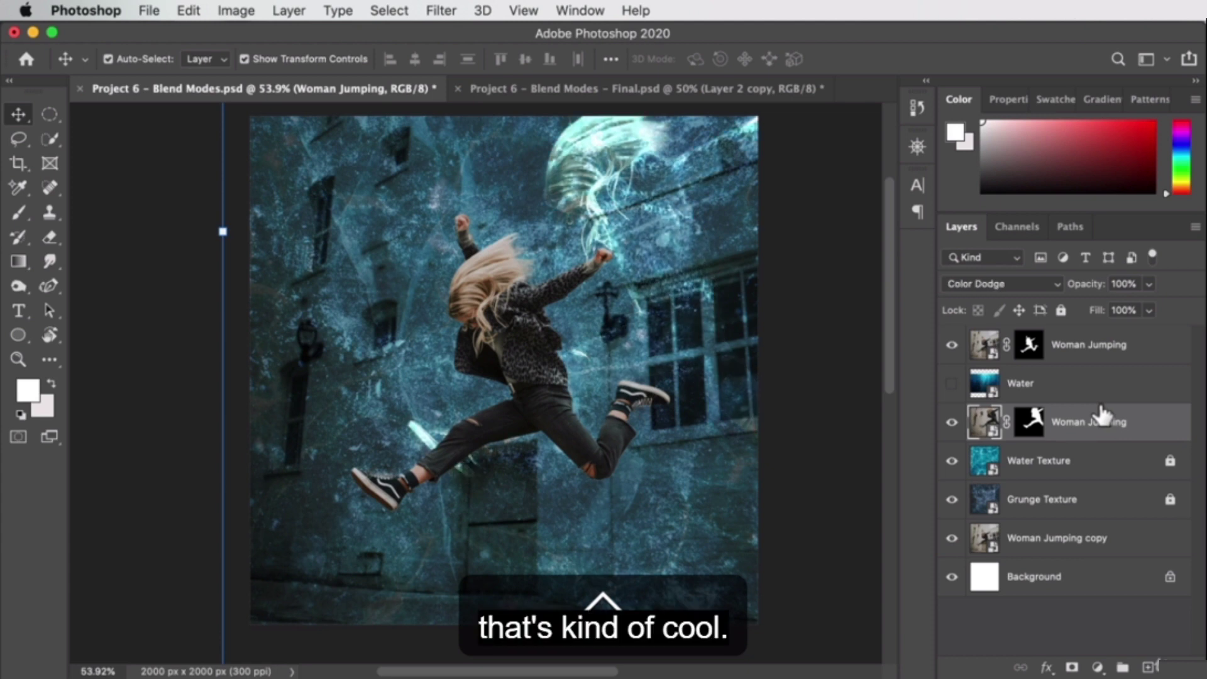
{"action": "mouse_move", "coordinate": [679, 178]}
{"action": "left_mouse_down"}
{"action": "mouse_move", "coordinate": [678, 160]}
{"action": "mouse_move", "coordinate": [668, 177]}
{"action": "mouse_move", "coordinate": [678, 195]}
{"action": "left_mouse_up"}
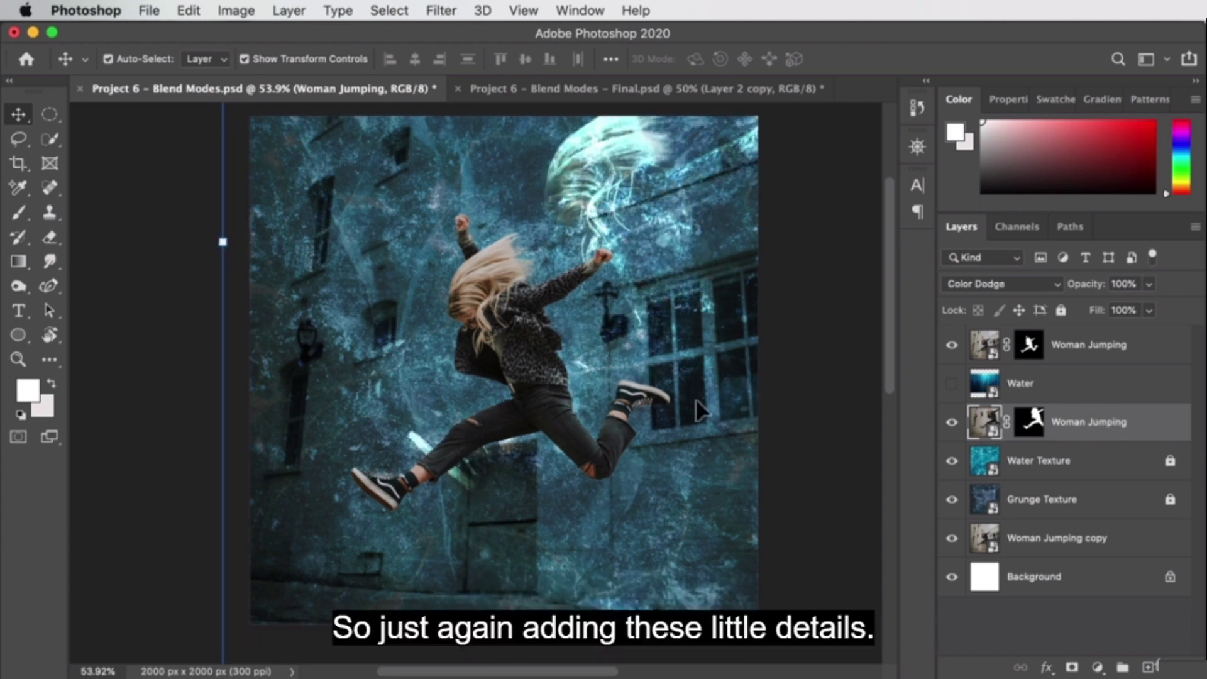
{"action": "left_click", "coordinate": [194, 448]}
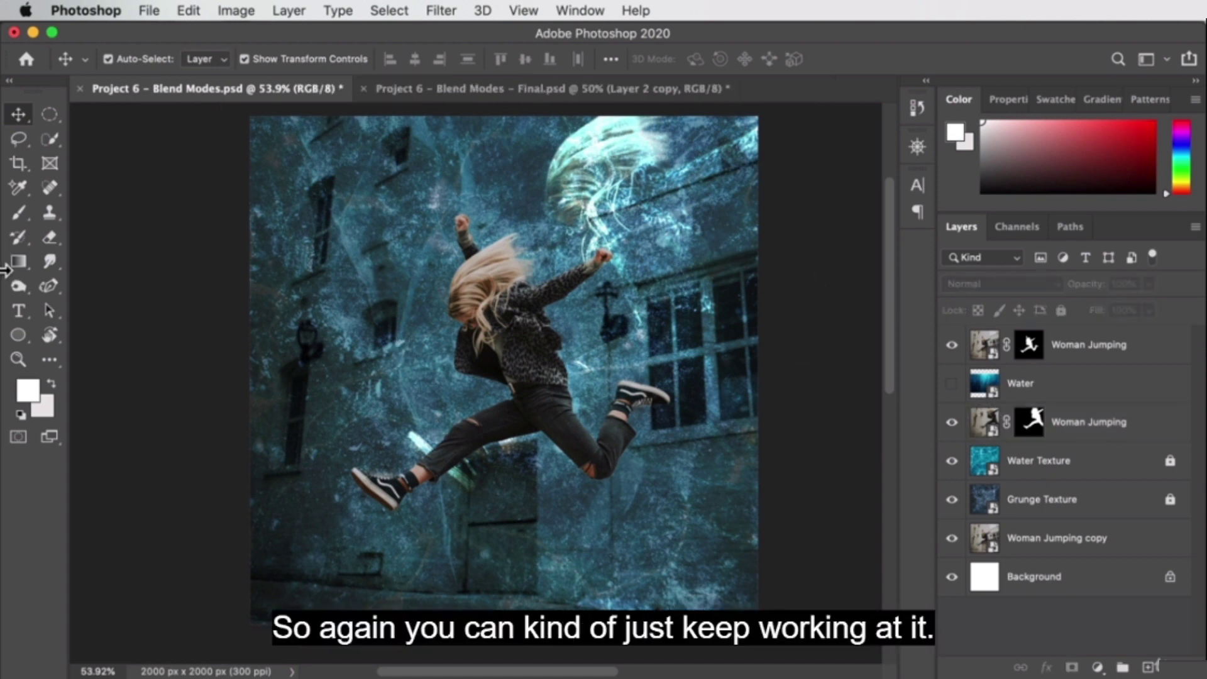
Step: Add the text SPLASH and scale it to 1641.54% across the middle of the canvas, over the jumping woman
{"action": "left_click", "coordinate": [20, 317]}
{"action": "left_click", "coordinate": [400, 351]}
{"action": "type", "text": "splash"}
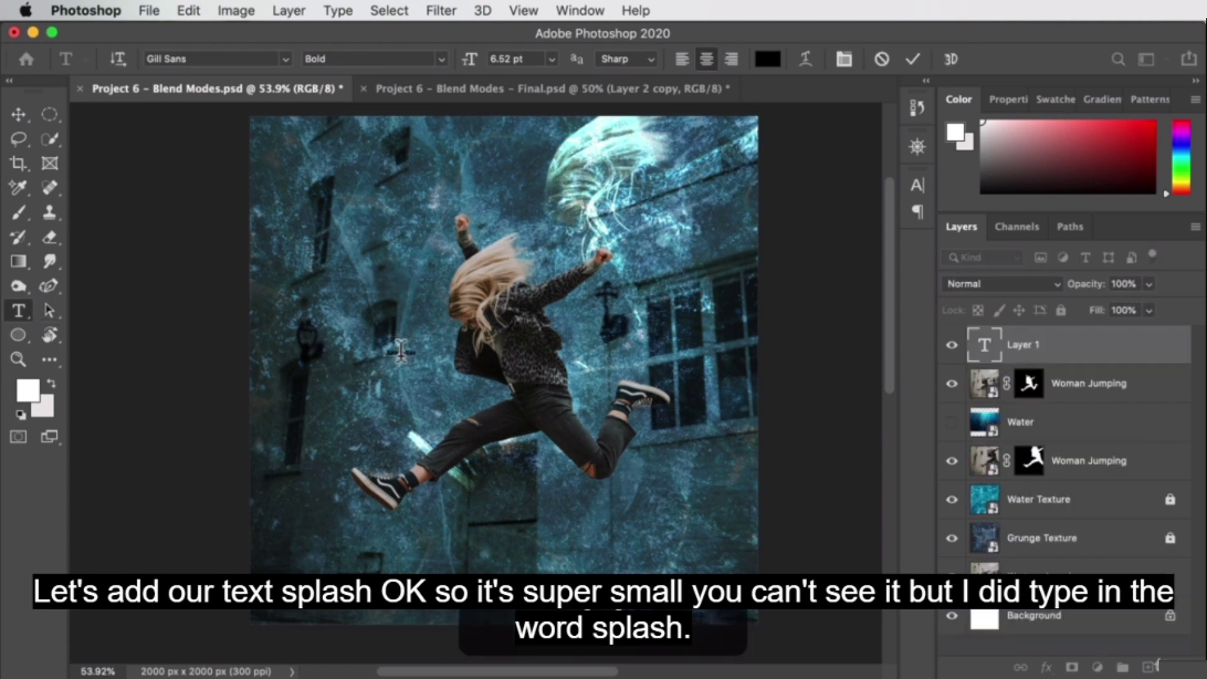
{"action": "left_click", "coordinate": [18, 115]}
{"action": "left_click_drag", "start_coordinate": [419, 350], "coordinate": [811, 216]}
{"action": "left_click_drag", "start_coordinate": [687, 251], "coordinate": [564, 345]}
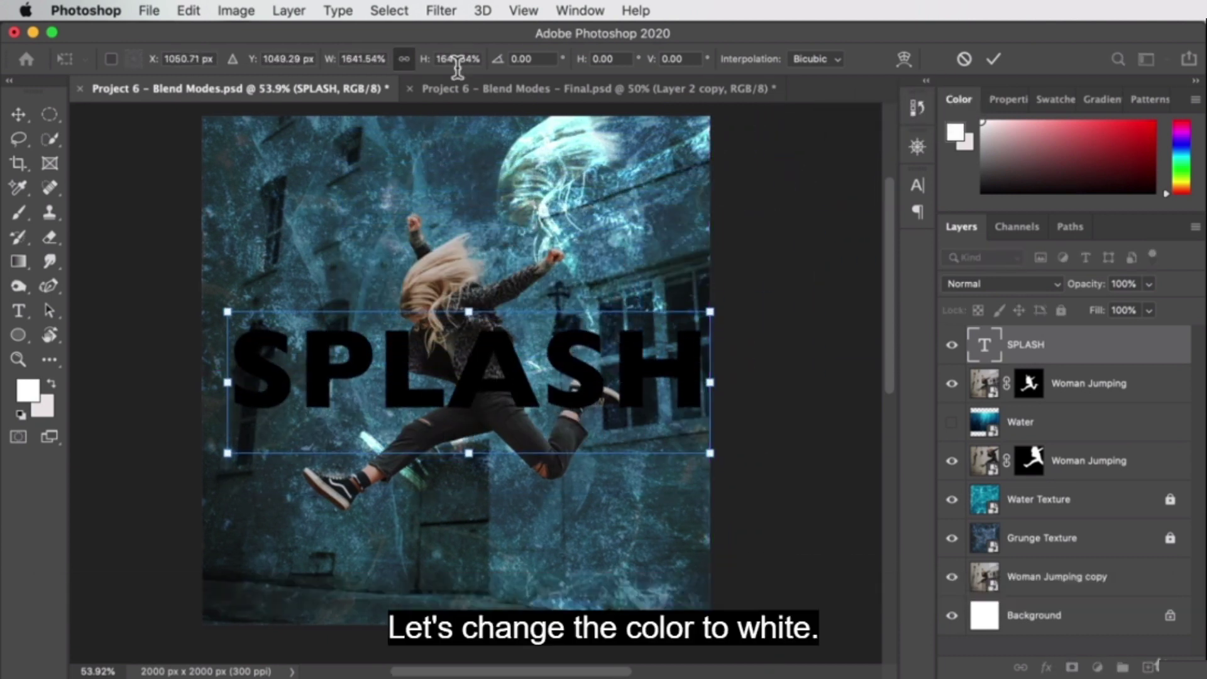
Step: Commit the text's transform and set the SPLASH text color to white (ffffff)
{"action": "left_click", "coordinate": [917, 184]}
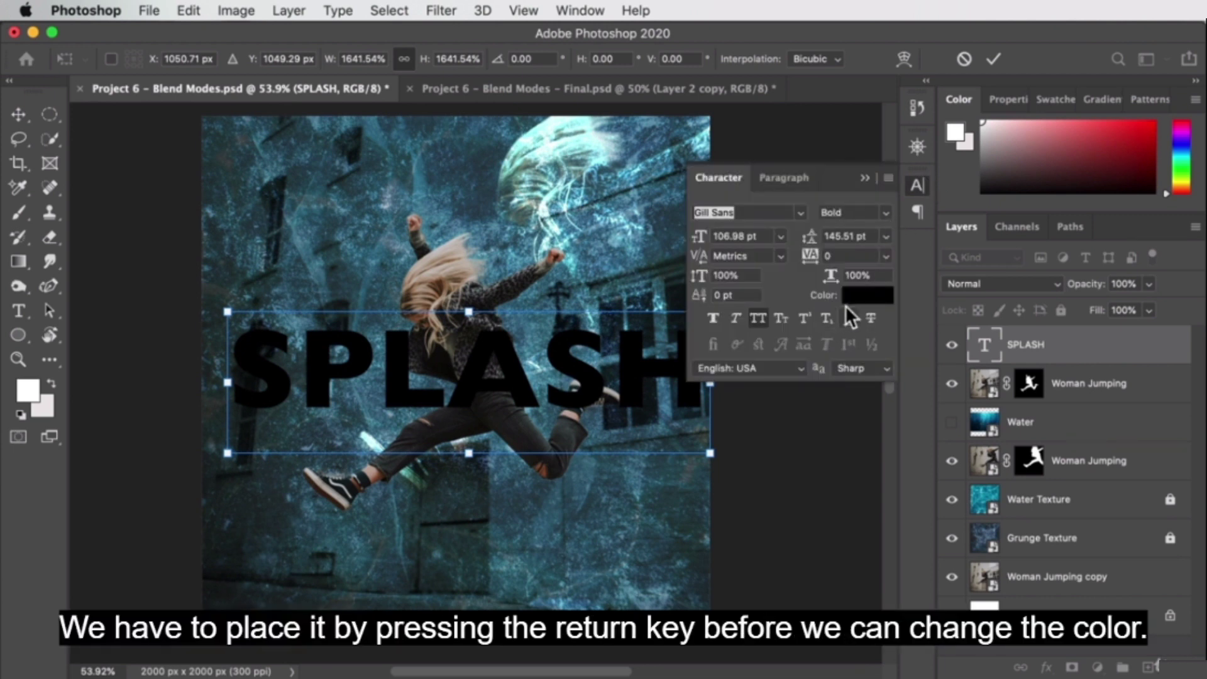
{"action": "key", "text": "Return"}
{"action": "left_click", "coordinate": [868, 295]}
{"action": "type", "text": "ffffff"}
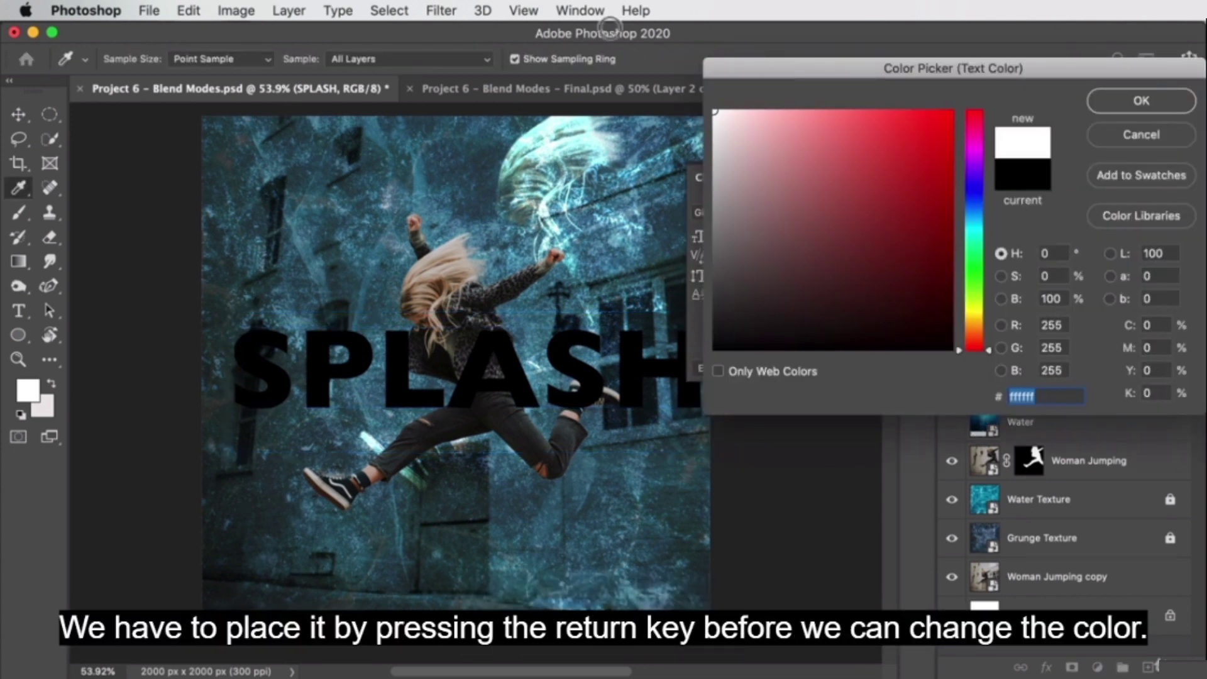
{"action": "left_click", "coordinate": [1117, 95]}
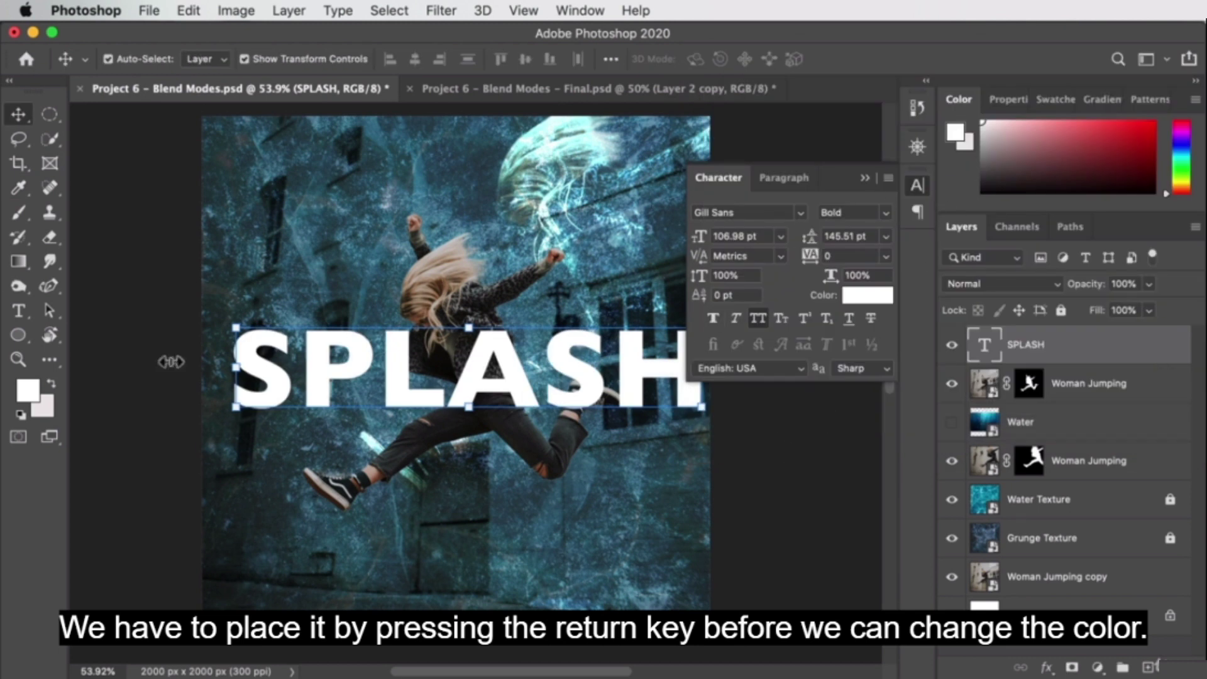
Step: Scale the SPLASH text to 108.93% and reposition it across the middle of the canvas, over the woman
{"action": "left_click", "coordinate": [918, 185]}
{"action": "left_click_drag", "start_coordinate": [677, 353], "coordinate": [681, 300]}
{"action": "left_click", "coordinate": [917, 182]}
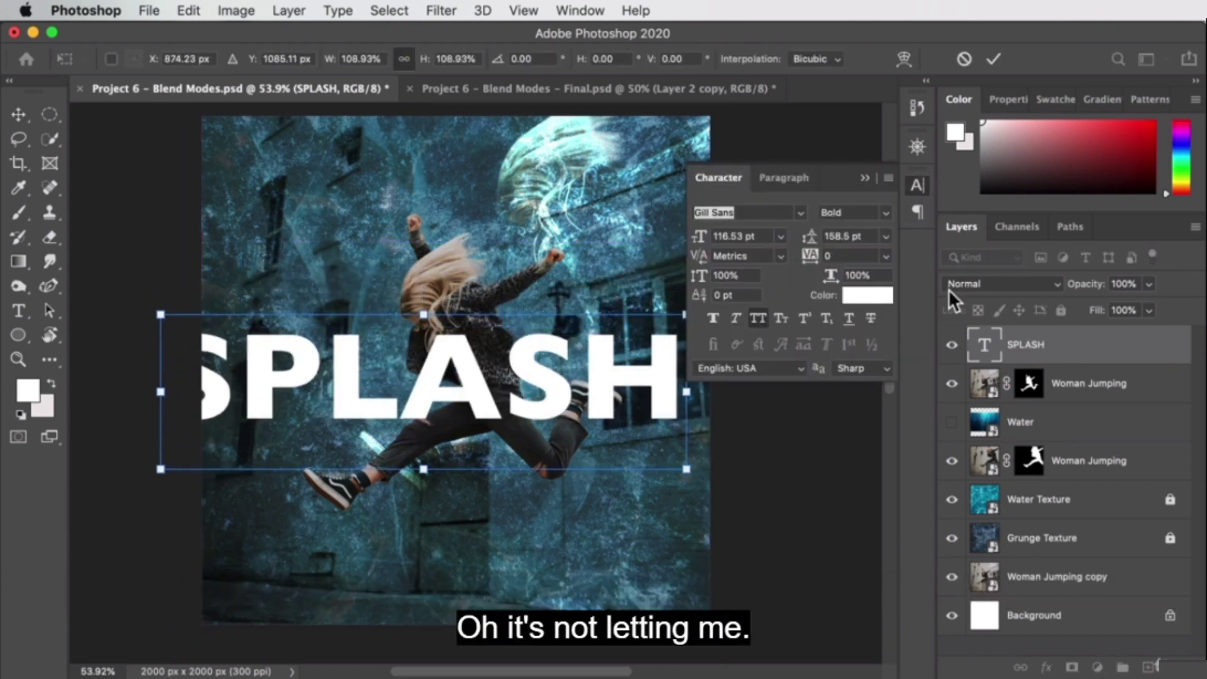
{"action": "left_click_drag", "start_coordinate": [529, 374], "coordinate": [580, 354]}
{"action": "key", "text": "Return"}
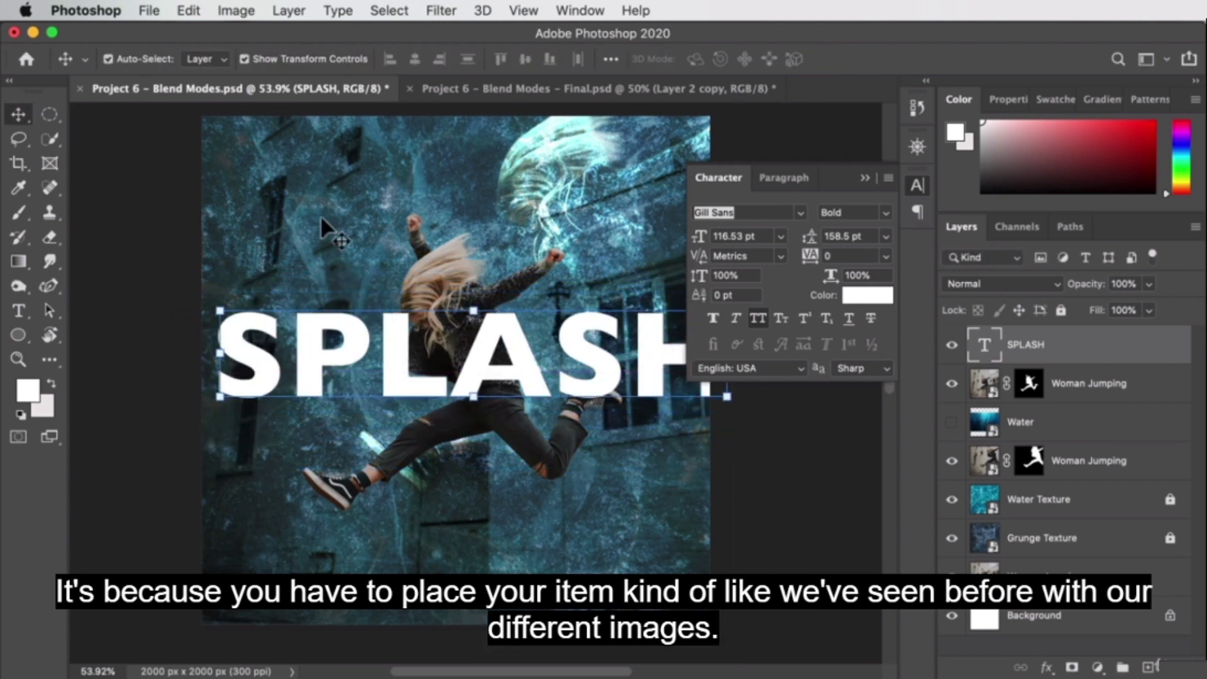
Step: Check the font of the SPLASH copy text in Project 6 – Blend Modes – Final.psd and set the working SPLASH text to Franchise Regular
{"action": "left_click", "coordinate": [528, 93]}
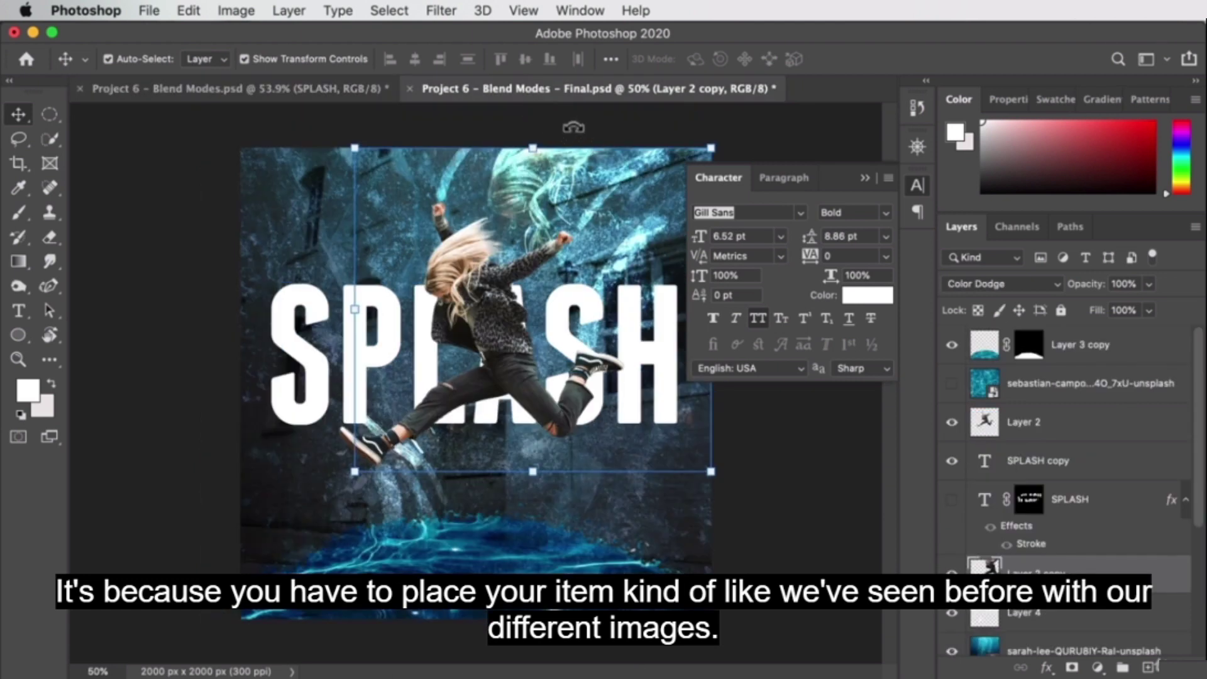
{"action": "left_click", "coordinate": [310, 379]}
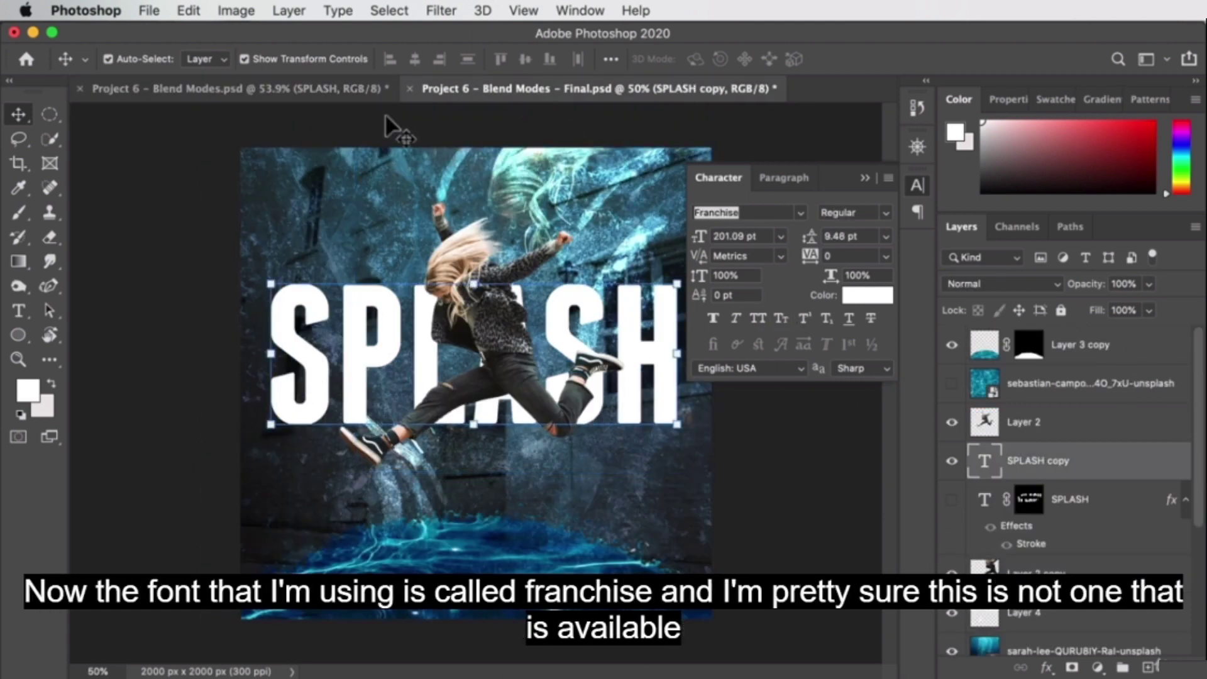
{"action": "left_click", "coordinate": [314, 89]}
{"action": "left_click", "coordinate": [768, 213]}
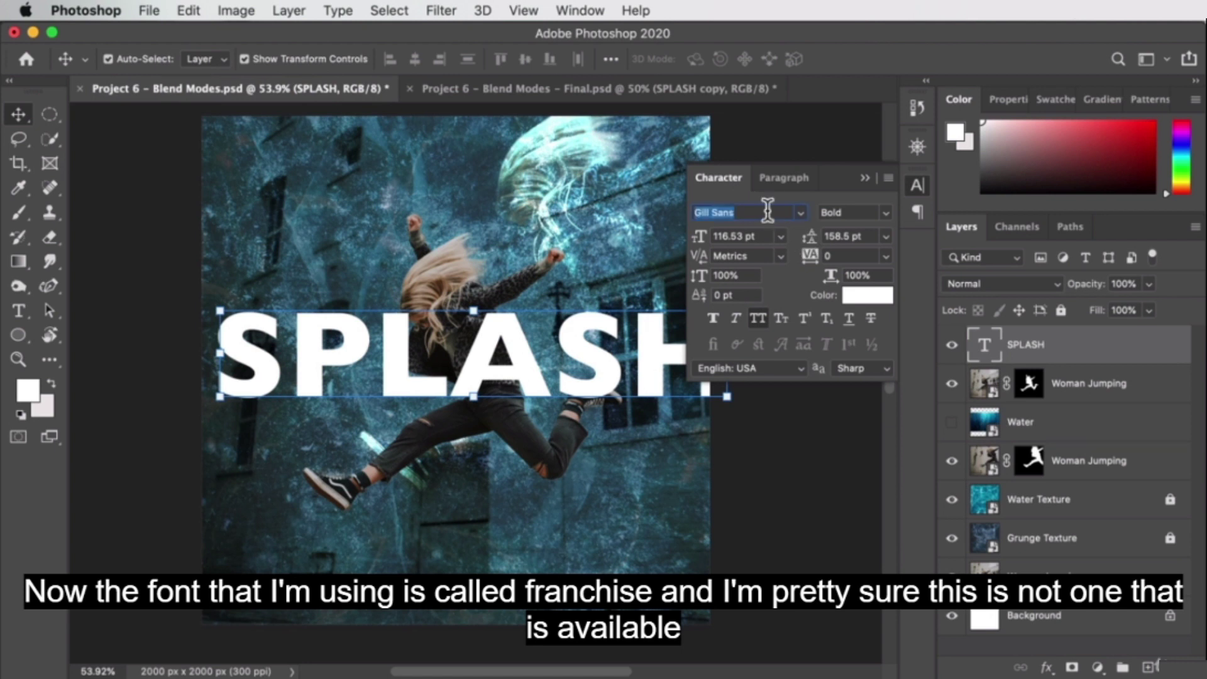
{"action": "type", "text": "fr"}
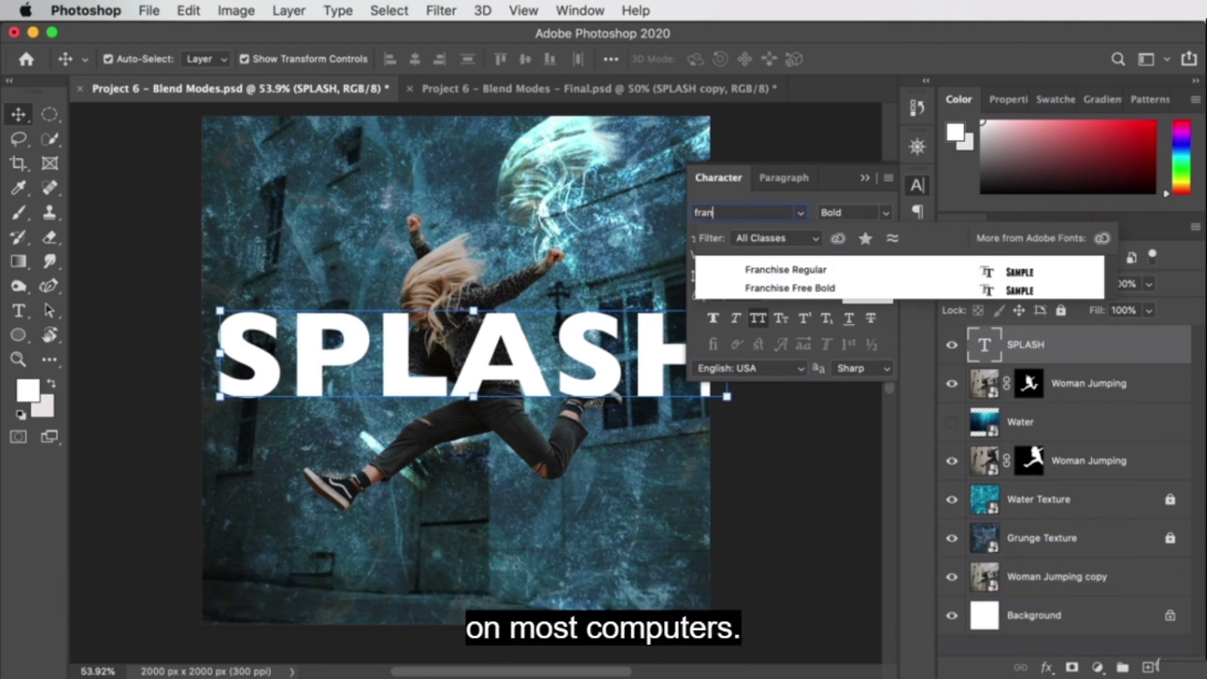
{"action": "type", "text": "an"}
{"action": "left_click", "coordinate": [758, 264]}
{"action": "left_click", "coordinate": [762, 263]}
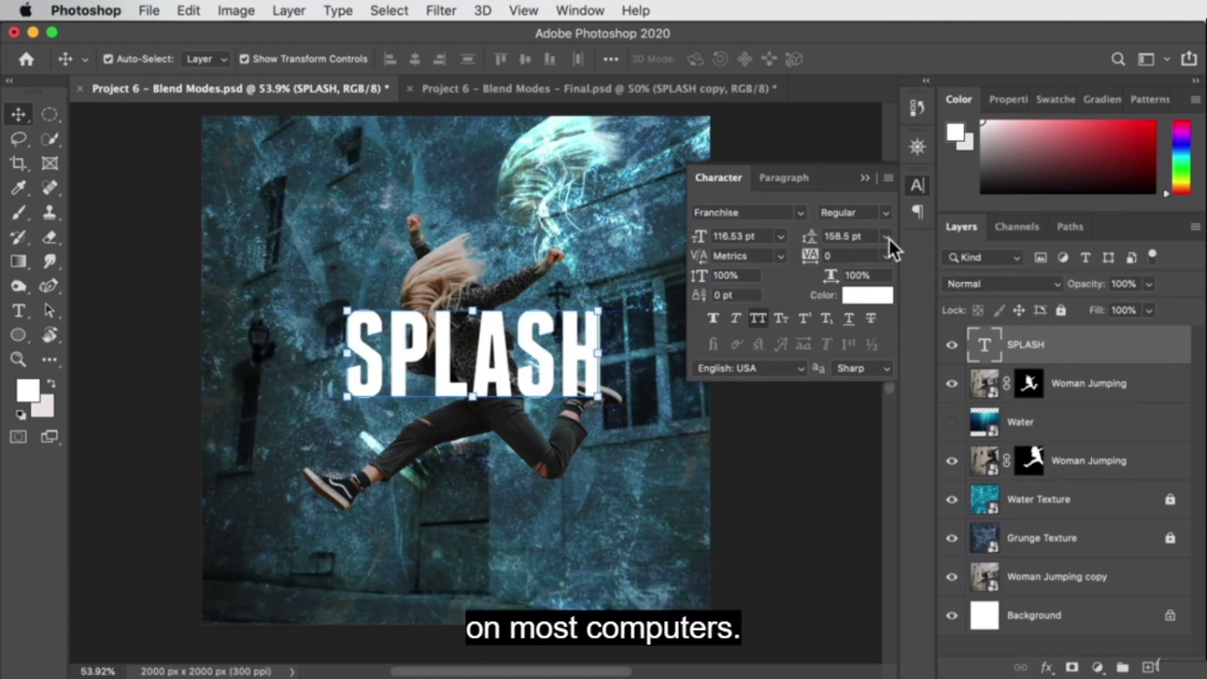
Step: Move the SPLASH text down and scale it to 160.40% across the middle of the canvas
{"action": "left_click_drag", "start_coordinate": [569, 324], "coordinate": [484, 395]}
{"action": "left_click_drag", "start_coordinate": [604, 310], "coordinate": [667, 243]}
{"action": "left_click", "coordinate": [919, 190]}
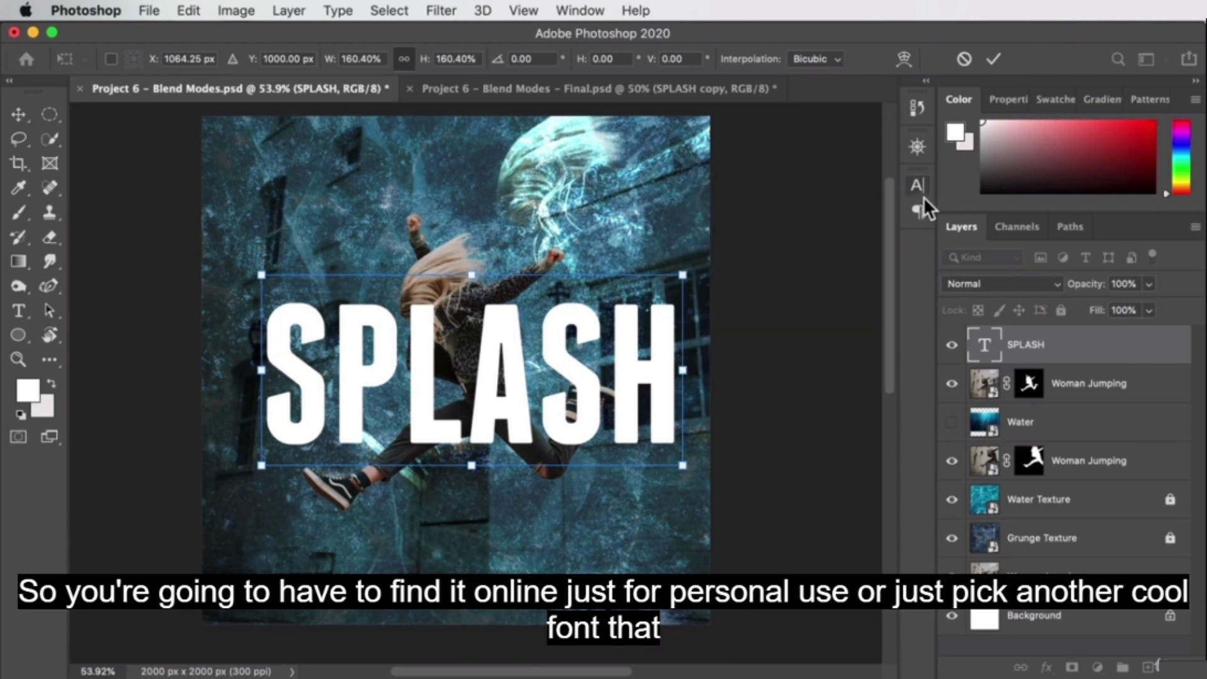
Step: Place the SPLASH layer directly below the topmost Woman Jumping layer and shift the text slightly left
{"action": "left_click_drag", "start_coordinate": [1004, 342], "coordinate": [982, 483]}
{"action": "left_click_drag", "start_coordinate": [1069, 457], "coordinate": [1063, 378]}
{"action": "left_click_drag", "start_coordinate": [657, 360], "coordinate": [639, 359]}
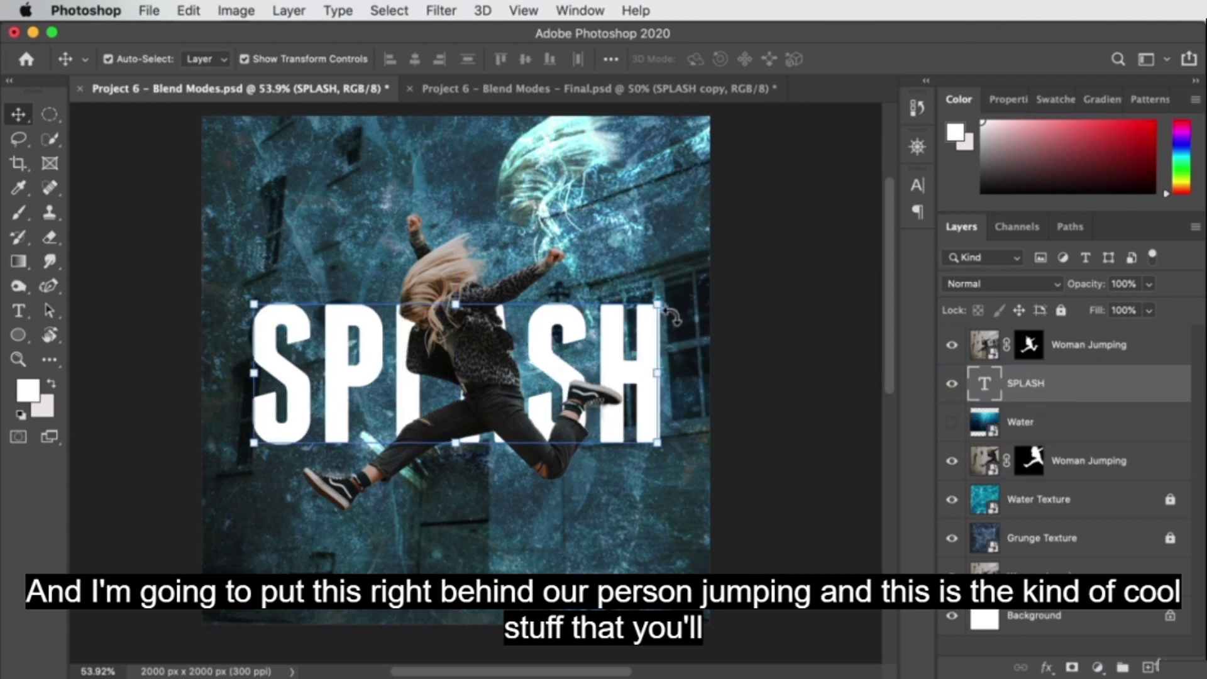
Step: Try to enlarge the SPLASH text to 105.17% about its center
{"action": "left_click_drag", "start_coordinate": [668, 295], "coordinate": [667, 295]}
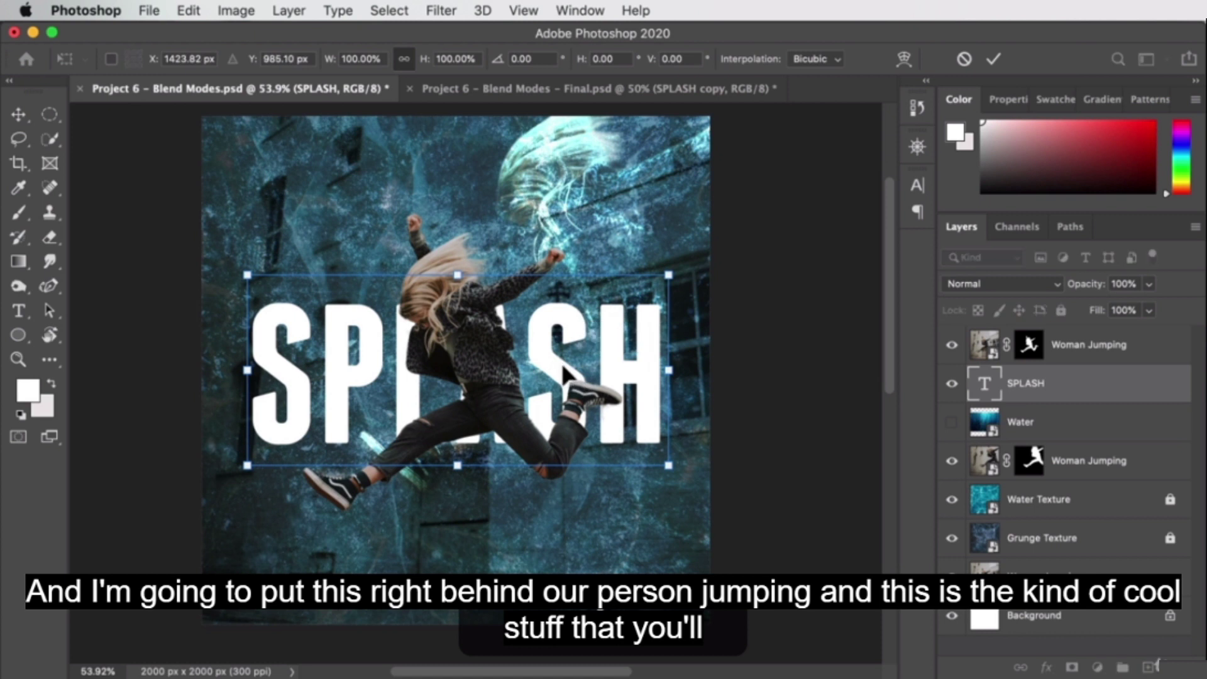
{"action": "key", "text": "Return"}
{"action": "key", "text": "super+alt+t"}
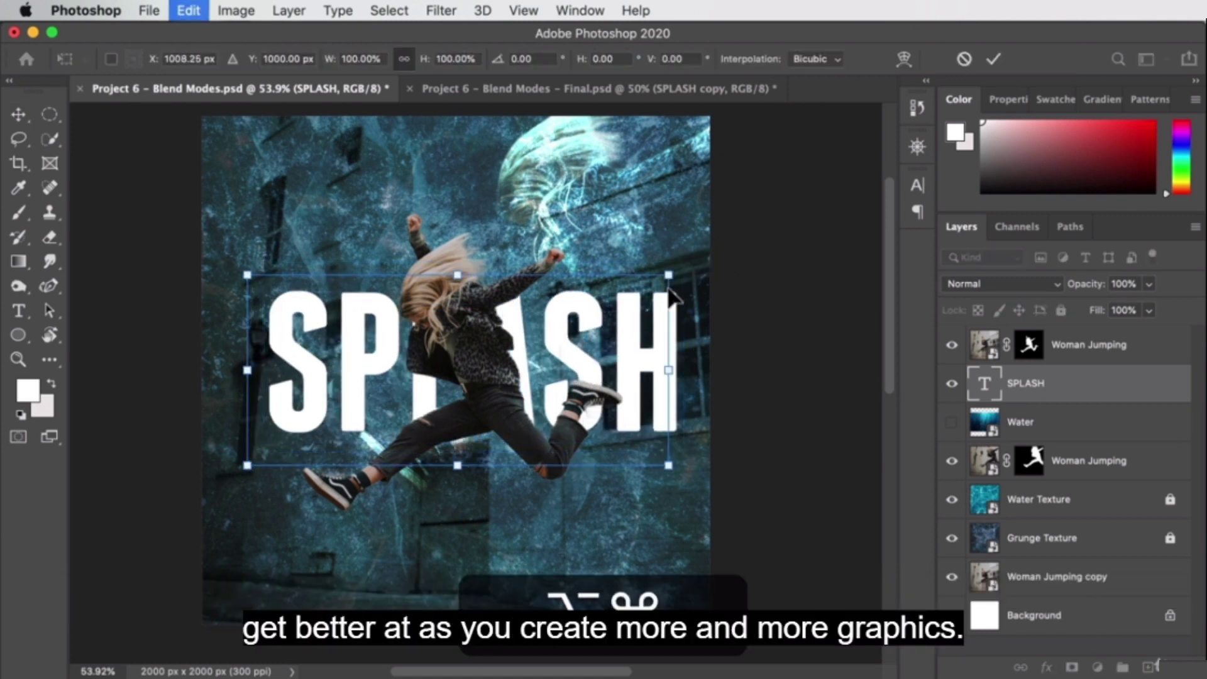
{"action": "mouse_move", "coordinate": [672, 274]}
{"action": "left_mouse_down"}
{"action": "mouse_move", "coordinate": [692, 260]}
{"action": "mouse_move", "coordinate": [598, 297]}
{"action": "mouse_move", "coordinate": [688, 259]}
{"action": "mouse_move", "coordinate": [679, 271]}
{"action": "left_mouse_up"}
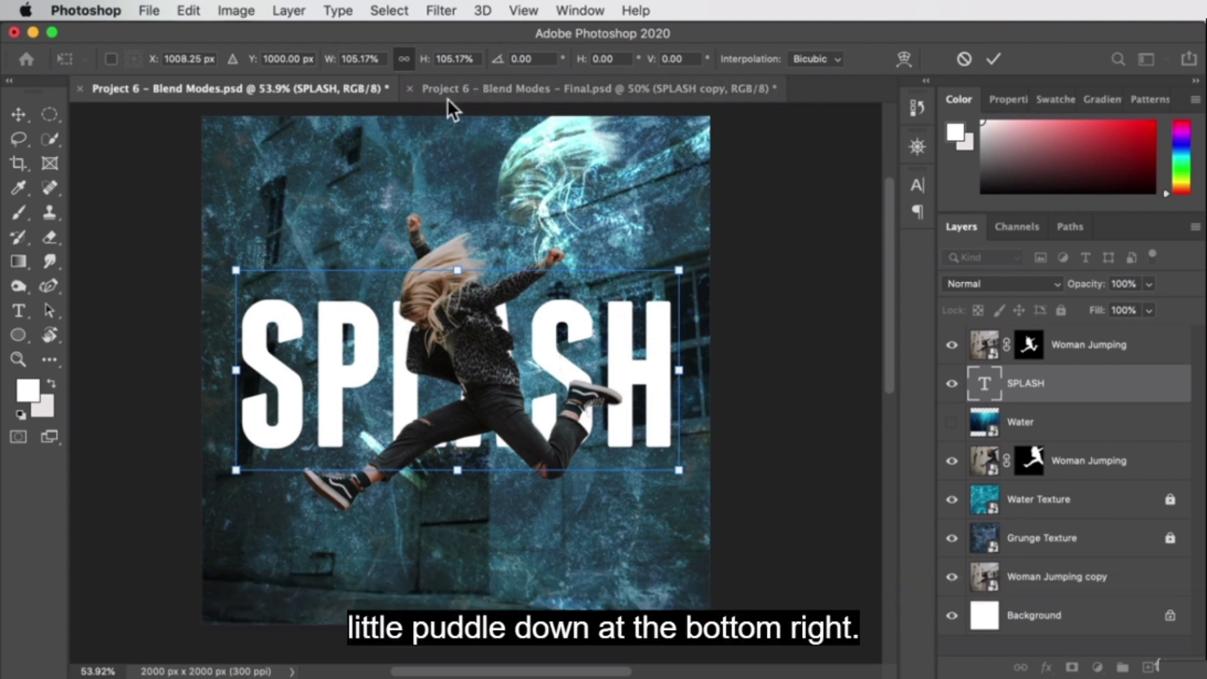
Step: Check how the water layers are arranged in Project 6 – Blend Modes – Final.psd, and return to the working file
{"action": "left_click", "coordinate": [479, 91]}
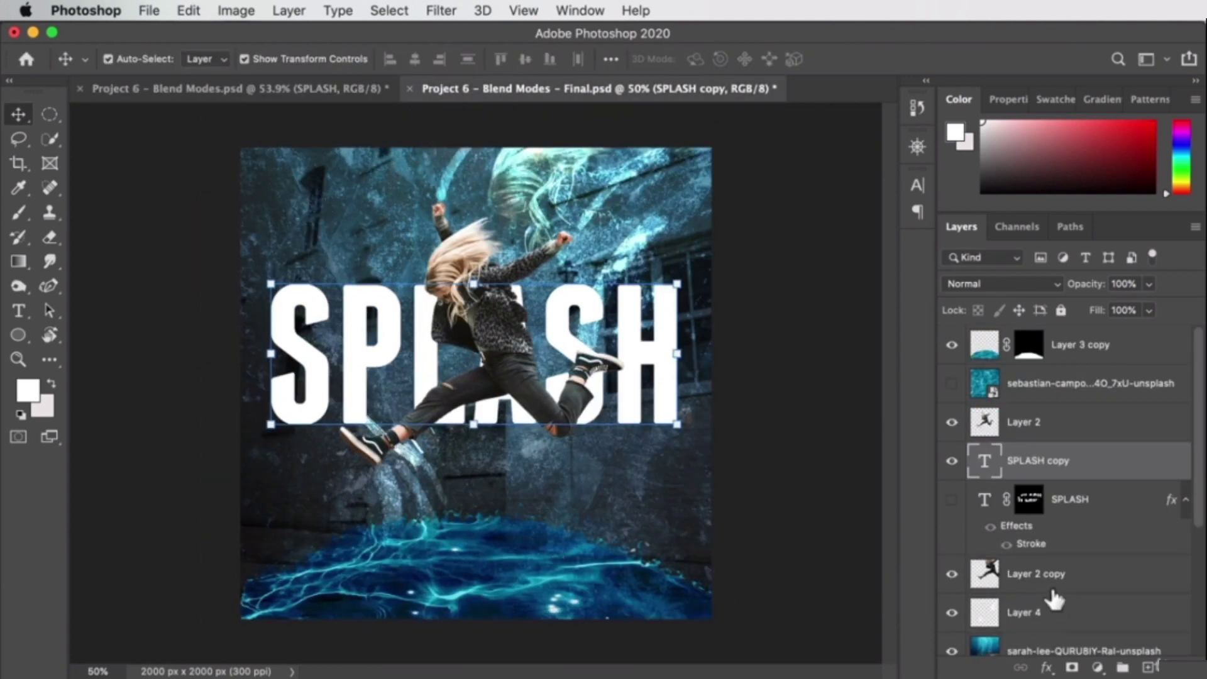
{"action": "scroll", "coordinate": [1069, 569], "scroll_direction": "down", "scroll_amount": 1}
{"action": "left_click", "coordinate": [247, 93]}
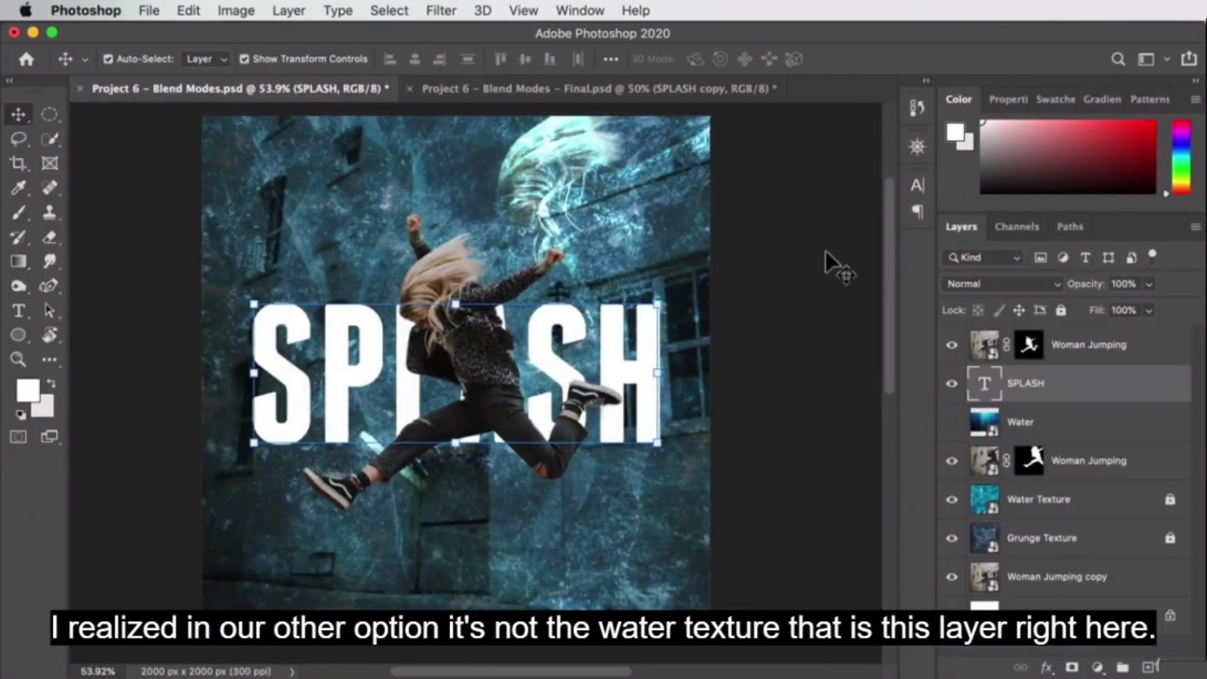
Step: Select the Water Texture layer, unlock it, and keep it visible
{"action": "left_click", "coordinate": [1082, 500]}
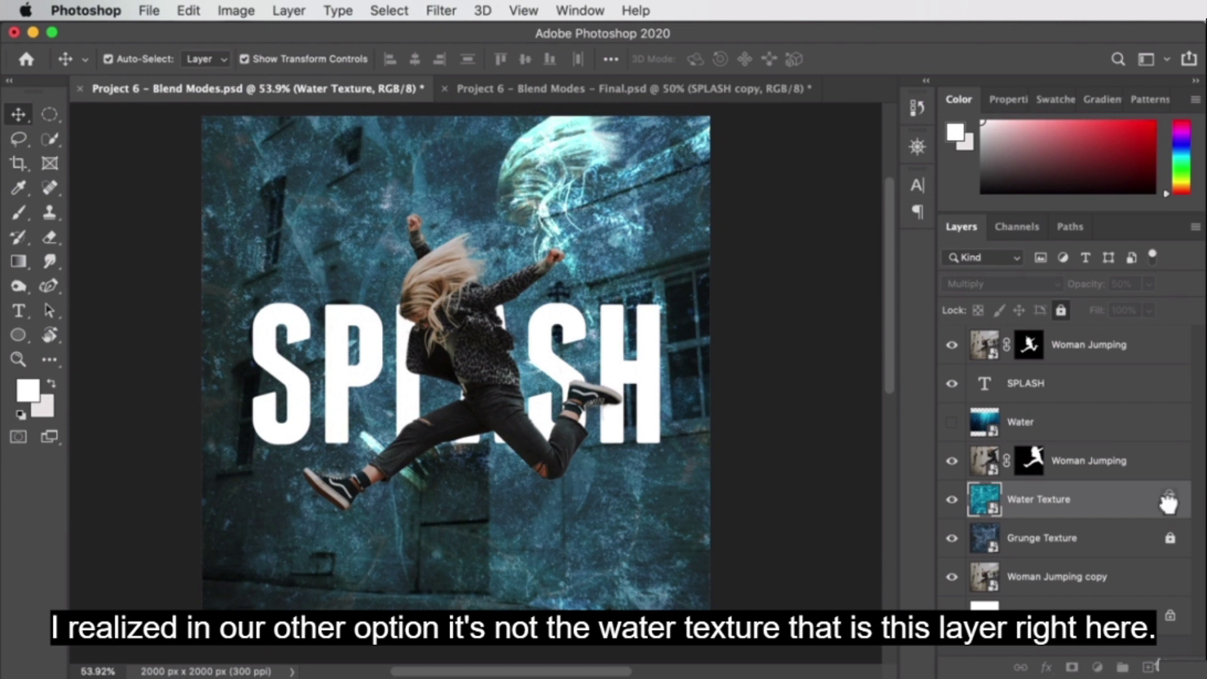
{"action": "left_click", "coordinate": [952, 499]}
{"action": "left_click", "coordinate": [952, 499]}
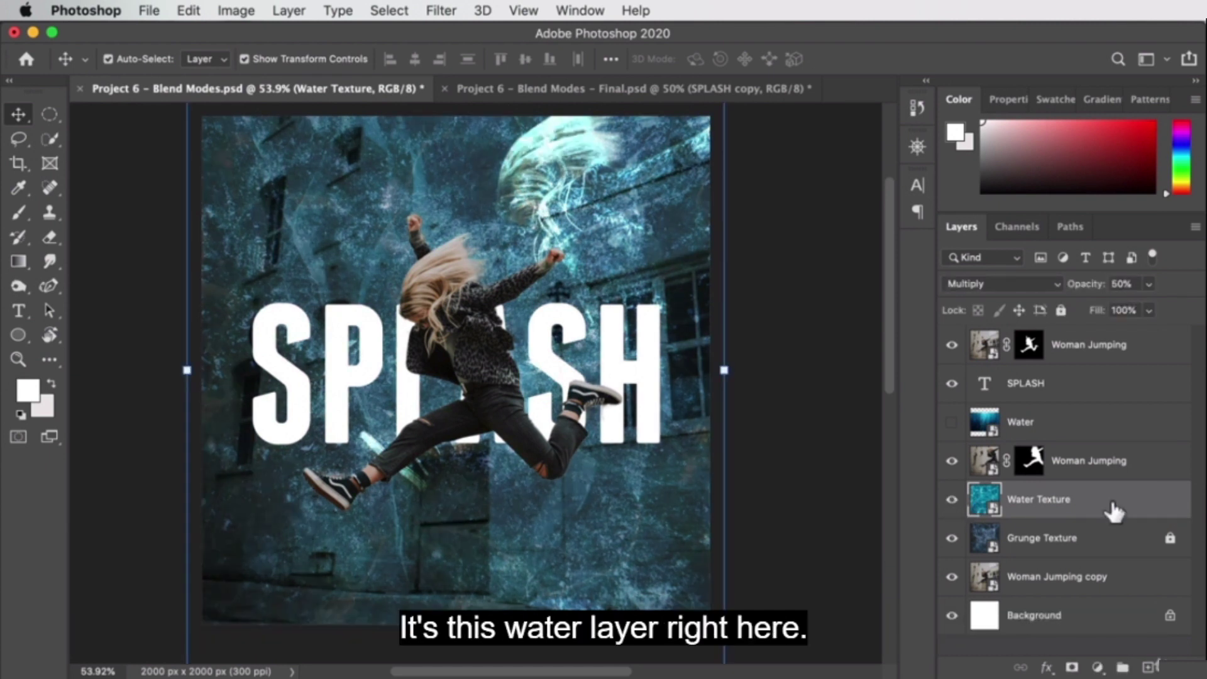
Step: Show the Water layer, enlarge it to cover the whole canvas, and place it directly above the Grunge Texture layer
{"action": "left_click", "coordinate": [952, 422]}
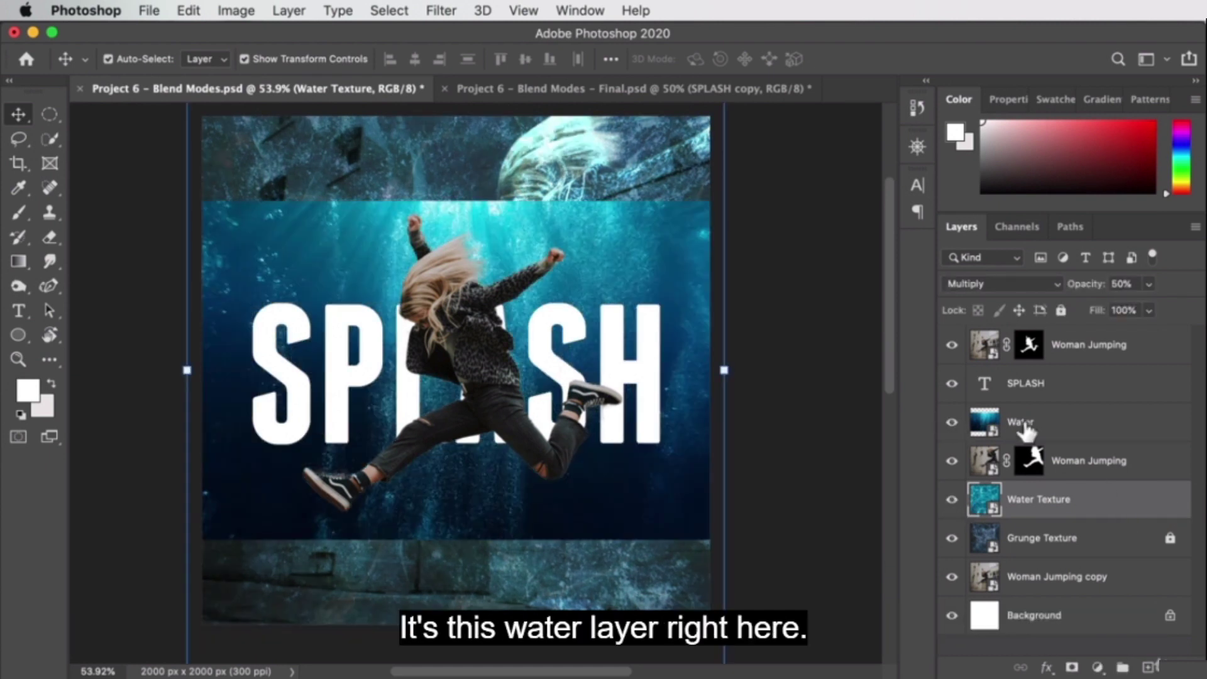
{"action": "left_click", "coordinate": [623, 257]}
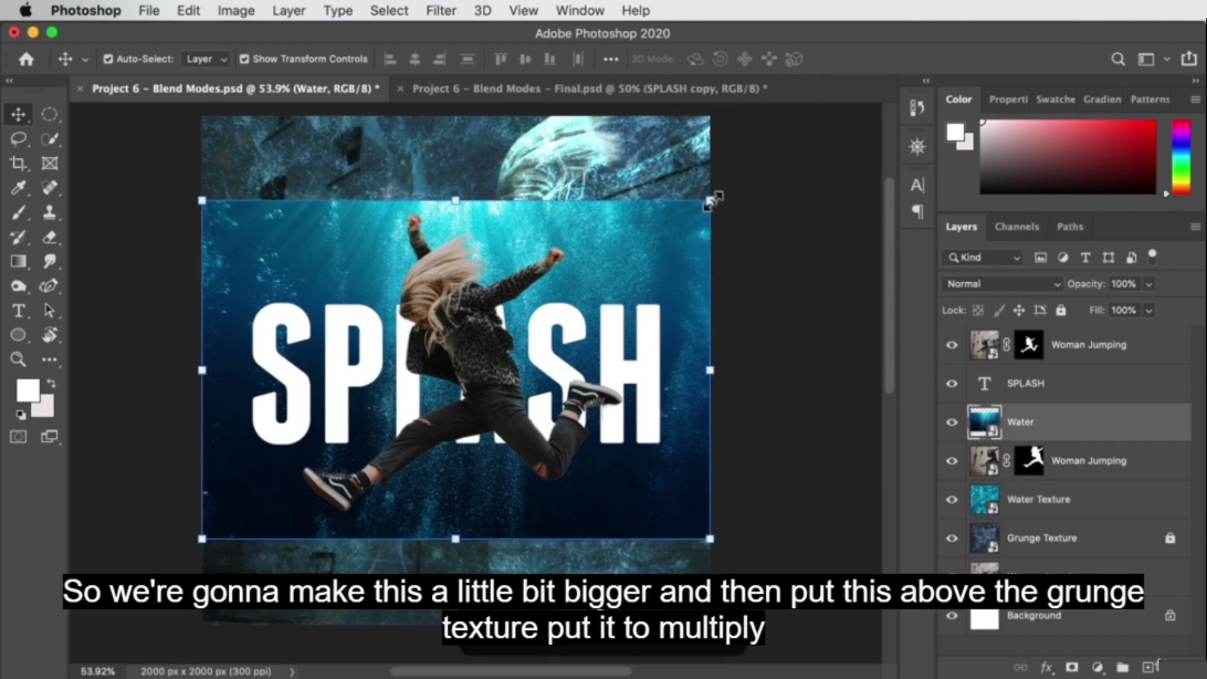
{"action": "left_click_drag", "start_coordinate": [710, 200], "coordinate": [867, 119]}
{"action": "left_click_drag", "start_coordinate": [1088, 417], "coordinate": [1074, 517]}
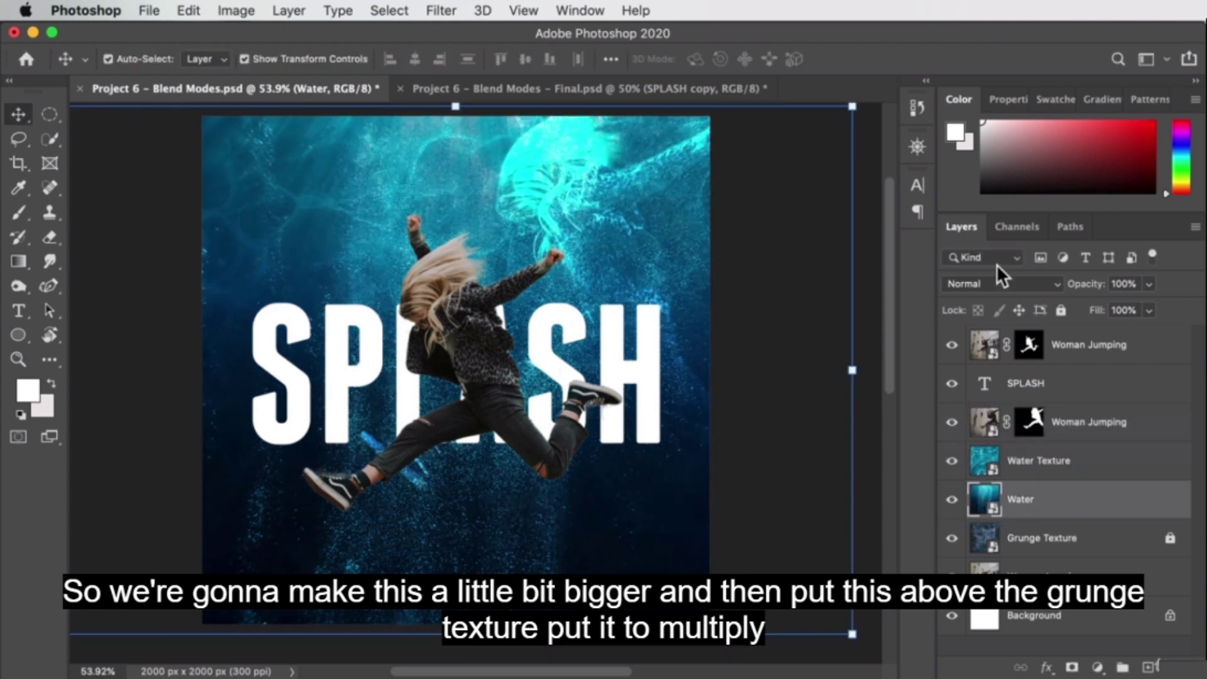
Step: Set the Water layer's blend mode to Multiply and its opacity to 50%
{"action": "left_click", "coordinate": [1000, 284]}
{"action": "left_click", "coordinate": [1021, 333]}
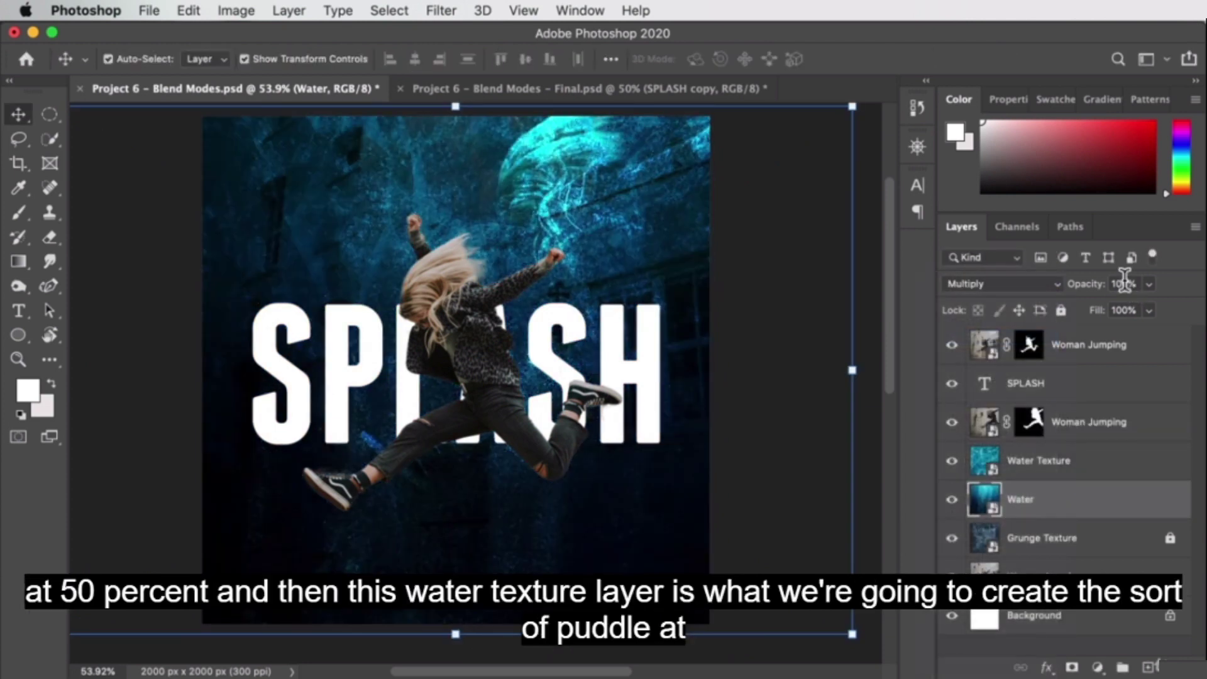
{"action": "type", "text": "50"}
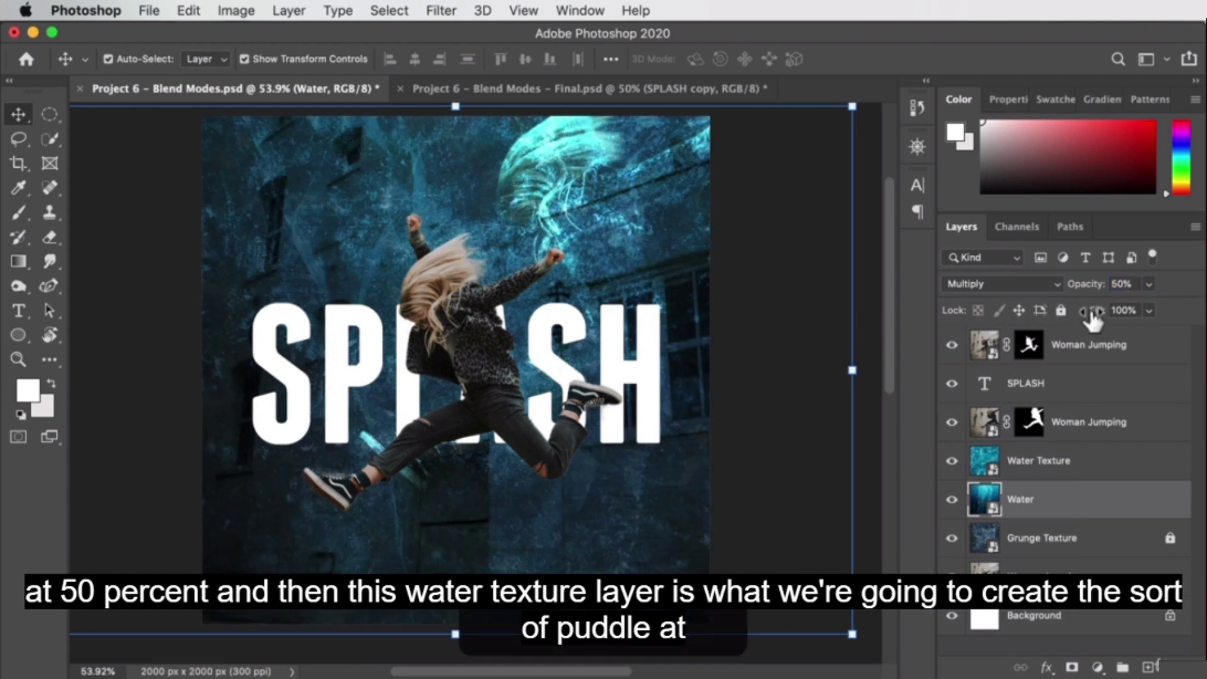
Step: Set the Water Texture layer's blend mode to Normal and its opacity to 100%
{"action": "left_click", "coordinate": [1088, 462]}
{"action": "left_click", "coordinate": [1021, 283]}
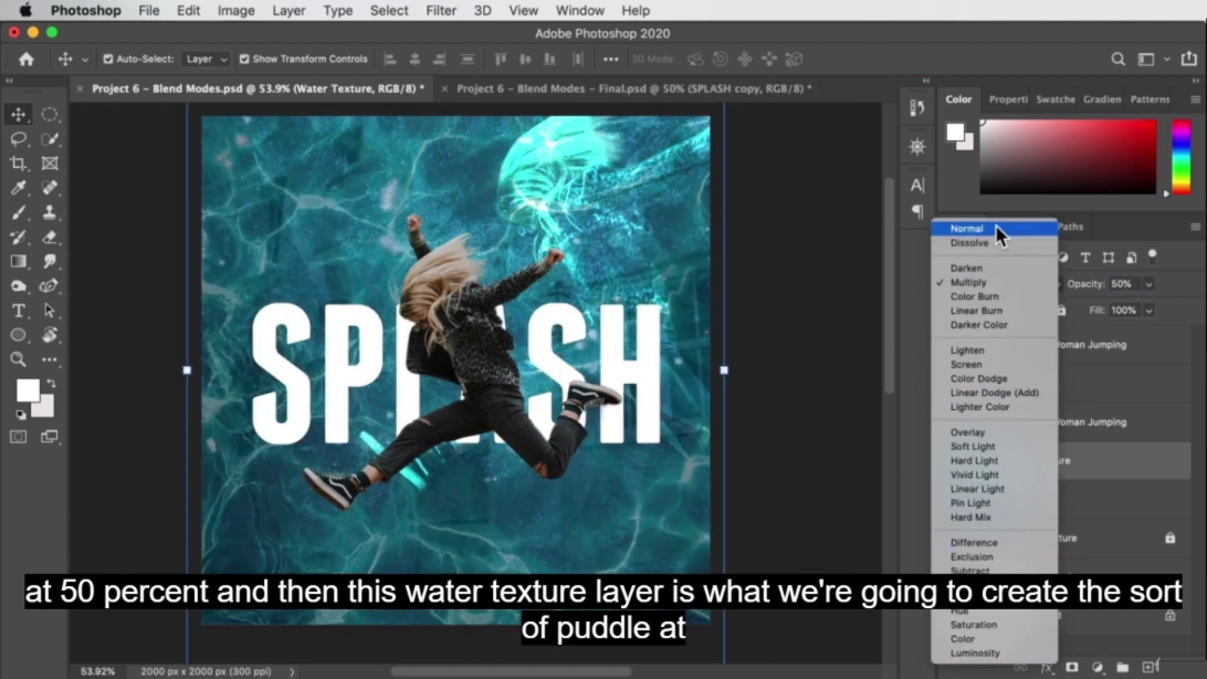
{"action": "left_click", "coordinate": [995, 224]}
{"action": "left_click", "coordinate": [1060, 284]}
{"action": "left_click", "coordinate": [1061, 284]}
{"action": "left_click", "coordinate": [1122, 284]}
{"action": "type", "text": "100"}
{"action": "key", "text": "Return"}
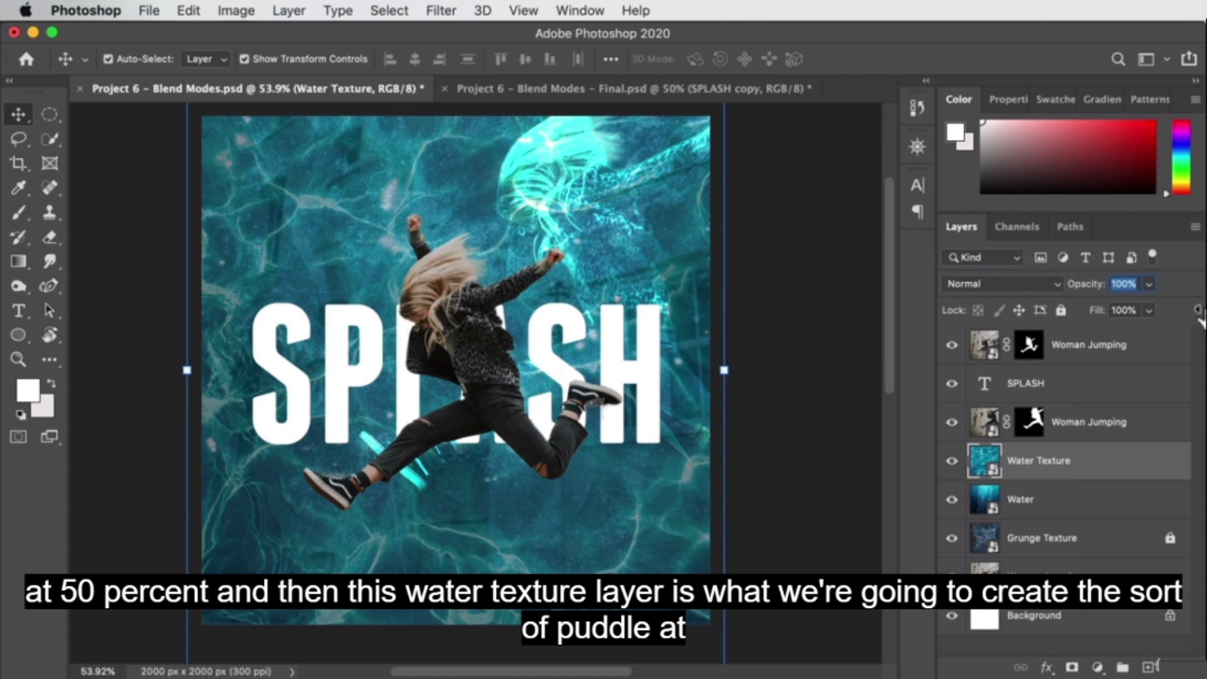
Step: Inspect the shape of the puddle in Project 6 – Blend Modes – Final.psd, and return to the working file
{"action": "left_click_drag", "start_coordinate": [577, 572], "coordinate": [598, 345]}
{"action": "key", "text": "m"}
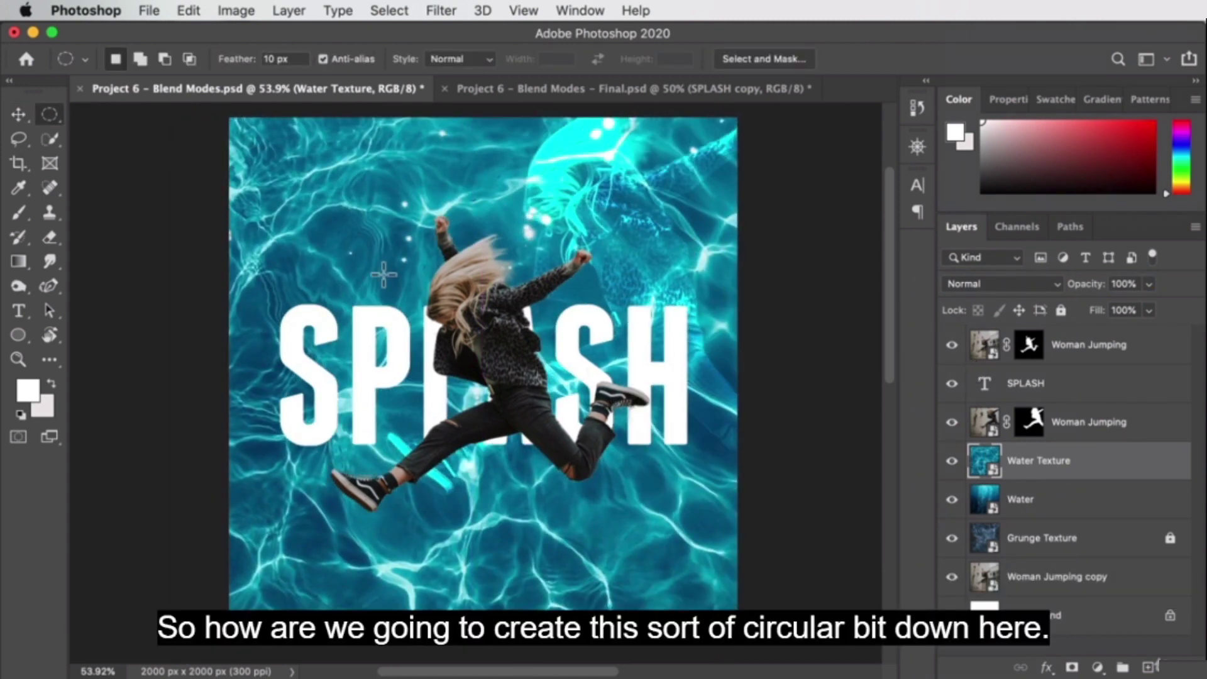
{"action": "left_click", "coordinate": [20, 112]}
{"action": "left_click", "coordinate": [537, 88]}
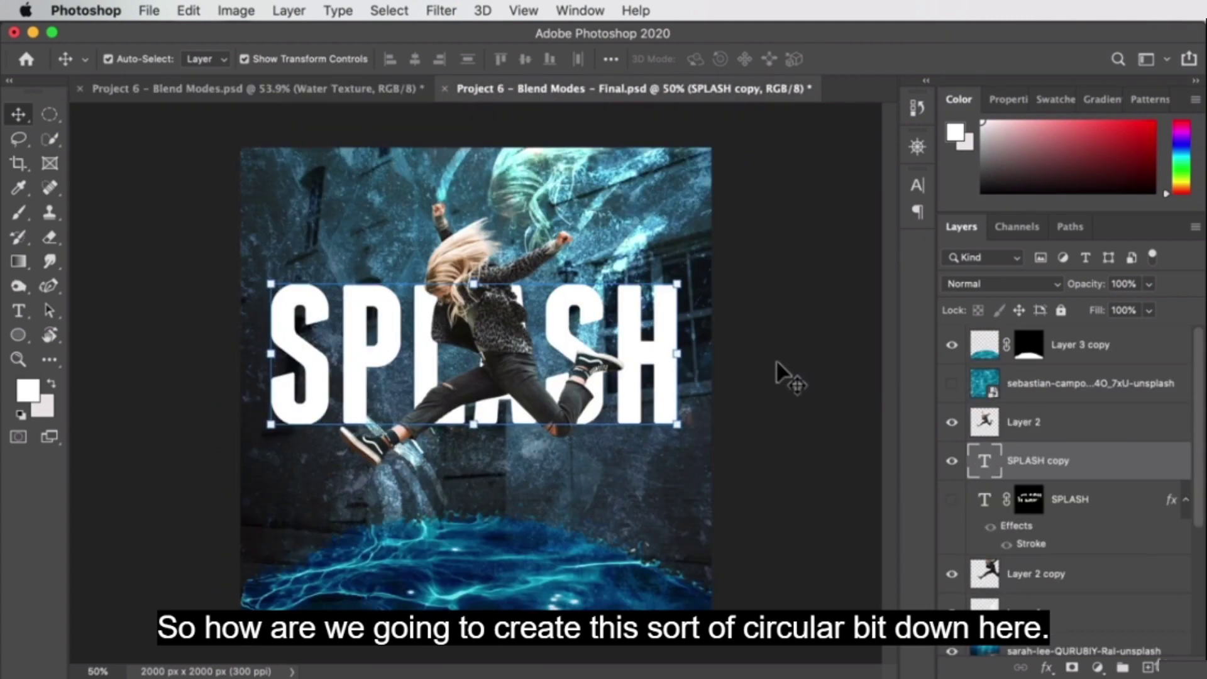
{"action": "left_click", "coordinate": [133, 81]}
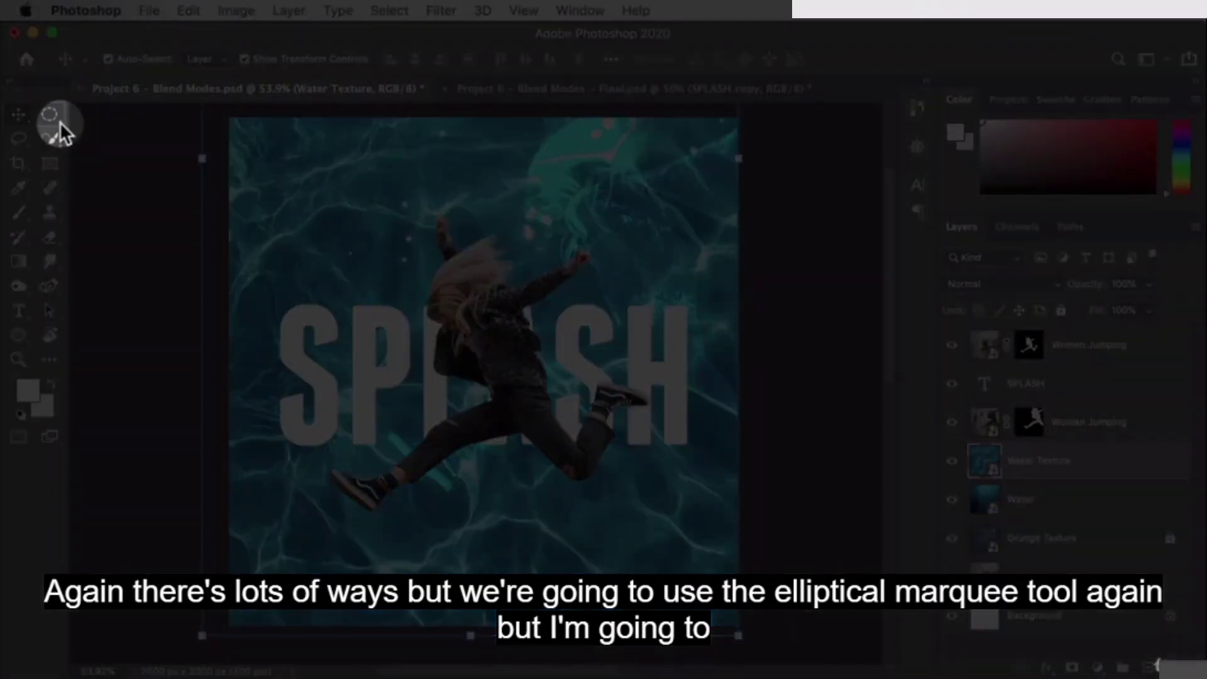
Step: Draw a wide elliptical selection across the lower part of the canvas, extending past its edges, and nudge it down
{"action": "left_click", "coordinate": [59, 116]}
{"action": "left_click_drag", "start_coordinate": [422, 528], "coordinate": [804, 663]}
{"action": "key", "text": "shift"}
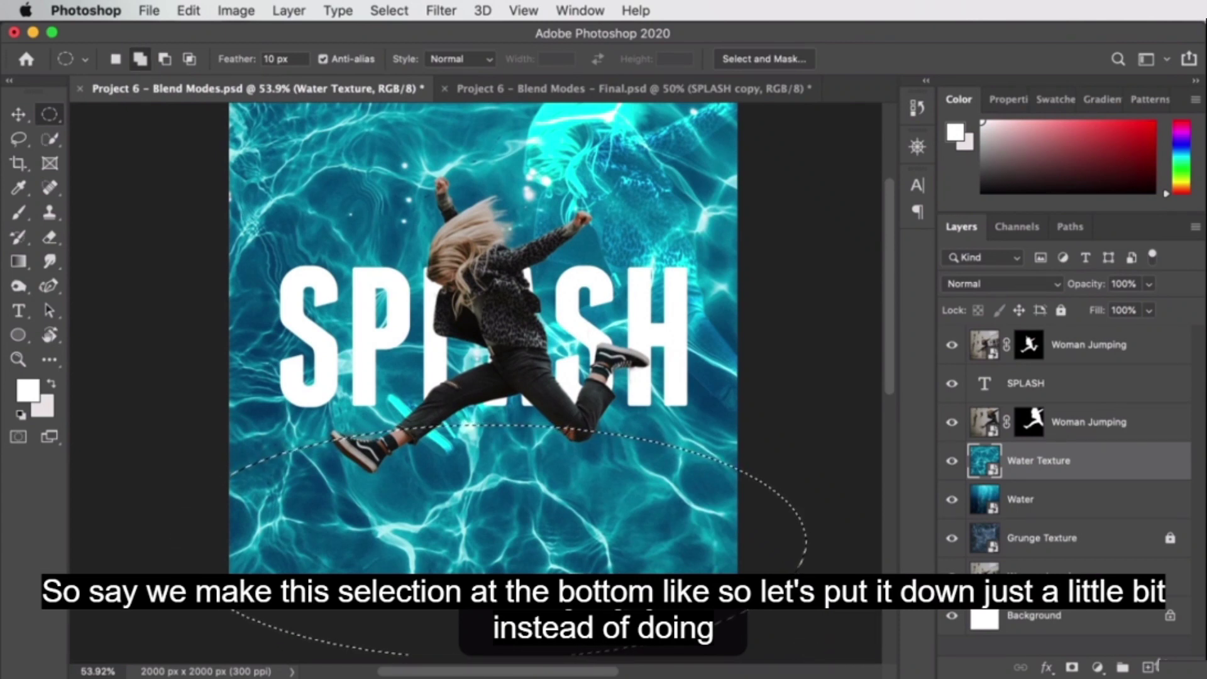
{"action": "key", "text": "shift+Down"}
{"action": "key", "text": "shift+Down"}
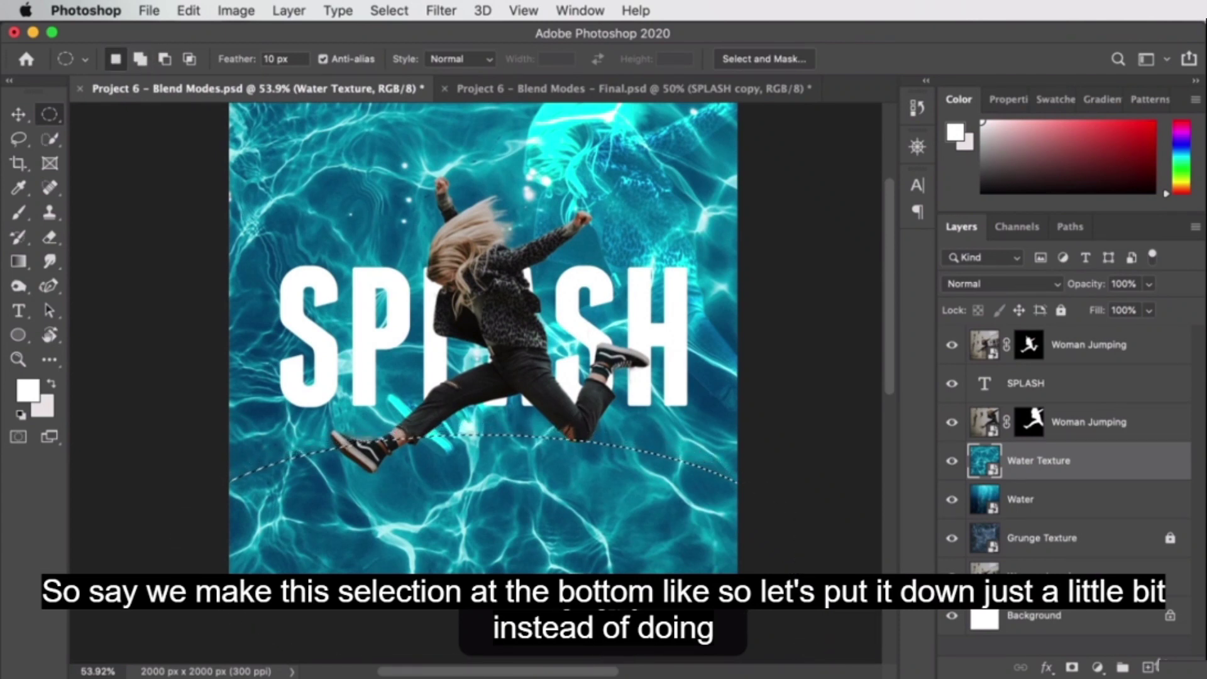
{"action": "key", "text": "shift+Down"}
{"action": "key", "text": "shift+Down"}
{"action": "key", "text": "shift+Down"}
{"action": "key", "text": "shift+Down"}
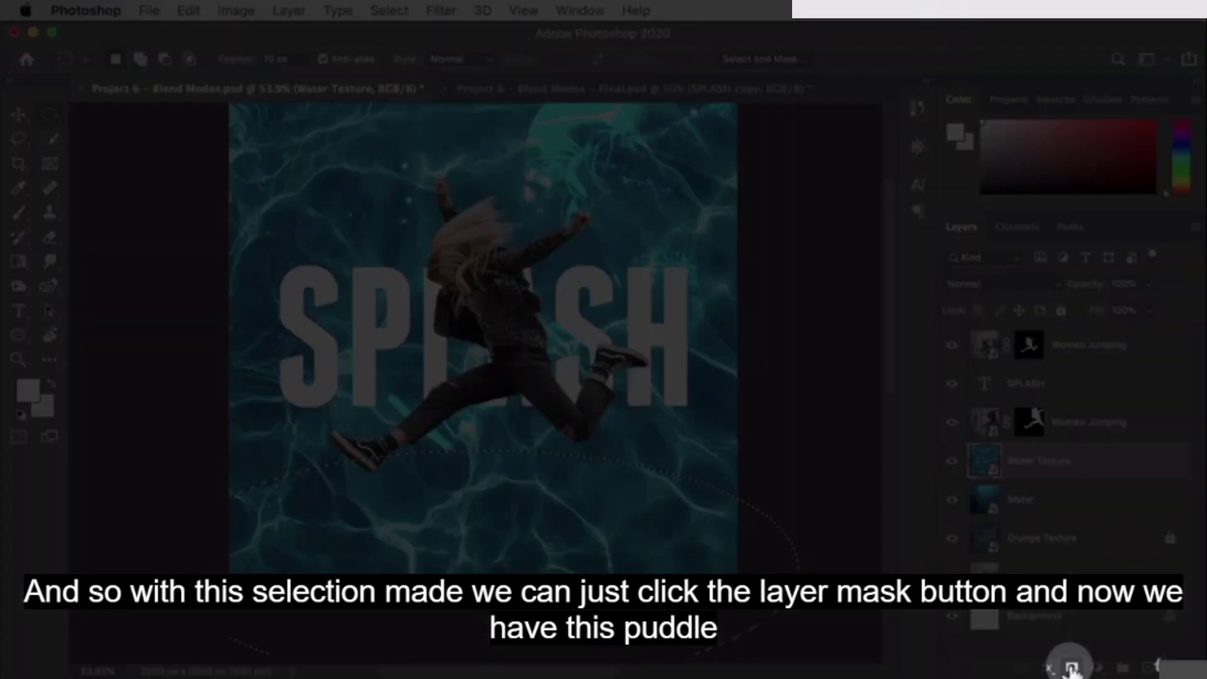
Step: Mask the Water Texture layer with the elliptical selection and make the layer's image active instead of its mask
{"action": "left_click", "coordinate": [1072, 667]}
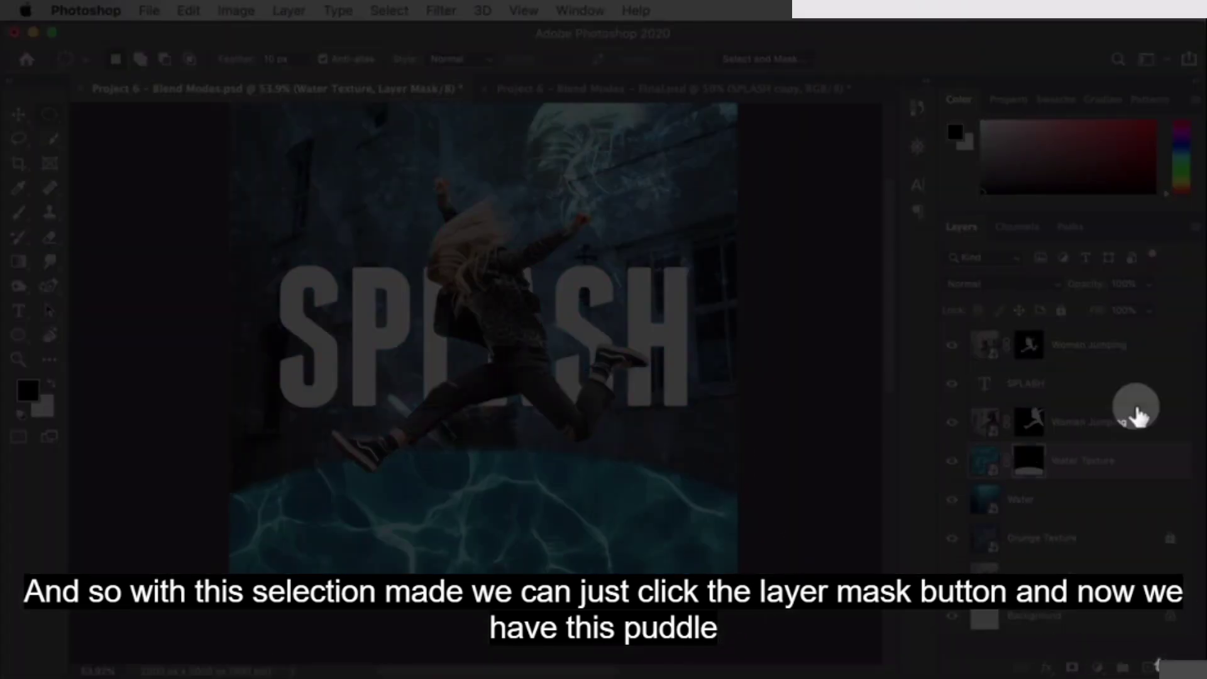
{"action": "key", "text": "v"}
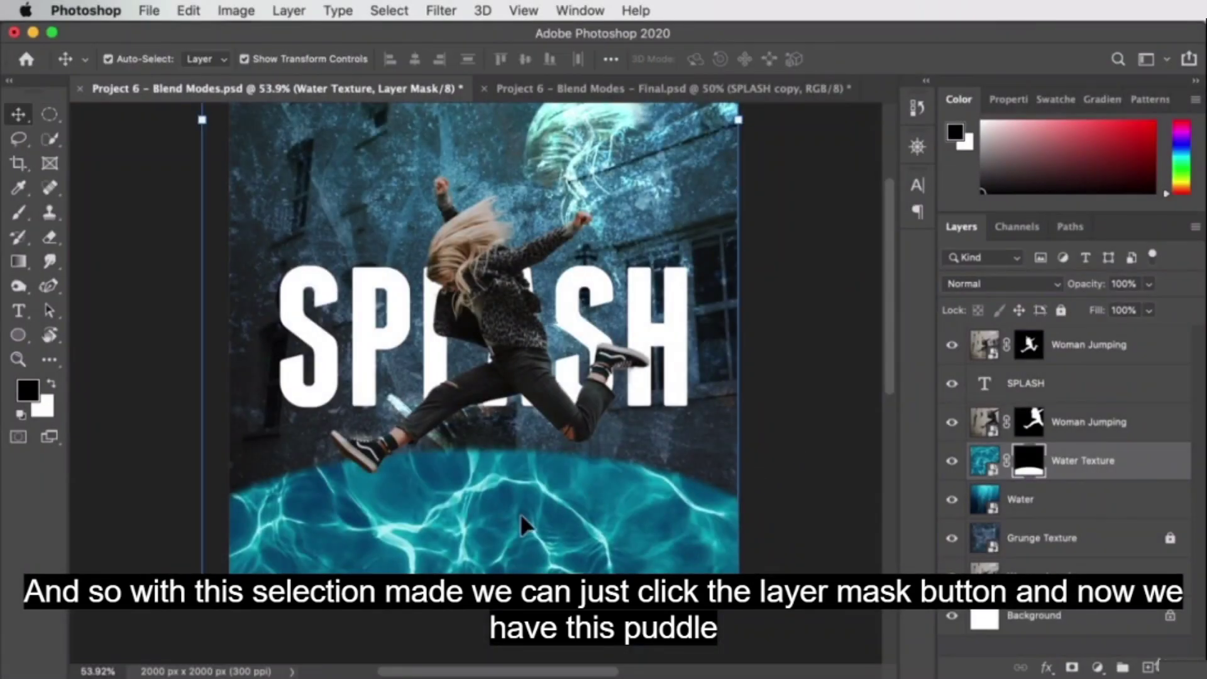
{"action": "key", "text": "super+2"}
Step: Nudge the masked Water Texture puddle down toward the canvas's lower edge and slightly right
{"action": "key", "text": "shift+Down"}
{"action": "key", "text": "shift+Down"}
{"action": "key", "text": "shift+Down"}
{"action": "key", "text": "shift+Down"}
{"action": "key", "text": "shift+Down"}
{"action": "key", "text": "shift+Down"}
{"action": "key", "text": "shift+Down"}
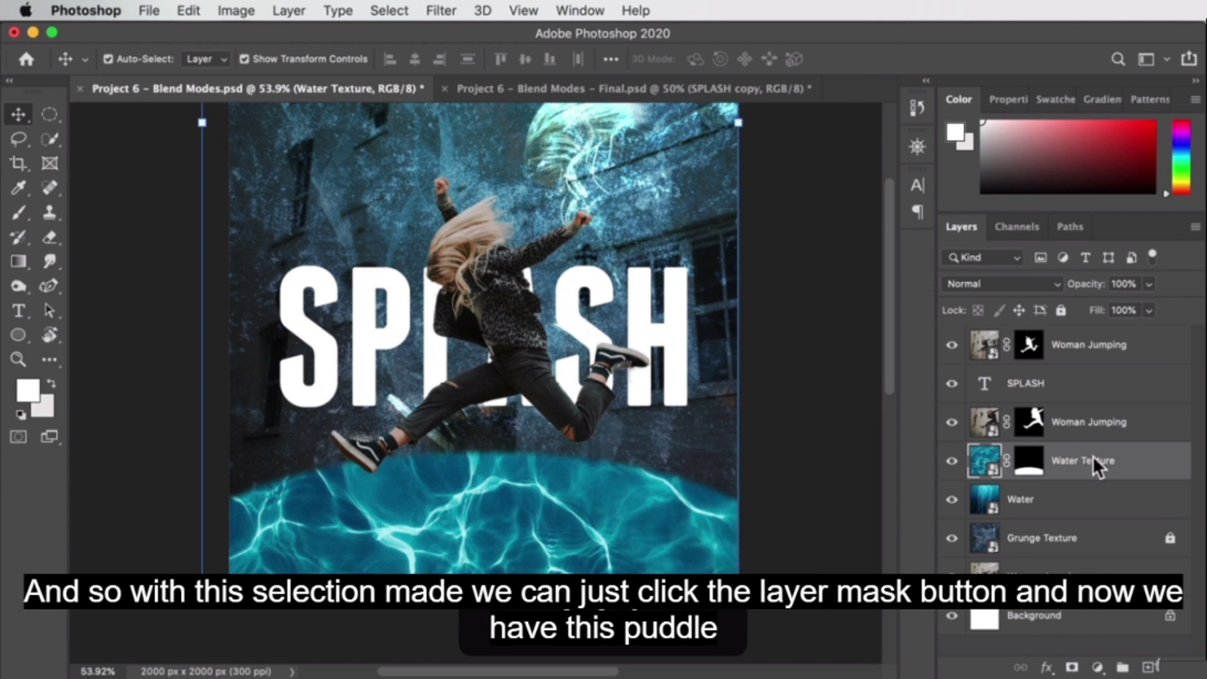
{"action": "key", "text": "shift+Down"}
{"action": "key", "text": "shift+Down"}
{"action": "key", "text": "shift+Right"}
{"action": "key", "text": "shift+Down"}
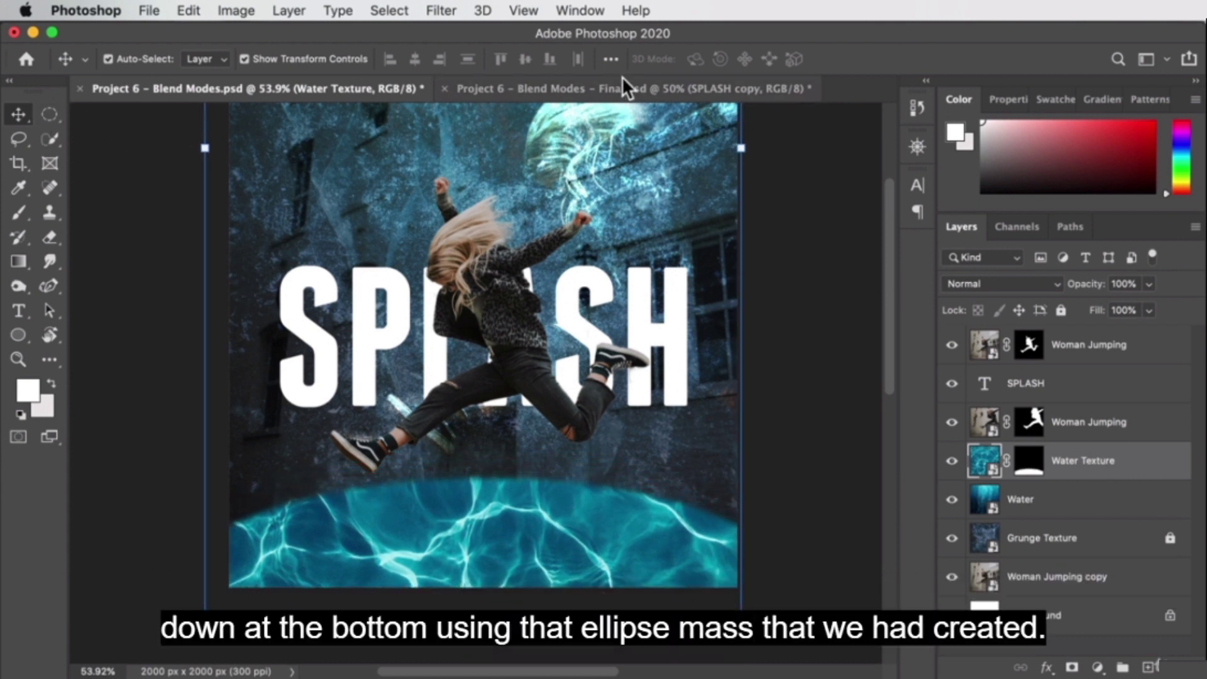
Step: Inspect the puddle's textured upper edge in Project 6 – Blend Modes – Final.psd, previewing Layer 3 copy in Normal mode, and return to the working file
{"action": "left_click", "coordinate": [692, 88]}
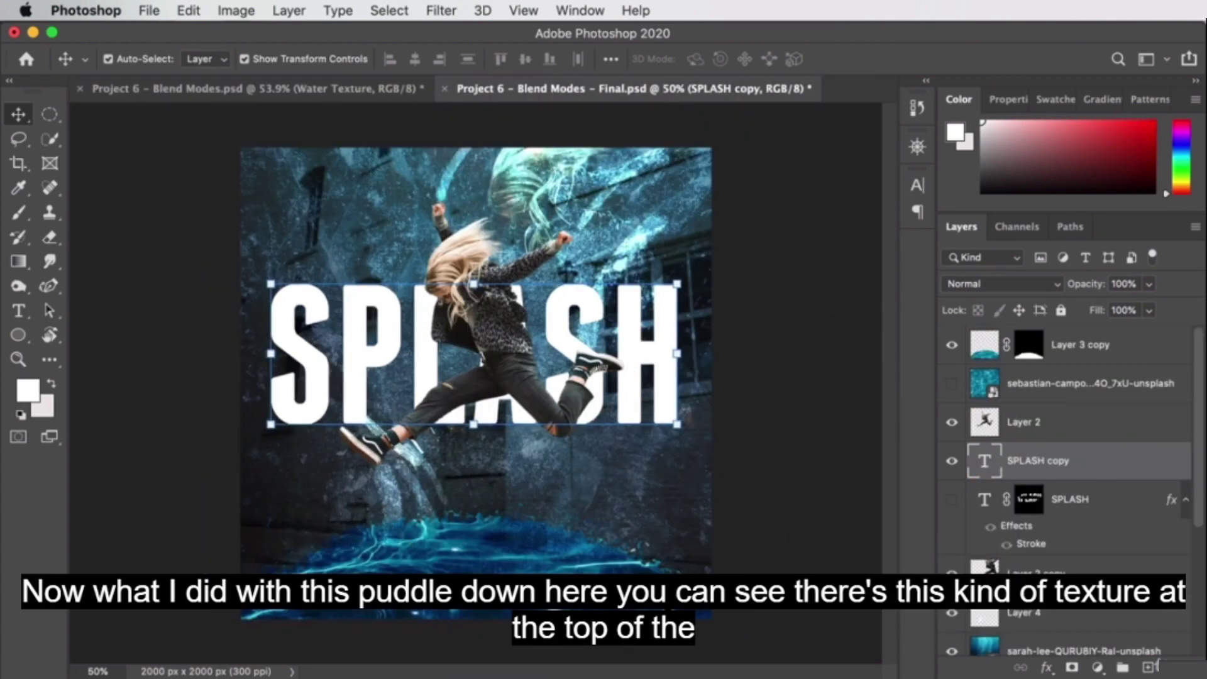
{"action": "key", "text": "z"}
{"action": "left_click", "coordinate": [484, 553]}
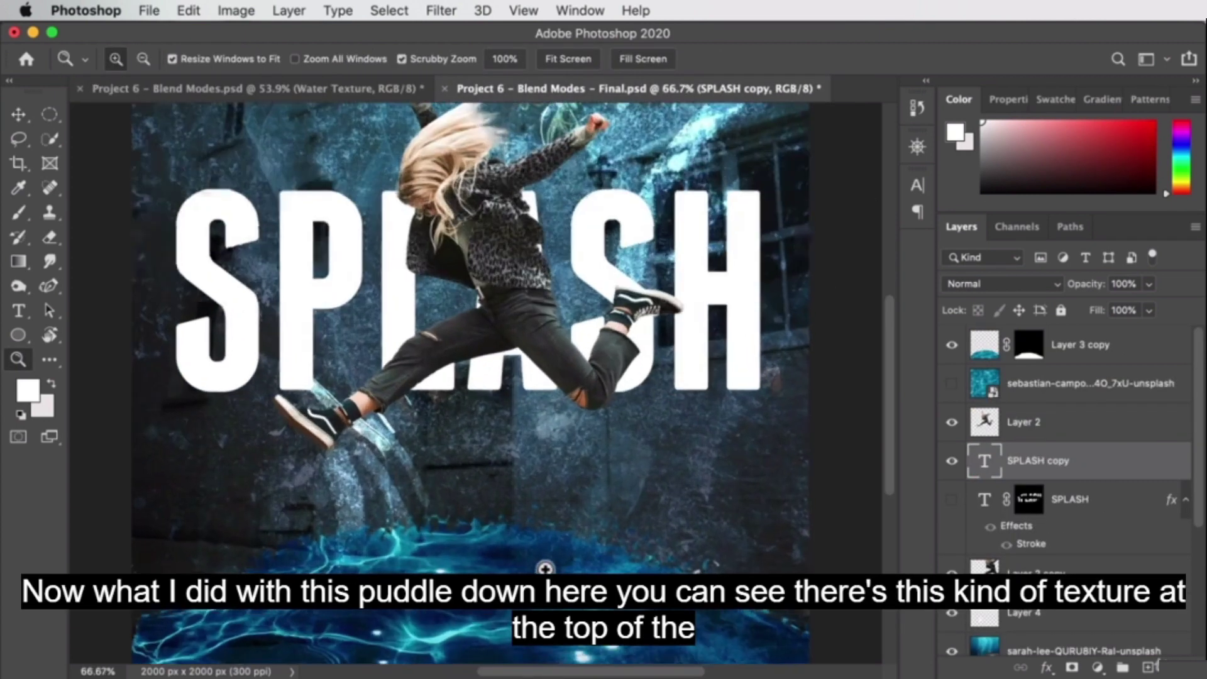
{"action": "left_click", "coordinate": [484, 553]}
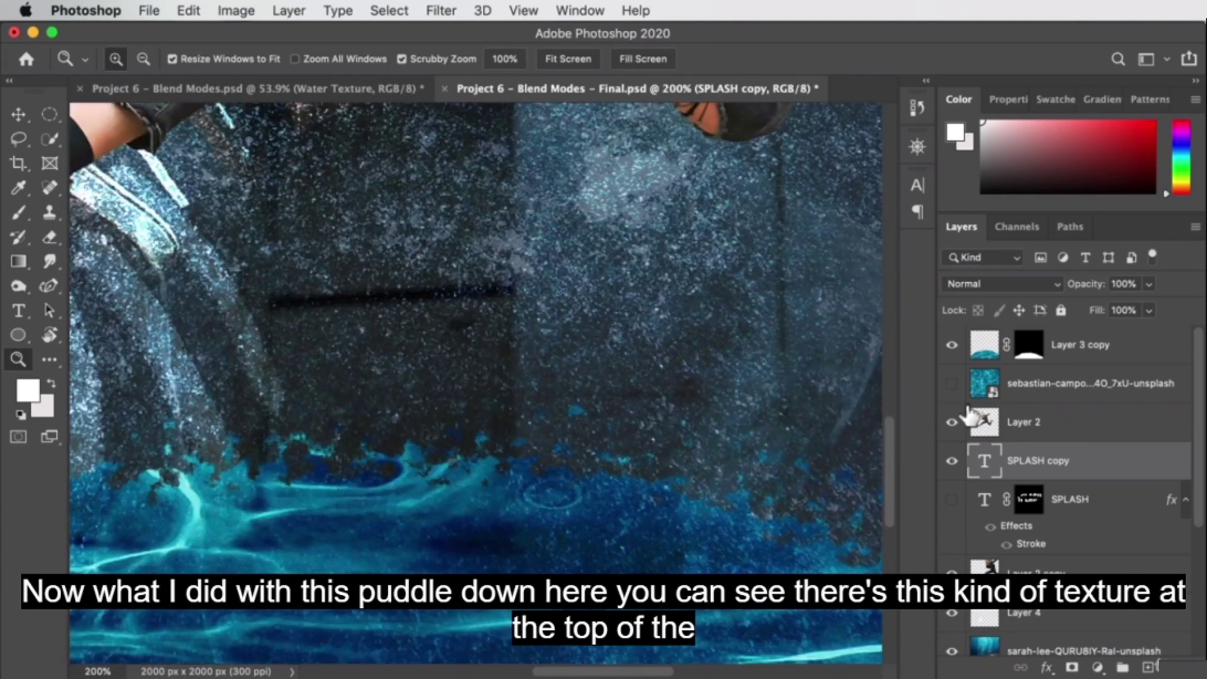
{"action": "left_click", "coordinate": [1125, 334]}
{"action": "left_click", "coordinate": [1023, 285]}
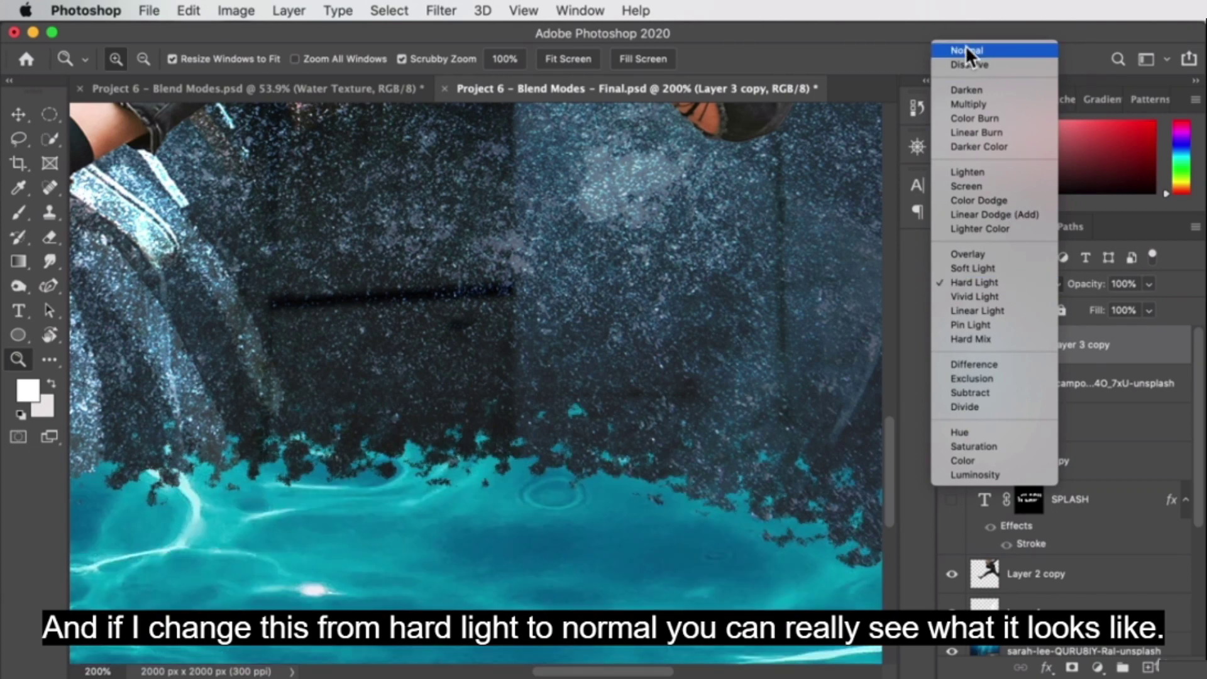
{"action": "left_click", "coordinate": [964, 50]}
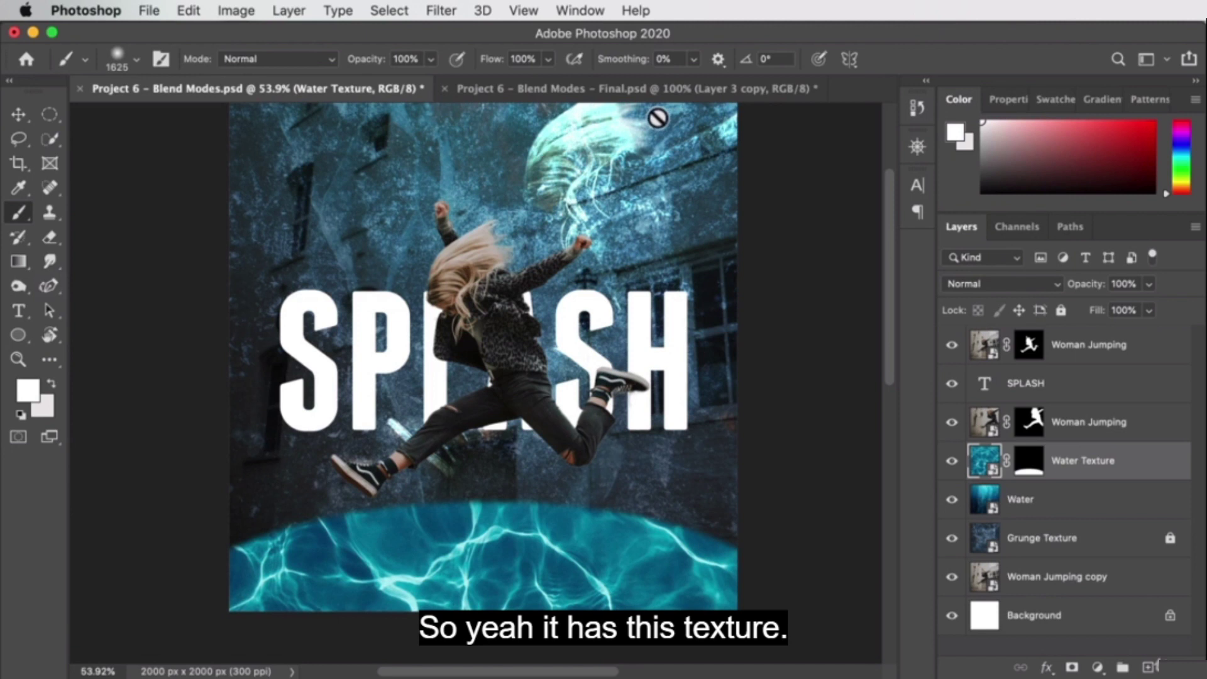
{"action": "left_click", "coordinate": [619, 88]}
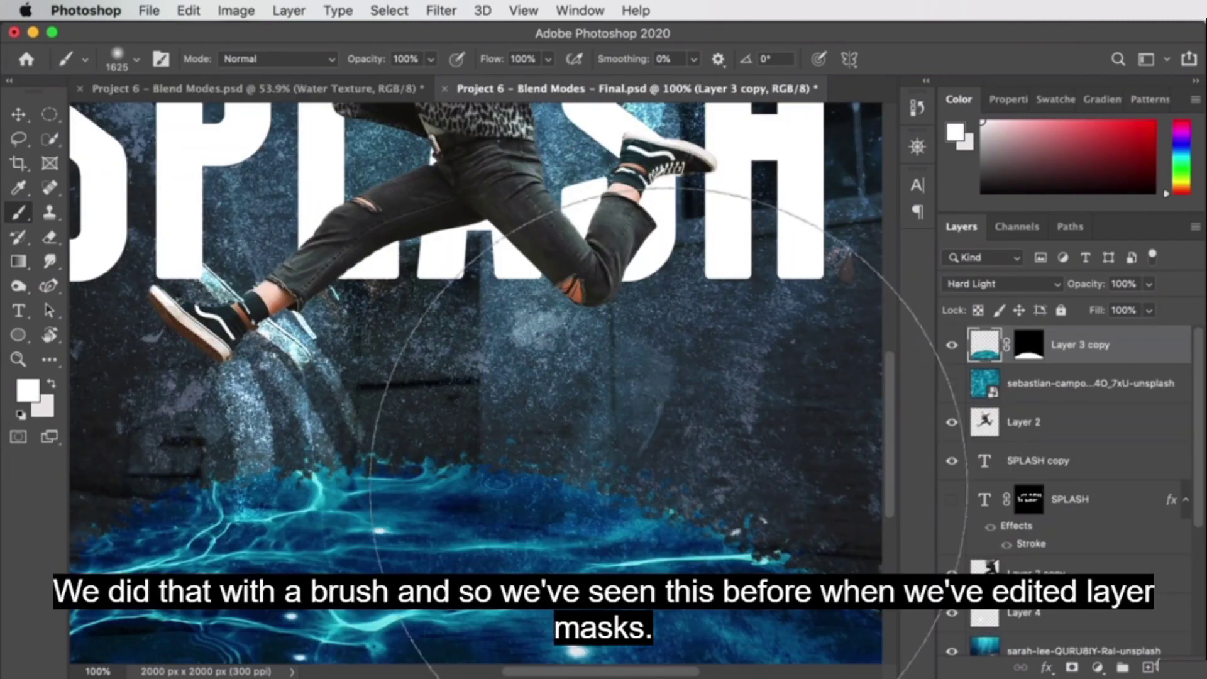
{"action": "left_click", "coordinate": [18, 114]}
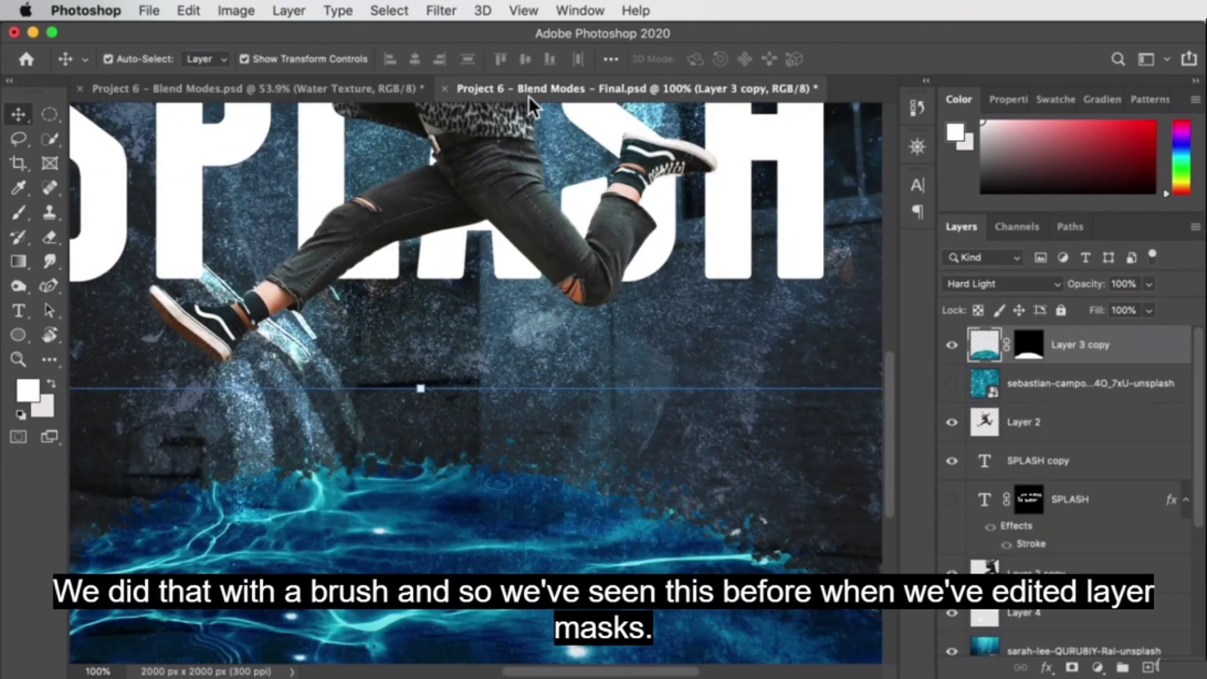
{"action": "left_click", "coordinate": [350, 89]}
Step: Make the Water Texture layer mask active for painting with a soft 354 px brush, and undo the test stroke
{"action": "left_click", "coordinate": [1028, 460]}
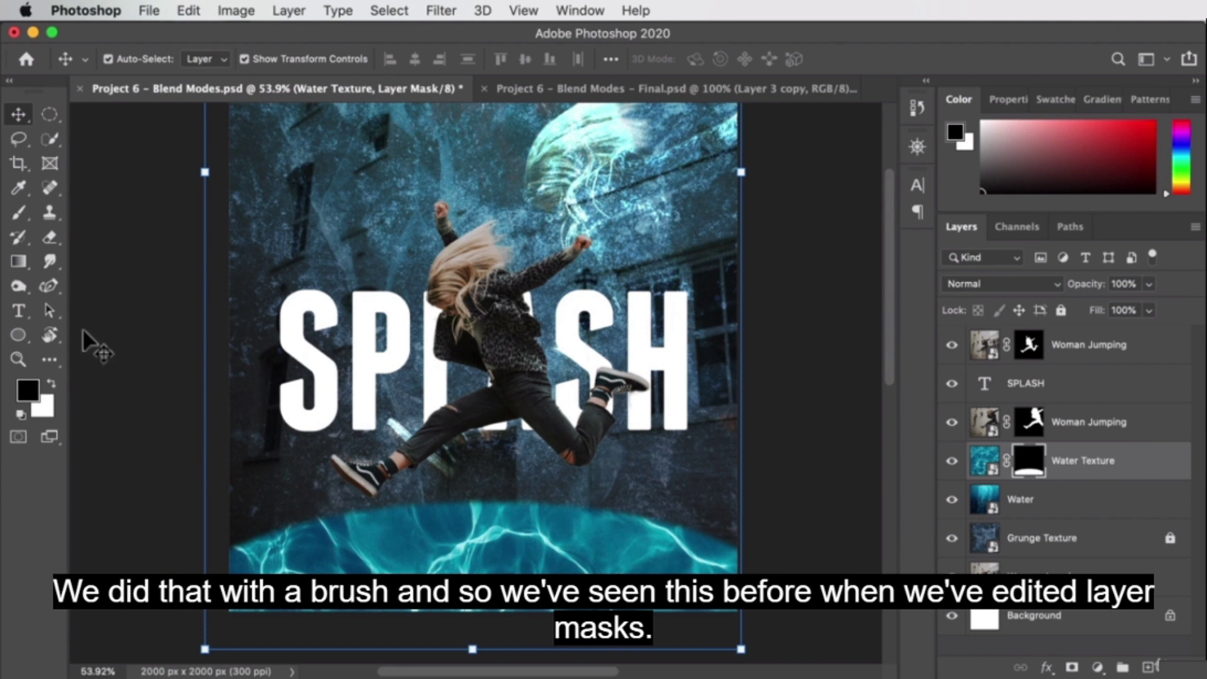
{"action": "left_click", "coordinate": [18, 212]}
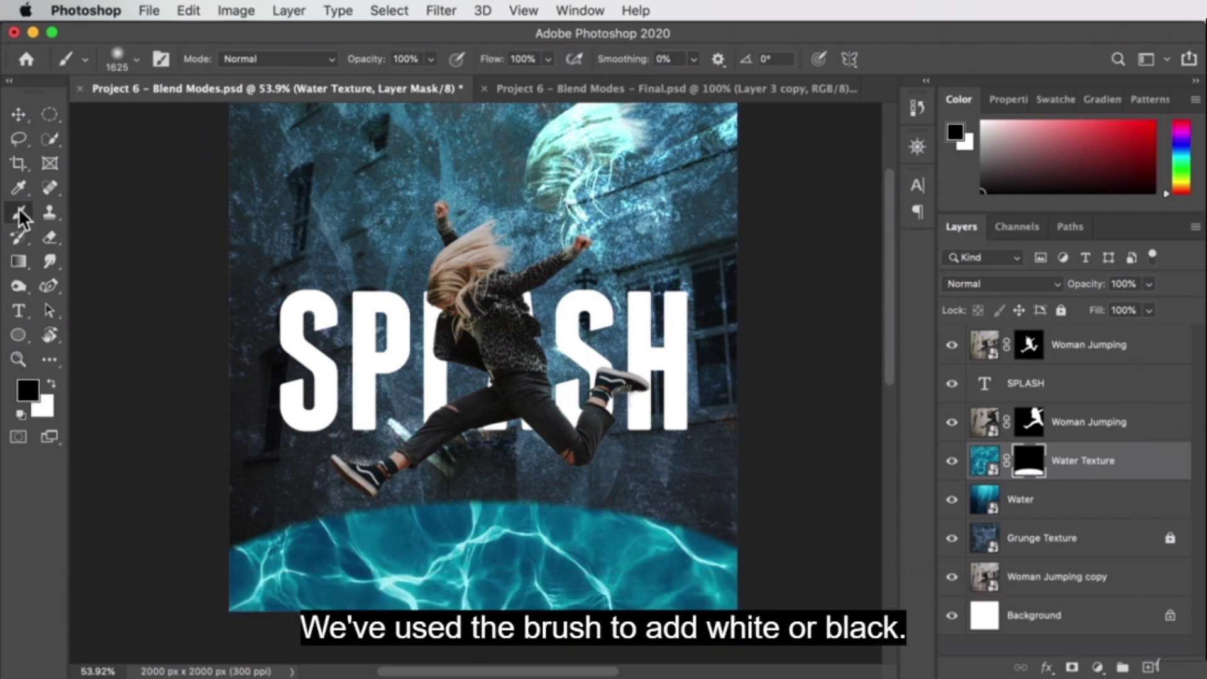
{"action": "left_click_drag", "start_coordinate": [609, 456], "coordinate": [287, 480]}
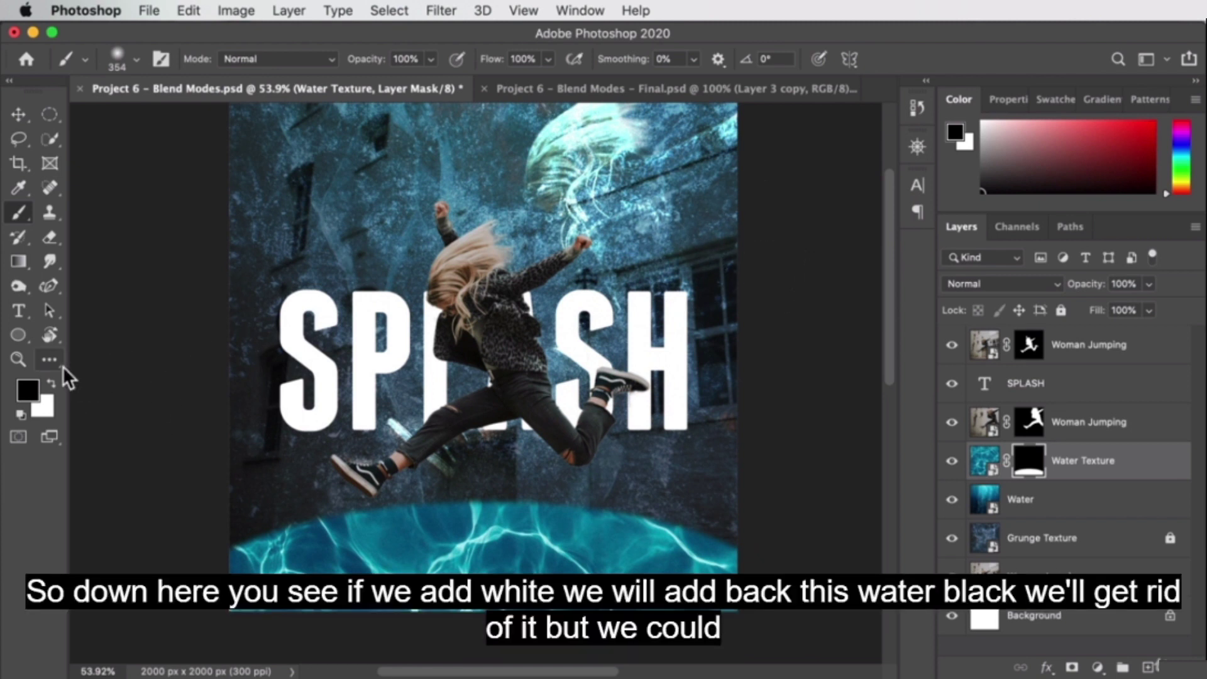
{"action": "mouse_move", "coordinate": [343, 324]}
{"action": "left_mouse_down"}
{"action": "mouse_move", "coordinate": [576, 151]}
{"action": "mouse_move", "coordinate": [765, 208]}
{"action": "mouse_move", "coordinate": [633, 322]}
{"action": "mouse_move", "coordinate": [424, 319]}
{"action": "mouse_move", "coordinate": [352, 290]}
{"action": "mouse_move", "coordinate": [370, 322]}
{"action": "mouse_move", "coordinate": [369, 423]}
{"action": "mouse_move", "coordinate": [576, 369]}
{"action": "mouse_move", "coordinate": [580, 337]}
{"action": "mouse_move", "coordinate": [489, 415]}
{"action": "left_mouse_up"}
{"action": "key", "text": "ctrl+z"}
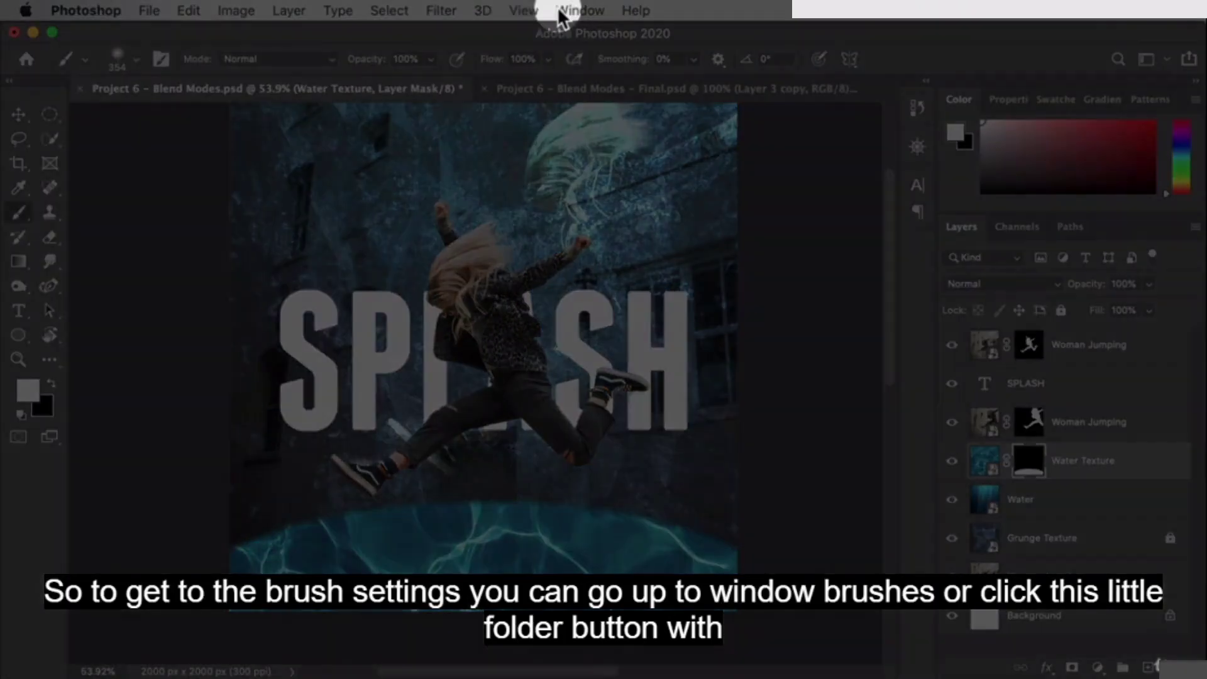
Step: Open the brush settings, browse the available brush tips, and enable Shape Dynamics
{"action": "left_click", "coordinate": [573, 11]}
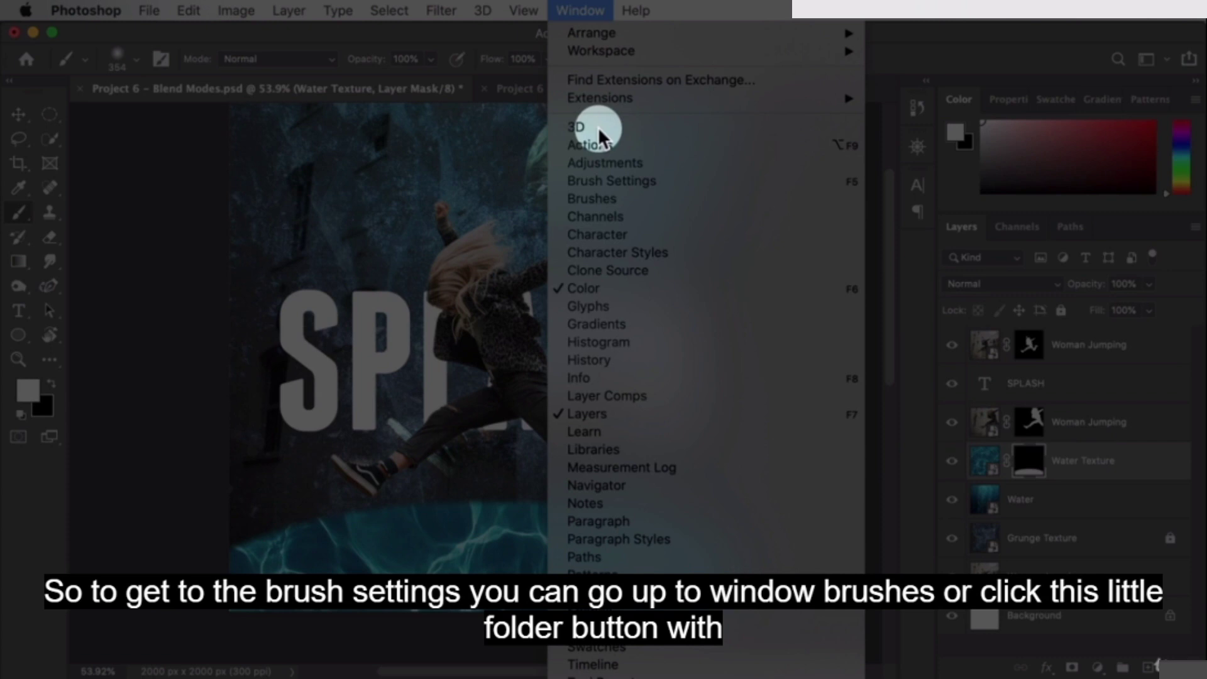
{"action": "left_click", "coordinate": [161, 60]}
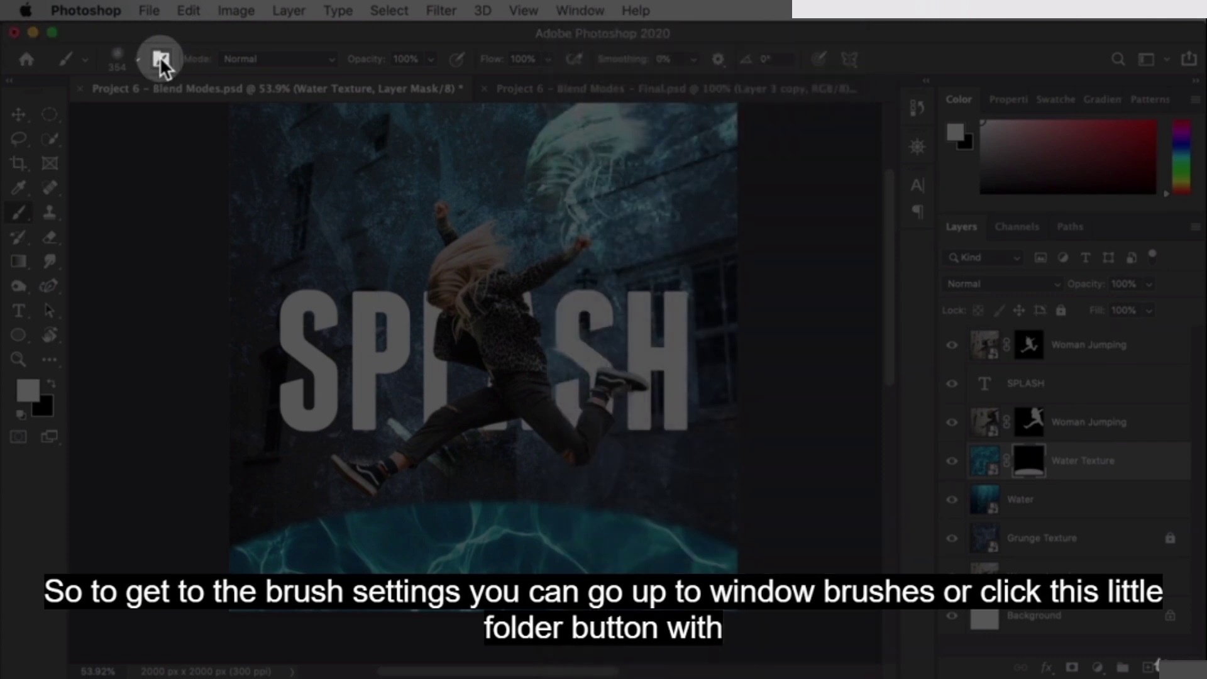
{"action": "left_click", "coordinate": [159, 58]}
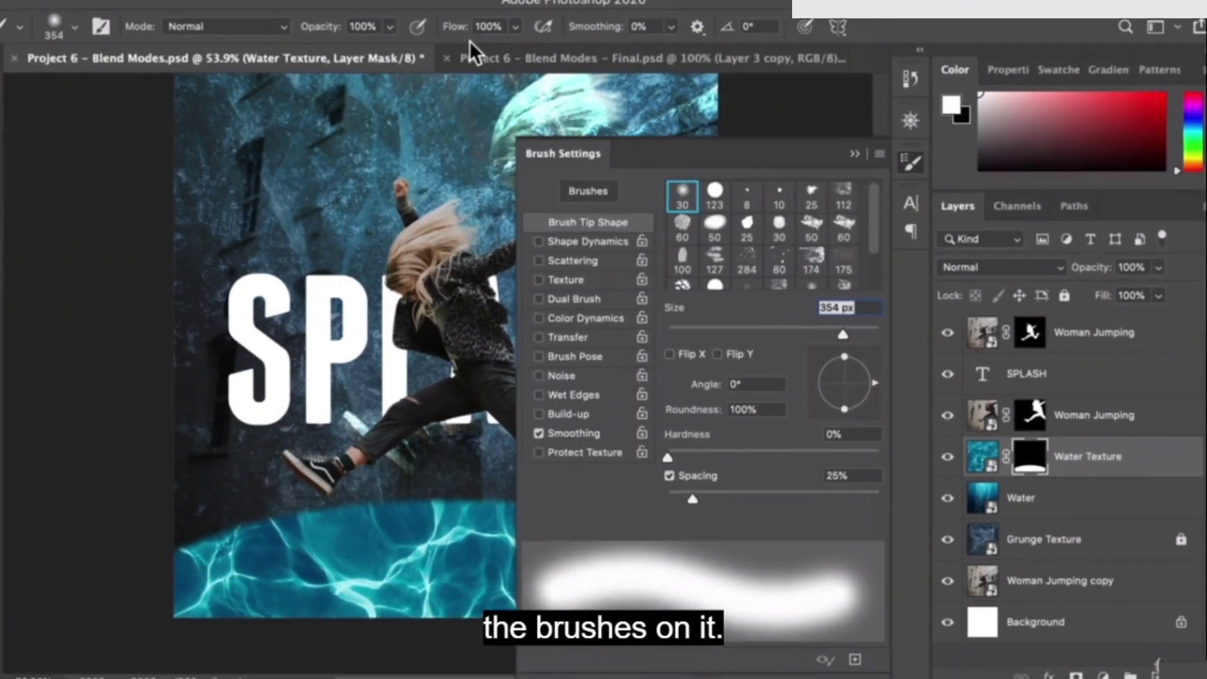
{"action": "scroll", "coordinate": [806, 200], "scroll_direction": "down", "scroll_amount": 2}
{"action": "scroll", "coordinate": [806, 200], "scroll_direction": "up", "scroll_amount": 2}
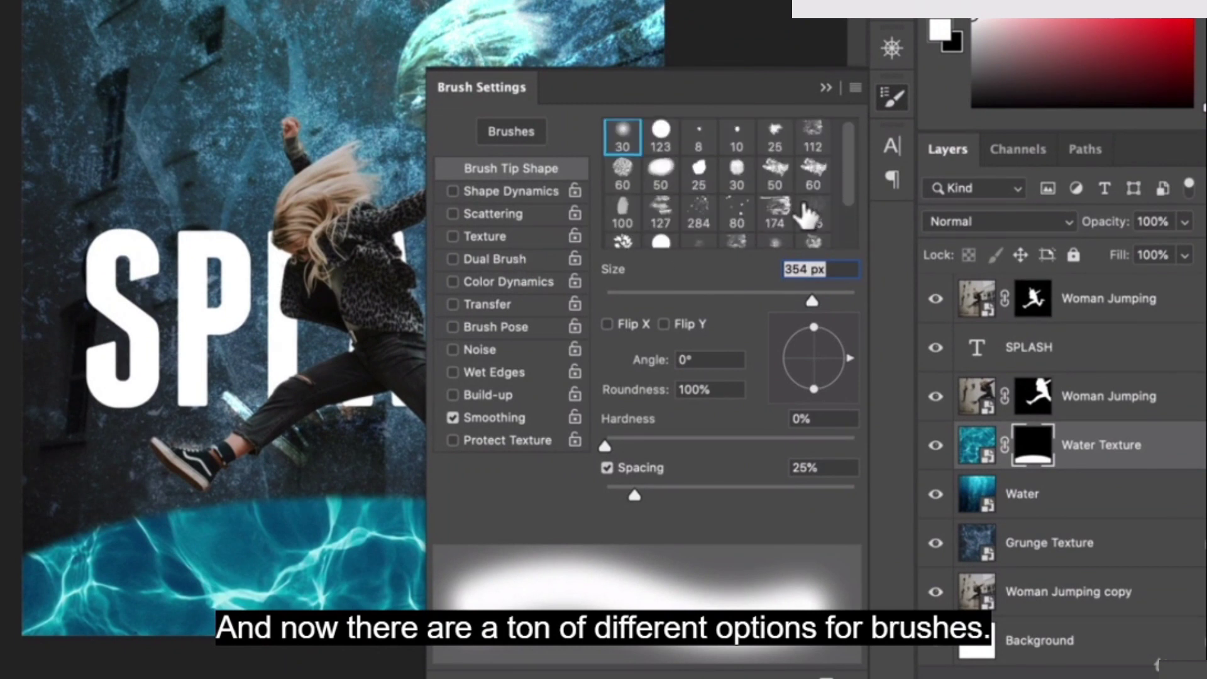
{"action": "scroll", "coordinate": [806, 213], "scroll_direction": "down", "scroll_amount": 2}
{"action": "scroll", "coordinate": [776, 202], "scroll_direction": "up", "scroll_amount": 2}
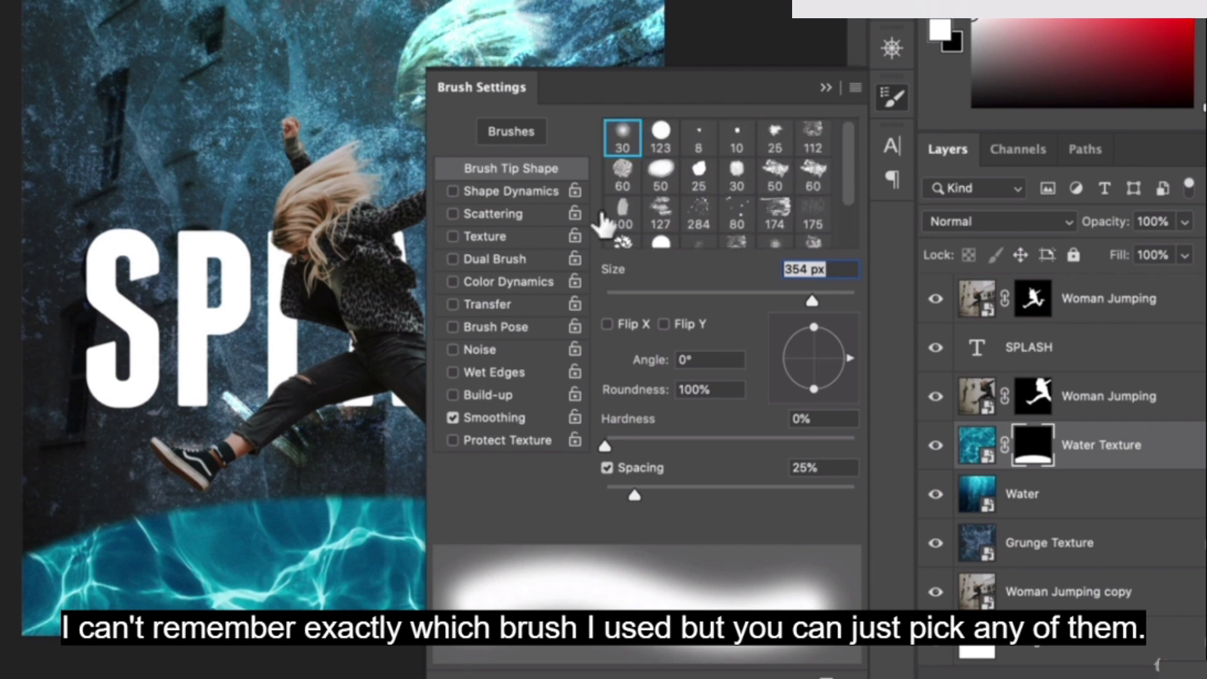
{"action": "left_click", "coordinate": [511, 191]}
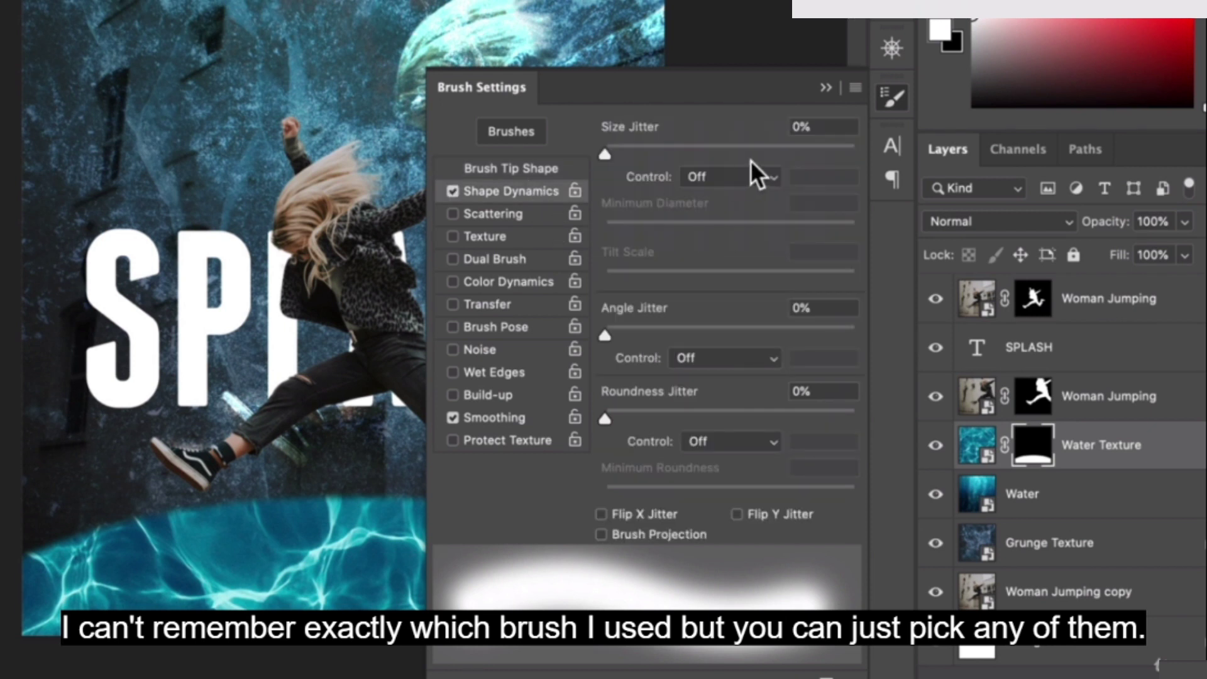
{"action": "left_click", "coordinate": [503, 166]}
{"action": "scroll", "coordinate": [727, 194], "scroll_direction": "down", "scroll_amount": 1}
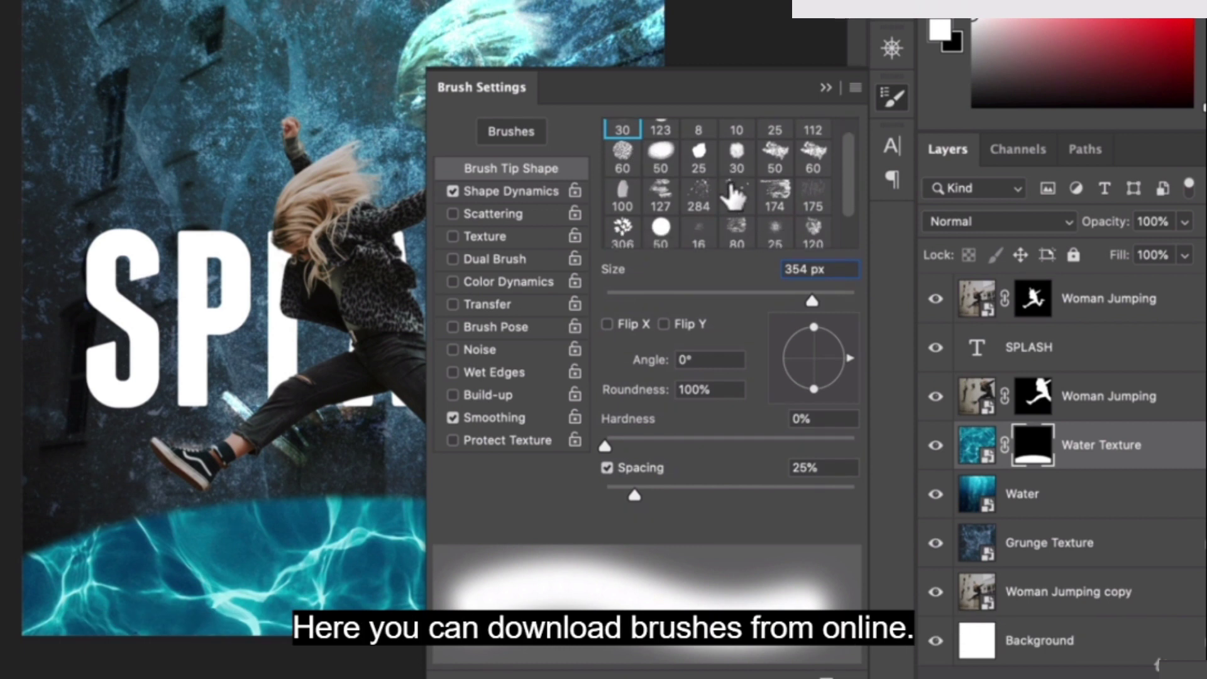
Step: Compare several textured brush tips and choose the 283 px speckled one
{"action": "left_click", "coordinate": [736, 223]}
{"action": "left_click", "coordinate": [779, 224]}
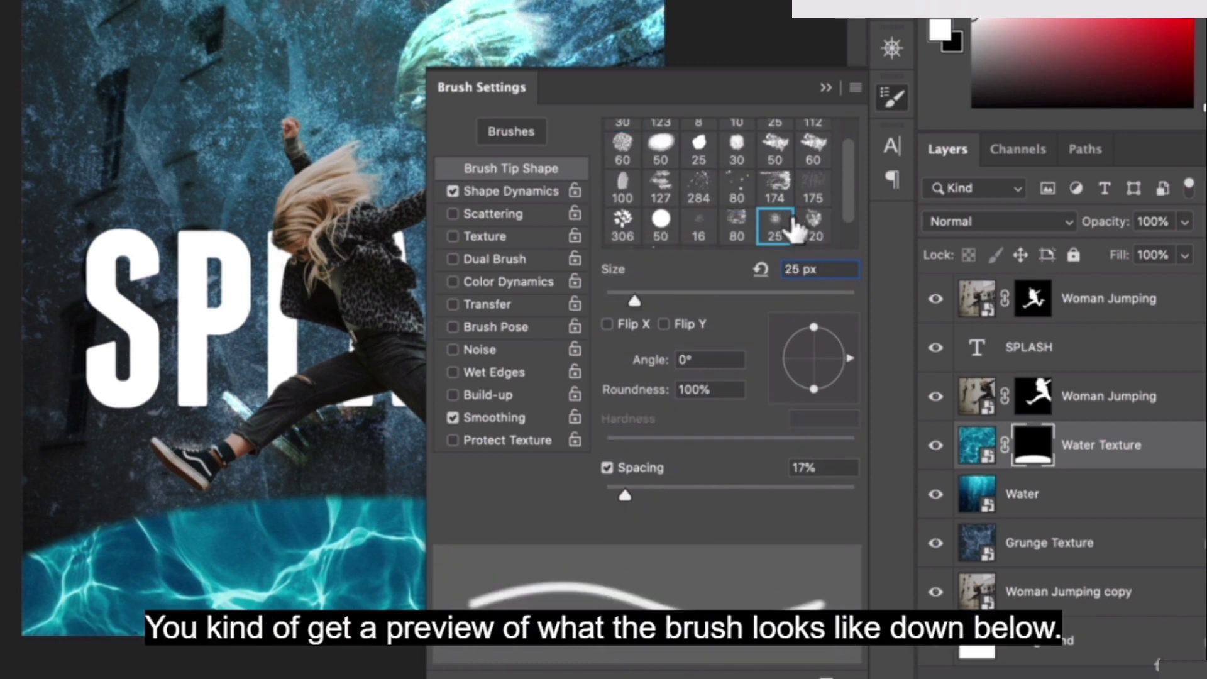
{"action": "left_click", "coordinate": [737, 221]}
{"action": "left_click", "coordinate": [734, 191]}
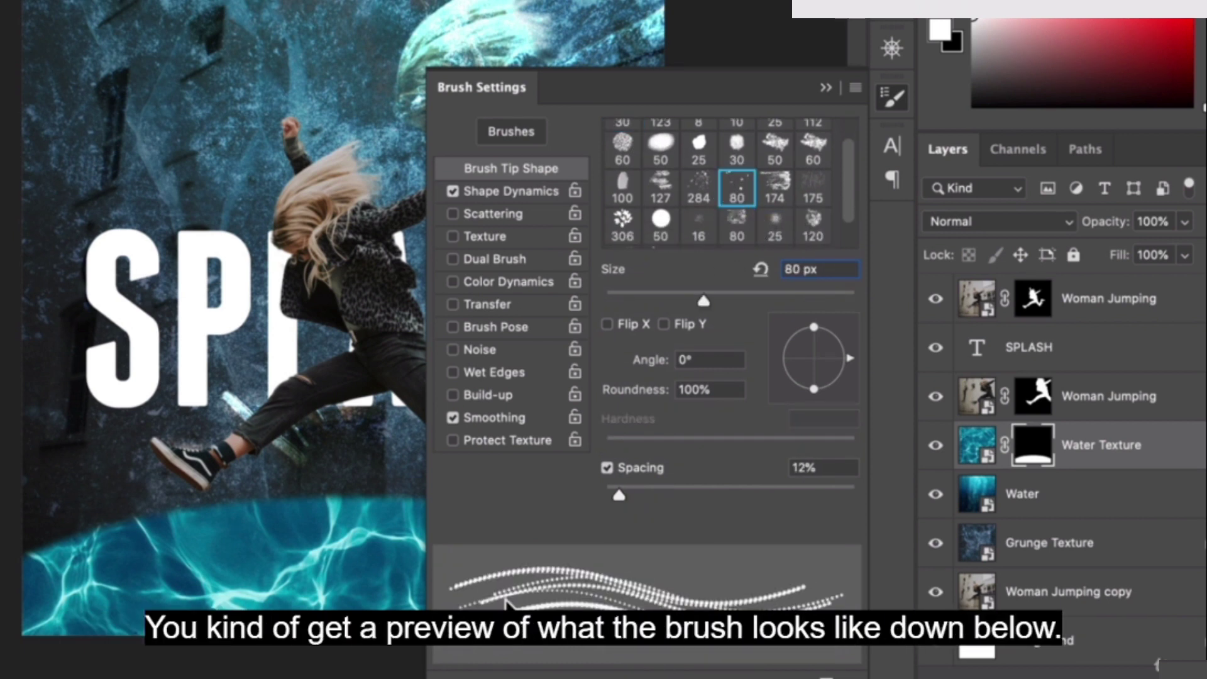
{"action": "left_click", "coordinate": [623, 150]}
{"action": "scroll", "coordinate": [622, 151], "scroll_direction": "up", "scroll_amount": 2}
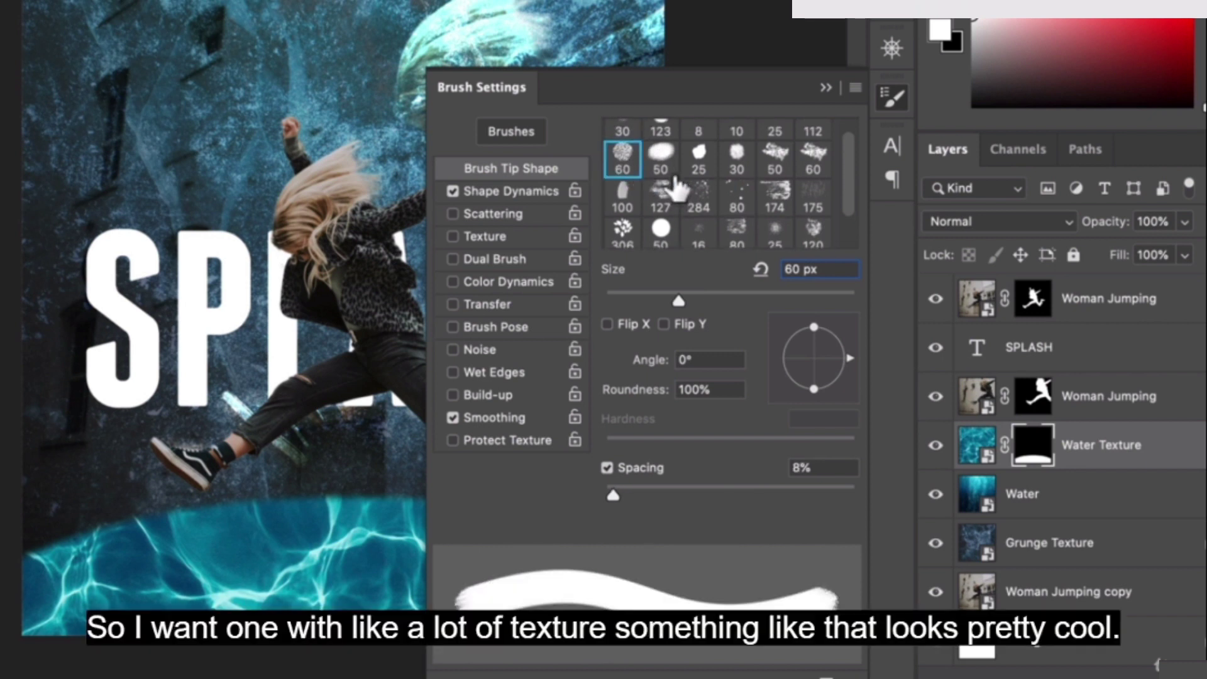
{"action": "scroll", "coordinate": [770, 189], "scroll_direction": "down", "scroll_amount": 2}
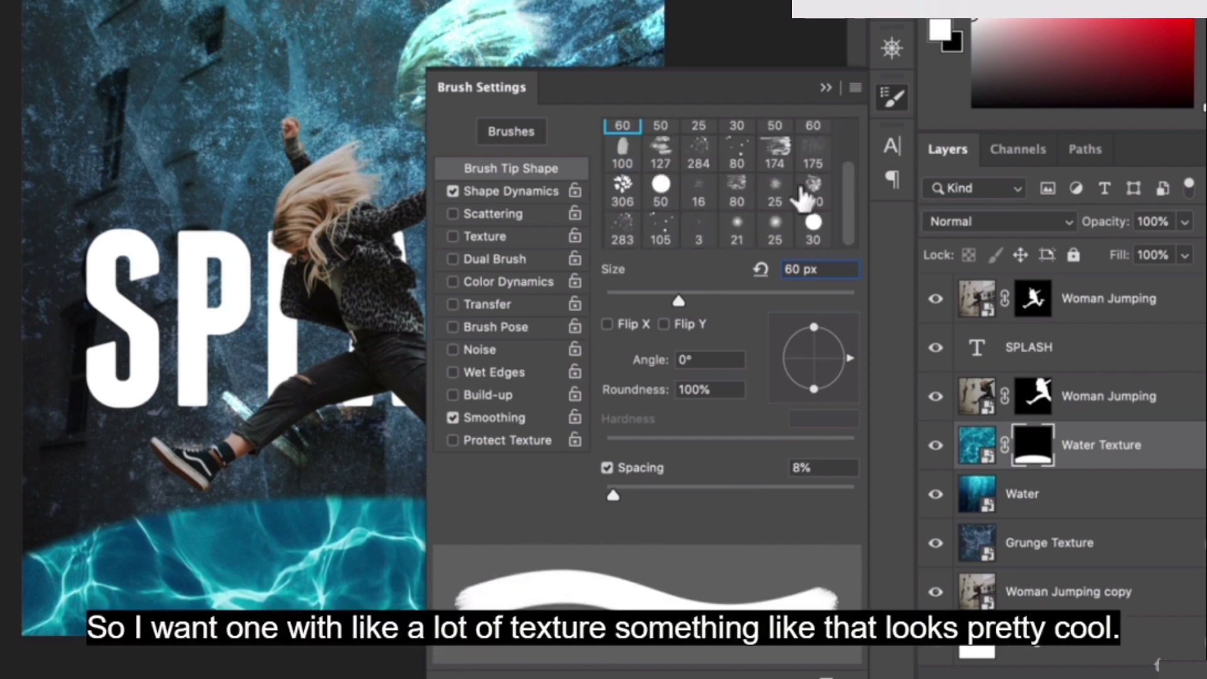
{"action": "left_click", "coordinate": [623, 228]}
{"action": "left_click", "coordinate": [660, 228]}
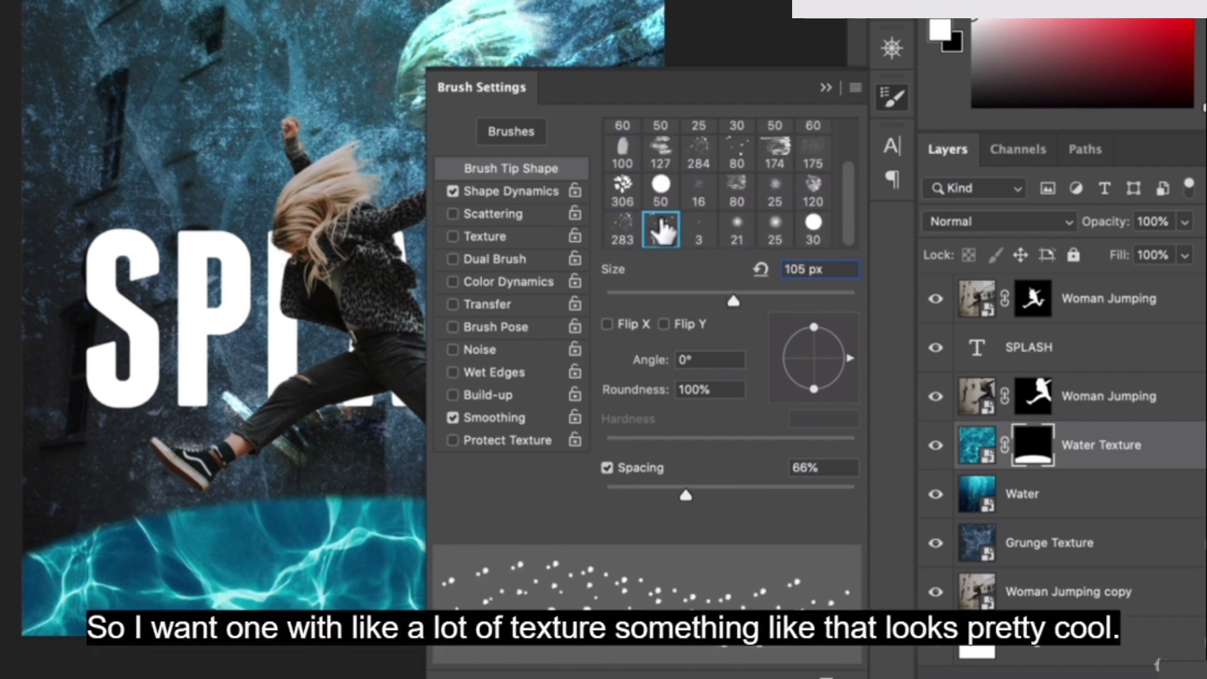
{"action": "left_click", "coordinate": [623, 229]}
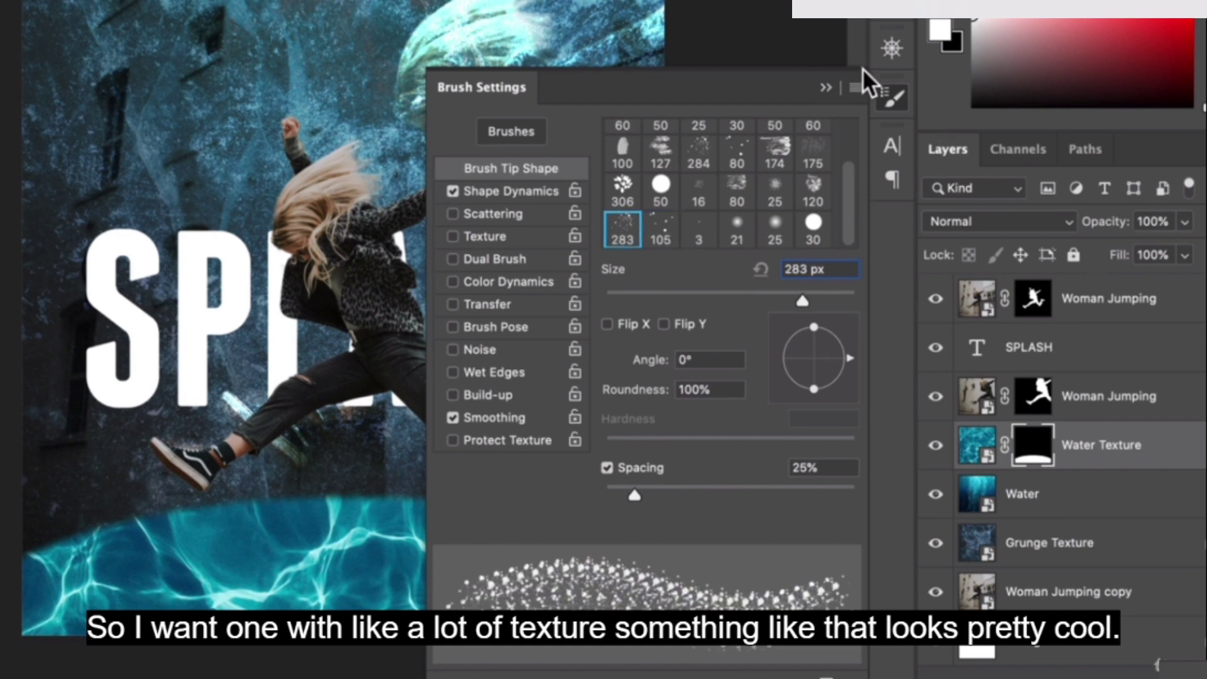
{"action": "left_click", "coordinate": [893, 97]}
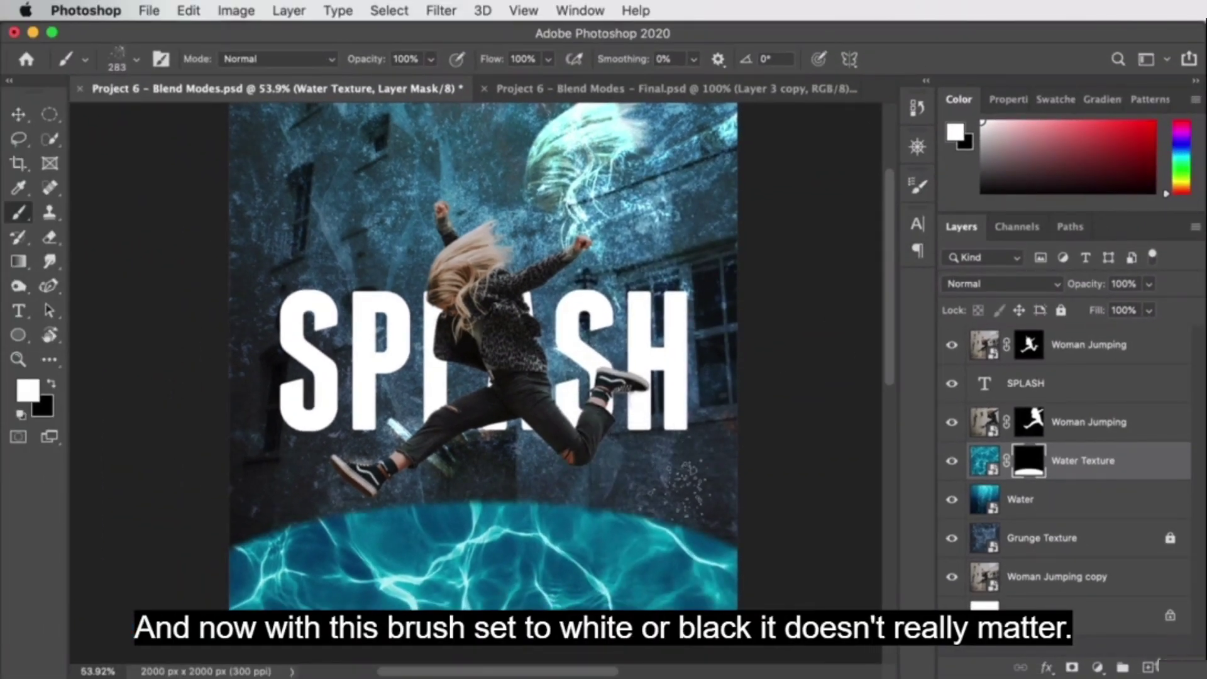
Step: Try roughening the puddle's upper edge on the Water Texture mask with the speckled brush at 157 px, painting in white and black
{"action": "left_click_drag", "start_coordinate": [579, 489], "coordinate": [537, 491]}
{"action": "left_click_drag", "start_coordinate": [636, 497], "coordinate": [636, 496]}
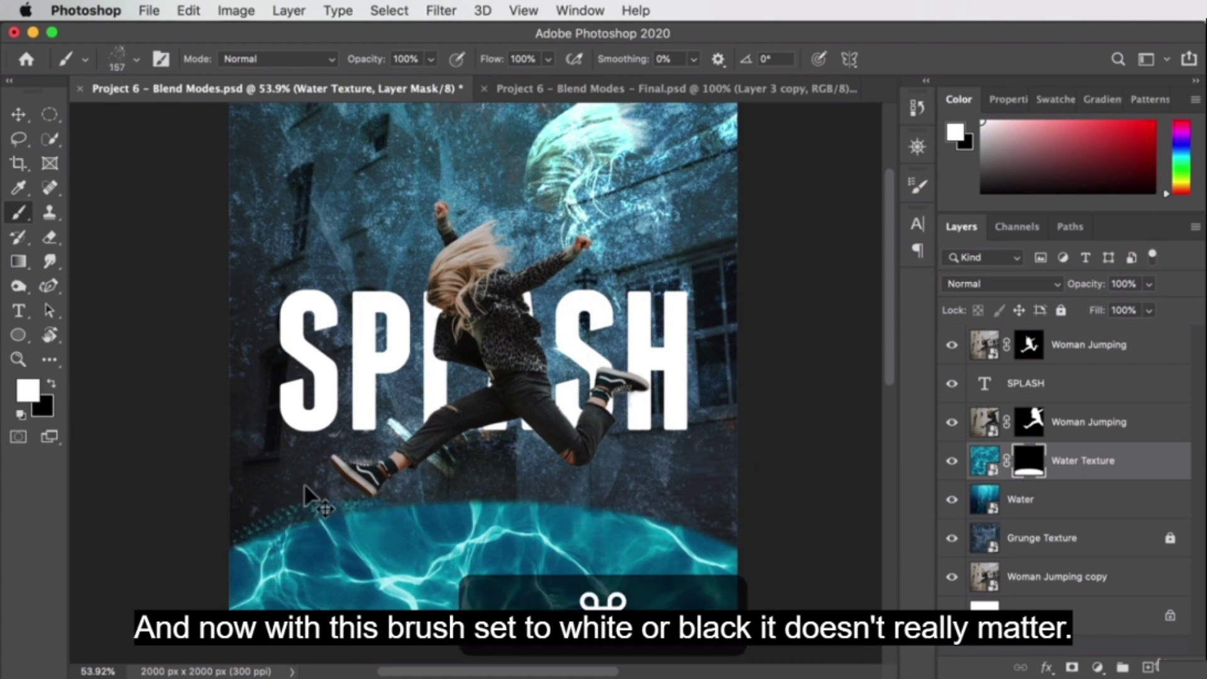
{"action": "left_click", "coordinate": [50, 383]}
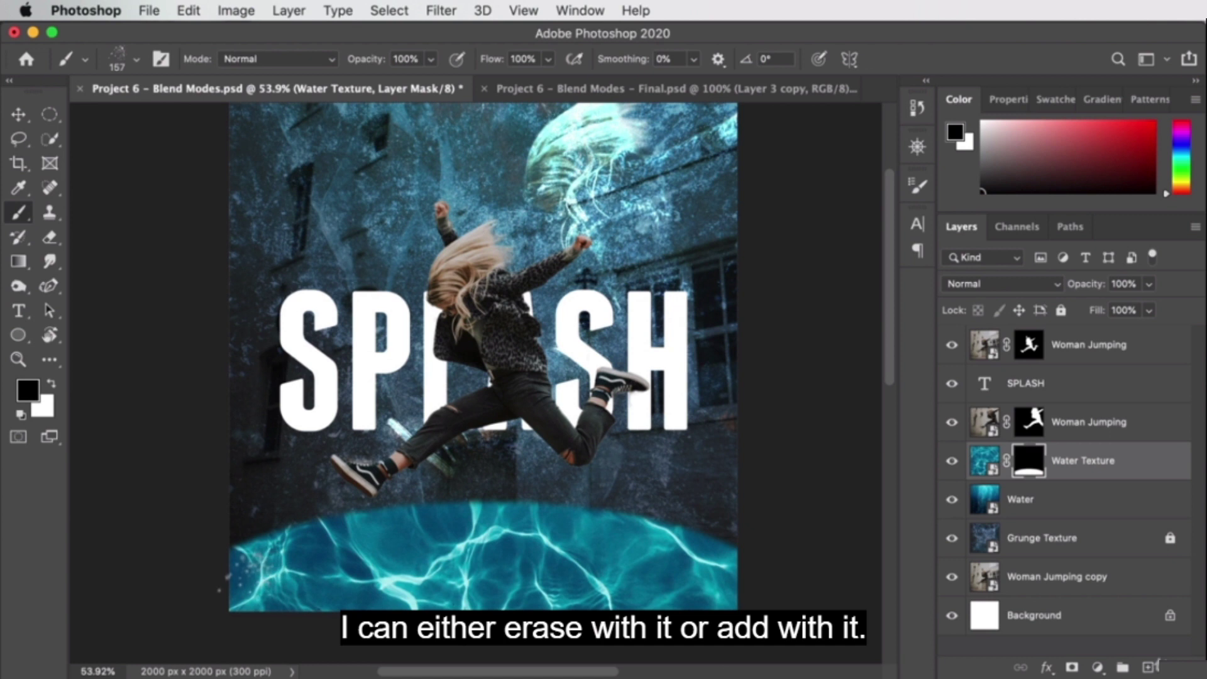
{"action": "mouse_move", "coordinate": [225, 552]}
{"action": "left_mouse_down"}
{"action": "mouse_move", "coordinate": [423, 504]}
{"action": "mouse_move", "coordinate": [737, 542]}
{"action": "mouse_move", "coordinate": [460, 507]}
{"action": "mouse_move", "coordinate": [236, 553]}
{"action": "mouse_move", "coordinate": [490, 493]}
{"action": "mouse_move", "coordinate": [764, 548]}
{"action": "mouse_move", "coordinate": [298, 526]}
{"action": "mouse_move", "coordinate": [336, 515]}
{"action": "mouse_move", "coordinate": [756, 557]}
{"action": "left_mouse_up"}
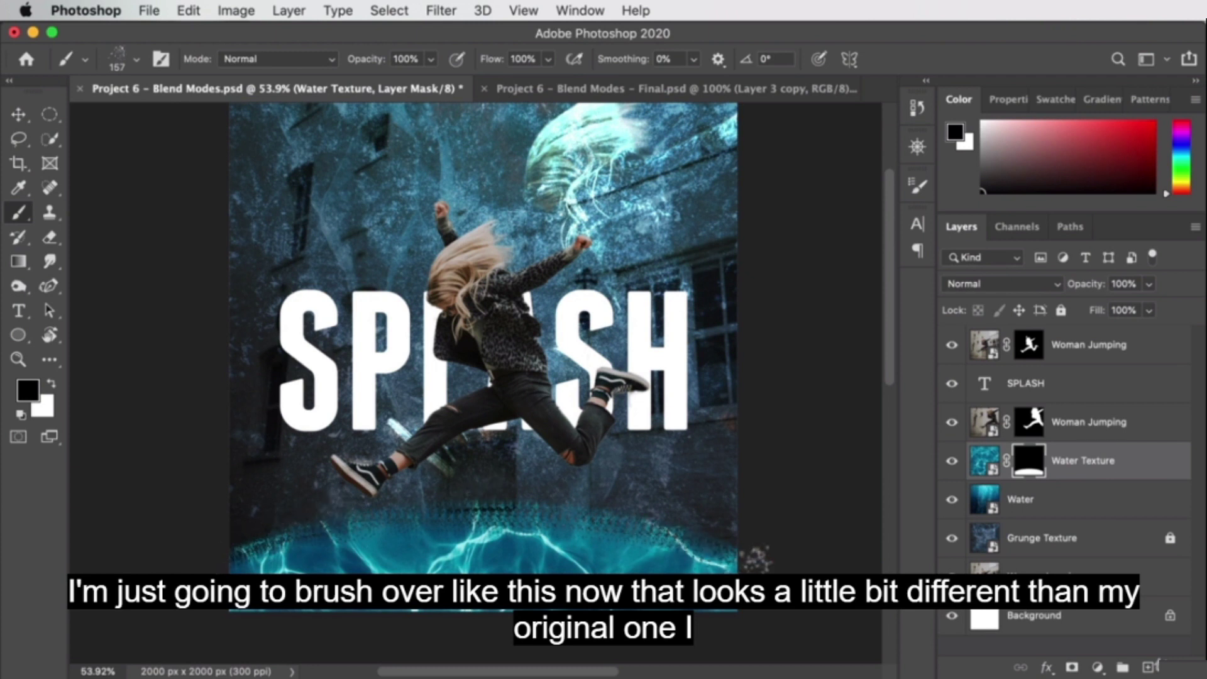
{"action": "mouse_move", "coordinate": [660, 525]}
{"action": "left_mouse_down"}
{"action": "mouse_move", "coordinate": [211, 547]}
{"action": "mouse_move", "coordinate": [786, 485]}
{"action": "left_mouse_up"}
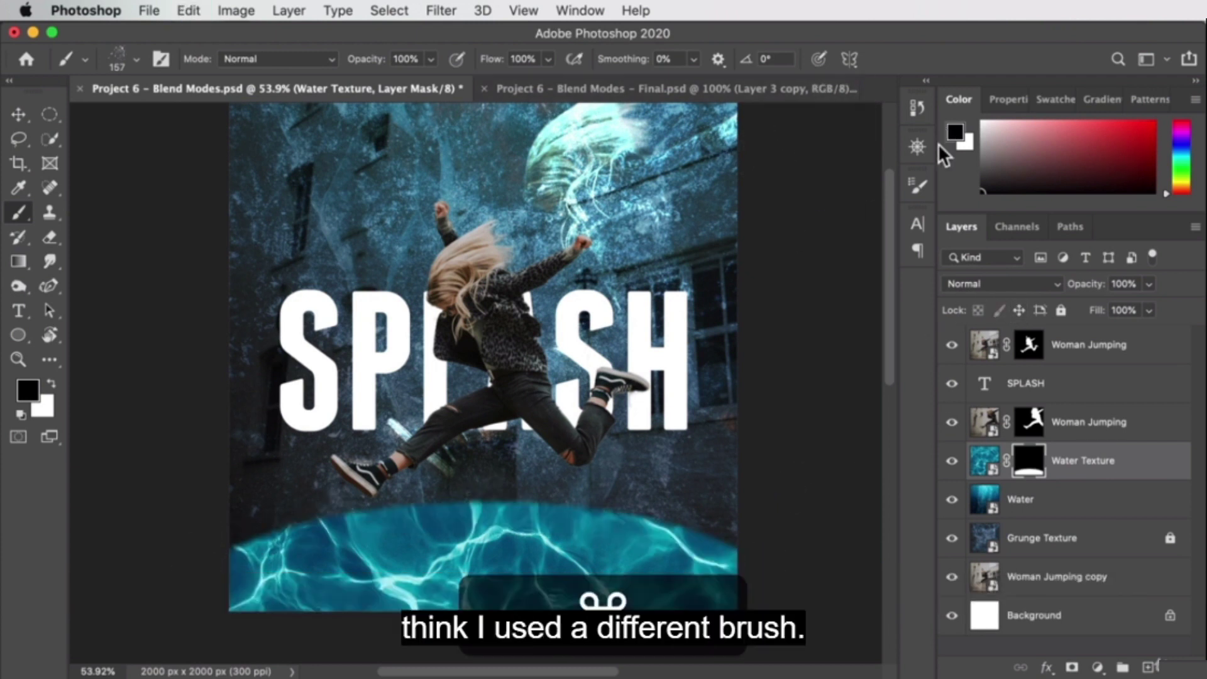
Step: Switch to the rough-textured 120 px brush tip and make white the foreground color for painting on the mask
{"action": "left_click", "coordinate": [920, 186]}
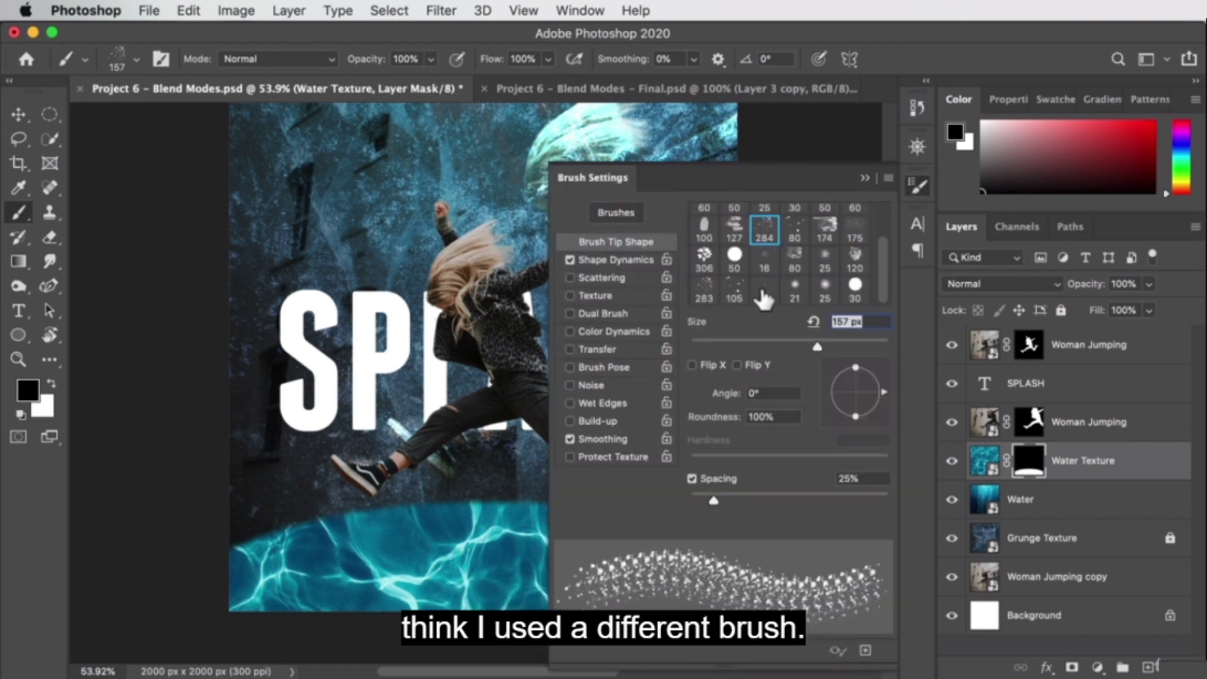
{"action": "left_click", "coordinate": [796, 263]}
{"action": "left_click", "coordinate": [825, 263]}
{"action": "left_click", "coordinate": [855, 263]}
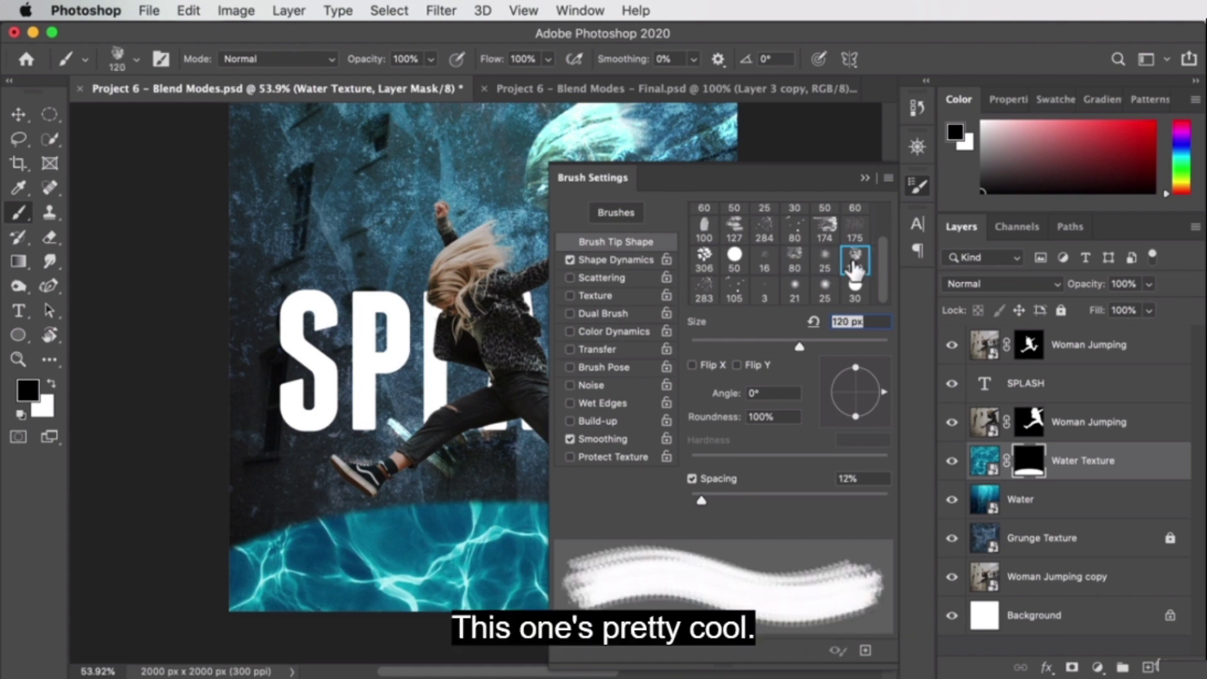
{"action": "scroll", "coordinate": [855, 269], "scroll_direction": "up", "scroll_amount": 1}
{"action": "left_click", "coordinate": [763, 264]}
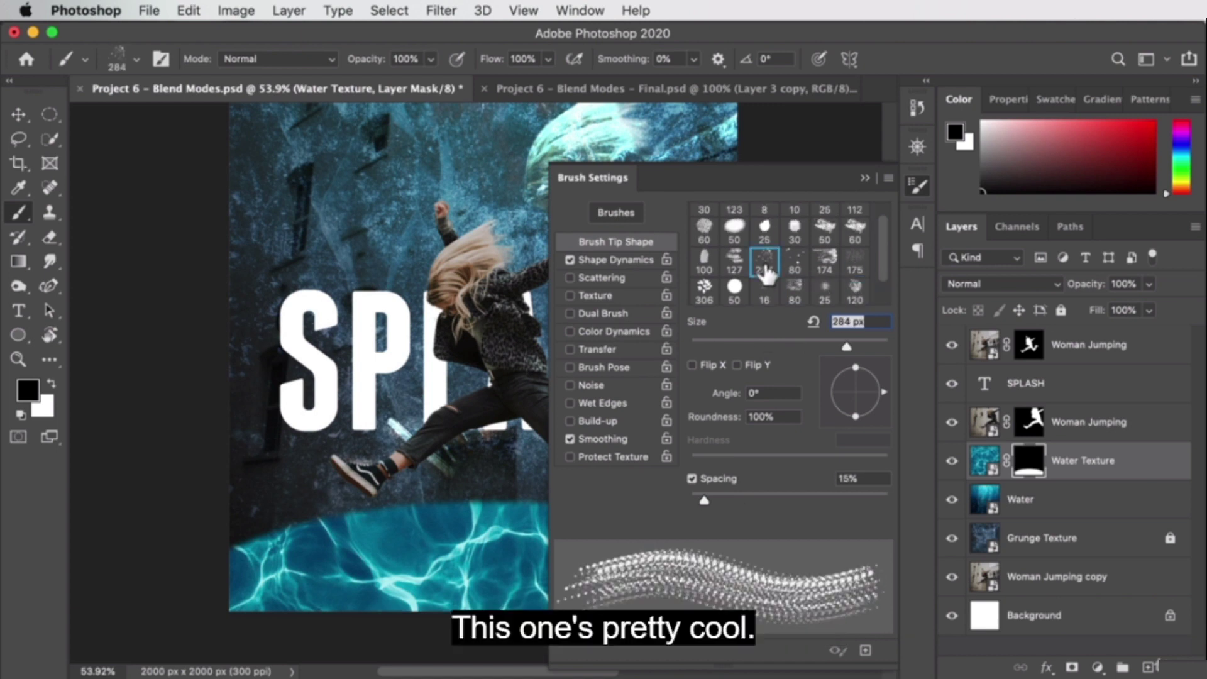
{"action": "left_click", "coordinate": [865, 289]}
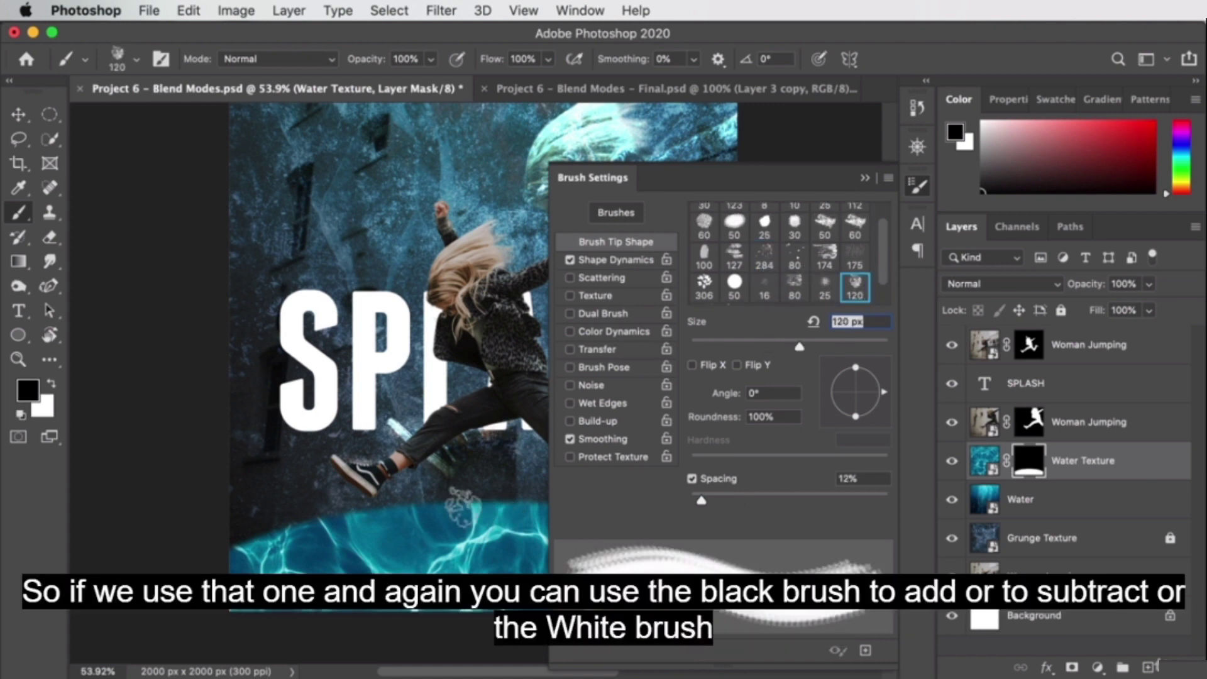
{"action": "left_click", "coordinate": [922, 178]}
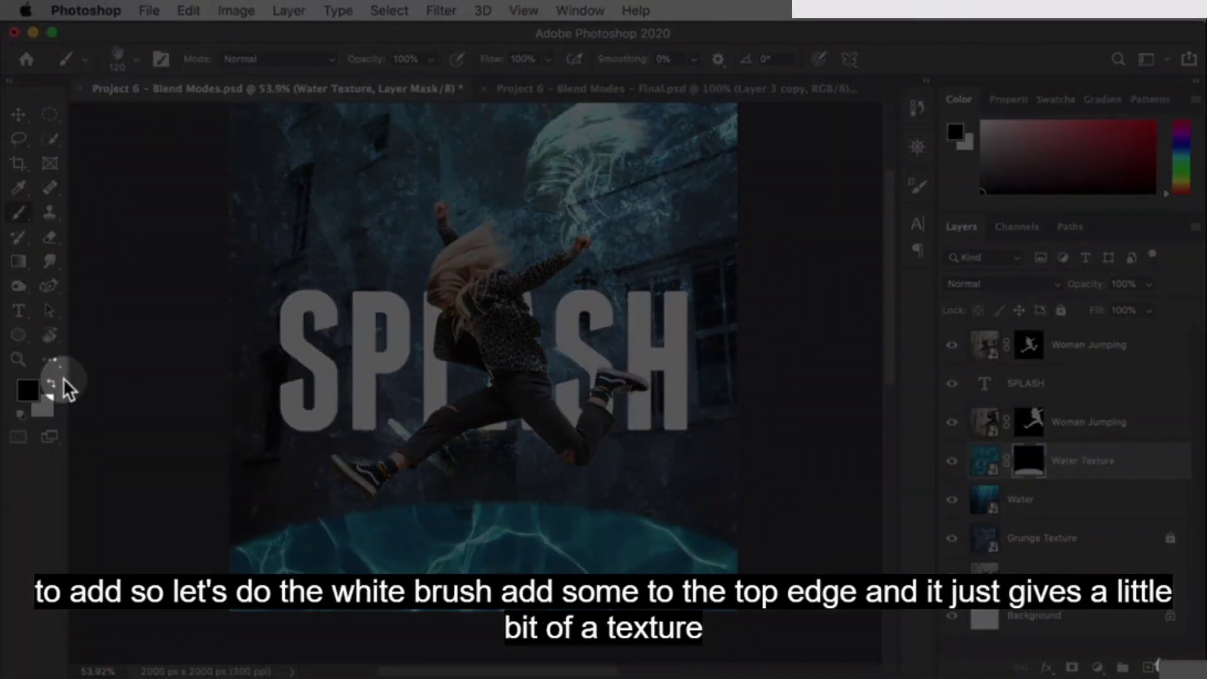
{"action": "left_click", "coordinate": [53, 384]}
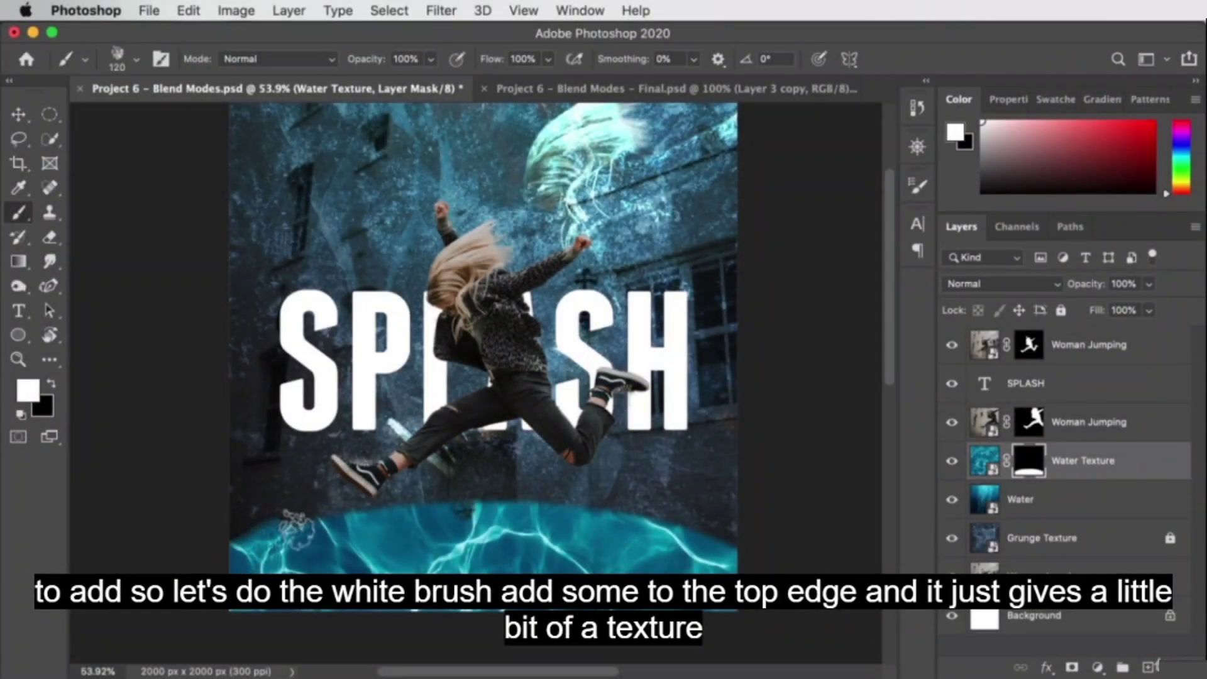
Step: Try painting the puddle's upper edge in white with the rough 120 px brush, and undo the strokes
{"action": "mouse_move", "coordinate": [385, 516]}
{"action": "left_mouse_down"}
{"action": "mouse_move", "coordinate": [212, 557]}
{"action": "mouse_move", "coordinate": [366, 502]}
{"action": "mouse_move", "coordinate": [440, 492]}
{"action": "mouse_move", "coordinate": [560, 509]}
{"action": "mouse_move", "coordinate": [446, 518]}
{"action": "mouse_move", "coordinate": [623, 503]}
{"action": "mouse_move", "coordinate": [678, 507]}
{"action": "mouse_move", "coordinate": [735, 541]}
{"action": "left_mouse_up"}
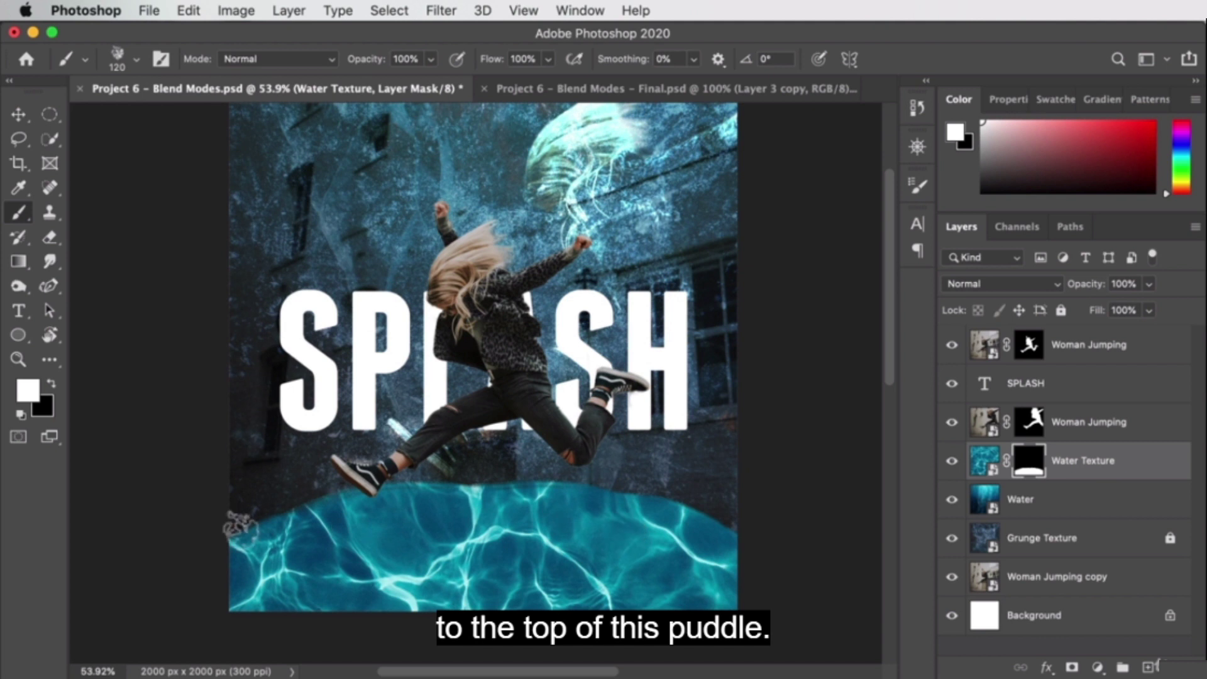
{"action": "key", "text": "super+z"}
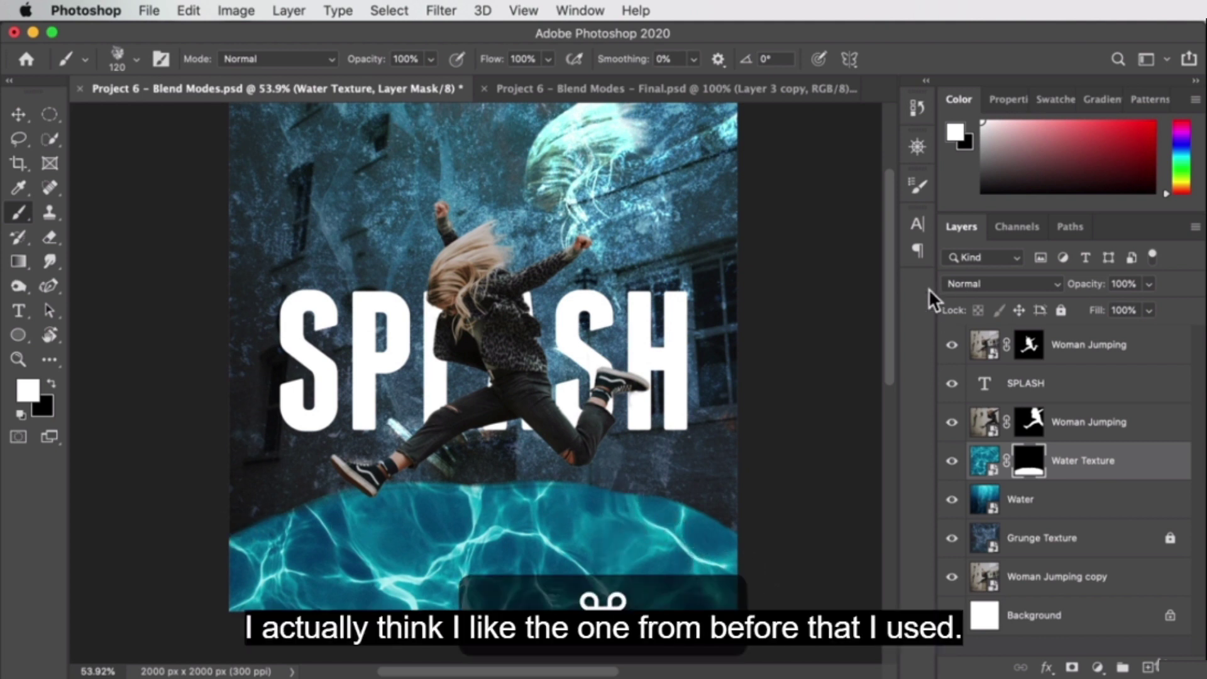
{"action": "key", "text": "super+z"}
{"action": "key", "text": "super+z"}
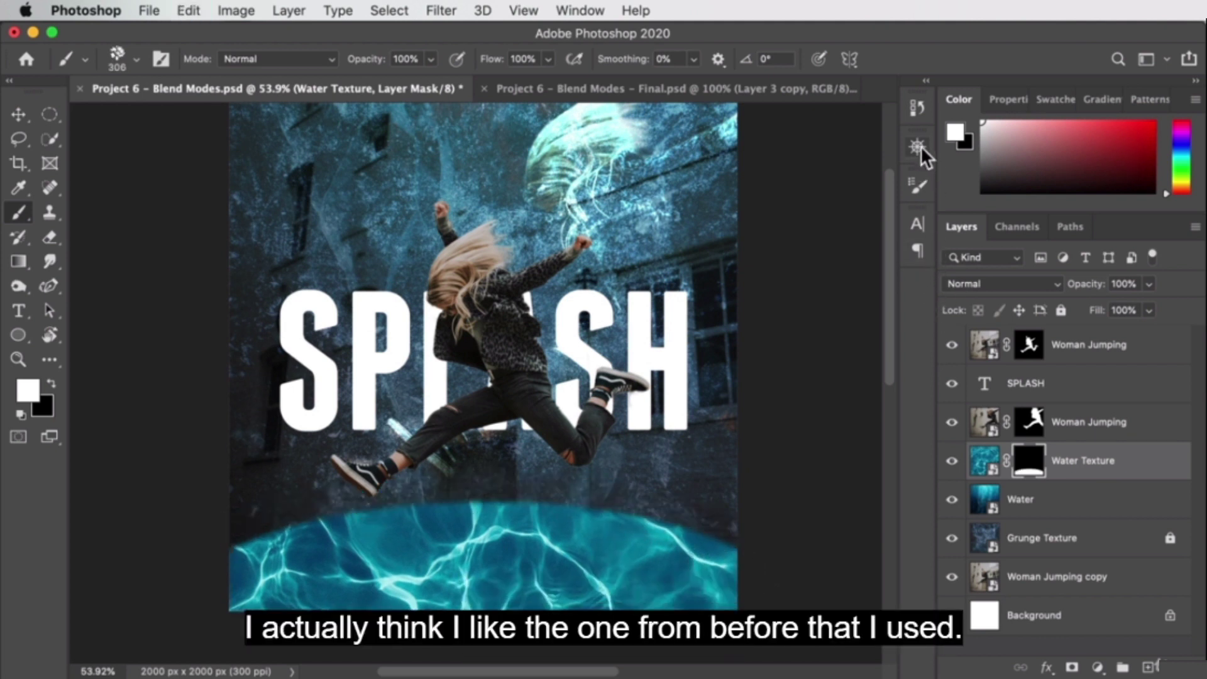
Step: Roughen the puddle's upper edge on the Water Texture mask in white, using the textured 306 px brush tip resized to 138 px
{"action": "left_click", "coordinate": [918, 182]}
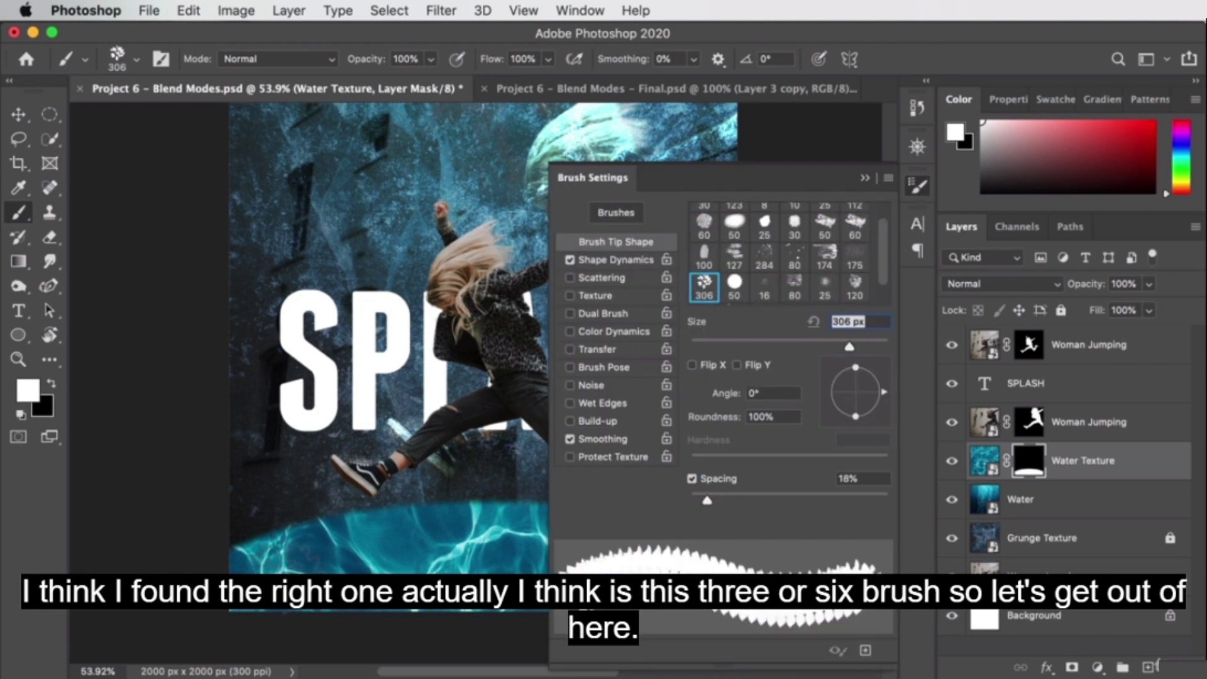
{"action": "left_click", "coordinate": [918, 185]}
{"action": "left_click", "coordinate": [107, 57]}
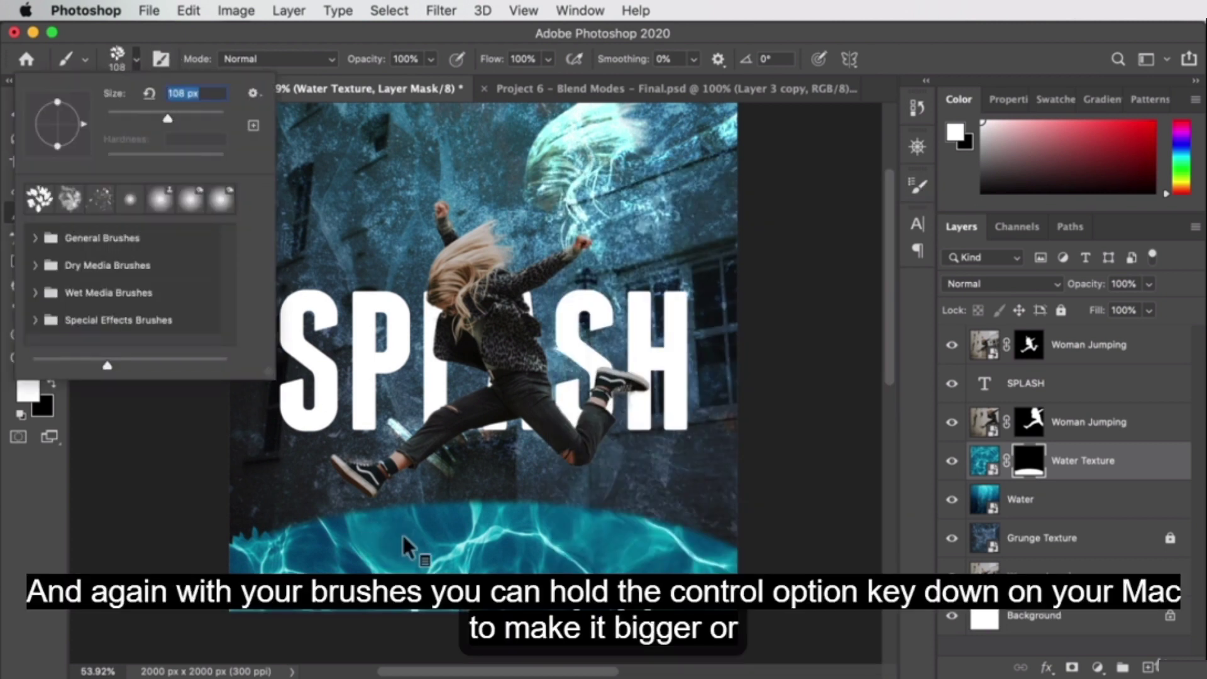
{"action": "mouse_move", "coordinate": [405, 535]}
{"action": "left_mouse_down"}
{"action": "mouse_move", "coordinate": [383, 534]}
{"action": "mouse_move", "coordinate": [428, 545]}
{"action": "mouse_move", "coordinate": [387, 545]}
{"action": "left_mouse_up"}
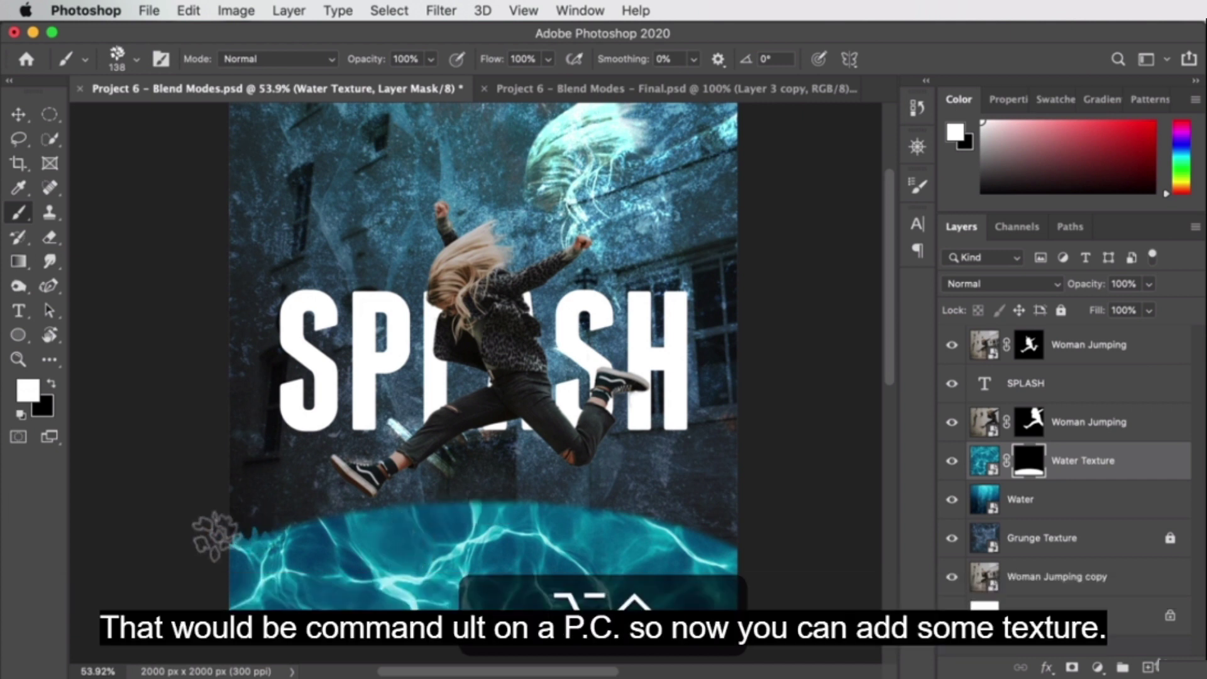
{"action": "left_click_drag", "start_coordinate": [228, 538], "coordinate": [312, 525]}
{"action": "mouse_move", "coordinate": [383, 506]}
{"action": "left_mouse_down"}
{"action": "mouse_move", "coordinate": [559, 503]}
{"action": "mouse_move", "coordinate": [723, 531]}
{"action": "mouse_move", "coordinate": [679, 534]}
{"action": "left_mouse_up"}
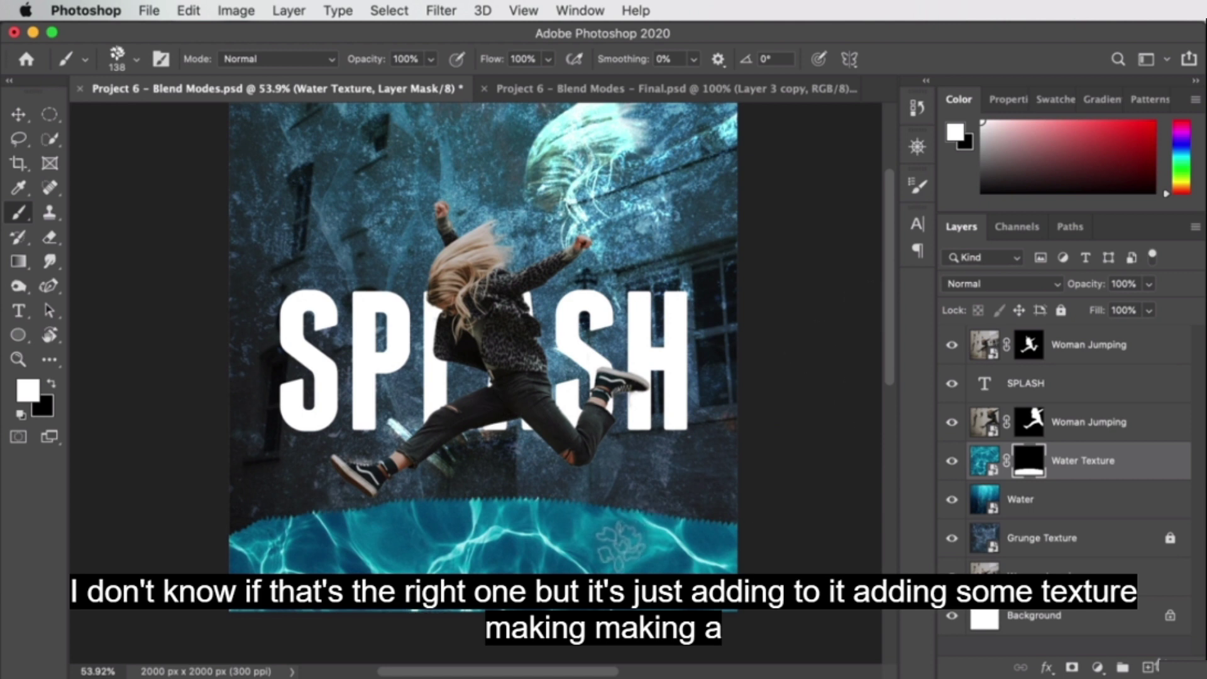
Step: Set the Water Texture layer's blend mode to Hard Light and move the puddle slightly down
{"action": "key", "text": "v"}
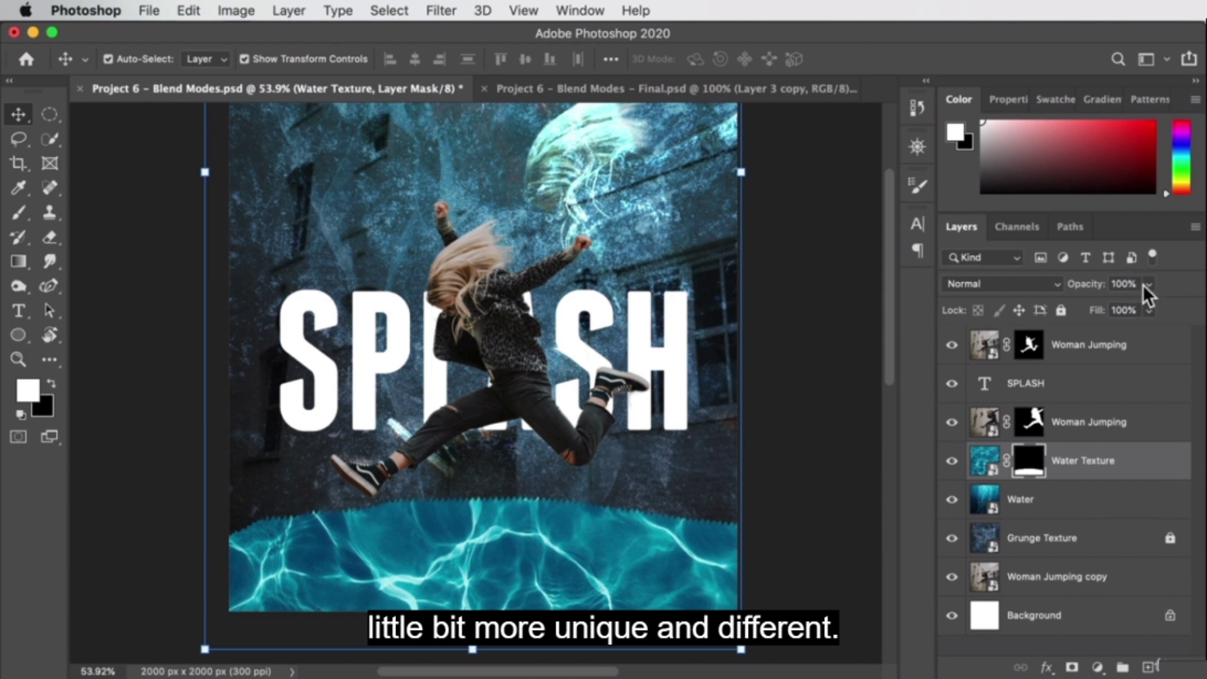
{"action": "left_click", "coordinate": [1038, 283]}
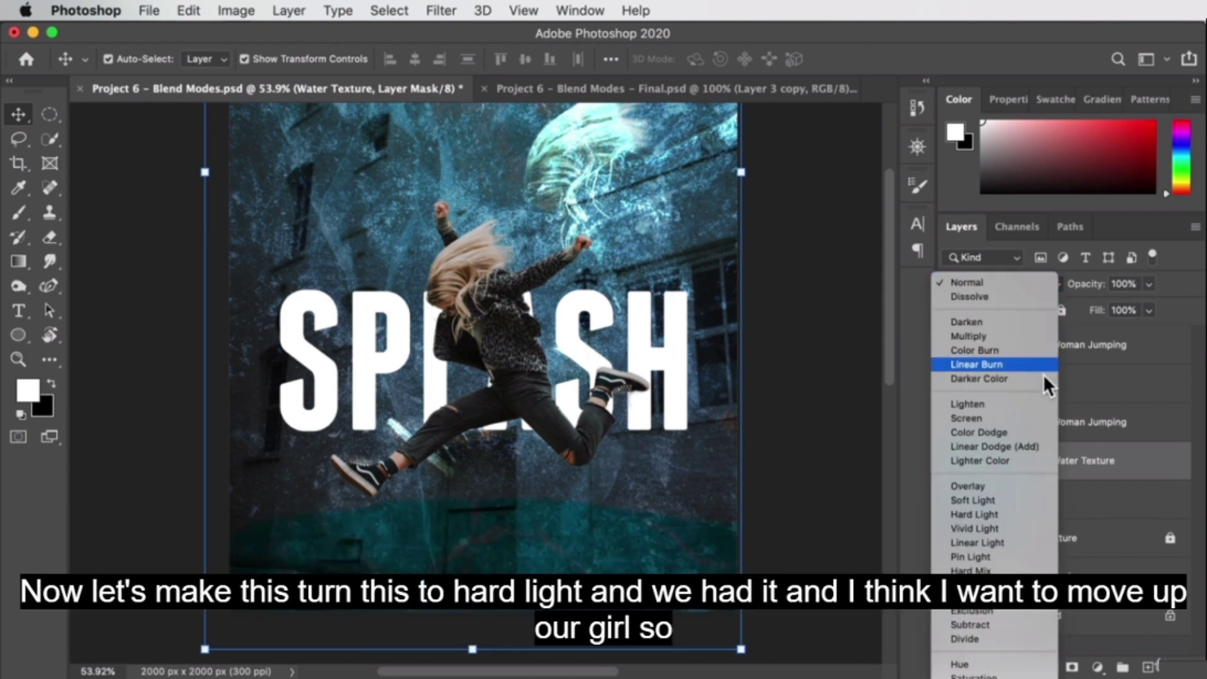
{"action": "left_click", "coordinate": [991, 513]}
{"action": "left_click_drag", "start_coordinate": [501, 542], "coordinate": [579, 530]}
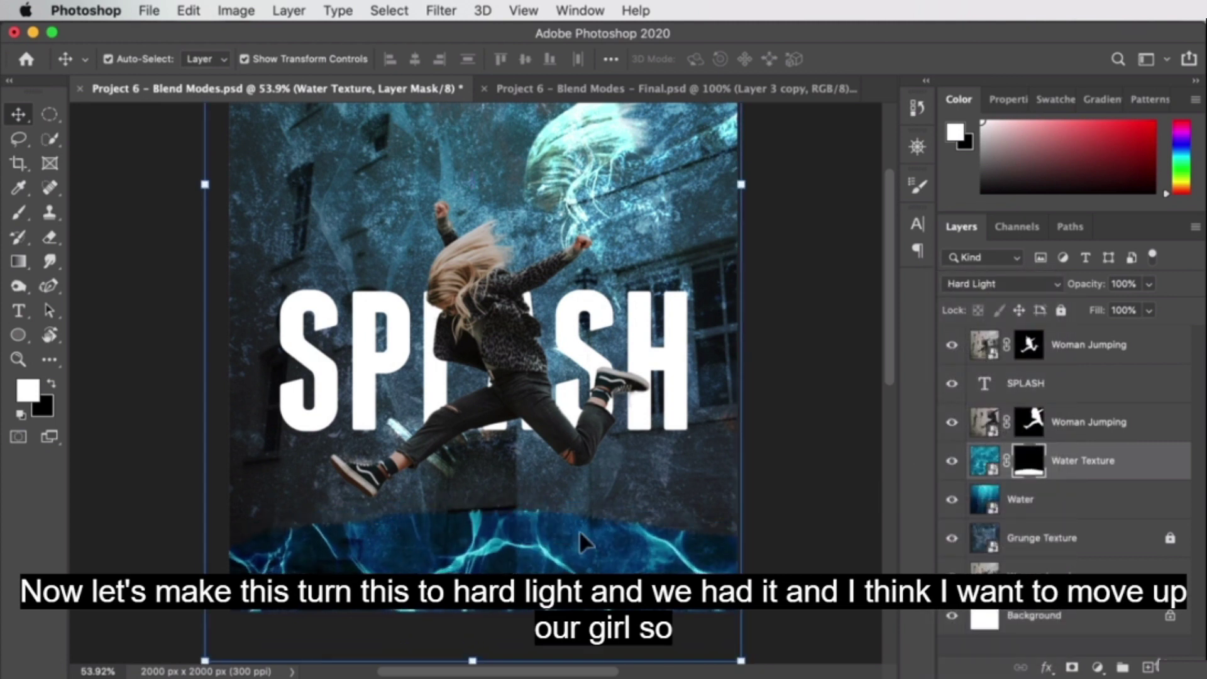
Step: Select the top Woman Jumping layer and nudge it slightly up the canvas
{"action": "left_click", "coordinate": [477, 263]}
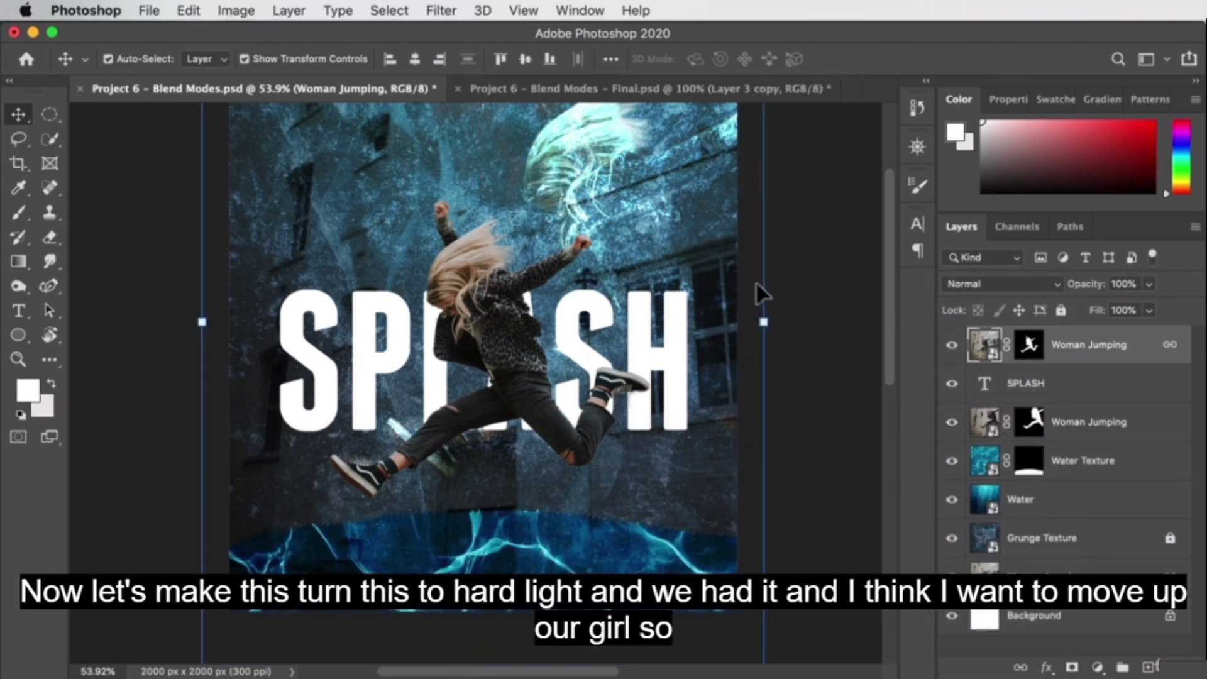
{"action": "scroll", "coordinate": [755, 281], "scroll_direction": "up", "scroll_amount": 2}
{"action": "scroll", "coordinate": [755, 281], "scroll_direction": "down", "scroll_amount": 1}
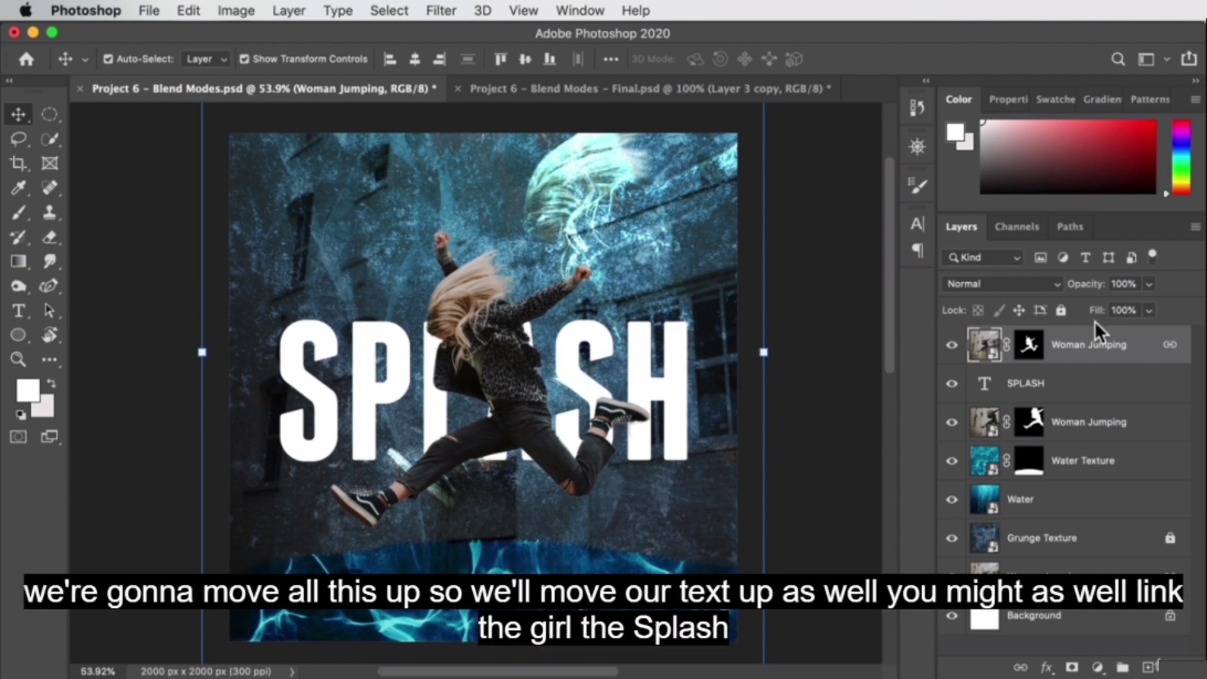
{"action": "key", "text": "shift+Up"}
{"action": "key", "text": "shift+Up"}
{"action": "key", "text": "shift+Up"}
{"action": "key", "text": "shift+Up"}
{"action": "key", "text": "shift+Up"}
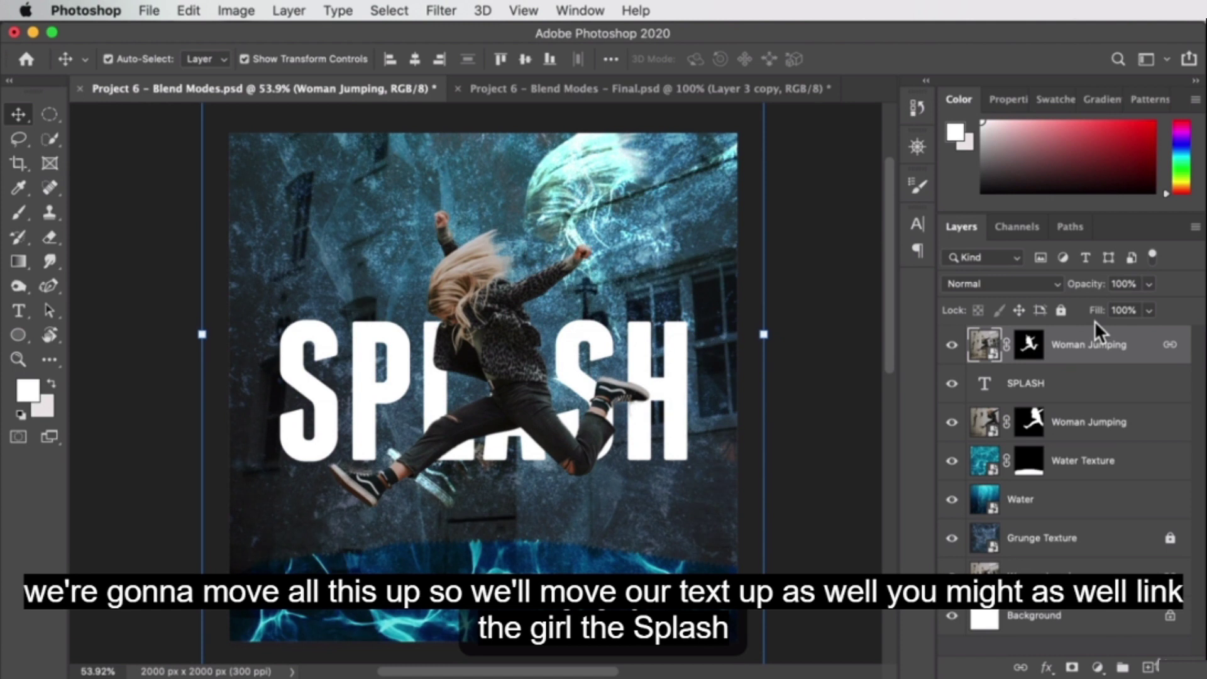
Step: Move the SPLASH text straight up about 102 px and link it to the top Woman Jumping layer
{"action": "left_click_drag", "start_coordinate": [337, 363], "coordinate": [333, 337]}
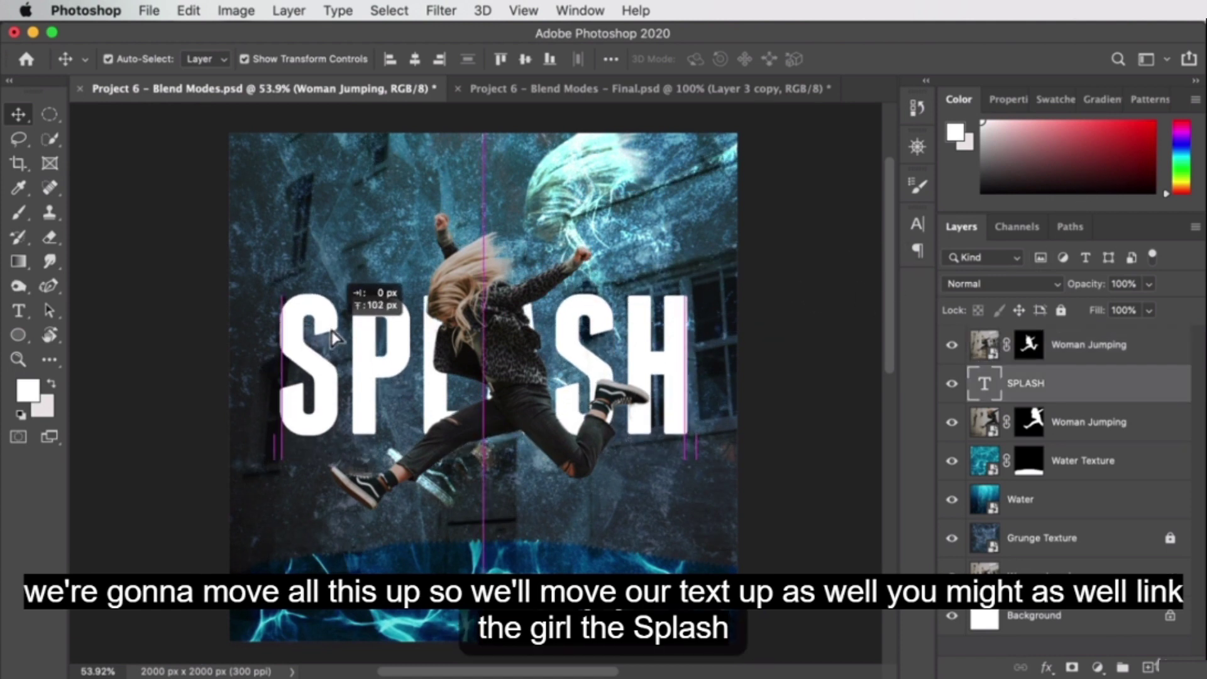
{"action": "left_click", "coordinate": [1127, 340], "text": "shift"}
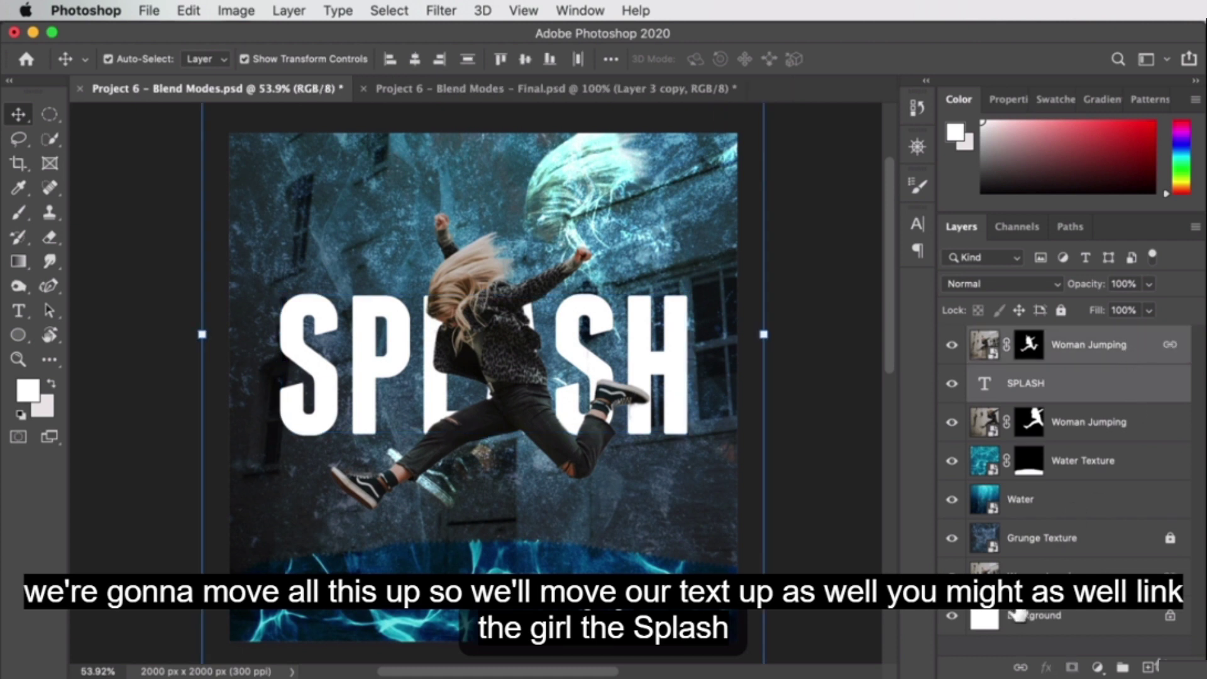
{"action": "left_click", "coordinate": [1020, 667]}
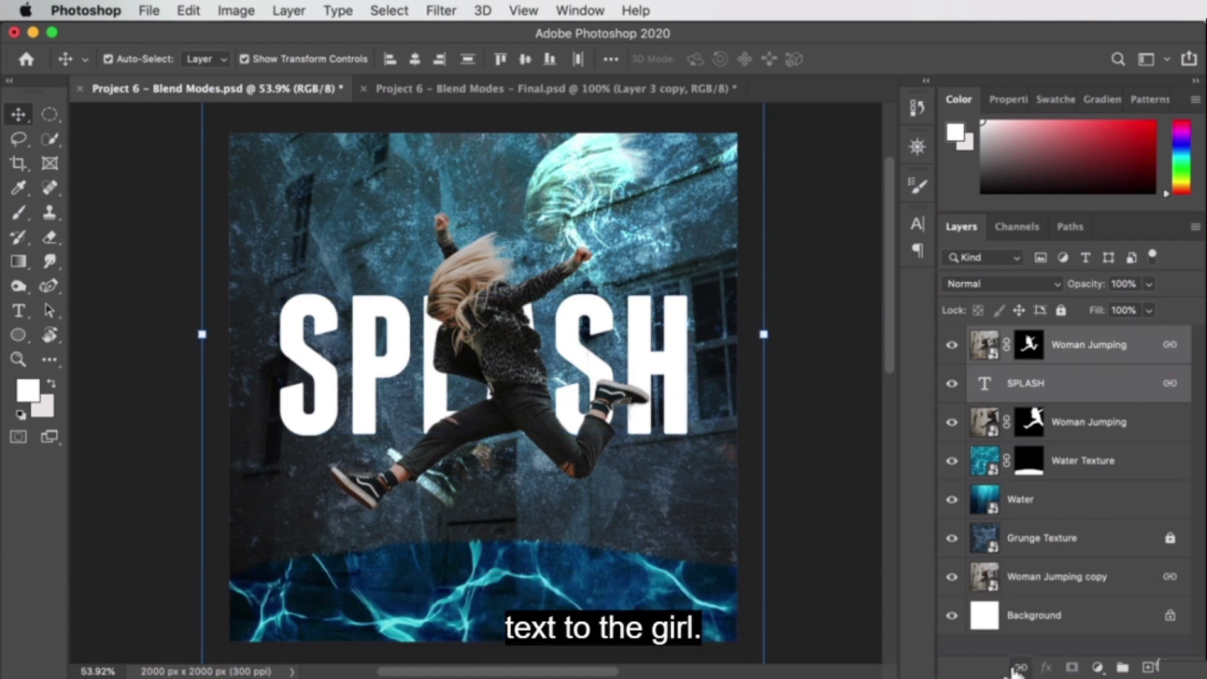
Step: Shift the Color Dodge Woman Jumping layer slightly to the right and deselect it
{"action": "left_click", "coordinate": [802, 279]}
{"action": "left_click_drag", "start_coordinate": [598, 161], "coordinate": [626, 158]}
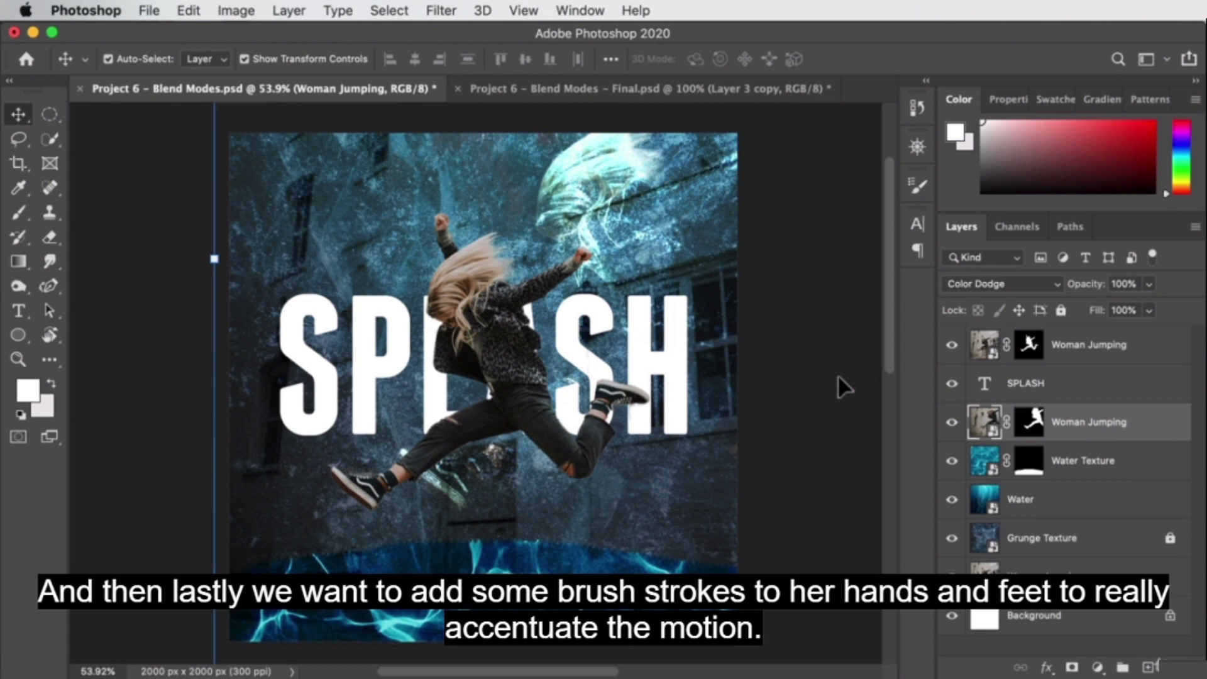
{"action": "left_click", "coordinate": [870, 349]}
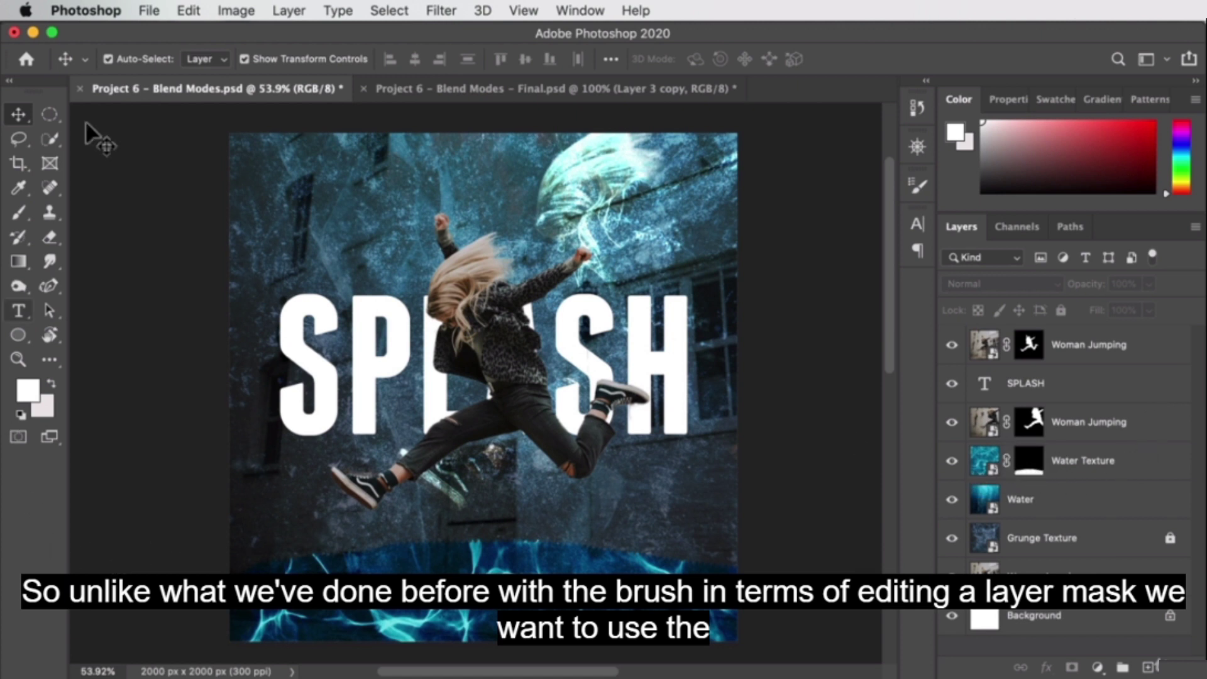
Step: Create a blank layer above all others and choose the 112 px bristly brush tip with 10% spacing
{"action": "left_click", "coordinate": [17, 211]}
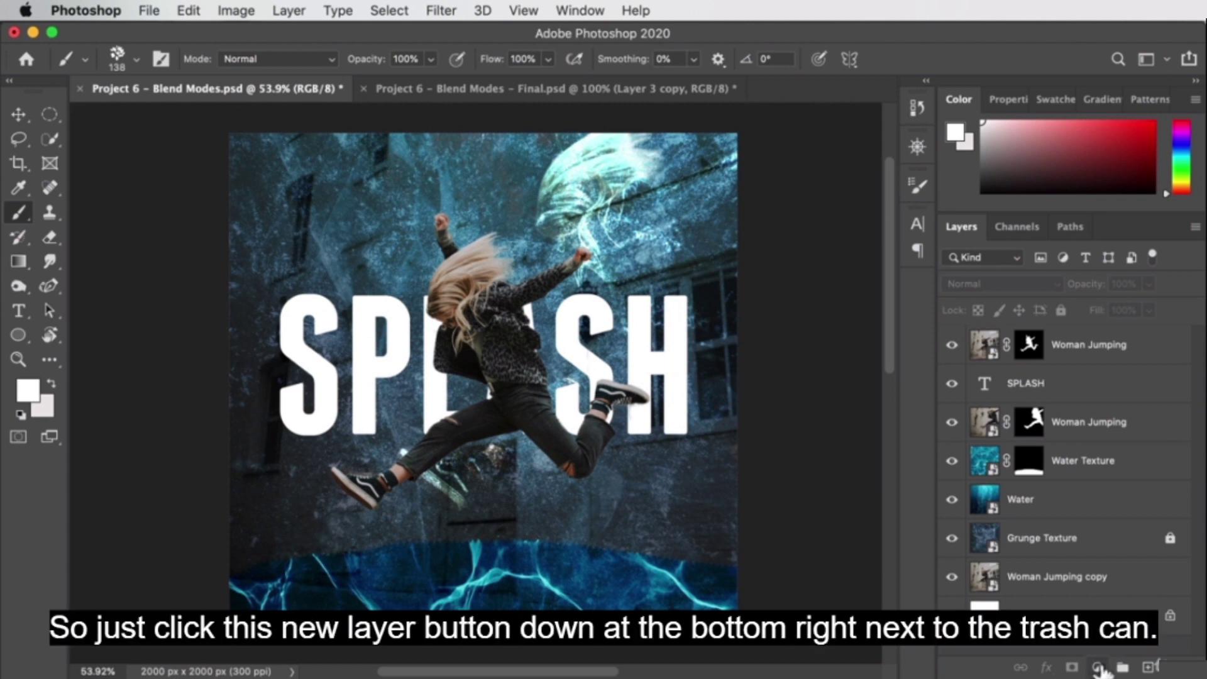
{"action": "left_click", "coordinate": [1148, 668]}
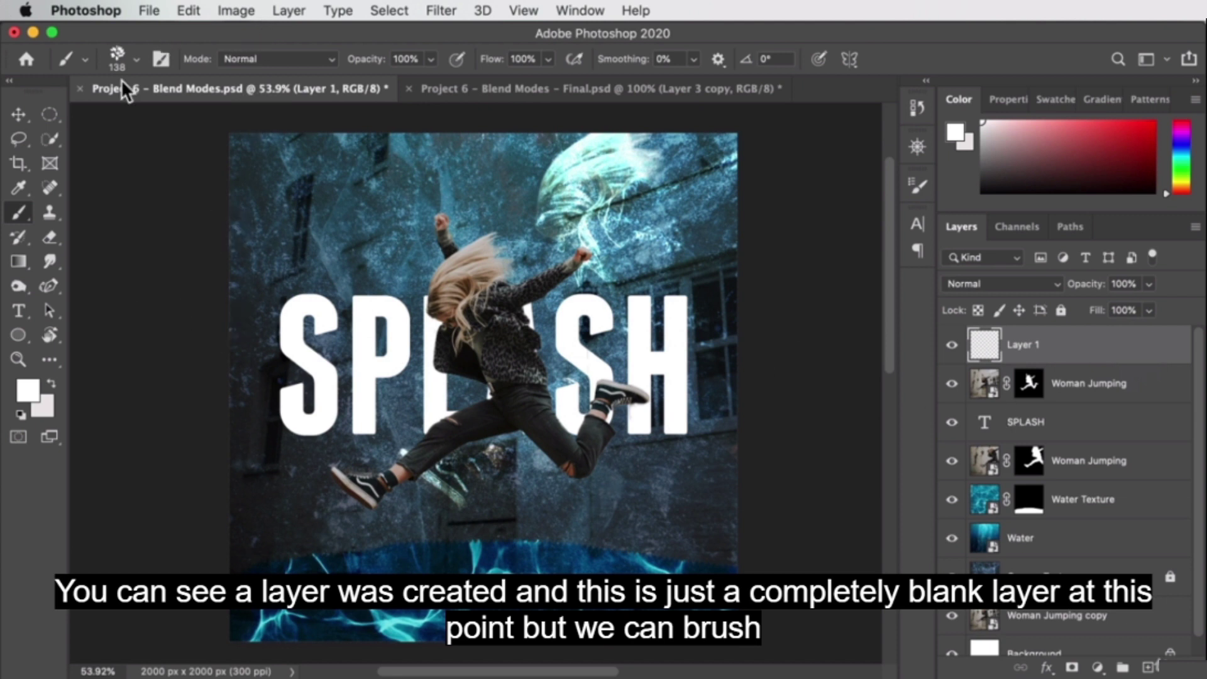
{"action": "left_click", "coordinate": [918, 185]}
{"action": "scroll", "coordinate": [786, 265], "scroll_direction": "up", "scroll_amount": 2}
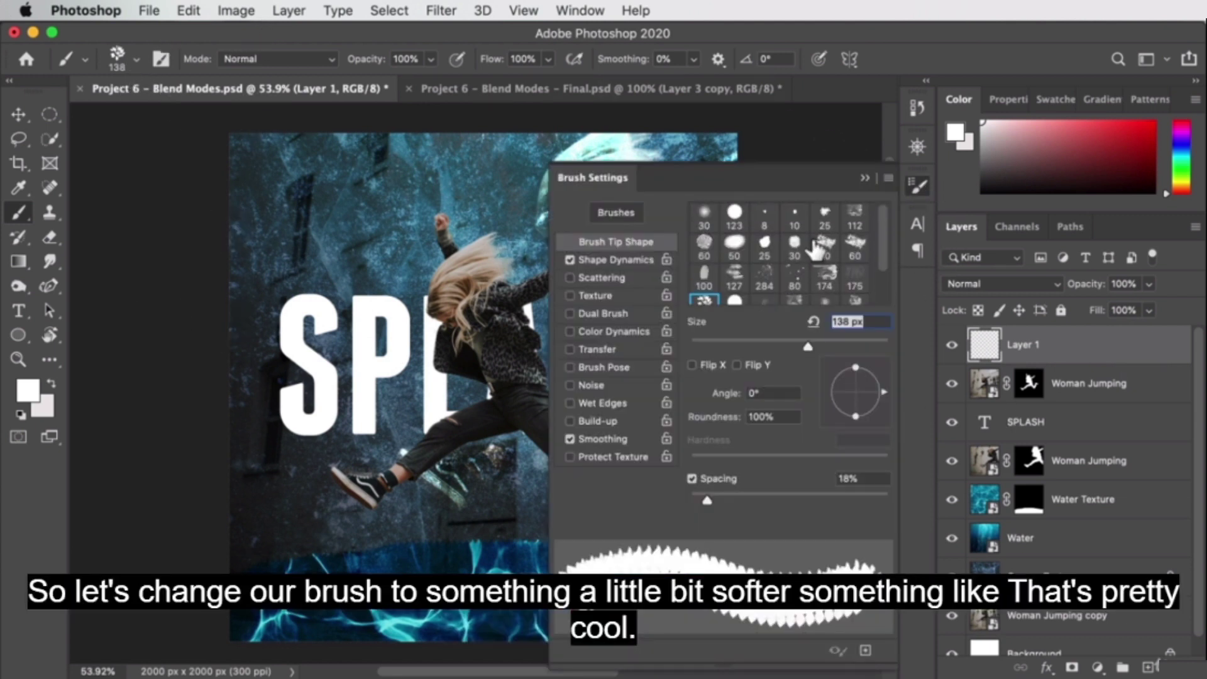
{"action": "left_click", "coordinate": [844, 242]}
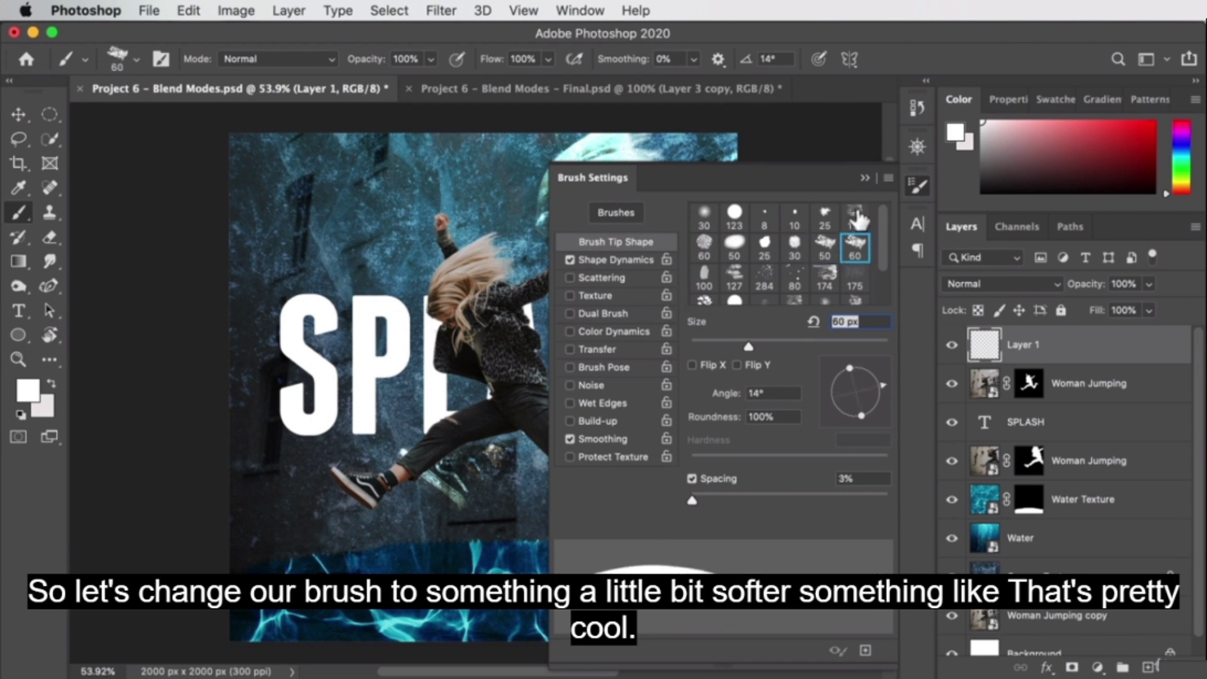
{"action": "left_click", "coordinate": [857, 217]}
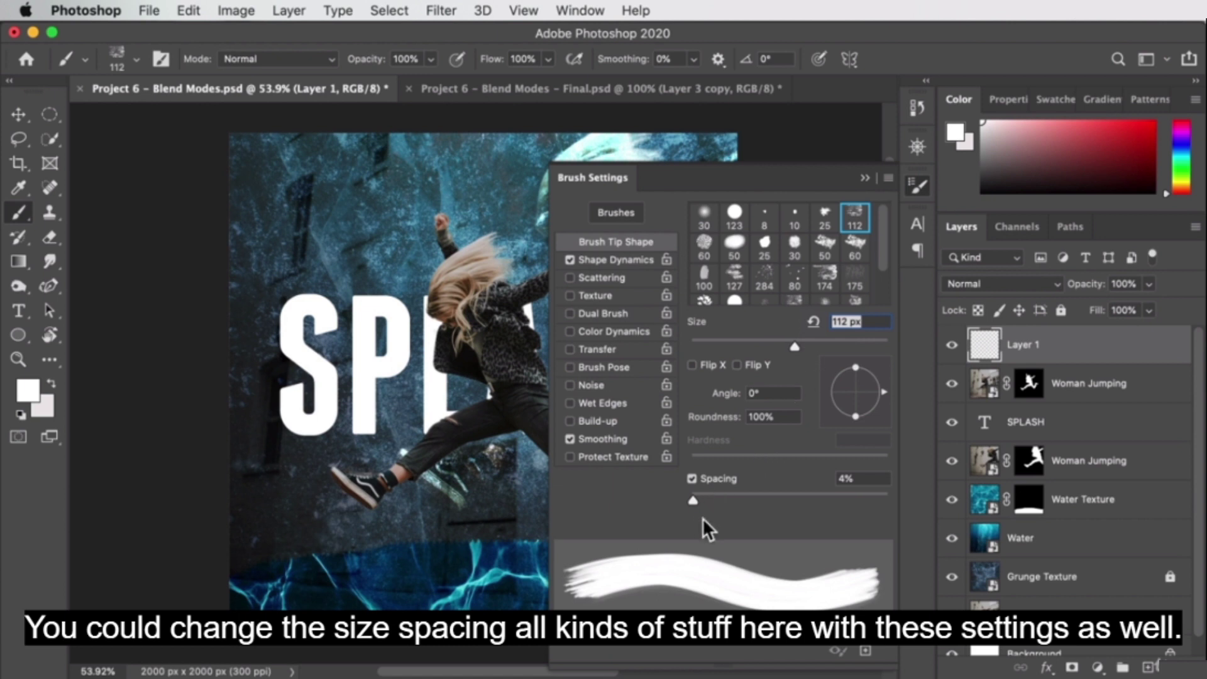
{"action": "mouse_move", "coordinate": [713, 498]}
{"action": "left_mouse_down"}
{"action": "mouse_move", "coordinate": [745, 501]}
{"action": "mouse_move", "coordinate": [701, 504]}
{"action": "left_mouse_up"}
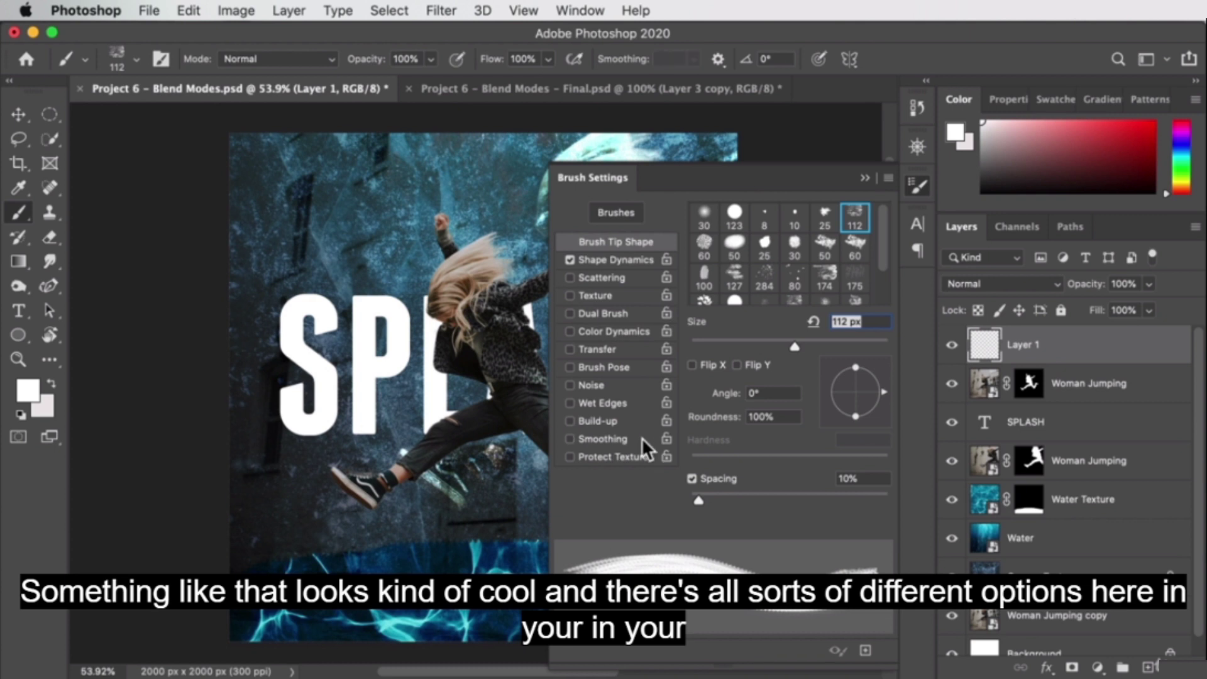
Step: Look through the Shape Dynamics and Scattering brush options, leave Scattering off, and close the brush settings
{"action": "left_click", "coordinate": [622, 255]}
{"action": "left_click", "coordinate": [607, 277]}
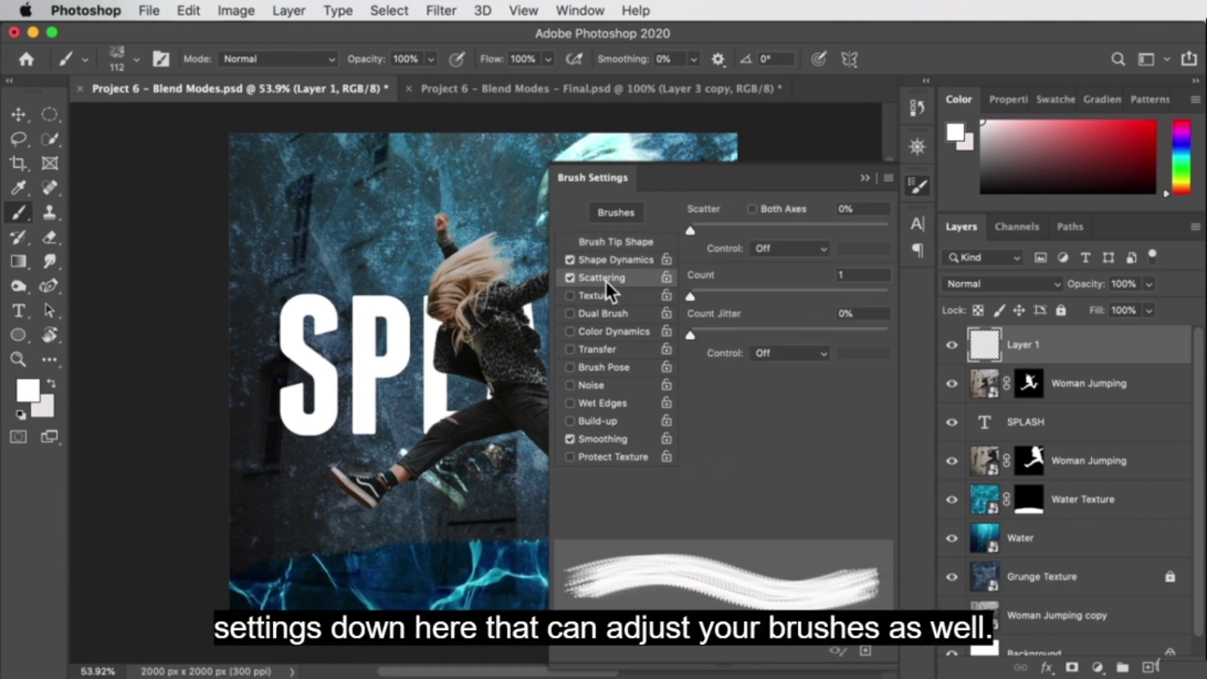
{"action": "left_click", "coordinate": [571, 278]}
{"action": "left_click", "coordinate": [581, 259]}
{"action": "key", "text": "F5"}
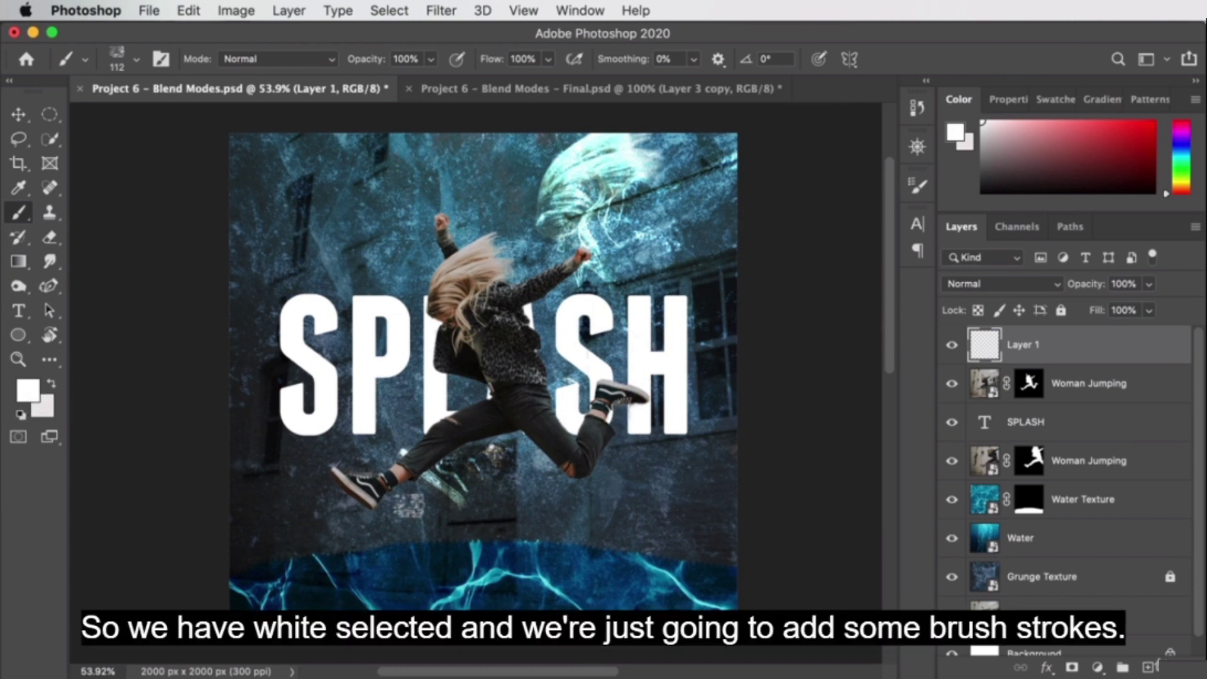
Step: Paint curved white motion strokes on the new layer, trailing from the woman's front foot and from both hands
{"action": "left_click_drag", "start_coordinate": [387, 506], "coordinate": [531, 598]}
{"action": "key", "text": "super+z"}
{"action": "mouse_move", "coordinate": [377, 503]}
{"action": "left_mouse_down"}
{"action": "mouse_move", "coordinate": [450, 575]}
{"action": "mouse_move", "coordinate": [560, 604]}
{"action": "left_mouse_up"}
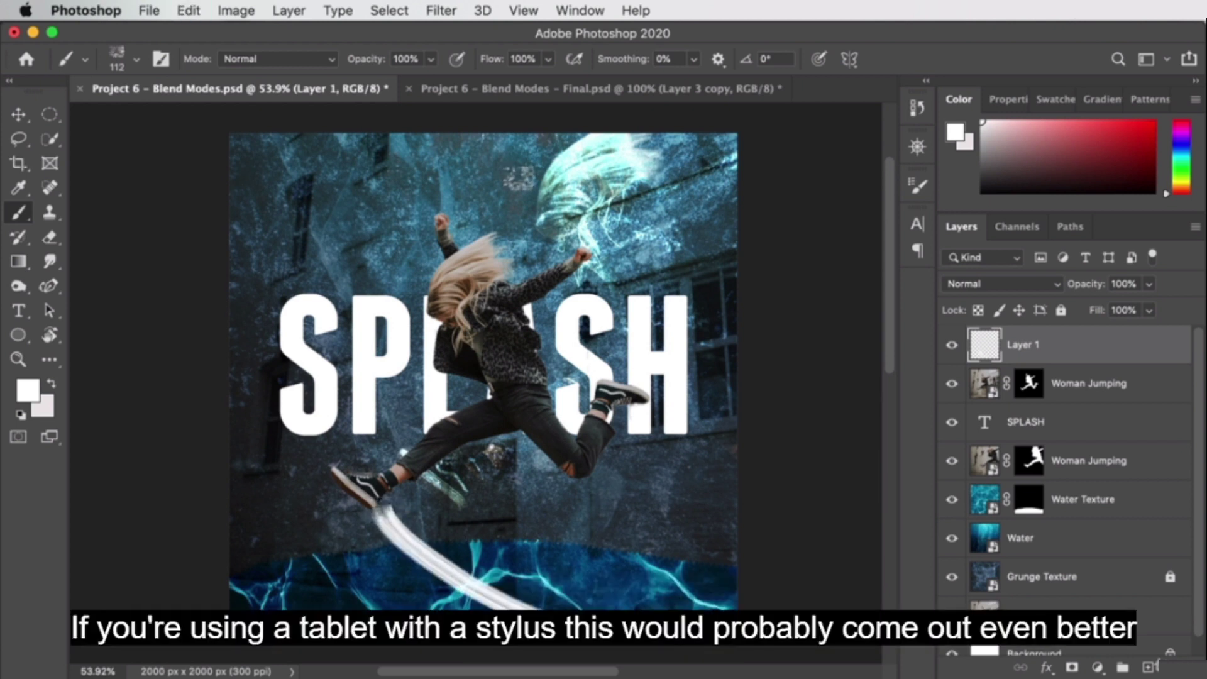
{"action": "left_click_drag", "start_coordinate": [448, 212], "coordinate": [548, 179]}
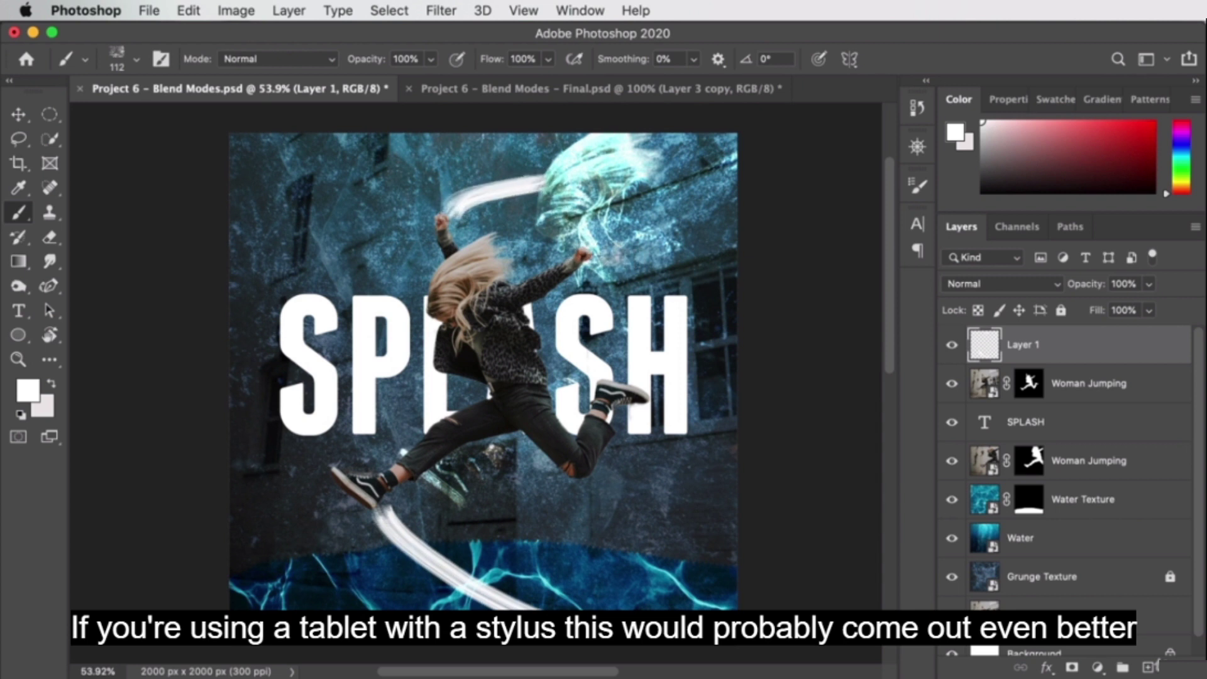
{"action": "left_click_drag", "start_coordinate": [608, 250], "coordinate": [772, 252]}
{"action": "key", "text": "super+z"}
{"action": "left_click_drag", "start_coordinate": [591, 242], "coordinate": [663, 211]}
Step: Paint white motion strokes trailing from the woman's rear shoe and from the faded foot below her front leg
{"action": "left_click_drag", "start_coordinate": [582, 474], "coordinate": [684, 498]}
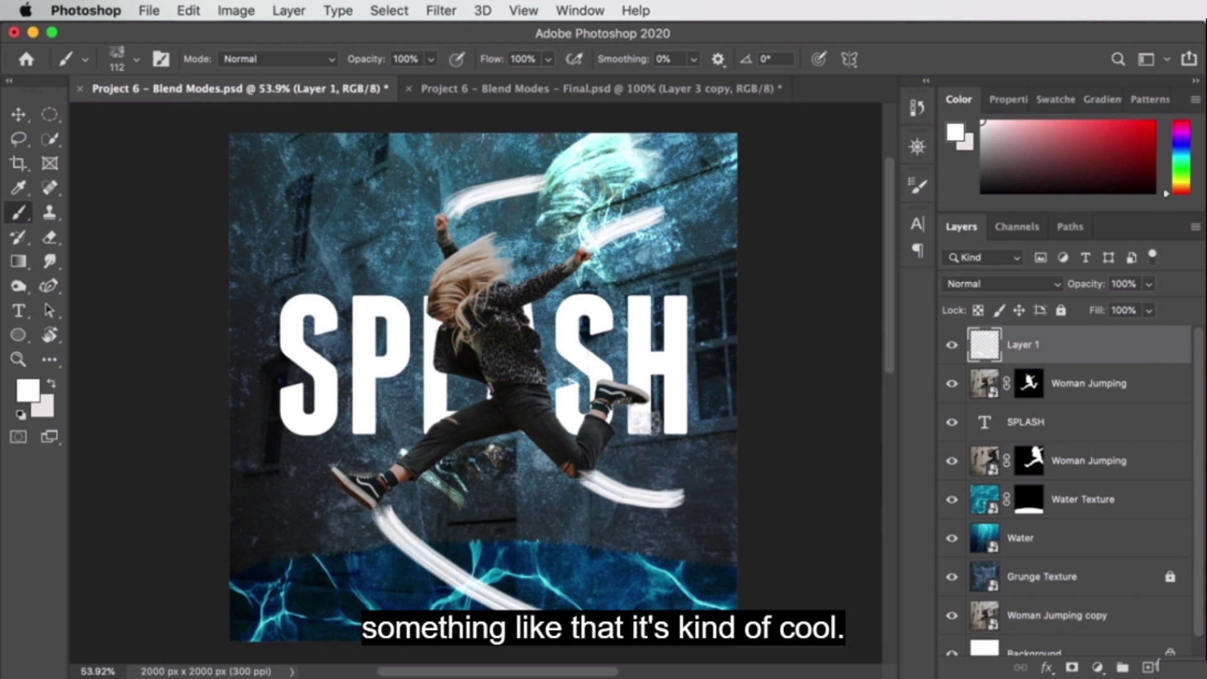
{"action": "key", "text": "super+z"}
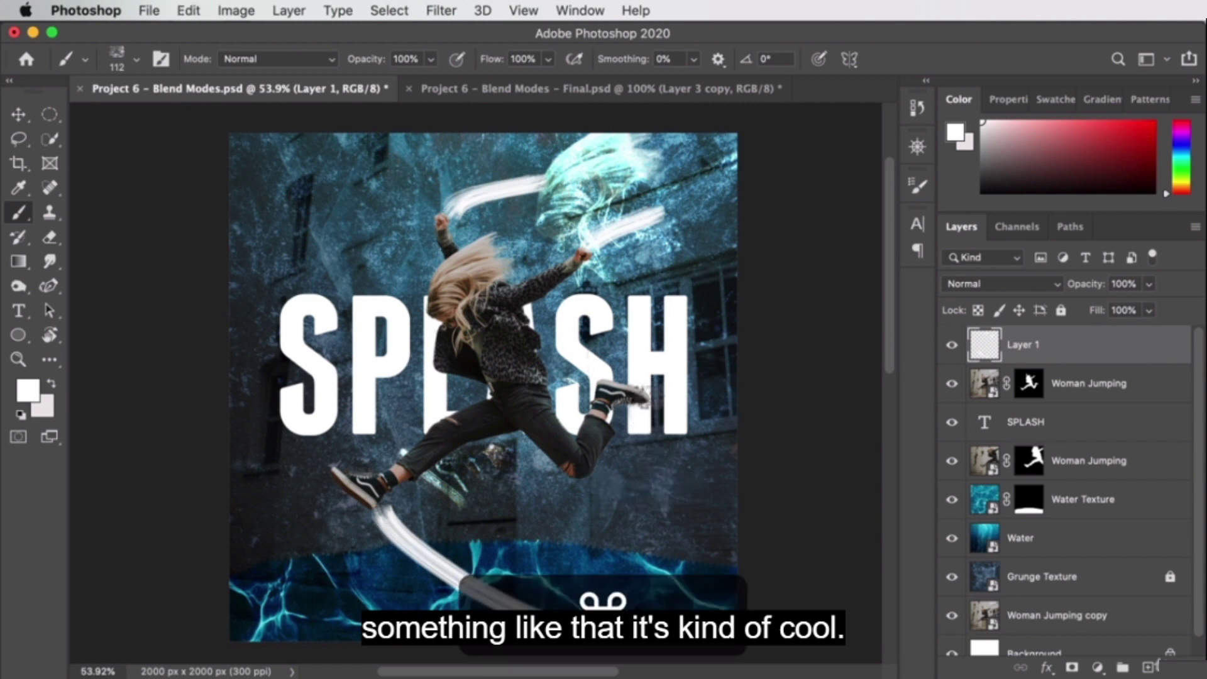
{"action": "left_click_drag", "start_coordinate": [650, 399], "coordinate": [736, 412]}
{"action": "left_click_drag", "start_coordinate": [448, 470], "coordinate": [531, 517]}
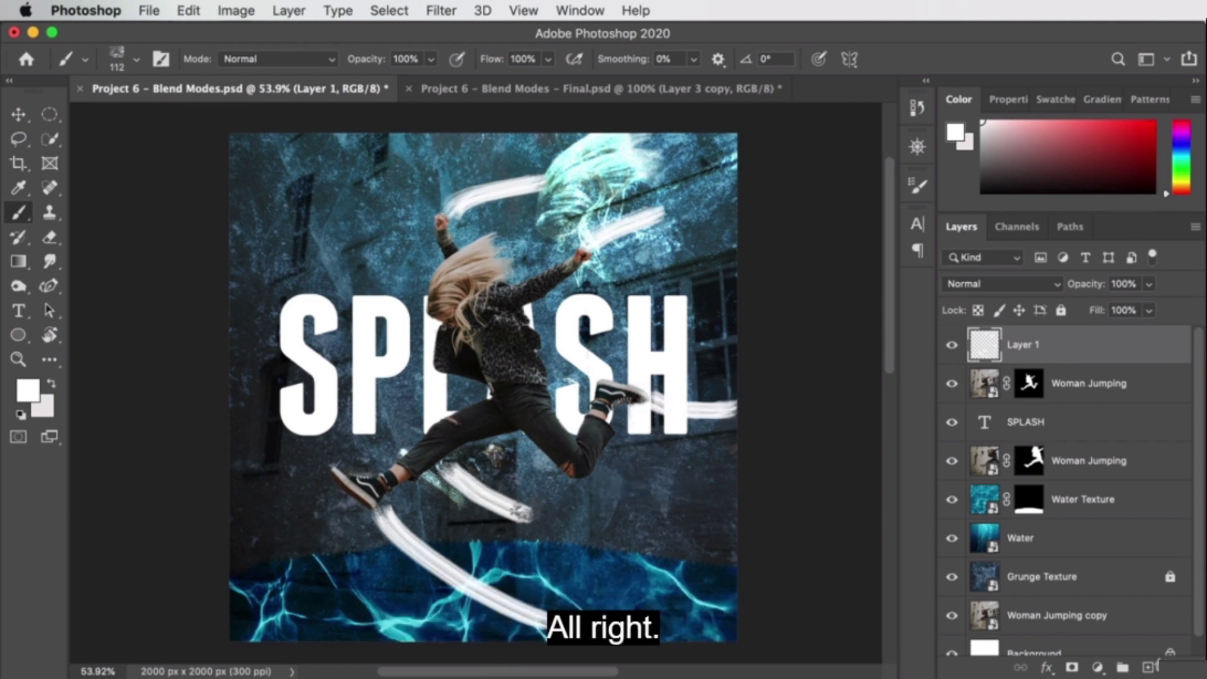
Step: Move the brush stroke layer directly beneath the SPLASH text layer and activate the Move tool
{"action": "key", "text": "shift+super+plus"}
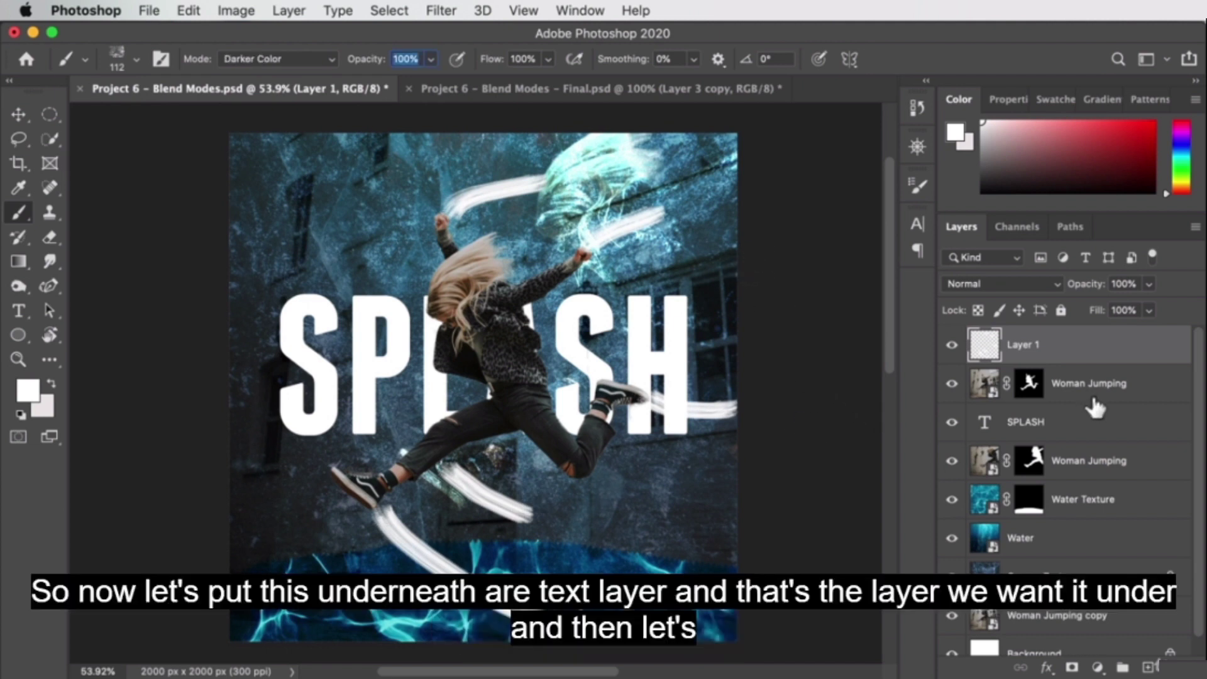
{"action": "left_click_drag", "start_coordinate": [1091, 356], "coordinate": [1077, 425]}
{"action": "left_click", "coordinate": [18, 114]}
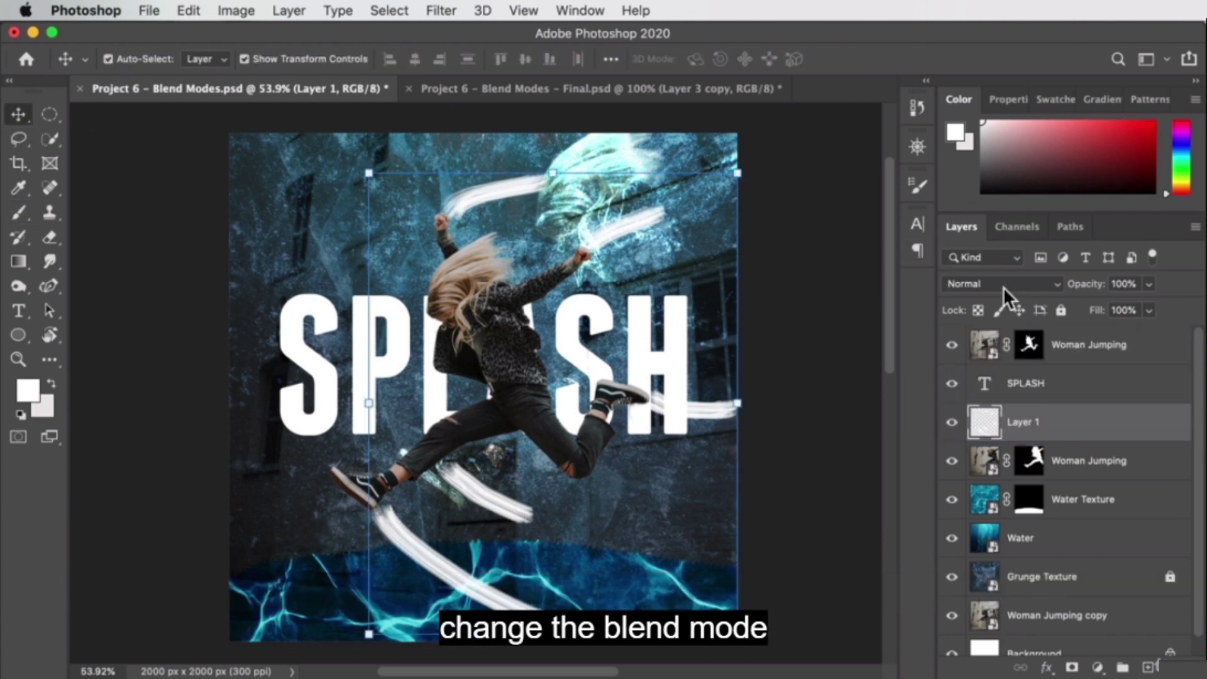
Step: Cycle through blend modes for the brush stroke layer and set it to Overlay
{"action": "key", "text": "shift+plus"}
{"action": "key", "text": "shift+plus"}
{"action": "key", "text": "shift+plus"}
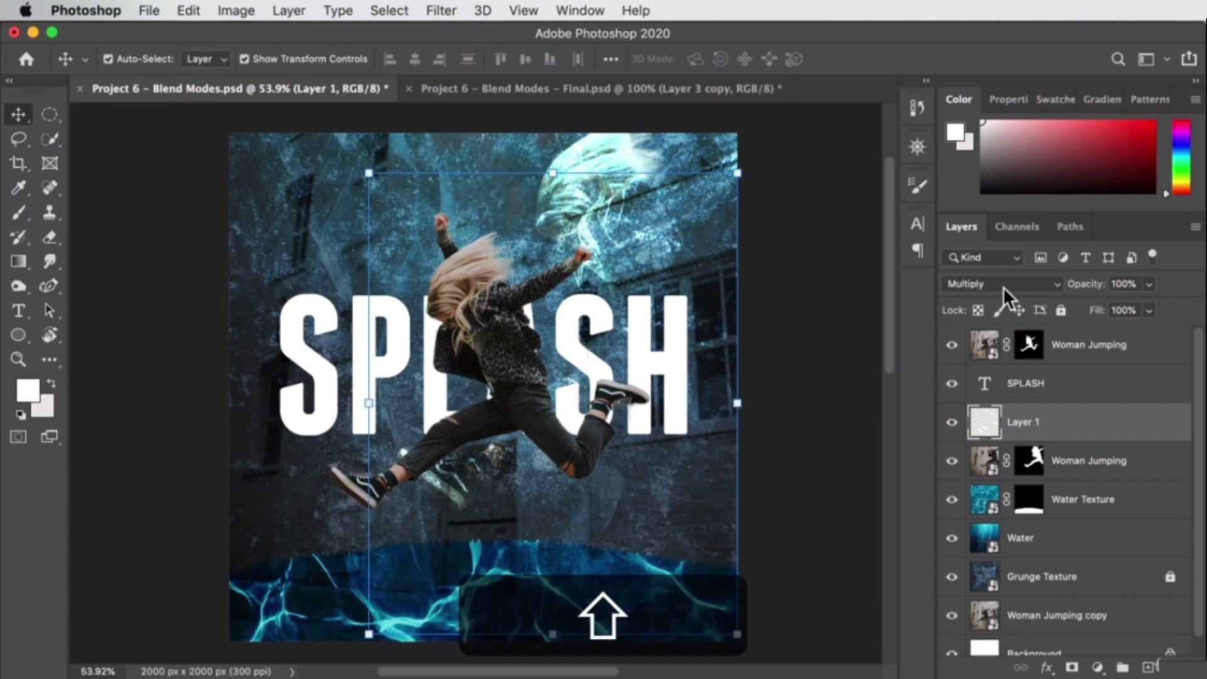
{"action": "key", "text": "shift+plus"}
{"action": "key", "text": "shift+plus"}
{"action": "key", "text": "shift+plus"}
{"action": "key", "text": "shift+plus"}
{"action": "key", "text": "shift+plus"}
{"action": "key", "text": "shift+plus"}
{"action": "key", "text": "shift+plus"}
{"action": "key", "text": "shift+plus"}
{"action": "key", "text": "shift+plus"}
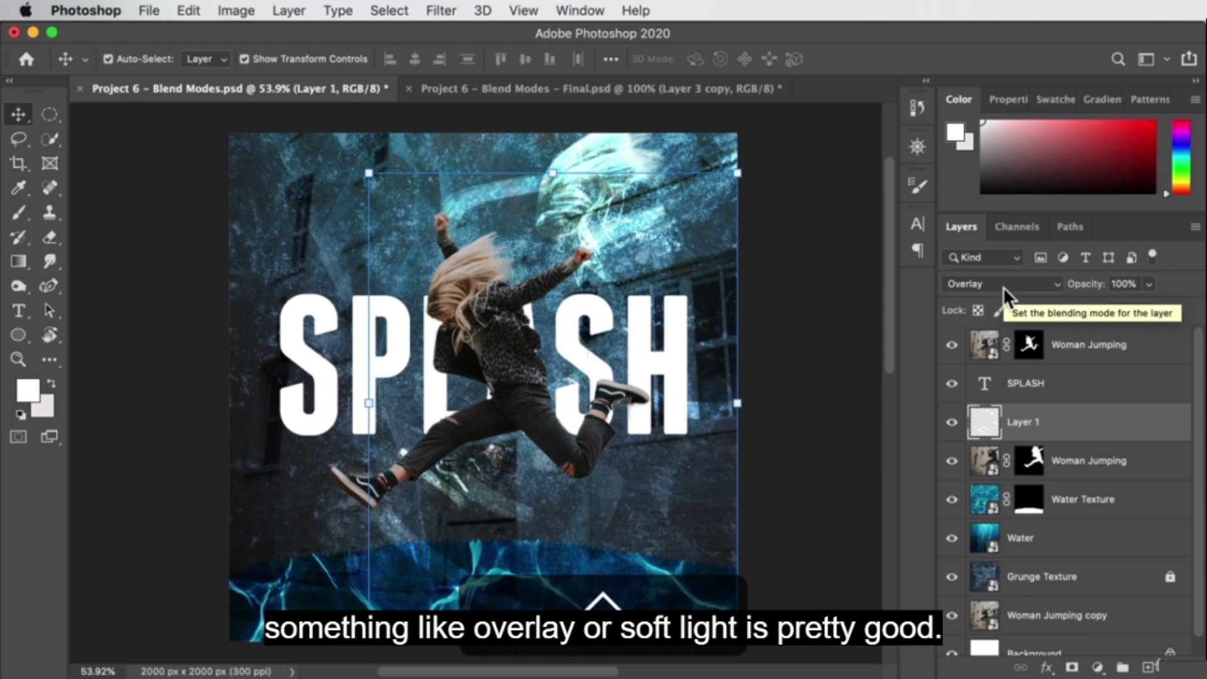
Step: Recheck the stroke layer's blend mode, keeping Overlay, and compare the composite with the full image in the Project 6 - Blend Modes - Final document
{"action": "key", "text": "shift+plus"}
{"action": "key", "text": "shift+minus"}
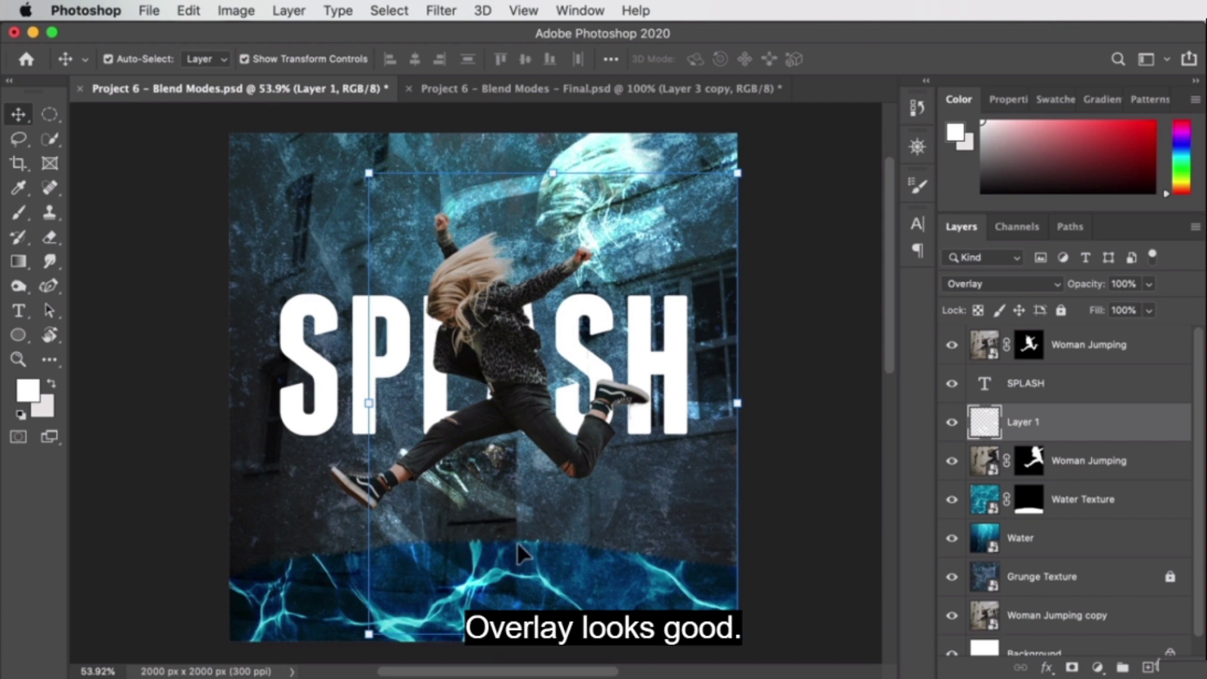
{"action": "left_click", "coordinate": [440, 87]}
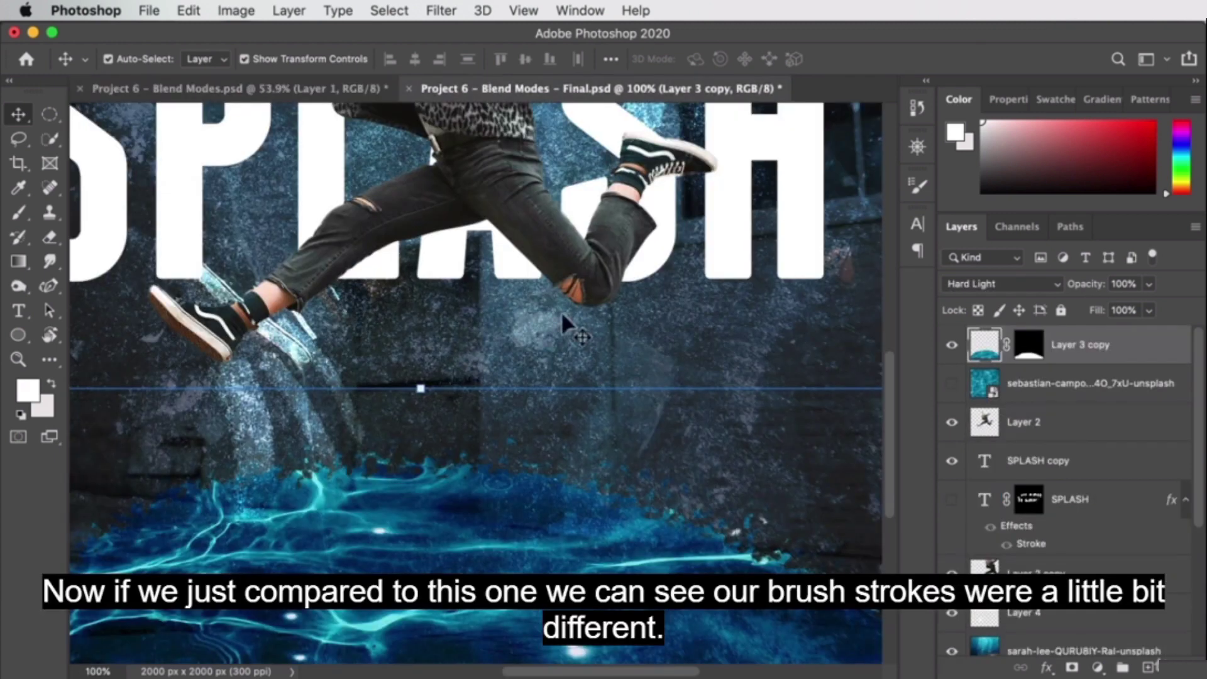
{"action": "key", "text": "z"}
{"action": "left_click", "coordinate": [596, 375], "text": "alt"}
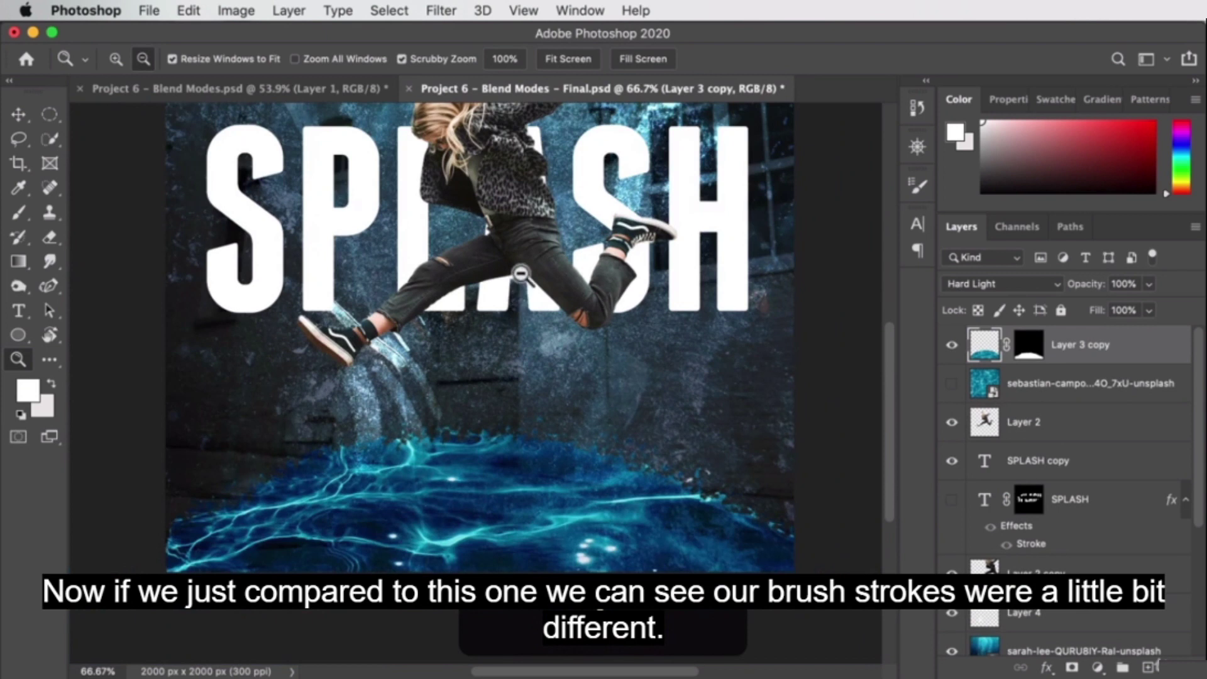
{"action": "left_click", "coordinate": [523, 276], "text": "alt"}
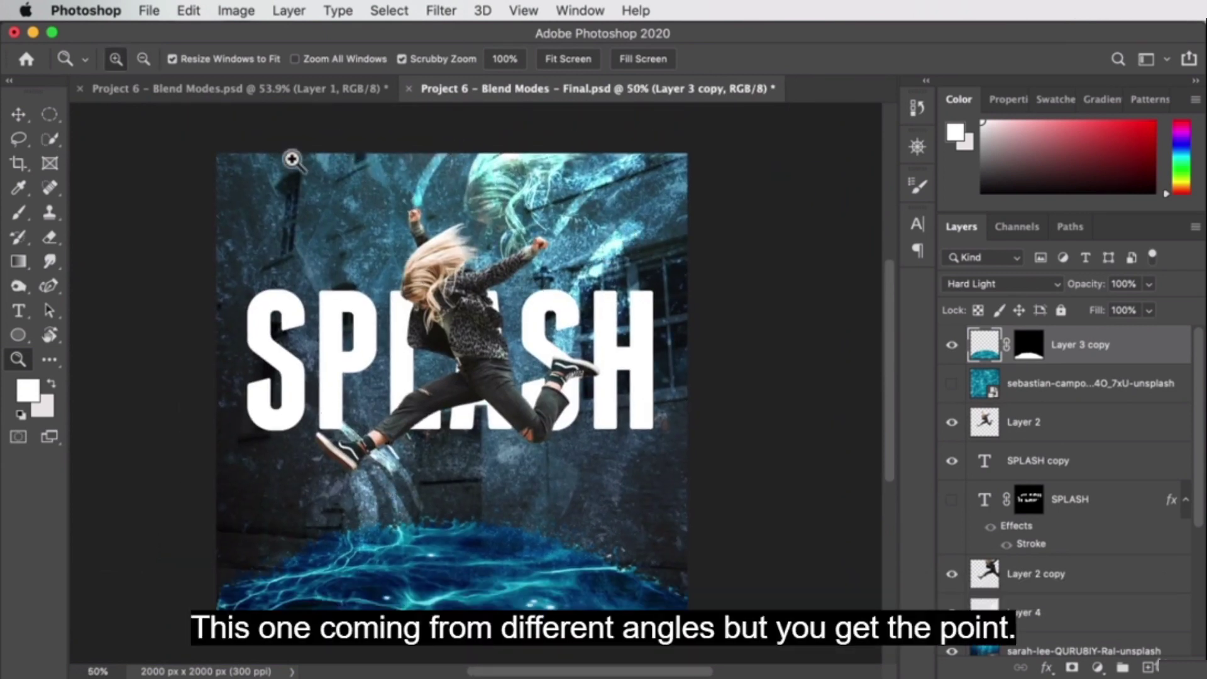
{"action": "left_click", "coordinate": [239, 88]}
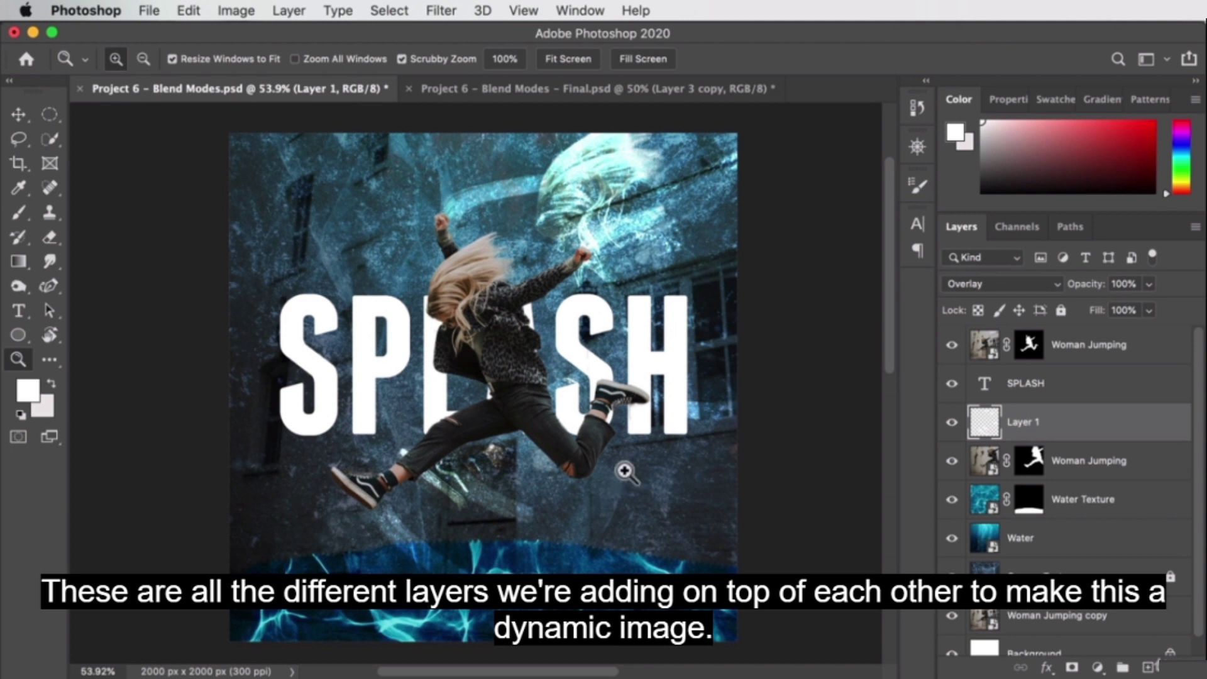
{"action": "key", "text": "v"}
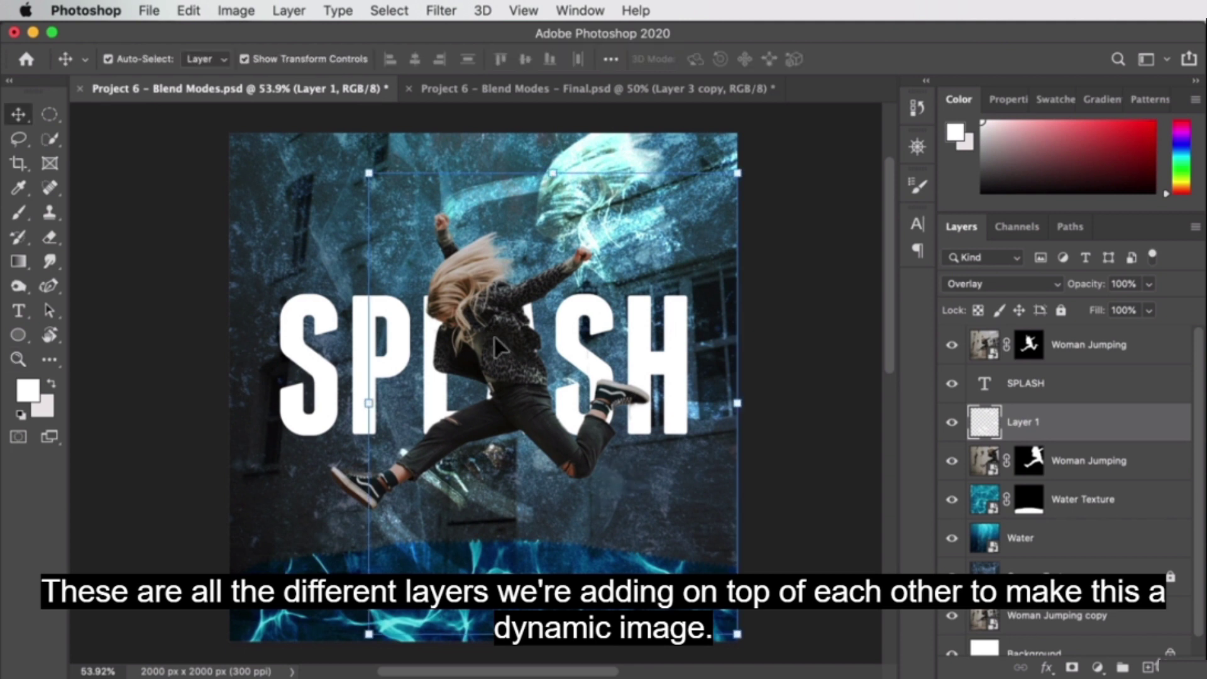
Step: Add a Curves adjustment clipped to the top Woman Jumping layer and raise its RGB curve at input 147 to output 188
{"action": "left_click", "coordinate": [1122, 351]}
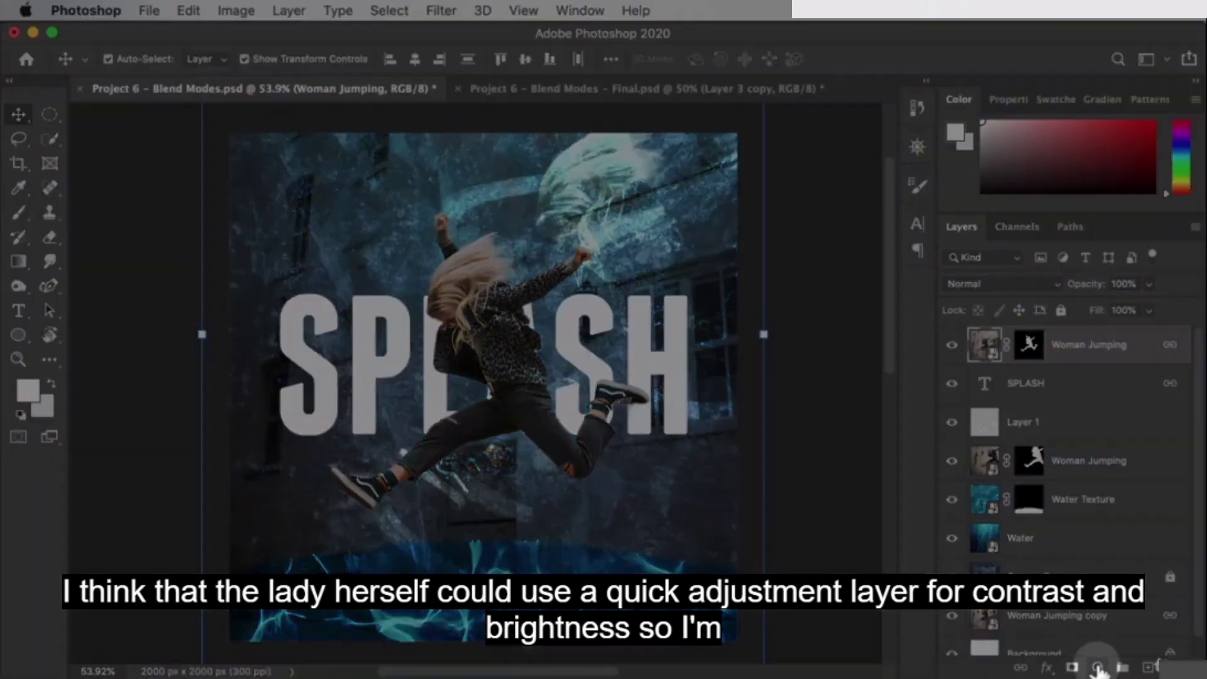
{"action": "left_click", "coordinate": [1097, 668]}
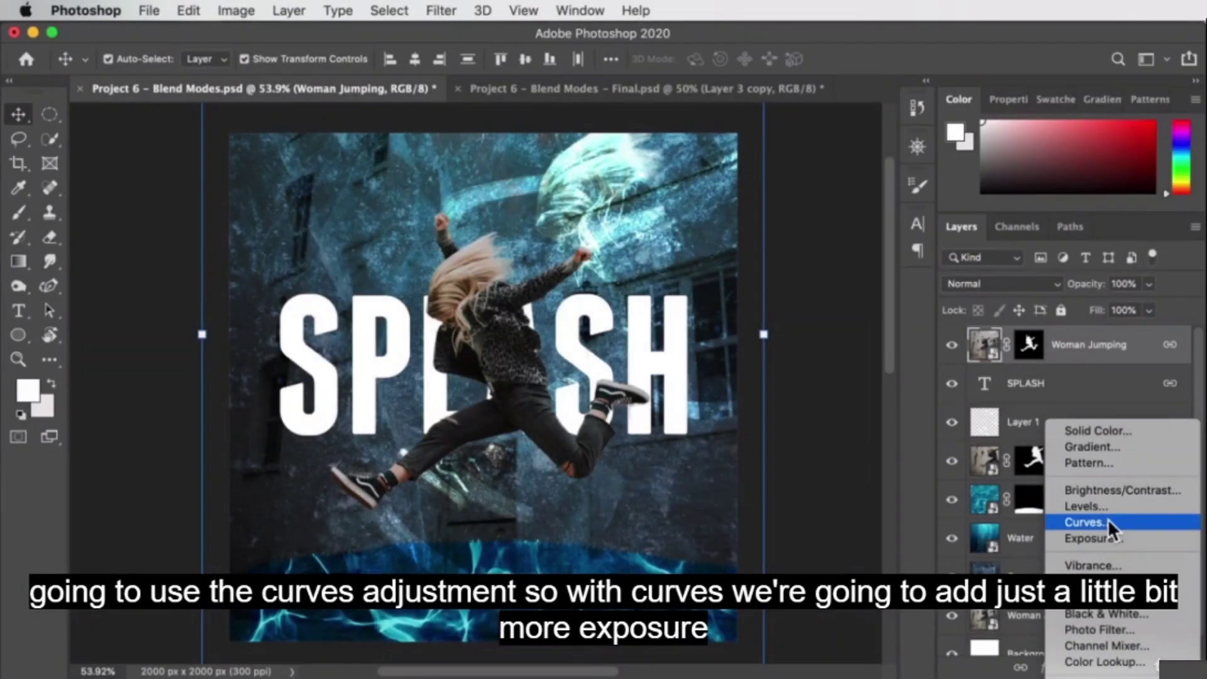
{"action": "left_click", "coordinate": [1108, 522]}
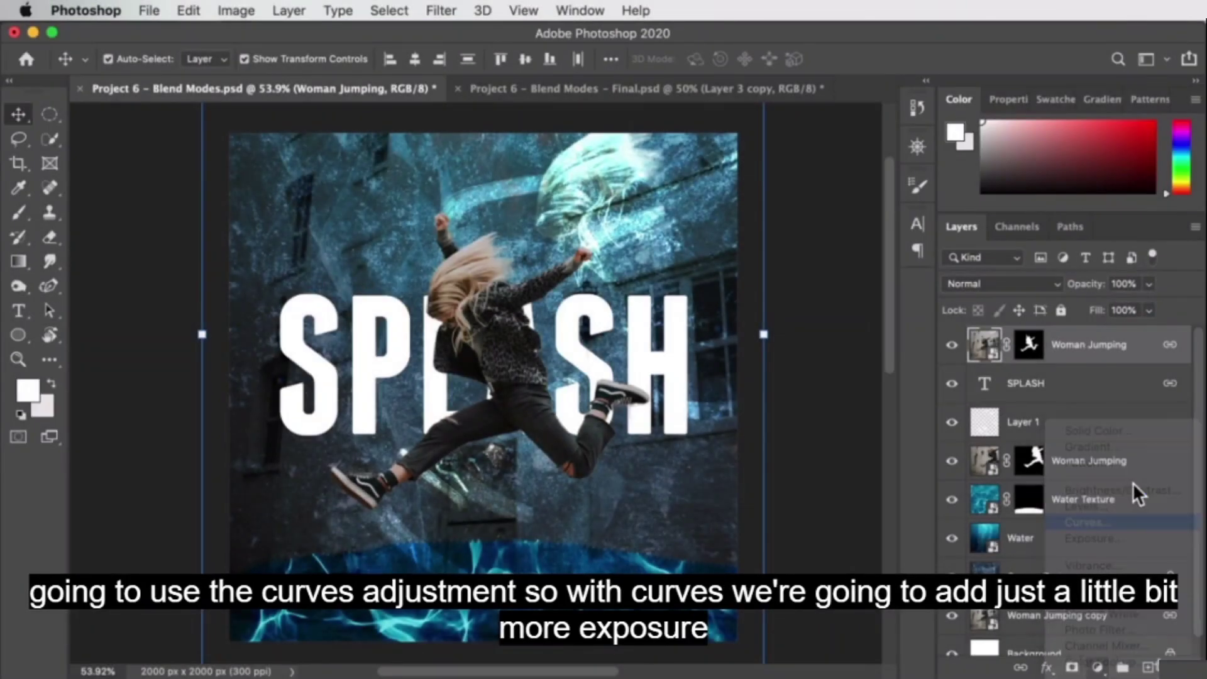
{"action": "left_click_drag", "start_coordinate": [991, 322], "coordinate": [991, 469]}
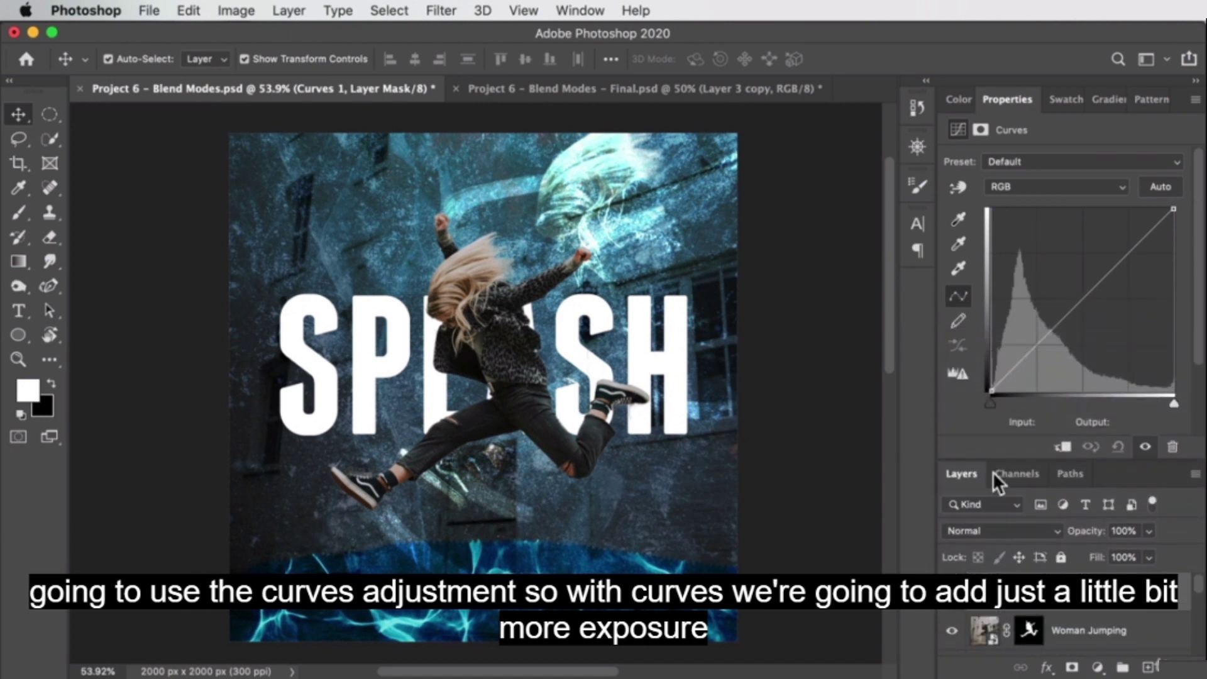
{"action": "left_click_drag", "start_coordinate": [1096, 286], "coordinate": [1096, 257]}
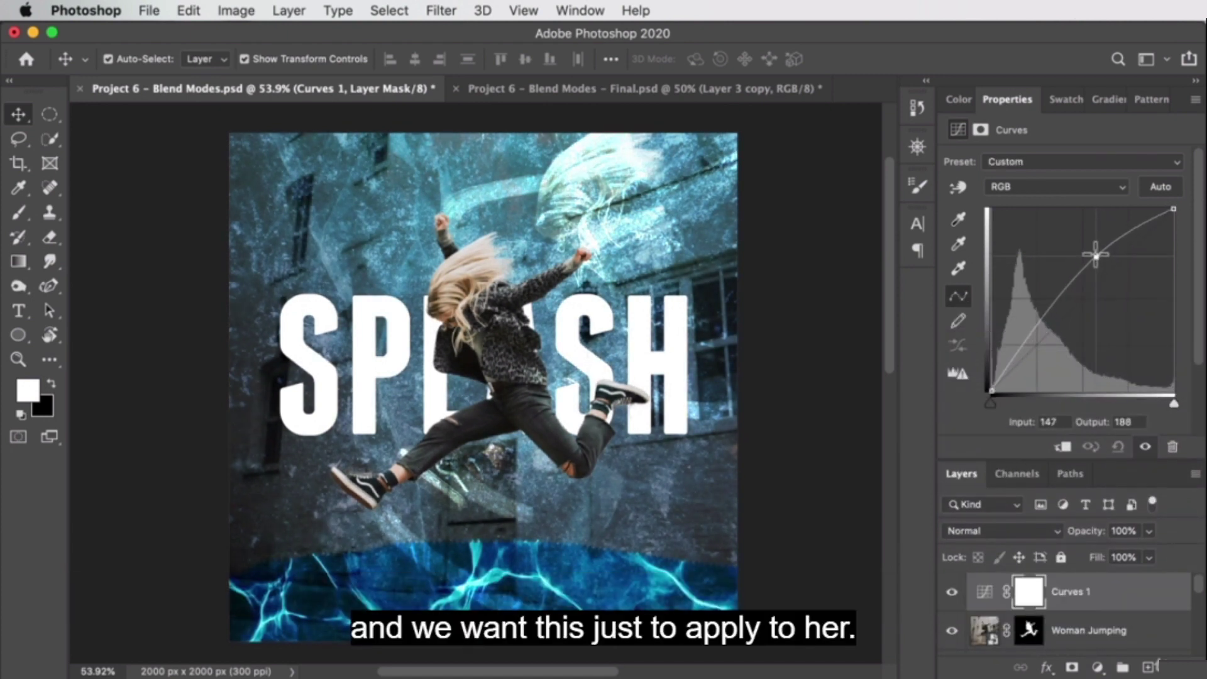
{"action": "left_click", "coordinate": [1064, 447]}
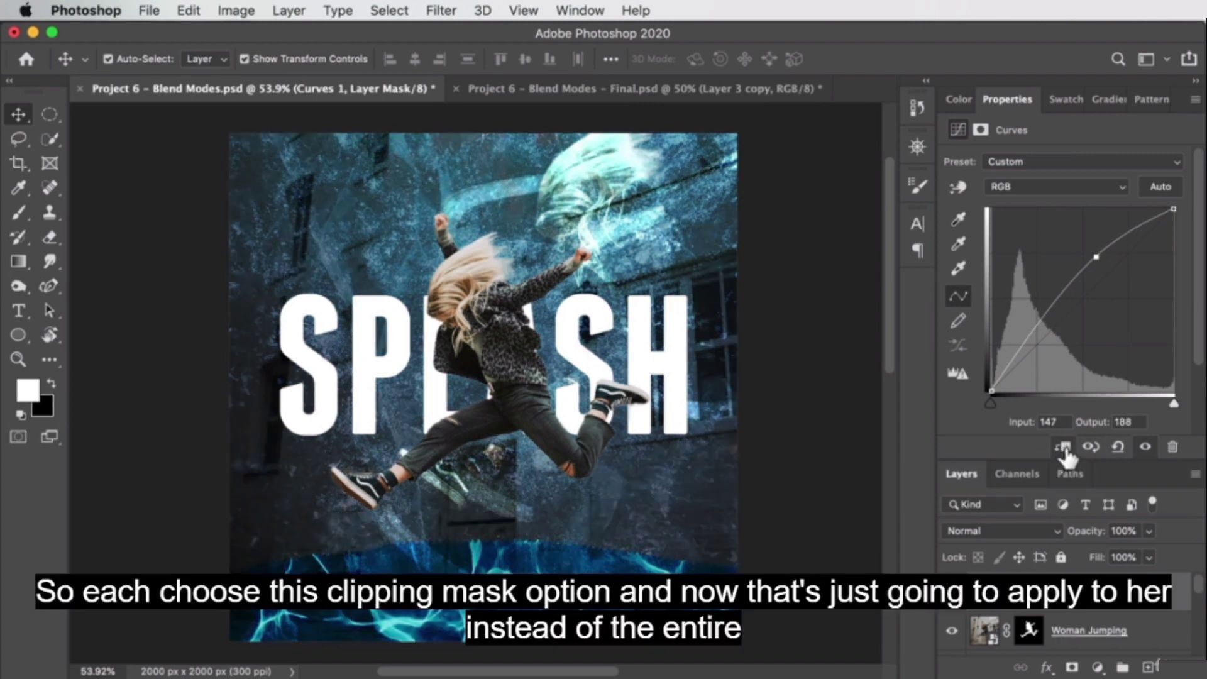
Step: Increase the woman's contrast with a low shadow point and curve points at input 59, output 81 and input 152, output 197, and deselect the layer
{"action": "mouse_move", "coordinate": [1036, 321]}
{"action": "left_mouse_down"}
{"action": "mouse_move", "coordinate": [1032, 355]}
{"action": "mouse_move", "coordinate": [1034, 342]}
{"action": "left_mouse_up"}
{"action": "mouse_move", "coordinate": [1093, 270]}
{"action": "left_mouse_down"}
{"action": "mouse_move", "coordinate": [1092, 252]}
{"action": "mouse_move", "coordinate": [1100, 264]}
{"action": "left_mouse_up"}
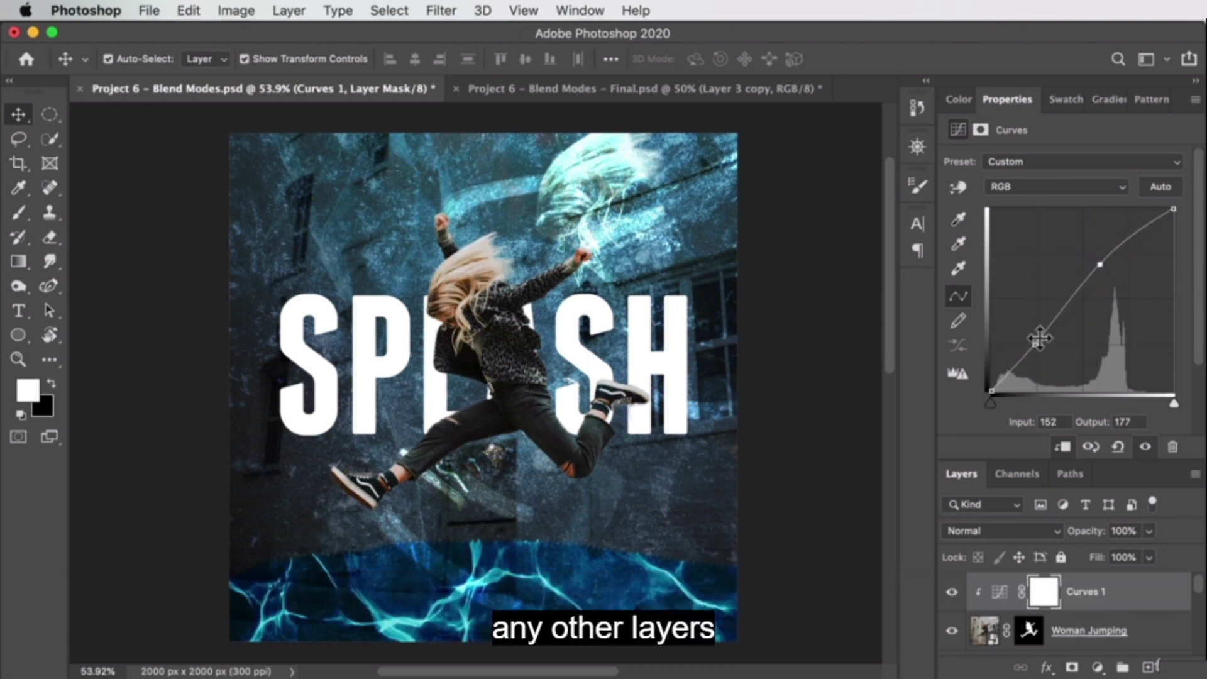
{"action": "mouse_move", "coordinate": [1035, 345]}
{"action": "left_mouse_down"}
{"action": "mouse_move", "coordinate": [1019, 338]}
{"action": "mouse_move", "coordinate": [1032, 334]}
{"action": "left_mouse_up"}
{"action": "left_click", "coordinate": [1019, 369]}
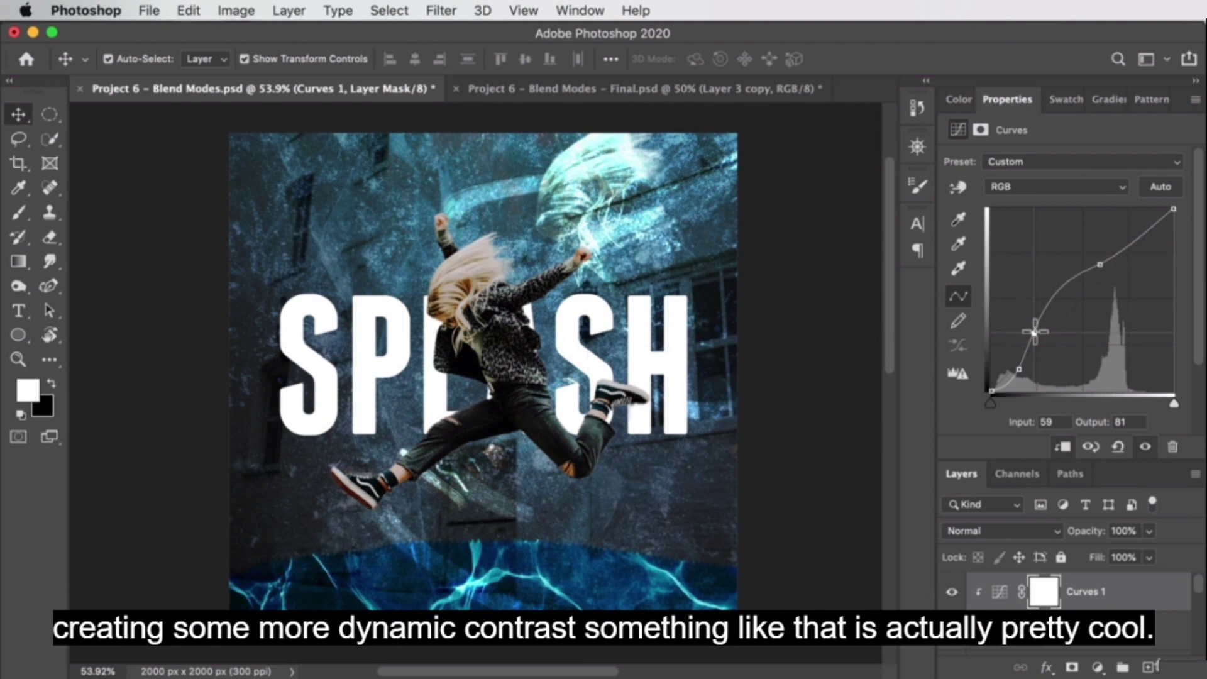
{"action": "left_click", "coordinate": [1100, 264]}
{"action": "left_click_drag", "start_coordinate": [1100, 264], "coordinate": [1100, 250]}
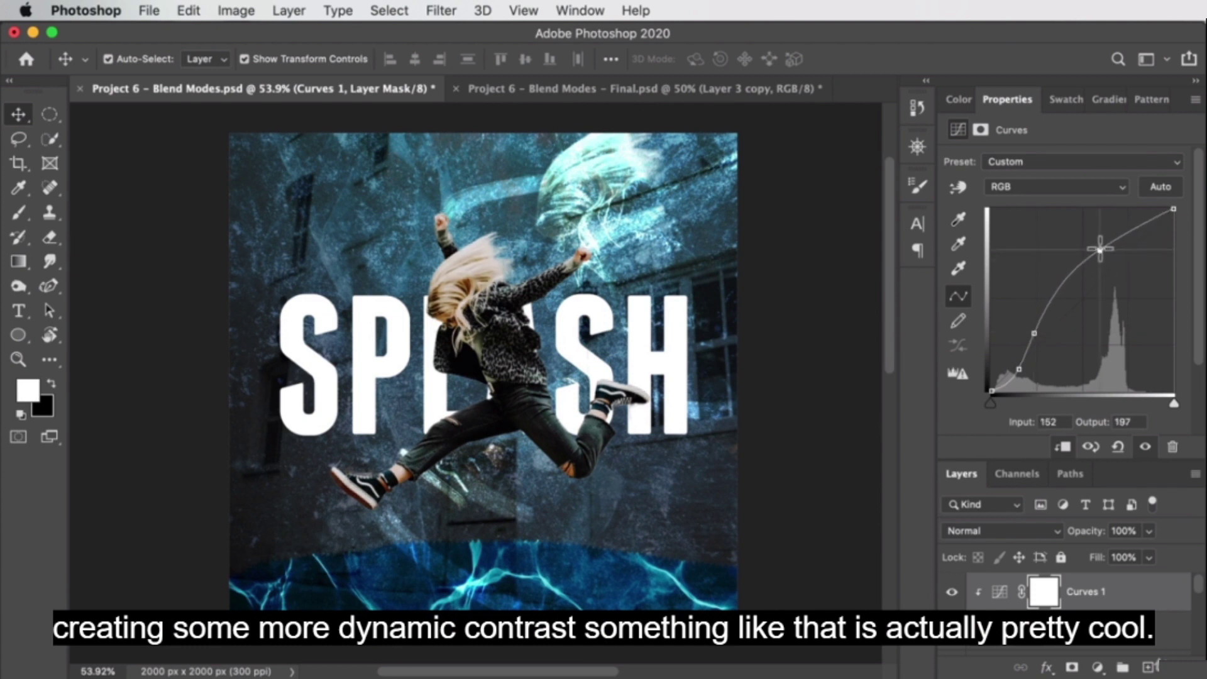
{"action": "left_click", "coordinate": [787, 339]}
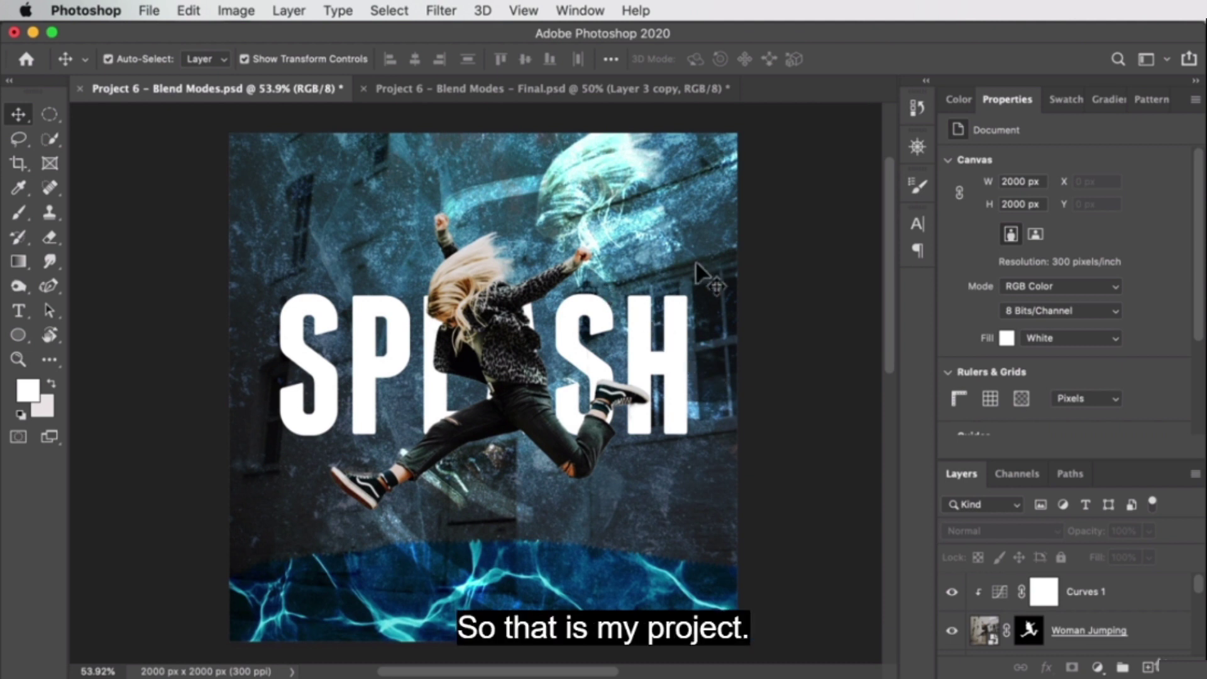